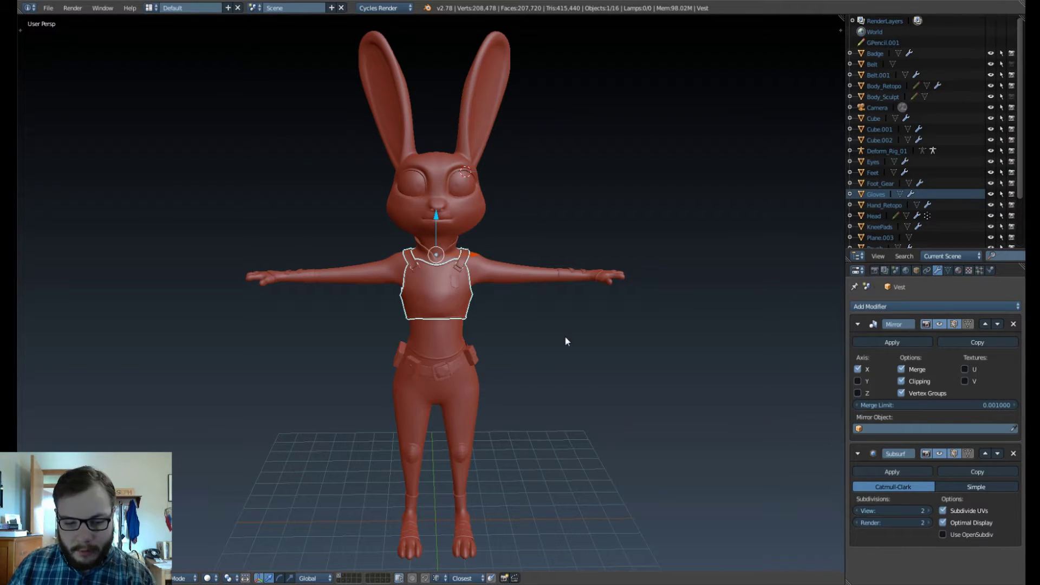
Show the armature's layer together with the character layer and select the deform rig.
left_click(344, 577, "shift")
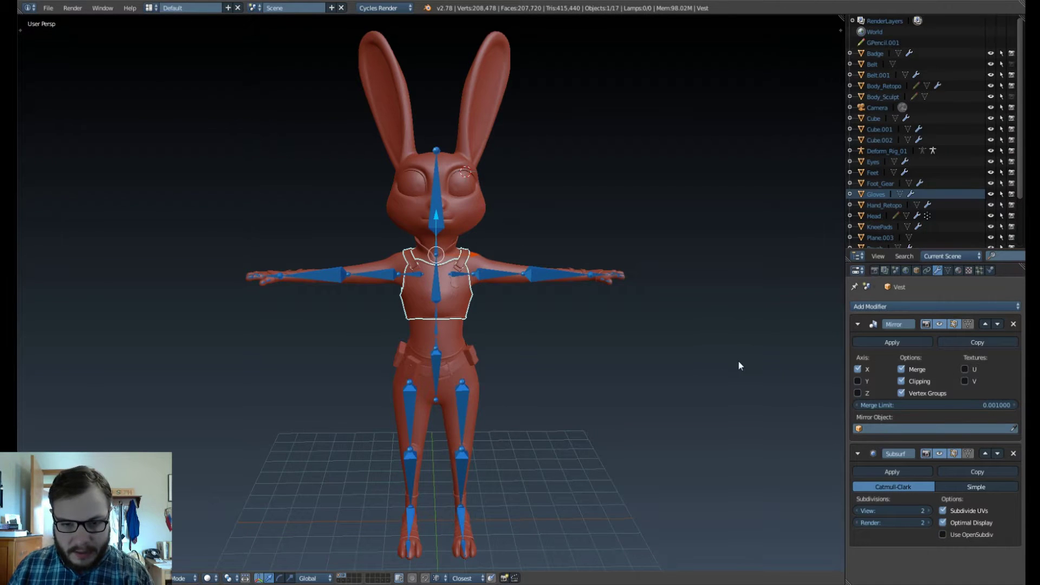
middle_click_drag(738, 362, 708, 351)
scroll(614, 322, "up", 3)
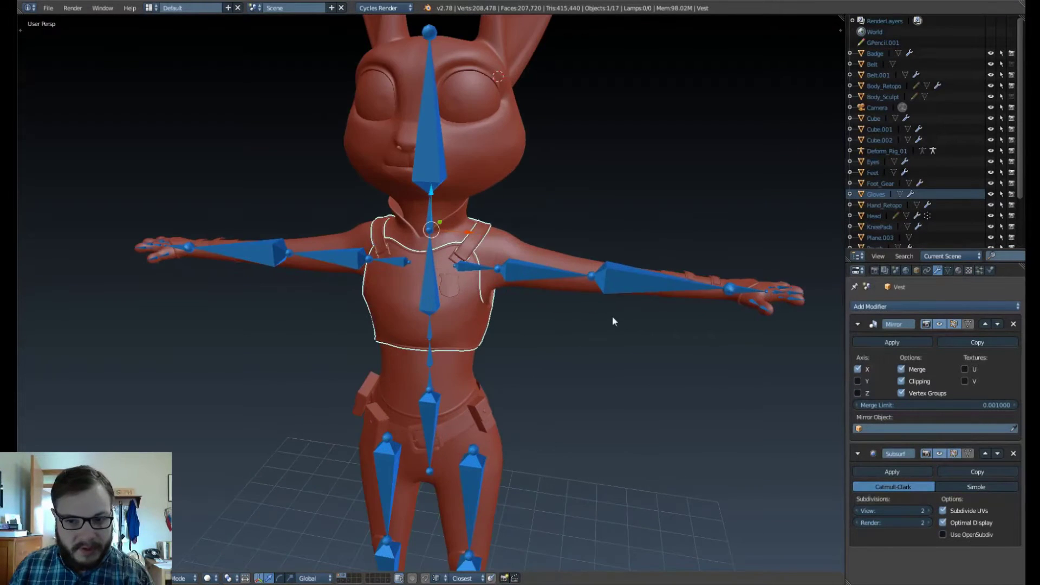
middle_click_drag(650, 310, 548, 288, "shift")
scroll(548, 288, "up", 3)
middle_click_drag(377, 264, 422, 239, "shift")
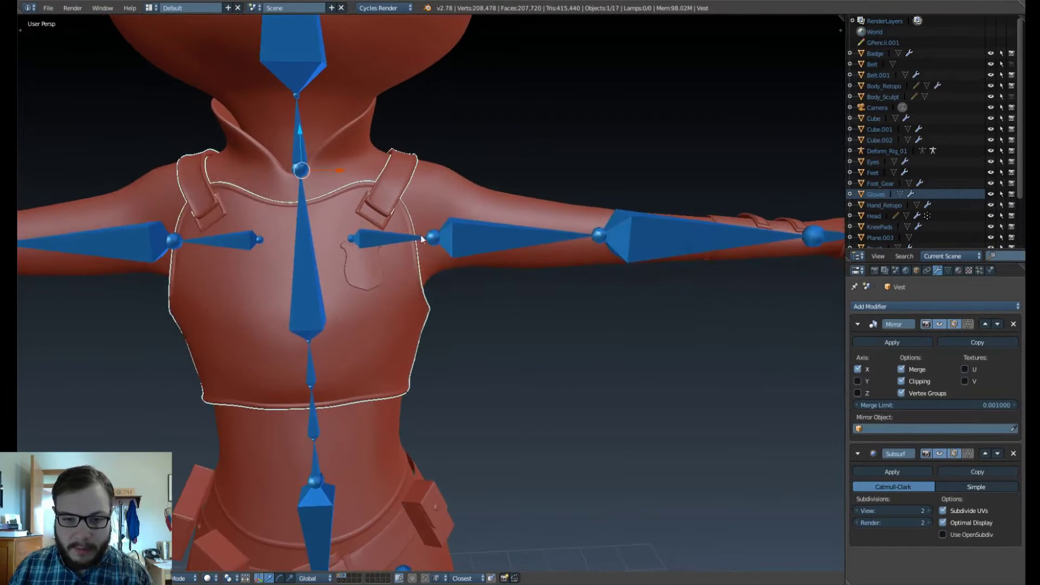
right_click(388, 244)
Examine how the arm, hand and finger bones sit inside the character's left arm.
middle_click_drag(611, 259, 525, 296, "shift")
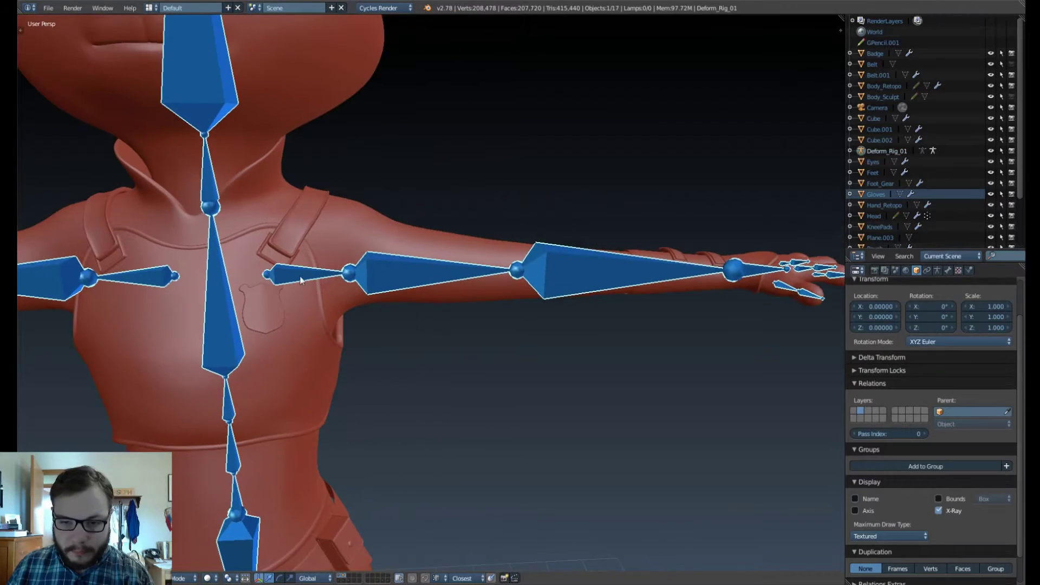
middle_click_drag(681, 291, 513, 283, "shift")
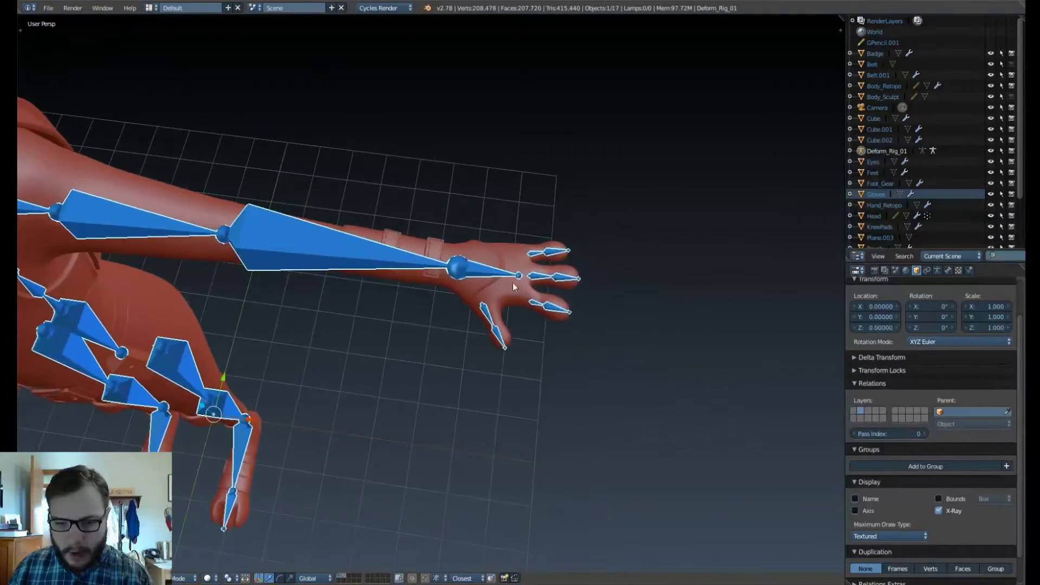
scroll(515, 281, "up", 2)
middle_click_drag(589, 276, 557, 279, "shift")
scroll(442, 267, "down", 13)
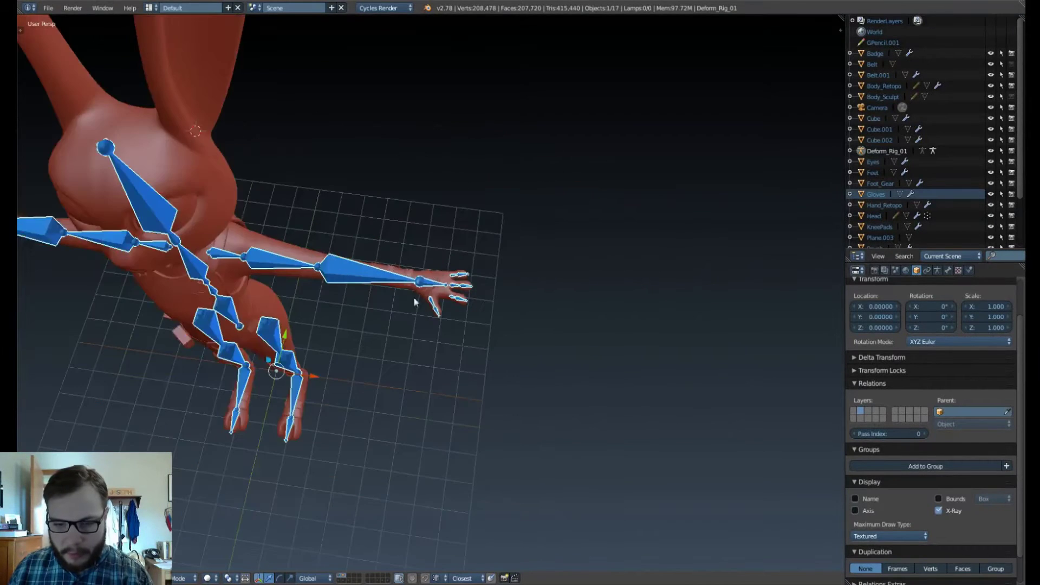
Inspect the fit of the spine, head, arm and leg bones in the body from the front and side.
middle_click_drag(418, 302, 399, 239)
middle_click_drag(399, 238, 425, 261, "shift")
scroll(503, 293, "up", 4)
right_click(415, 298)
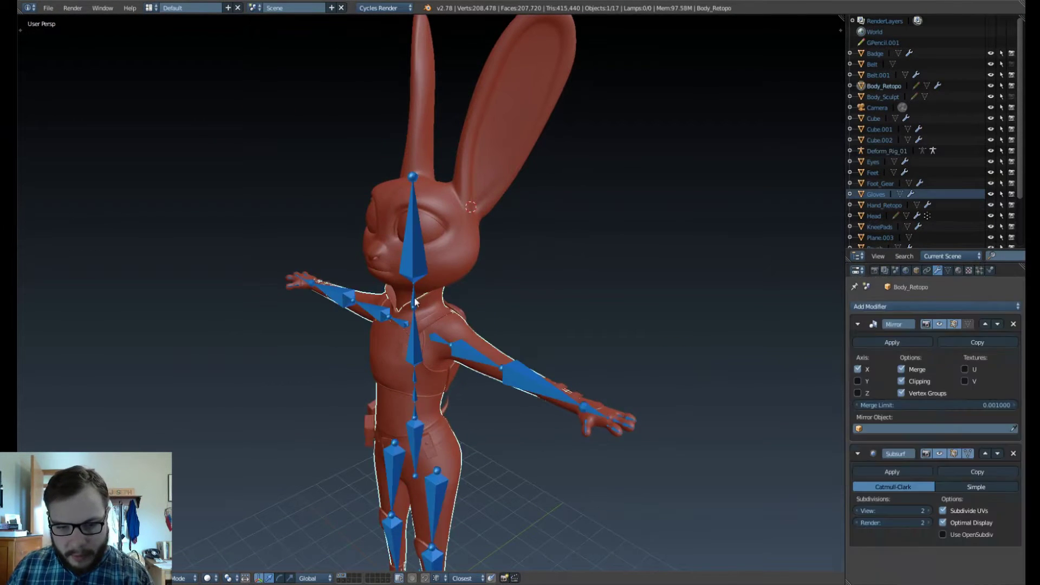
right_click(413, 302)
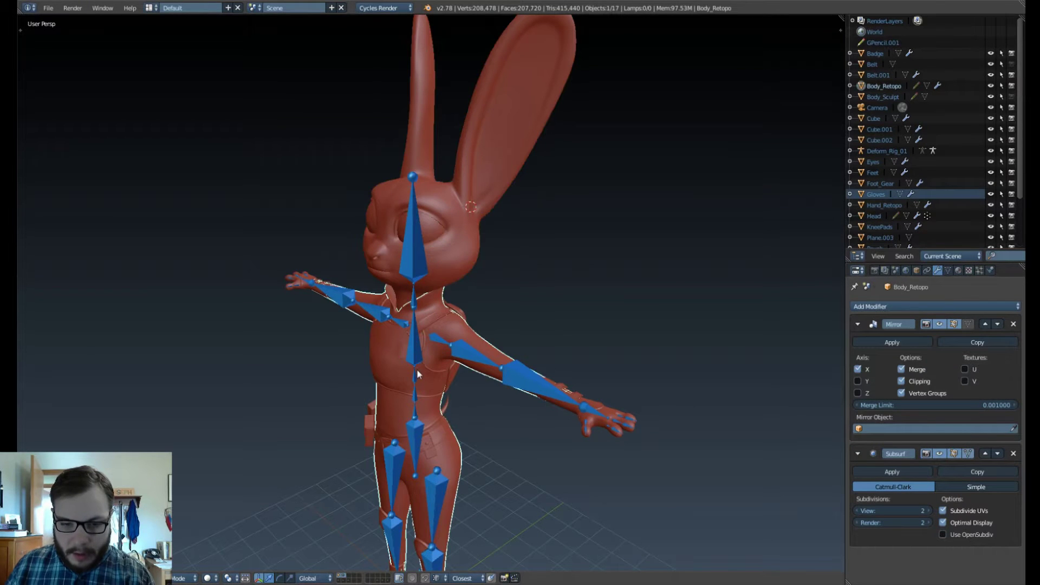
middle_click_drag(417, 370, 434, 373)
right_click(434, 357)
middle_click_drag(466, 427, 508, 362)
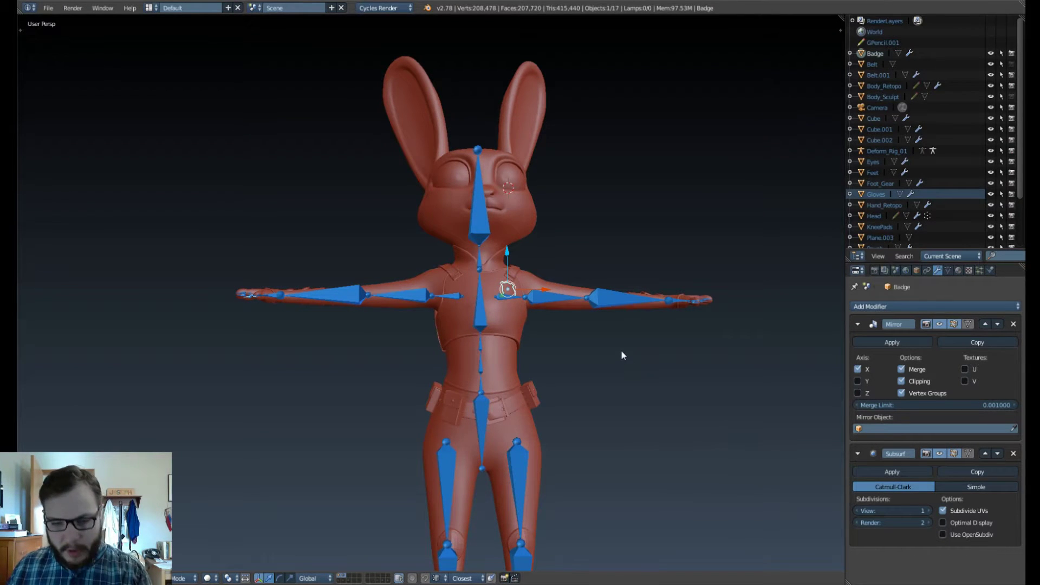
middle_click_drag(577, 269, 548, 295)
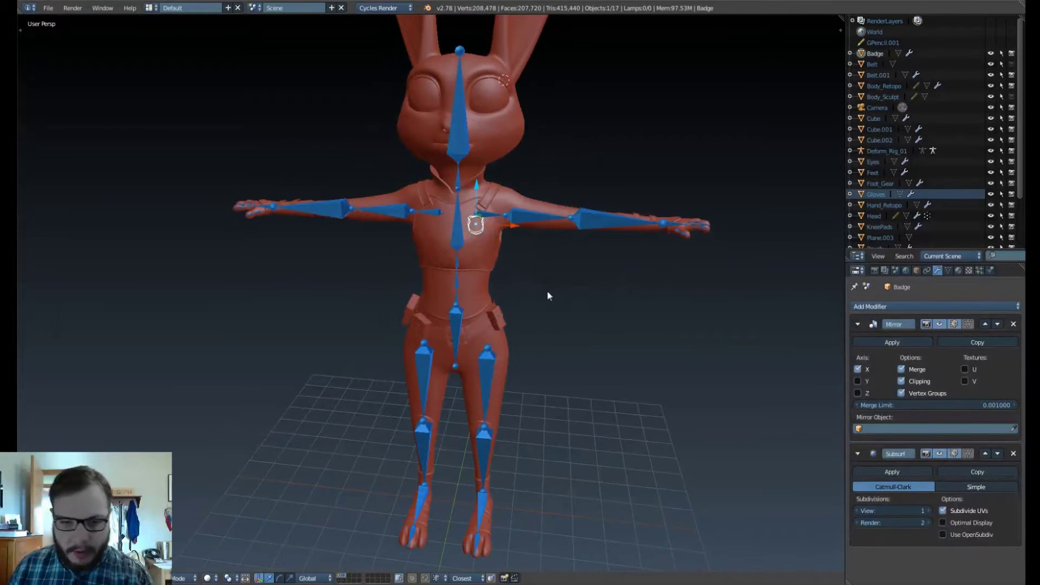
scroll(548, 251, "down", 2)
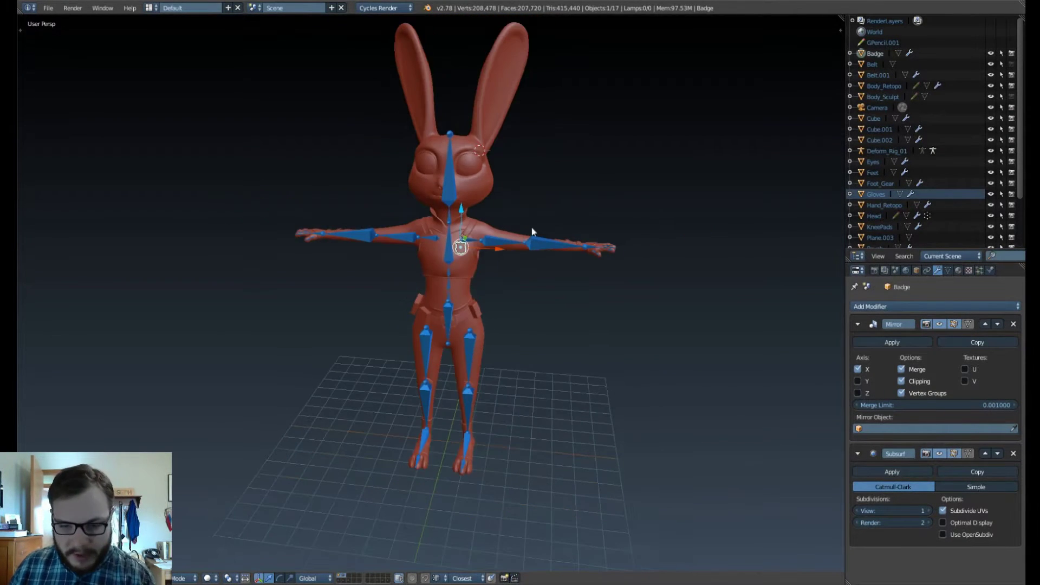
middle_click_drag(491, 191, 437, 251, "shift")
middle_click_drag(470, 377, 476, 297, "shift")
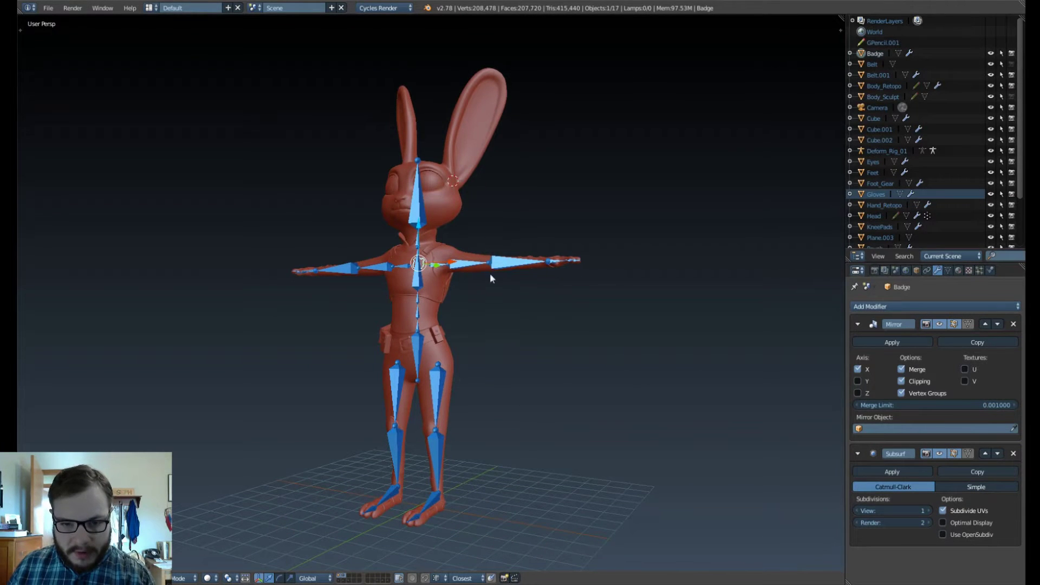
middle_click_drag(512, 404, 443, 414)
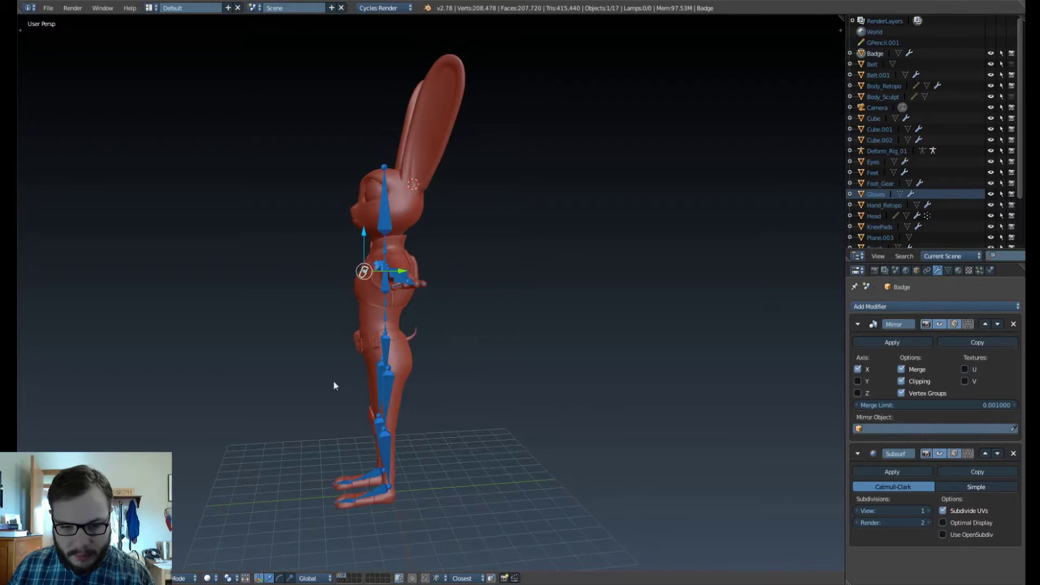
middle_click_drag(334, 386, 529, 343)
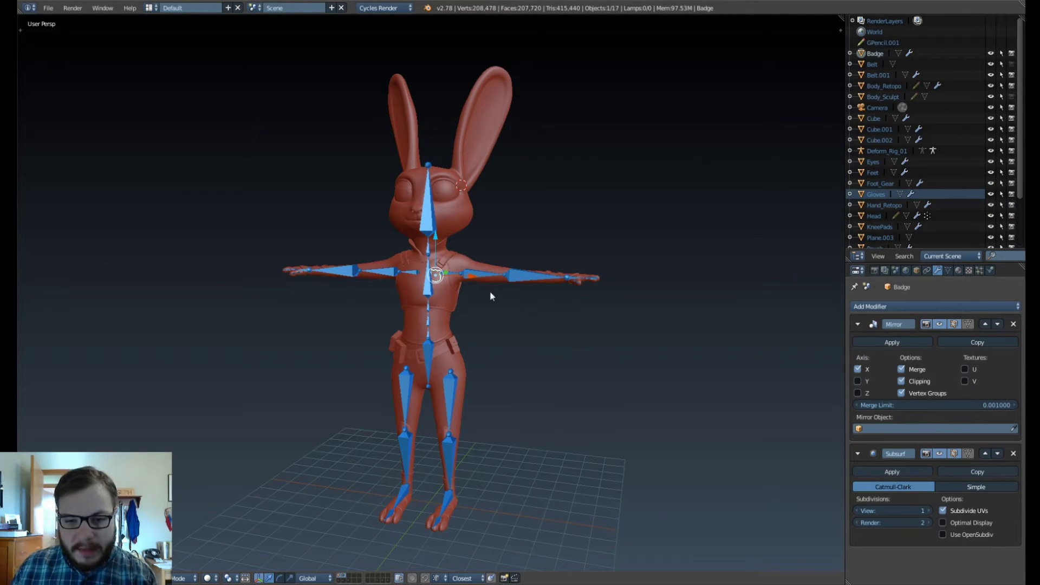
Select the Deform_Rig_01 armature, enter edit mode in front view and select the head bone.
right_click(494, 277)
right_click(516, 280)
middle_click_drag(516, 279, 498, 264)
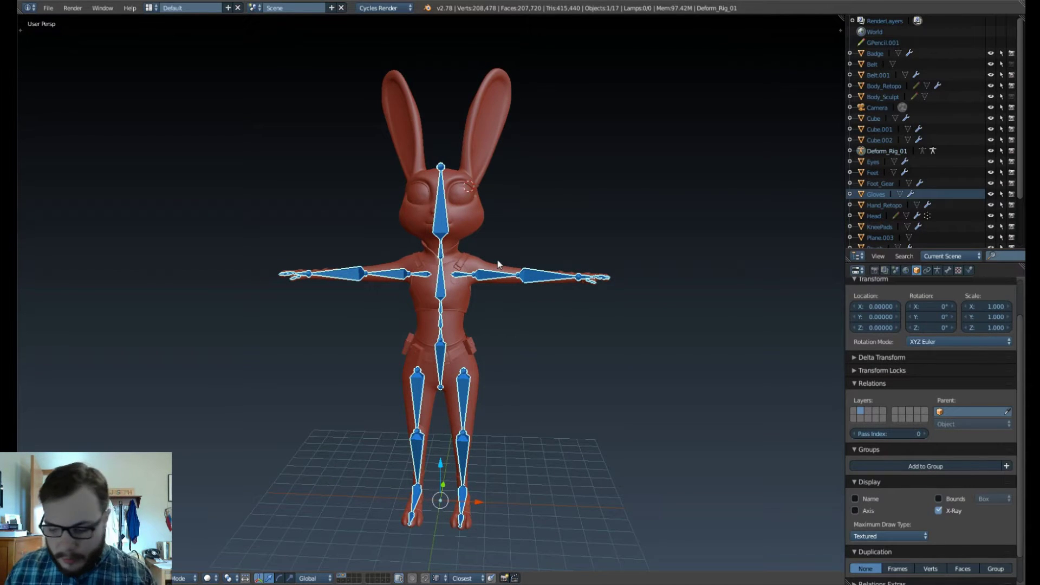
key("KP_1")
scroll(421, 250, "up", 6)
middle_click_drag(480, 135, 458, 510, "shift")
scroll(454, 382, "up", 3)
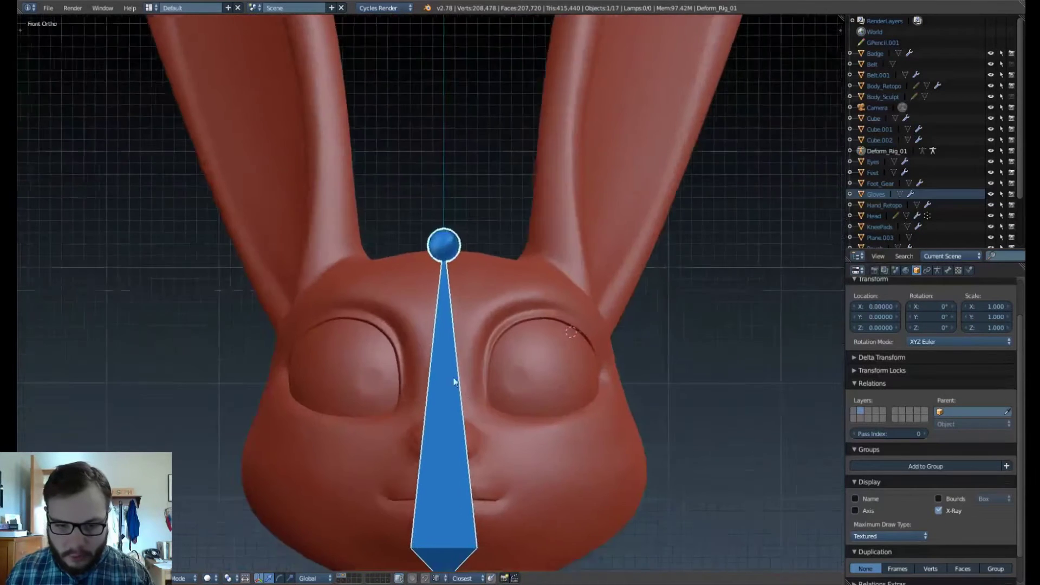
middle_click_drag(473, 393, 393, 275, "shift")
right_click(366, 317)
right_click(366, 316)
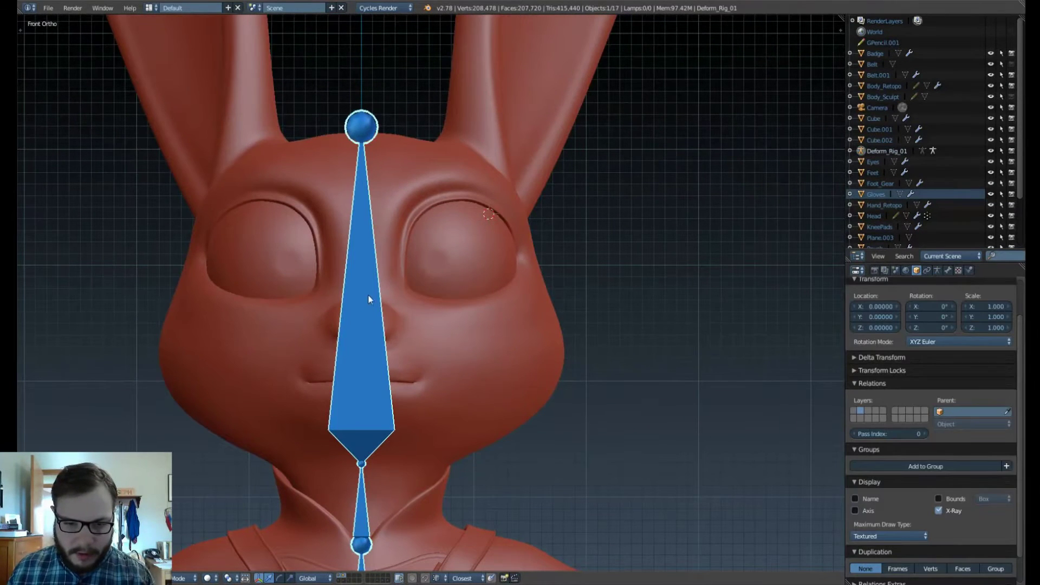
key("Tab")
left_click(440, 289)
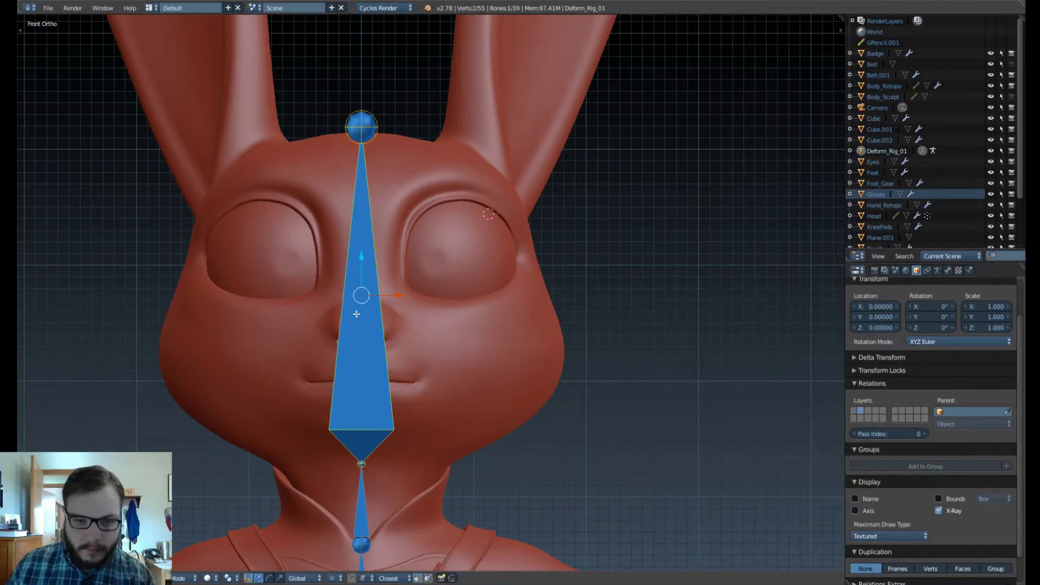
Show the bone transform values and duplicate the head bone, placing the copy's base at the left ear, about X 1.18, Z 13.80.
key("n")
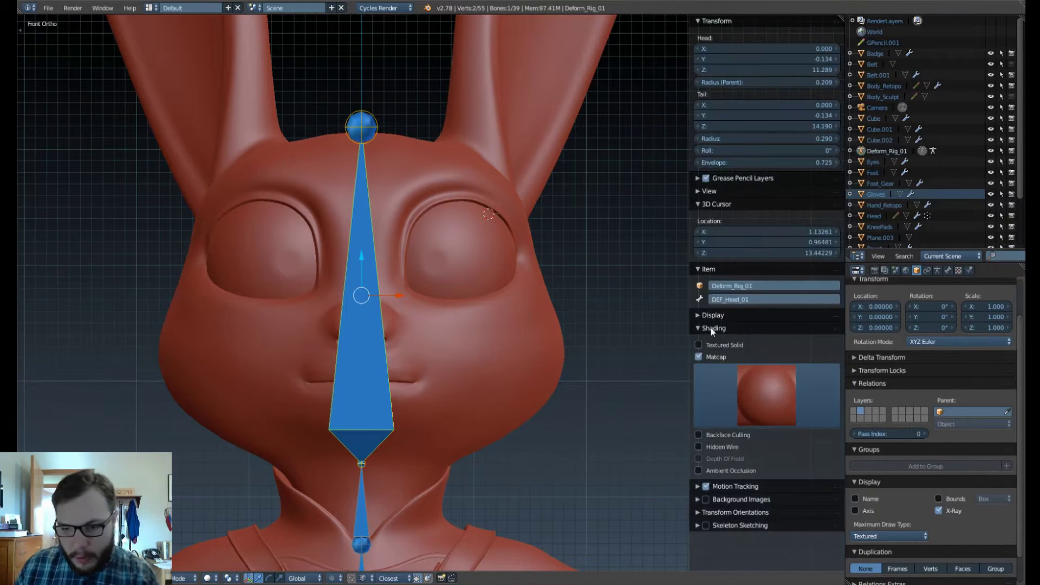
scroll(415, 299, "down", 2)
middle_click_drag(424, 297, 363, 386, "shift")
middle_click_drag(373, 343, 330, 296, "shift")
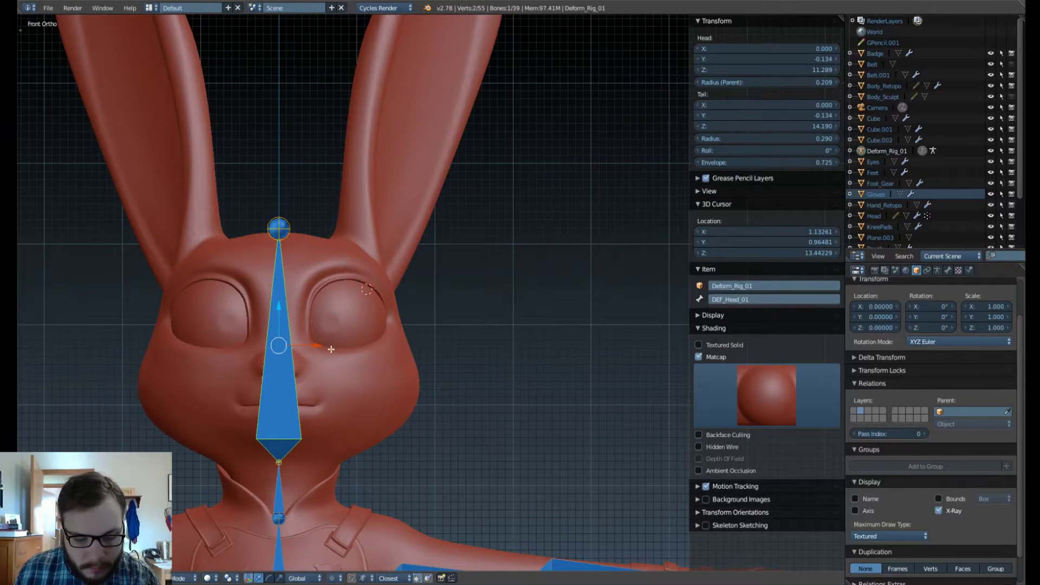
key("e")
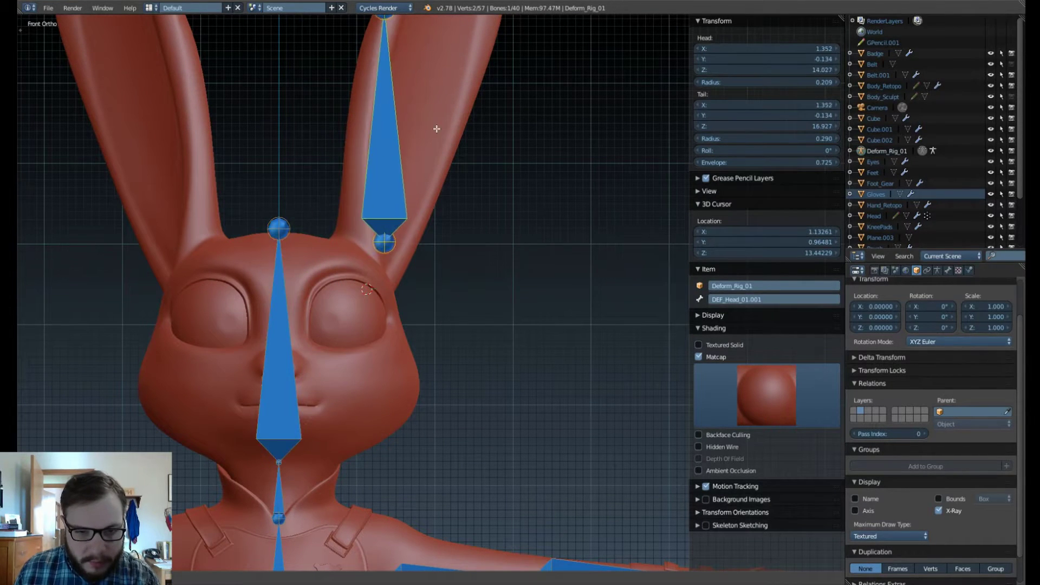
left_click(423, 147)
Move the duplicated bone's tail to the tip of the left ear, about X 2.57, Z 18.14.
middle_click_drag(396, 148, 350, 276, "shift")
right_click(328, 153)
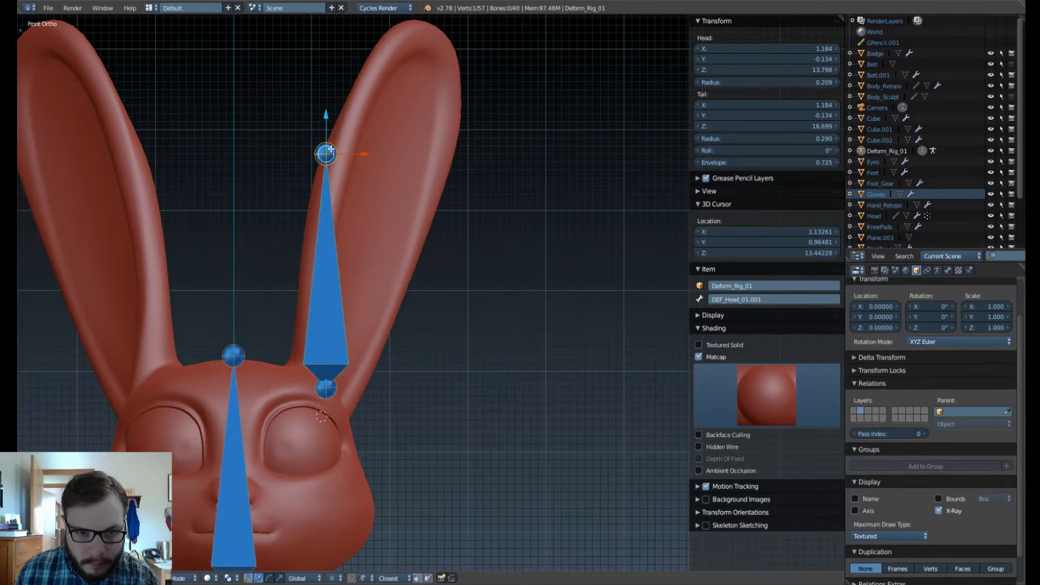
key("g")
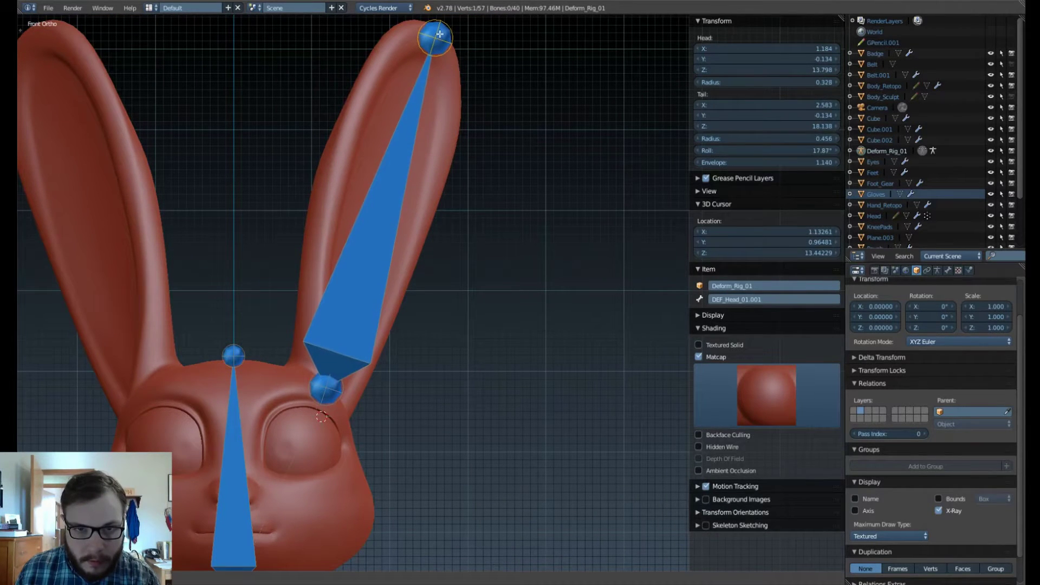
left_click(437, 36)
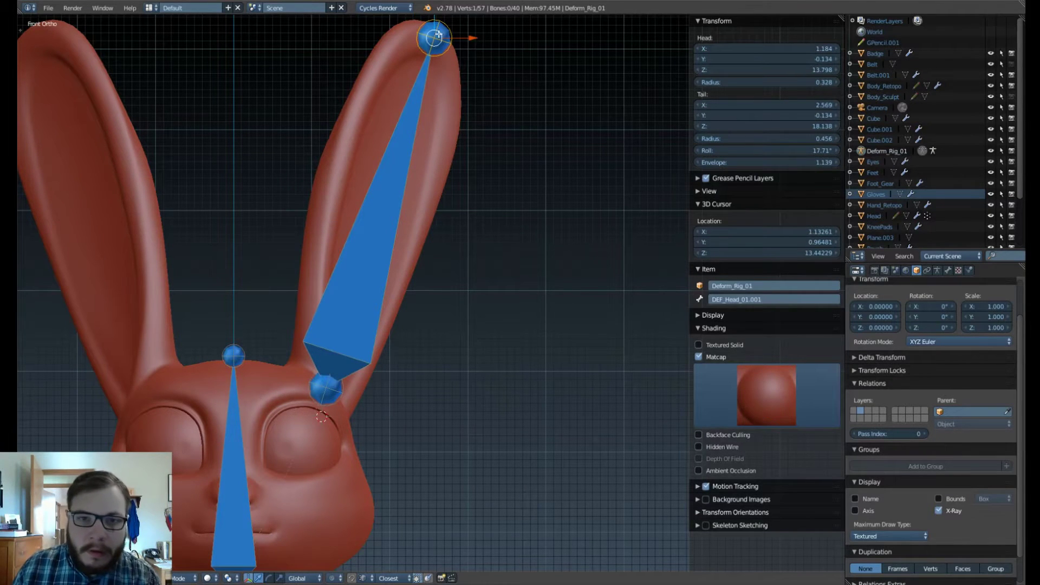
Move the whole ear bone backward in side view to about Y 1.02.
scroll(404, 288, "down", 2)
middle_click_drag(416, 285, 437, 264, "shift")
scroll(437, 276, "up", 2)
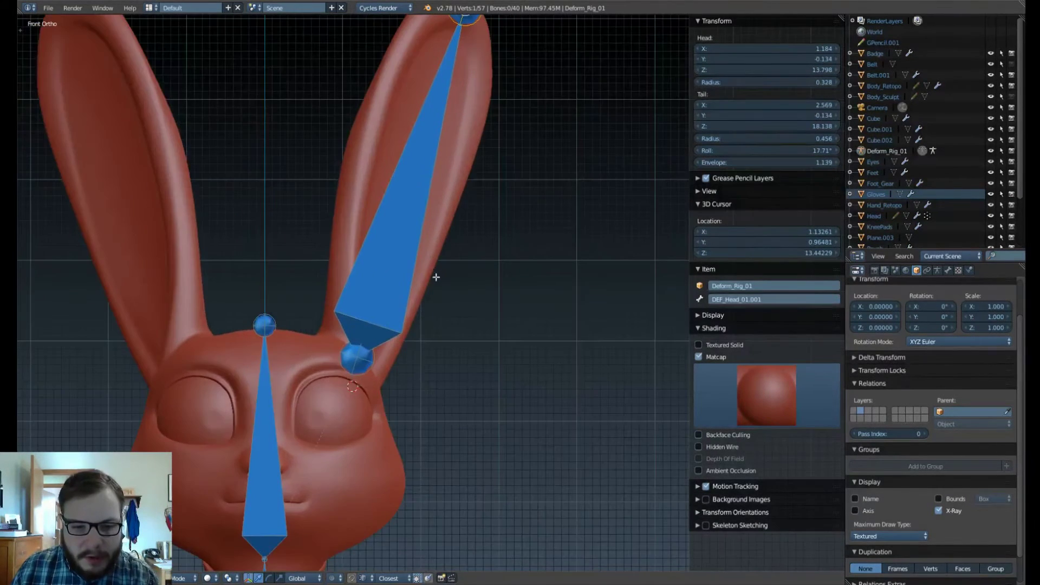
middle_click_drag(420, 323, 449, 317, "shift")
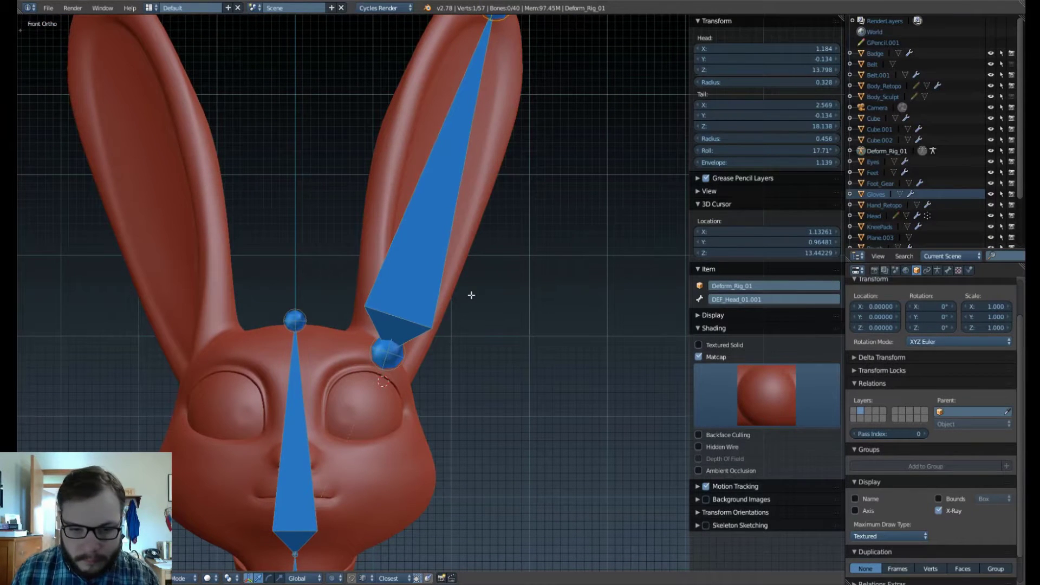
key("KP_3")
right_click(280, 298)
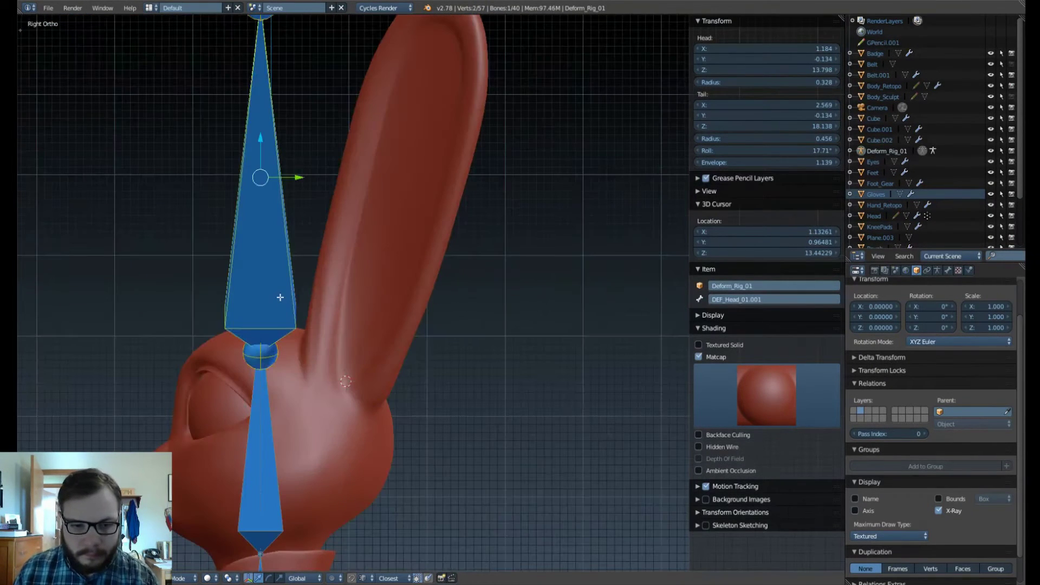
left_click_drag(299, 177, 390, 172)
Lower the ear bone's head into the ear base at about Z 13.49 and shift it inward to about X 1.11.
right_click(359, 355)
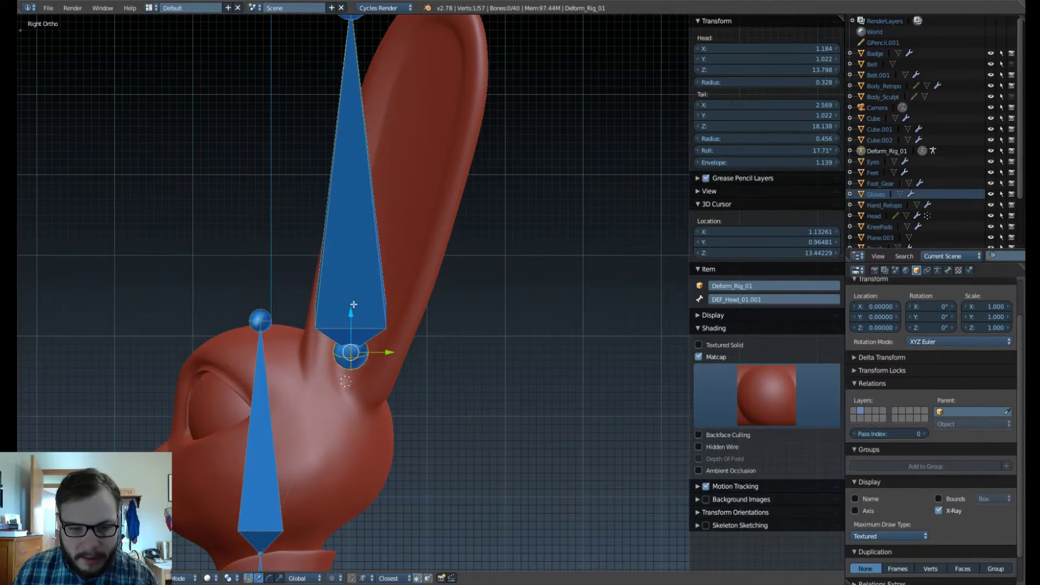
key("KP_1")
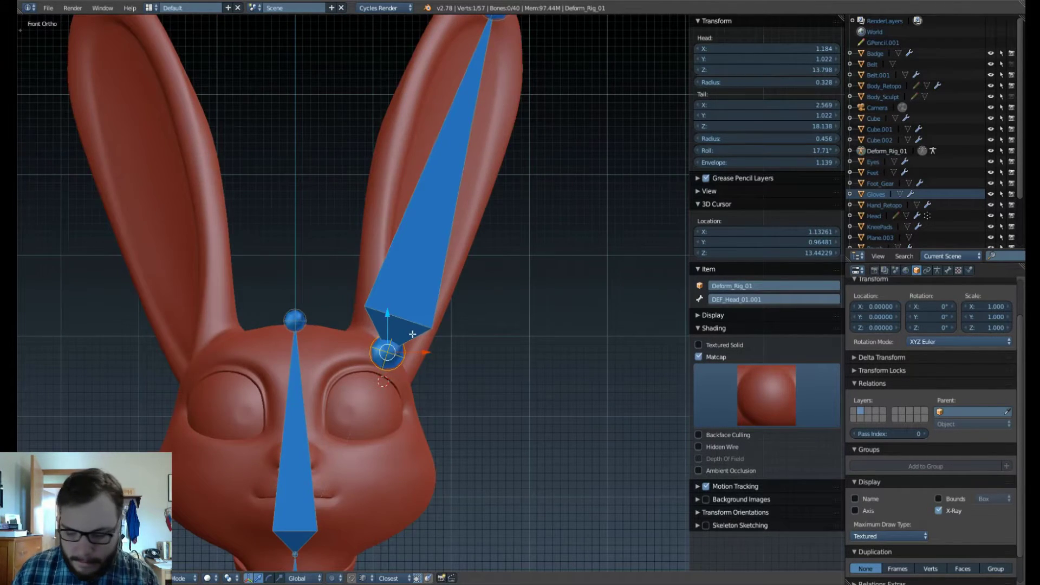
key("KP_3")
key("g")
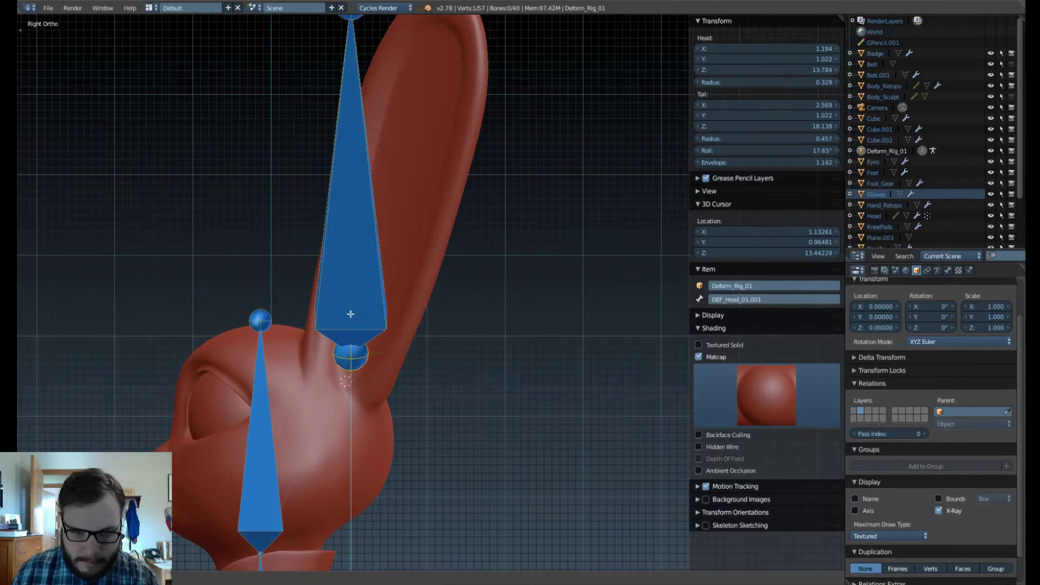
left_click(347, 337)
key("KP_1")
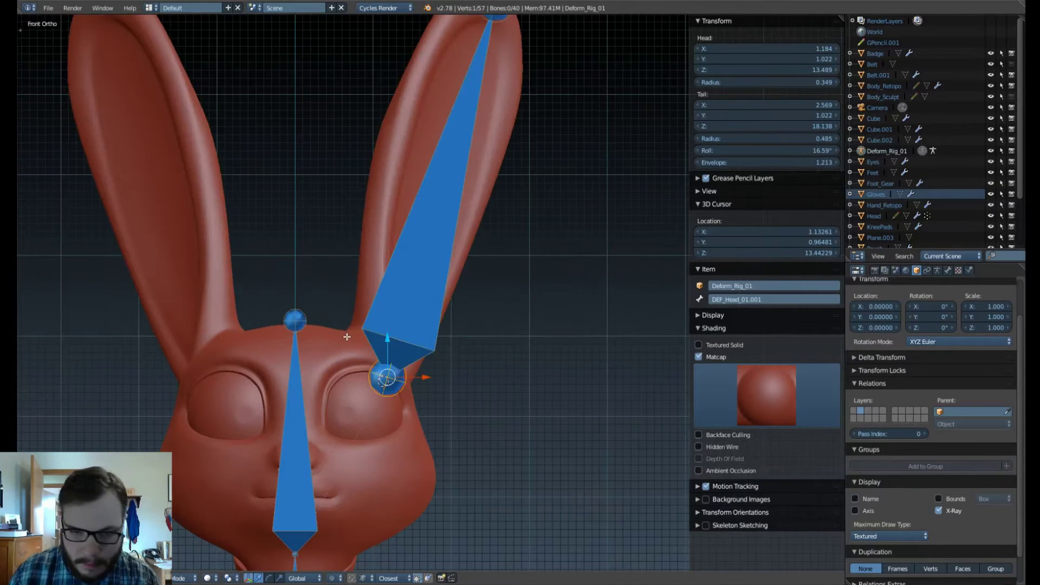
key("g")
key("x")
left_click(422, 378)
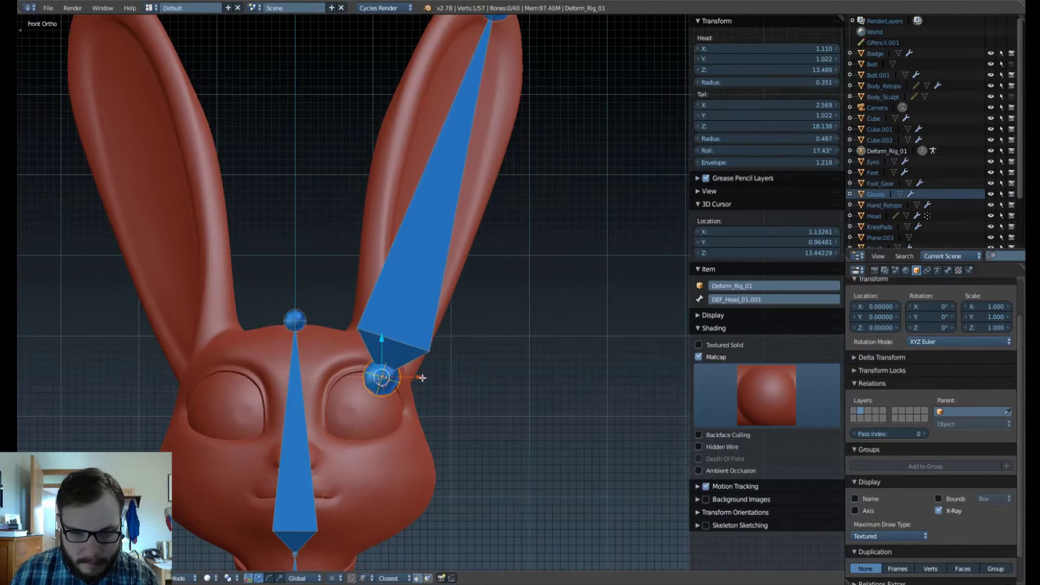
Move the ear bone's tail back along Y to about 2.41 toward the ear tip and check it from above.
middle_click_drag(443, 245, 413, 368, "shift")
right_click(466, 118)
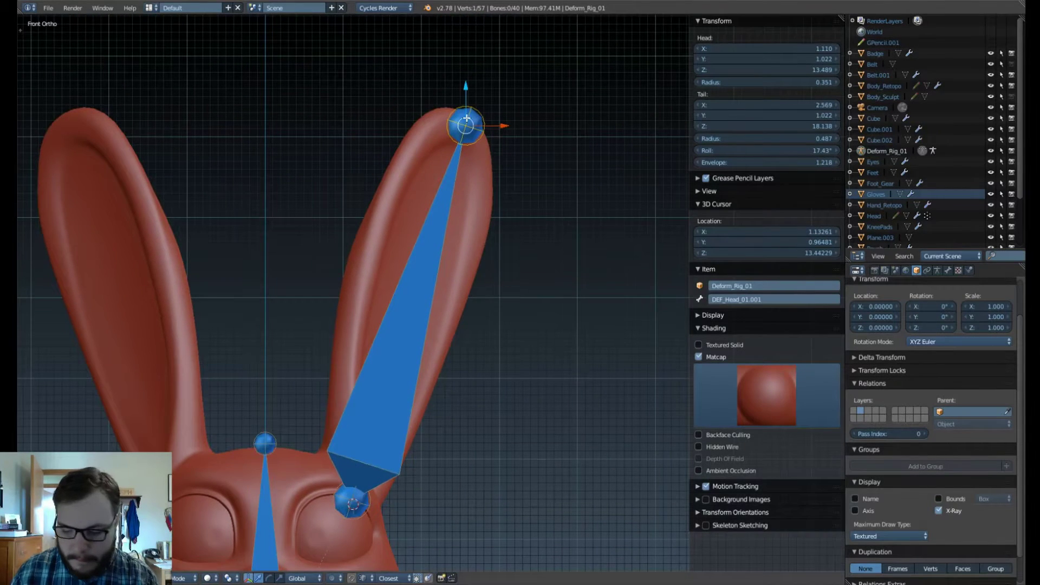
key("KP_3")
key("g")
key("y")
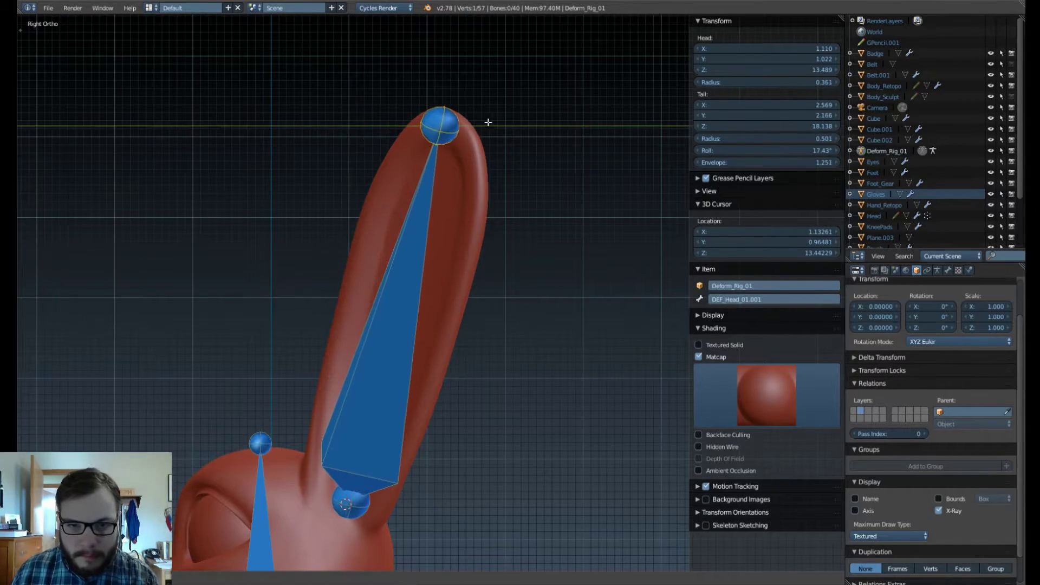
left_click(506, 124)
key("KP_7")
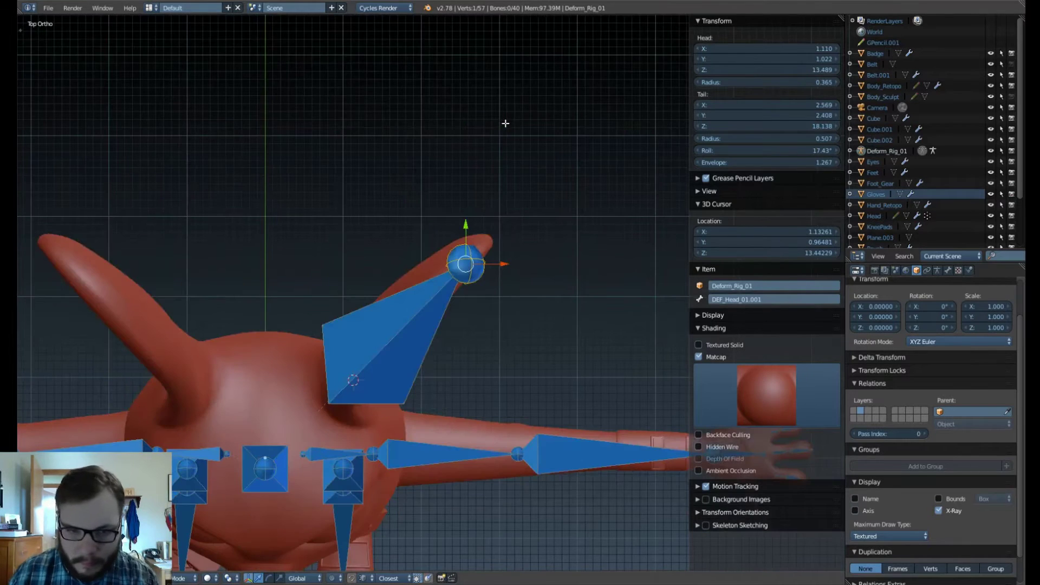
Select the whole ear bone and adjust its roll to about 61° to align it with the ear's orientation.
right_click(421, 329)
middle_click_drag(492, 309, 450, 334, "shift")
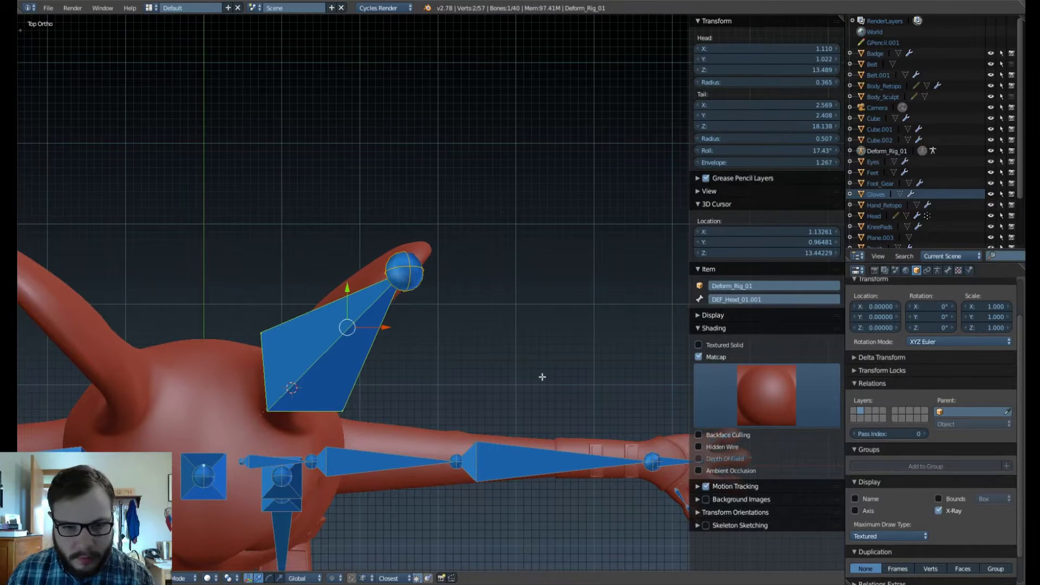
key("r")
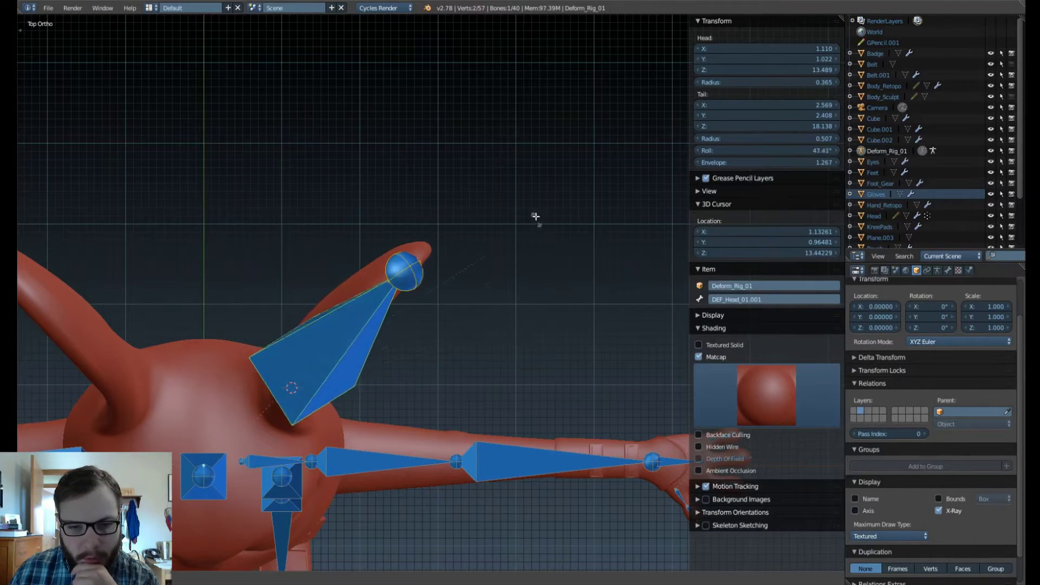
left_click(520, 180)
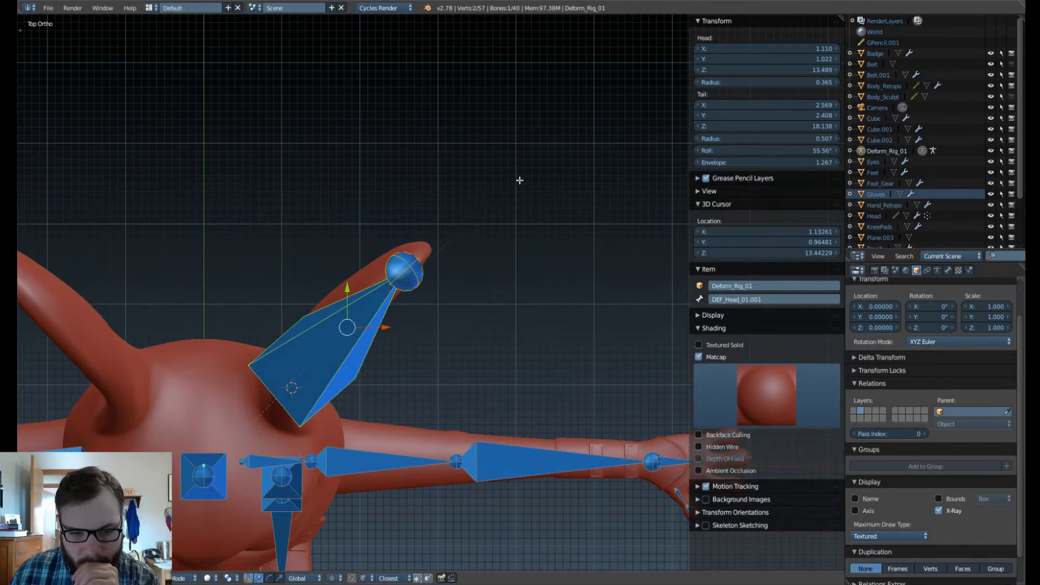
middle_click_drag(511, 309, 492, 106)
scroll(431, 290, "down", 1)
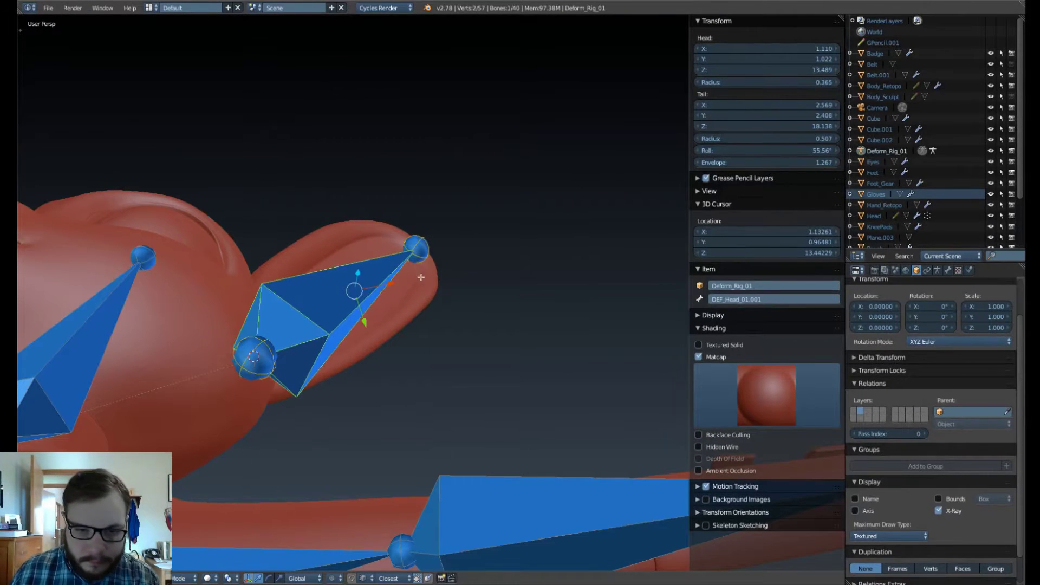
middle_click_drag(421, 278, 445, 394)
key("ctrl+r")
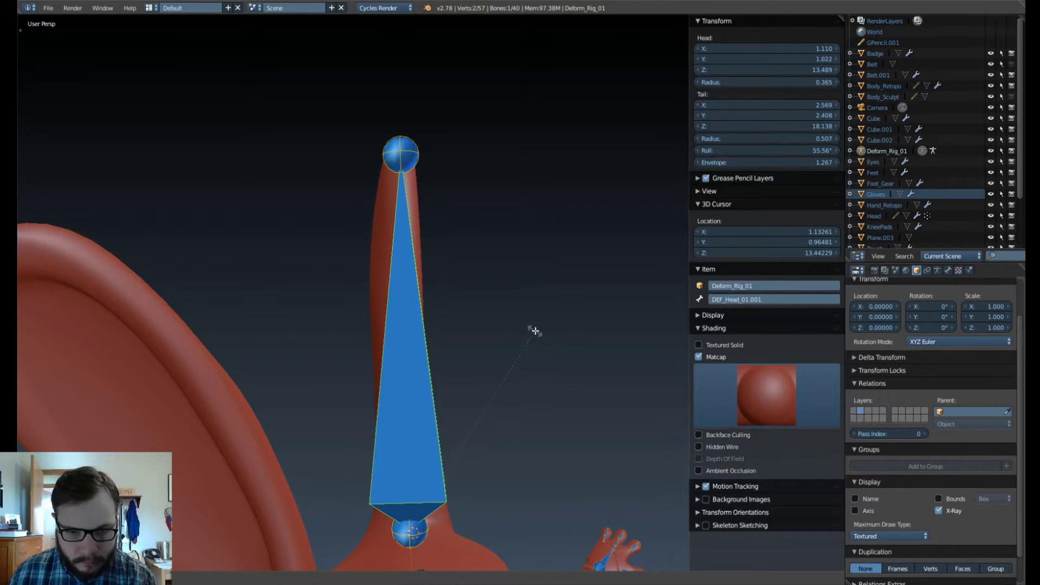
left_click(529, 292)
Leave Edit Mode, select the head mesh and enable Wire and Draw All Edges for its display.
middle_click_drag(530, 292, 418, 310)
key("Tab")
left_click(342, 312)
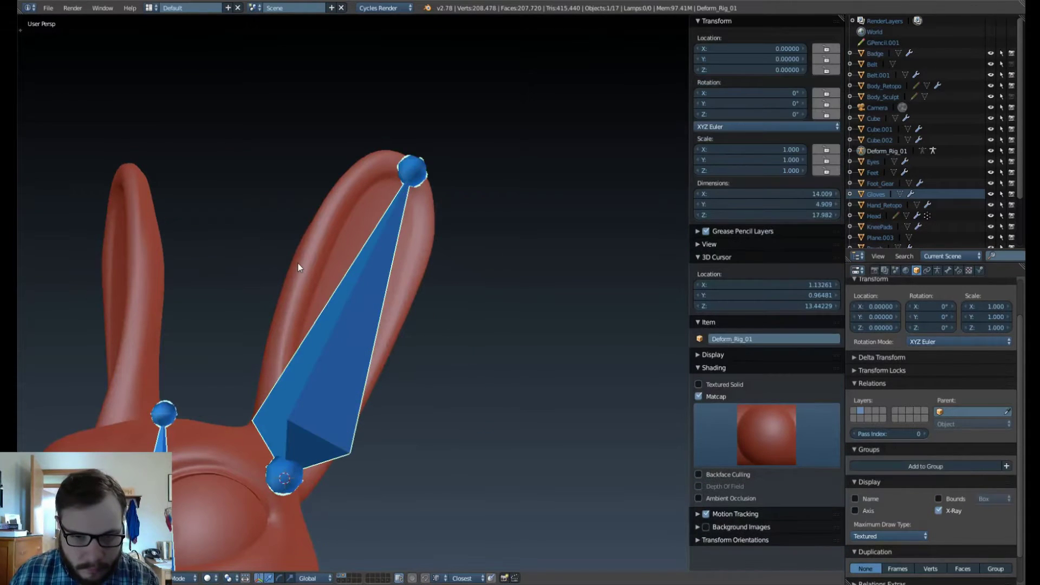
right_click(298, 264)
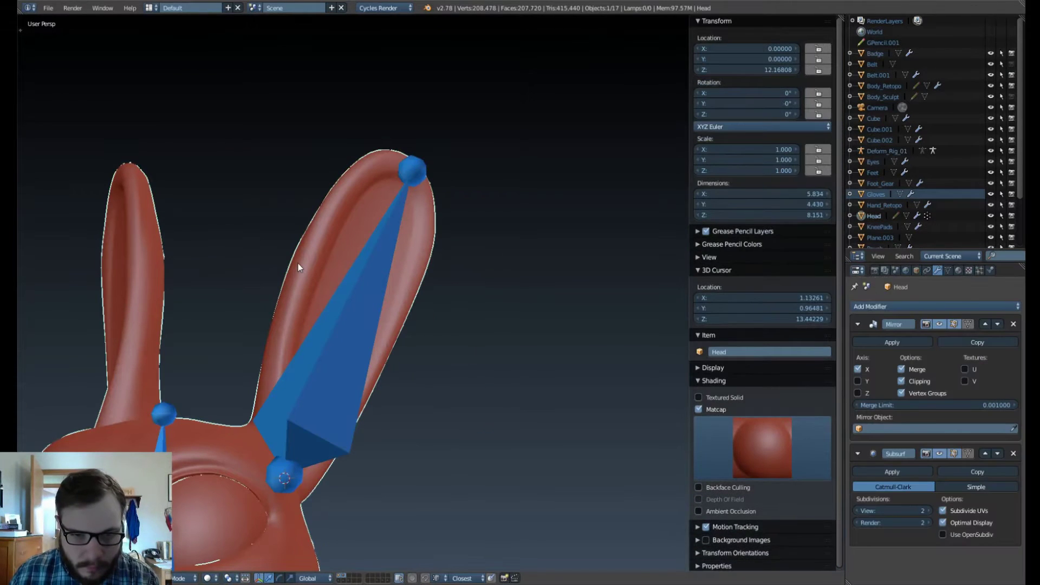
left_click(917, 272)
left_click(858, 522)
middle_click_drag(433, 344, 414, 391)
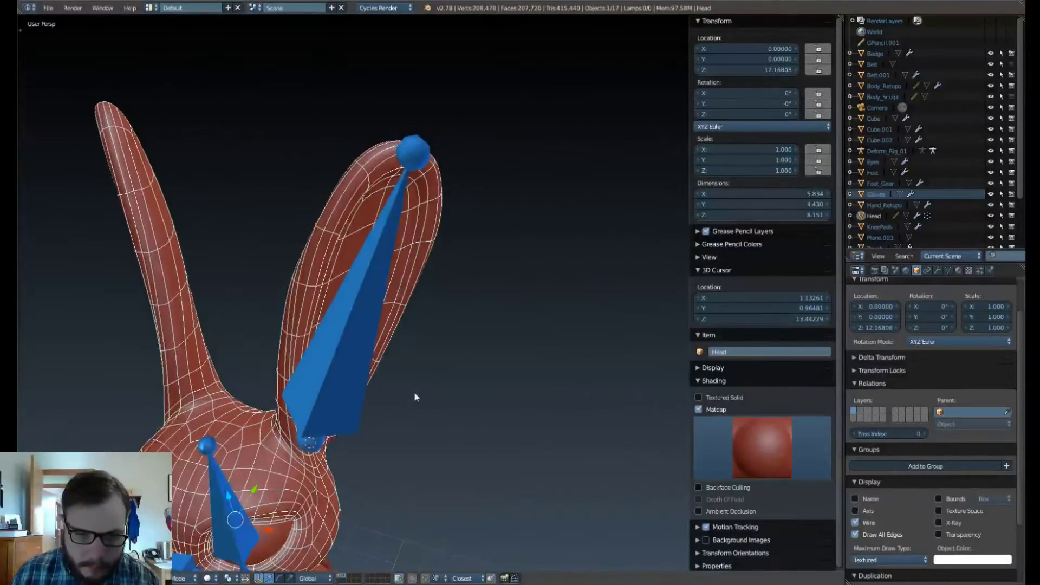
Show the deform rig's bone axes in Edit Mode to check the ear bone's orientation, and hide them again.
right_click(340, 301)
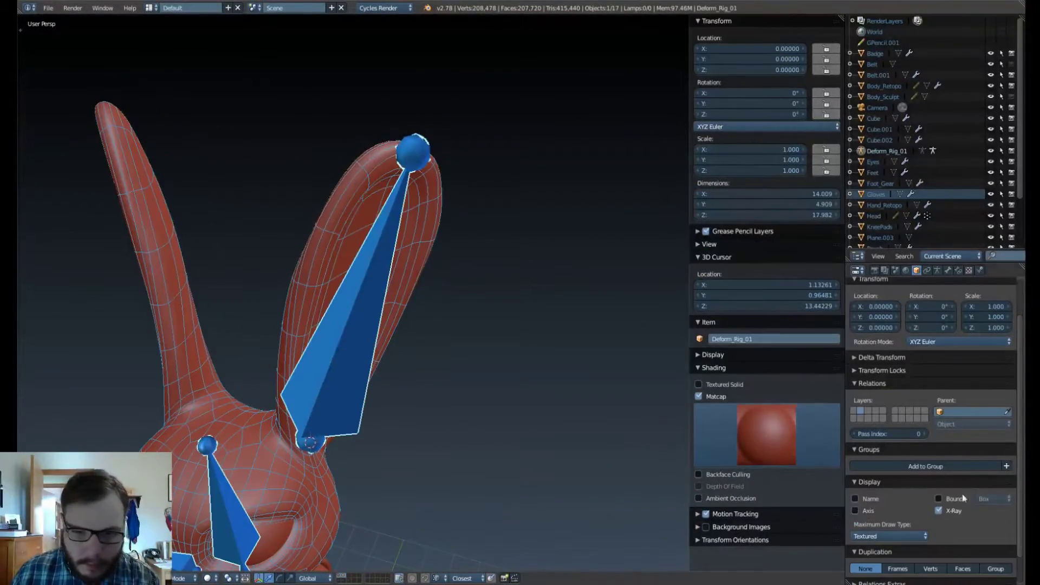
left_click(938, 271)
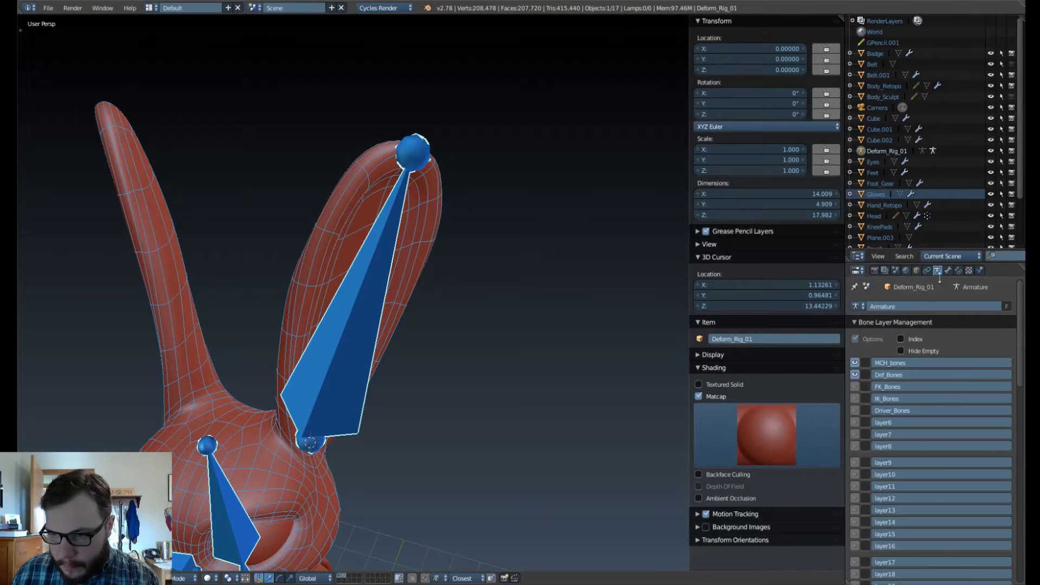
left_click(857, 323)
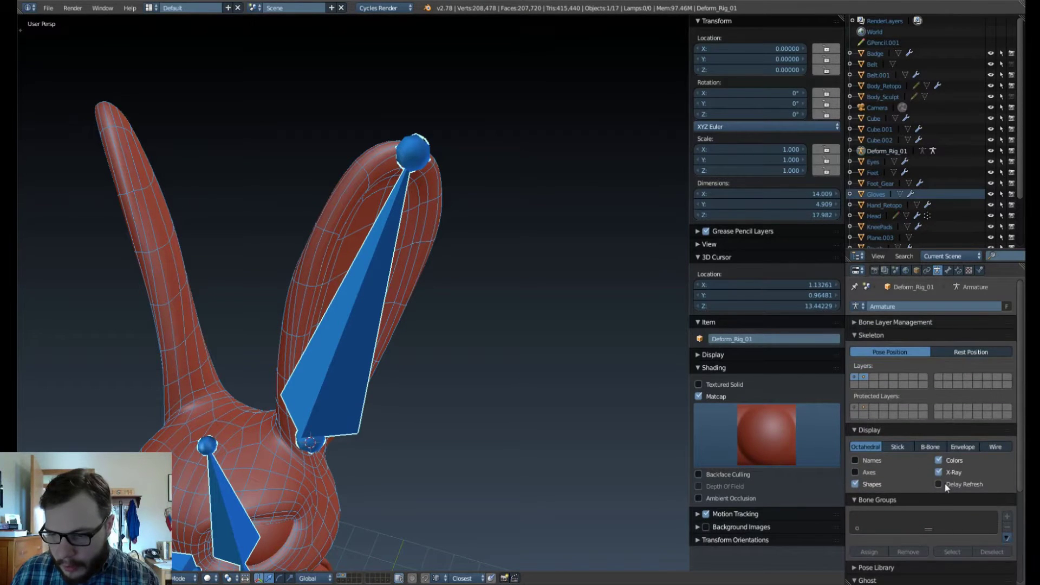
left_click(856, 472)
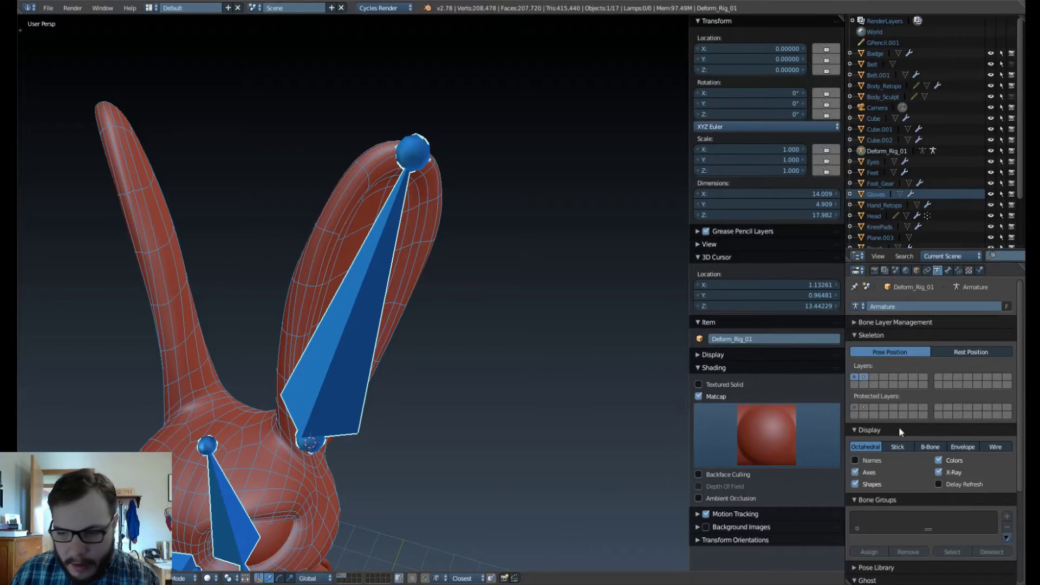
middle_click_drag(440, 196, 366, 291)
key("Tab")
left_click(462, 295)
scroll(420, 301, "down", 3)
scroll(449, 262, "up", 2)
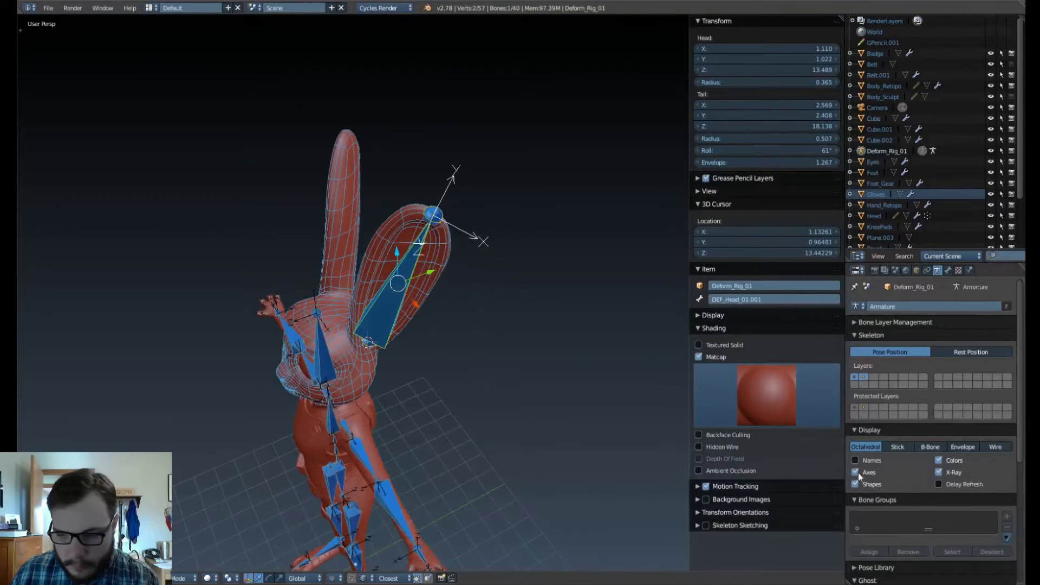
Subdivide the ear bone with 2 cuts to make a chain of three bones.
scroll(425, 289, "up", 3)
key("KP_1")
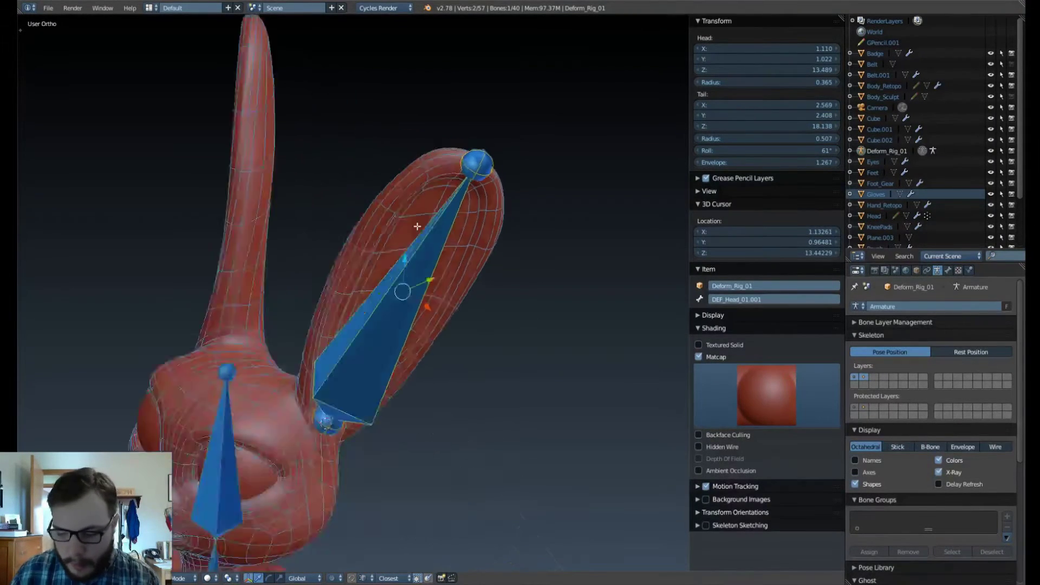
scroll(391, 314, "up", 2)
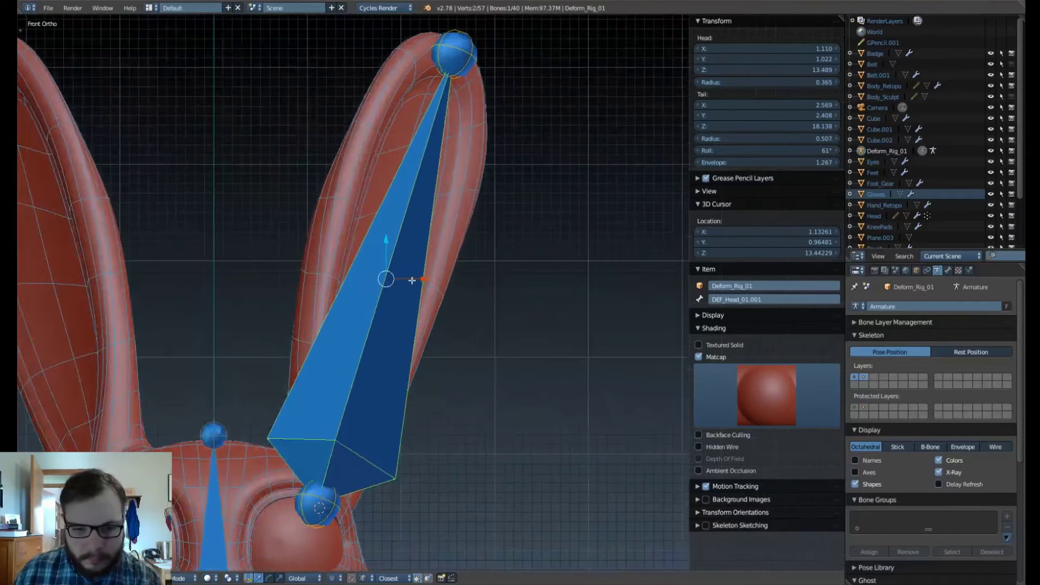
key("w")
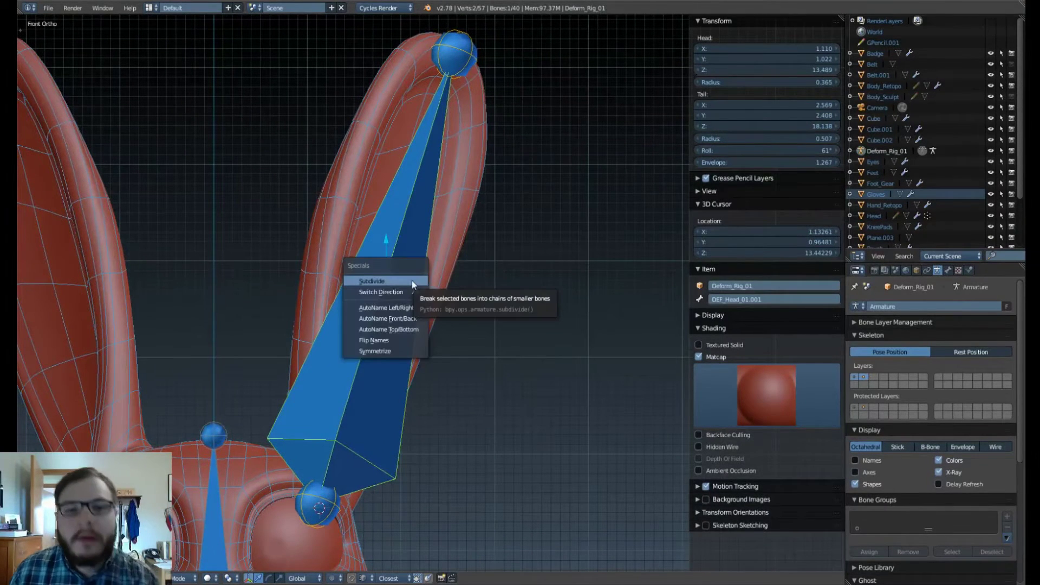
left_click(372, 280)
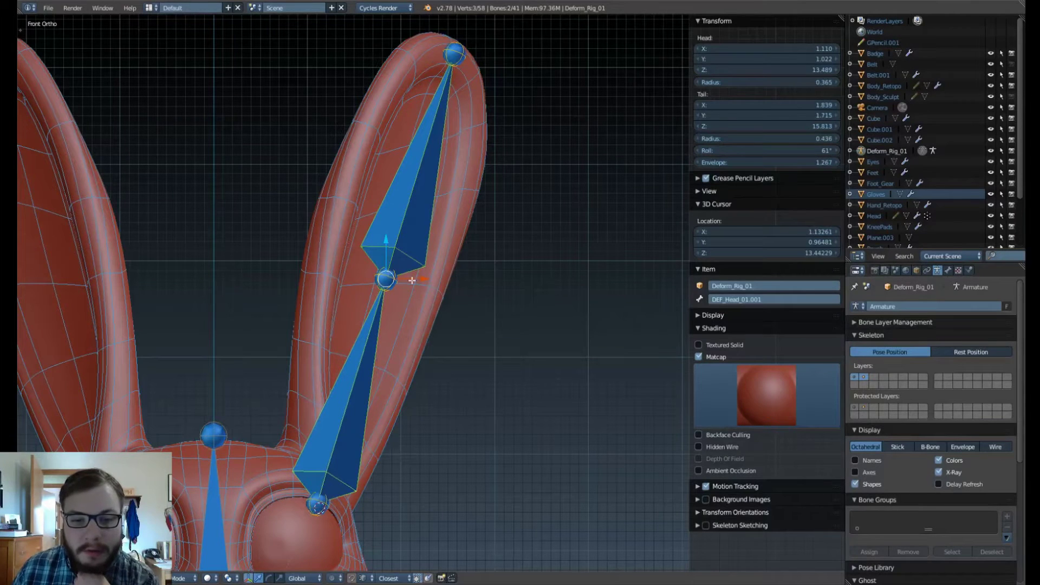
key("F6")
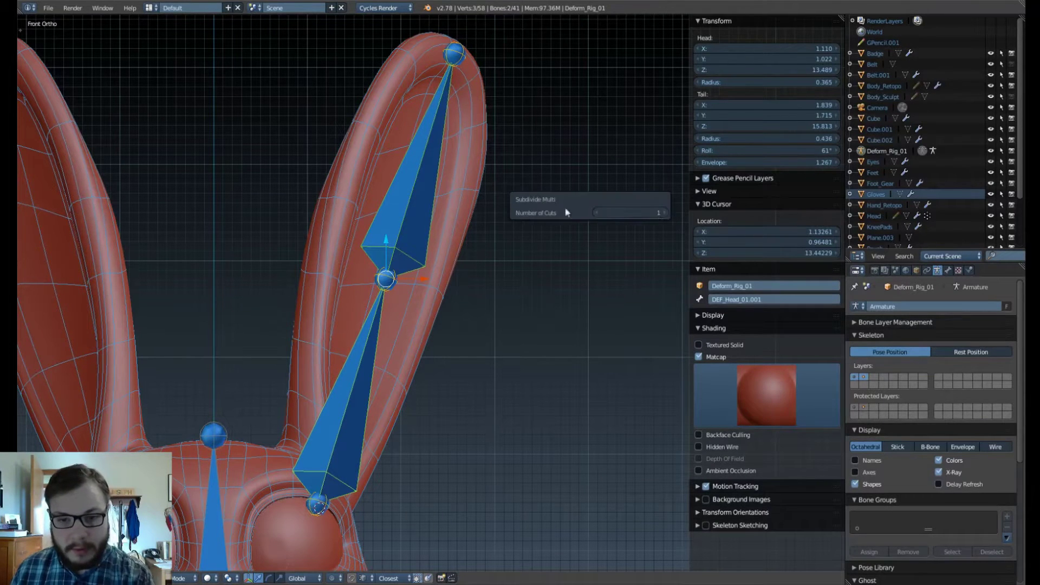
left_click(666, 213)
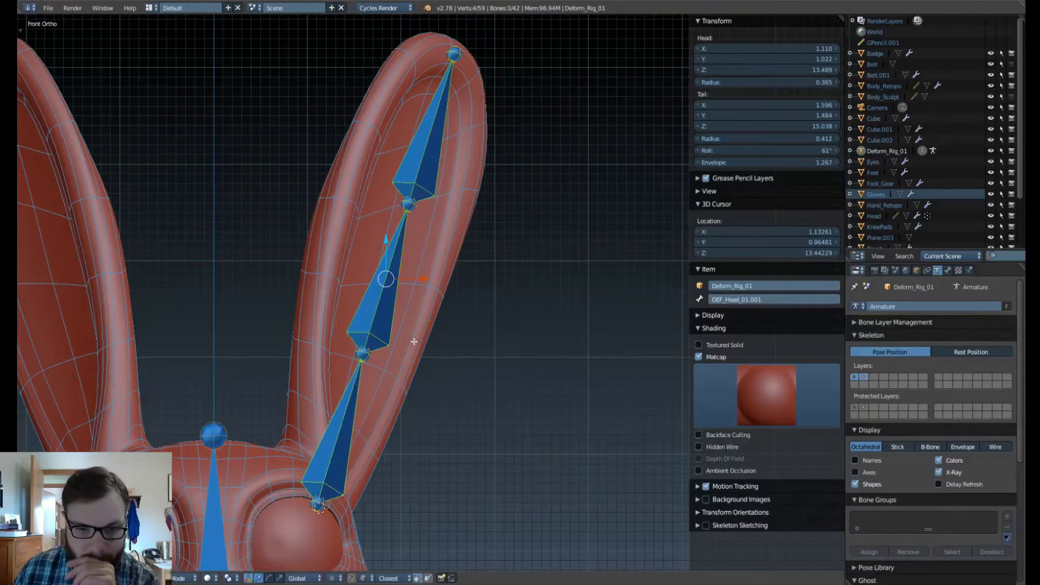
Select the joint at the base of the ear chain and snap the 3D cursor to it.
middle_click_drag(400, 428, 467, 317, "shift")
right_click(375, 411)
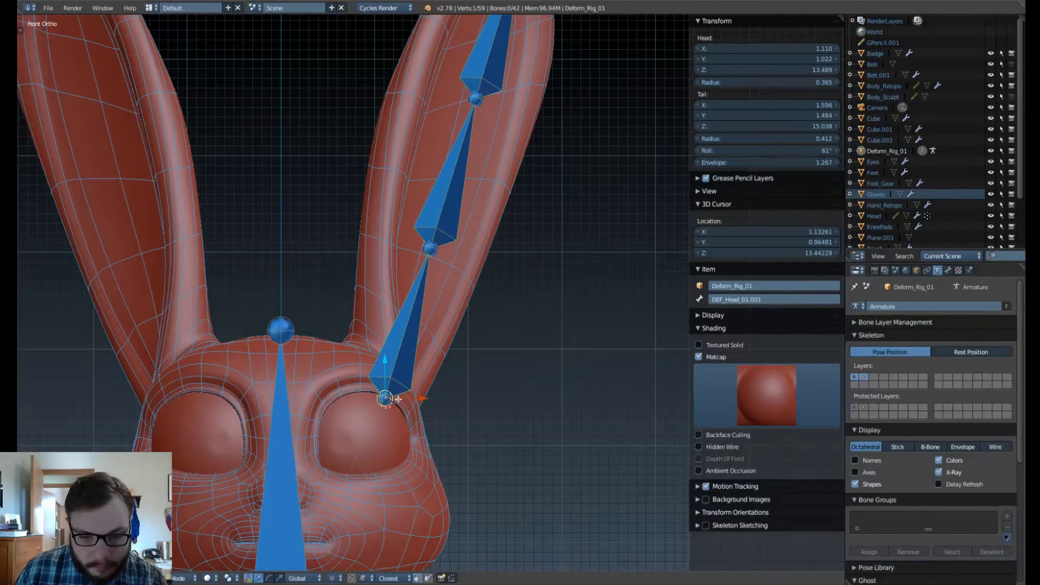
key("shift+s")
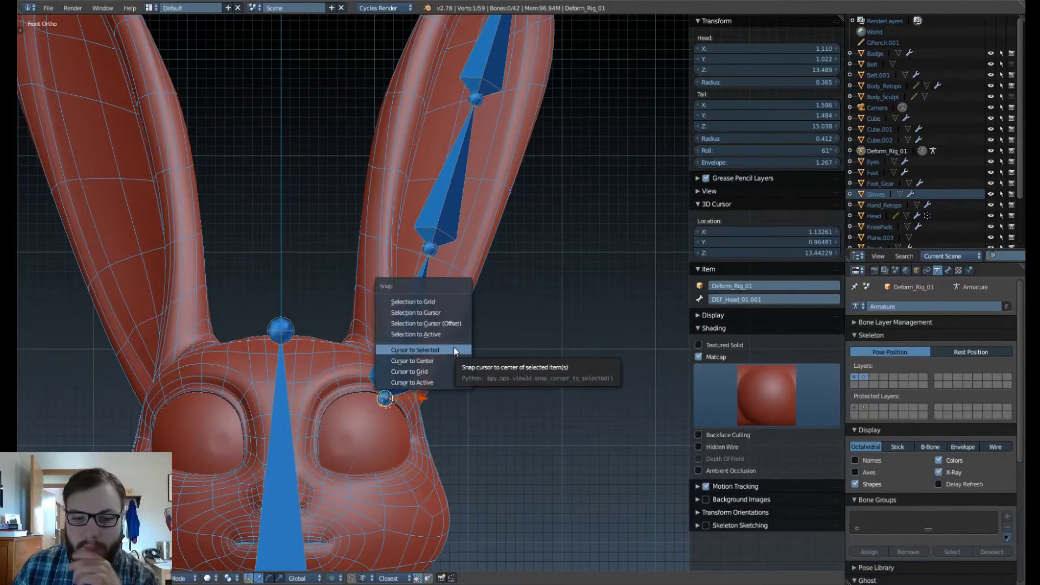
left_click(454, 350)
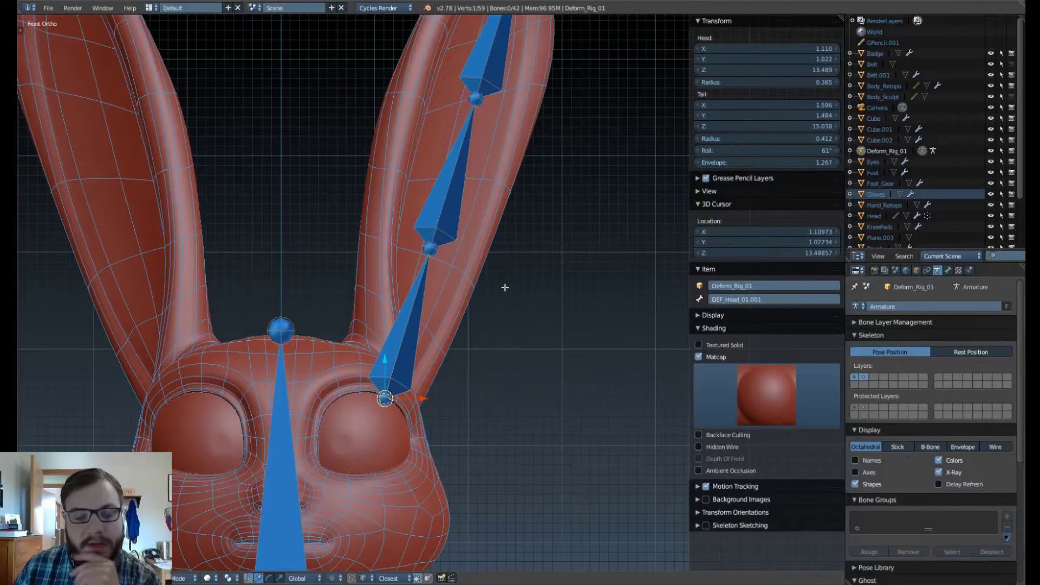
Reselect the ear chain's base joint, inspect its placement in the head mesh and snap the 3D cursor to it again.
right_click(429, 249)
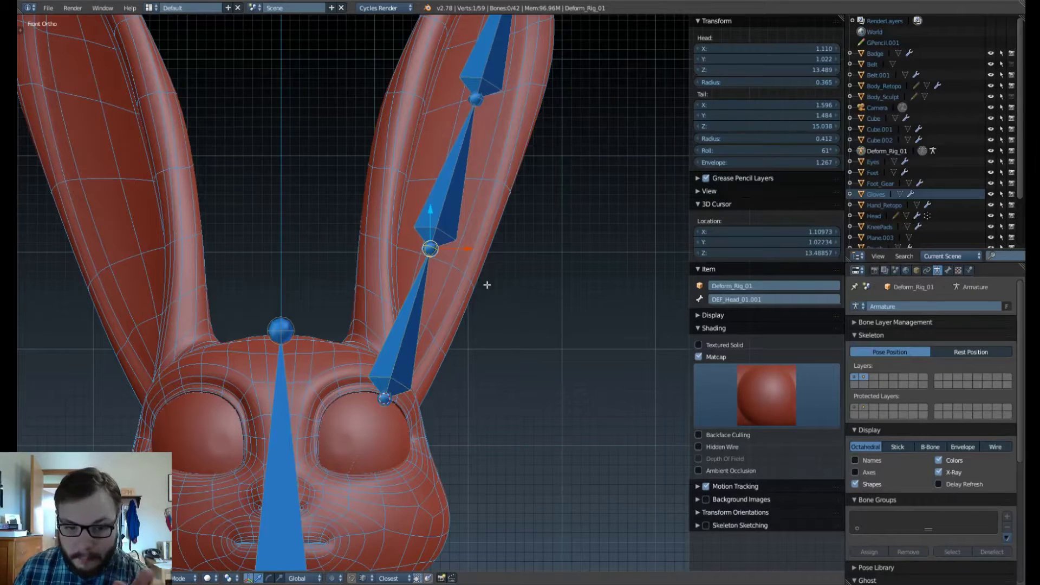
right_click(388, 394)
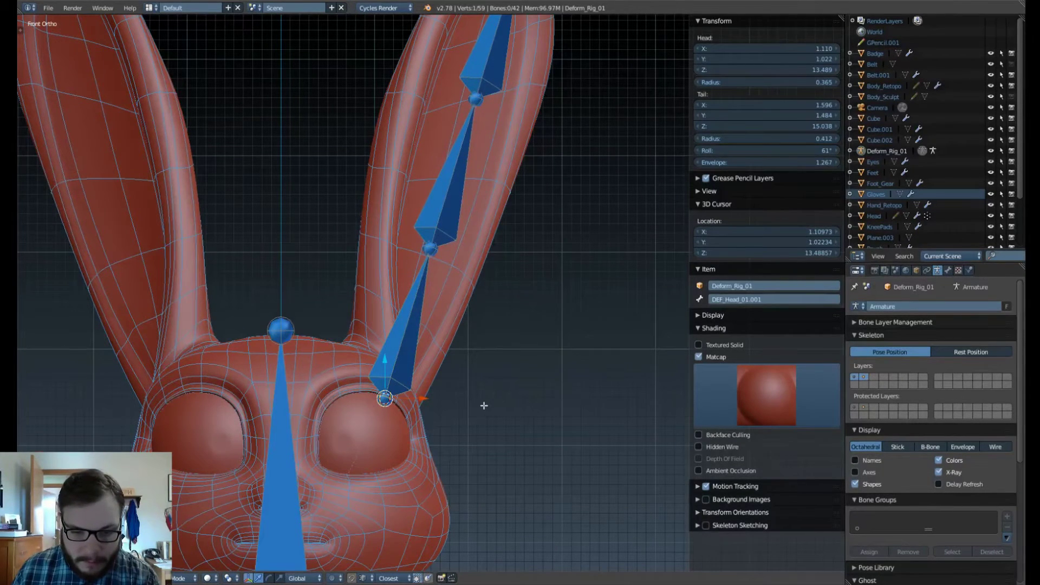
middle_click_drag(484, 406, 362, 311)
scroll(382, 413, "up", 3)
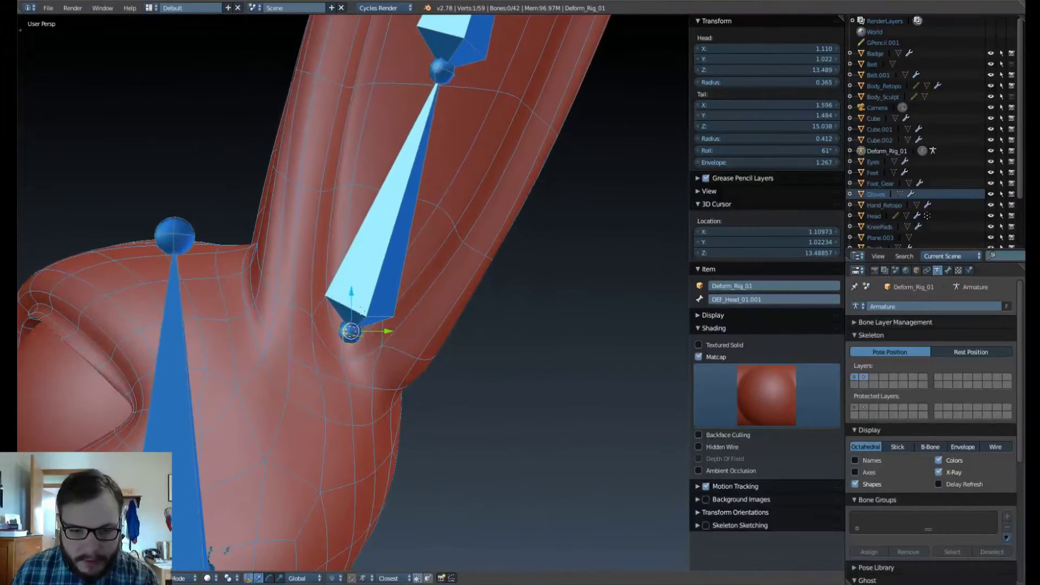
middle_click_drag(406, 231, 397, 255, "shift")
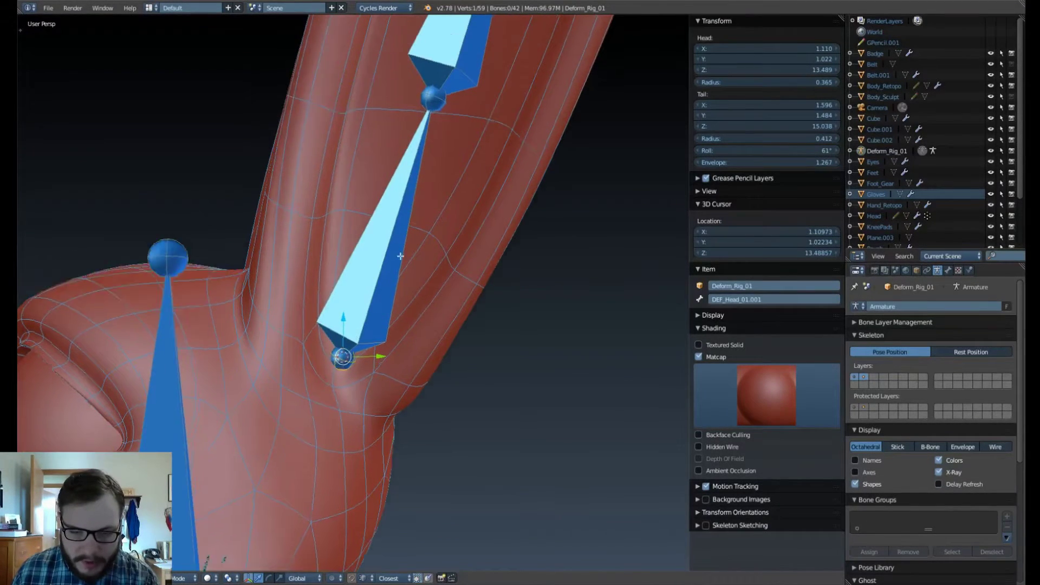
scroll(397, 255, "down", 5)
middle_click_drag(397, 198, 416, 101, "shift")
scroll(443, 251, "up", 4)
middle_click_drag(443, 251, 451, 293, "shift")
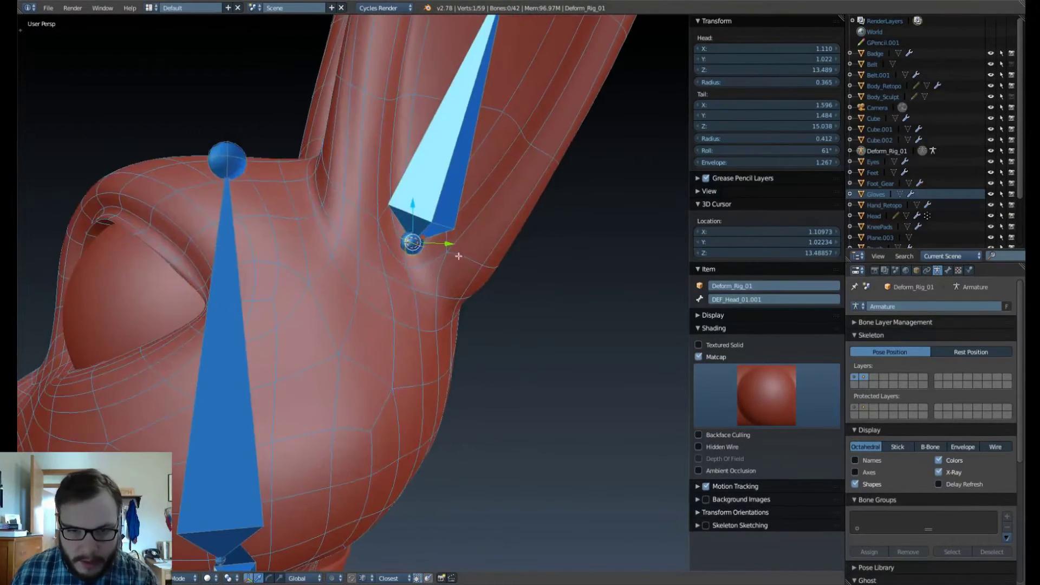
key("shift+s")
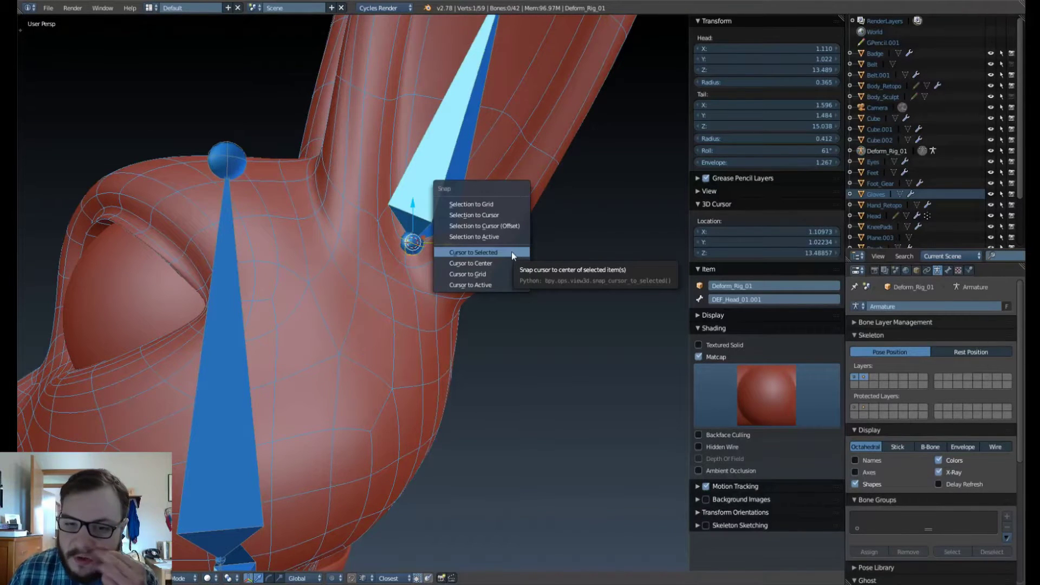
left_click(511, 252)
Set the pivot point to the 3D cursor at the base of the ear chain.
scroll(388, 241, "down", 4)
middle_click_drag(388, 242, 473, 264)
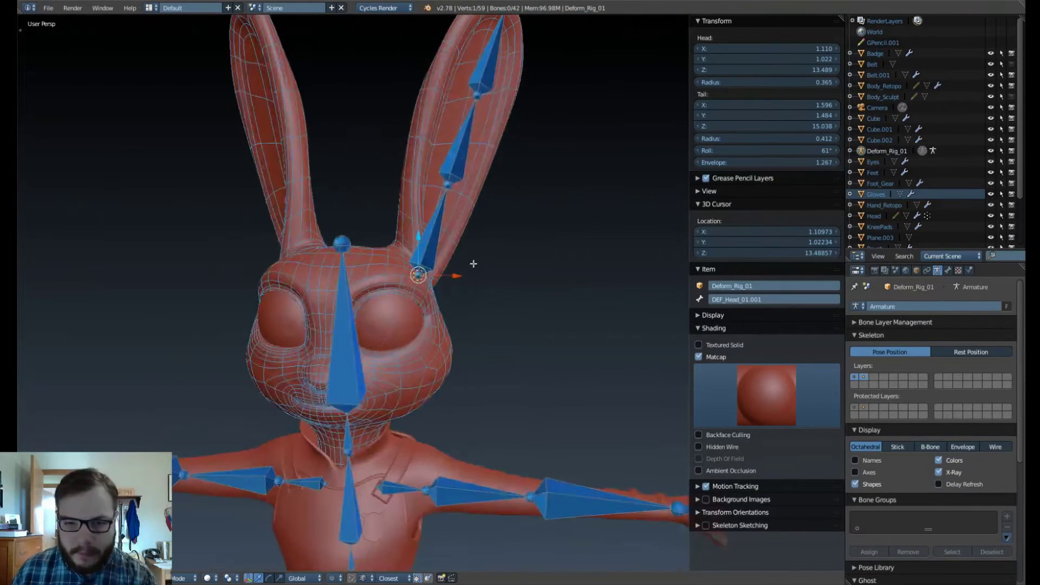
key("KP_Decimal")
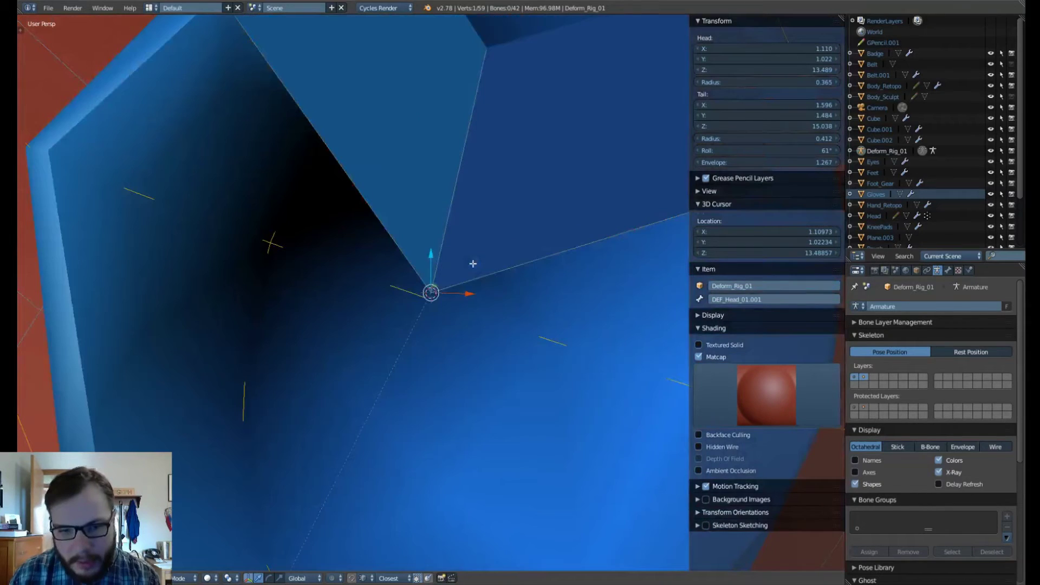
scroll(460, 224, "down", 6)
scroll(460, 224, "down", 8)
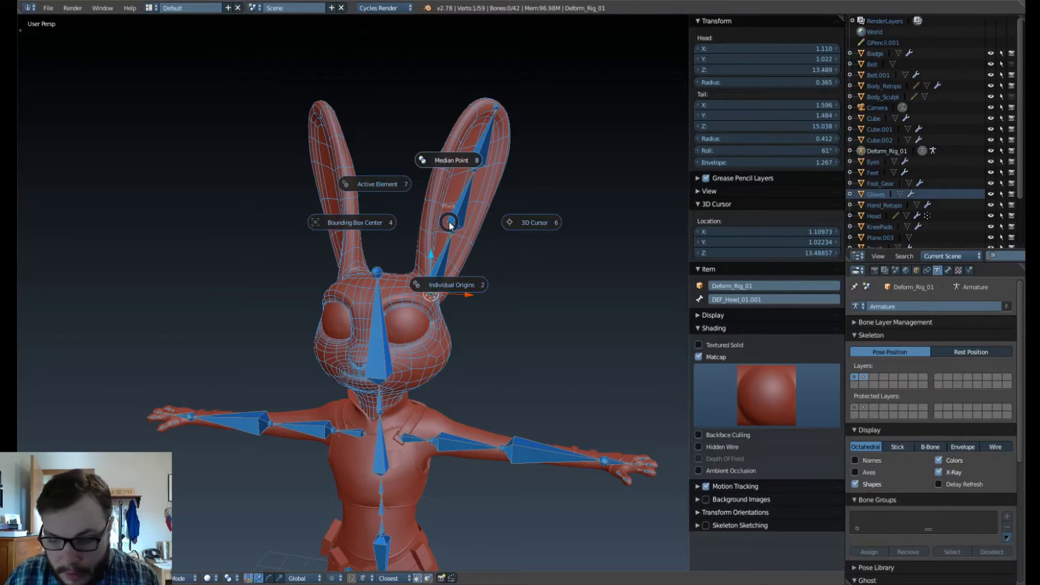
key("6")
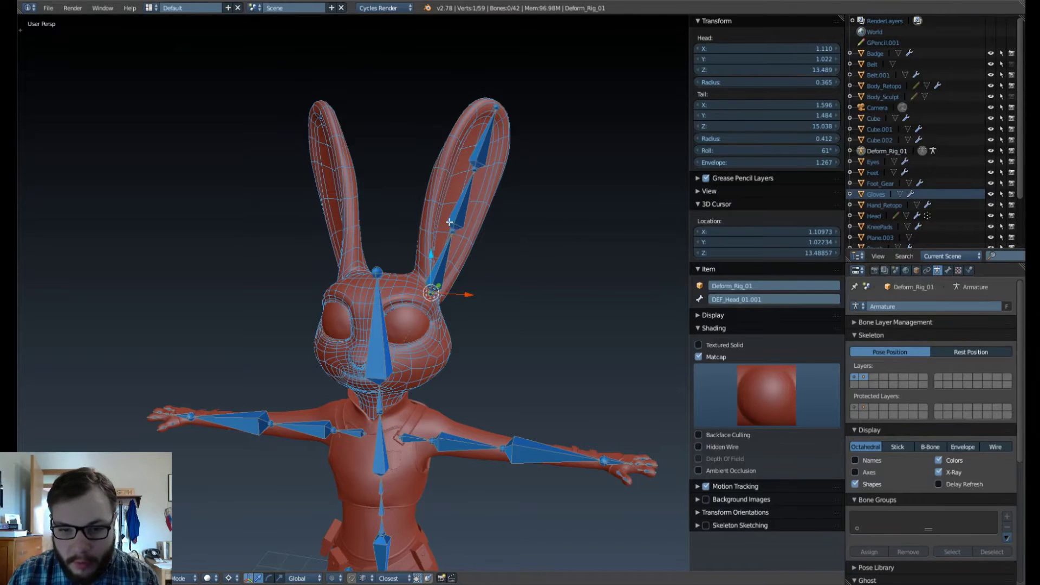
scroll(492, 227, "up", 5)
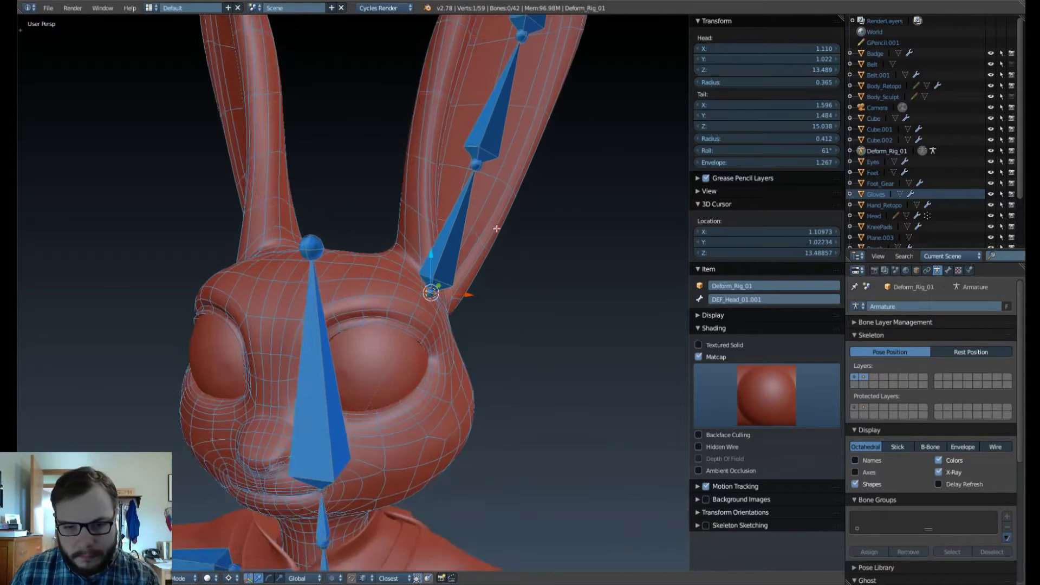
middle_click_drag(492, 228, 475, 252, "shift")
key("KP_1")
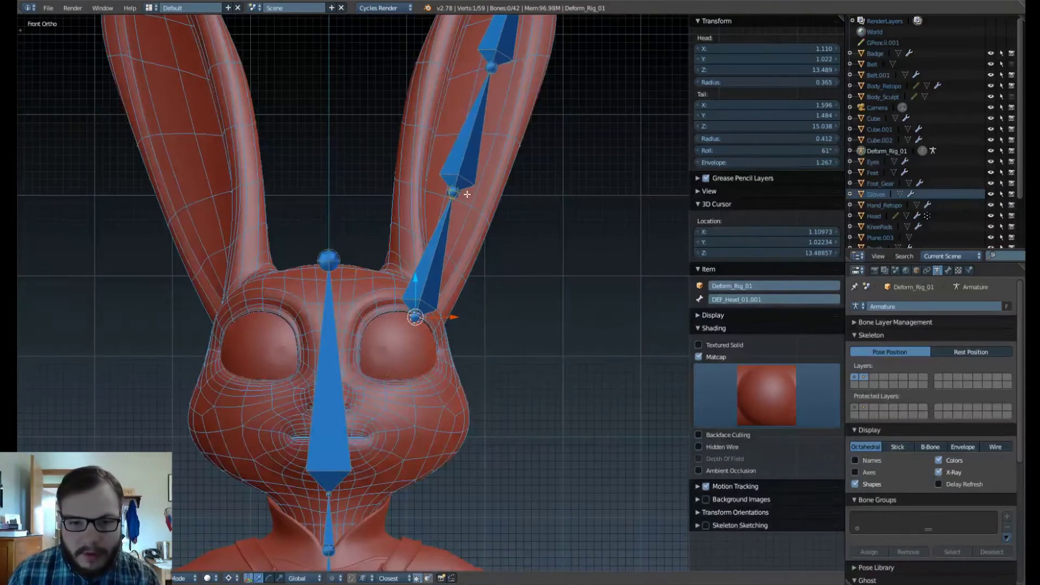
middle_click_drag(467, 194, 412, 250, "shift")
middle_click_drag(448, 126, 460, 179, "shift")
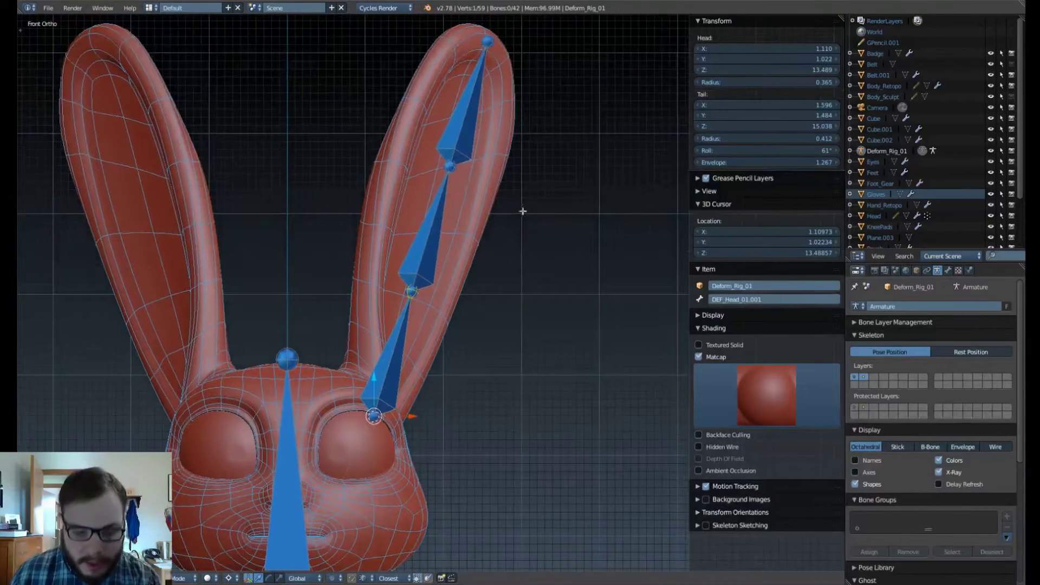
Scale the ear chain's two middle joints slightly toward the chain's base, using the 3D cursor as the pivot.
key("s")
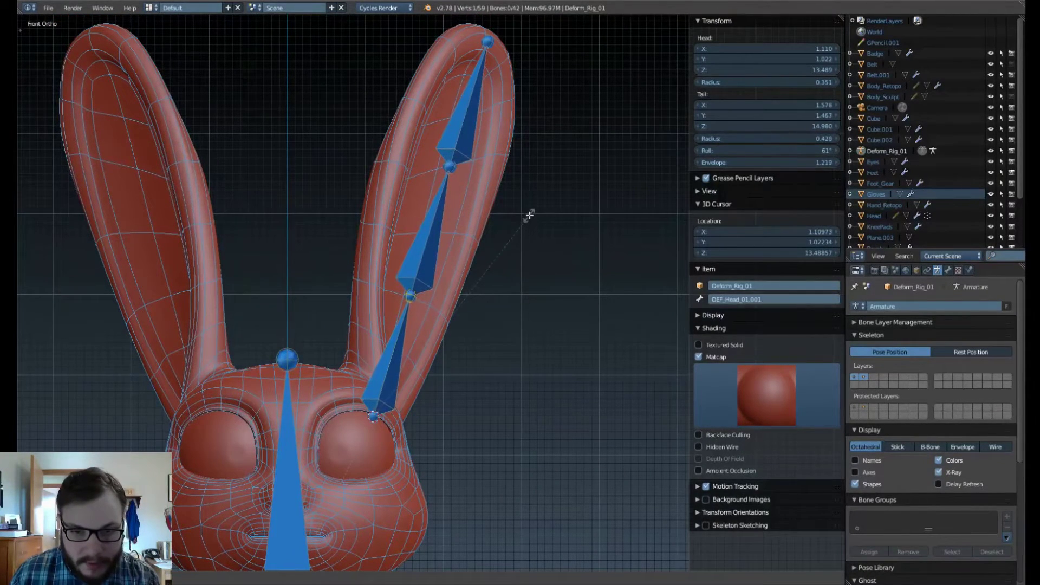
left_click(529, 221)
right_click(450, 167)
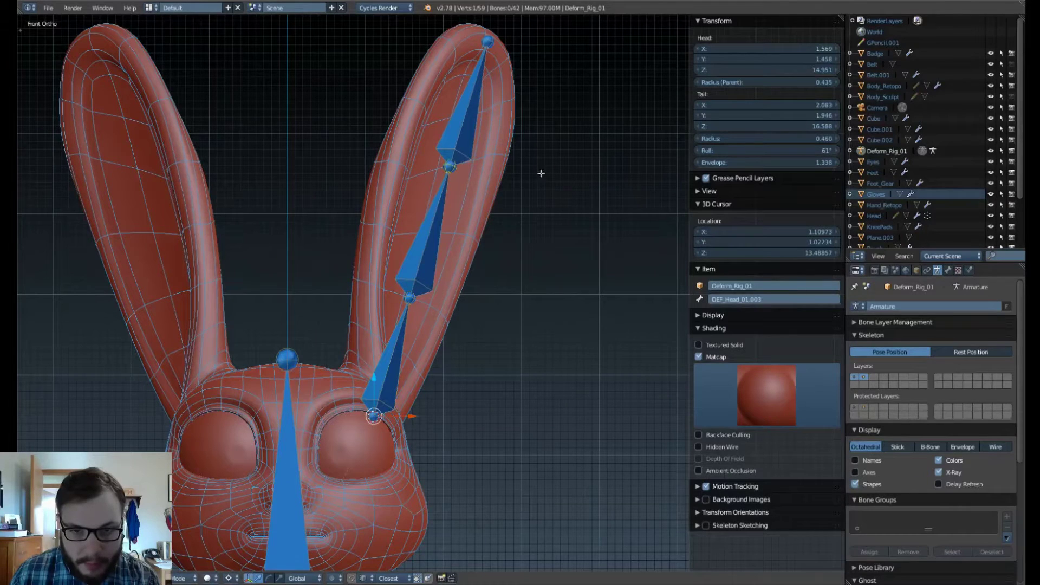
key("s")
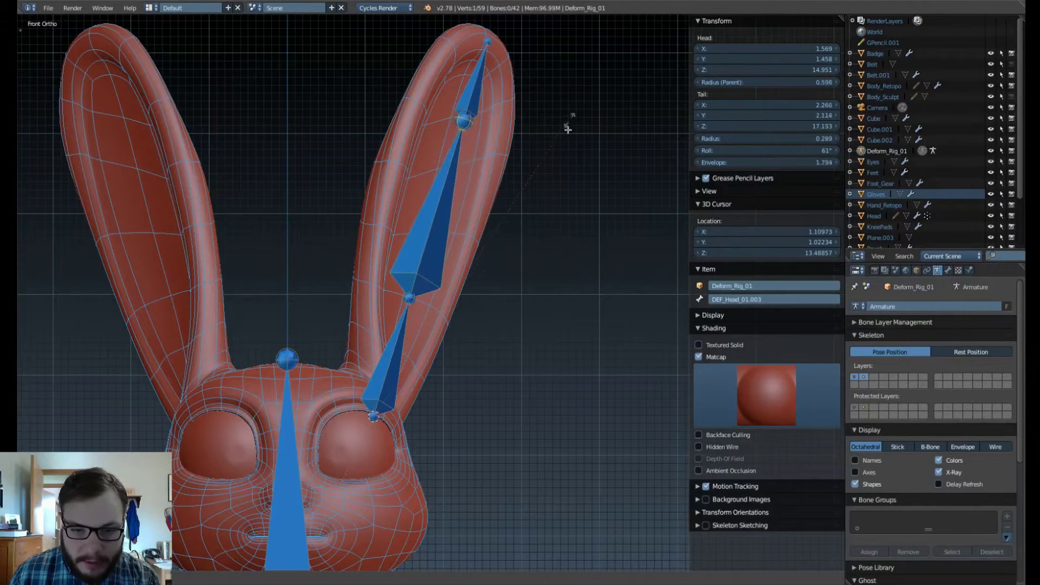
left_click(529, 157)
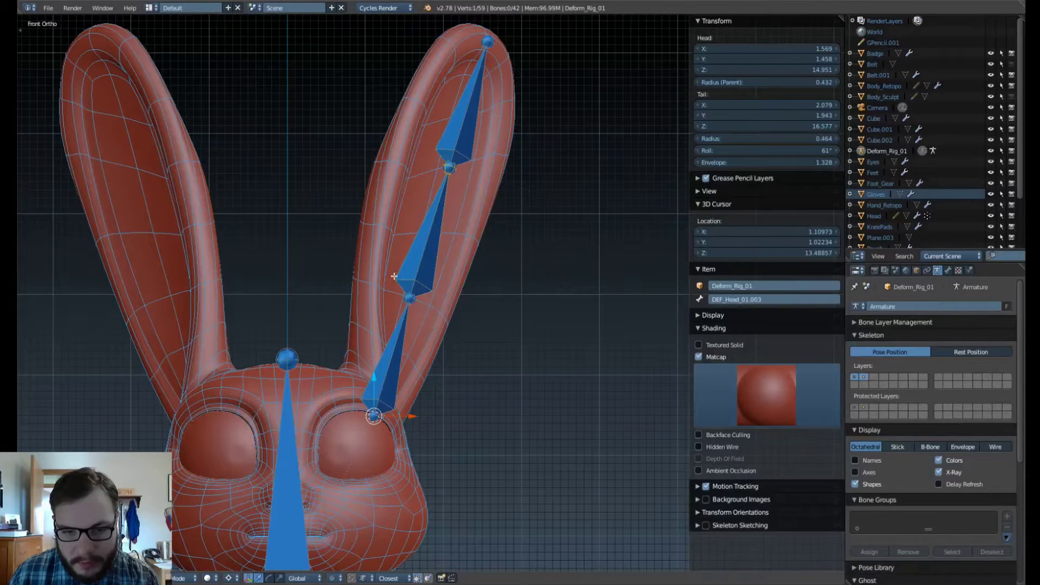
Select the ear chain's tip joint, set the pivot to the median point and snap the 3D cursor to the scene center.
key("KP_3")
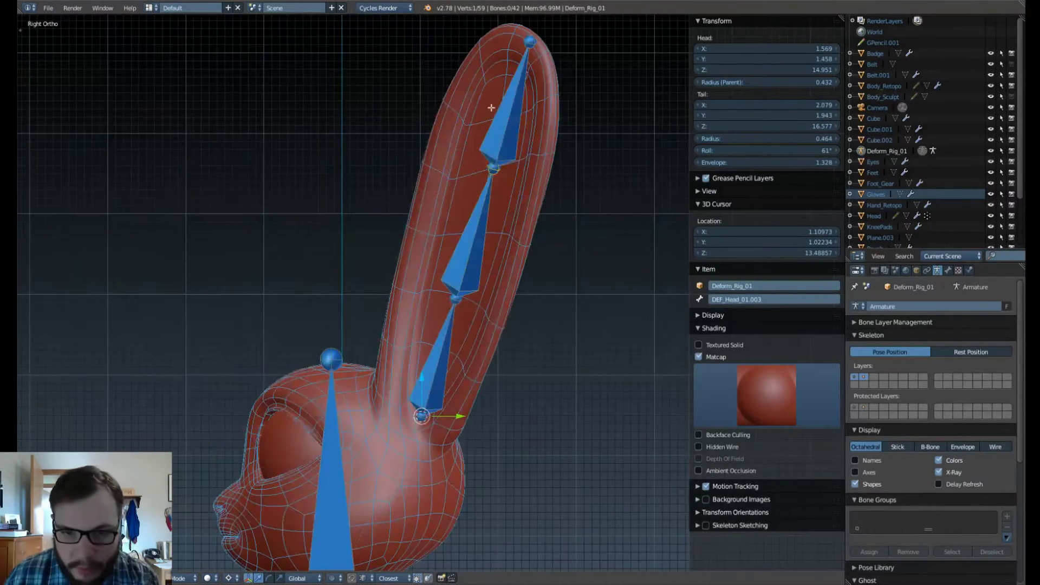
right_click(537, 43)
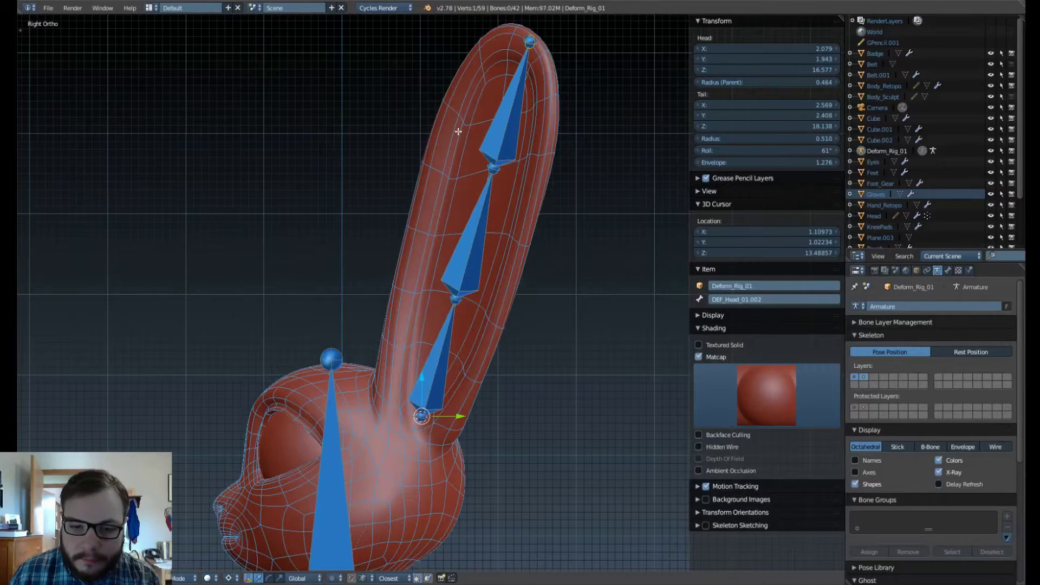
middle_click_drag(459, 132, 442, 168, "shift")
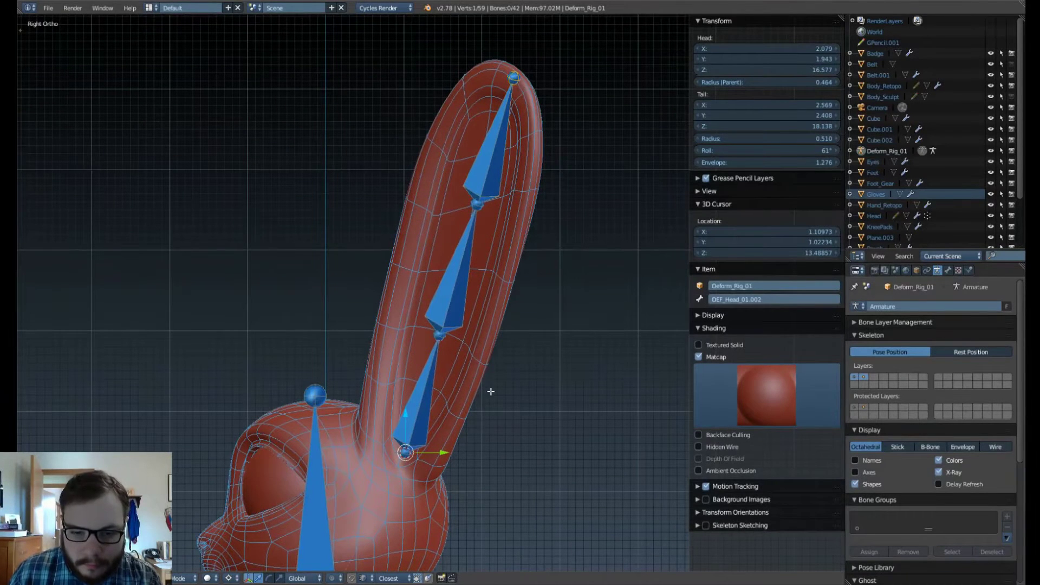
key("ctrl+comma")
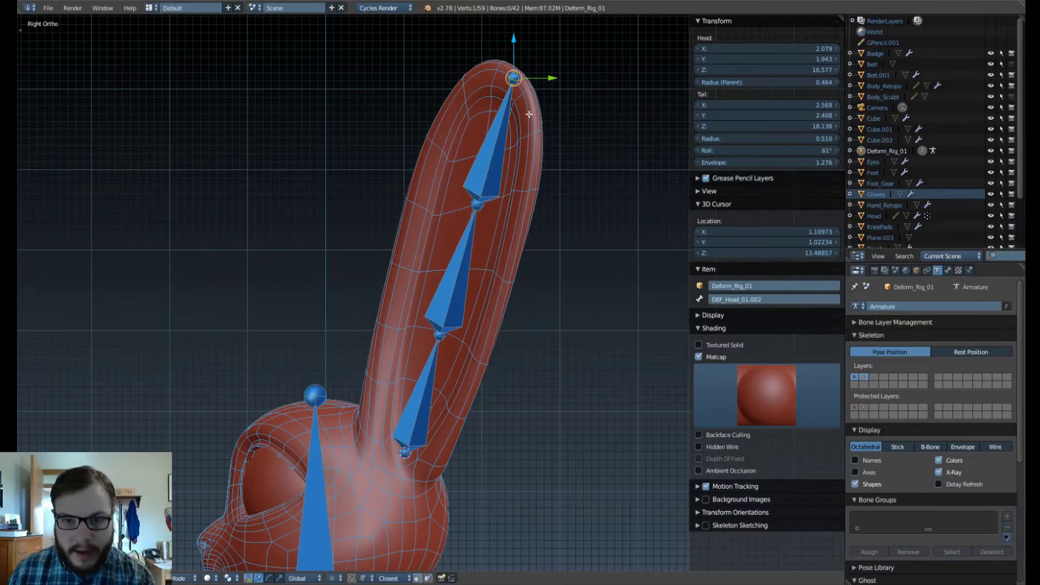
key("shift+s")
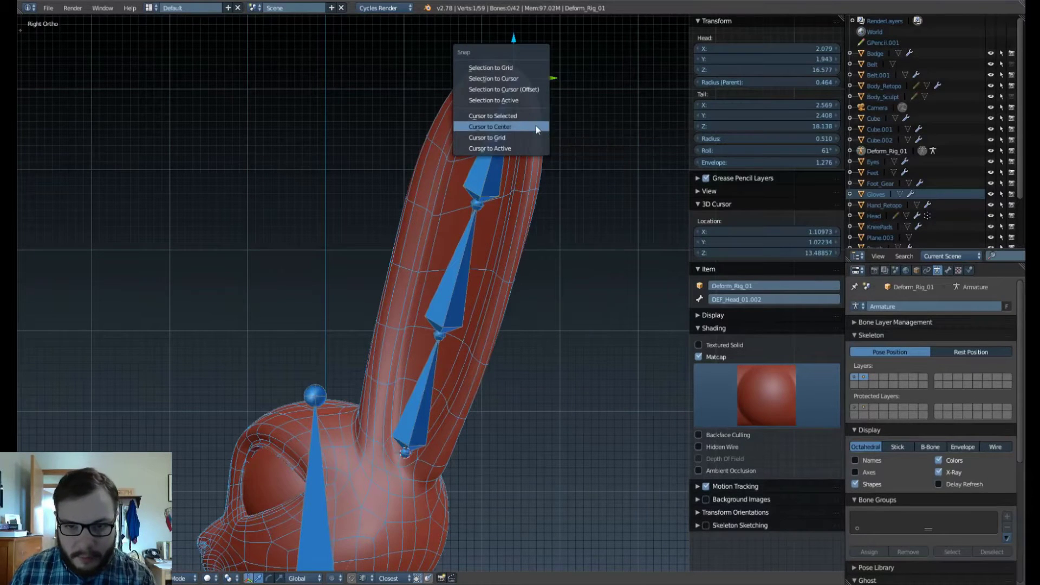
left_click(535, 126)
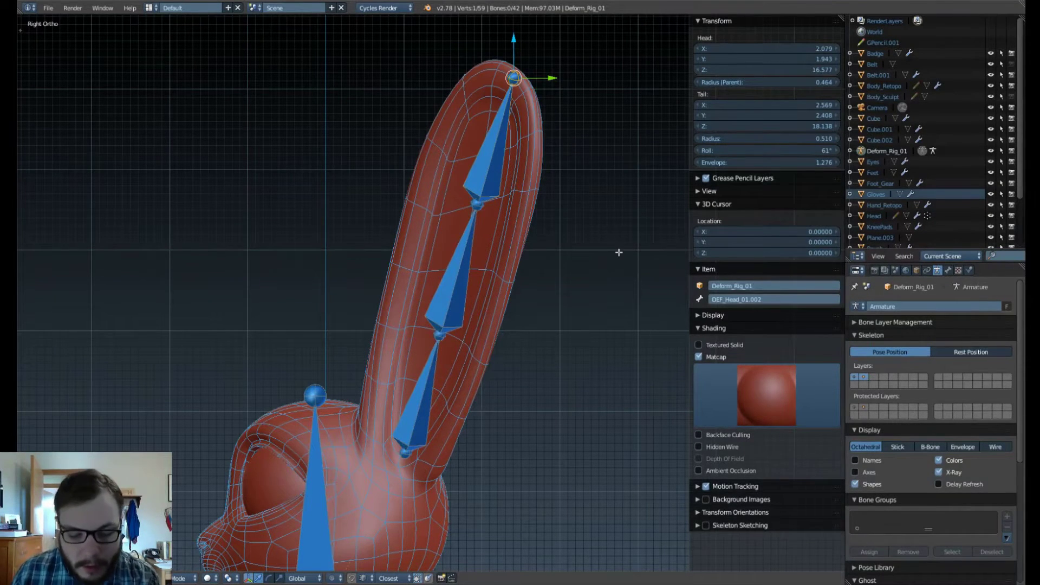
Move the ear tip joint inside the ear mesh to about X 2.455, Y 2.253, Z 18.306, using side and top views.
key("g")
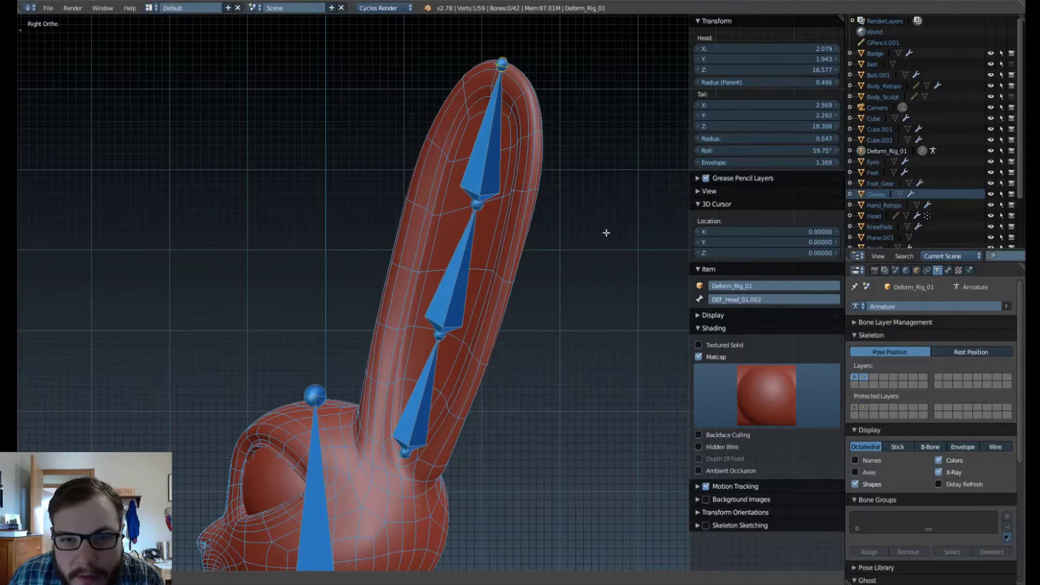
left_click(606, 232)
key("KP_7")
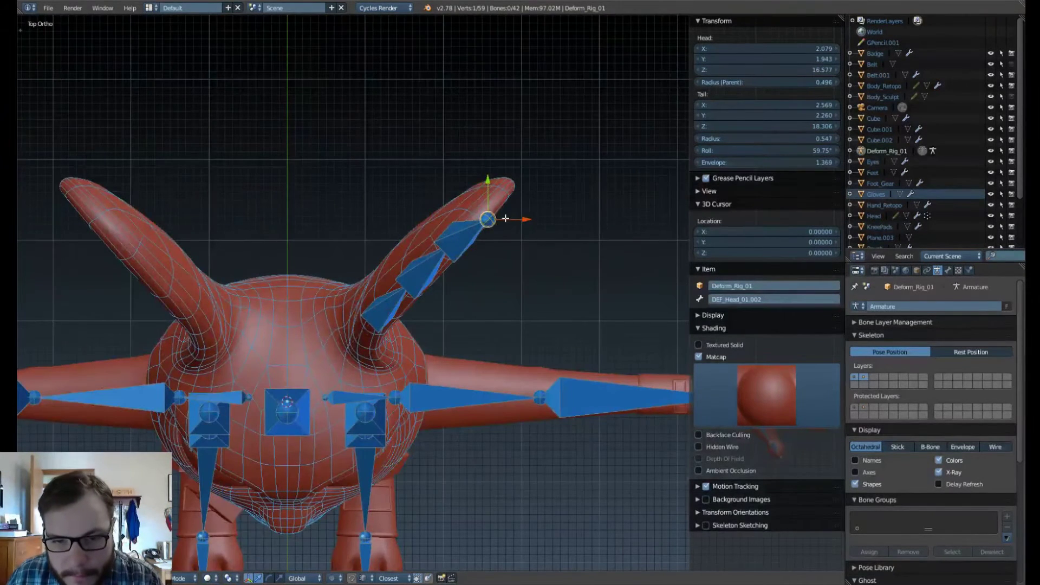
left_click_drag(487, 180, 487, 183)
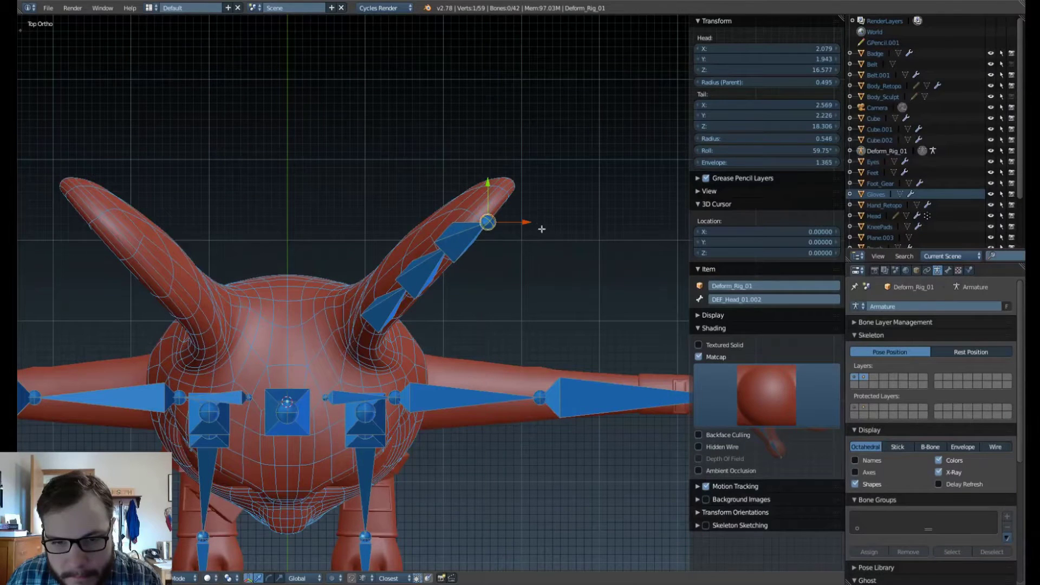
mouse_move(529, 220)
left_mouse_down()
mouse_move(509, 218)
mouse_move(519, 218)
left_mouse_up()
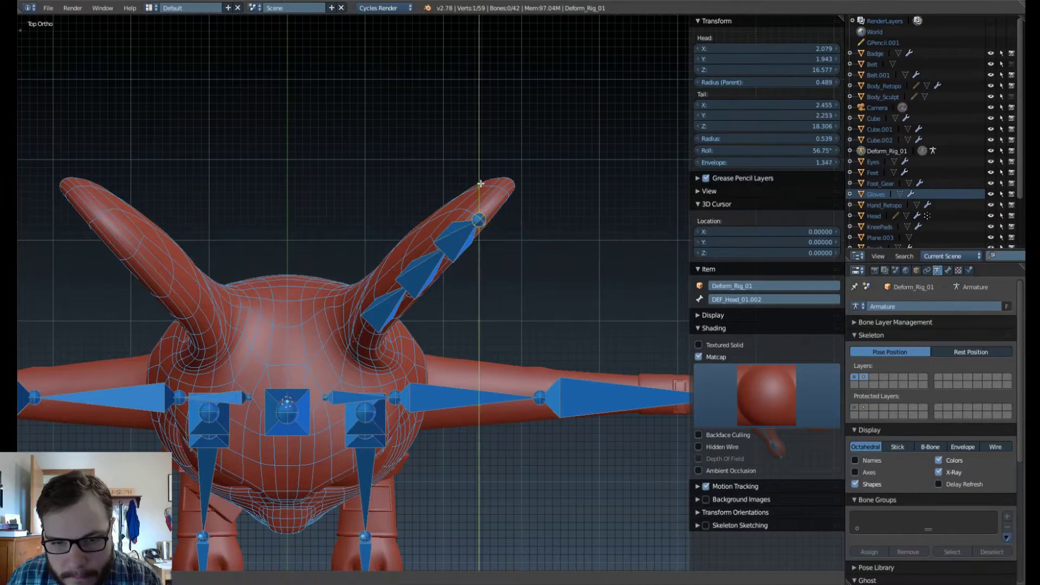
Move the middle ear bone in top view so its head sits at about X 1.347, Y 1.505.
right_click(415, 278)
left_click_drag(466, 267, 449, 268)
left_click_drag(415, 234, 416, 231)
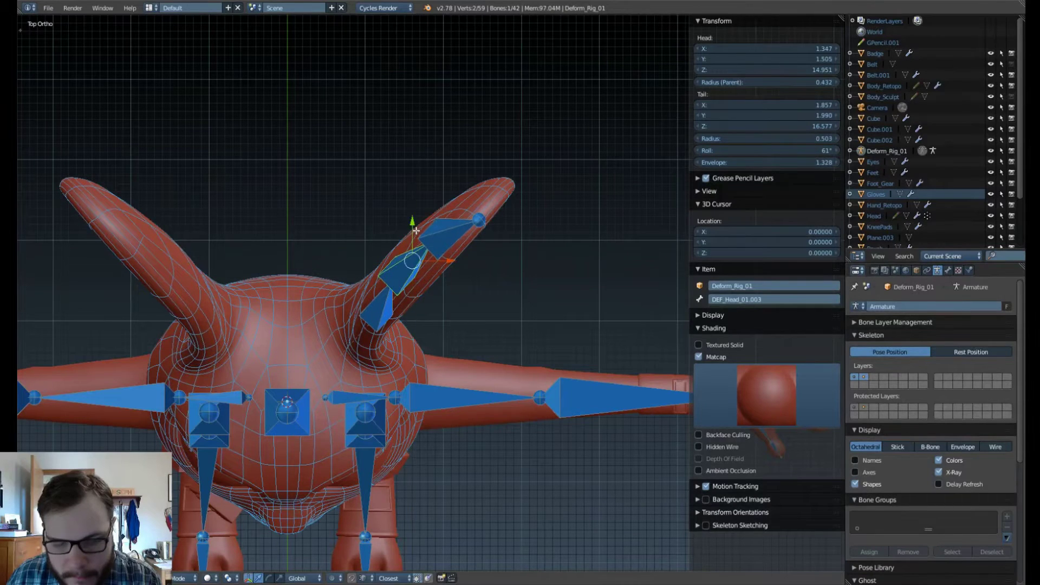
Select the joint at the base of the ear chain, viewing the ear from the back.
key("KP_3")
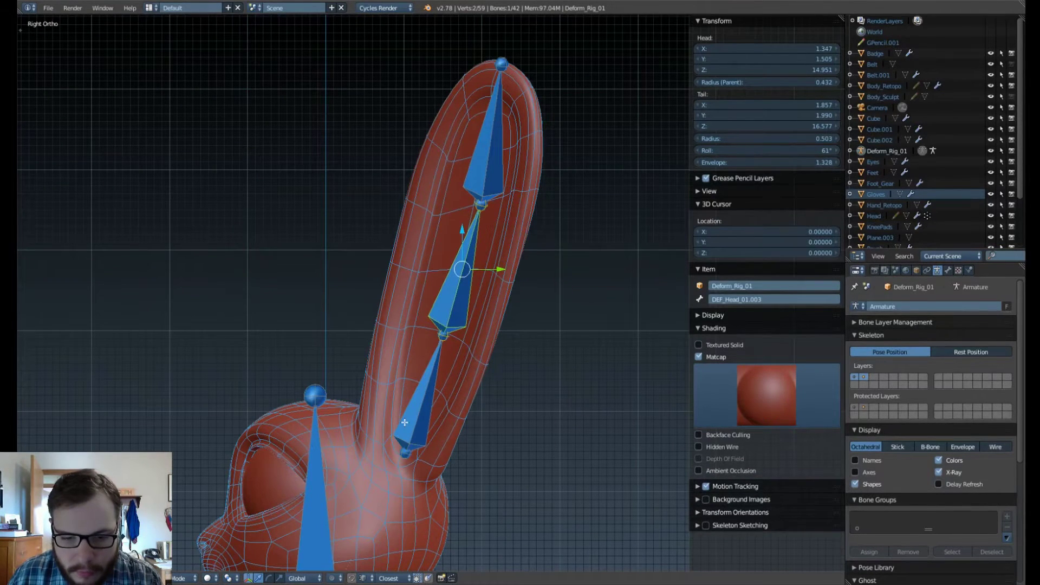
middle_click_drag(405, 422, 222, 421)
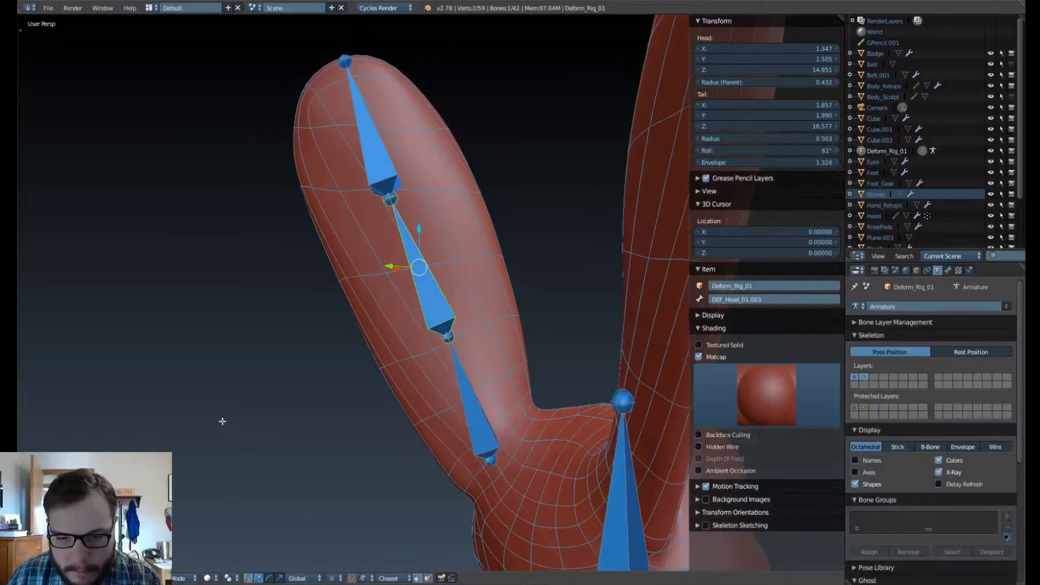
right_click(490, 461)
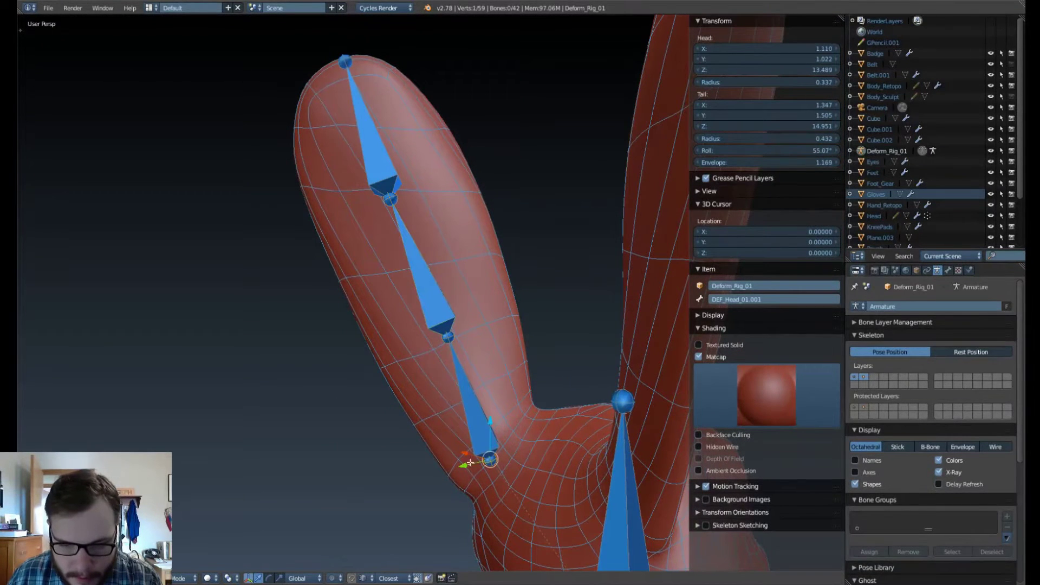
Try moving the ear chain's base joint forward and up to about Y 0.759, Z 13.613.
left_click_drag(463, 465, 479, 463)
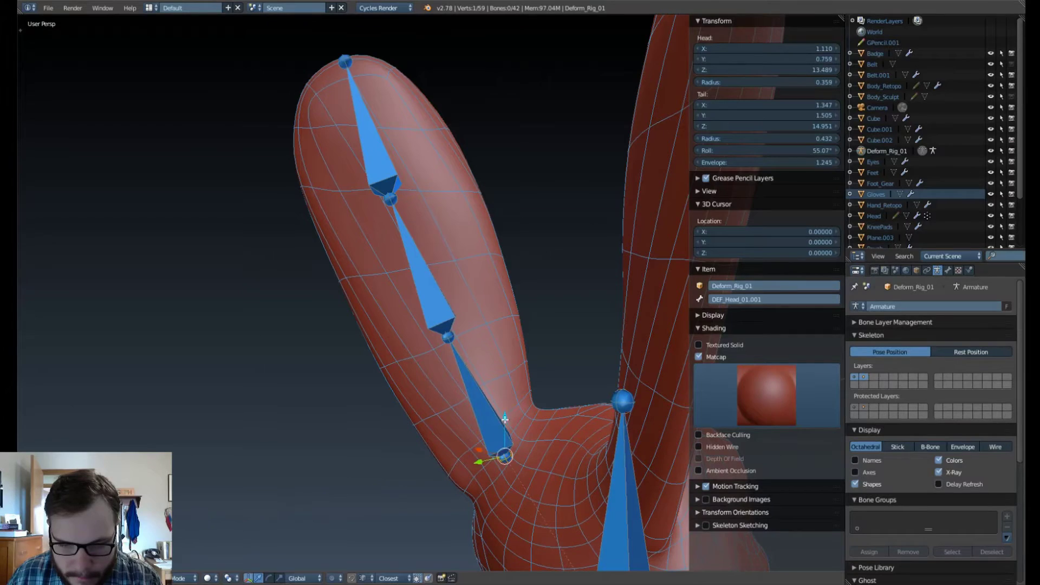
left_click_drag(505, 420, 506, 407)
middle_click_drag(506, 407, 676, 402)
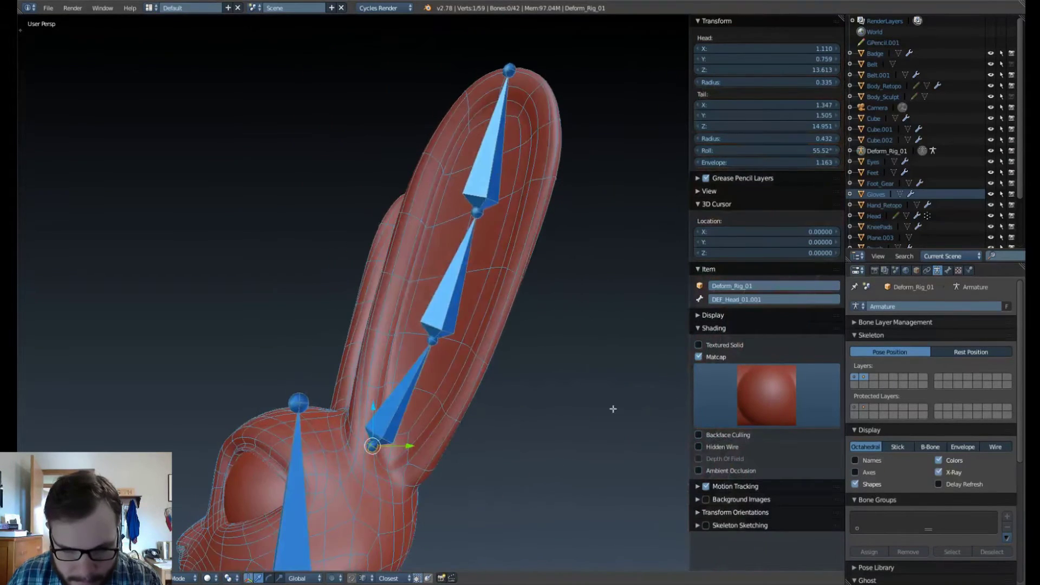
key("g")
left_click(429, 457)
mouse_move(429, 458)
middle_mouse_down()
mouse_move(419, 460)
mouse_move(399, 542)
mouse_move(304, 522)
mouse_move(251, 548)
mouse_move(220, 543)
mouse_move(441, 477)
mouse_move(412, 448)
middle_mouse_up()
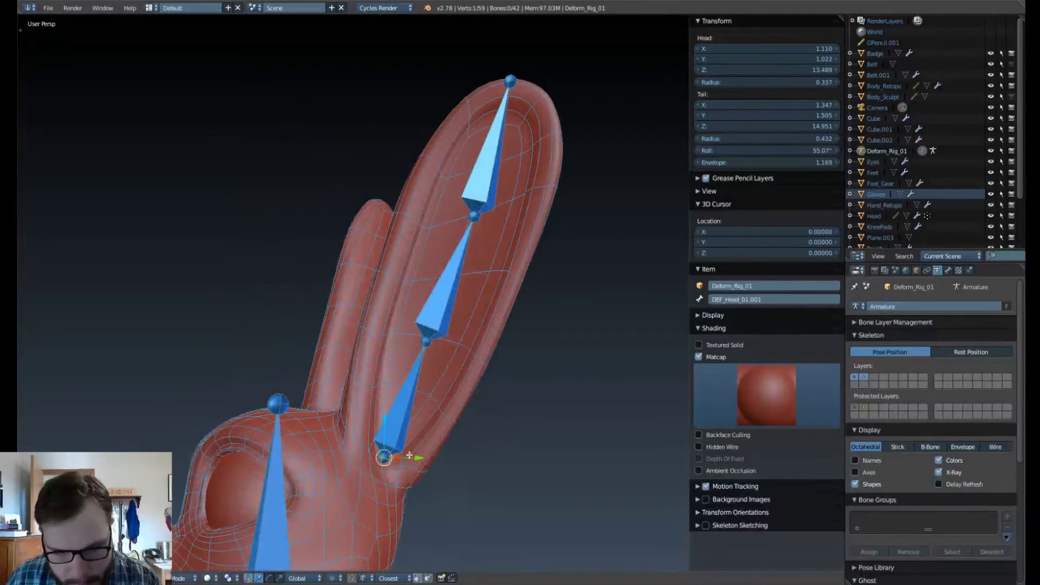
Move the ear chain's base joint forward along the Y axis to about 0.936.
key("g")
key("y")
left_click(416, 461)
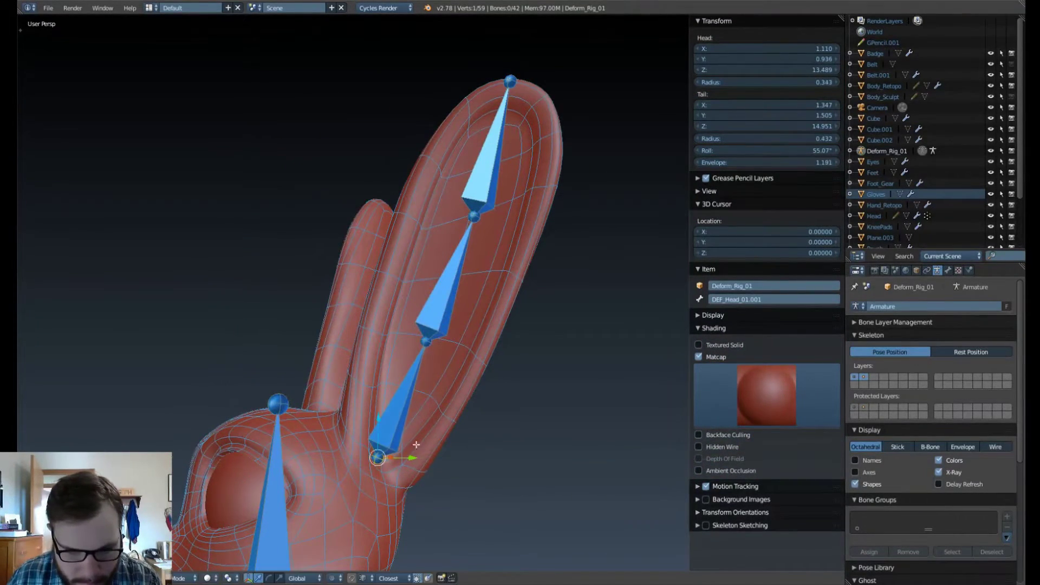
Move the ear tip joint backward along the Y axis to about 2.348.
middle_click_drag(416, 460, 447, 405)
right_click(515, 77)
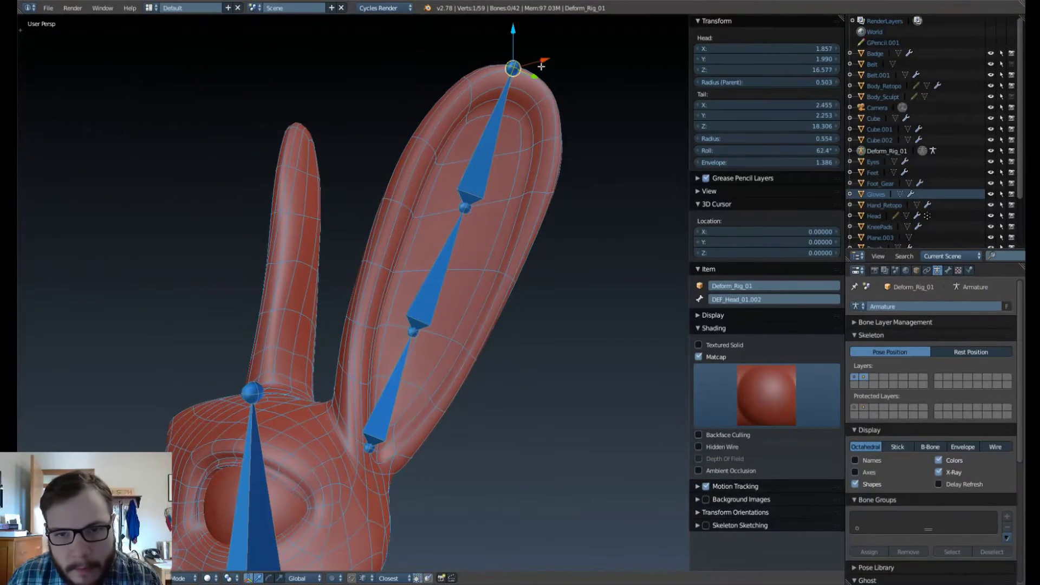
left_click_drag(536, 79, 540, 83)
middle_click_drag(540, 82, 483, 113)
Move the ear chain's base joint along the X axis to about 1.081 after checking the chain from behind.
scroll(485, 284, "down", 5)
middle_click_drag(485, 283, 379, 260)
scroll(485, 388, "up", 4)
middle_click_drag(471, 361, 464, 317, "shift")
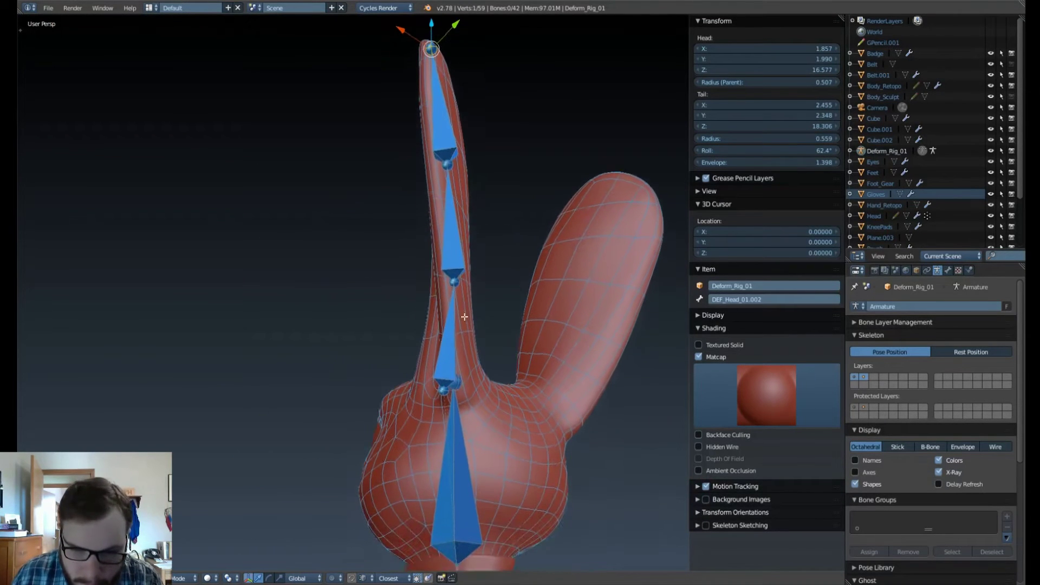
right_click(444, 390)
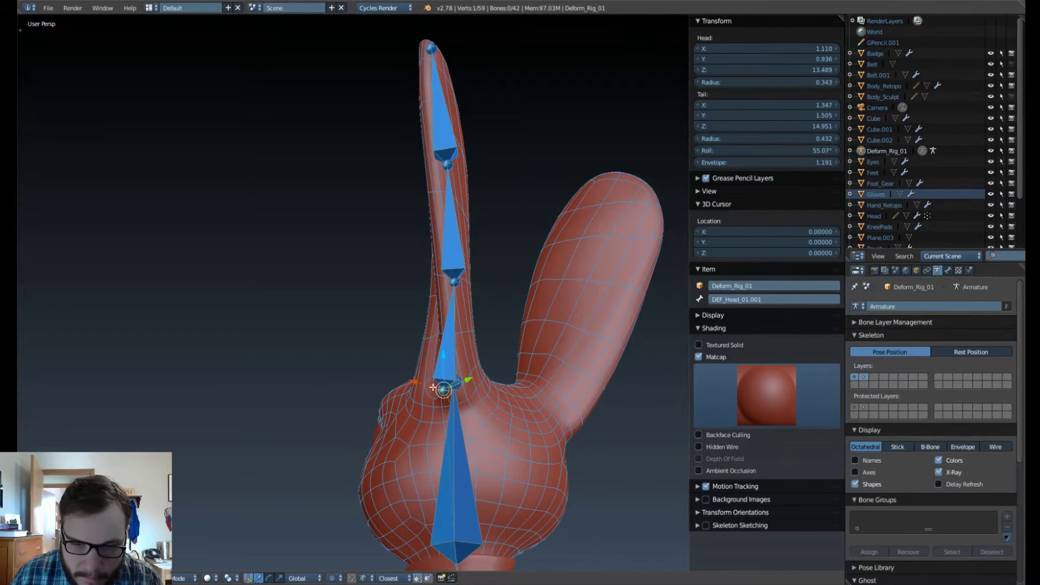
key("g")
key("x")
right_click(435, 387)
Parent the lowest ear bone to the head bone, keeping its offset.
middle_click_drag(435, 387, 198, 427)
scroll(280, 362, "down", 2)
middle_click_drag(280, 362, 253, 370, "shift")
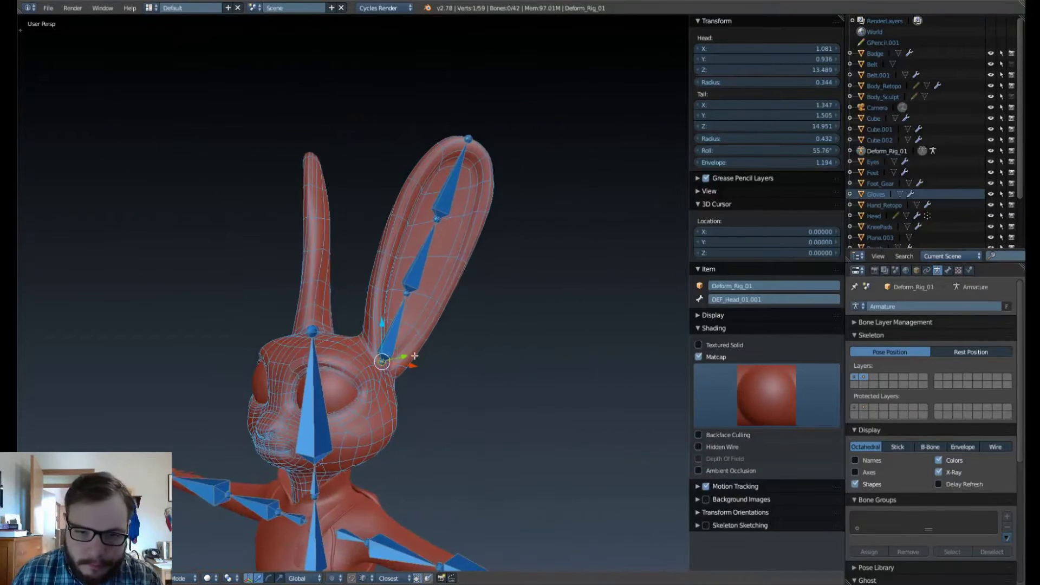
scroll(231, 312, "up", 4)
middle_click_drag(228, 309, 241, 272, "shift")
right_click(377, 348)
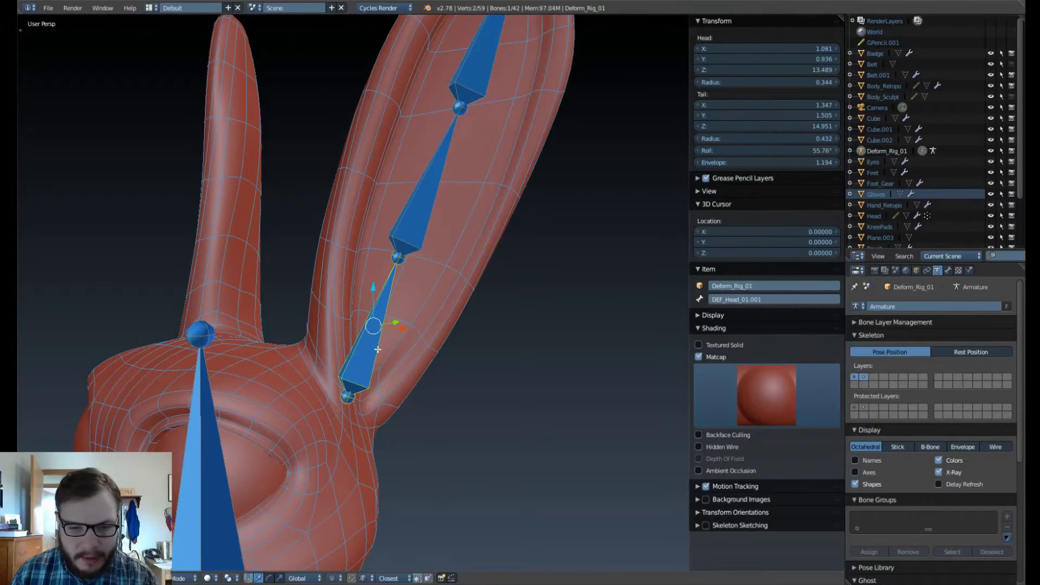
middle_click_drag(383, 328, 501, 258, "shift")
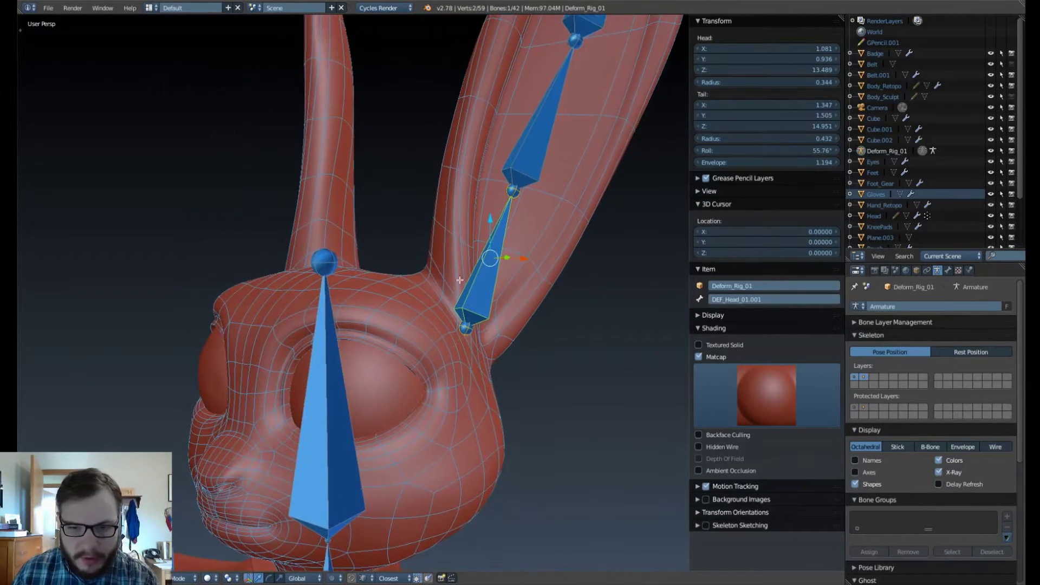
right_click(323, 360, "shift")
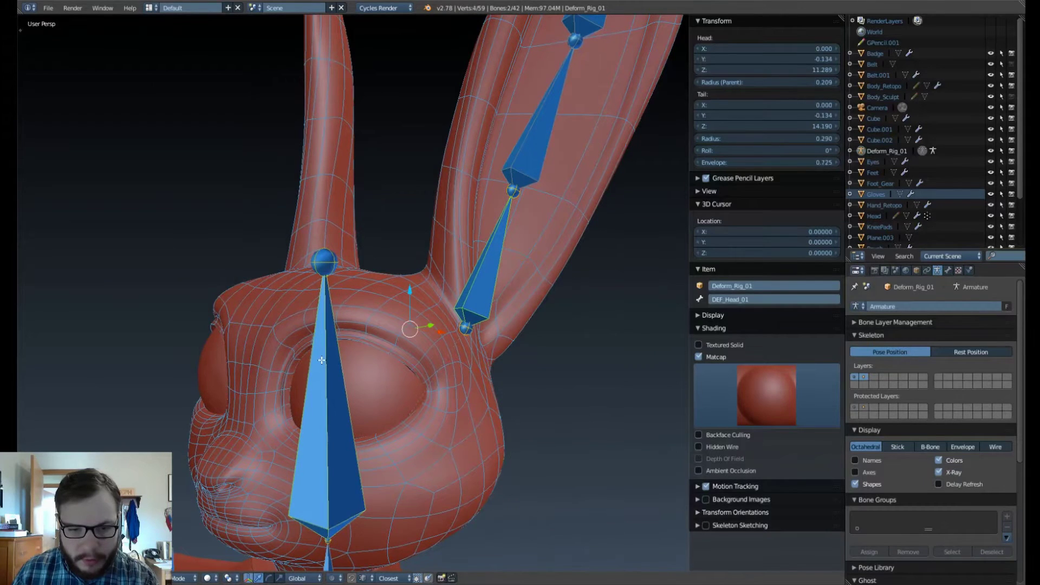
key("ctrl+p")
left_click(383, 344)
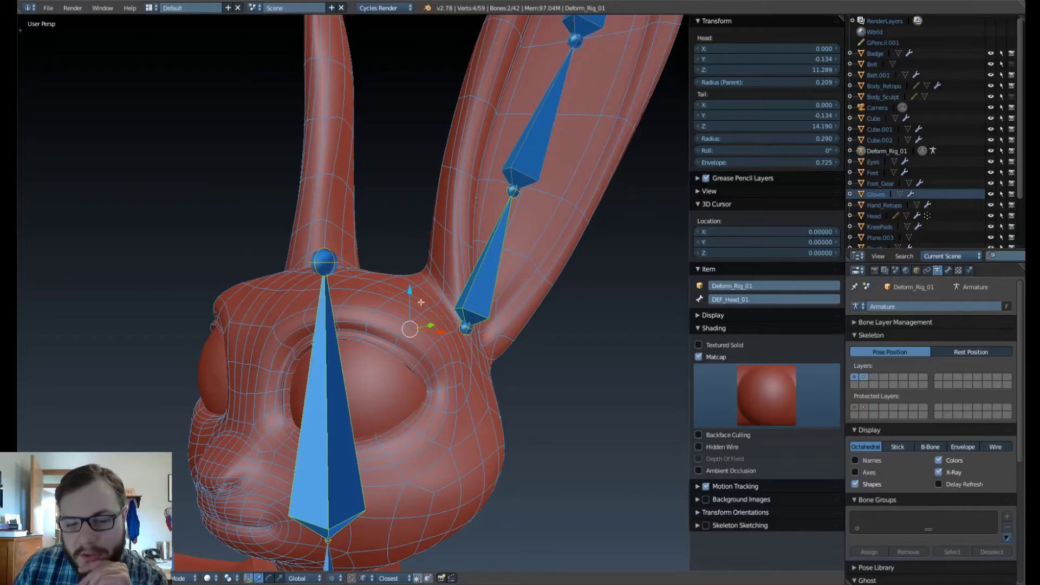
Rename the lowest bone of the left ear chain as DEF_Ear_a01.
right_click(488, 275)
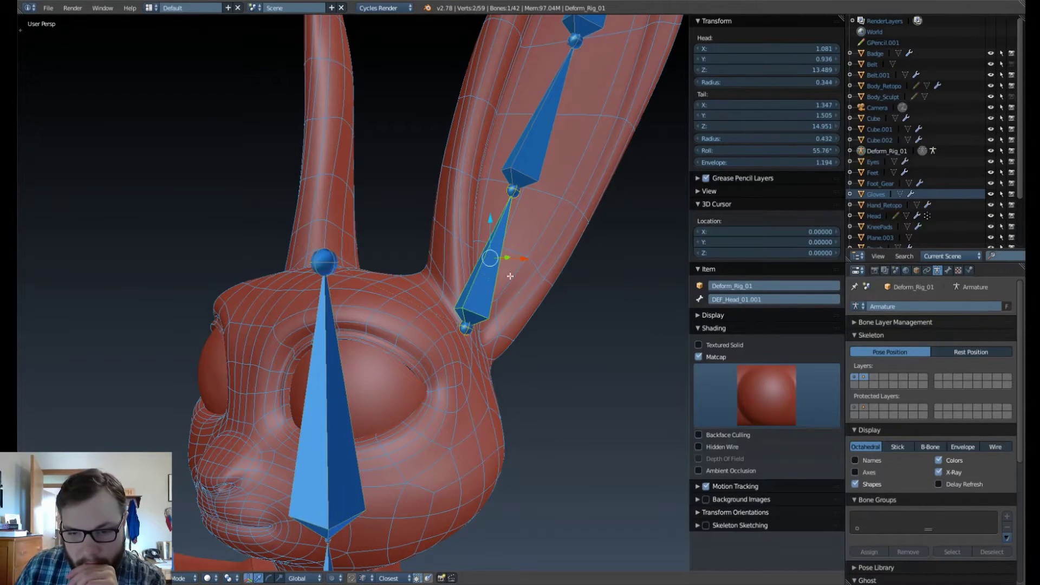
left_click(766, 298)
left_click(747, 299)
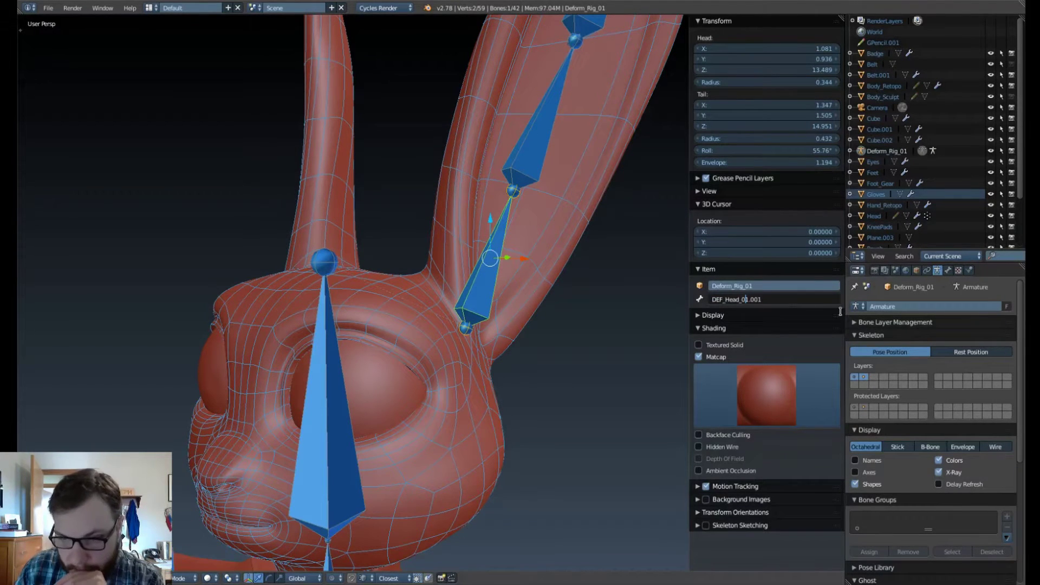
key("BackSpace")
key("BackSpace")
key("BackSpace")
key("BackSpace")
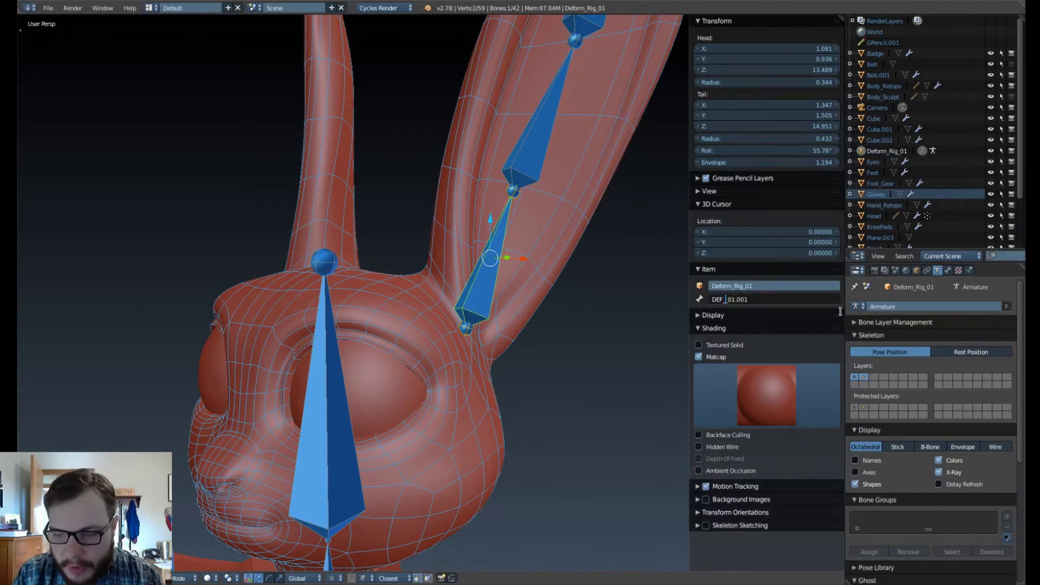
type("ear")
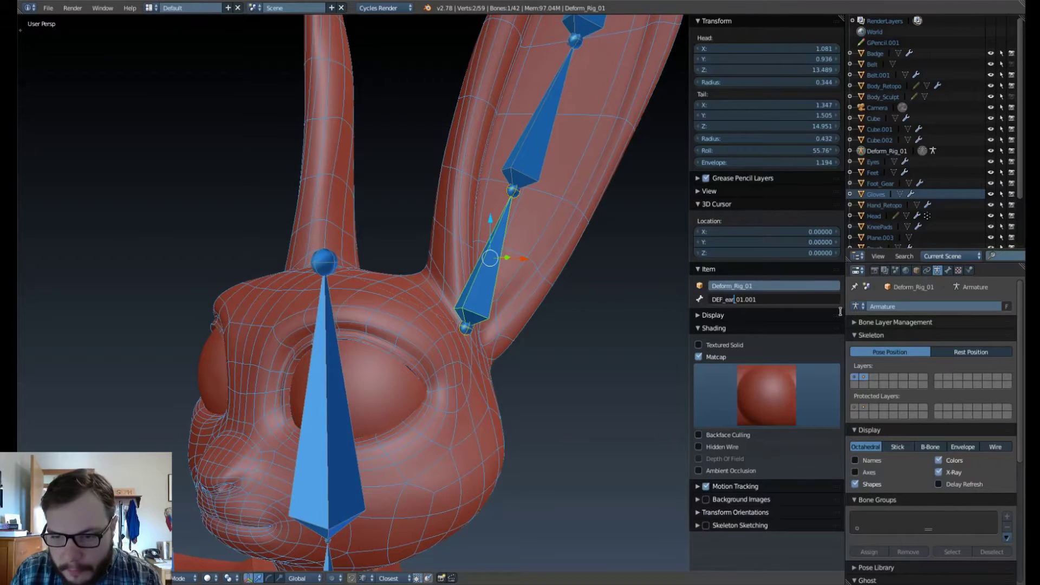
key("BackSpace")
key("BackSpace")
key("BackSpace")
type("ear")
key("BackSpace")
key("BackSpace")
key("BackSpace")
type("Eas")
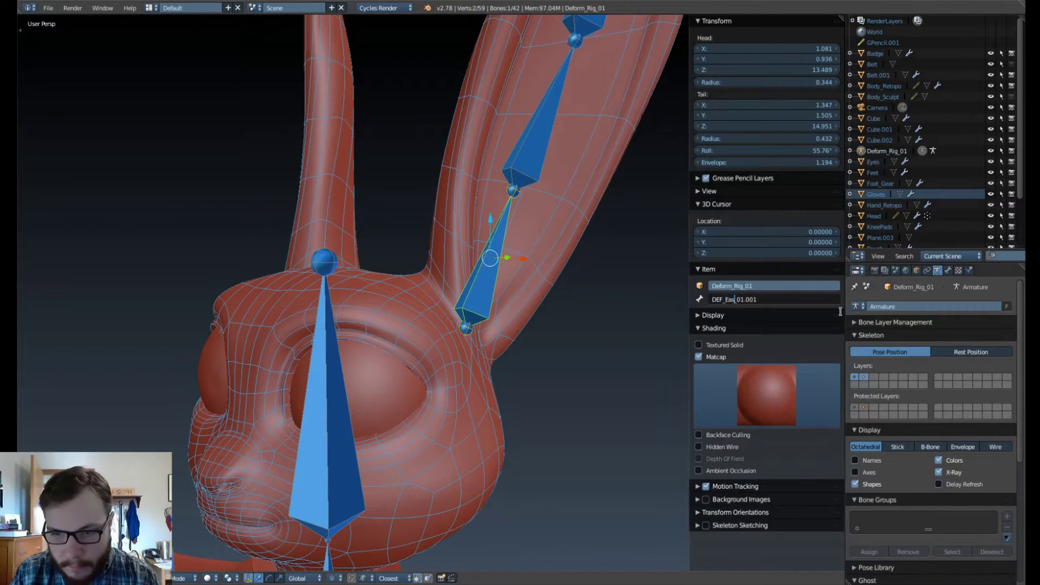
key("BackSpace")
type("r")
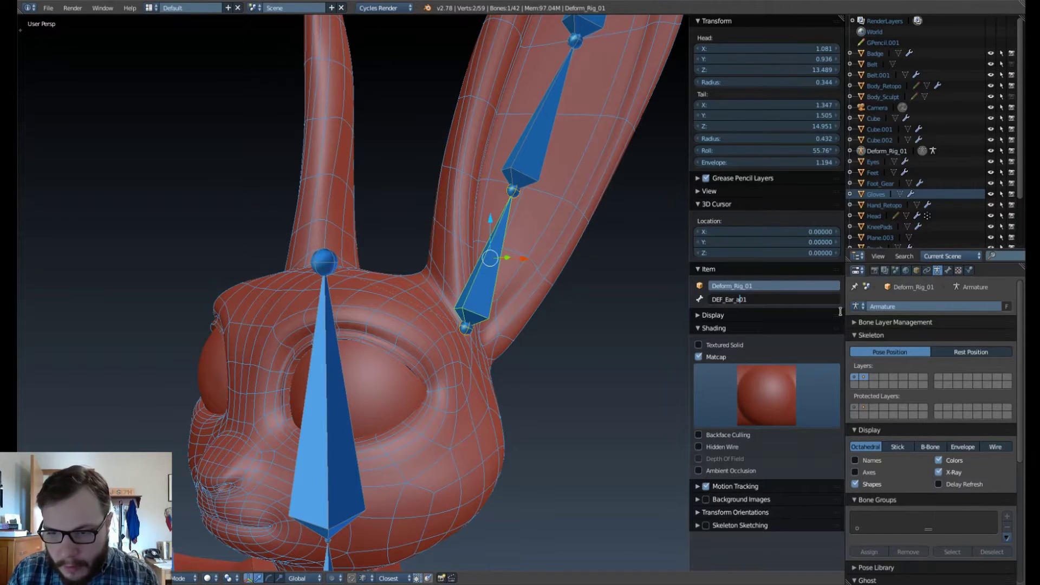
key("Return")
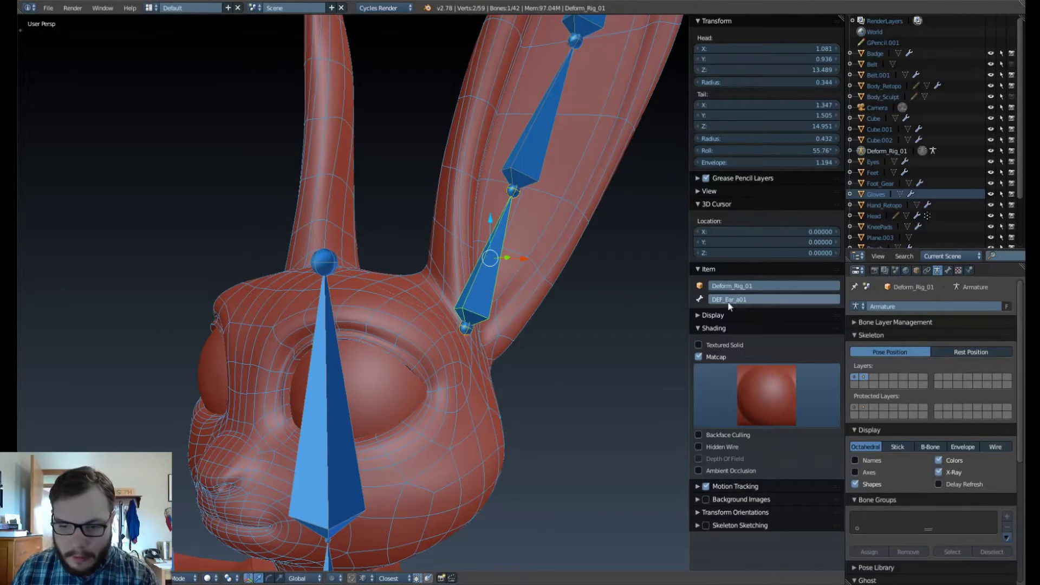
Rename the middle bone of the left ear chain as DEF_Ear_b01.
right_click(531, 142)
left_click(752, 300)
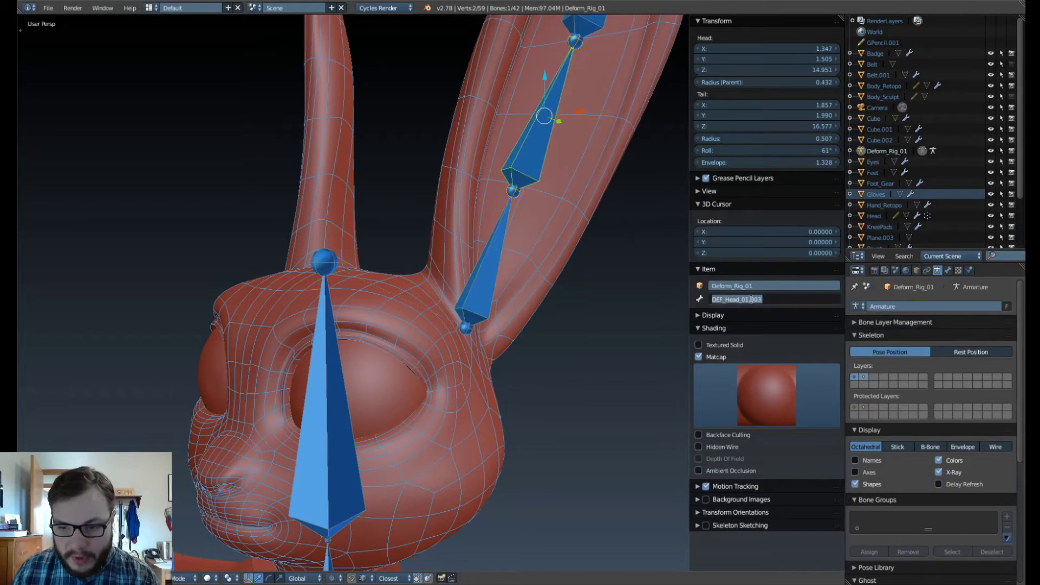
type("DEF_Ear_a01")
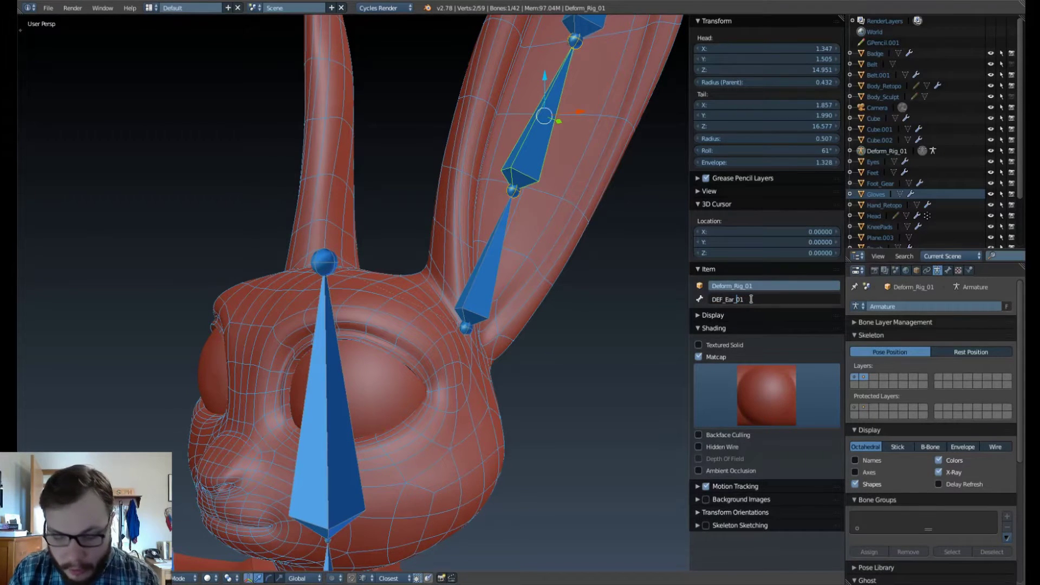
type("b")
key("Return")
Rename the uppermost bone of the left ear chain as DEF_Ear_c01.
middle_click_drag(542, 176, 551, 351, "shift")
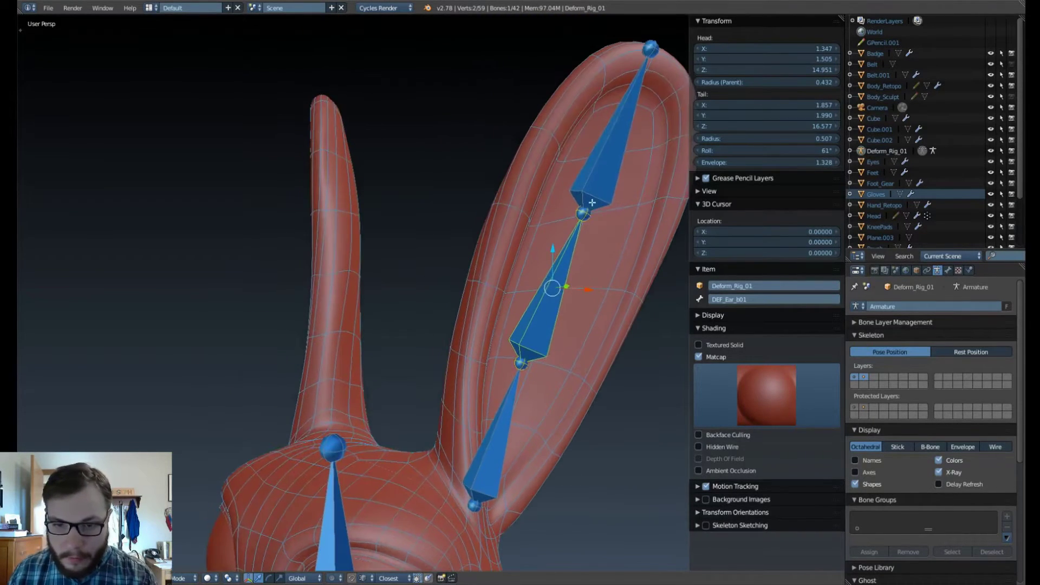
right_click(592, 202)
middle_click_drag(688, 400, 655, 381, "shift")
left_click(750, 299)
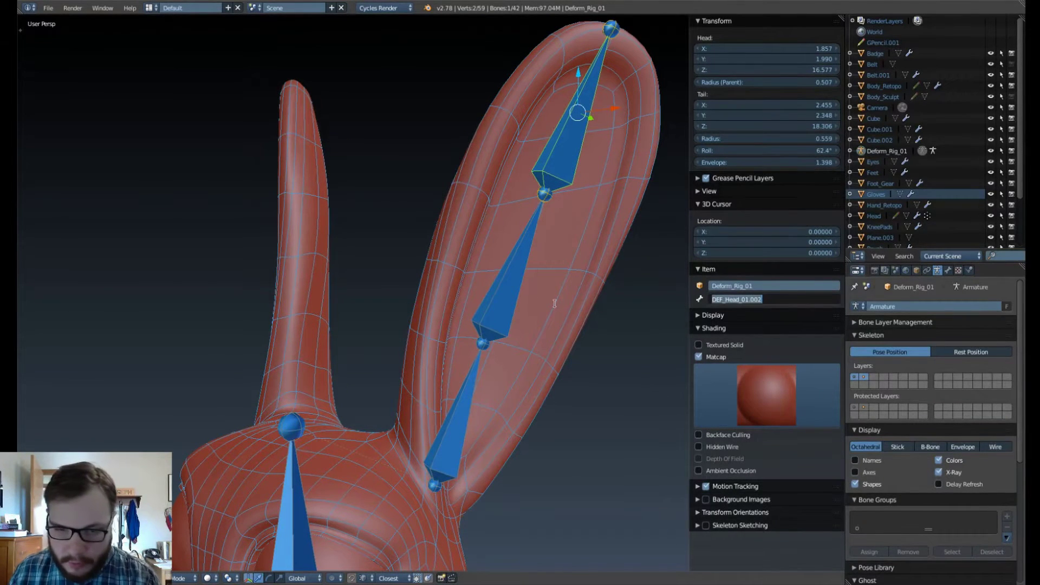
right_click(494, 289)
right_click(494, 289)
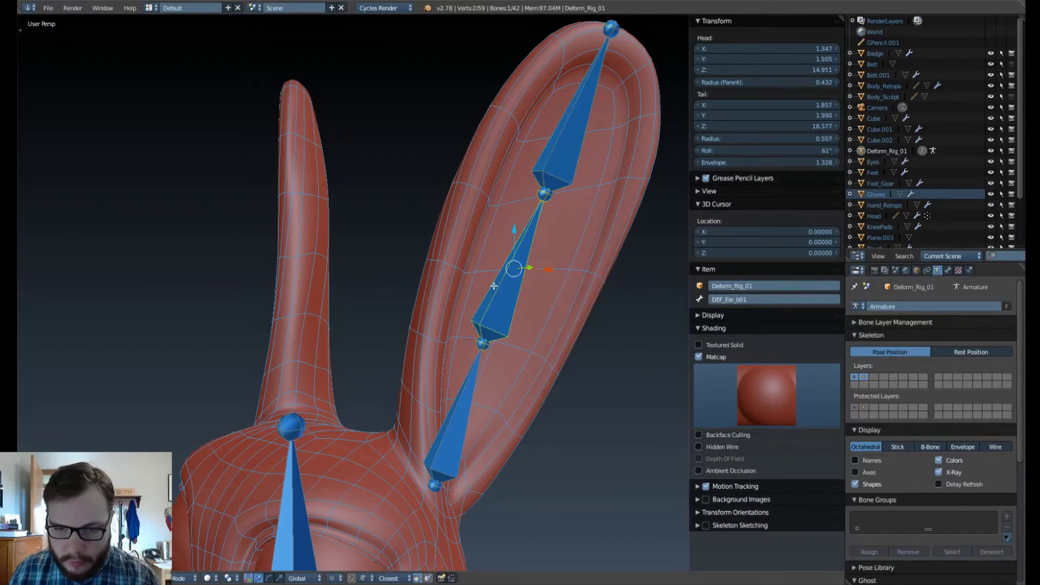
right_click(541, 164)
left_click(730, 300)
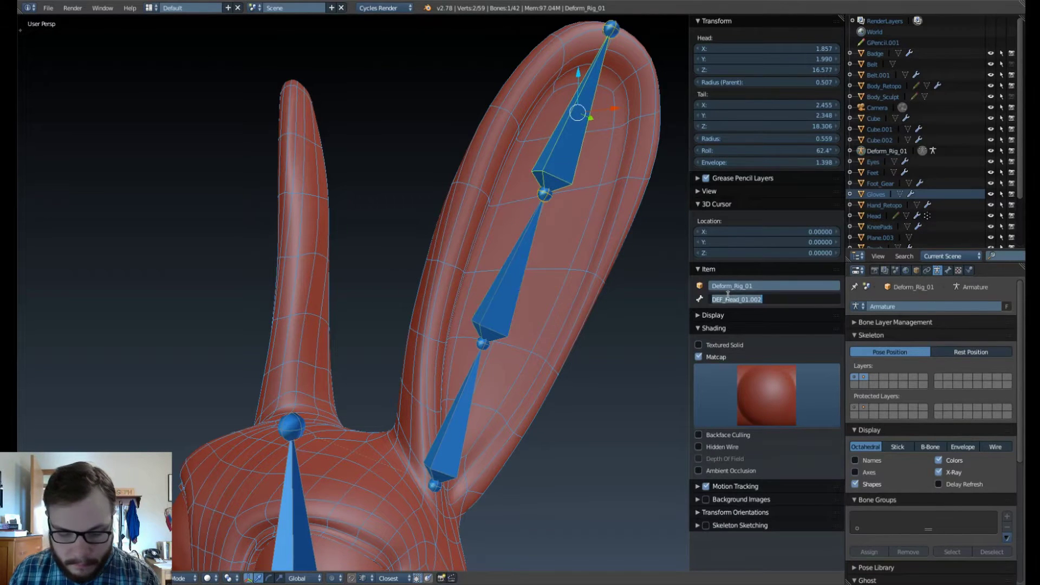
type("DEF_Ear_b01")
key("BackSpace")
type("c")
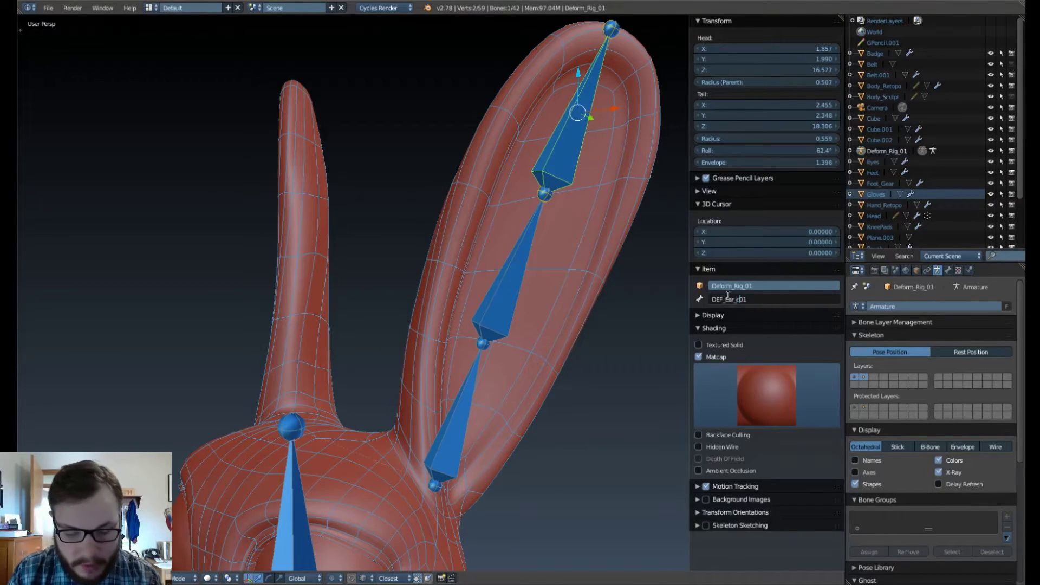
key("Return")
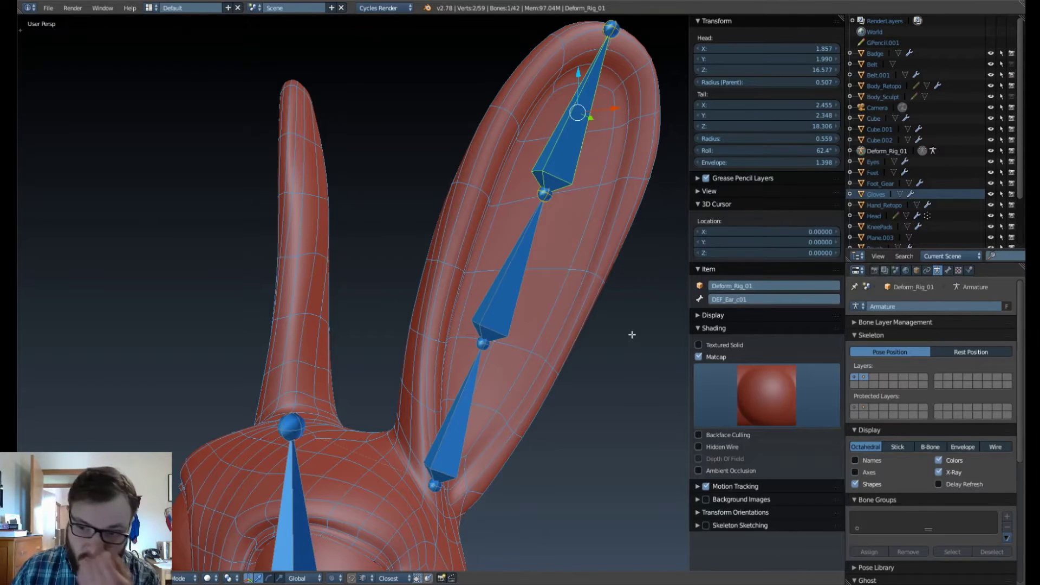
Check the names of the three left ear bones by selecting each of them in turn.
right_click(451, 393)
right_click(485, 313)
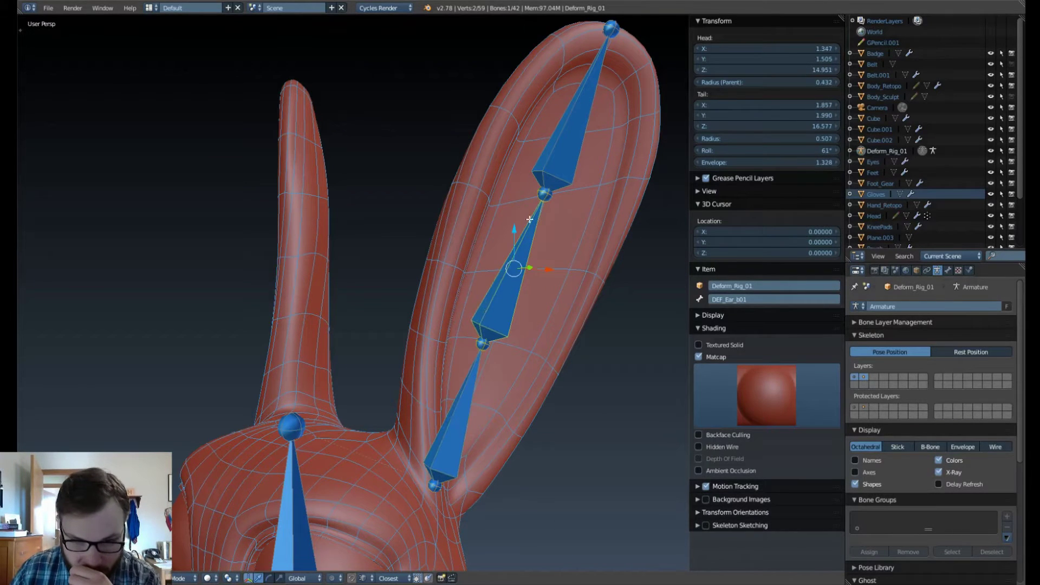
right_click(547, 170)
right_click(456, 399)
right_click_drag(487, 308, 511, 197)
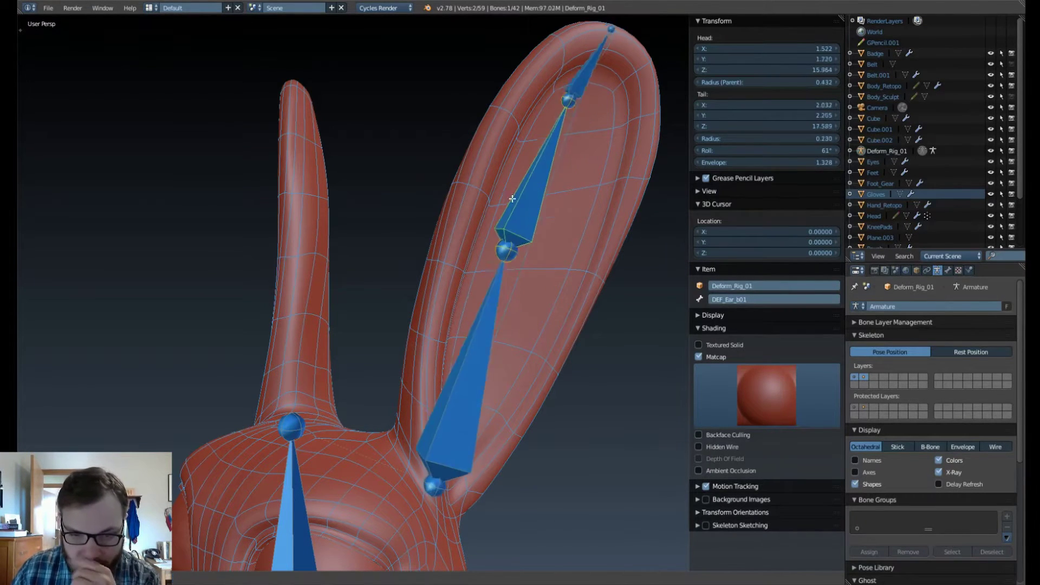
right_click(522, 165)
right_click(564, 140)
right_click(501, 287)
right_click(459, 398)
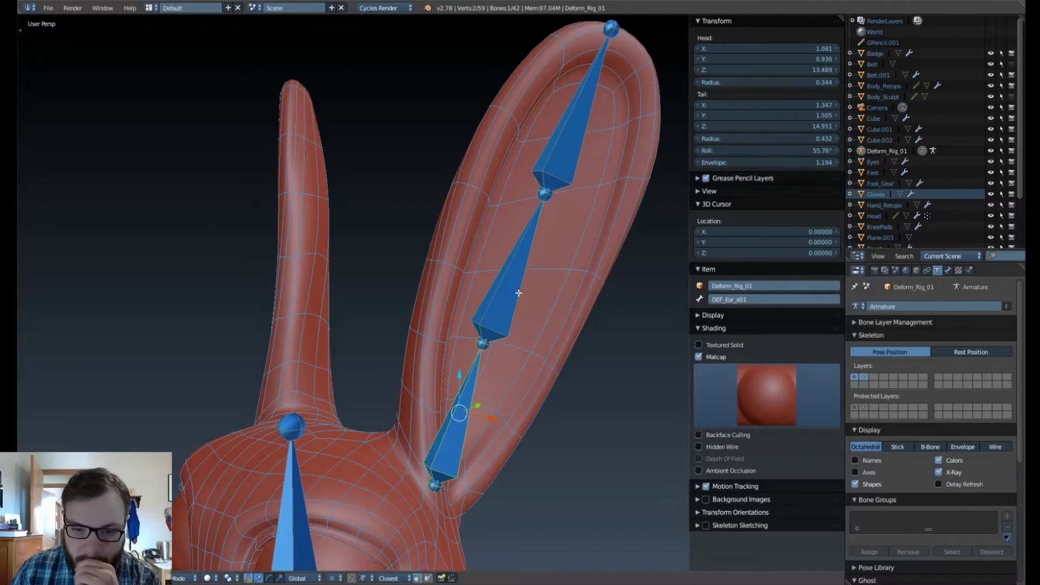
right_click(518, 292)
right_click(565, 120)
right_click(516, 269)
right_click(472, 383)
right_click(495, 295)
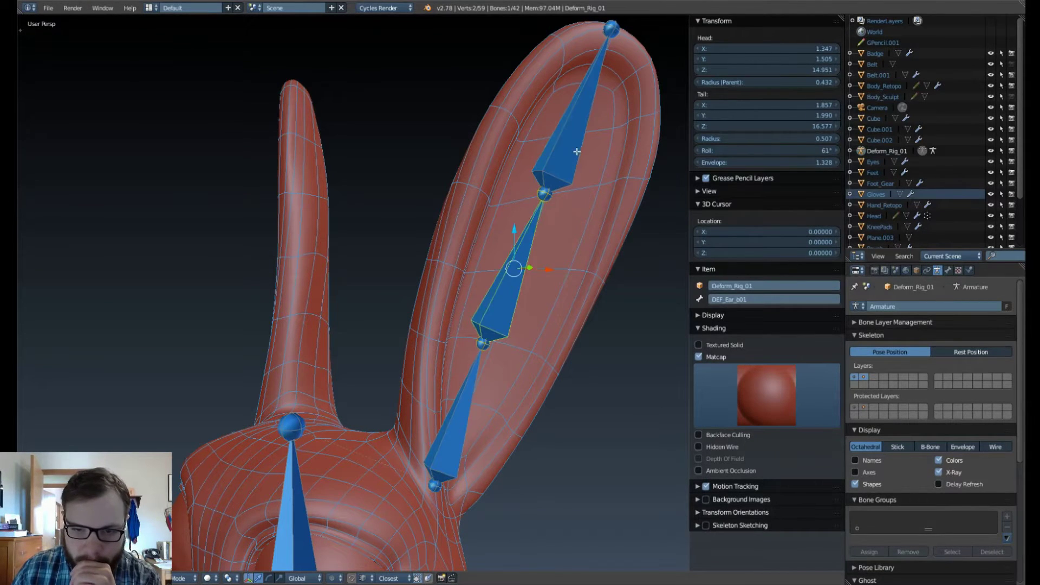
right_click(574, 149)
right_click(524, 266)
right_click(470, 401)
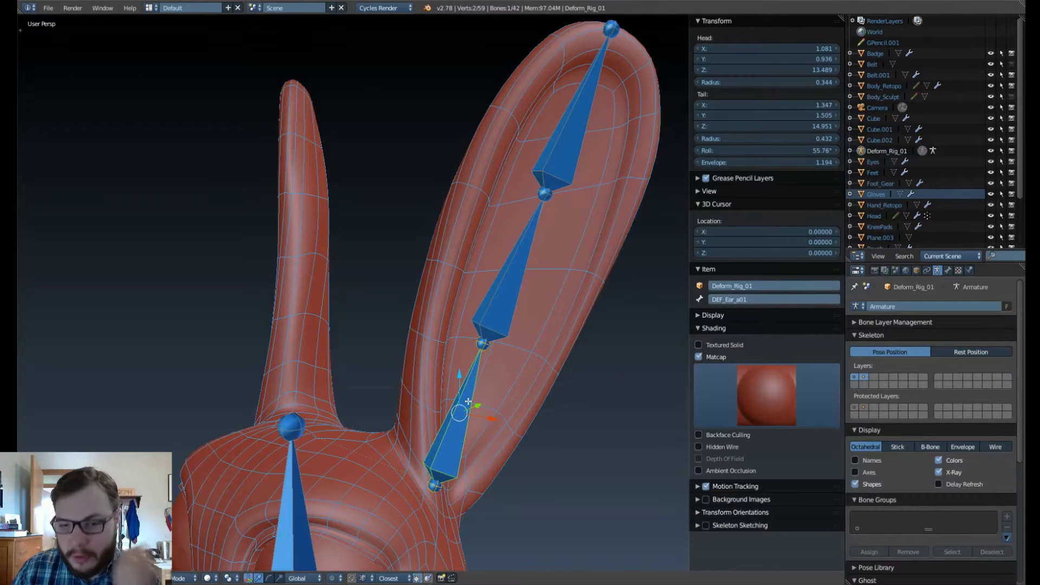
Add the left-side suffix .L to the lowest ear bone's name, making it DEF_Ear_a01.L.
scroll(468, 402, "down", 4)
scroll(462, 420, "up", 4)
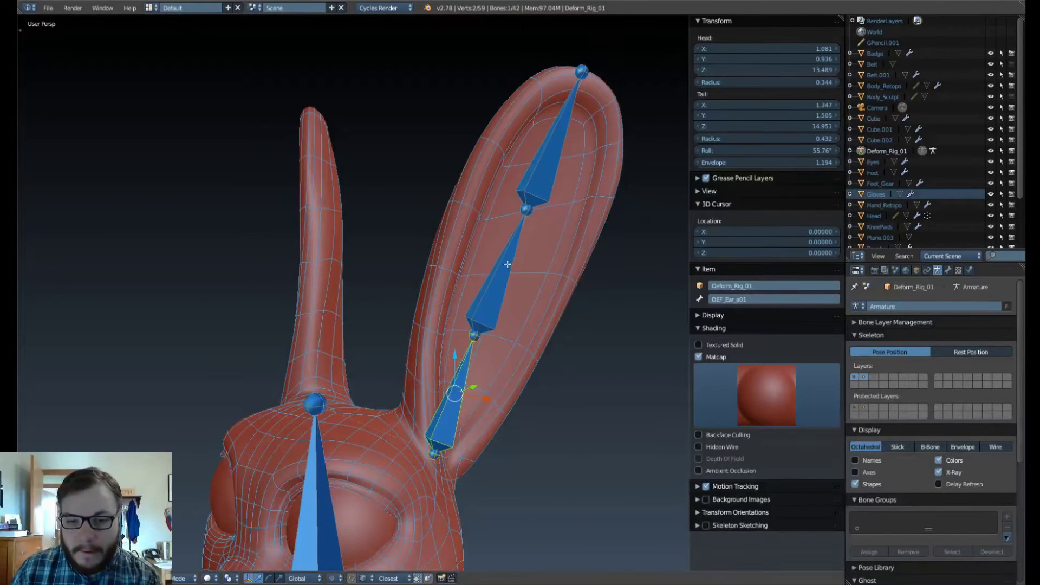
middle_click_drag(447, 289, 460, 329)
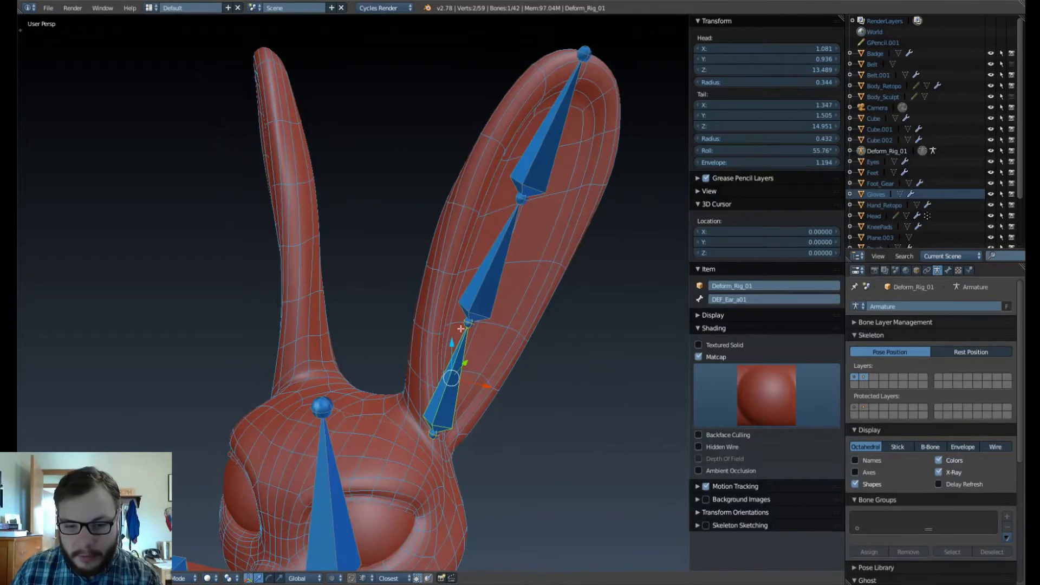
left_click(785, 299)
type(".L")
key("Return")
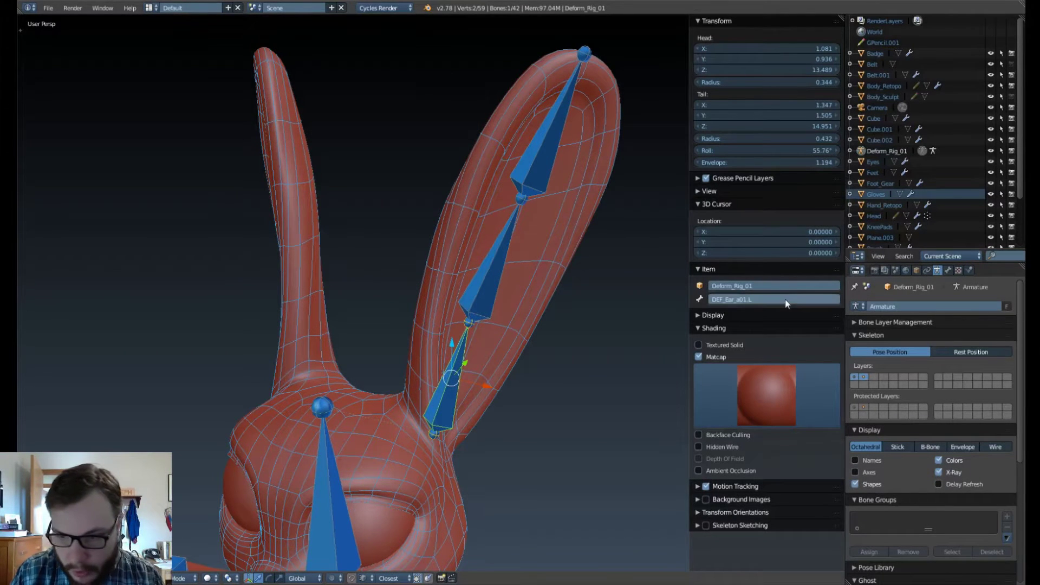
Add the suffix .L to the middle ear bone's name, making it DEF_Ear_b01.L.
right_click(481, 309)
left_click(765, 298)
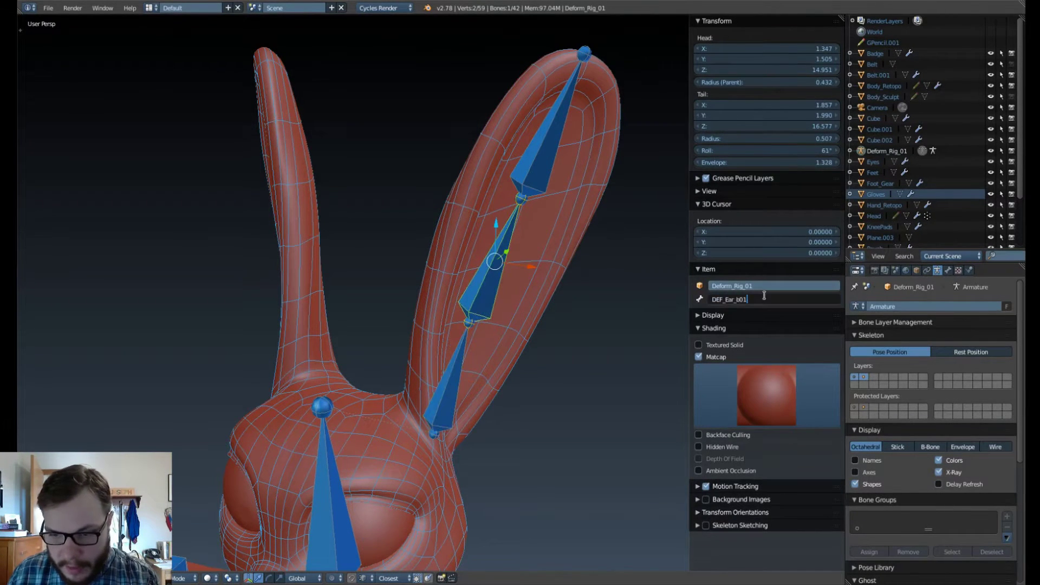
type(">")
key("Return")
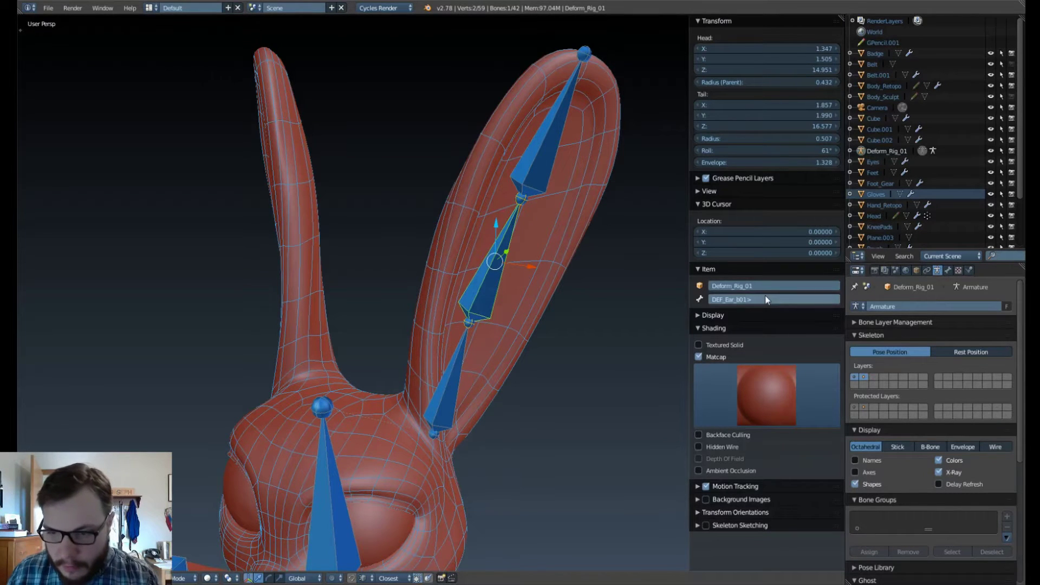
left_click(764, 296)
key("Right")
key("BackSpace")
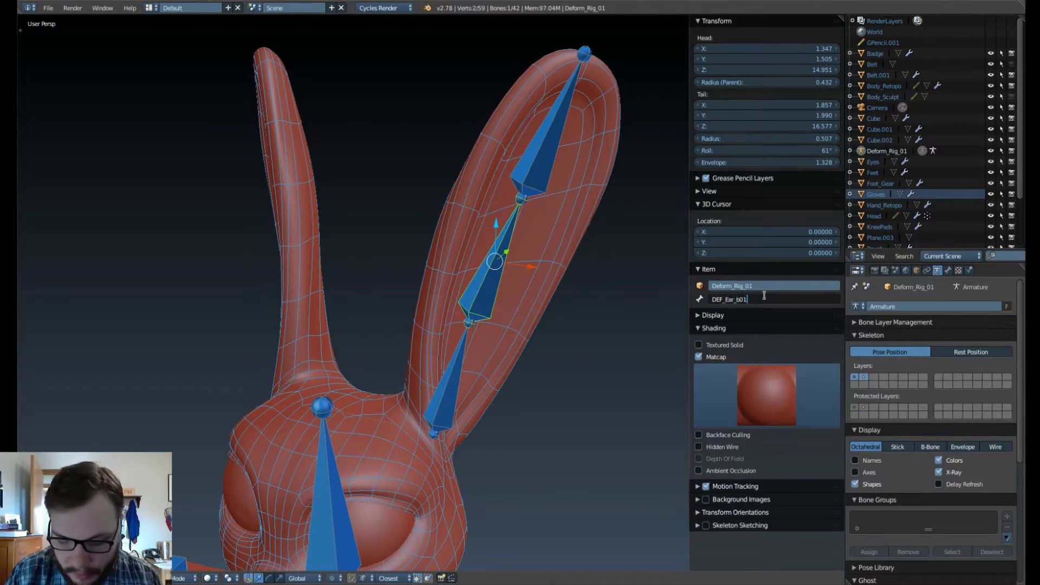
type(".L")
key("Return")
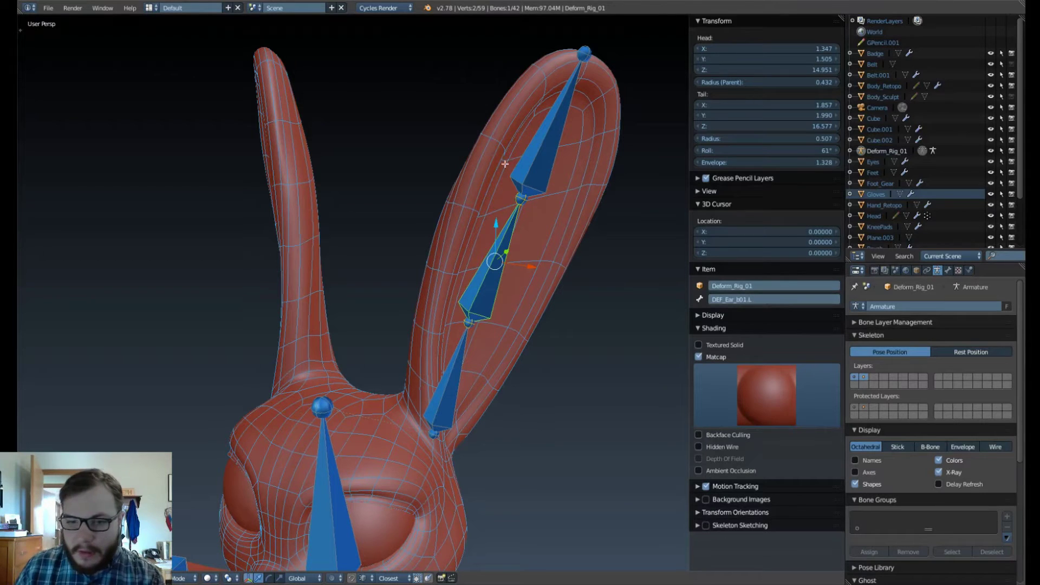
Try a left-side prefix on the uppermost ear bone, naming it L.DEF_Ear_c01.
right_click(525, 156)
left_click(717, 298)
left_click(716, 298)
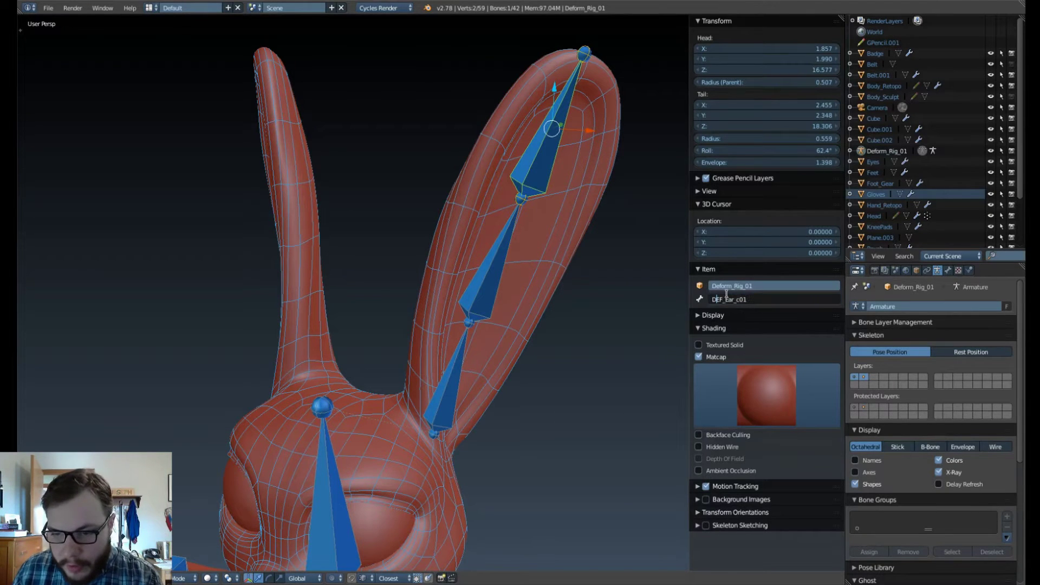
type("L")
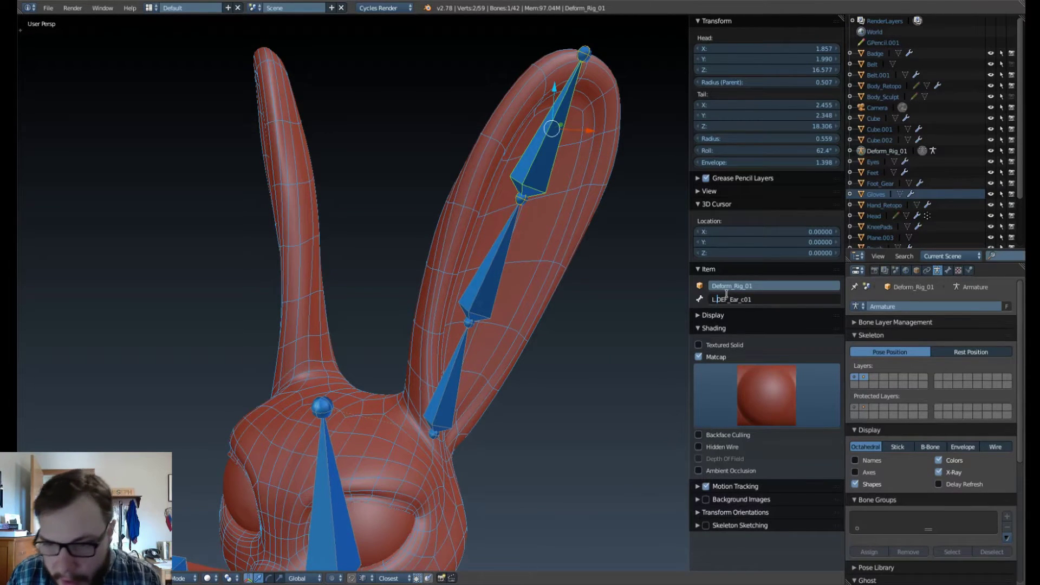
key("Return")
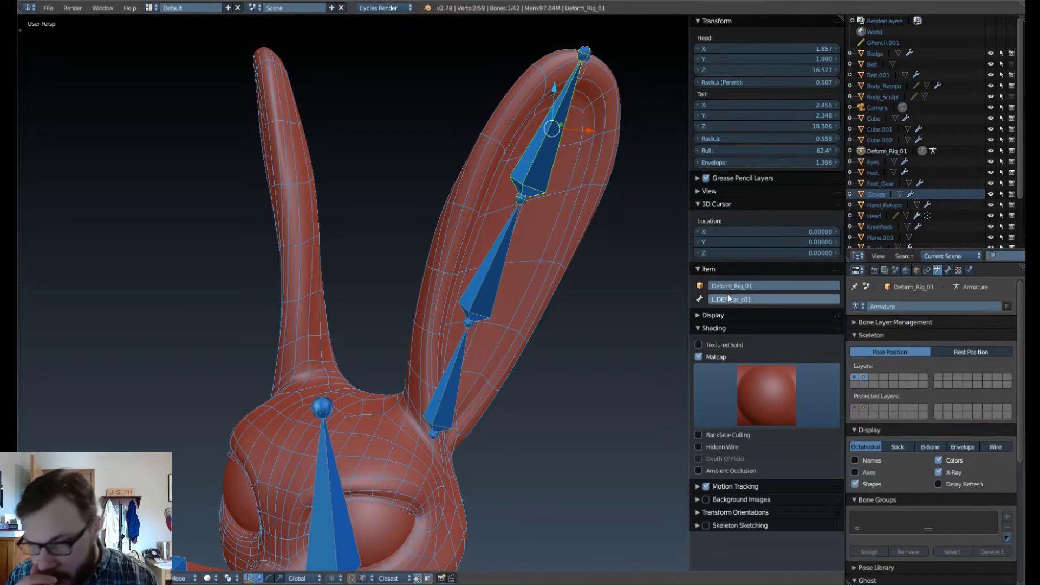
Rename the uppermost ear bone as DEF_Ear_c01.L, with the side marker as a suffix instead of a prefix.
left_click(724, 299)
left_click(718, 295)
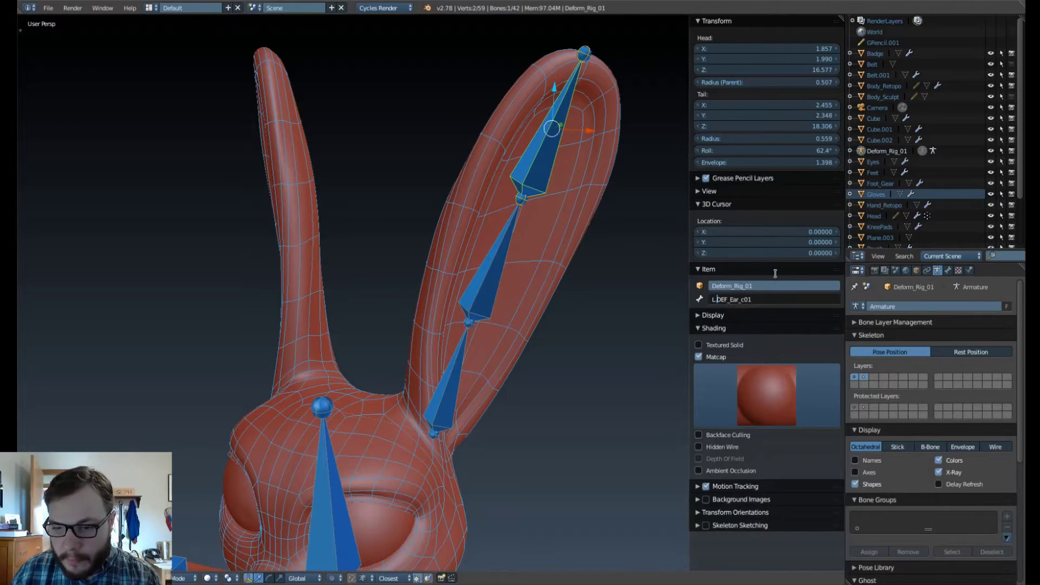
key("BackSpace")
key("BackSpace")
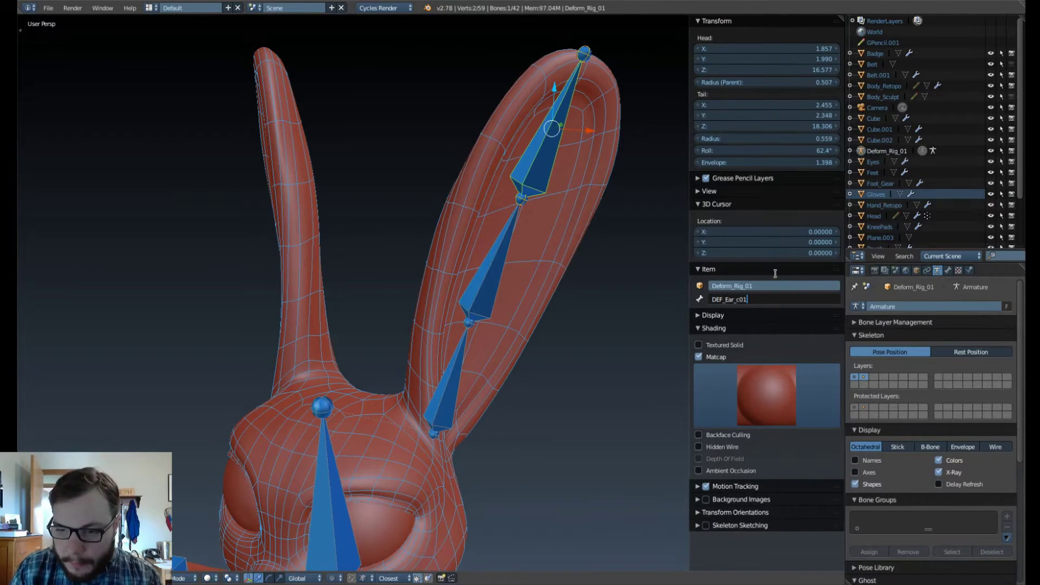
type(".")
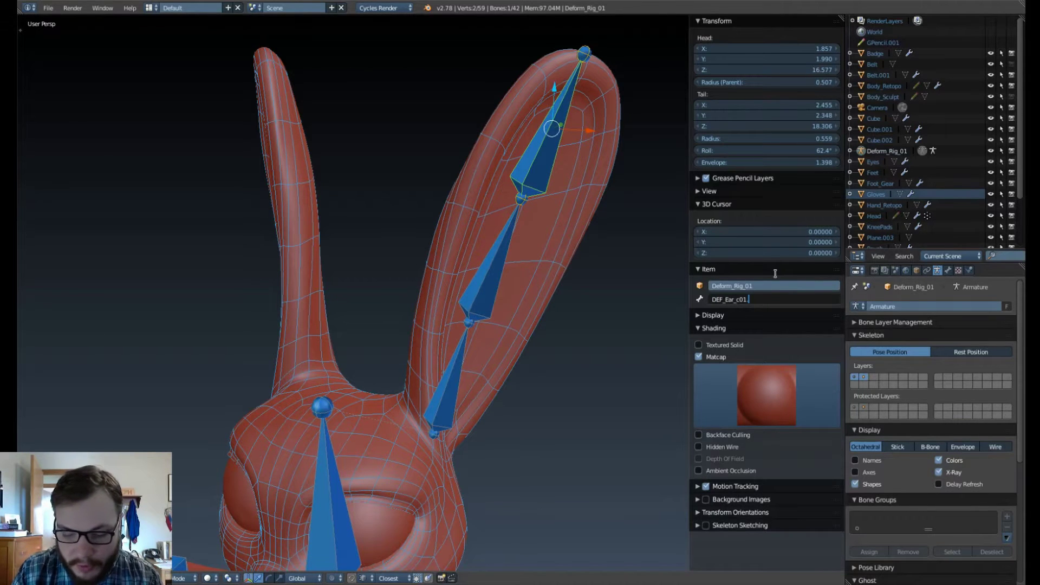
type("L")
key("Return")
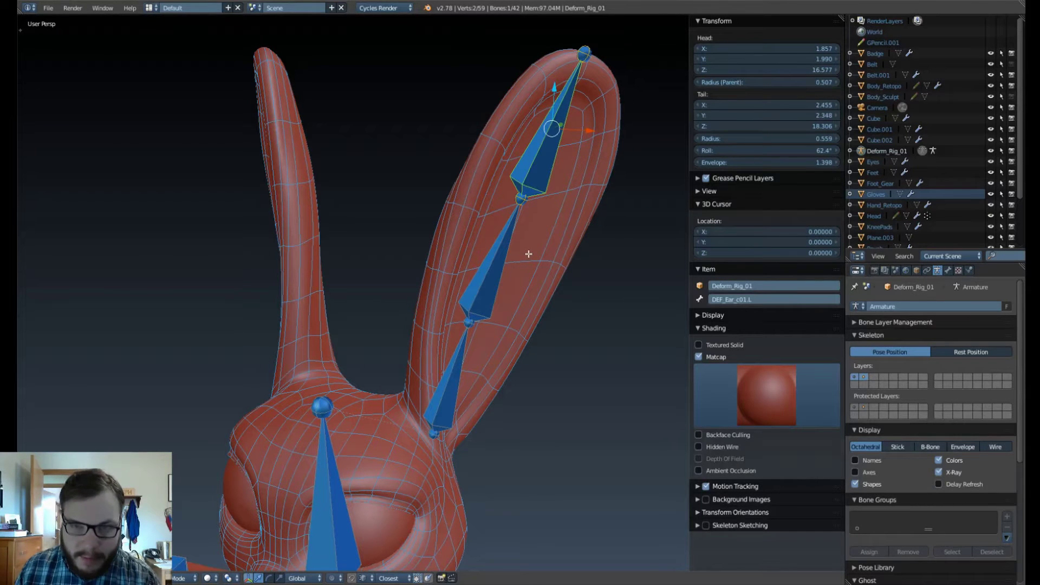
scroll(534, 296, "down", 2)
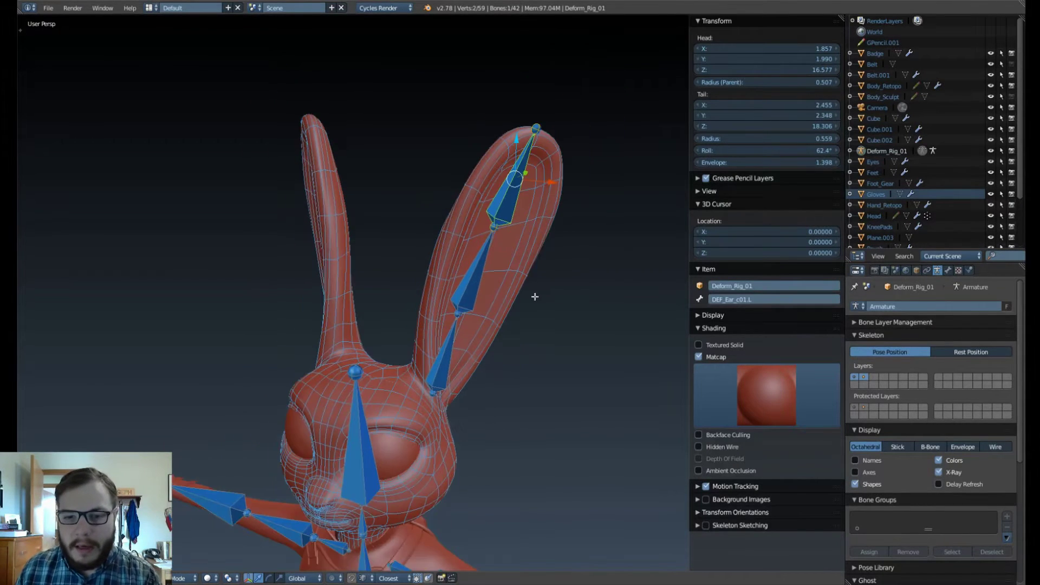
Select the lowest and middle left ear bones in turn to check their names.
scroll(510, 343, "up", 2)
middle_click_drag(481, 340, 472, 214, "shift")
right_click(428, 260)
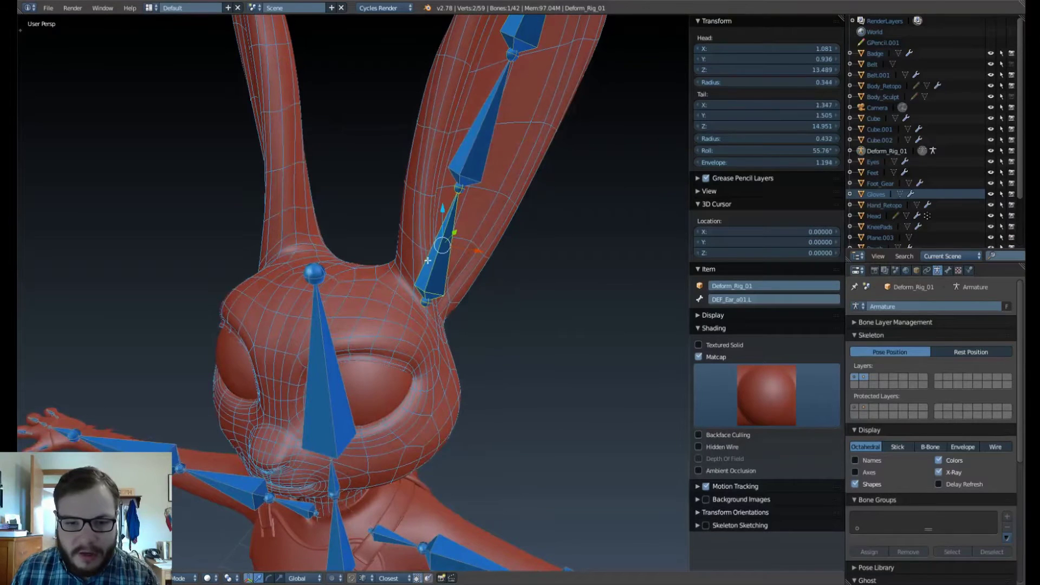
right_click(467, 164)
middle_click_drag(470, 157, 426, 255)
Set the pivot point to the 3D Cursor and snap the cursor to the scene center.
scroll(441, 225, "down", 6)
key("period")
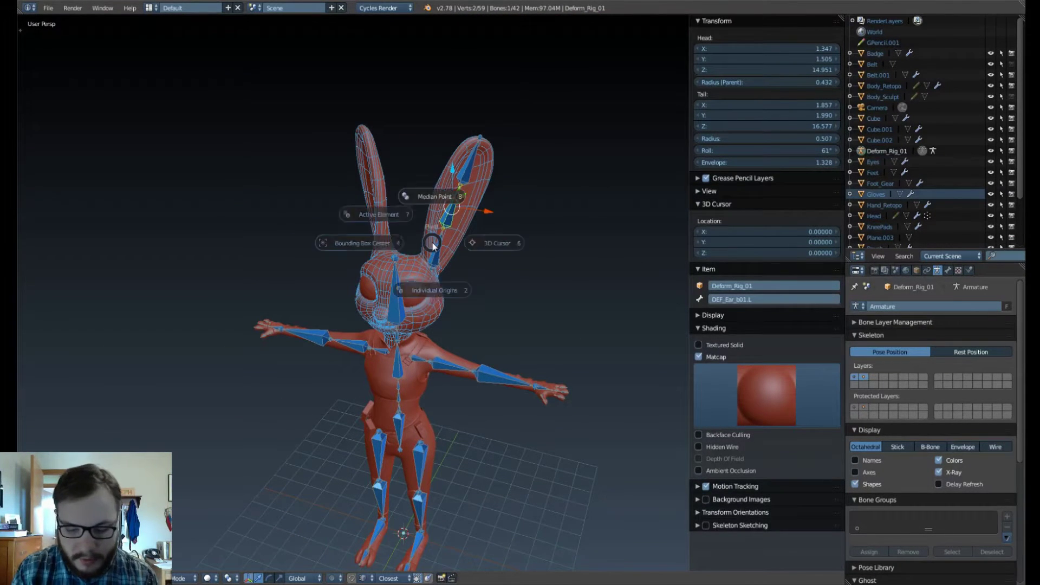
key("c")
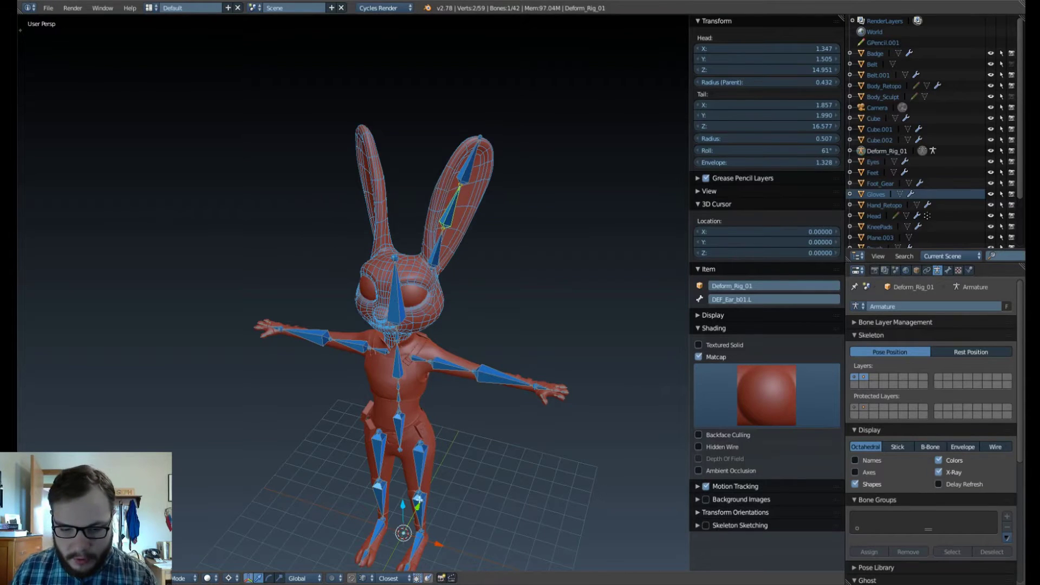
key("shift+s")
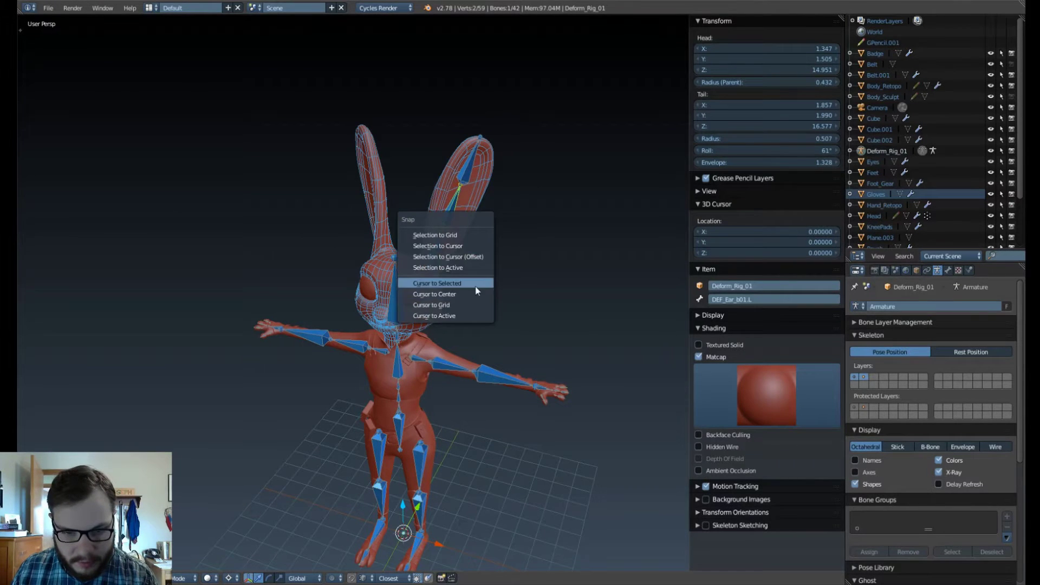
left_click(470, 295)
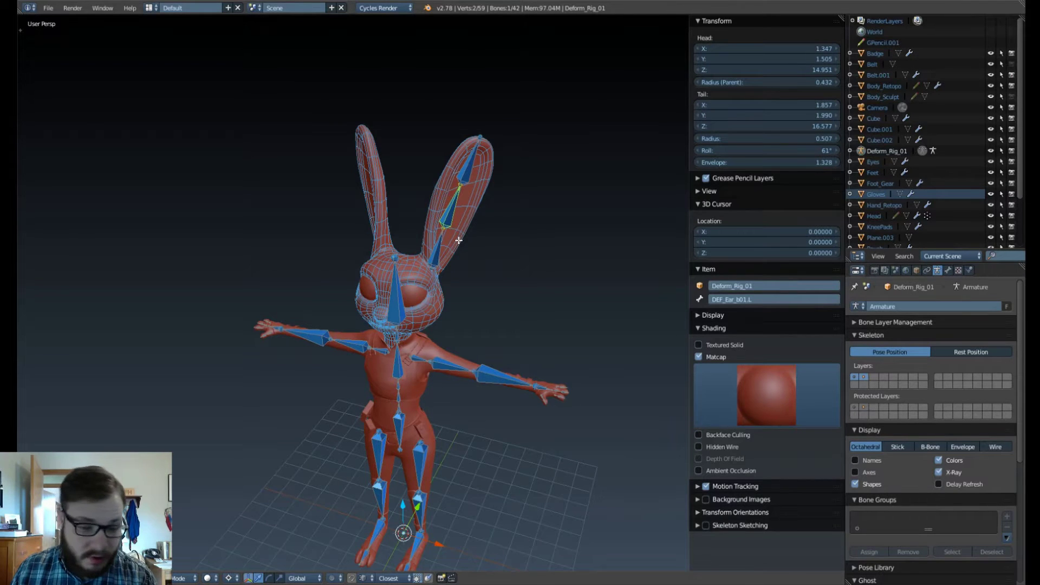
key("shift+c")
Select all three left ear bones from base to tip and duplicate them in place.
right_click(465, 188)
right_click(473, 157, "shift")
right_click(490, 119, "shift")
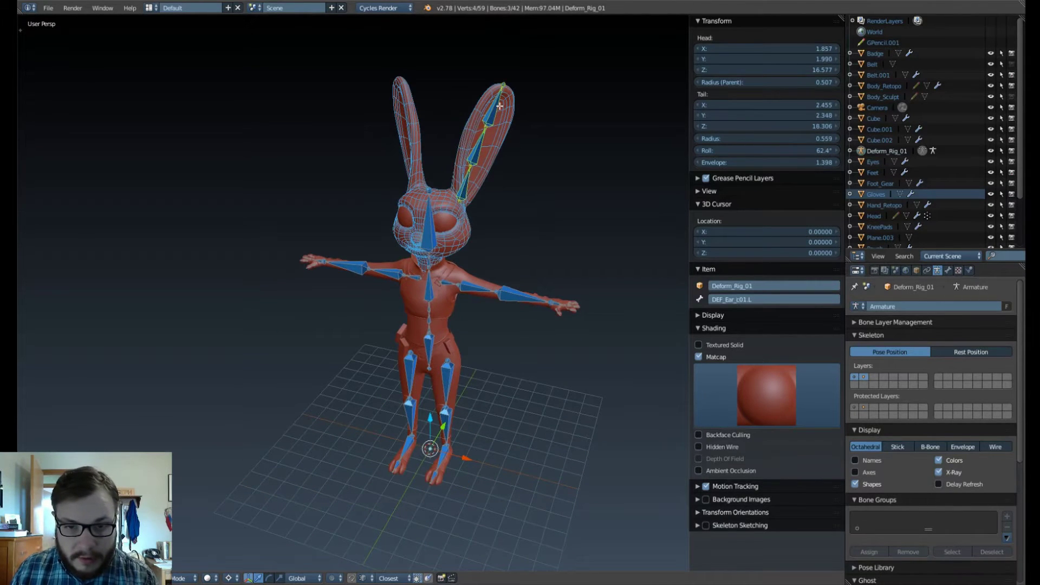
key("shift+d")
right_click(586, 201)
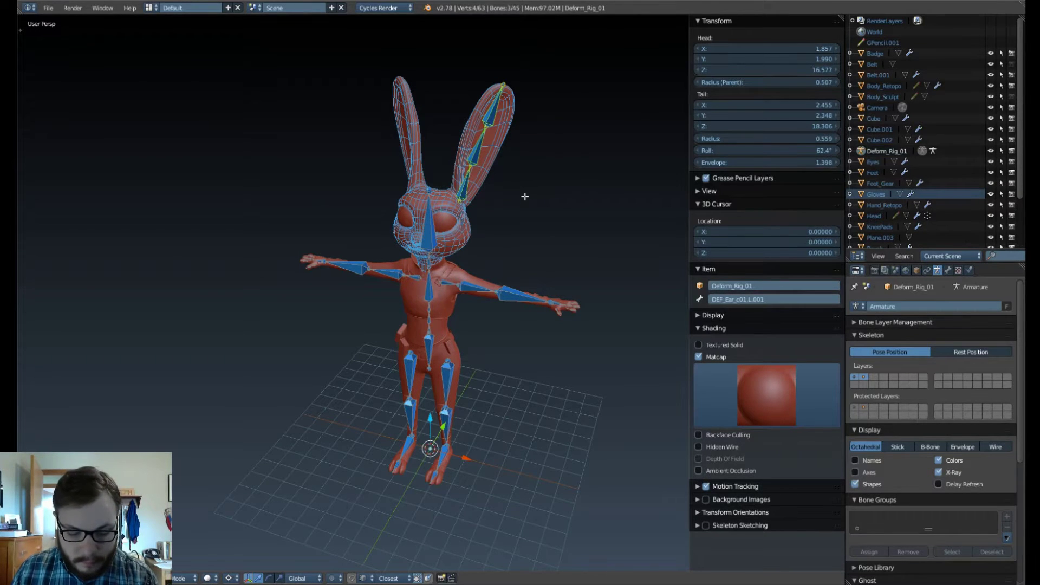
key("s")
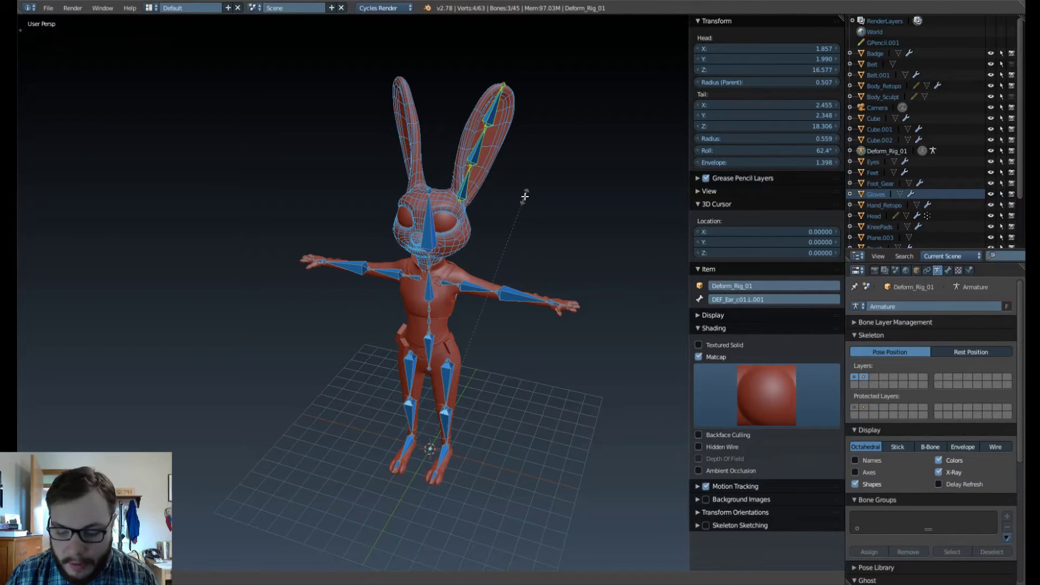
key("x")
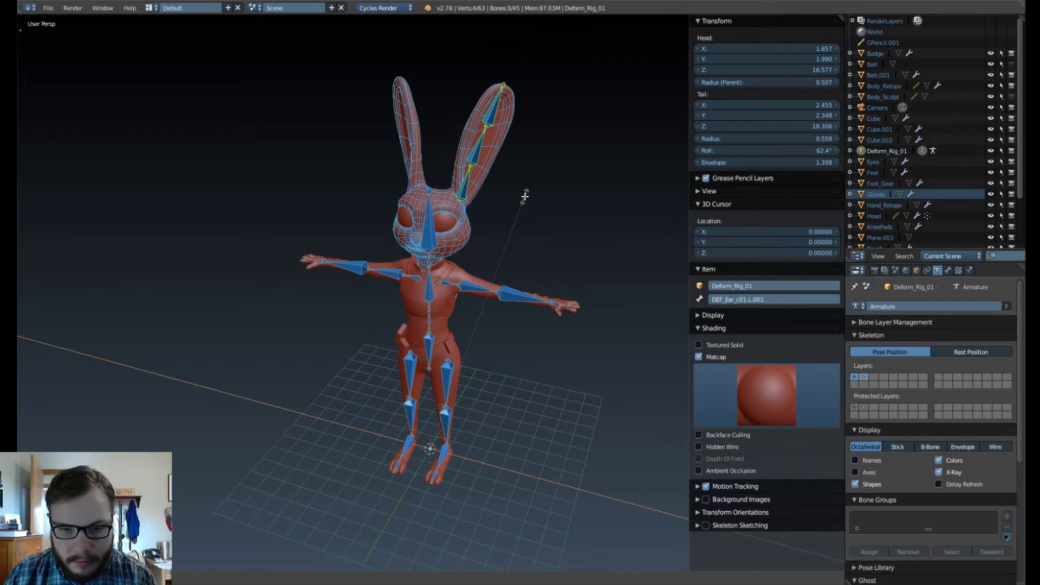
right_click(525, 197)
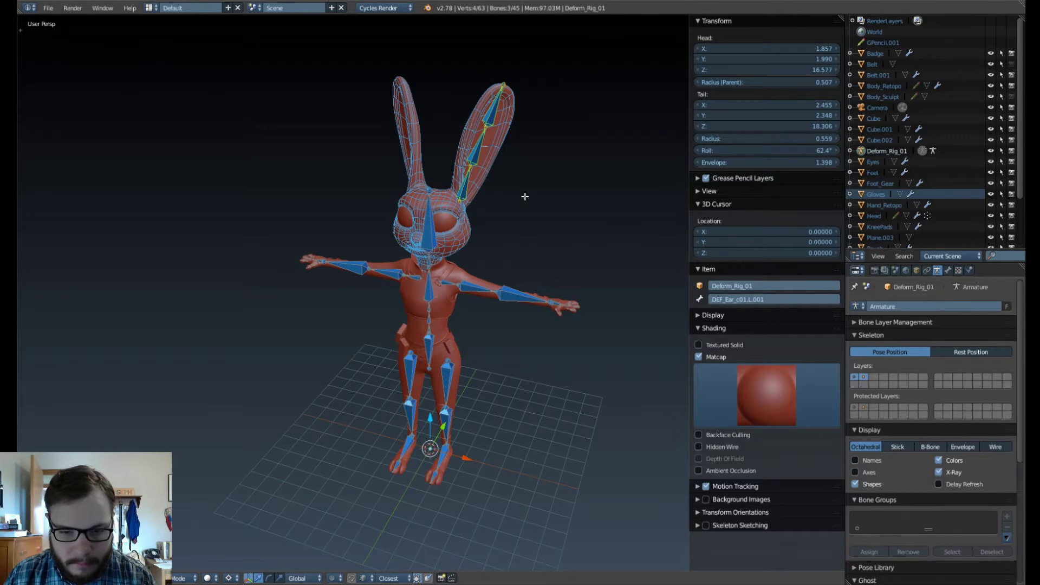
key("s")
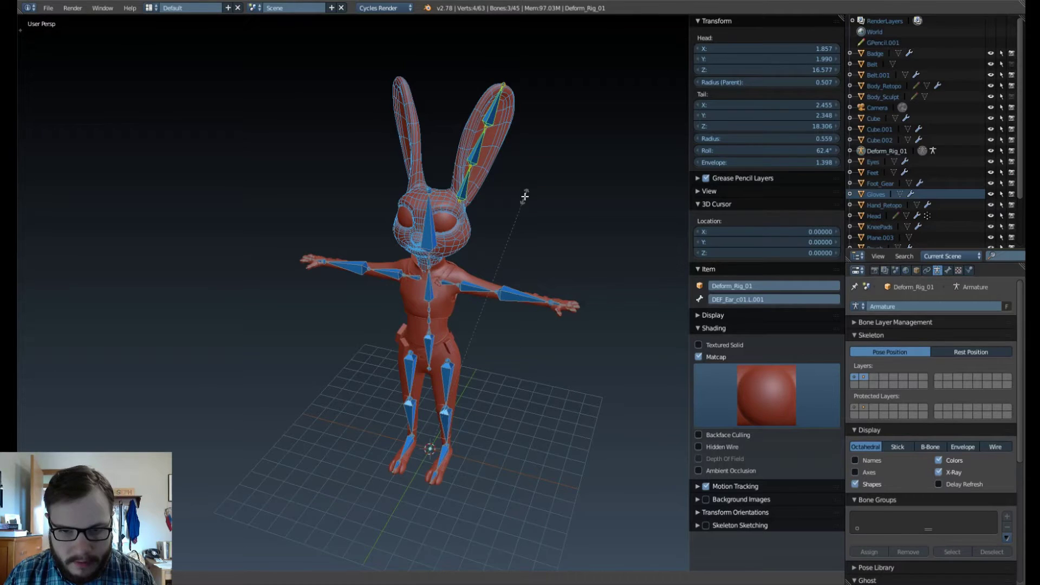
key("x")
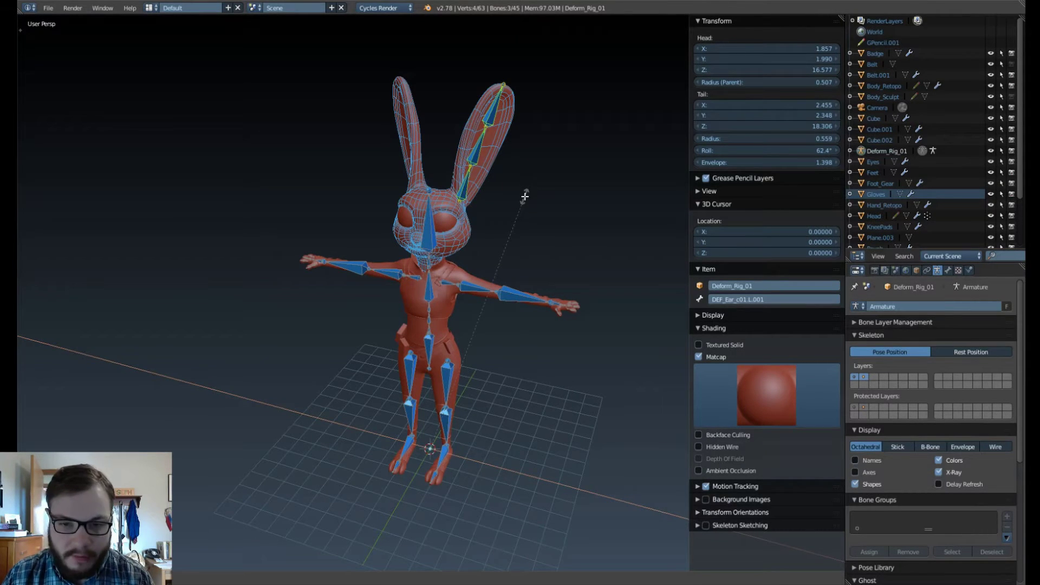
key("Escape")
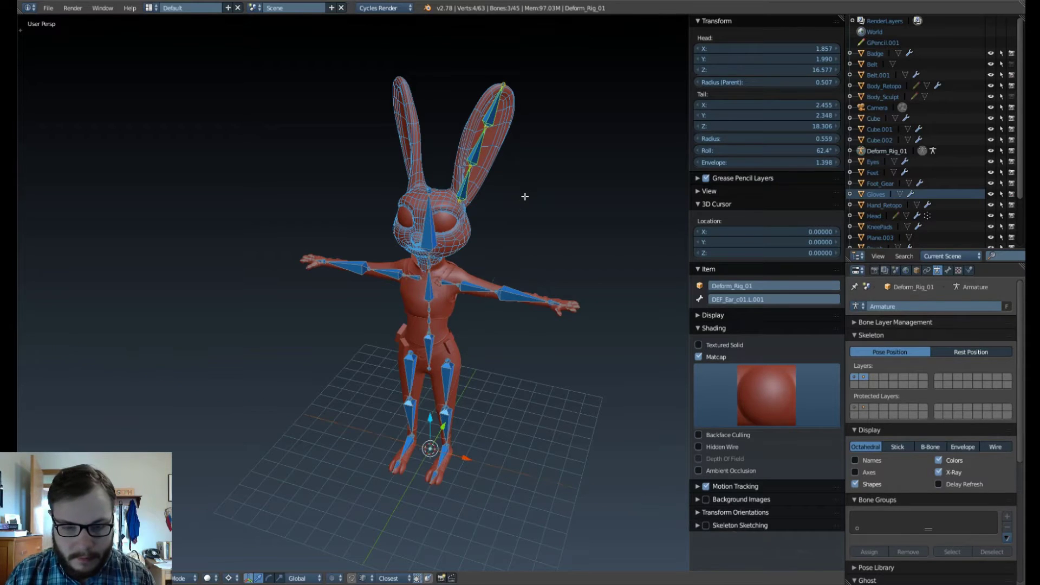
Mirror the duplicated ear bones onto the right ear by scaling them -1 along X, and flip their names.
type("sx-1")
key("Return")
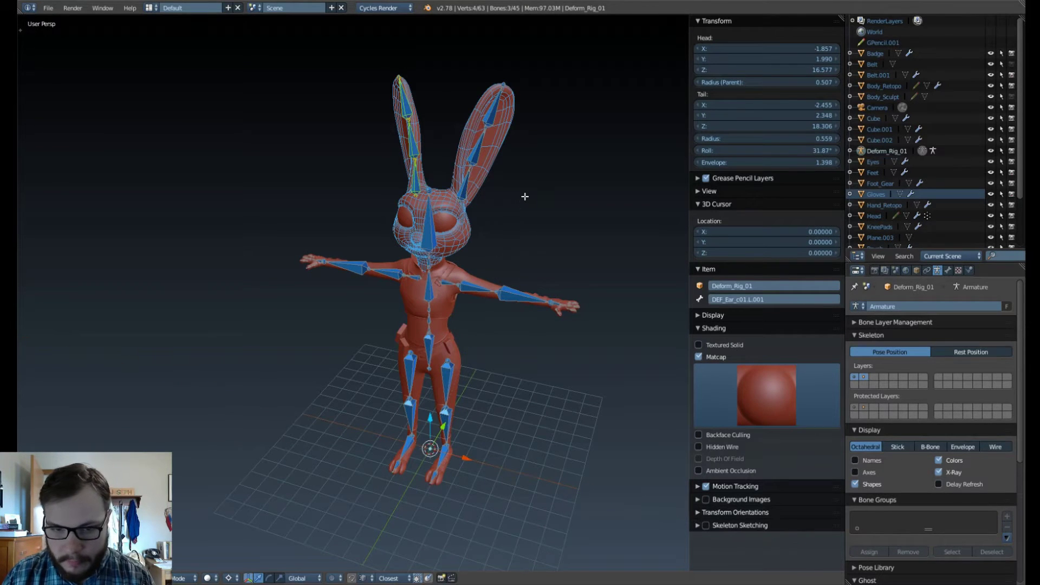
middle_click_drag(410, 249, 447, 250)
middle_click_drag(429, 206, 412, 309, "shift")
scroll(436, 277, "up", 4)
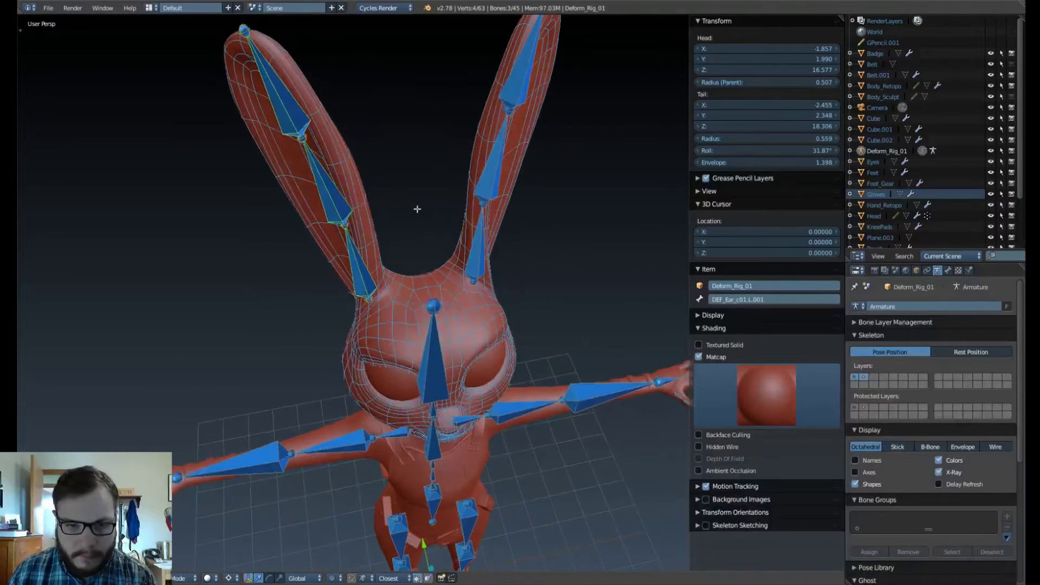
key("w")
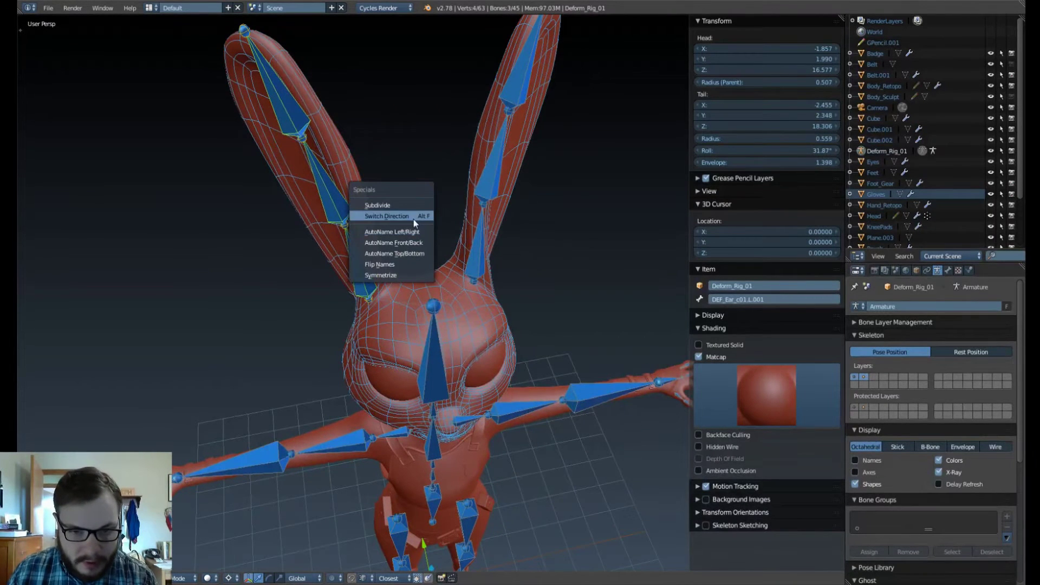
left_click(394, 265)
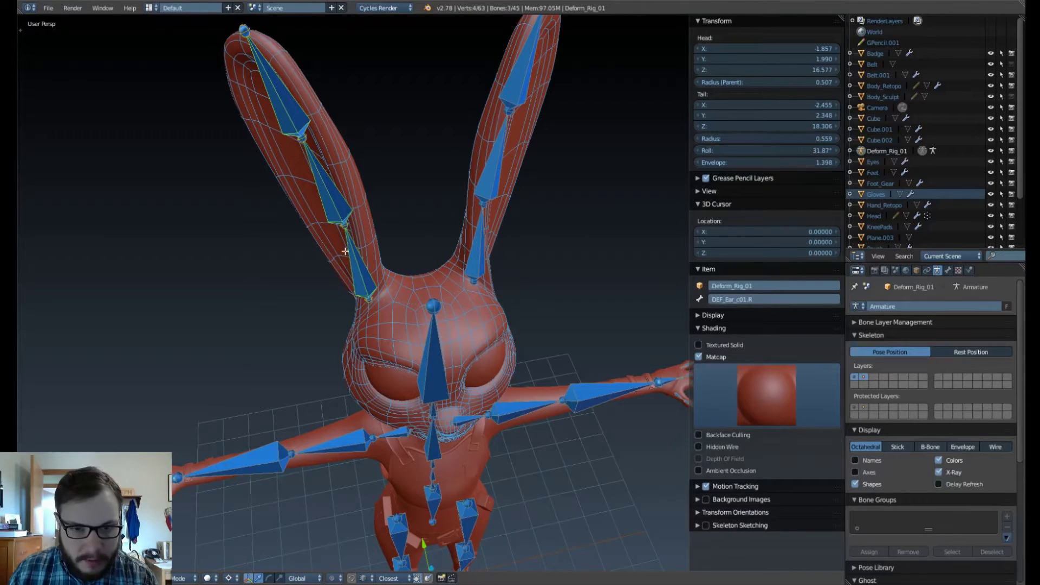
Select the three right ear bones one by one from base to tip to check their flipped names.
right_click(354, 264)
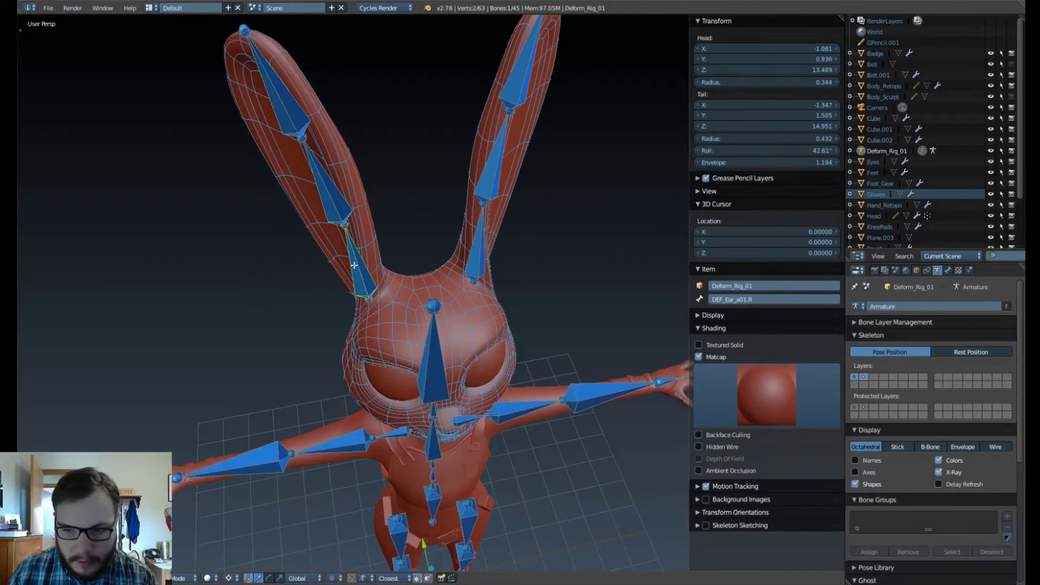
right_click(339, 201)
right_click(295, 110)
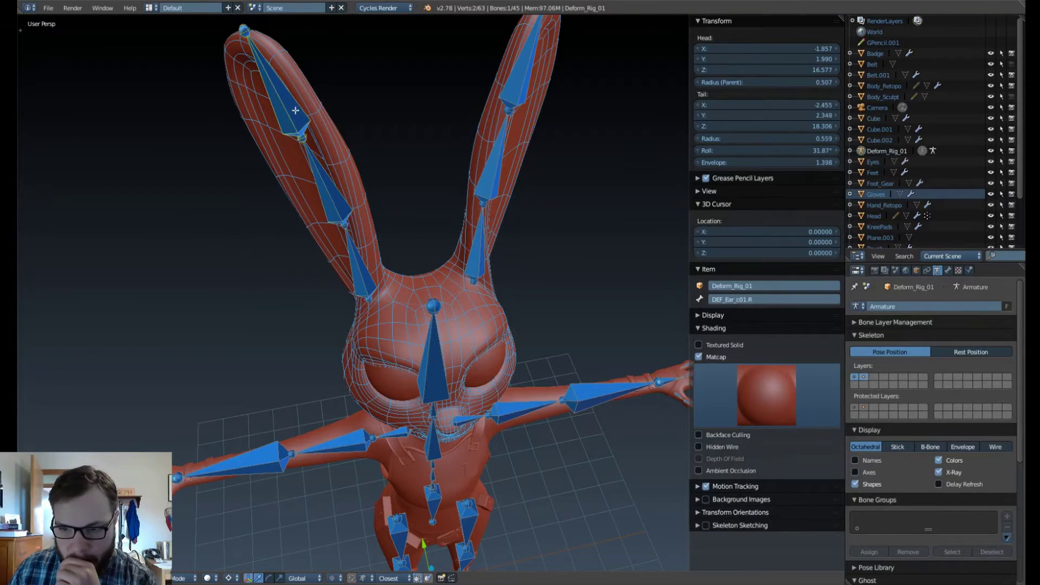
Examine the arm and leg bones, selecting the left forearm bone and inspecting the elbow and knee joints.
scroll(437, 313, "down", 4)
scroll(489, 309, "up", 4)
middle_click_drag(512, 329, 516, 284)
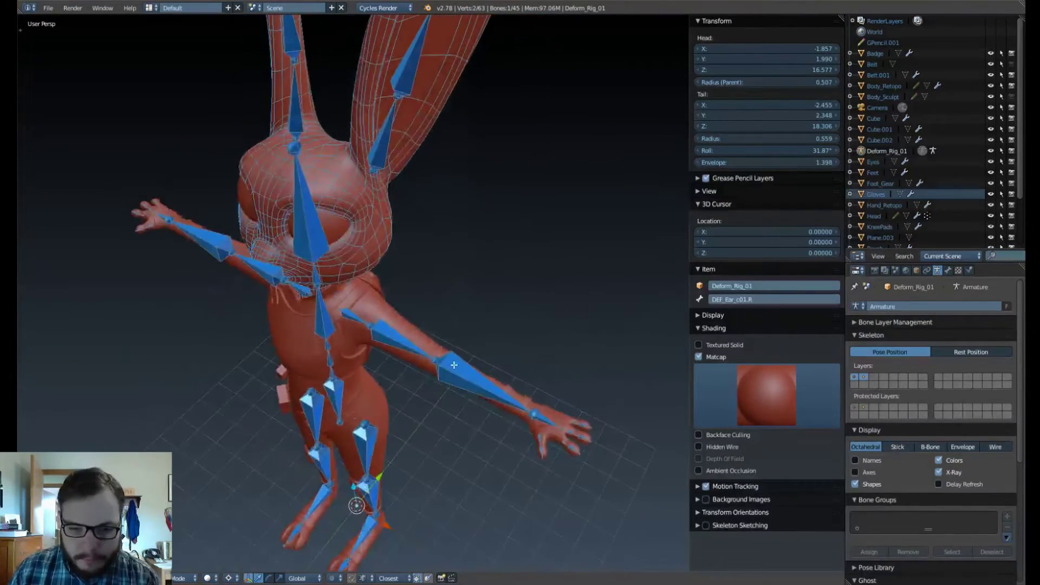
right_click(454, 365)
mouse_move(454, 365)
middle_mouse_down()
mouse_move(400, 256)
mouse_move(421, 201)
middle_mouse_up()
scroll(400, 256, "up", 5)
middle_click_drag(323, 390, 438, 190, "shift")
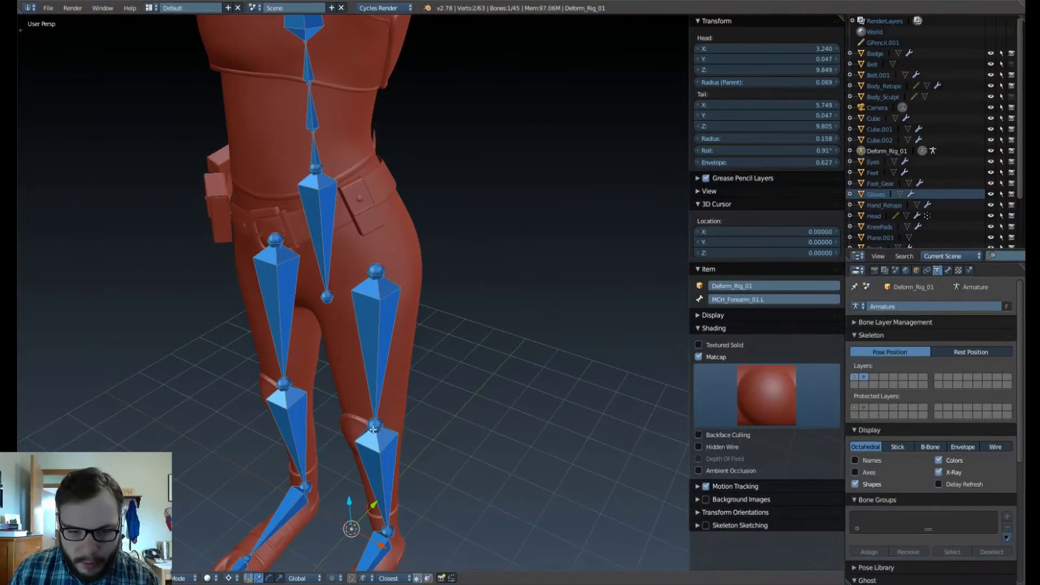
scroll(465, 279, "down", 5)
middle_click_drag(441, 281, 382, 333)
scroll(447, 317, "up", 3)
From the top view, extrude a short bone about 0.37 units long along Y from the left elbow joint.
key("KP_7")
scroll(394, 334, "up", 1)
scroll(393, 333, "down", 2)
scroll(426, 317, "up", 5)
middle_click_drag(430, 290, 436, 248, "shift")
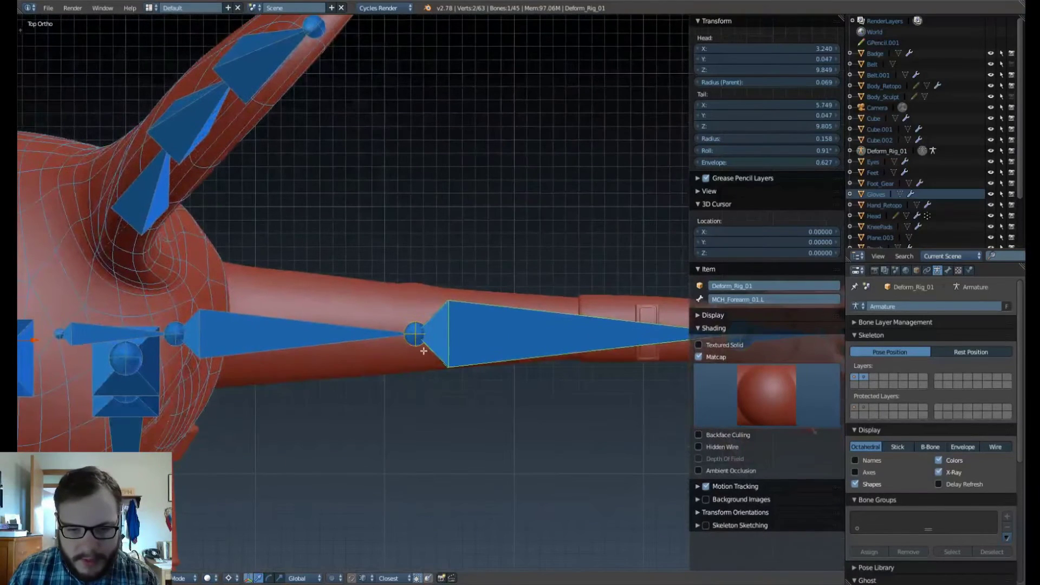
right_click(416, 336)
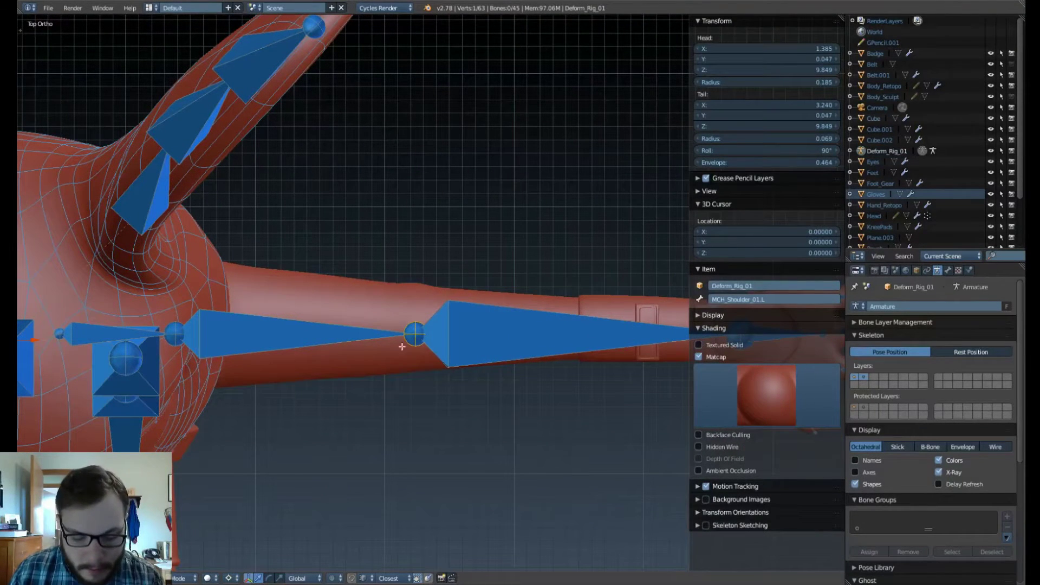
key("e")
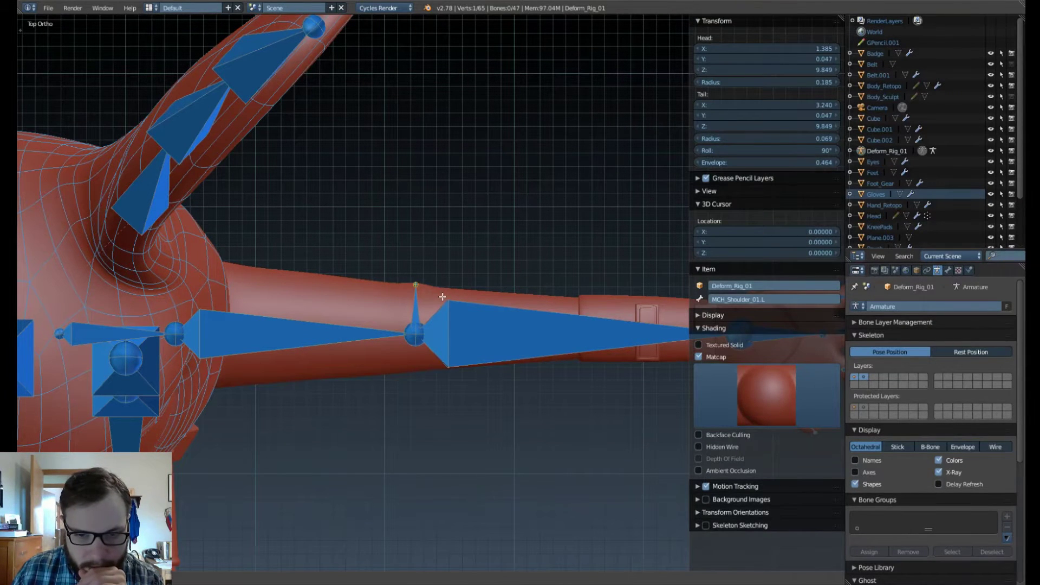
left_click(443, 297)
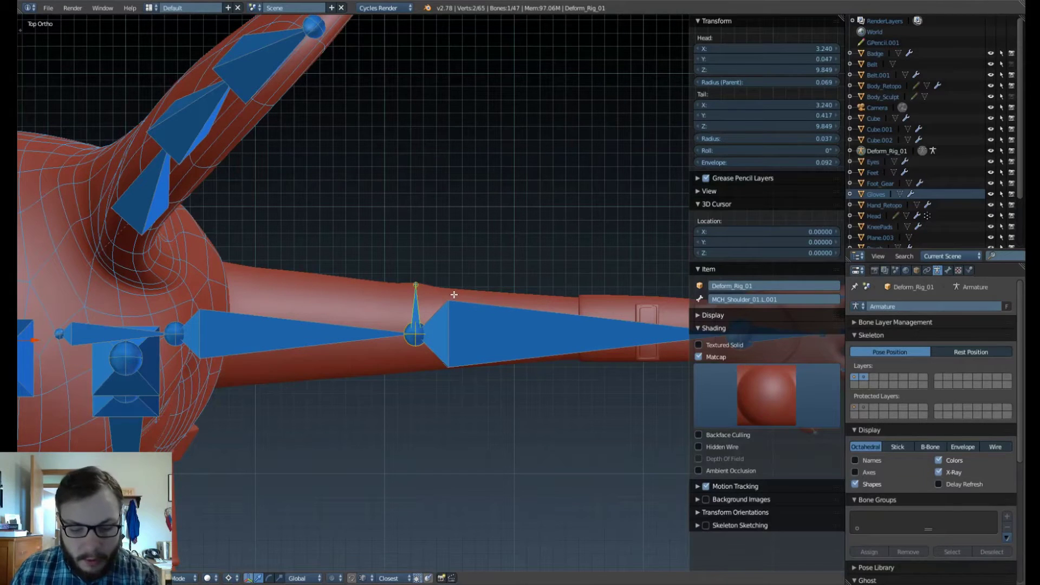
Clear the new elbow bone's parent and try moving the bone freely to test that it is detached.
key("alt+p")
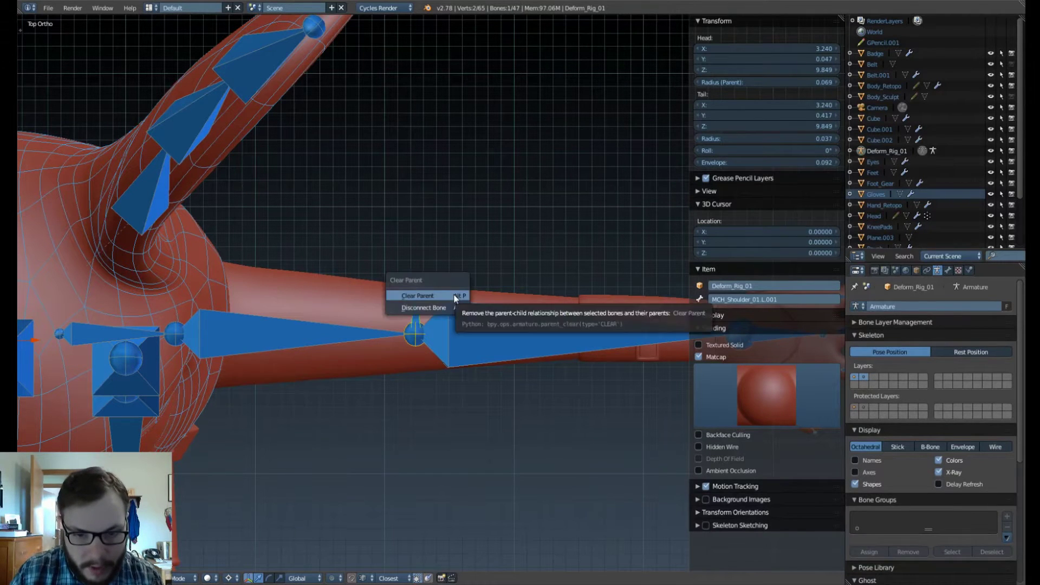
left_click(454, 294)
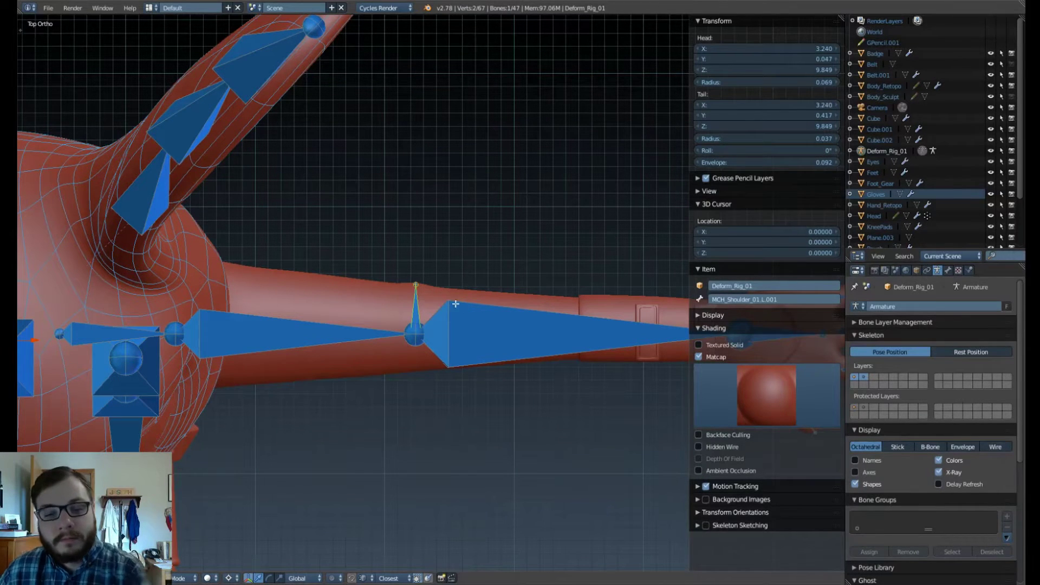
key("g")
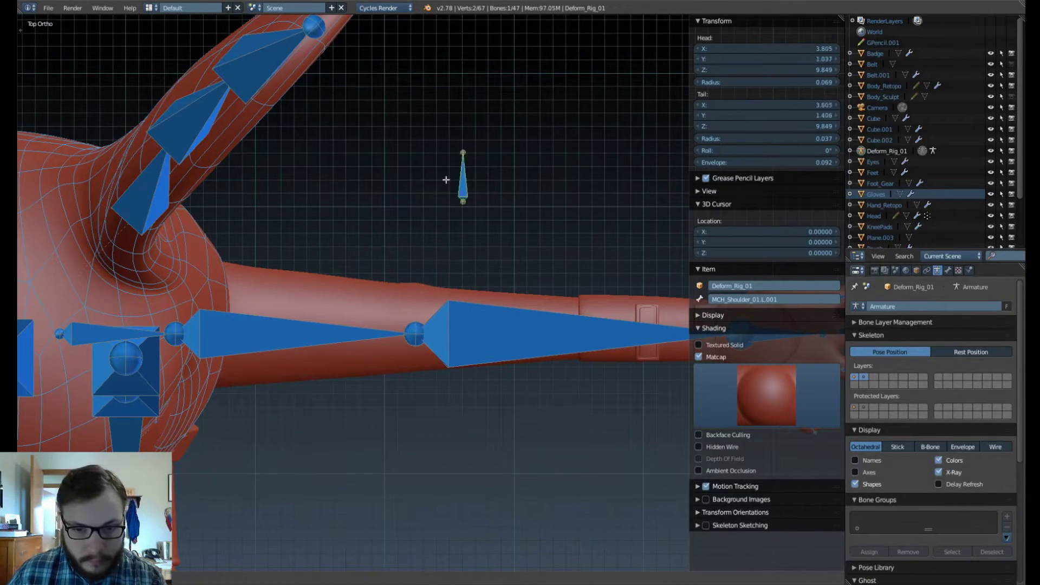
right_click(445, 180)
Remove the .001 ending from the new bone's name and replace Shoulder with Elbow, giving MCH_Elbow_01.L.
left_click(769, 301)
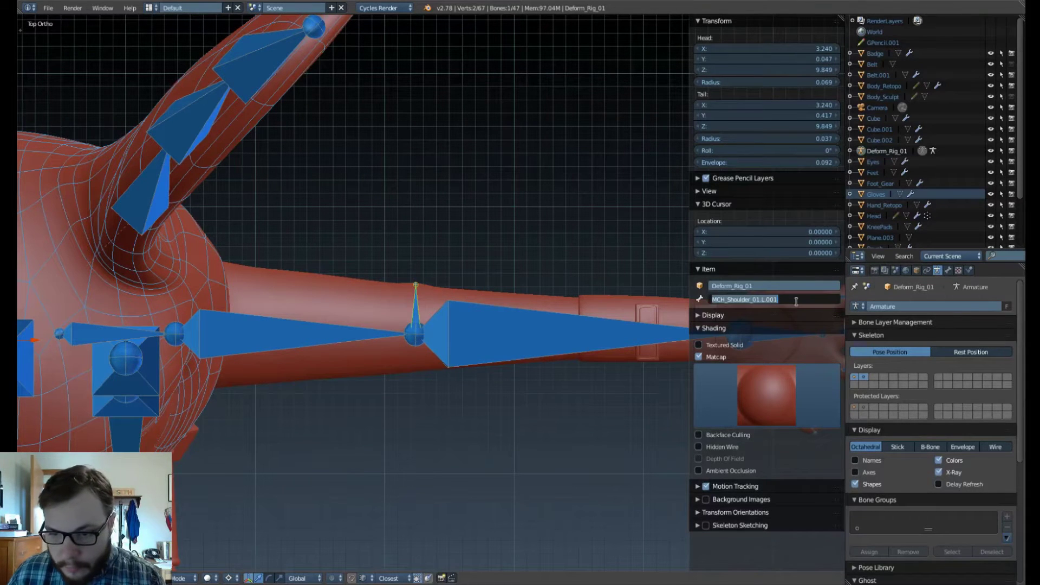
left_click(797, 302)
key("BackSpace")
key("BackSpace")
key("BackSpace")
key("BackSpace")
key("BackSpace")
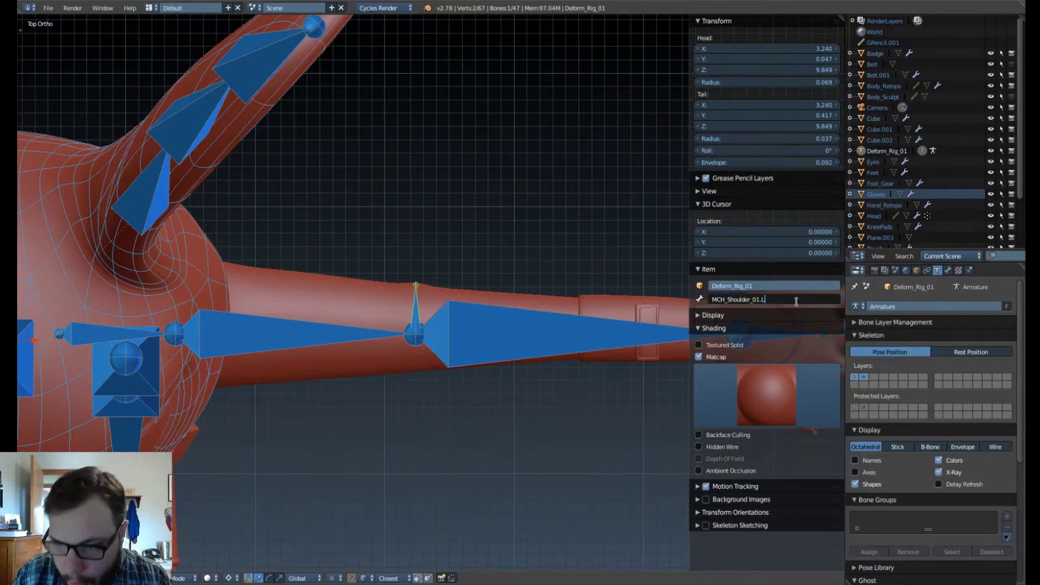
type("L")
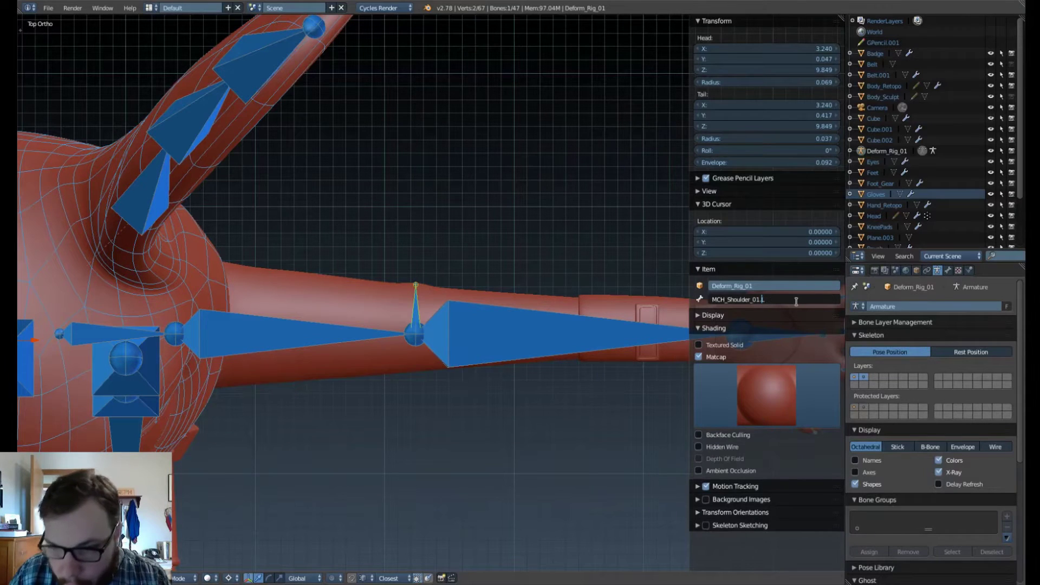
key("BackSpace")
key("BackSpace")
key("BackSpace")
key("BackSpace")
key("BackSpace")
key("BackSpace")
key("BackSpace")
key("BackSpace")
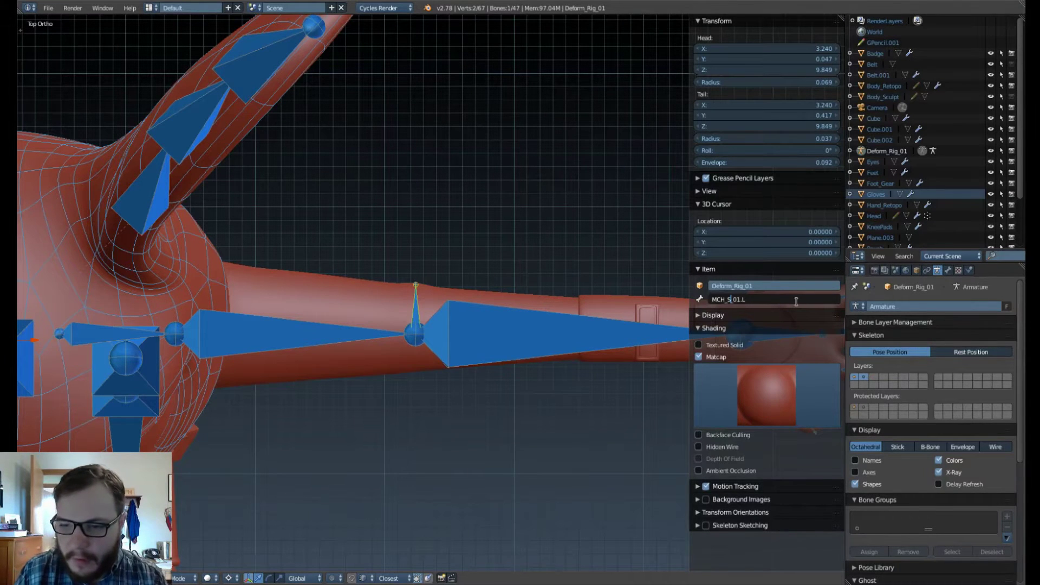
type("Elbow")
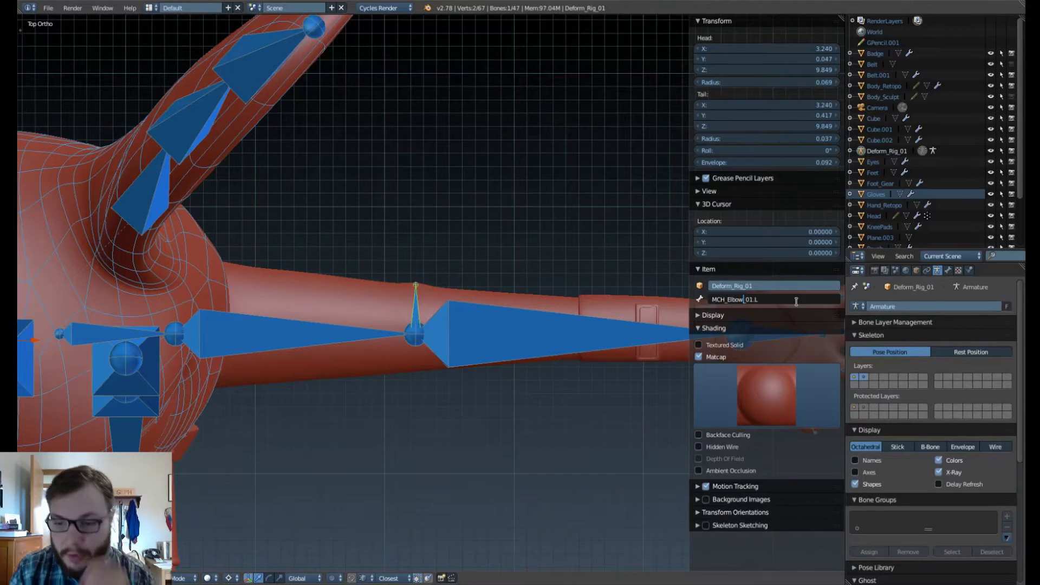
Replace the MCH prefix of the left elbow bone's name with DEF, giving DEF_Elbow_01.L.
key("BackSpace")
key("BackSpace")
key("BackSpace")
key("BackSpace")
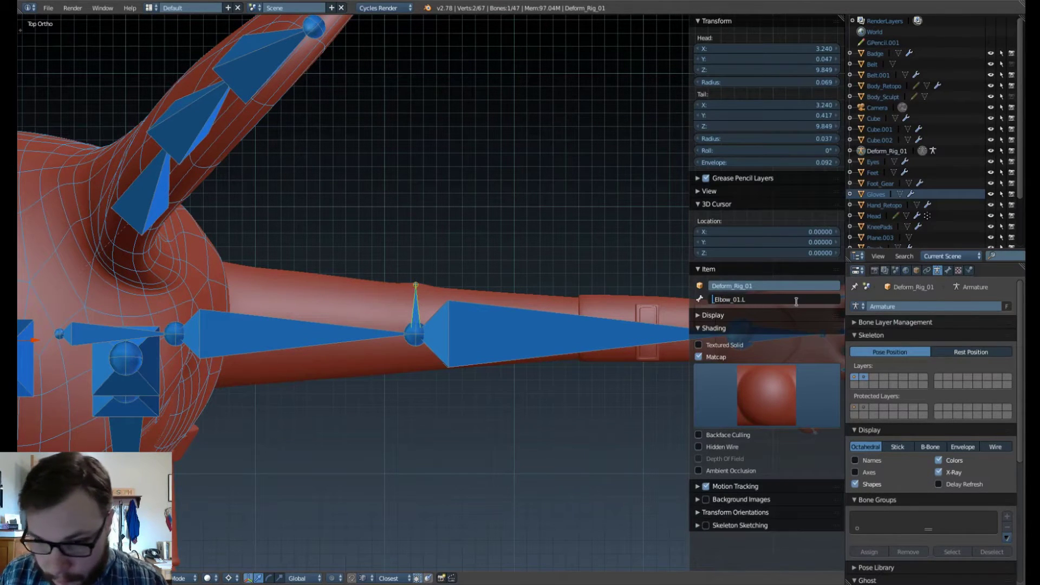
type("De")
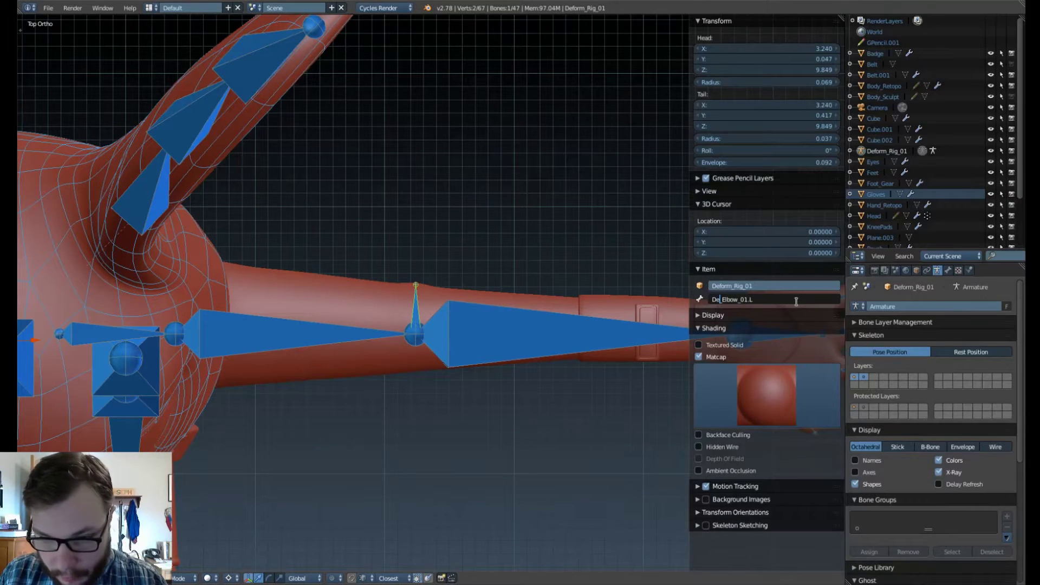
type("f")
key("BackSpace")
key("BackSpace")
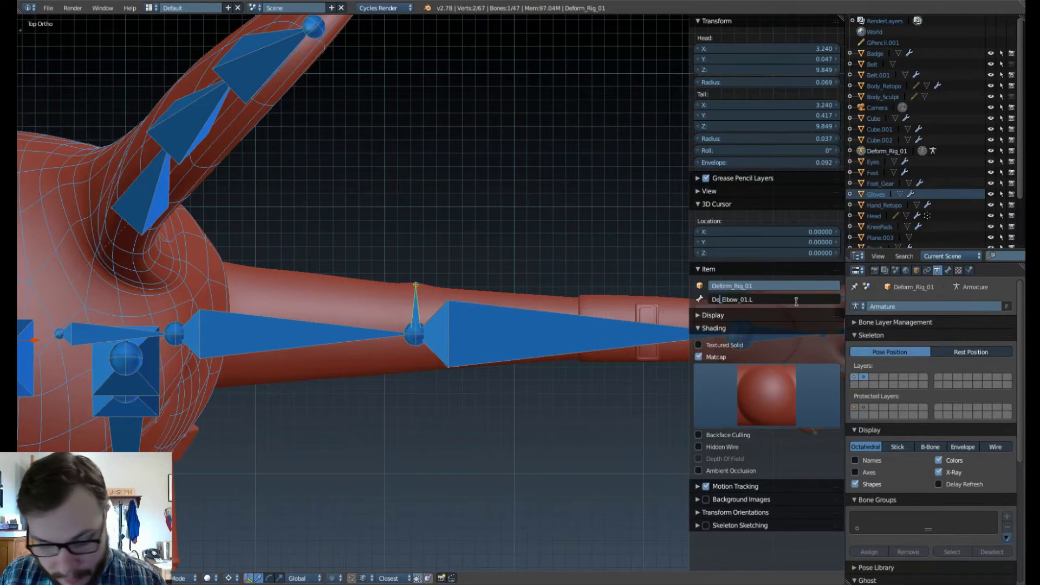
type("EF_")
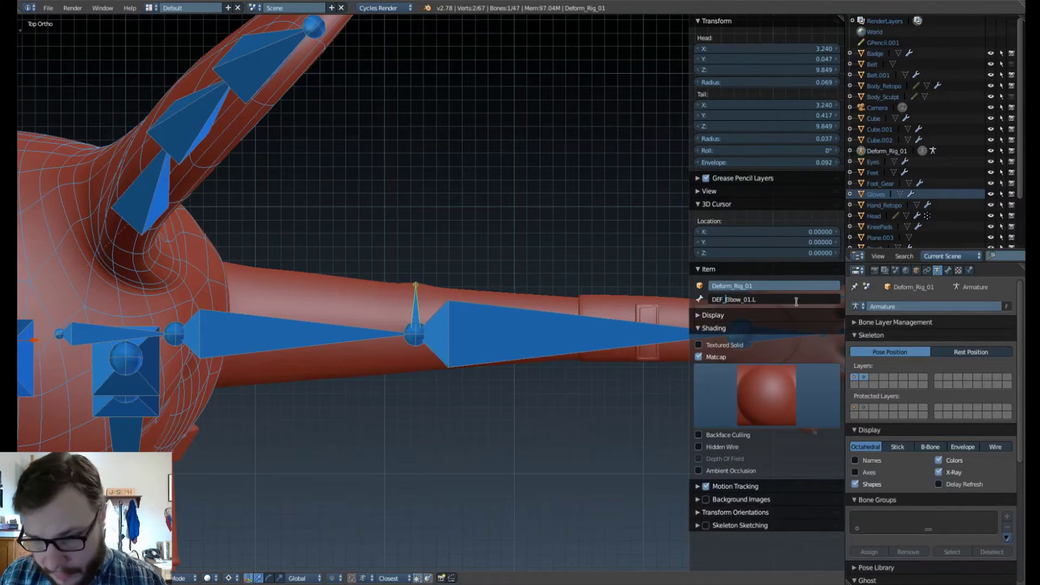
key("Return")
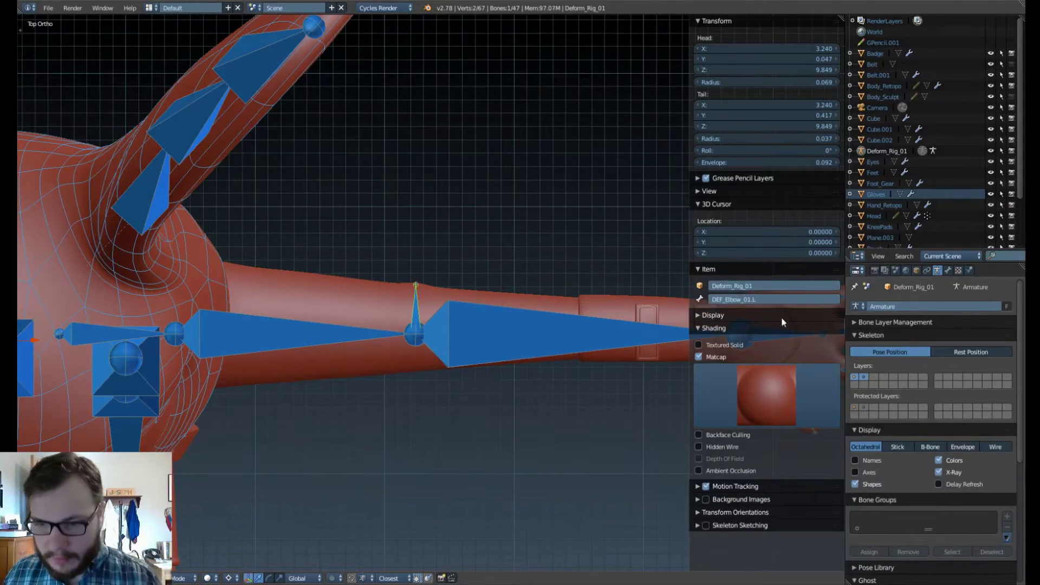
Select the mirrored elbow bone on the right arm and bring up the armature's X-Axis Mirror option.
scroll(409, 295, "down", 4)
middle_click_drag(412, 291, 480, 257, "shift")
scroll(473, 247, "down", 1)
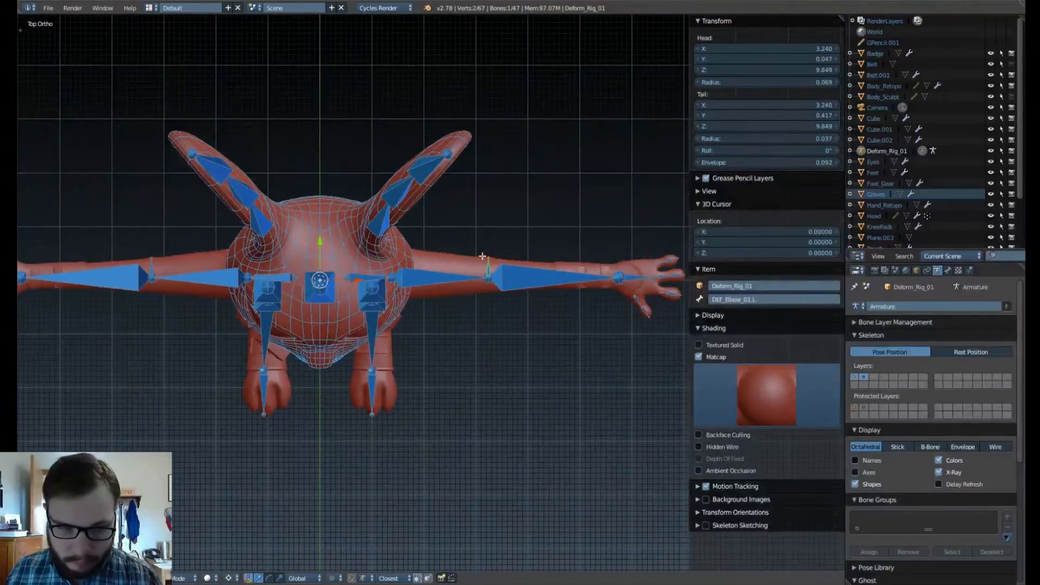
middle_click_drag(293, 278, 342, 278, "shift")
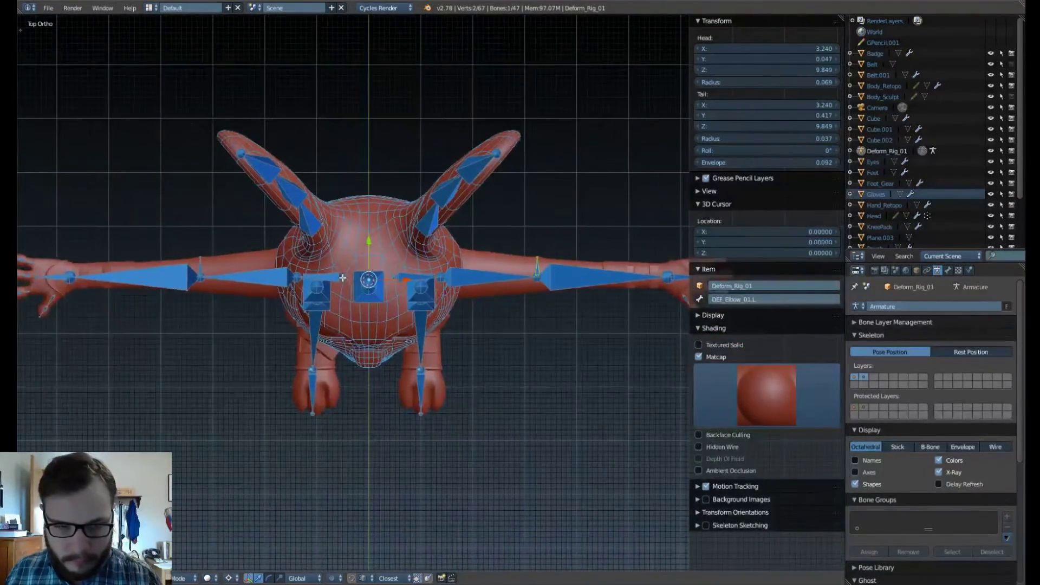
right_click(201, 266)
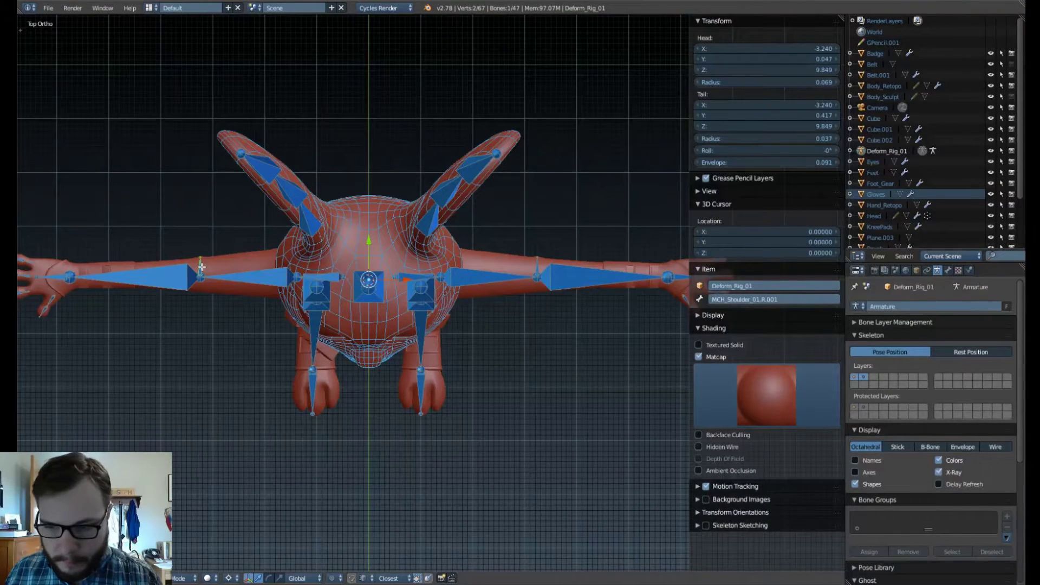
middle_click_drag(496, 332, 503, 232)
middle_click_drag(504, 284, 444, 263)
key("t")
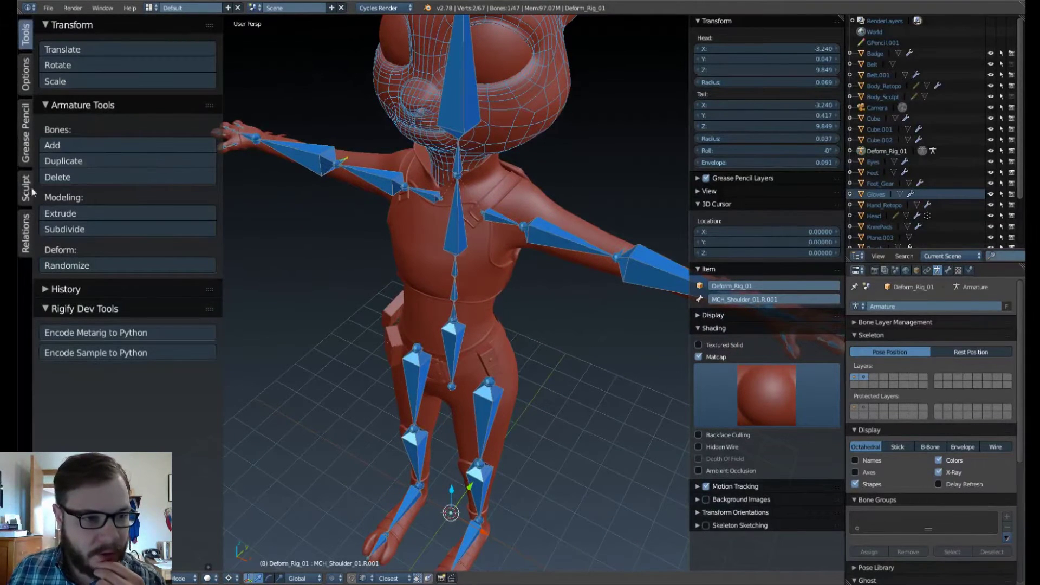
left_click(30, 90)
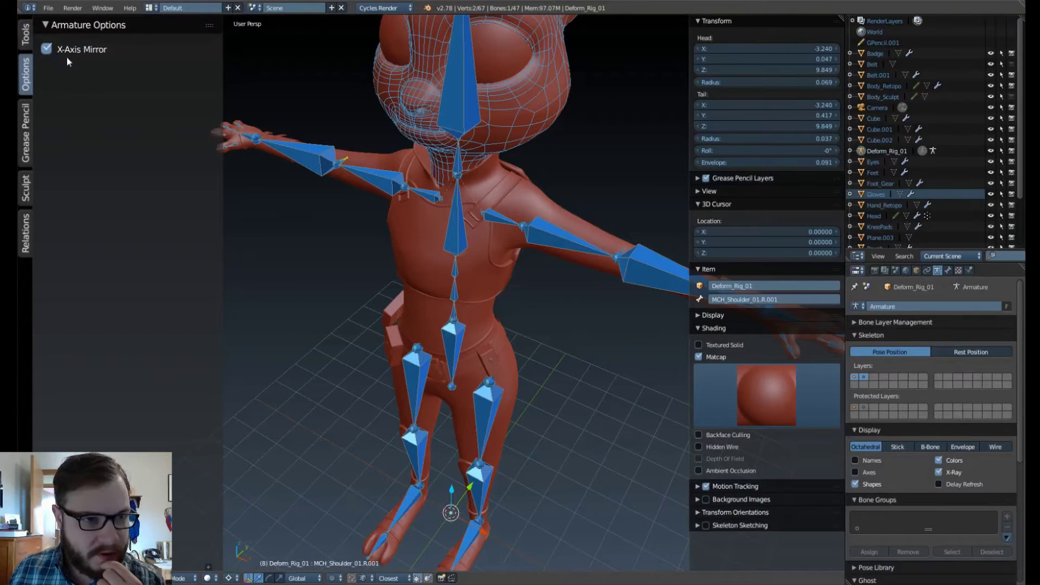
Try moving the left thigh bone to test X-axis mirroring, and compare the left and right thigh bone names.
right_click(483, 439)
key("g")
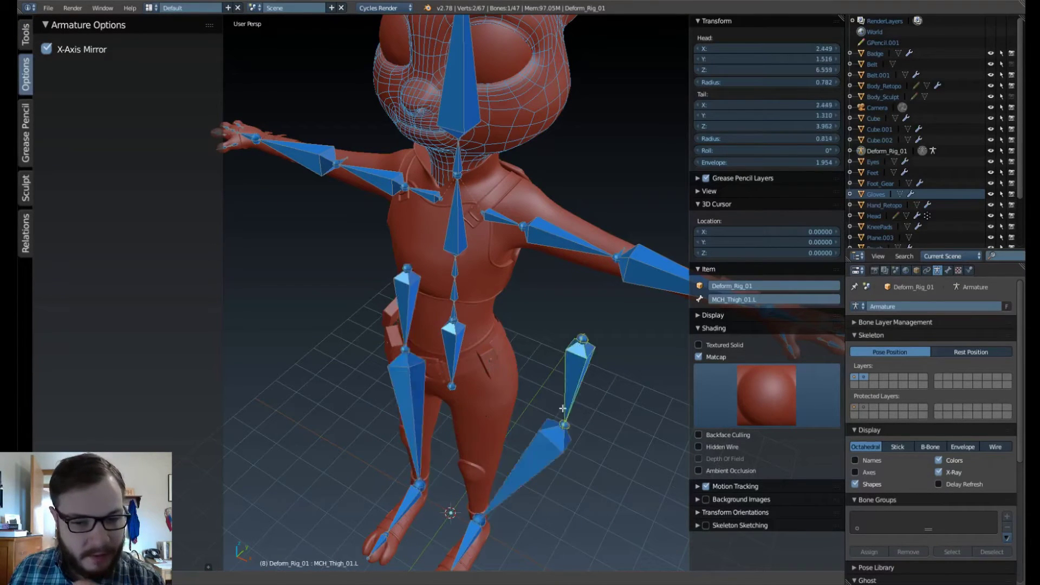
right_click(475, 410)
right_click(420, 402)
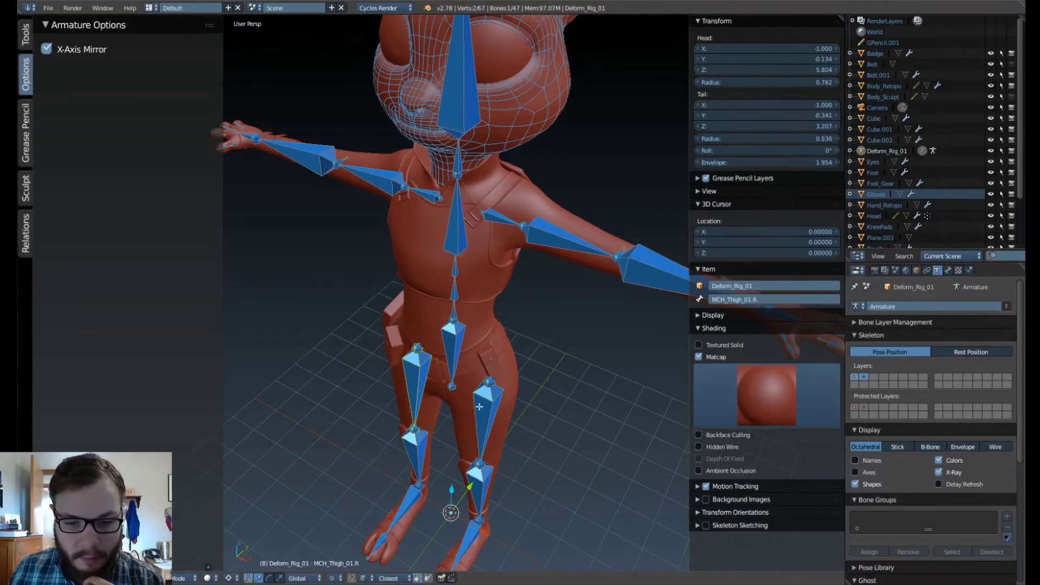
right_click(414, 387)
right_click(484, 405)
right_click(424, 399)
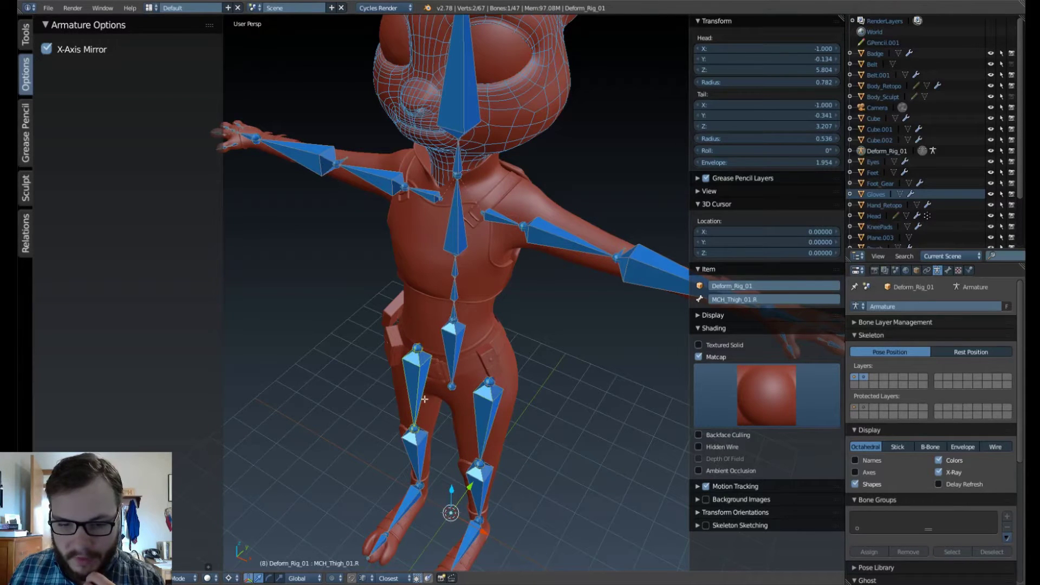
right_click(487, 405)
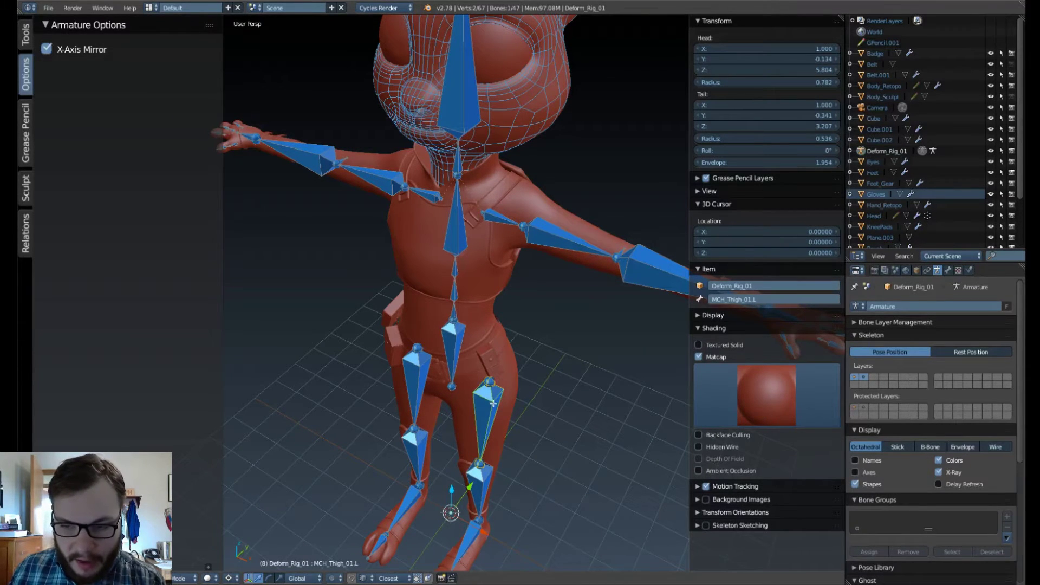
key("g")
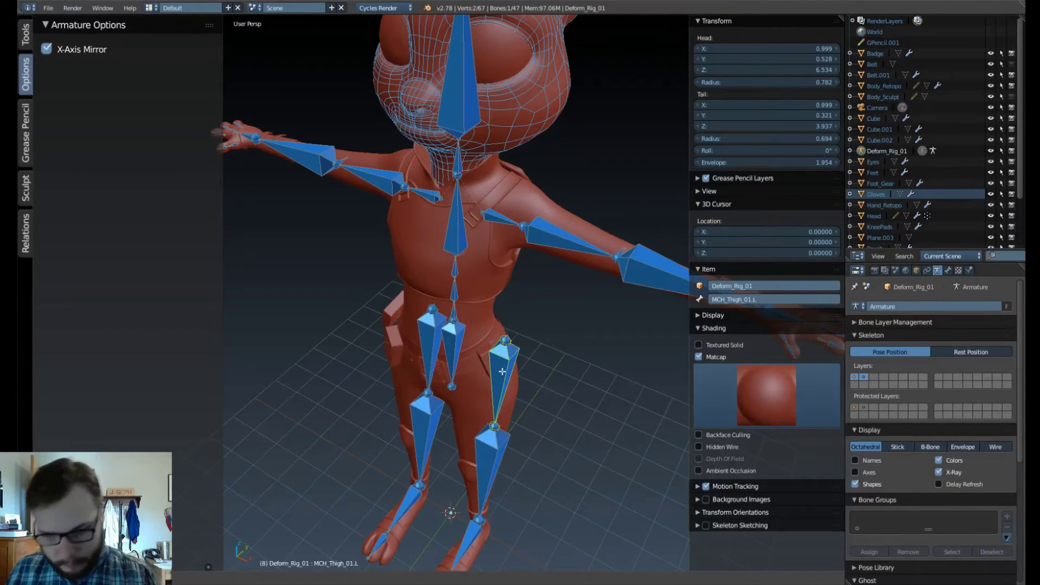
right_click(489, 354)
Try moving the left thigh bone's hip joint to test mirroring on a single joint.
middle_click_drag(444, 337, 460, 355)
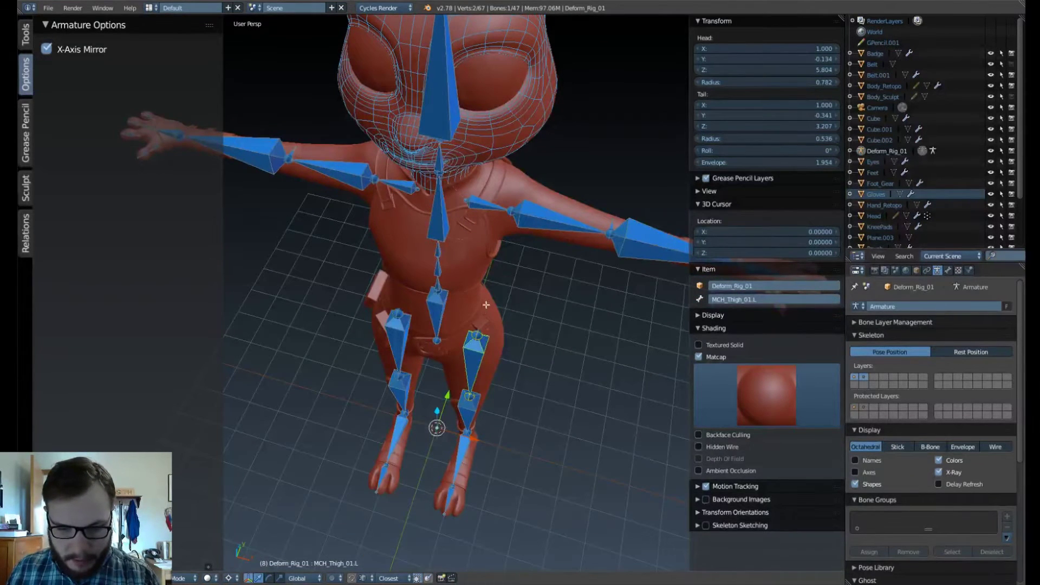
right_click(478, 334)
key("g")
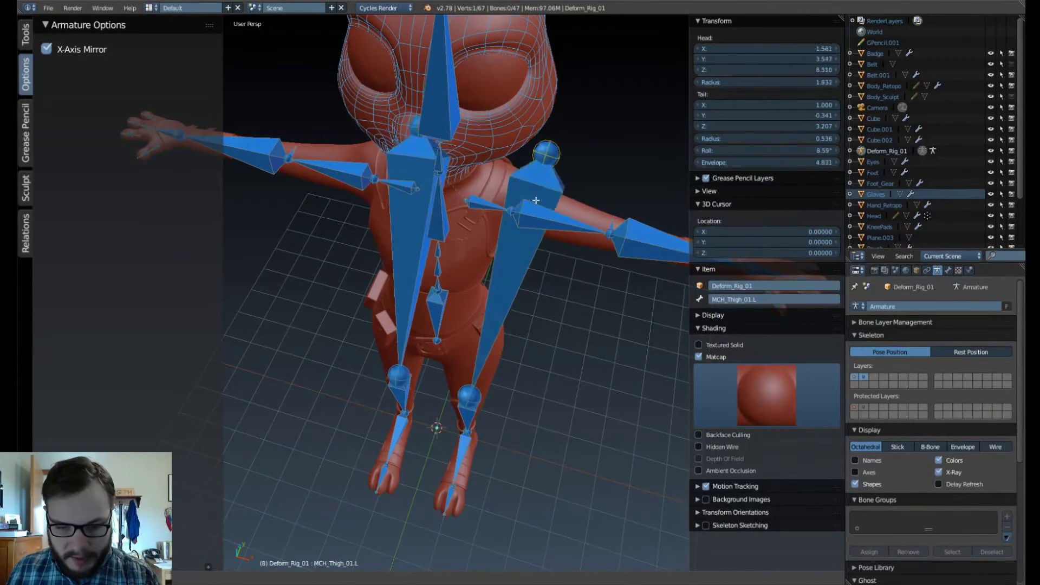
right_click(493, 352)
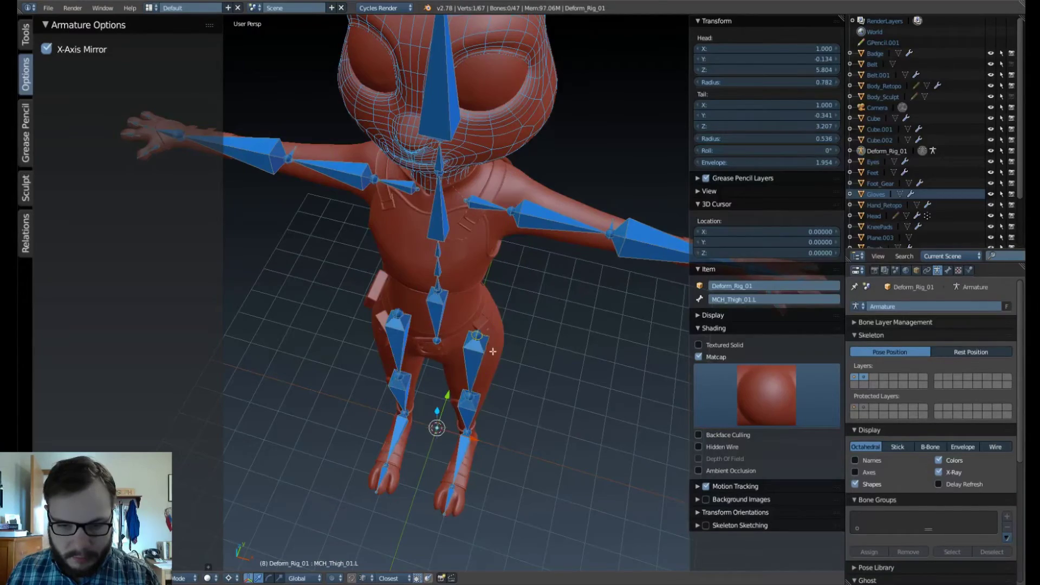
Compare the names of the left and right elbow bones by selecting each of them in turn.
middle_click_drag(493, 352, 351, 339)
right_click(360, 329)
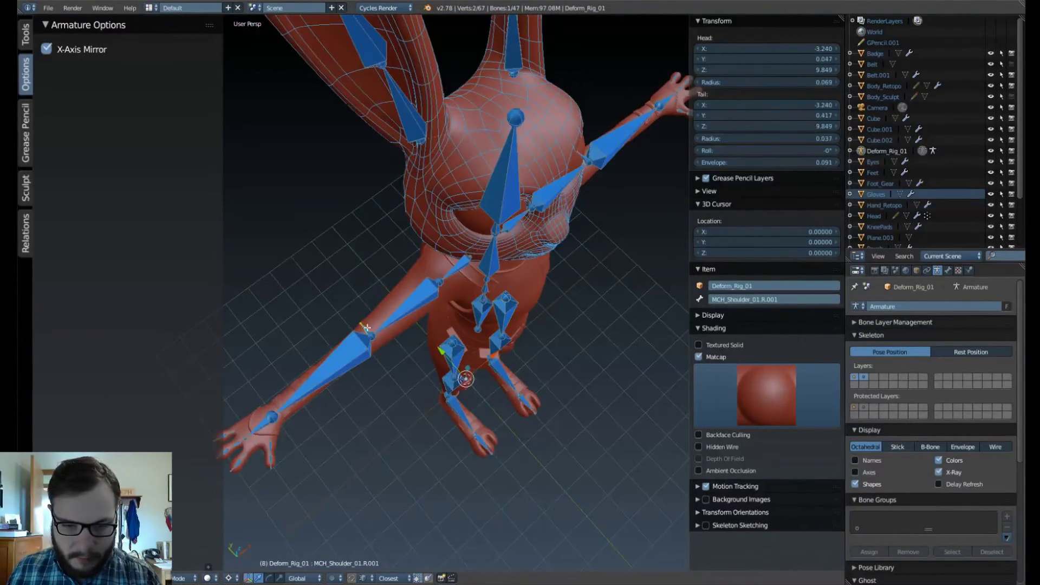
scroll(360, 325, "up", 4)
middle_click_drag(361, 313, 566, 346)
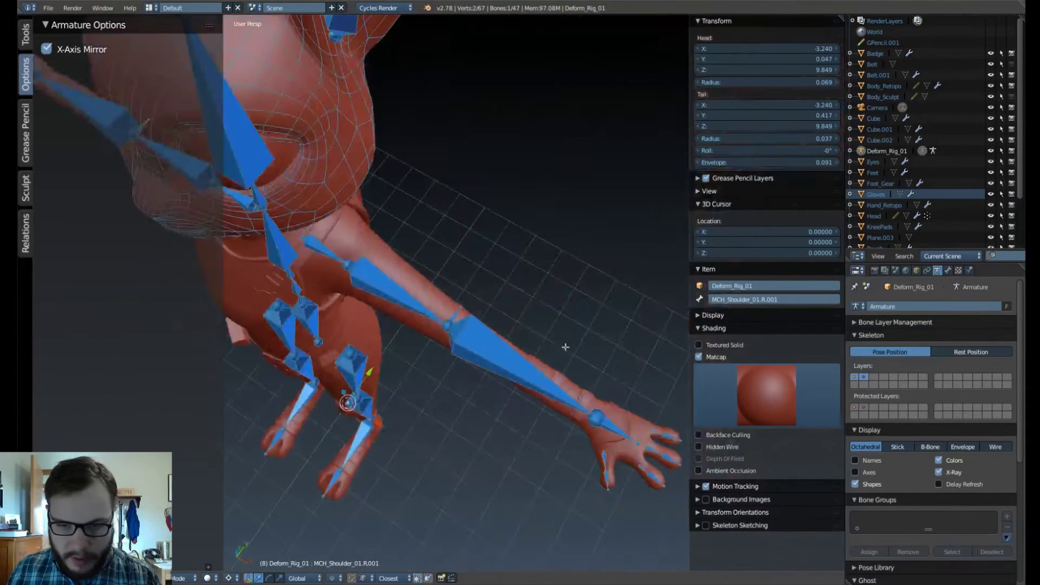
right_click(459, 311)
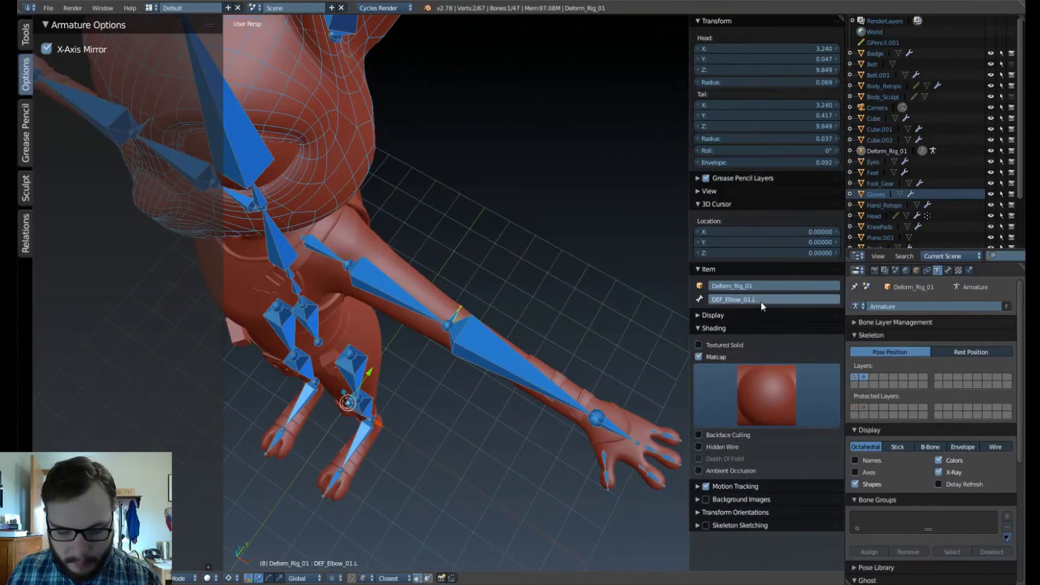
middle_click_drag(326, 212, 491, 273, "shift")
right_click(402, 218)
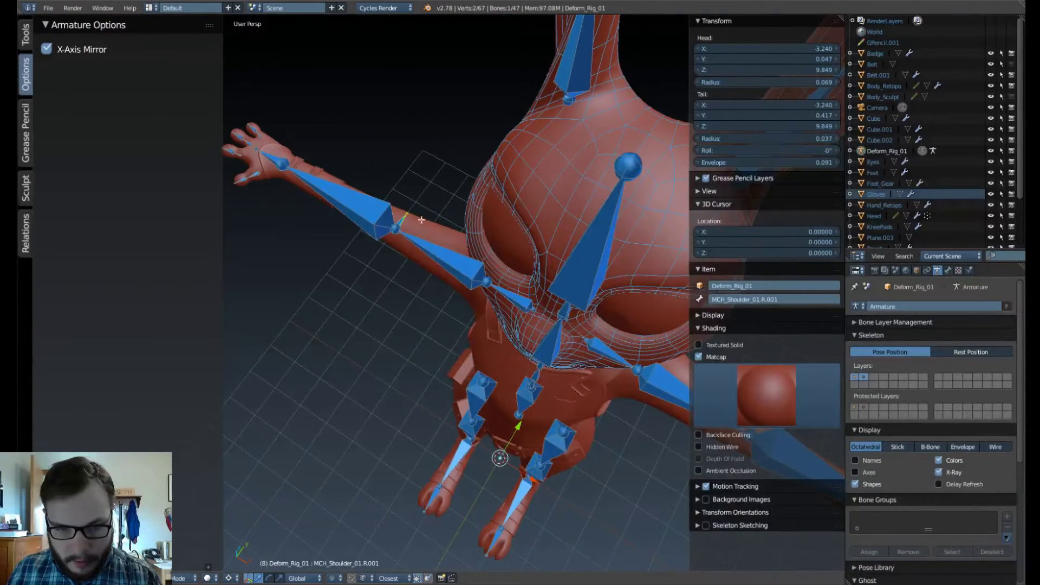
middle_click_drag(496, 310, 445, 312, "shift")
scroll(446, 313, "down", 1)
middle_click_drag(533, 303, 484, 293, "shift")
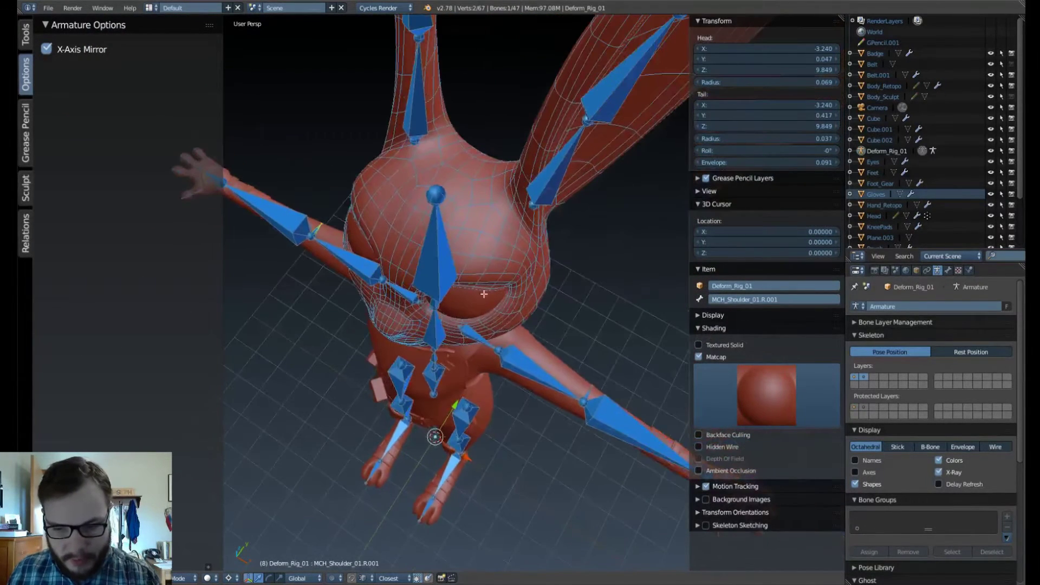
Try moving the tip of the left elbow bone to test whether the right one mirrors it.
right_click(590, 381)
key("g")
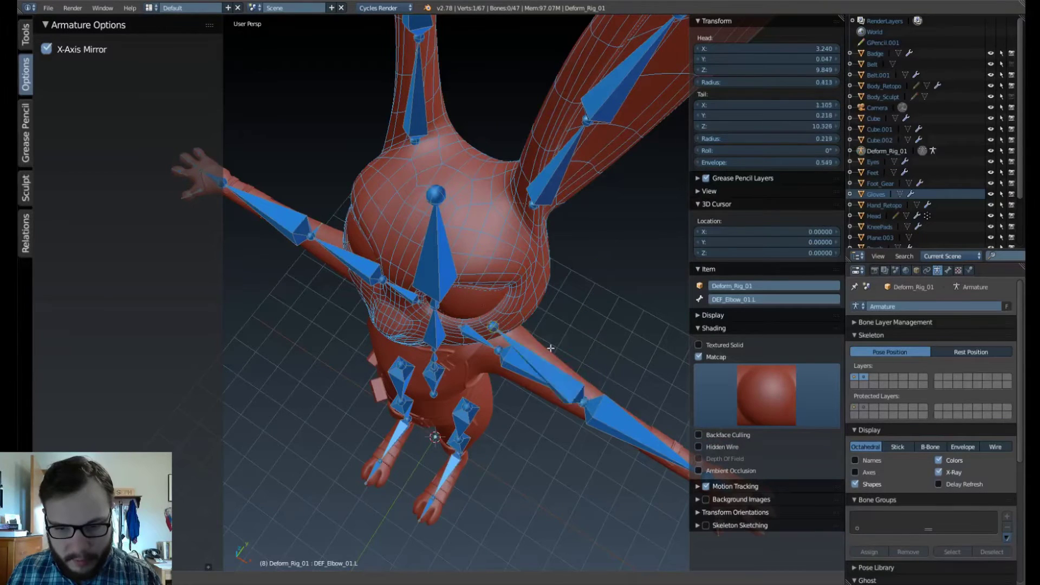
right_click(550, 348)
Rename the right elbow bone to DEF_Elbow_01 with the right-side suffix and test mirroring by moving the left elbow bone's tip.
right_click(322, 226)
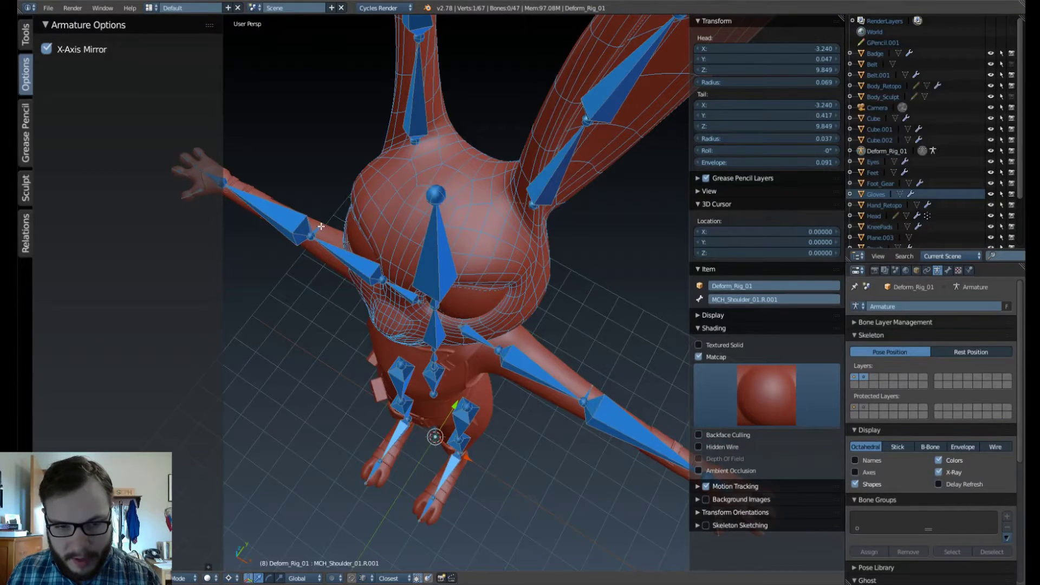
left_click(754, 300)
type("DEF_Elbow_01.L")
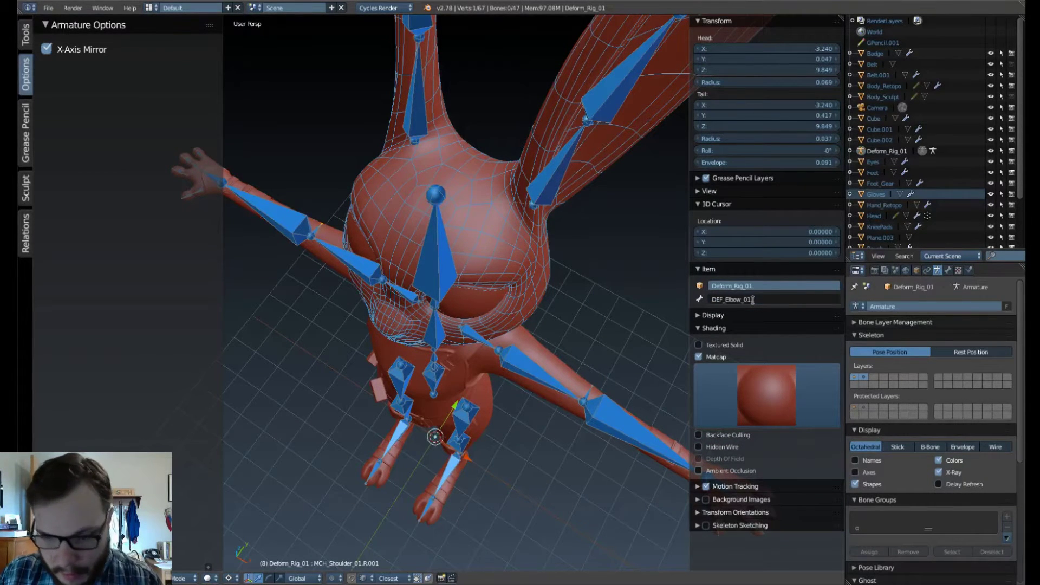
key("Return")
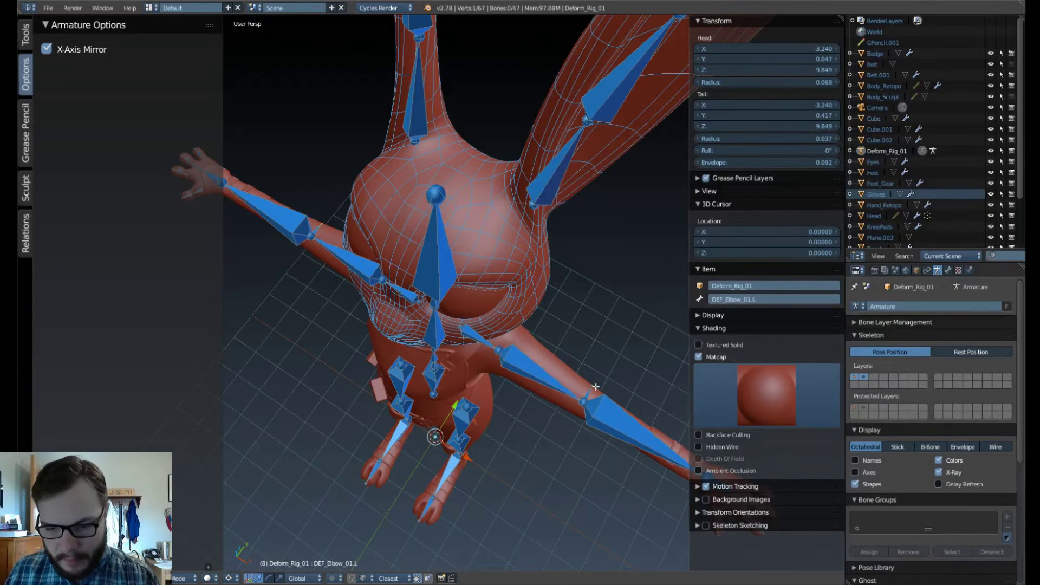
key("g")
right_click(622, 378)
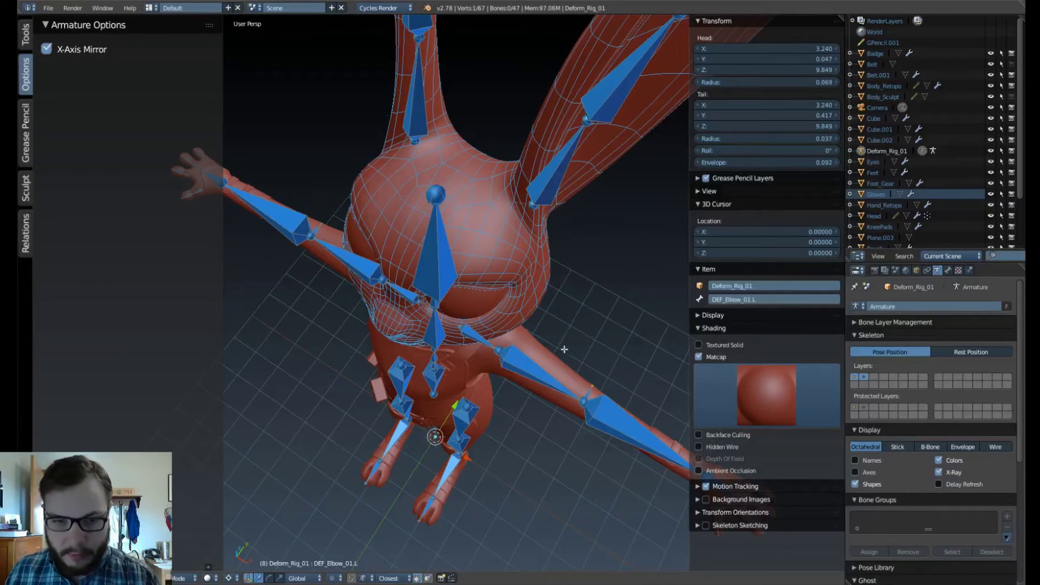
From the right view, extrude a short bone about 0.40 units long along negative Y from the left knee joint towards the kneepad.
right_click(461, 440)
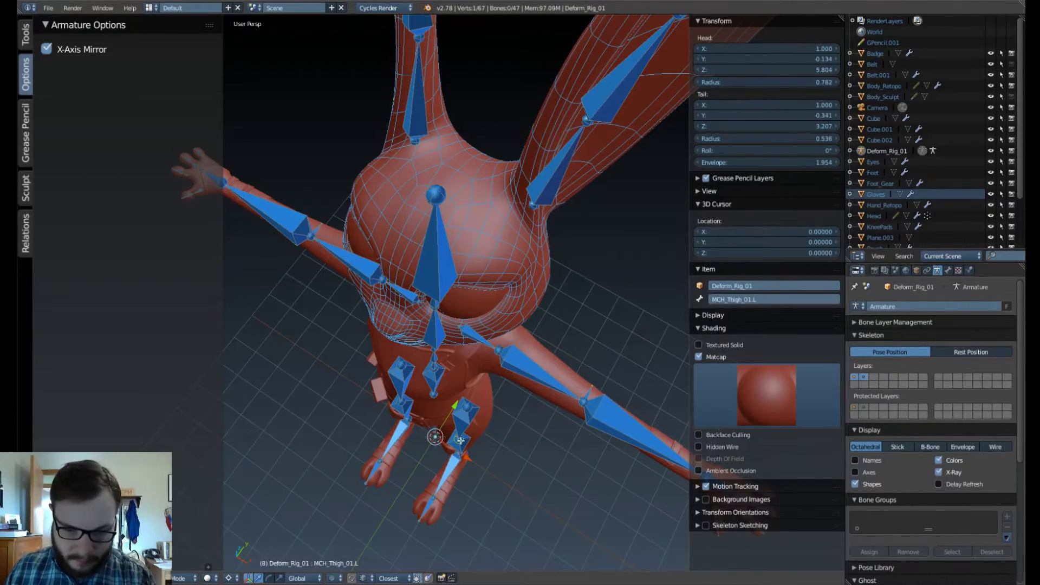
key("KP_3")
middle_click_drag(465, 366, 443, 84, "shift")
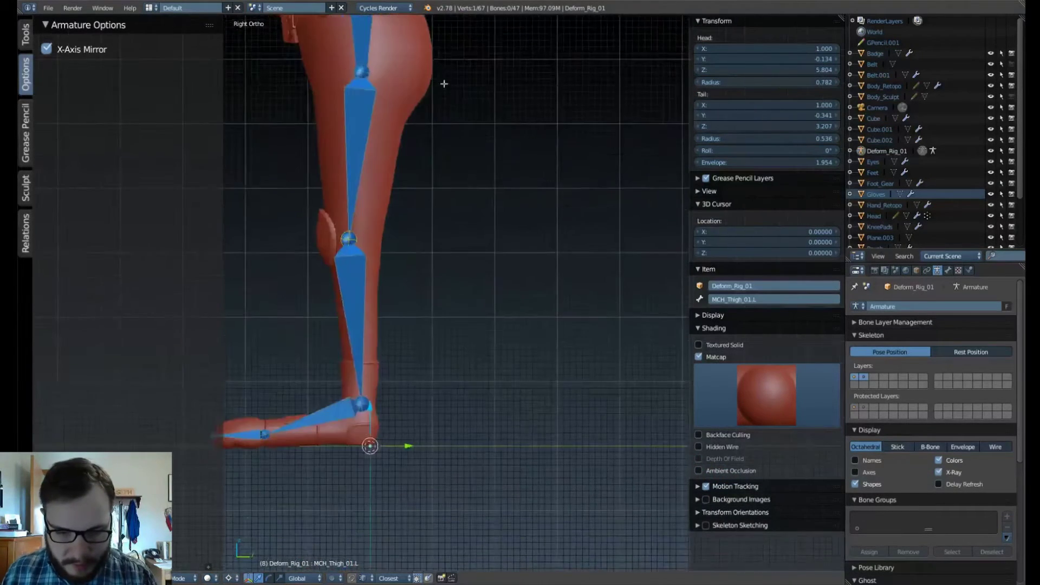
scroll(513, 253, "up", 8)
middle_click_drag(447, 220, 531, 285, "shift")
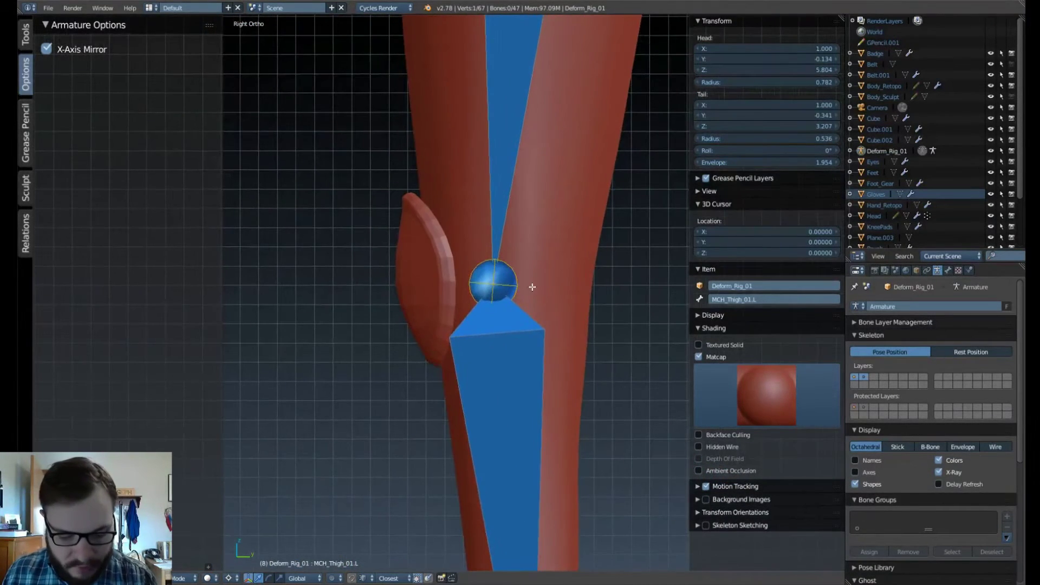
key("e")
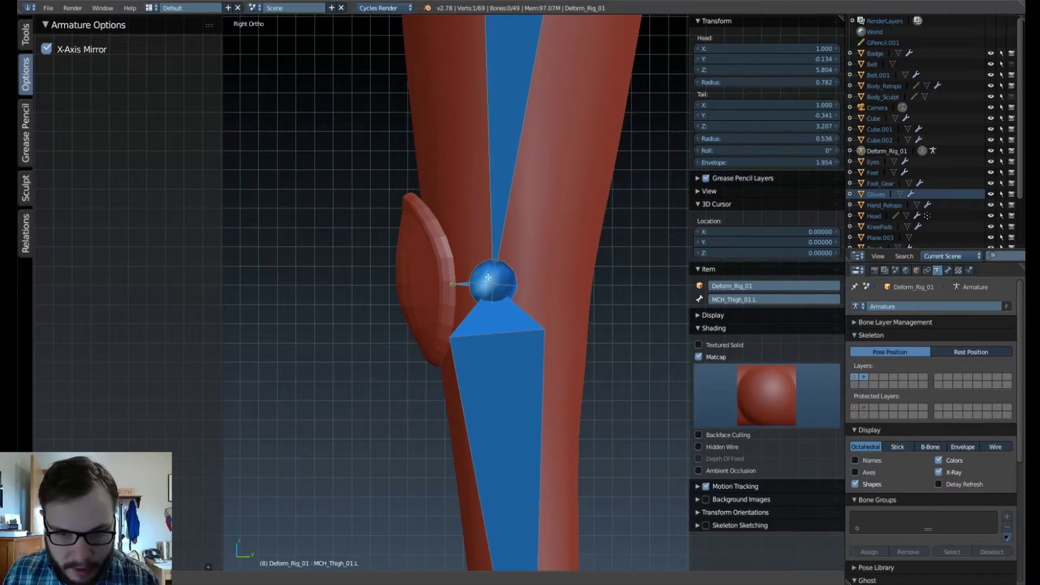
left_click(457, 274)
Rename the new left knee bone to DEF_Knee_01.L.
left_click(764, 299)
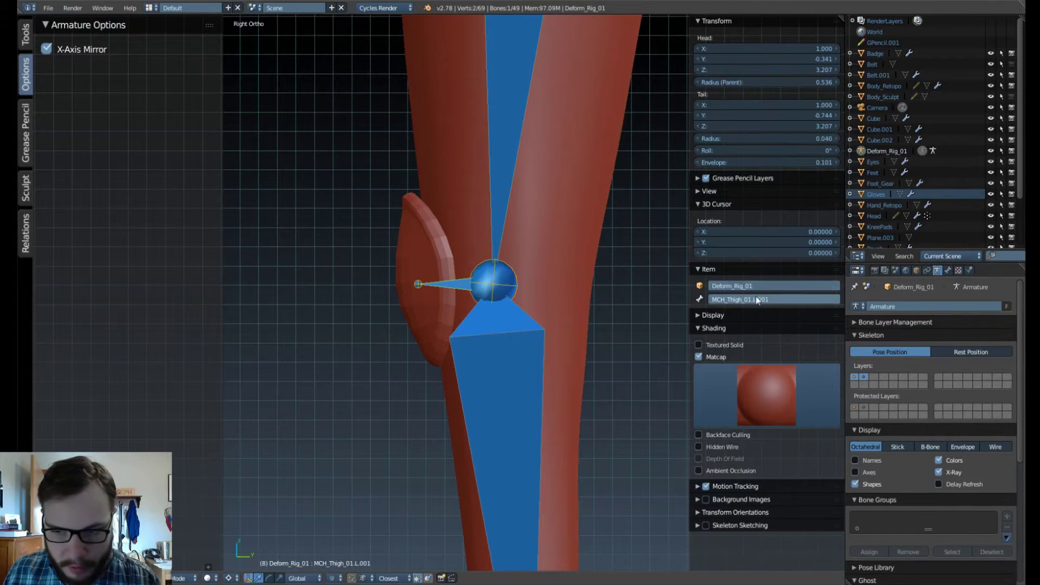
left_click(782, 297)
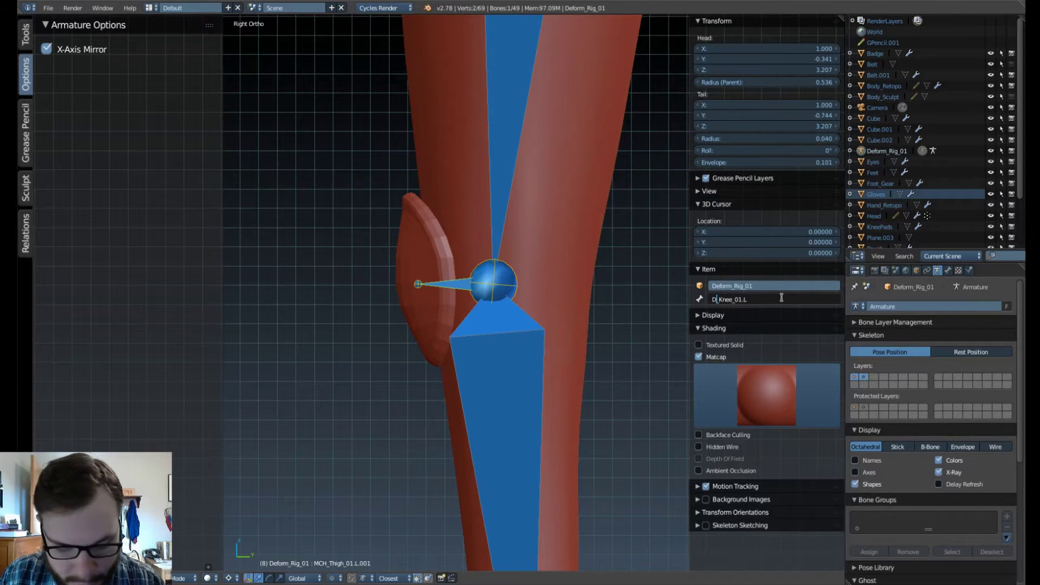
key("Return")
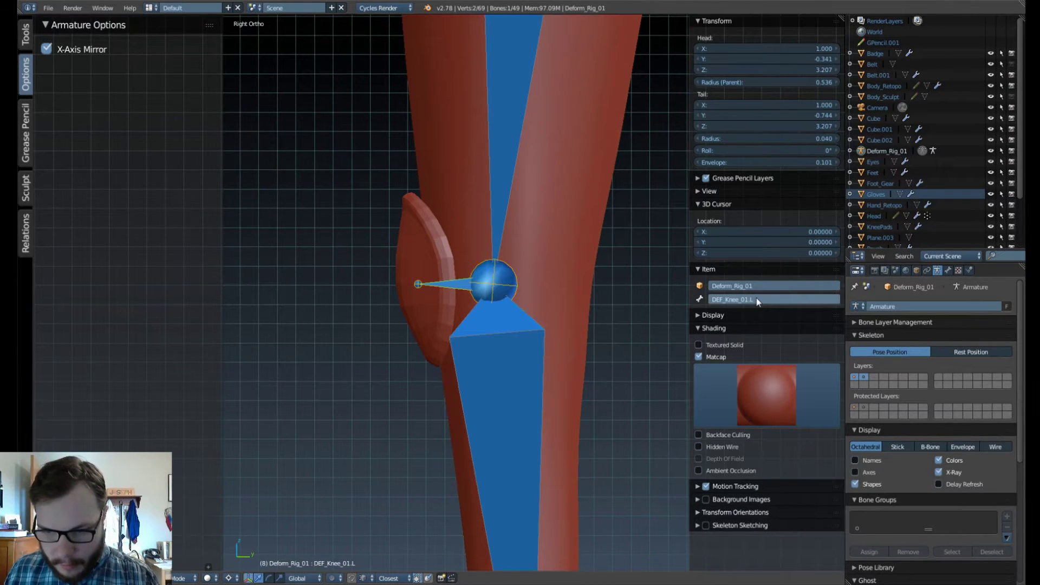
Rename the mirrored bone at the right knee to DEF_Knee_01.R.
middle_click_drag(398, 261, 453, 282)
right_click(436, 276)
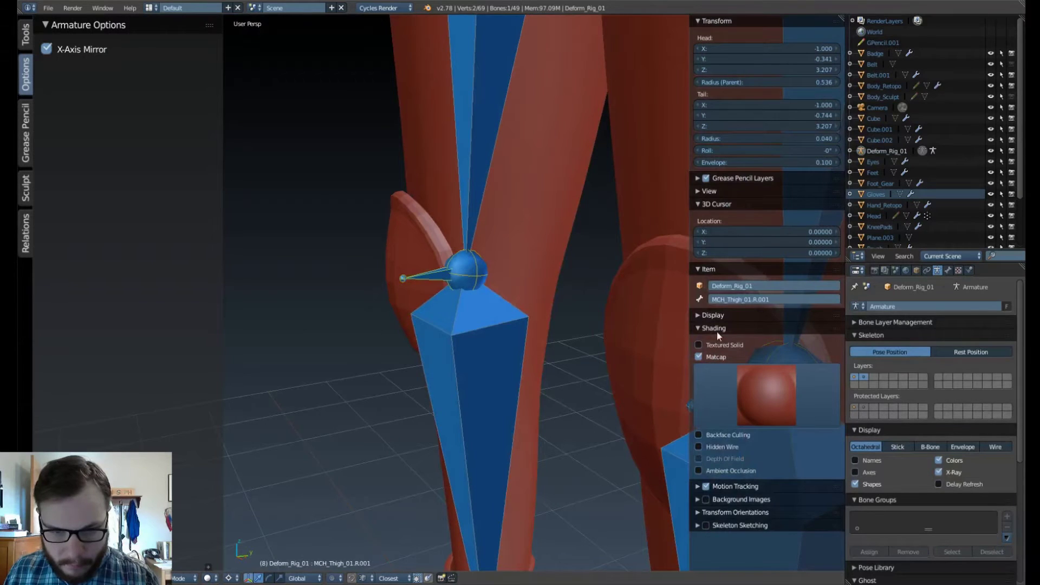
left_click(740, 301)
type("DEF_Knee_01.L")
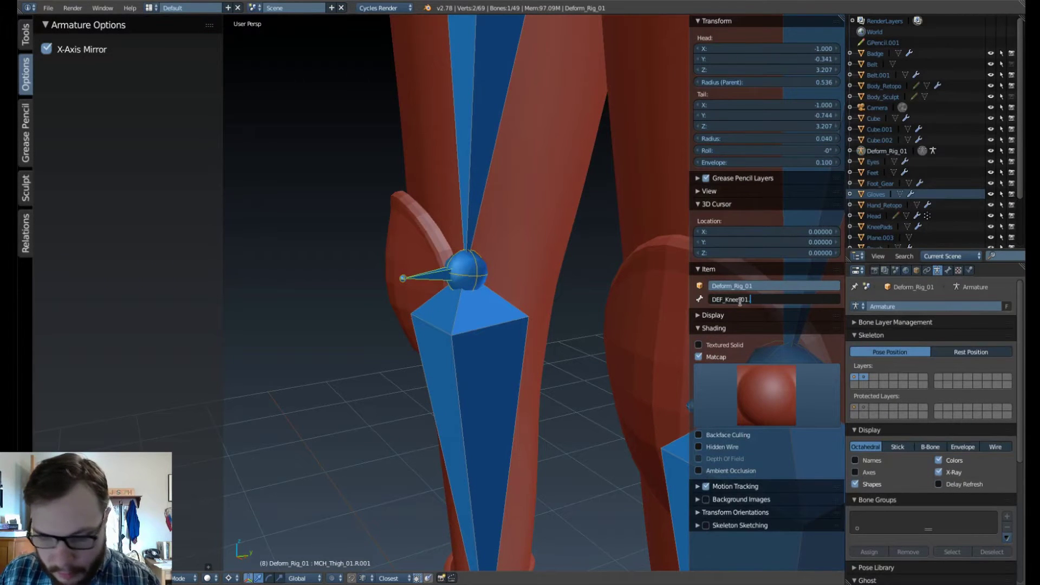
key("Return")
Try moving the tip of the right knee bone to test whether the left one mirrors it.
scroll(548, 302, "down", 4)
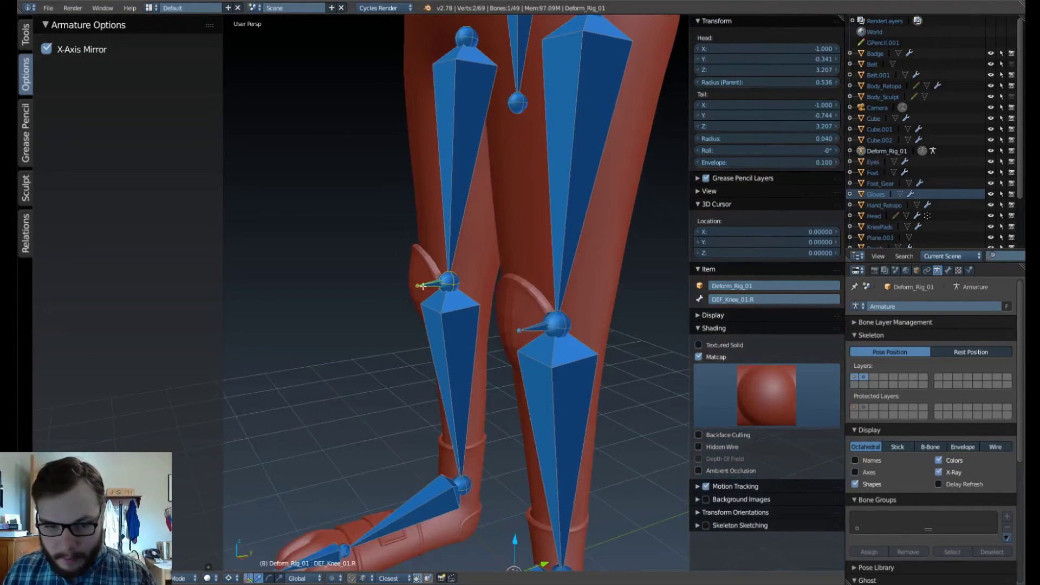
key("g")
left_click(389, 264)
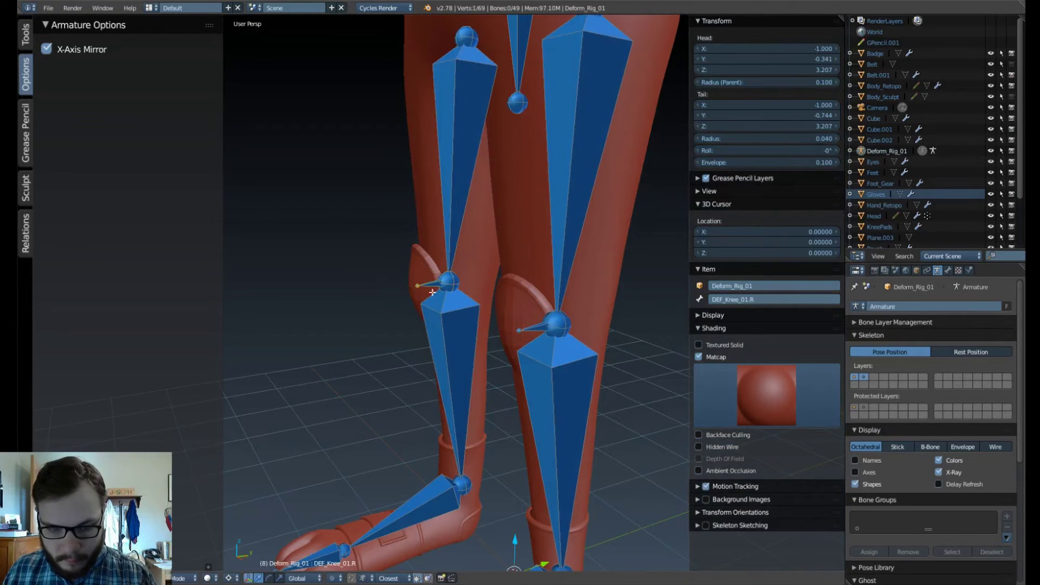
key("g")
right_click(234, 249)
From the right view, extrude a bone about 1.14 units long along positive Y from the left hip joint towards the buttock.
scroll(505, 189, "down", 3)
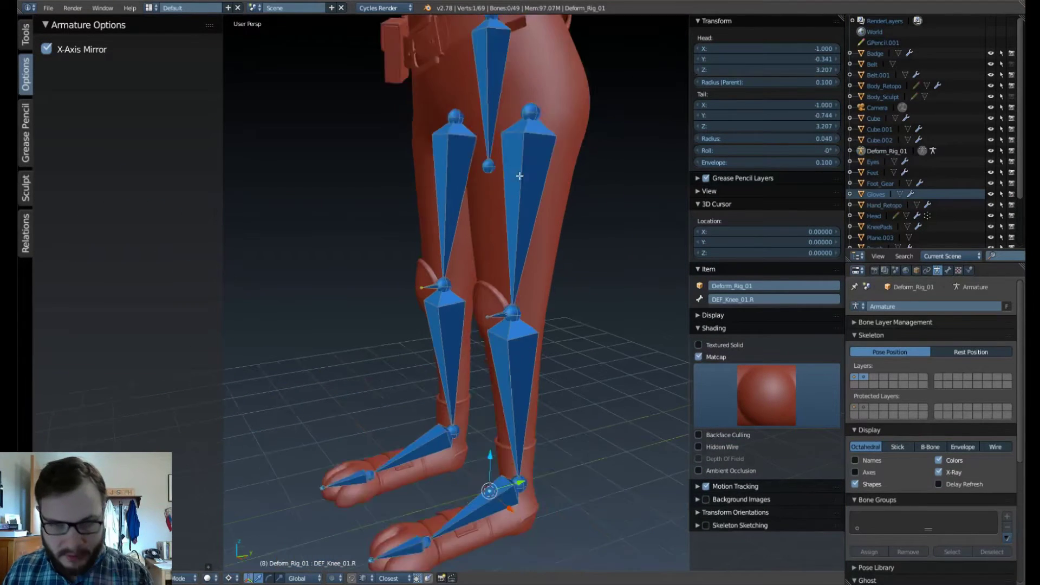
middle_click_drag(518, 174, 389, 407)
key("KP_3")
right_click(445, 193)
scroll(471, 191, "up", 2)
scroll(446, 330, "up", 2)
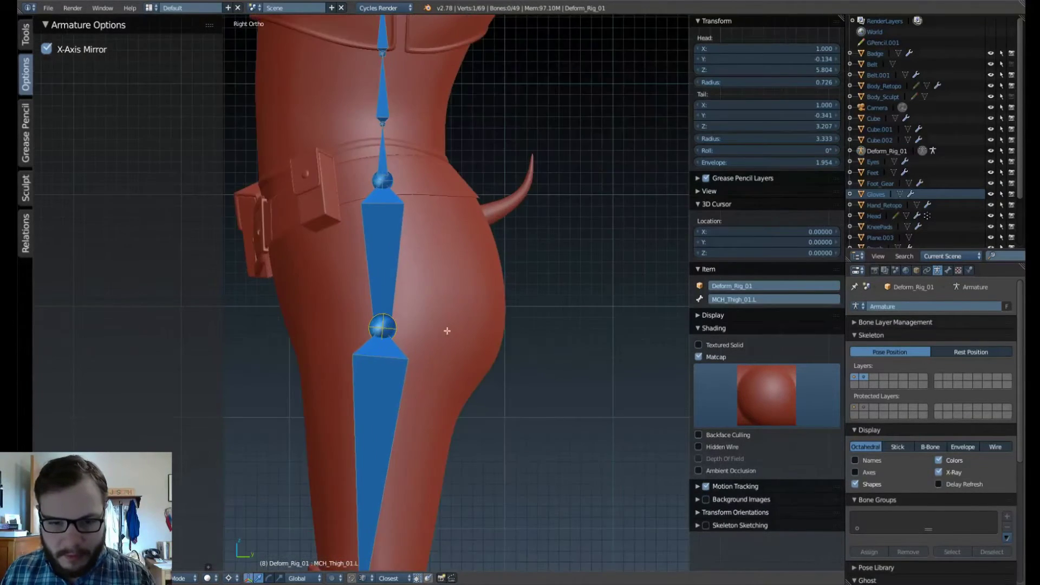
middle_click_drag(446, 330, 420, 309, "shift")
key("KP_3")
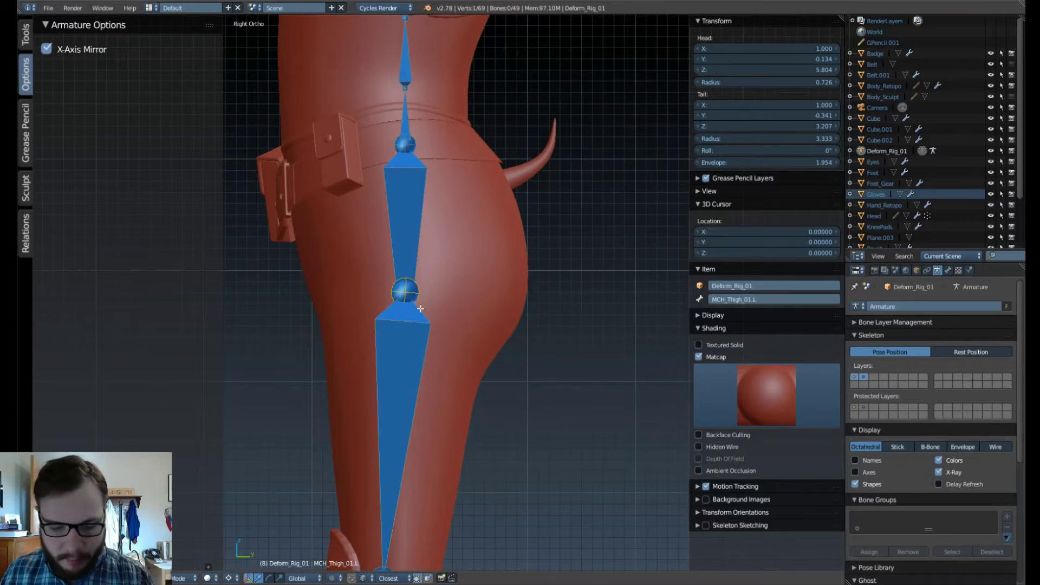
key("e")
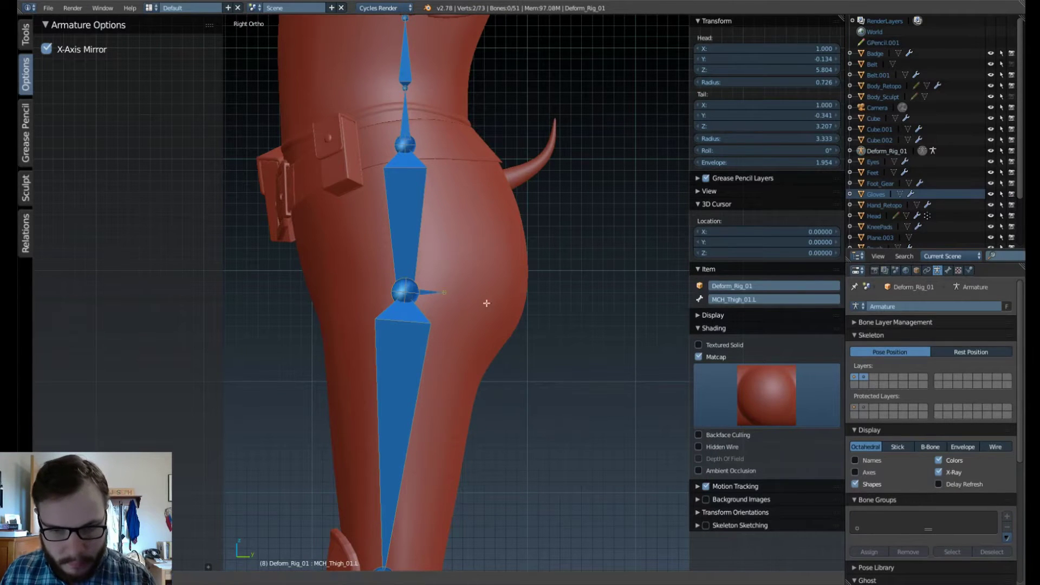
left_click(553, 306)
Try moving the new left buttock bone inward along X to about 0.77 and undo the move.
middle_click_drag(539, 279, 474, 320)
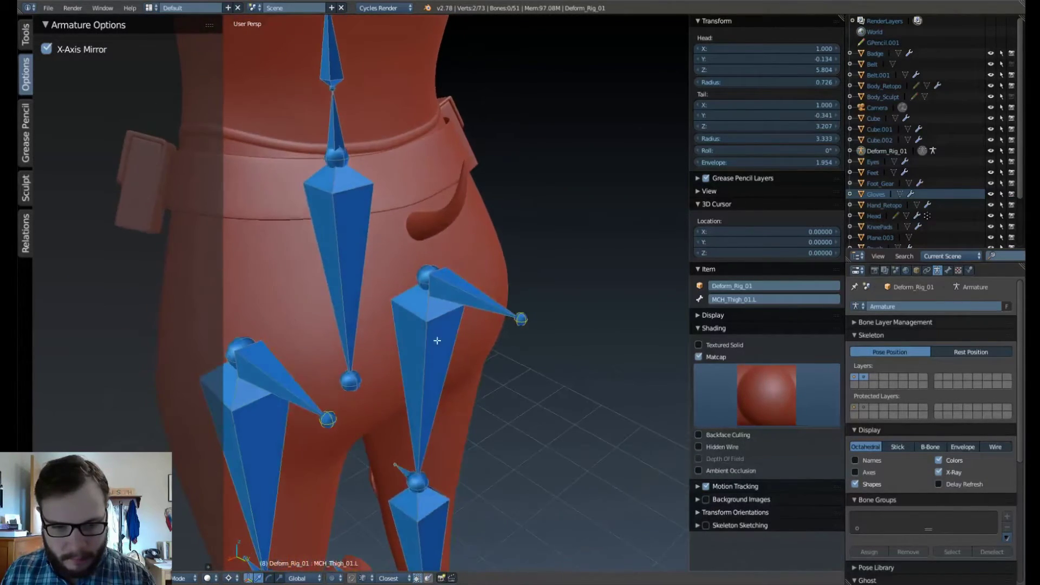
middle_click_drag(379, 347, 404, 297, "shift")
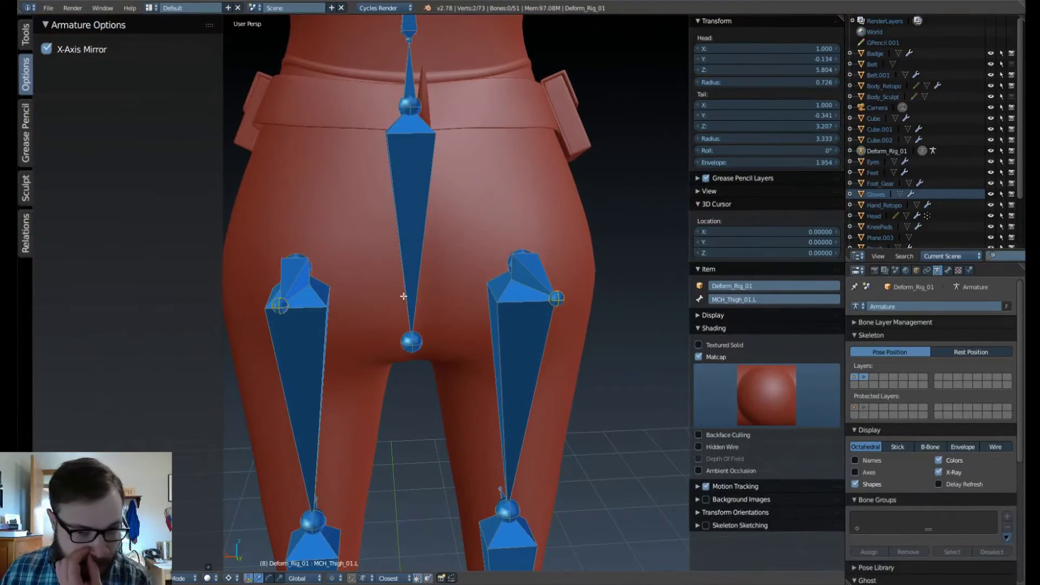
right_click(291, 294)
middle_click_drag(311, 299, 275, 321)
right_click(269, 321)
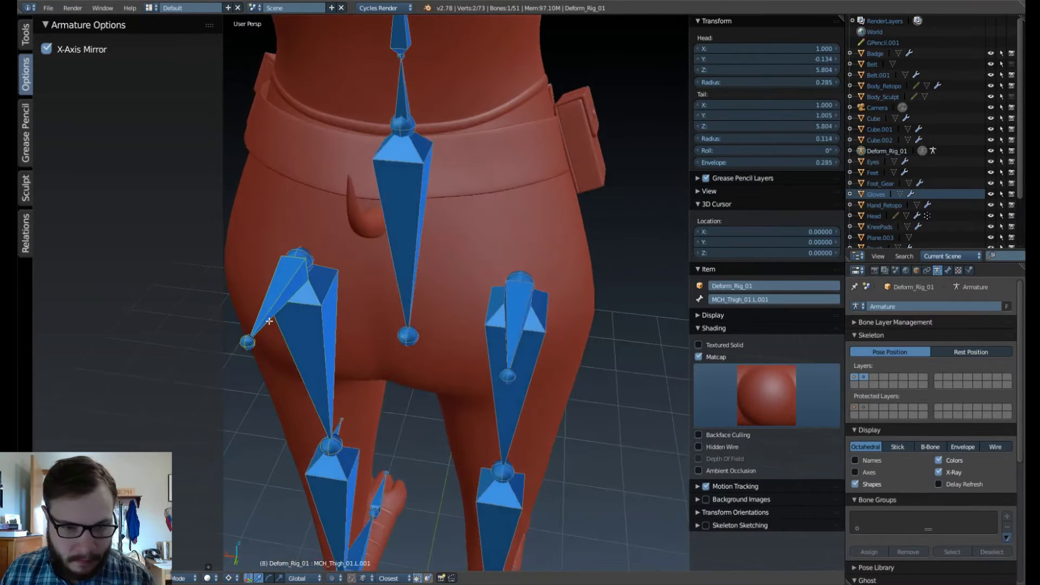
key("s")
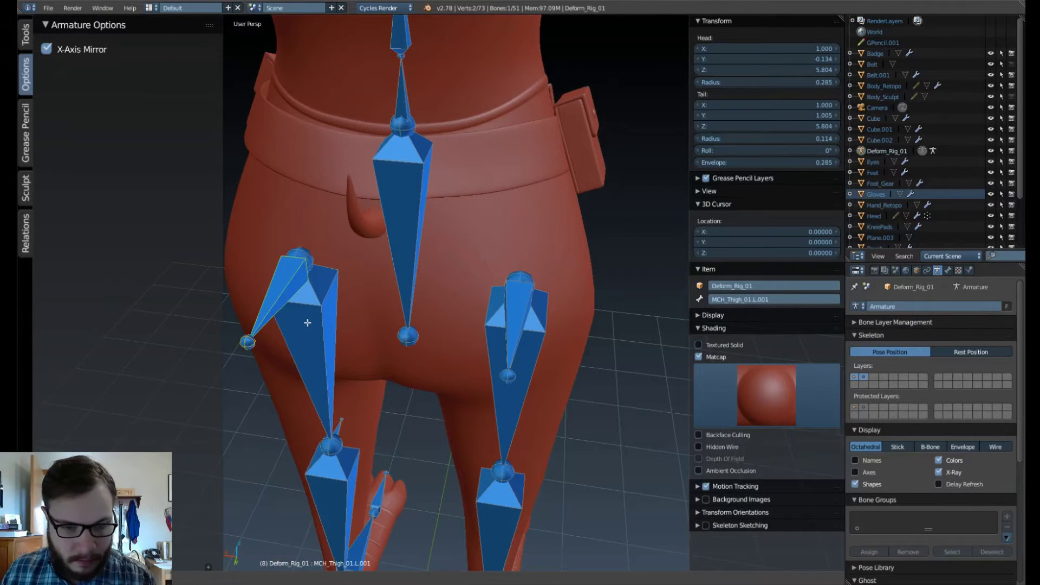
key("x")
left_click(312, 325)
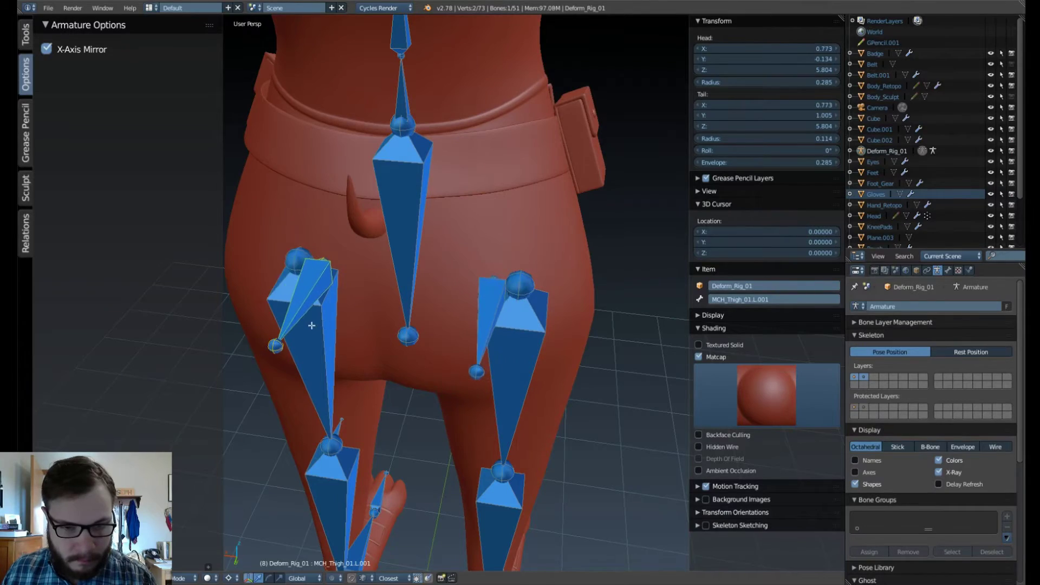
middle_click_drag(311, 325, 412, 332)
key("ctrl+z")
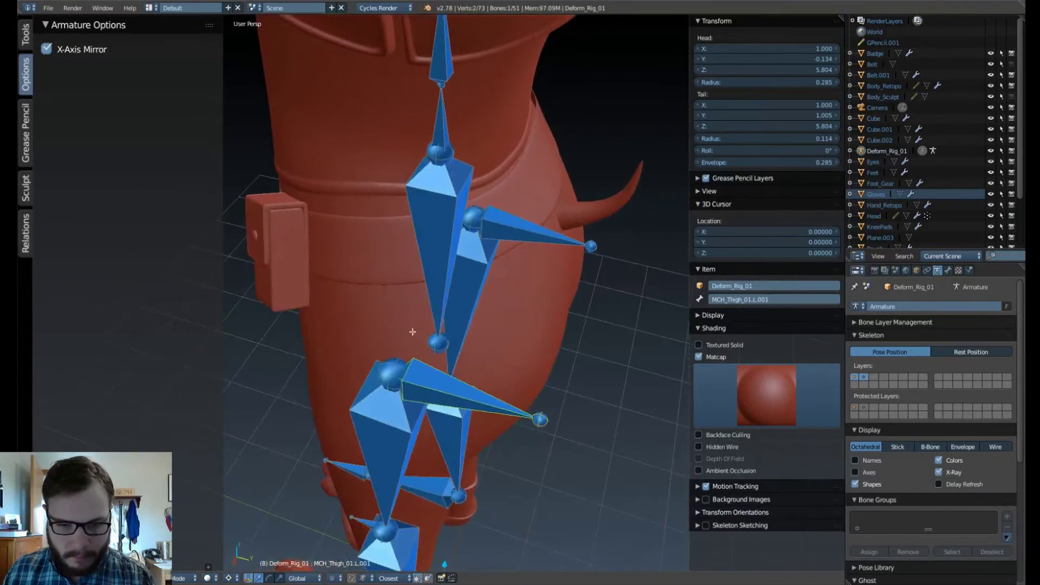
Shorten the left buttock bone by moving its tip along Y to about 0.87.
key("g")
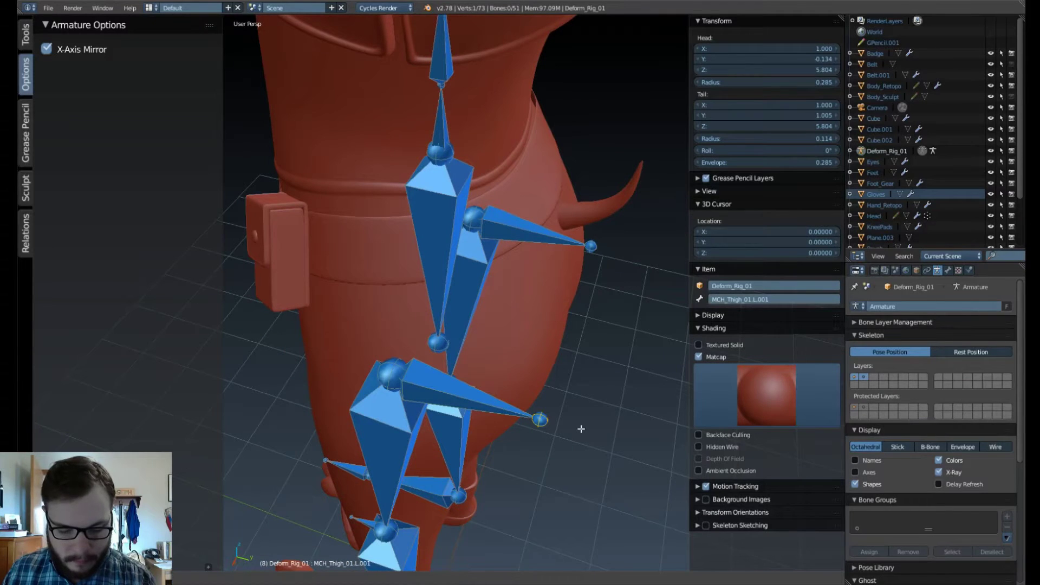
left_click(572, 426)
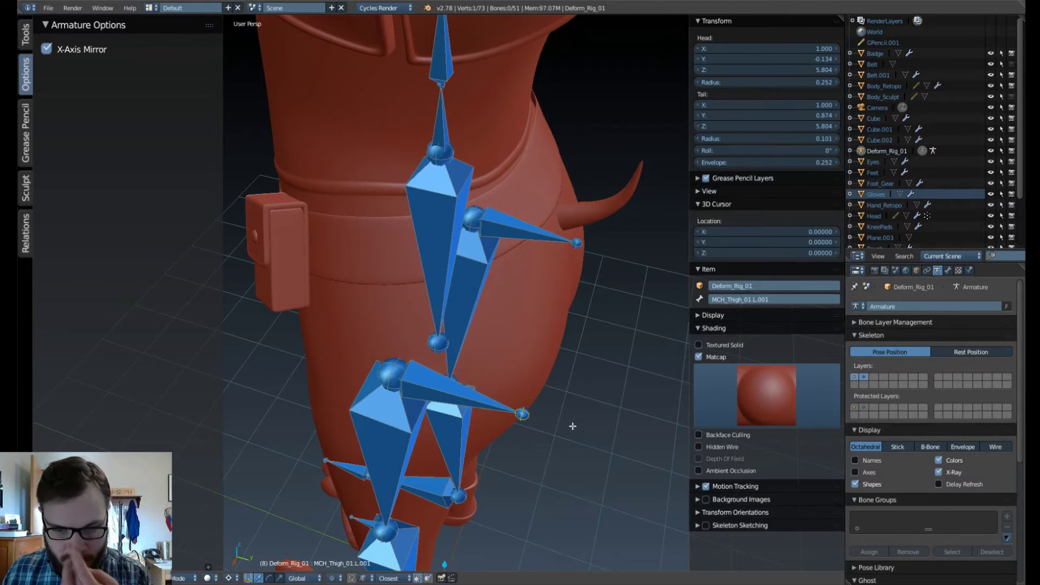
middle_click_drag(554, 403, 434, 372)
Turn off the armature's X-Ray display and check the buttock bone's placement in wireframe and solid shading.
left_click(939, 471)
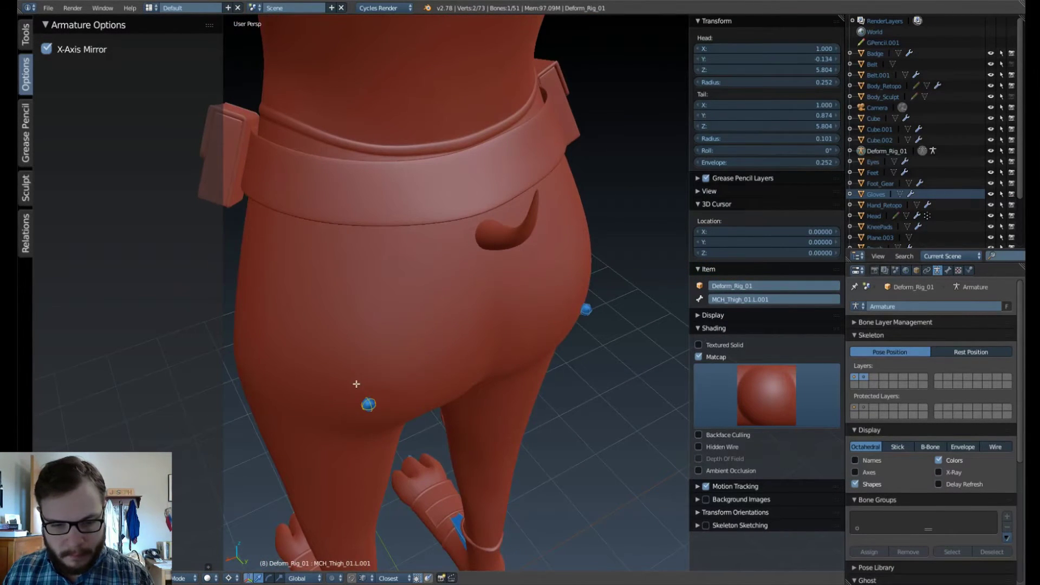
key("z")
left_click(391, 394)
key("z")
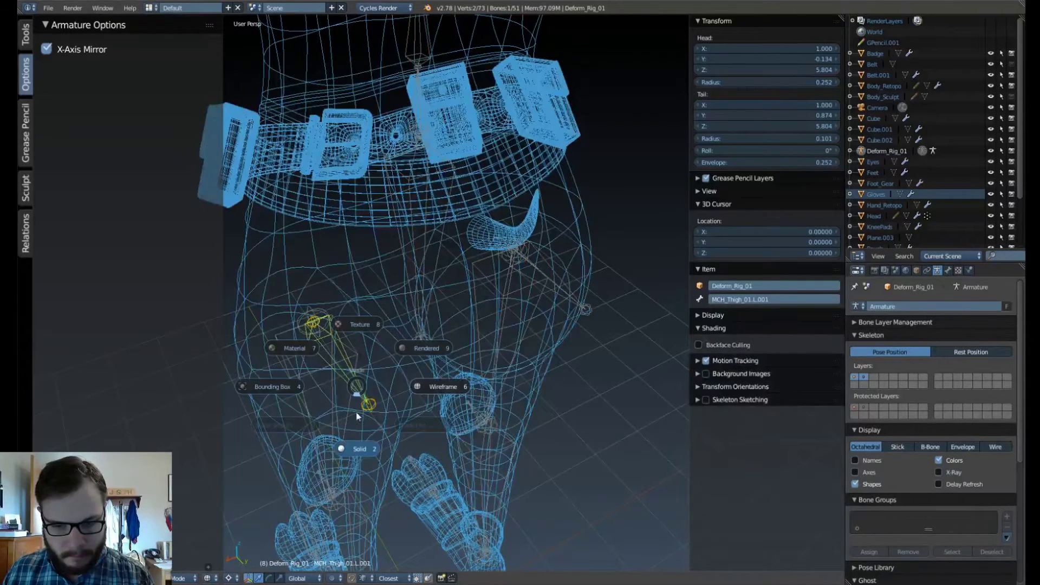
left_click(356, 413)
Move the whole left buttock bone inward along X to about 0.70.
key("g")
key("x")
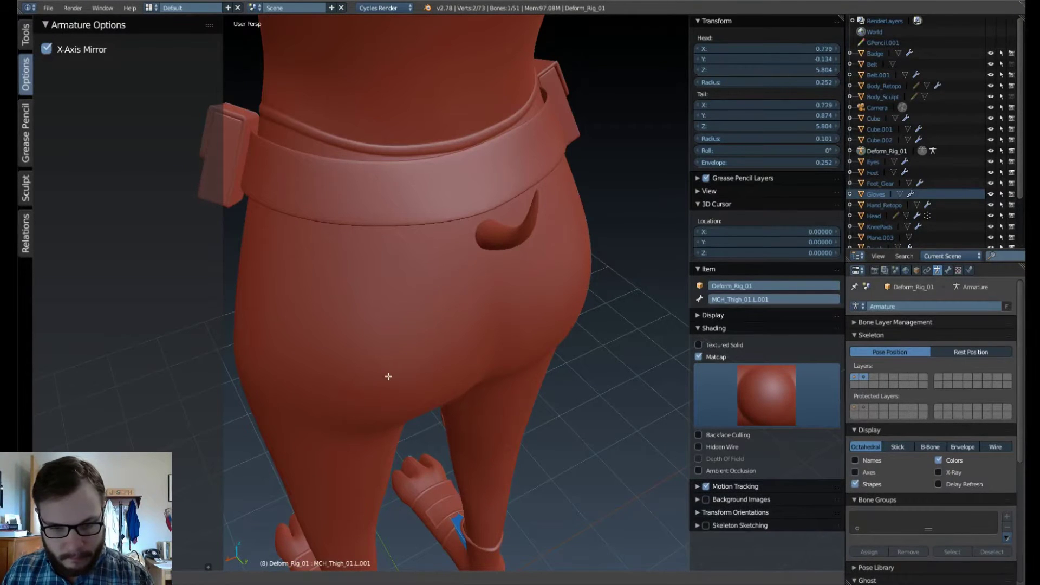
left_click(394, 377)
Select the left buttock bone's tip in wireframe and move it along Y to about 0.94, viewing the result in solid shading.
key("z")
left_click(426, 391)
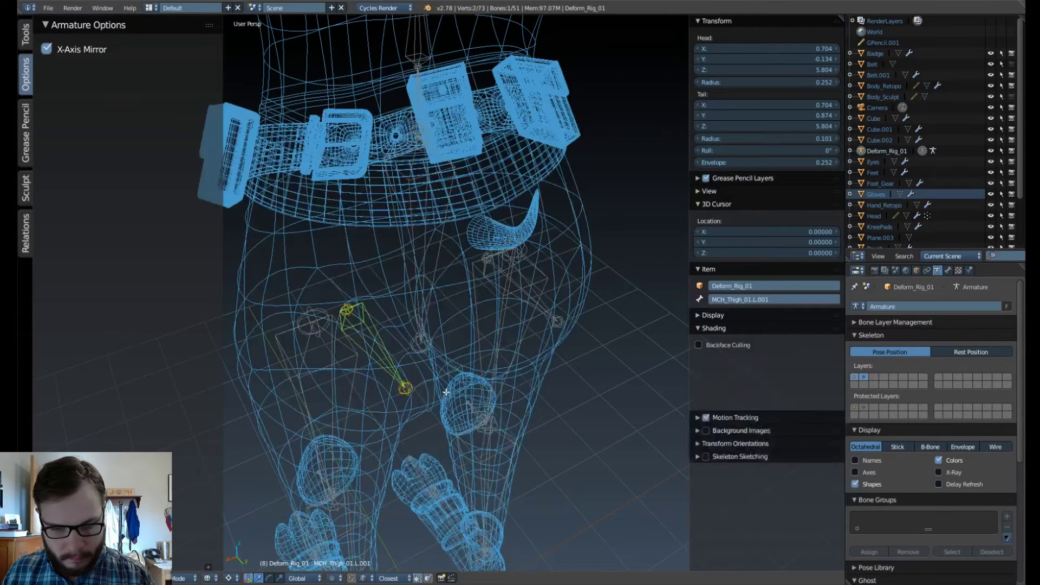
right_click(403, 388)
key("z")
left_click(406, 421)
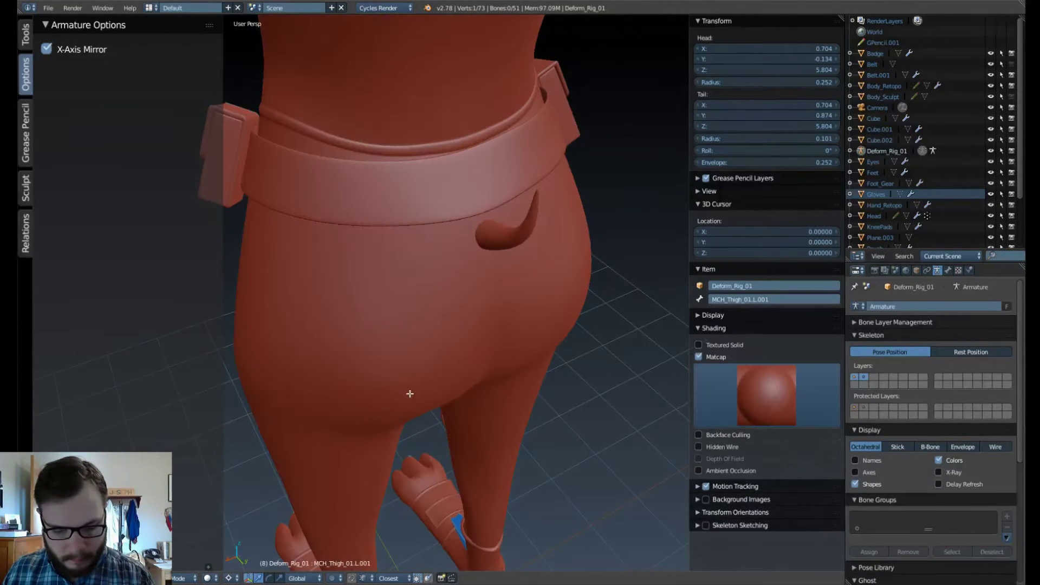
key("g")
key("y")
left_click(414, 396)
middle_click_drag(414, 396, 398, 366)
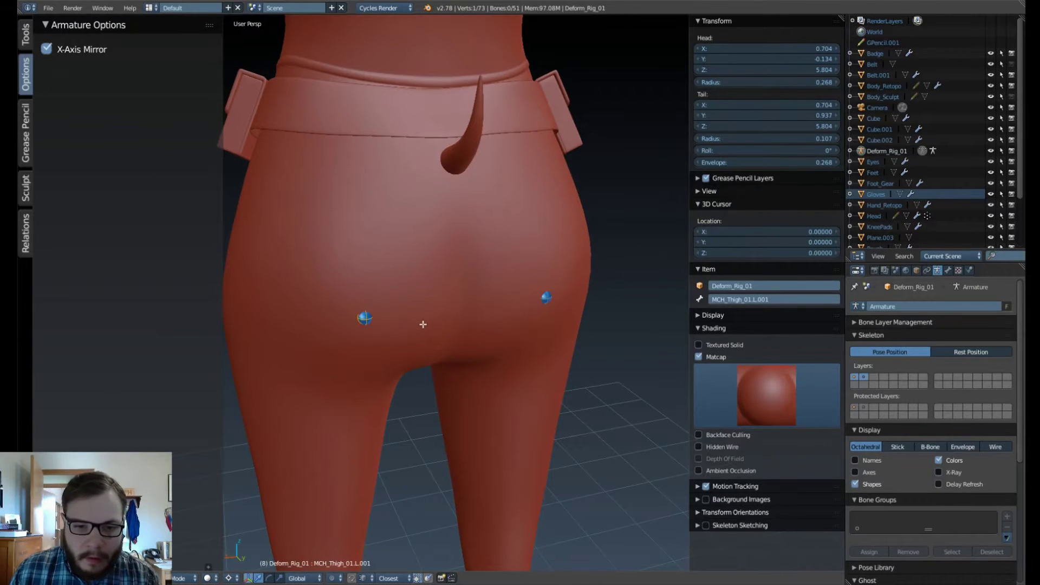
Raise the left buttock bone's tip along Z to about 5.96.
key("g")
key("z")
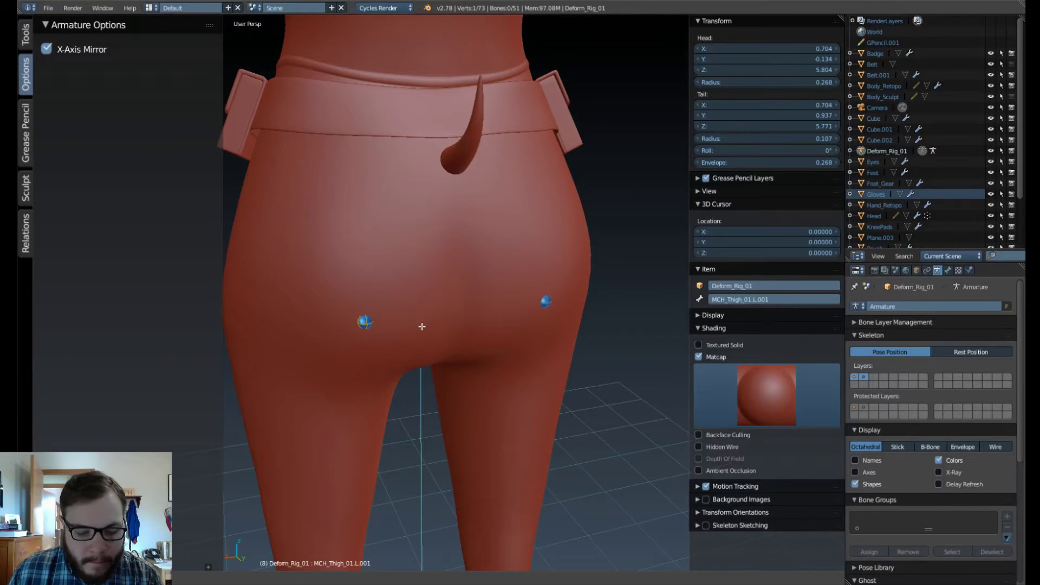
left_click(423, 312)
mouse_move(423, 312)
middle_mouse_down()
mouse_move(385, 302)
mouse_move(488, 329)
mouse_move(504, 360)
mouse_move(466, 347)
mouse_move(465, 316)
mouse_move(492, 357)
middle_mouse_up()
In wireframe shading, select both buttock bones and delete them.
key("z")
middle_click_drag(410, 331, 376, 309)
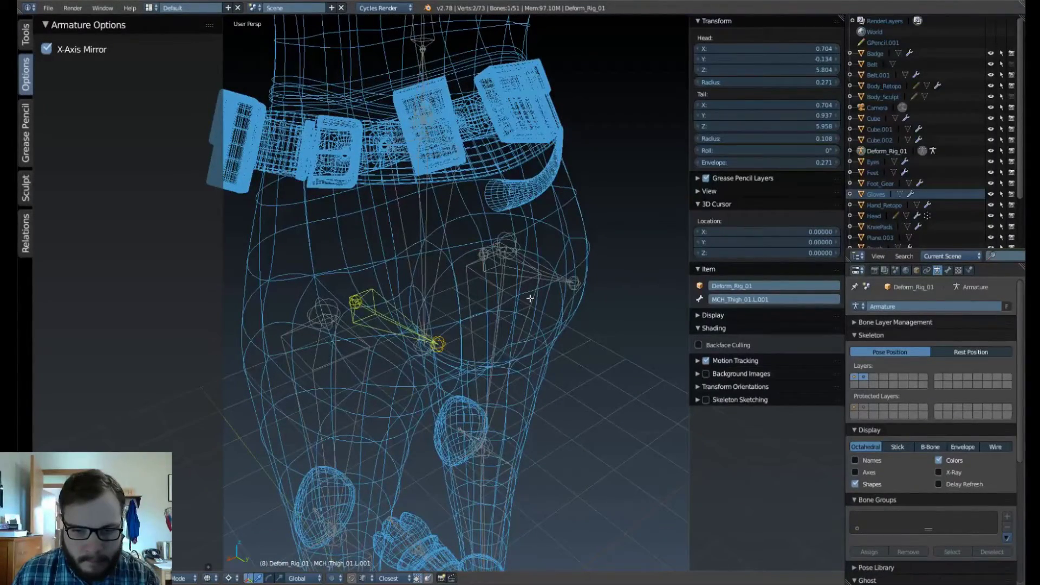
right_click(541, 284, "shift")
middle_click_drag(541, 285, 463, 283)
key("x")
left_click(506, 281)
Extrude a new bone about 0.98 units long along positive Y from the left hip joint, mirrored on the right, and check its placement.
right_click(321, 303)
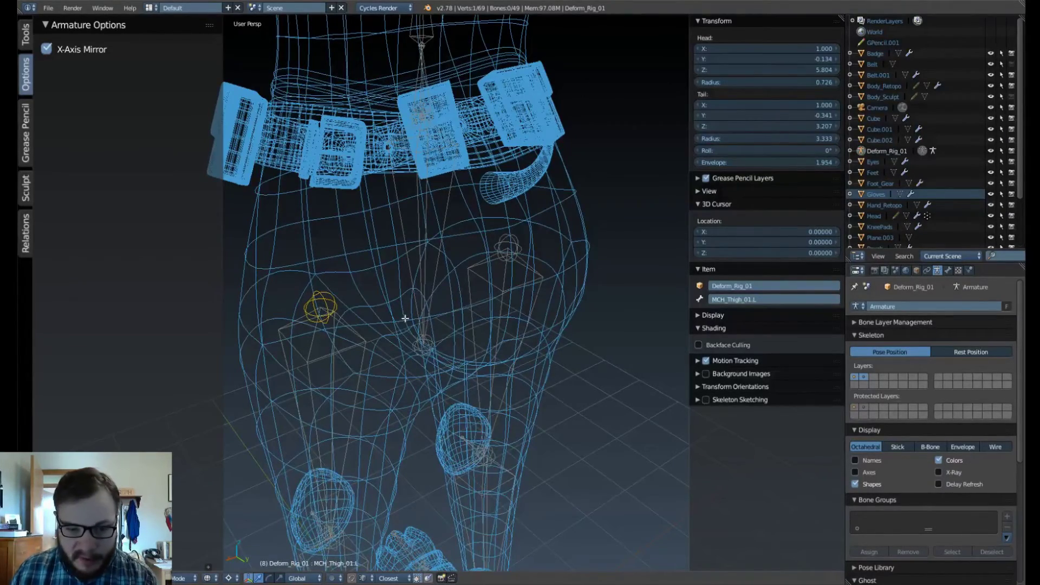
mouse_move(405, 319)
middle_mouse_down()
mouse_move(313, 336)
mouse_move(410, 338)
middle_mouse_up()
key("e")
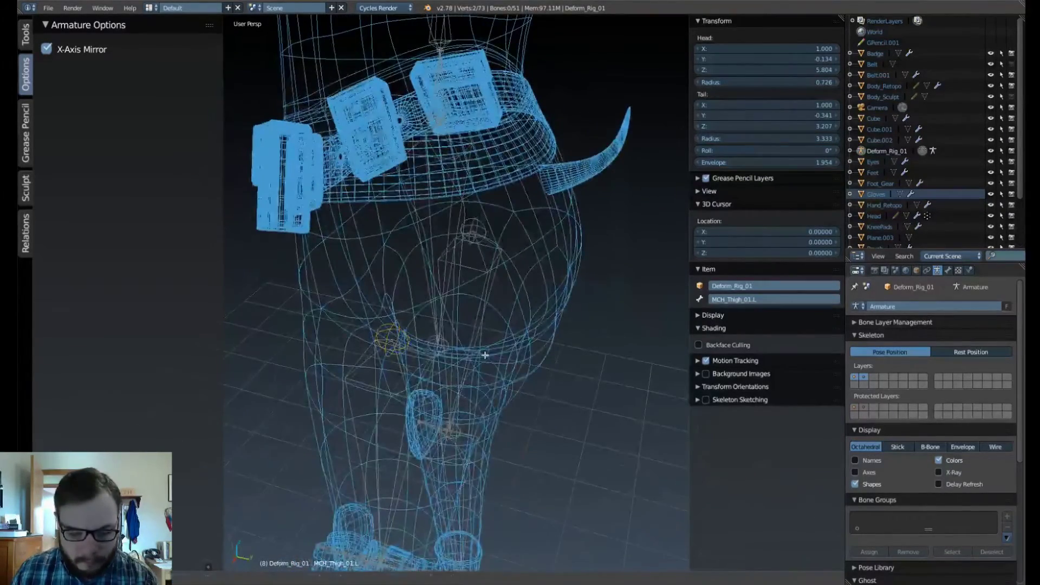
key("y")
left_click(560, 367)
key("z")
mouse_move(560, 401)
middle_mouse_down()
mouse_move(535, 377)
mouse_move(462, 381)
mouse_move(424, 364)
middle_mouse_up()
key("z")
key("z")
Rename the new left buttock bone to DEF_Buttox_01.L.
right_click(357, 374)
middle_click_drag(356, 374, 408, 369)
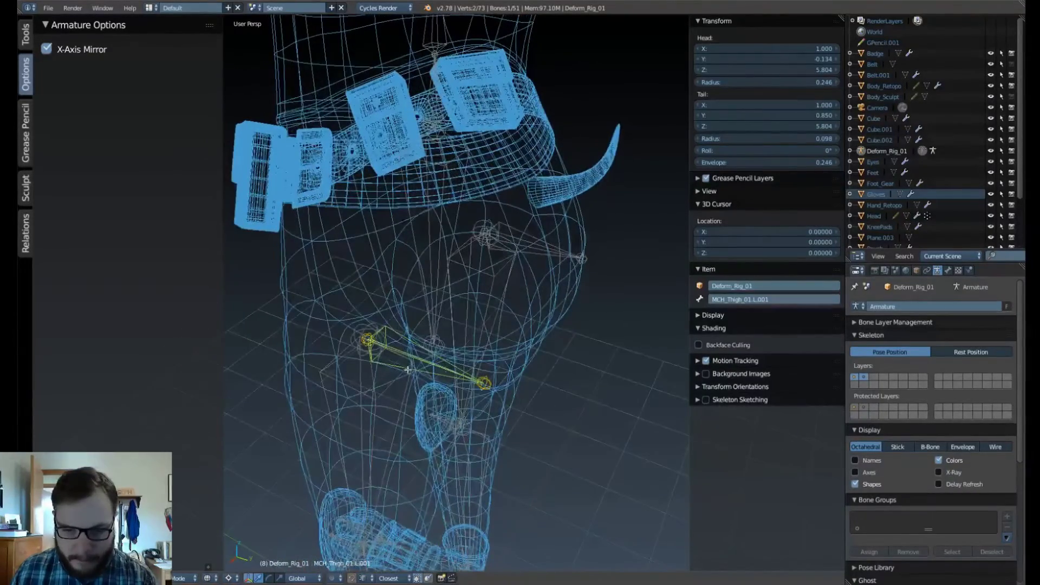
left_click(727, 299)
key("Left")
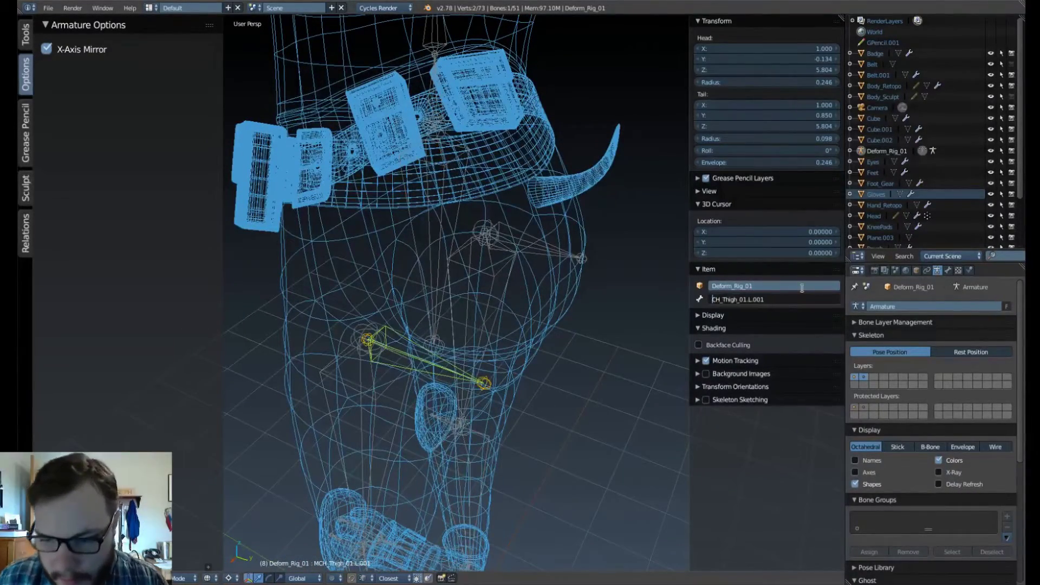
type("DEF")
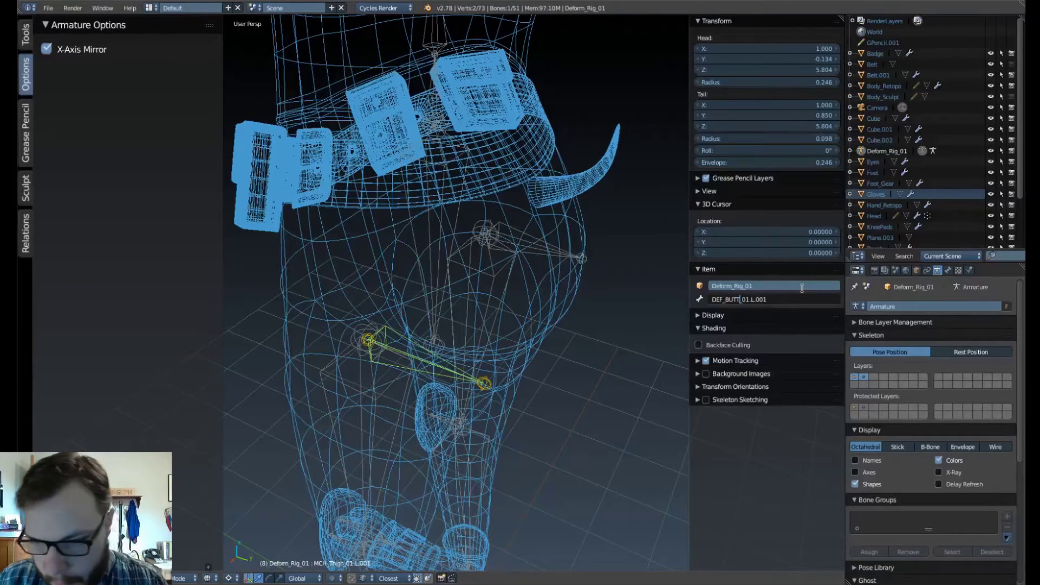
key("BackSpace")
key("BackSpace")
key("BackSpace")
type("utto")
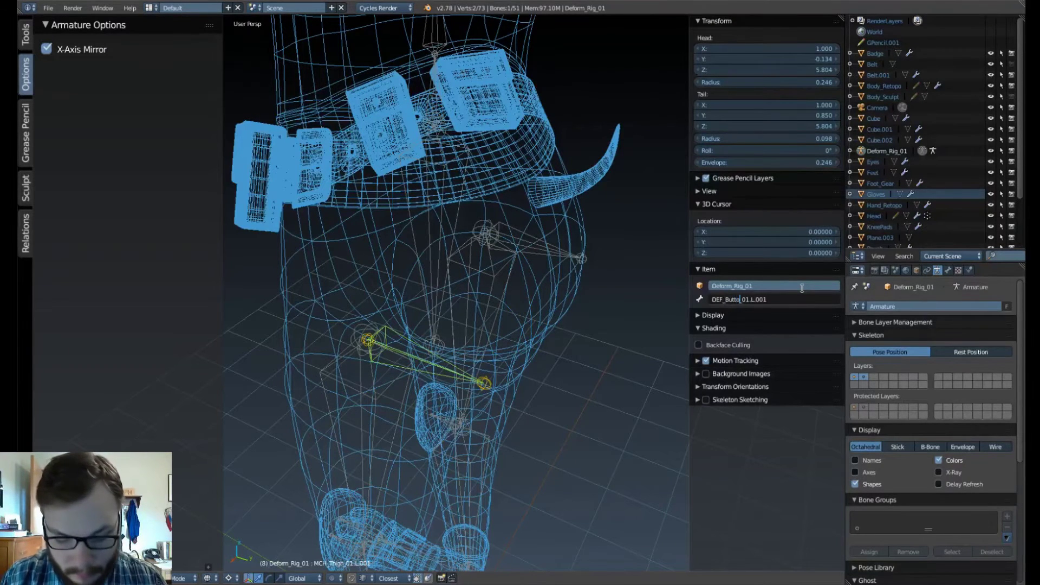
type("x")
key("Right")
key("Right")
key("Right")
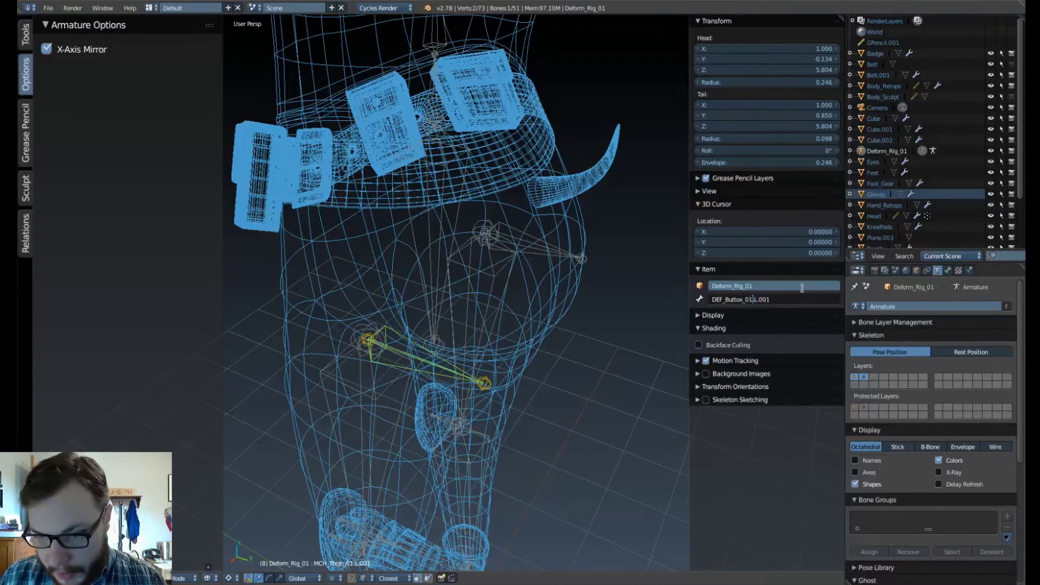
key("Right")
key("Right")
key("Delete")
key("Delete")
key("Delete")
key("Delete")
key("Return")
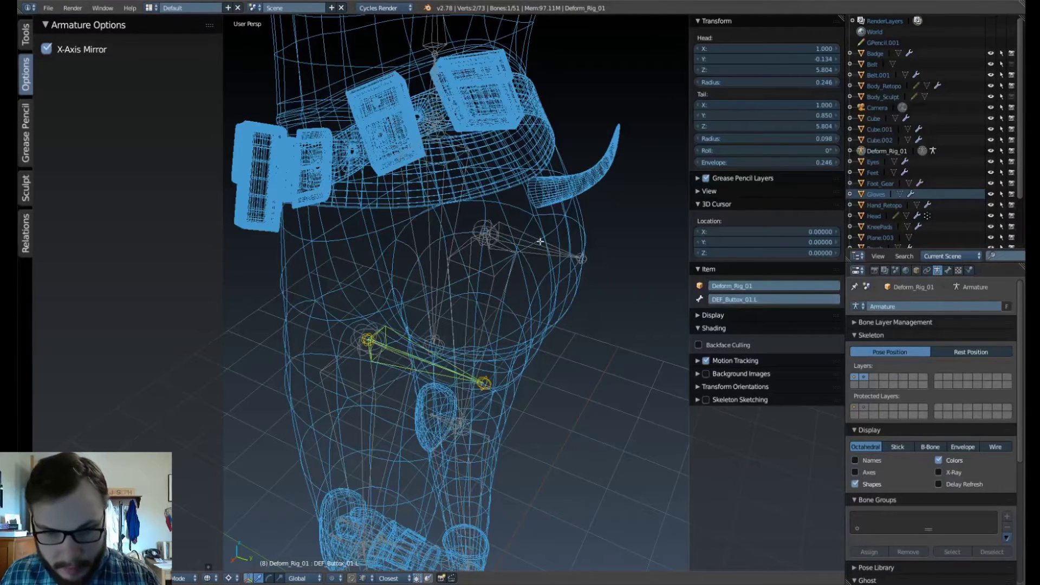
Rename the mirrored right buttock bone to DEF_Buttox_01.R.
right_click(555, 256)
left_click(759, 300)
type("DEF_Buttox_01.L")
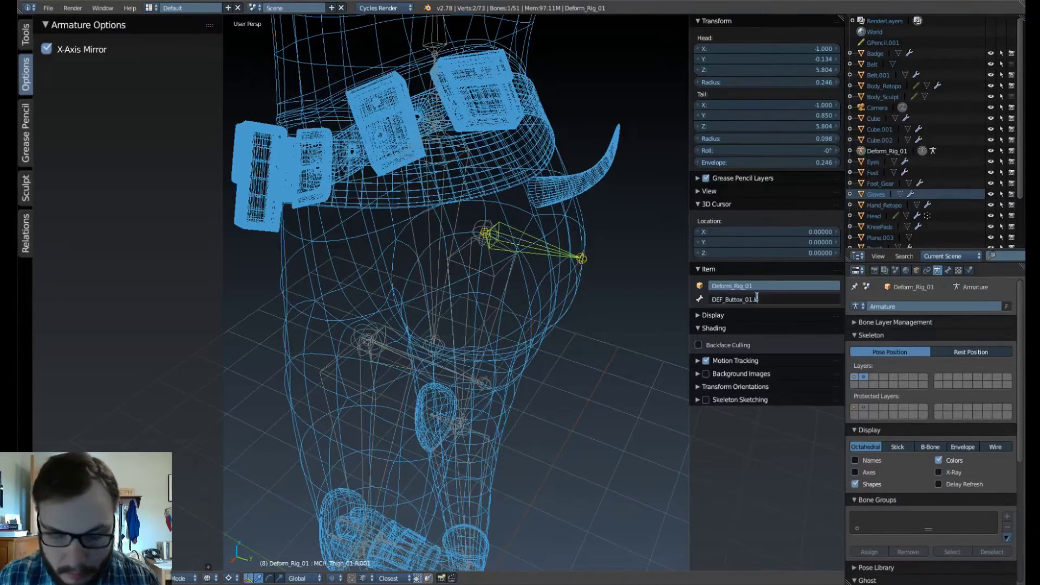
key("BackSpace")
type("R")
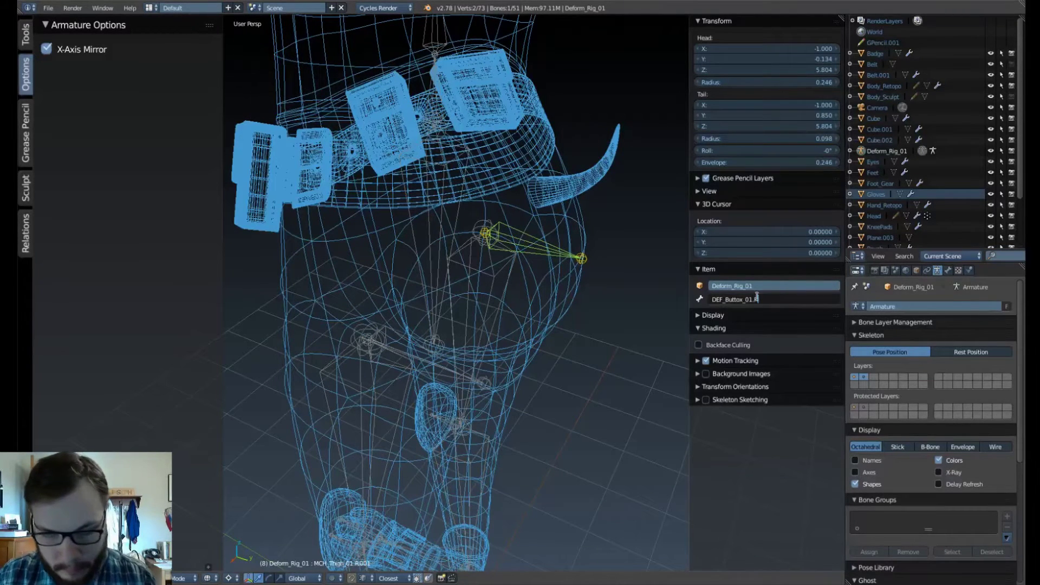
key("Return")
Correct the left buttock bone's name to DEF_Buttocks_01.L.
right_click(485, 382)
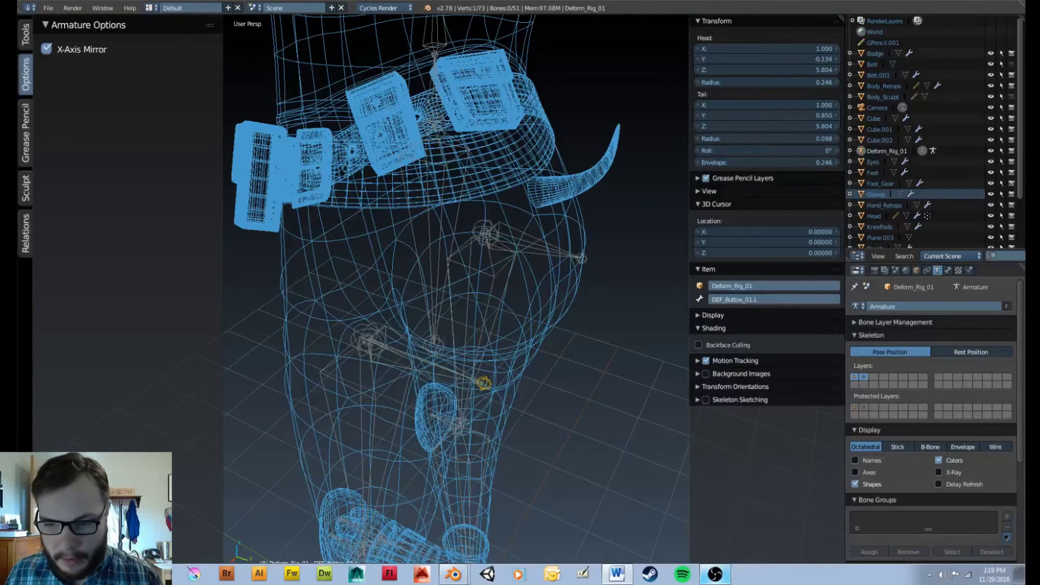
left_click(736, 300)
left_click(742, 299)
key("BackSpace")
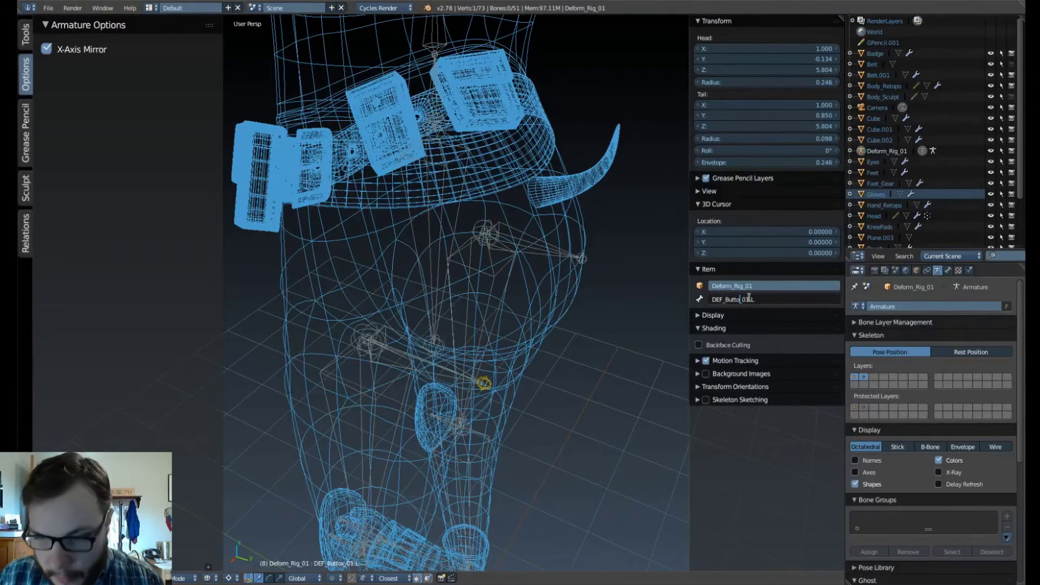
type("cks")
key("Return")
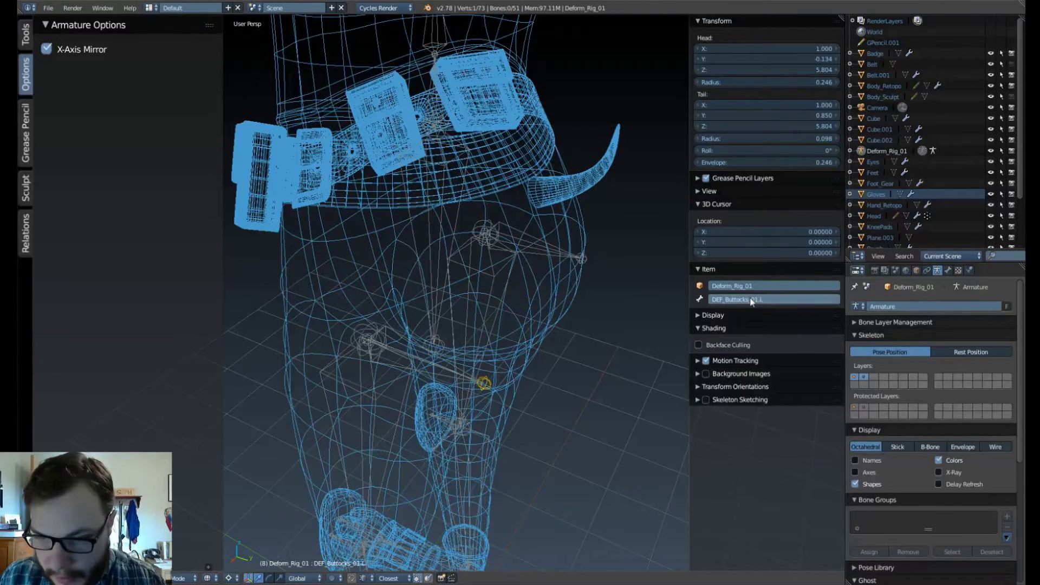
Correct the right buttock bone's name to DEF_Buttocks_01.R to match its left counterpart.
right_click(553, 250)
left_click(752, 300)
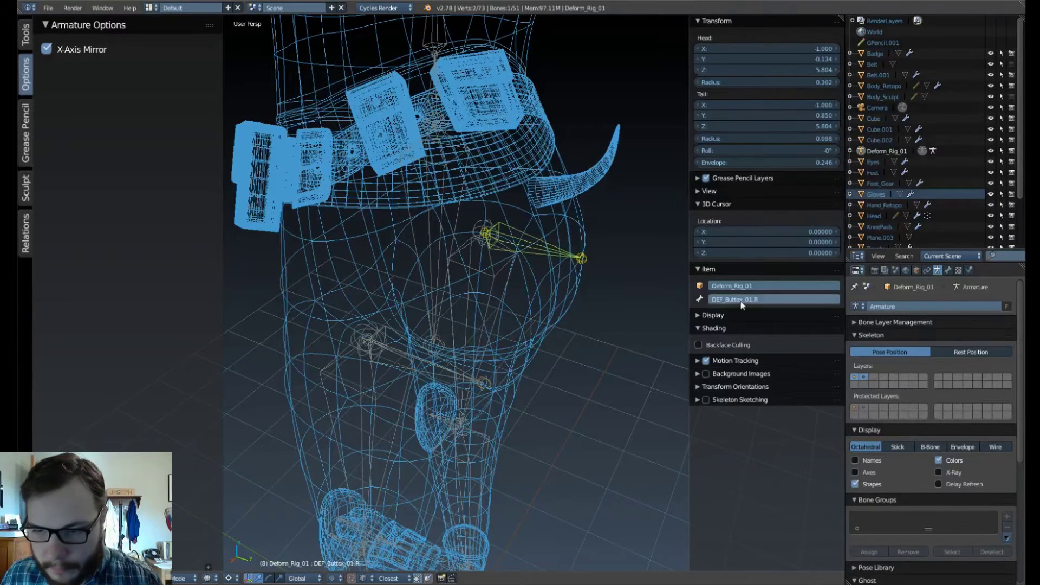
left_click(742, 299)
key("BackSpace")
key("BackSpace")
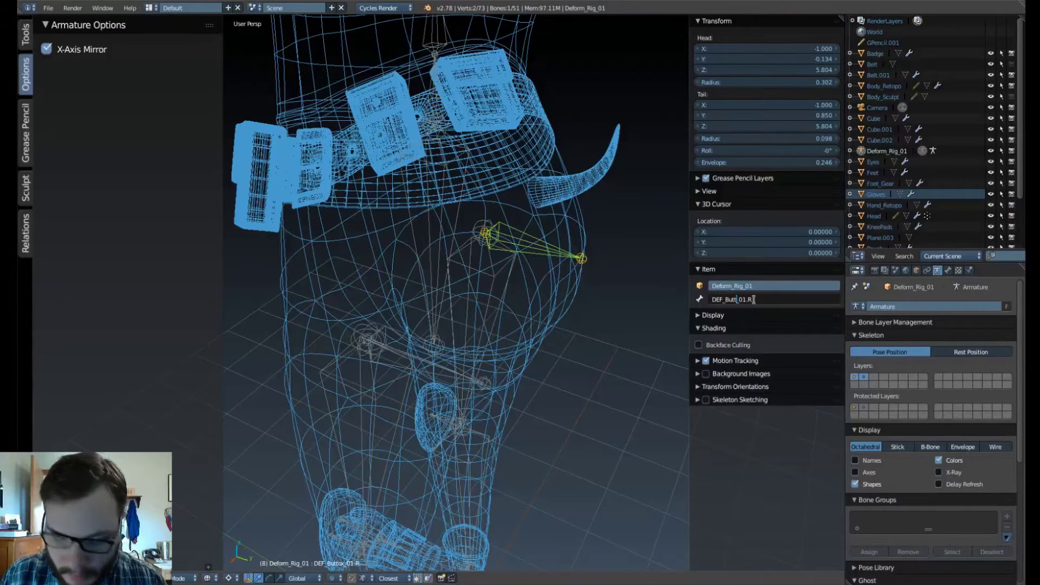
type("ocks")
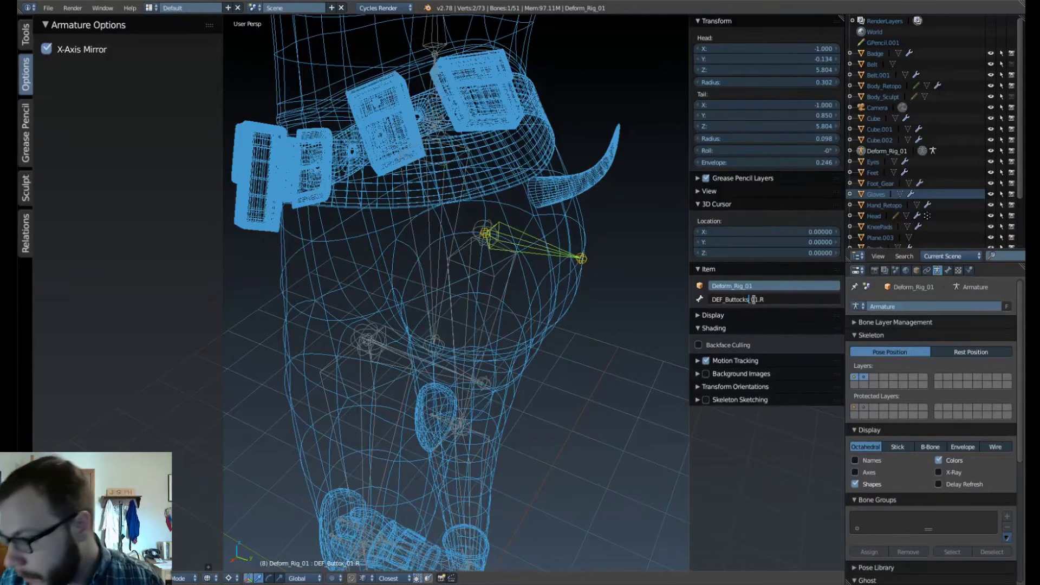
key("Return")
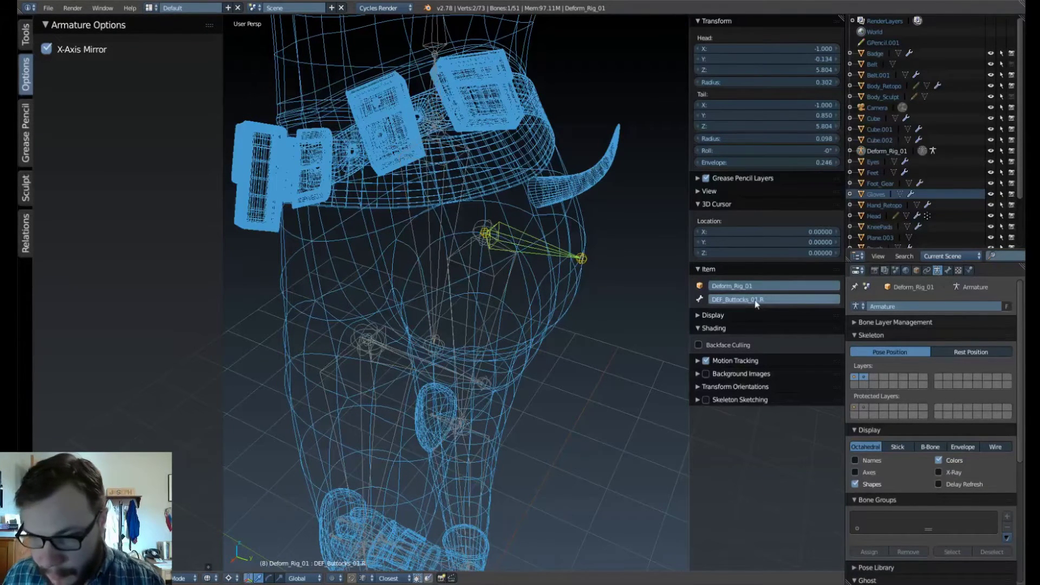
Test the X-axis mirroring by moving the tip of the right buttock bone, and undo the move.
right_click(590, 256)
key("g")
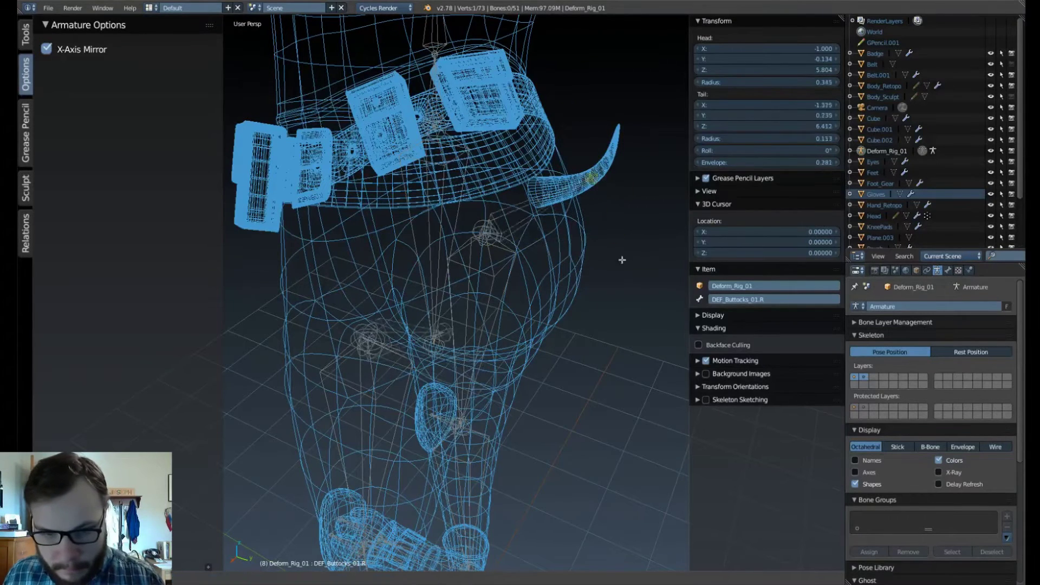
key("ctrl+z")
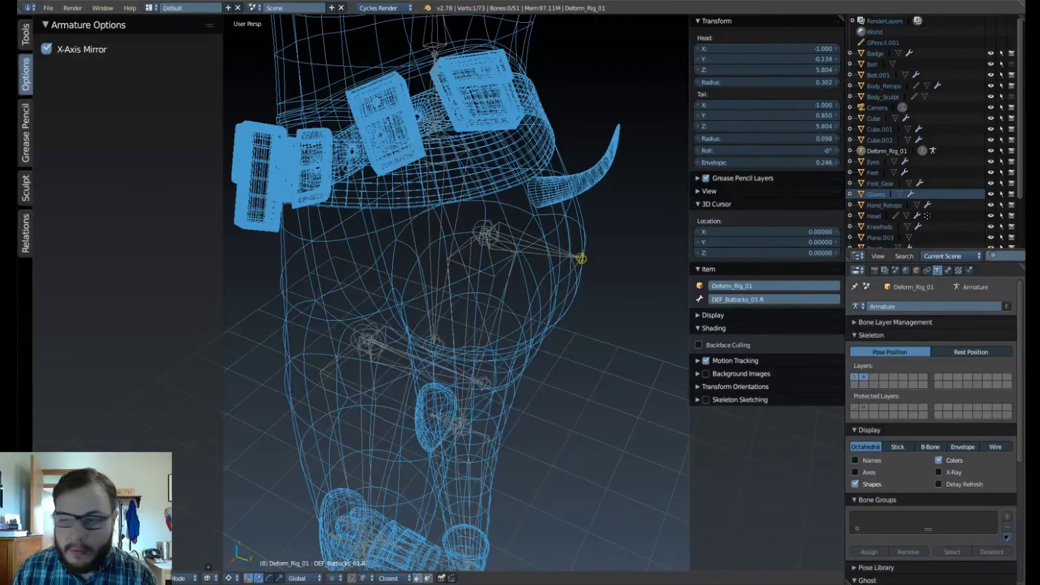
scroll(521, 207, "down", 4)
scroll(520, 207, "up", 4)
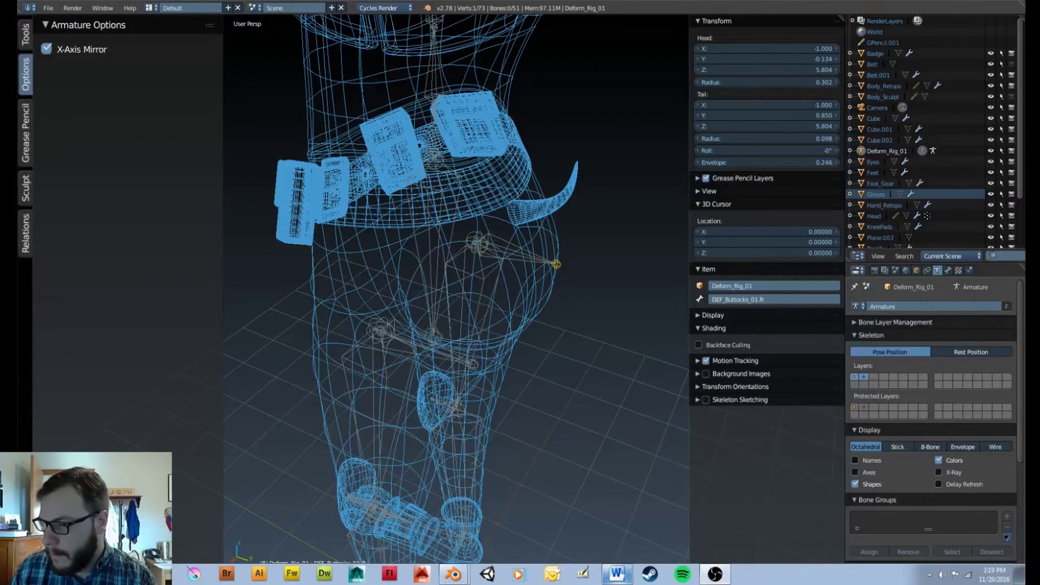
left_click_drag(1037, 105, 965, 99)
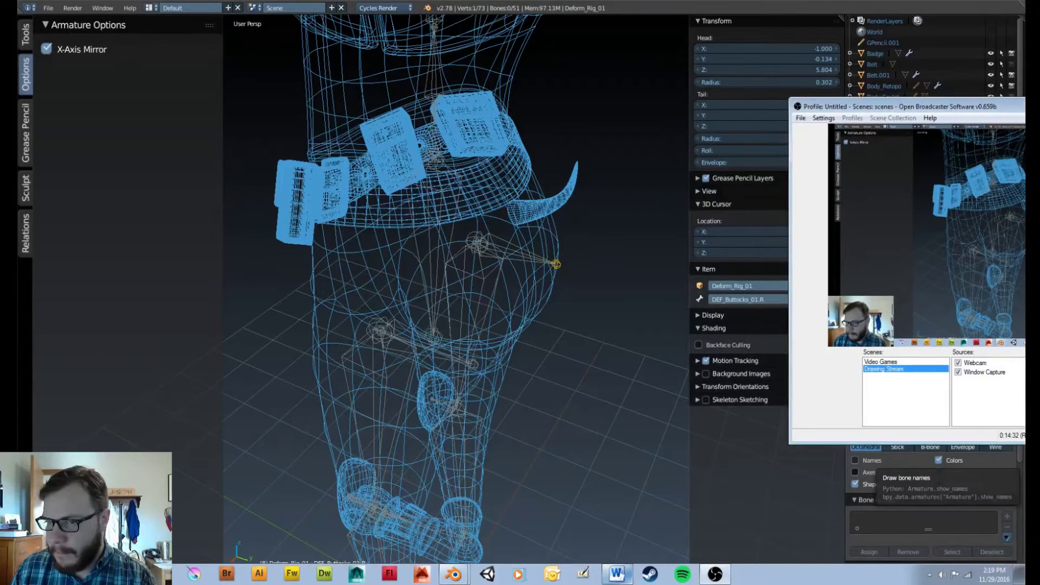
left_click_drag(964, 98, 1039, 111)
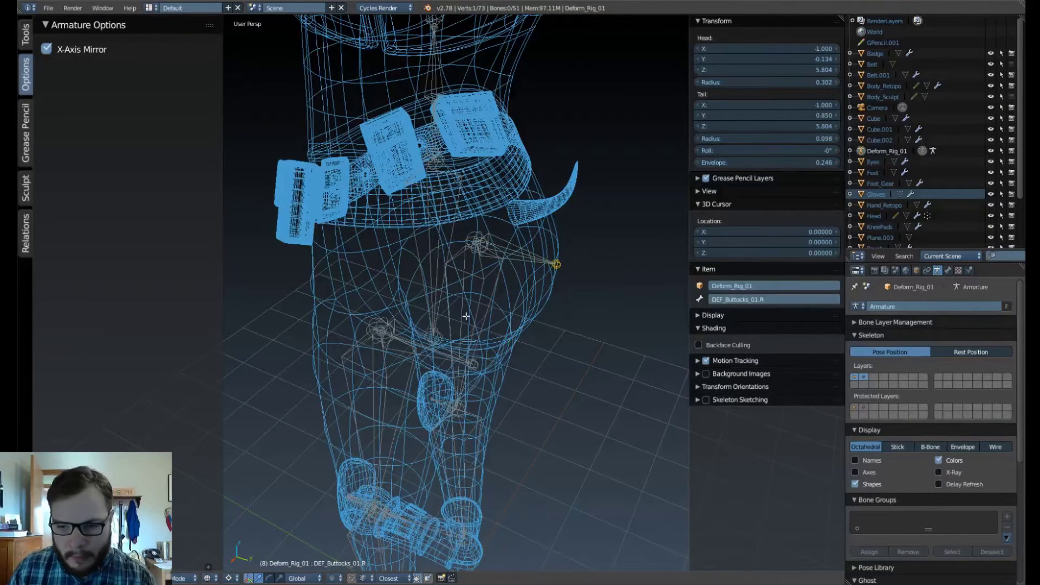
Select both buttock bones and both elbow bones of the deform rig together.
middle_click_drag(466, 315, 538, 333)
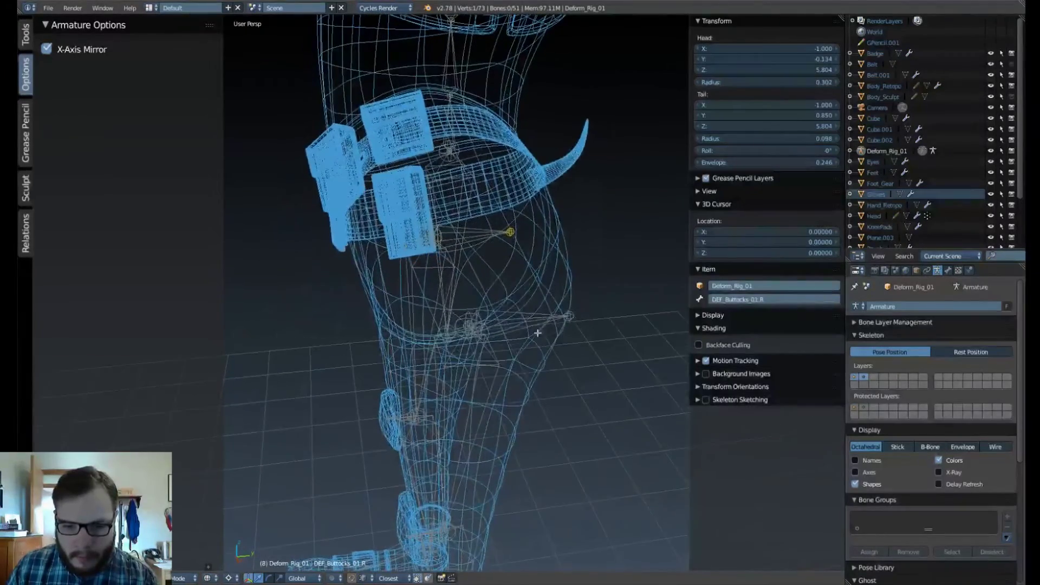
right_click(538, 333)
right_click(494, 234, "shift")
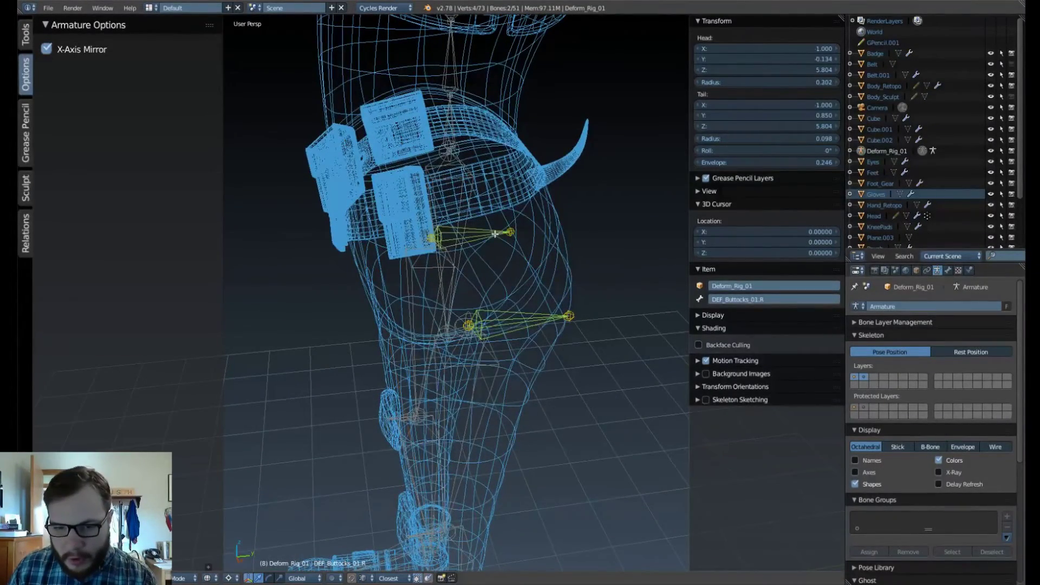
middle_click_drag(530, 213, 492, 285, "shift")
scroll(477, 288, "down", 4)
middle_click_drag(404, 244, 631, 339)
right_click(471, 403, "shift")
right_click(357, 315, "shift")
middle_click_drag(436, 253, 412, 285)
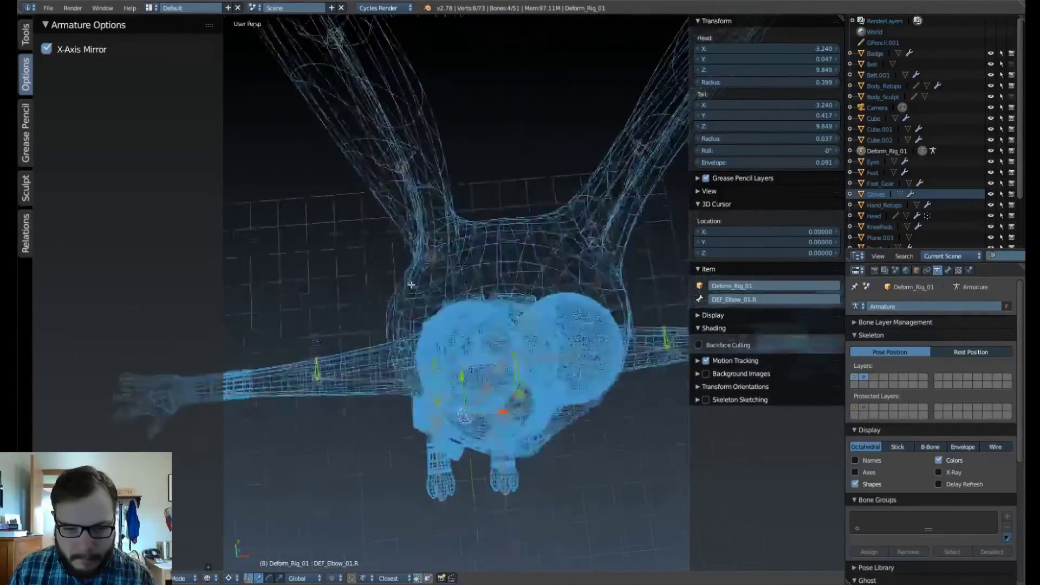
Extend the selection with all the bones of both ears.
scroll(423, 266, "down", 3)
middle_click_drag(438, 233, 426, 201)
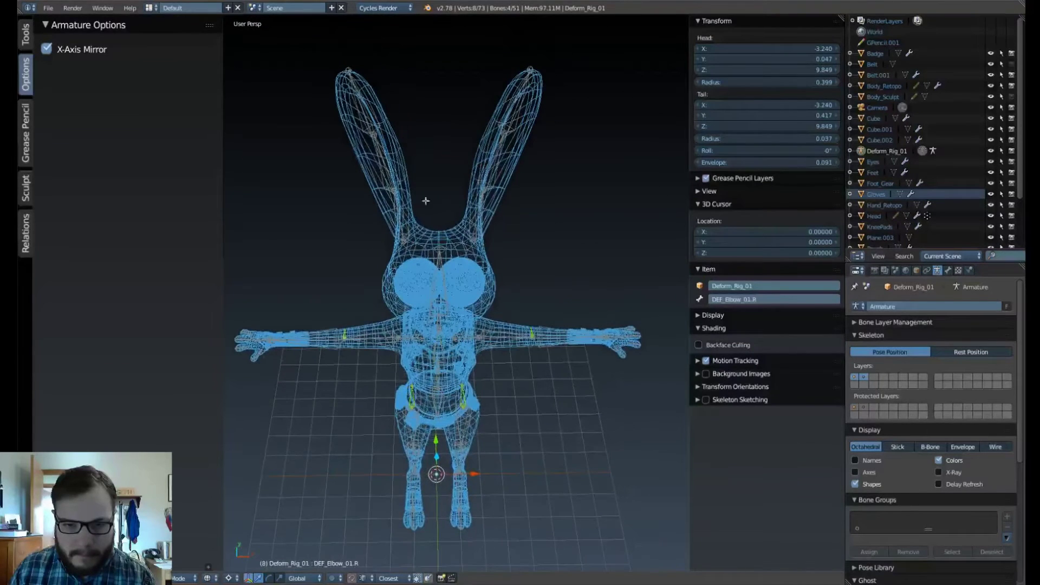
key("b")
left_click_drag(329, 56, 543, 223)
right_click(407, 218, "shift")
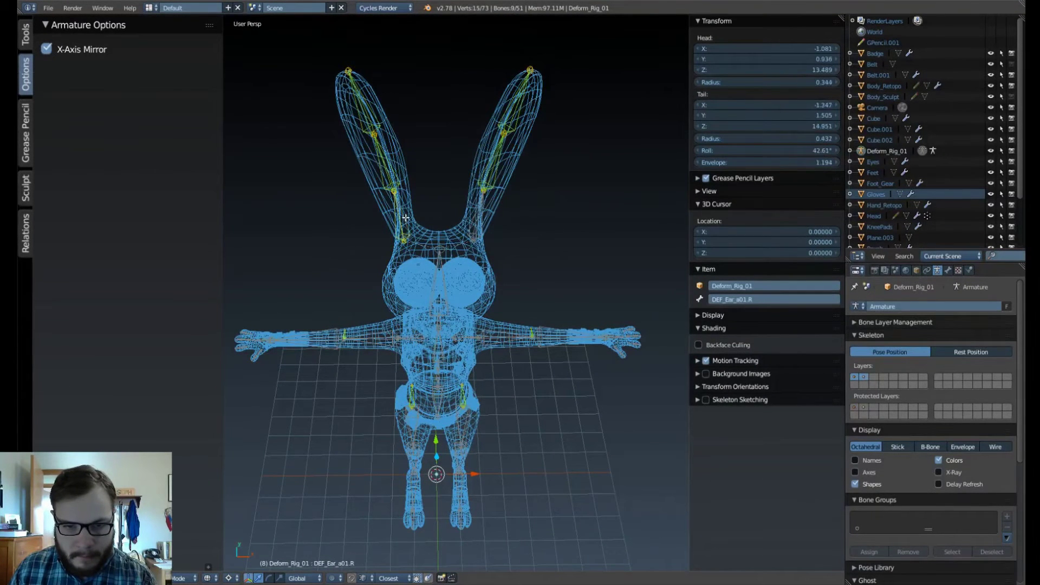
right_click(485, 215, "shift")
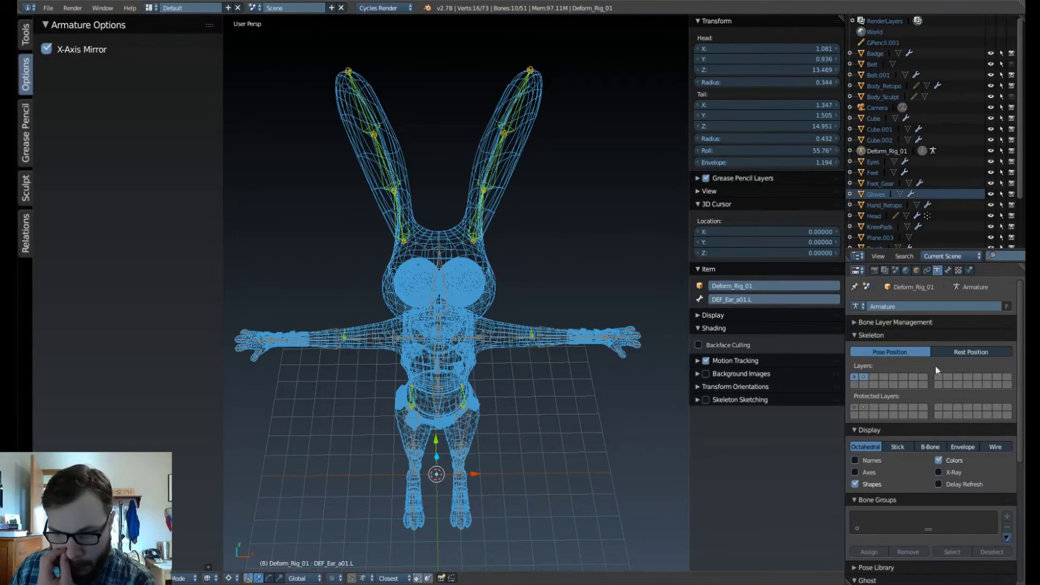
In Bone Layer Management, hide the MCH_bones layer to inspect the Def_Bones layer by itself, and show it again.
left_click(888, 322)
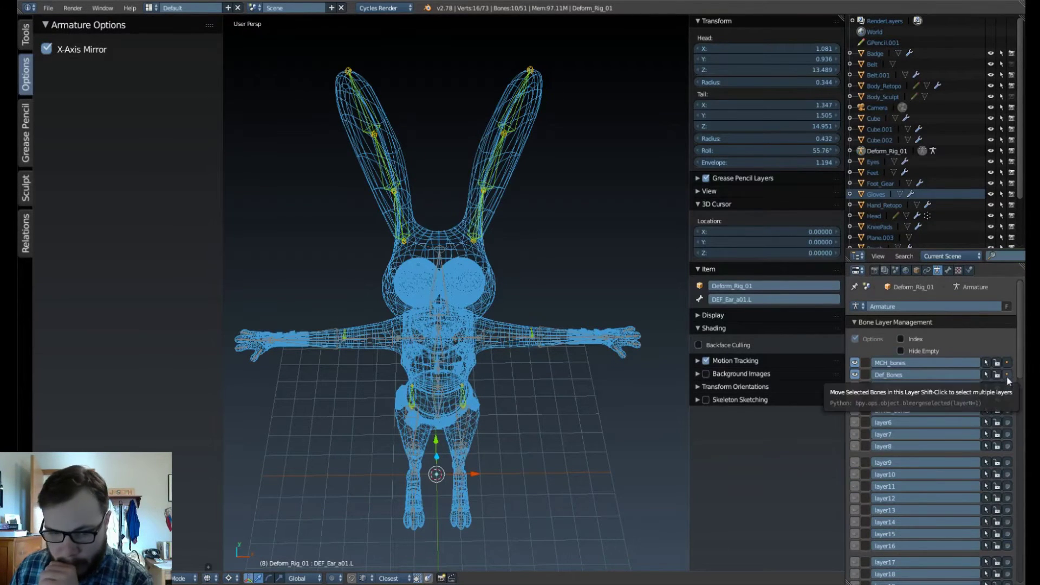
middle_click_drag(618, 365, 575, 331)
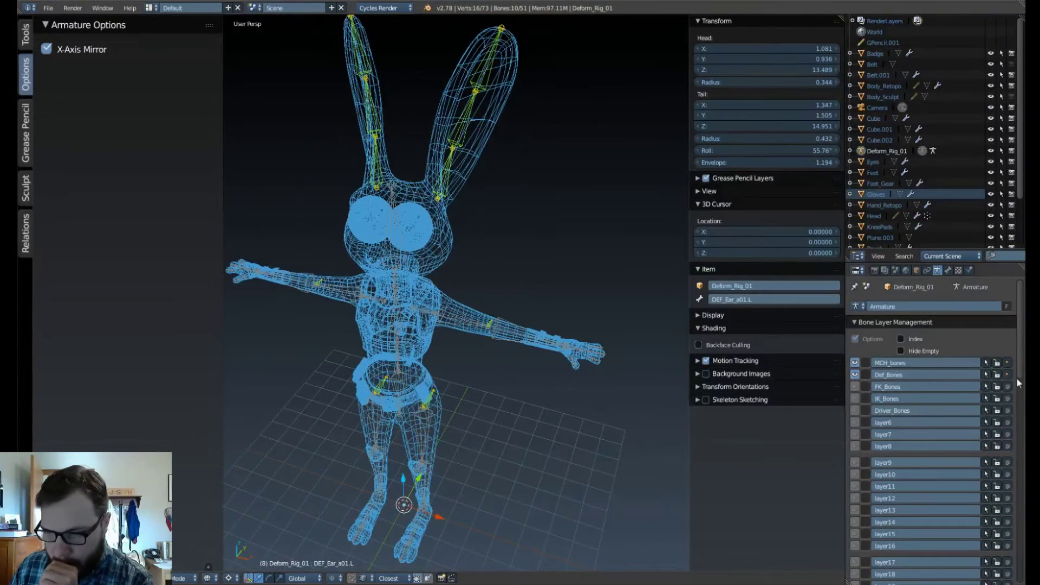
left_click(855, 362)
middle_click_drag(477, 334, 546, 318)
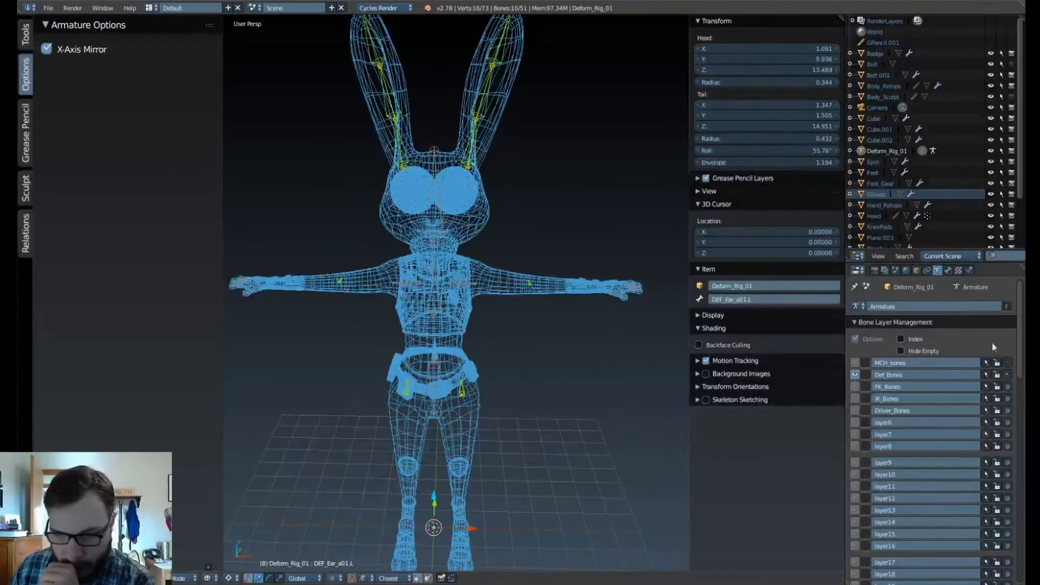
left_click(855, 363)
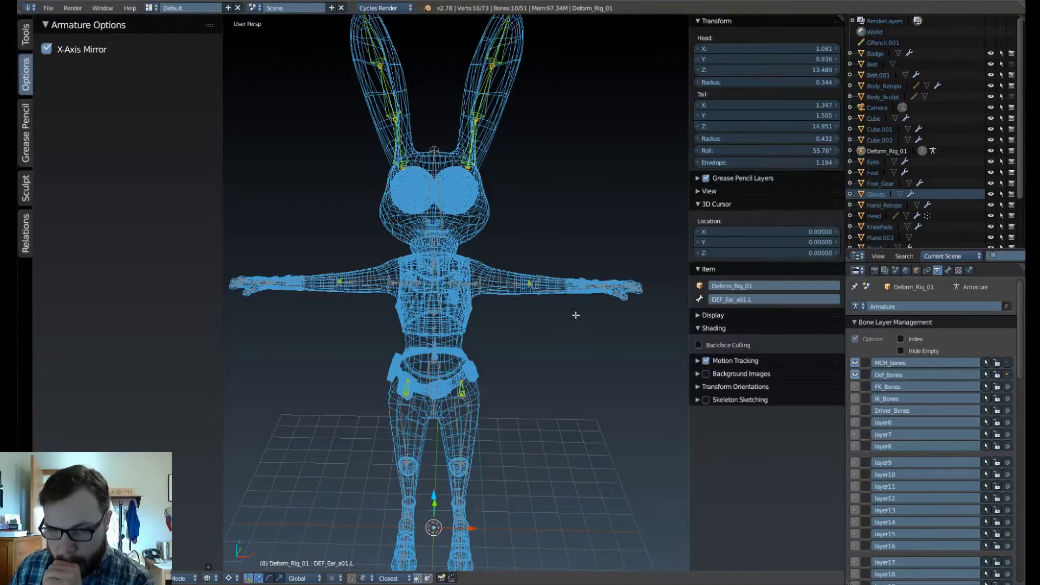
Return to solid shading, turn on X-Ray display for the armature, and expand the Bone Layer Management settings again.
key("z")
left_click(519, 355)
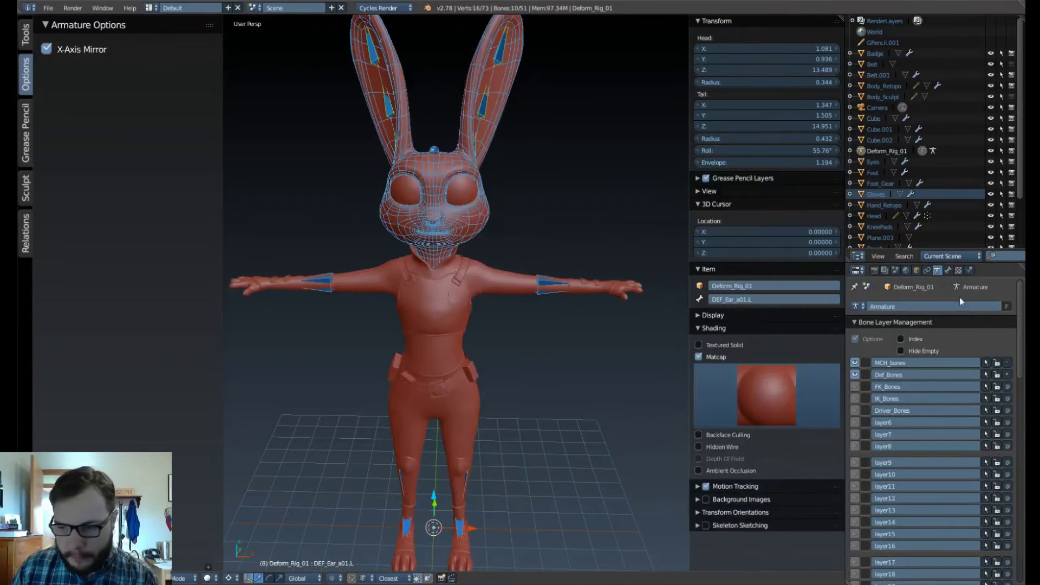
left_click(860, 321)
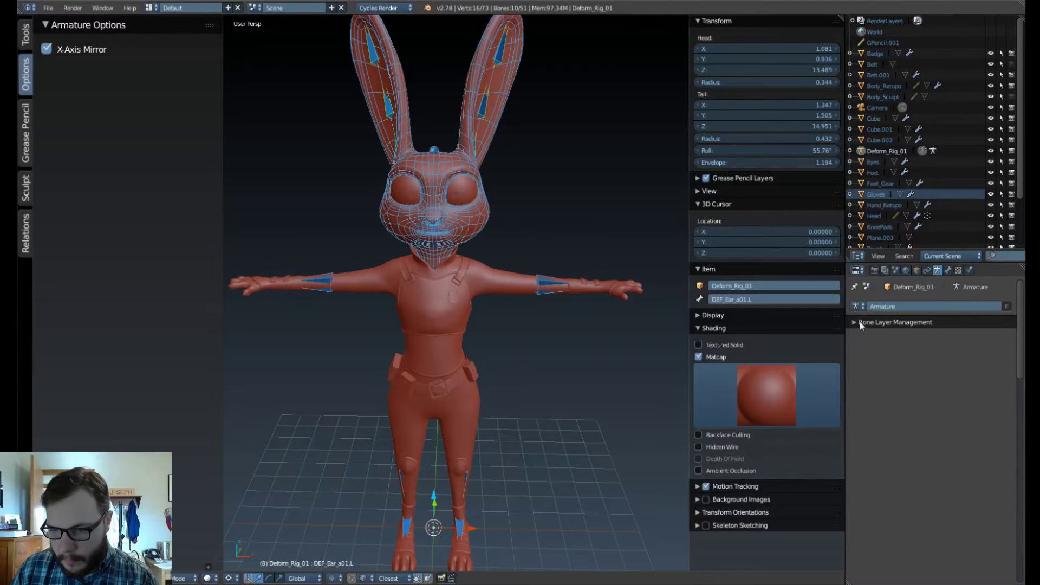
left_click(938, 472)
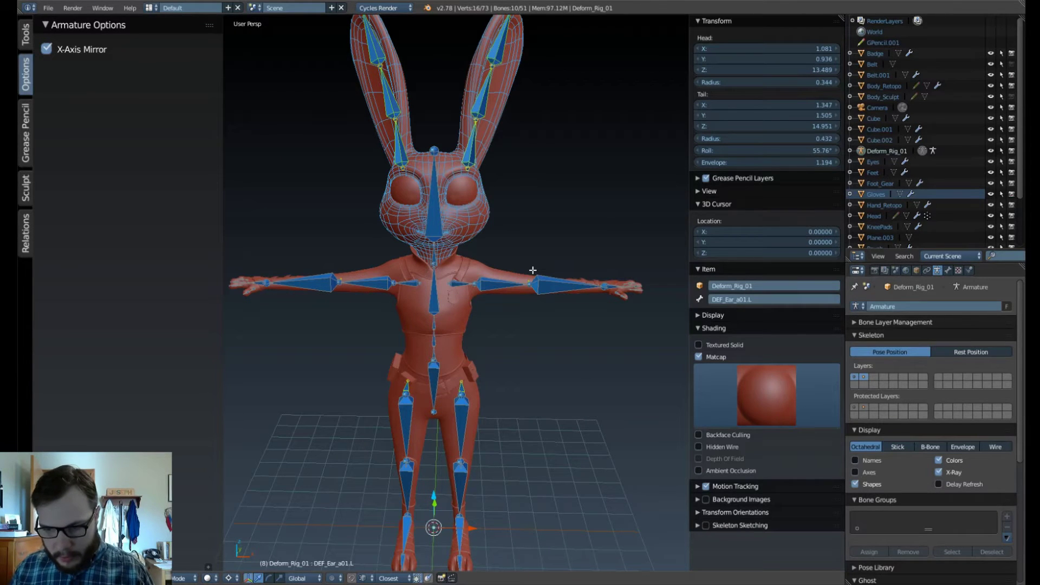
left_click(870, 327)
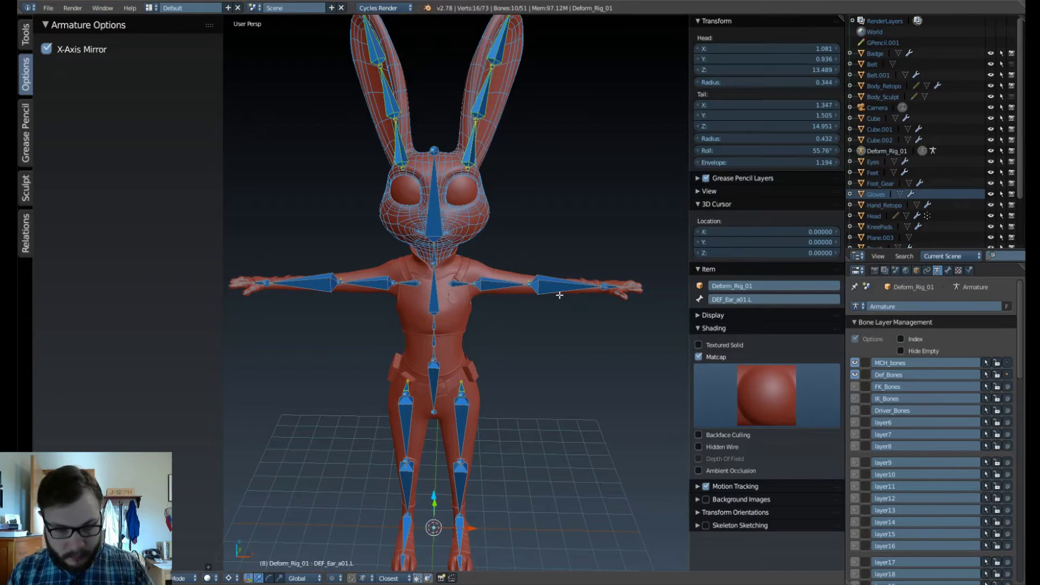
Switch to the other Blender window with the example IK/FK armature and examine its MCH, FK and IK bone chains one by one.
key("alt+Tab")
key("alt+Tab")
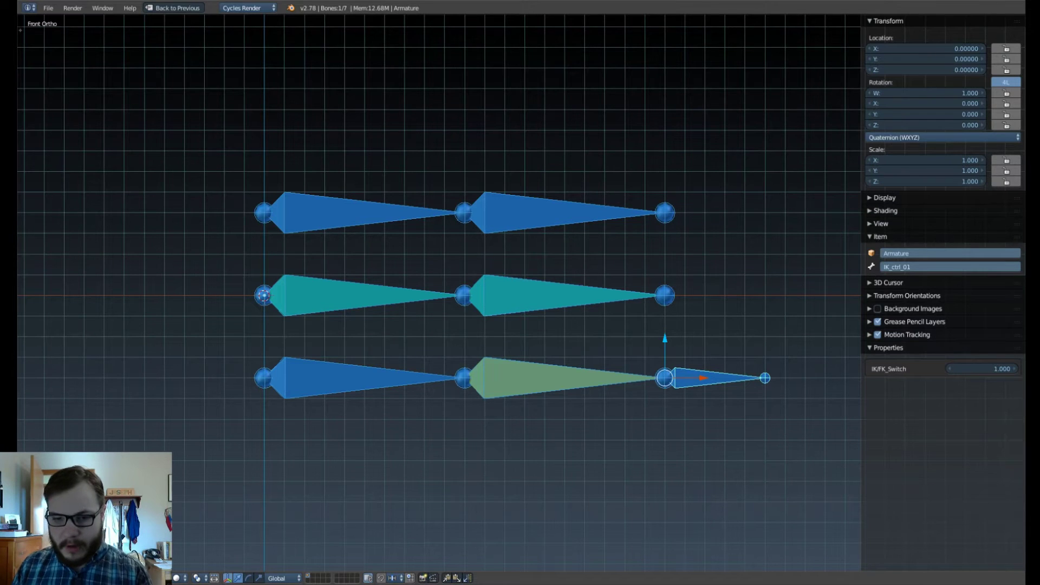
middle_click_drag(542, 325, 484, 312, "shift")
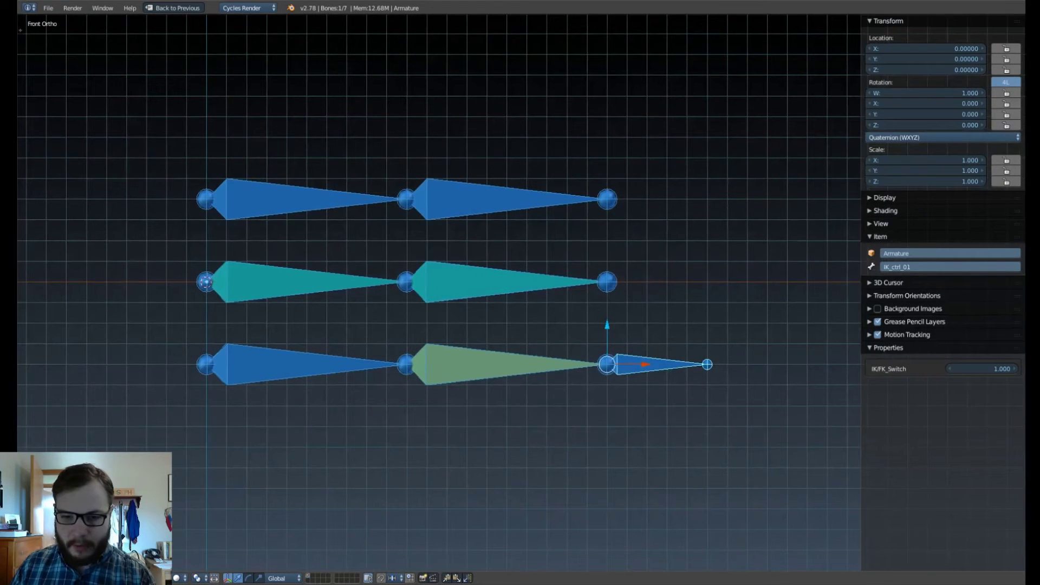
right_click(488, 282)
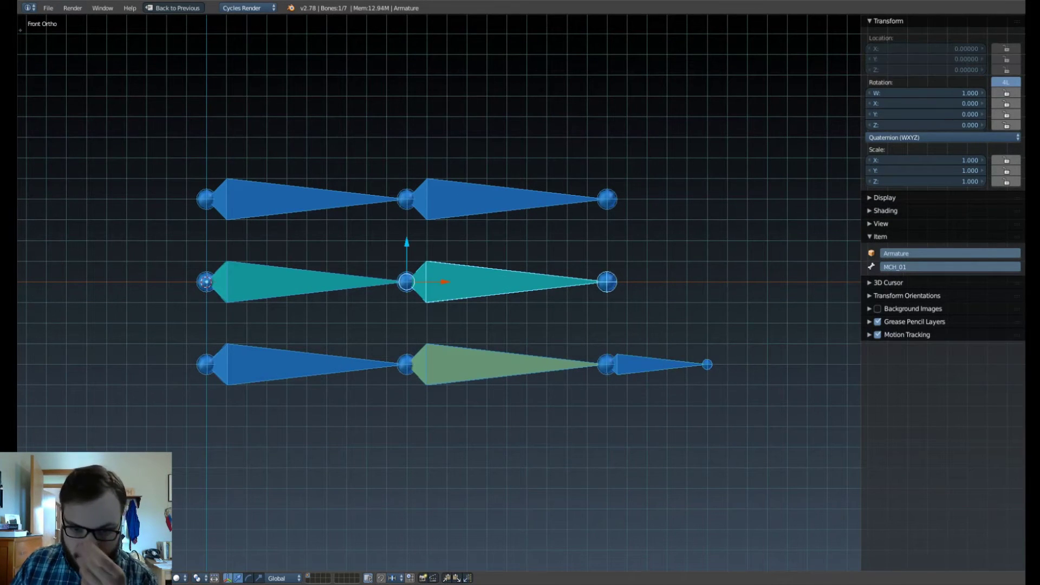
right_click(304, 282)
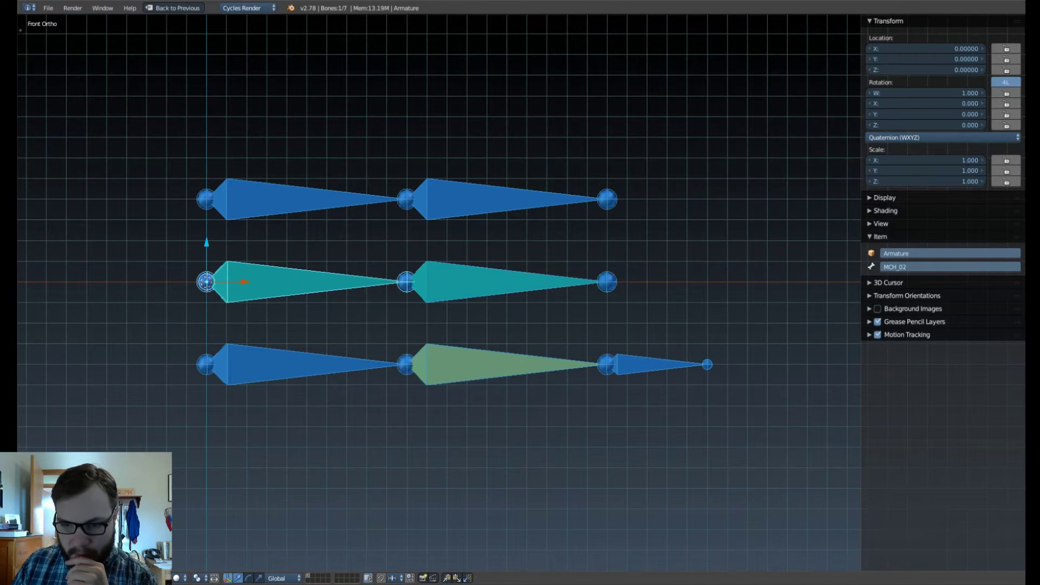
right_click(488, 283)
right_click(304, 282)
right_click(488, 282)
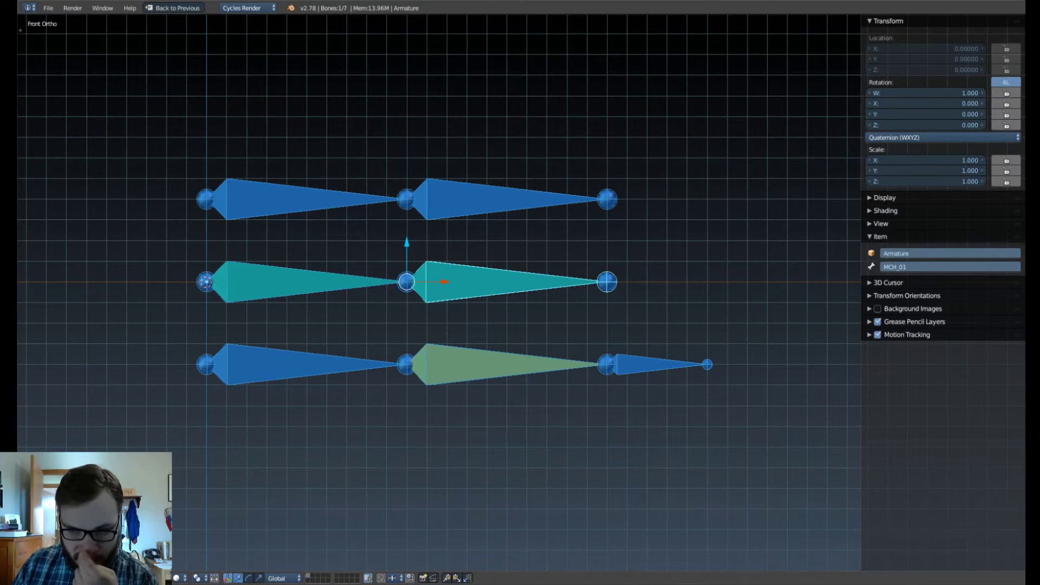
right_click(487, 199)
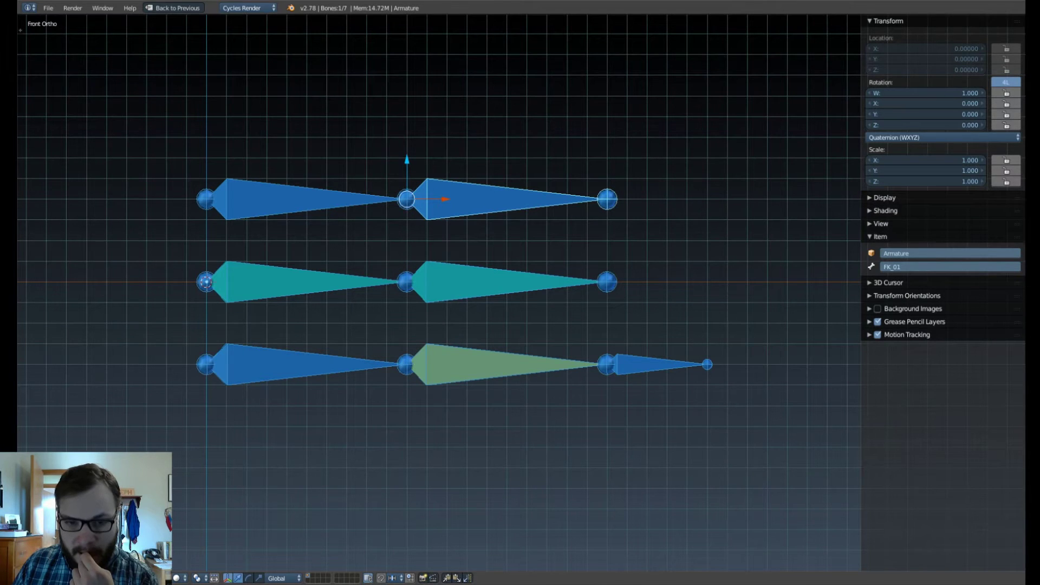
right_click(303, 365)
right_click(488, 364)
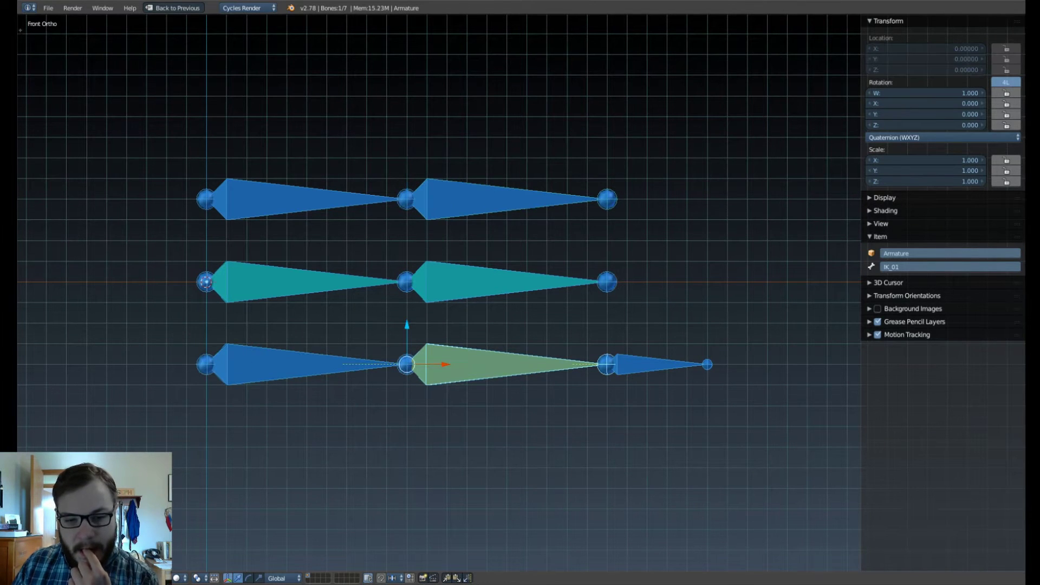
Move the IK_ctrl_01 bone around to bend the IK chain, and clear its location.
right_click(650, 364)
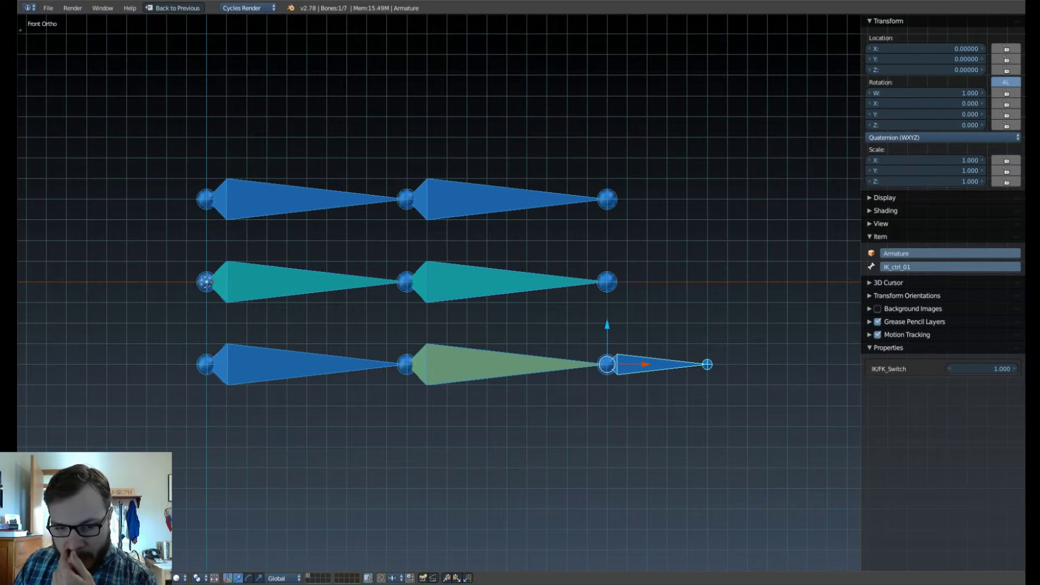
key("g")
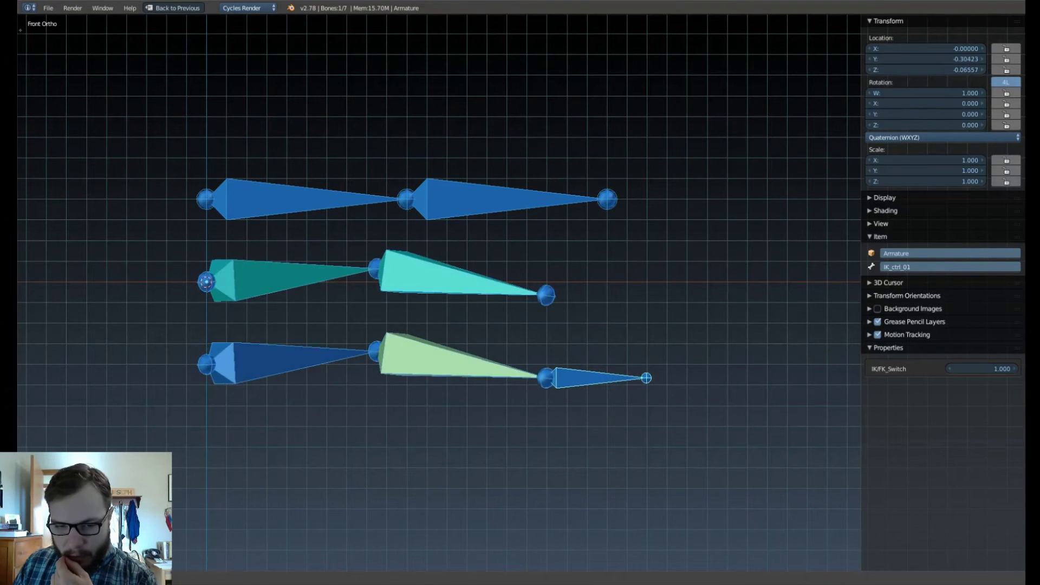
left_click(591, 378)
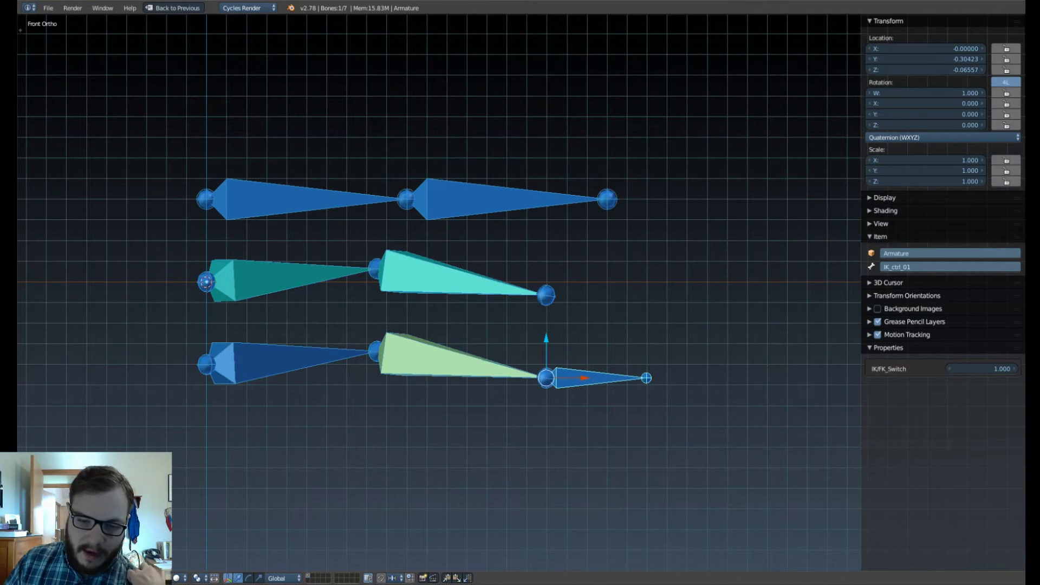
key("g")
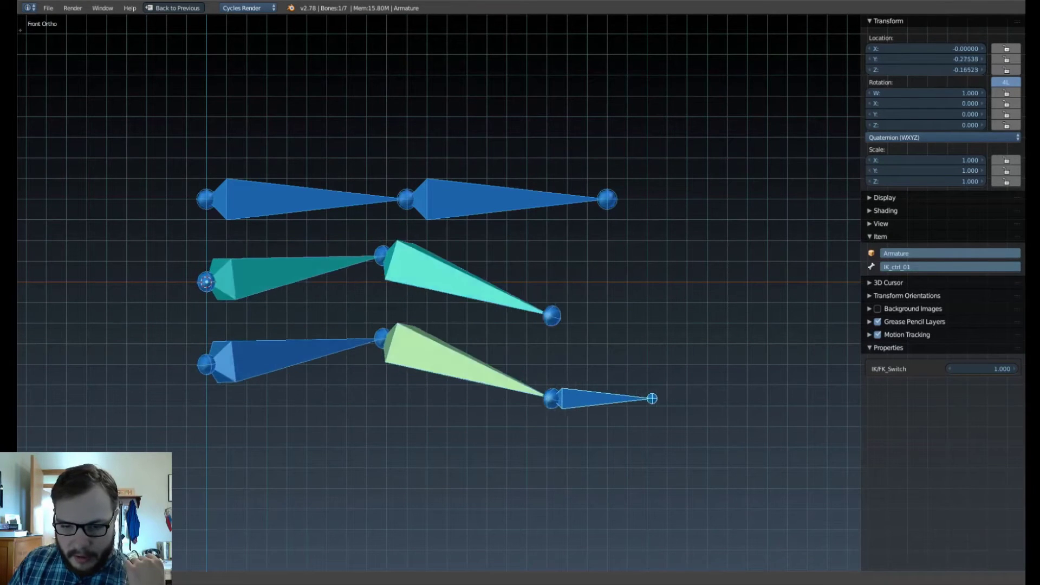
key("Return")
key("alt+g")
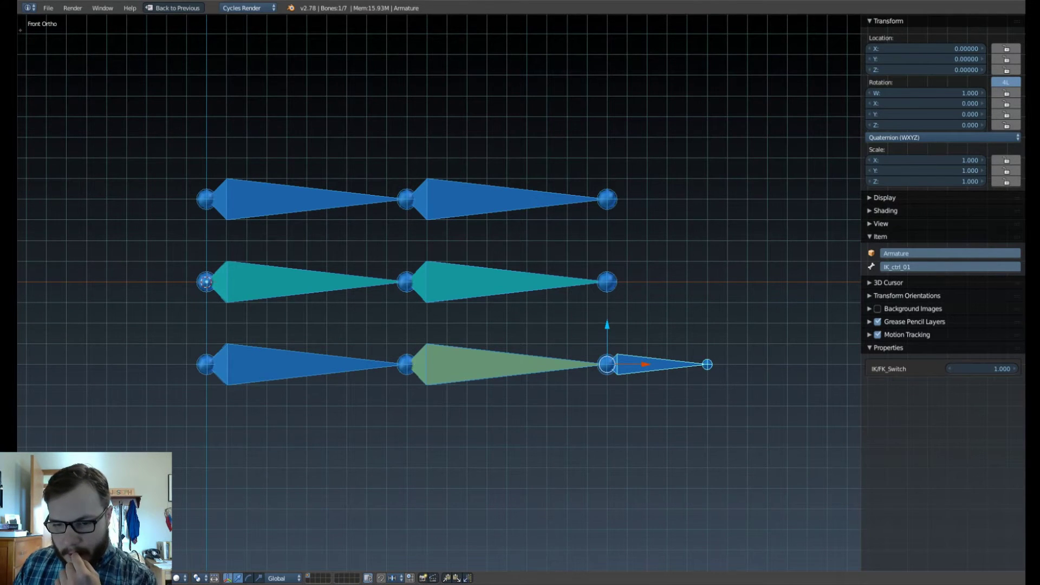
Move IK_ctrl_01 down to about Y -0.485, Z -0.606, and rotate the FK_01 and FK_02 bones upward.
key("g")
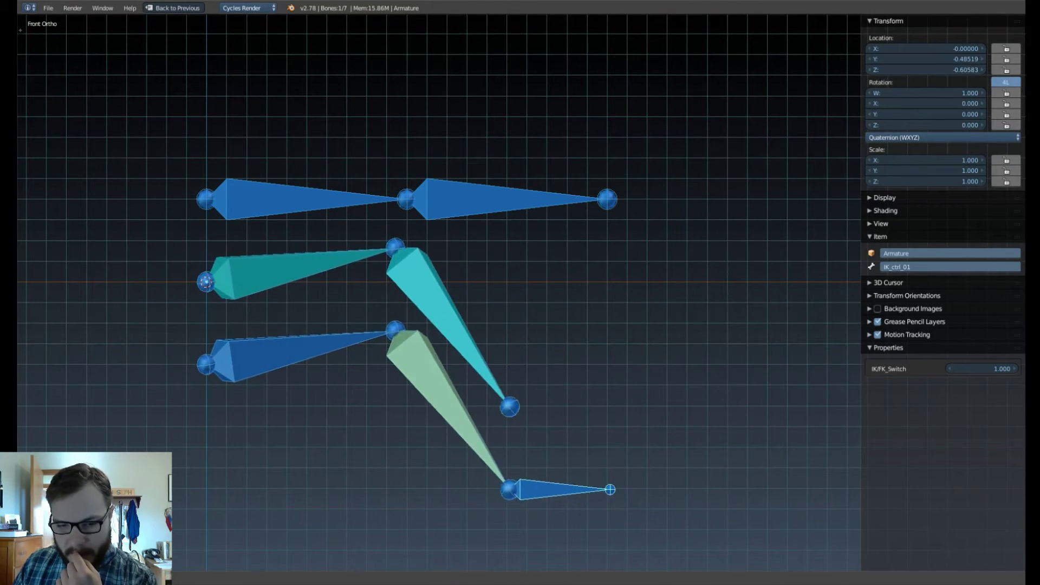
left_click(542, 487)
right_click(488, 204)
key("r")
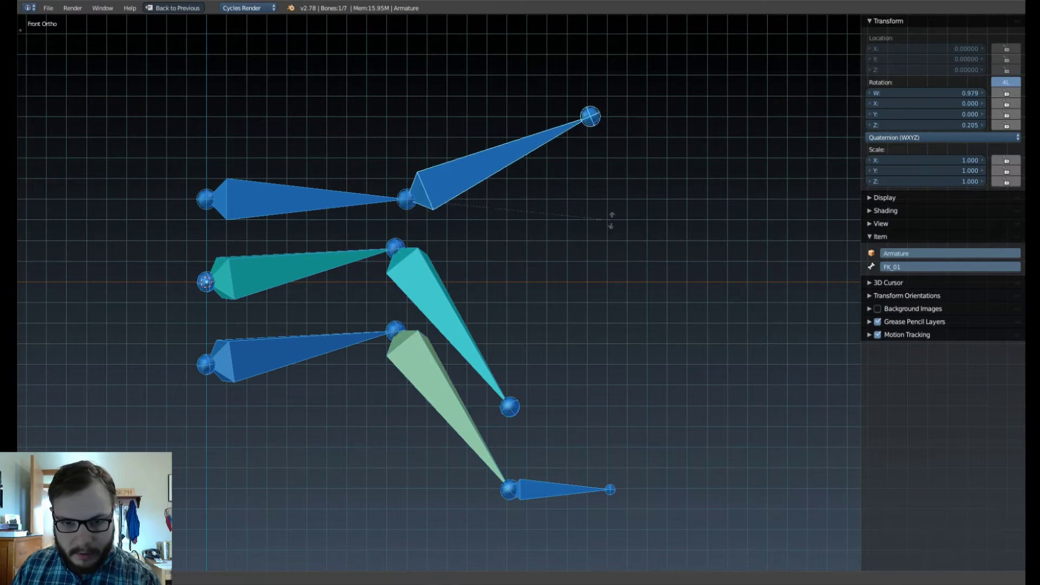
left_click(606, 175)
right_click(336, 199)
key("r")
left_click(590, 131)
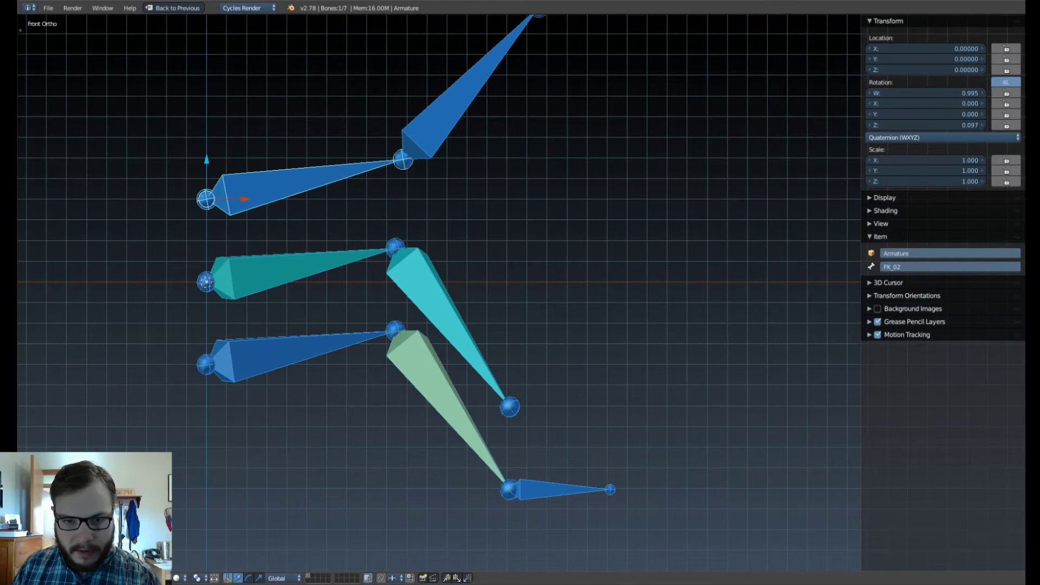
scroll(520, 292, "down", 1)
middle_click_drag(520, 293, 494, 320, "shift")
scroll(494, 320, "up", 1)
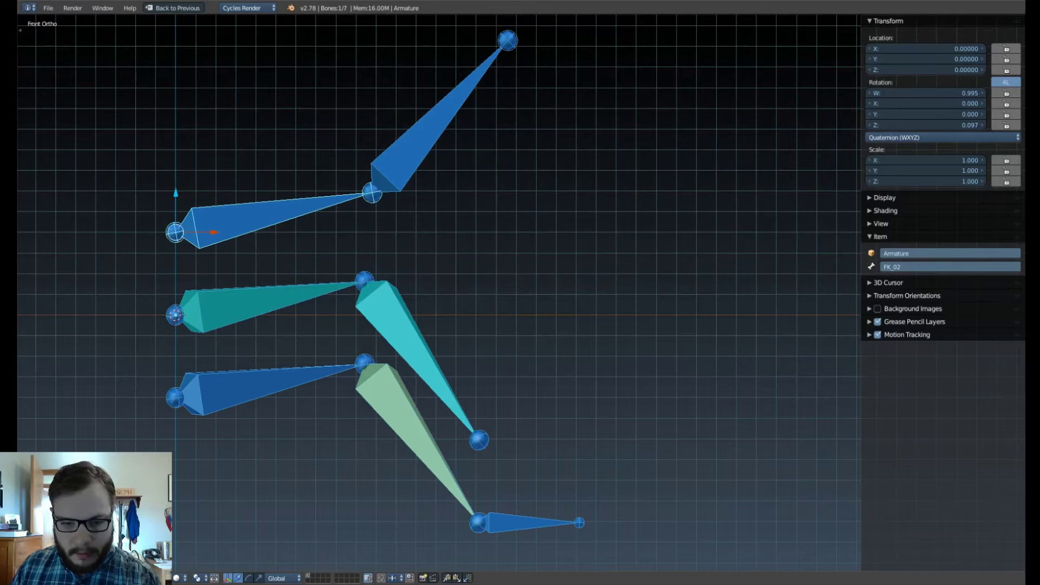
Set the IK/FK_Switch property of IK_ctrl_01 to 0.000 and rotate the FK_01 bone downward.
right_click(528, 523)
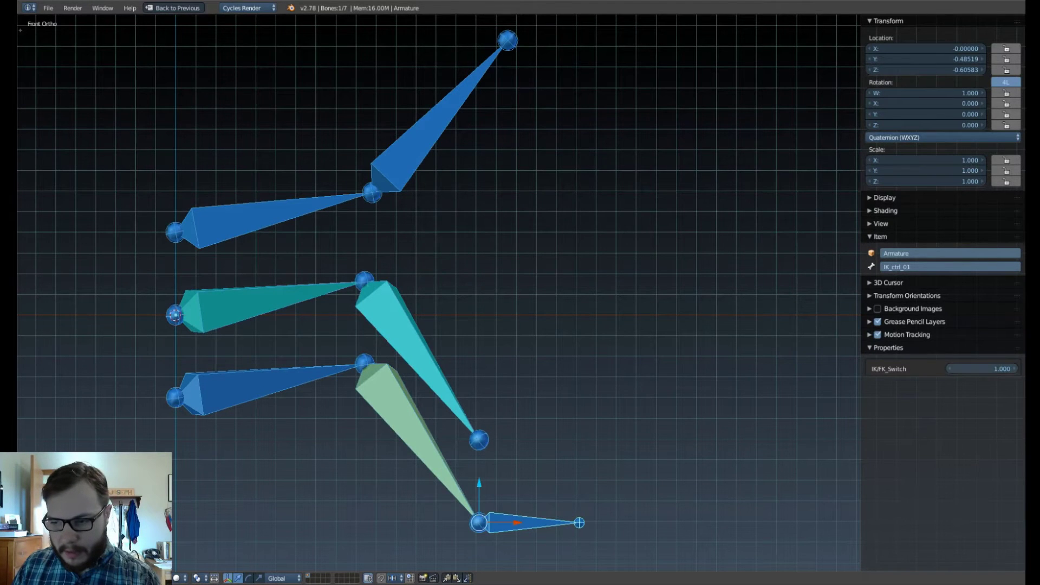
left_click_drag(982, 369, 710, 369)
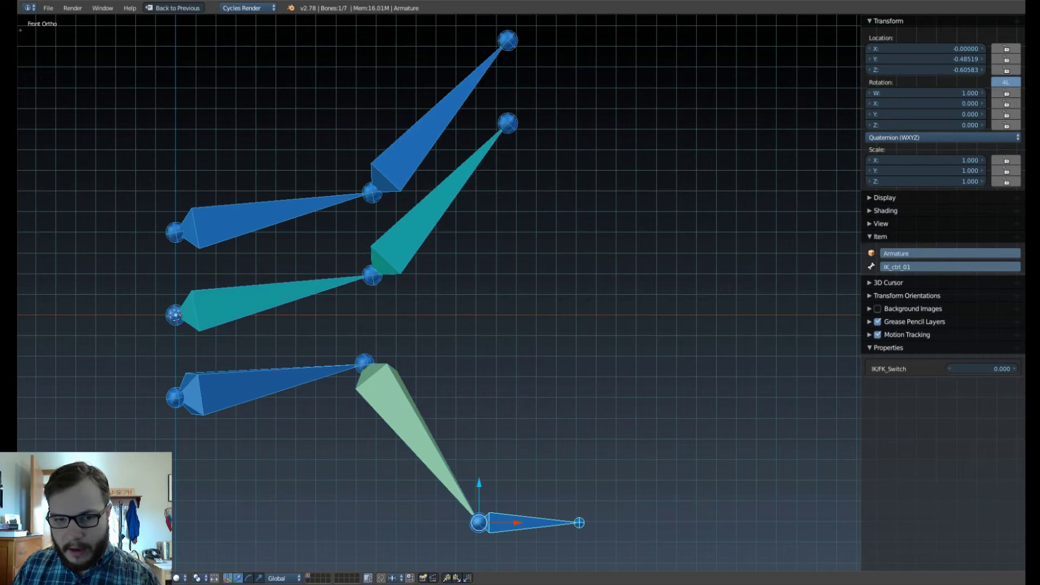
right_click(428, 138)
key("r")
left_click(455, 347)
Rotate the FK_02 bone steeply upward and back to about horizontal to test how the MCH chain follows.
right_click(271, 223)
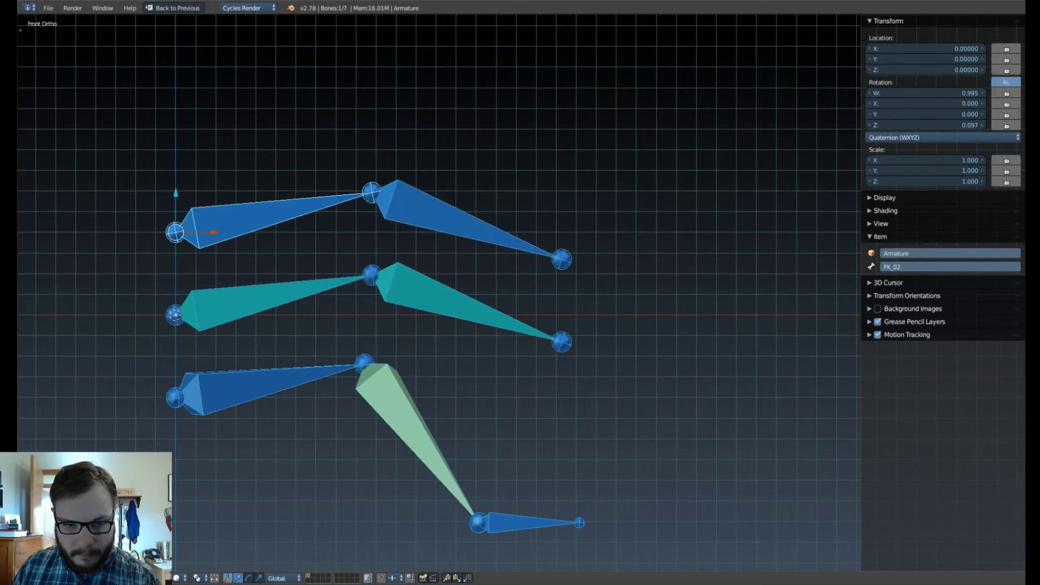
key("r")
left_click(277, 162)
right_click(266, 236)
key("r")
right_click(318, 344)
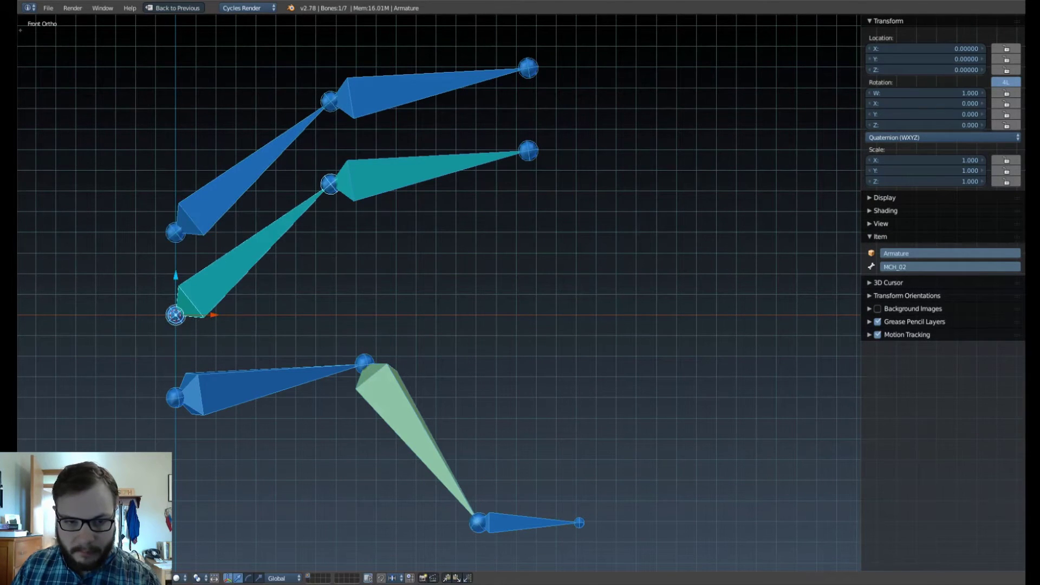
right_click(281, 151)
key("r")
left_click(329, 275)
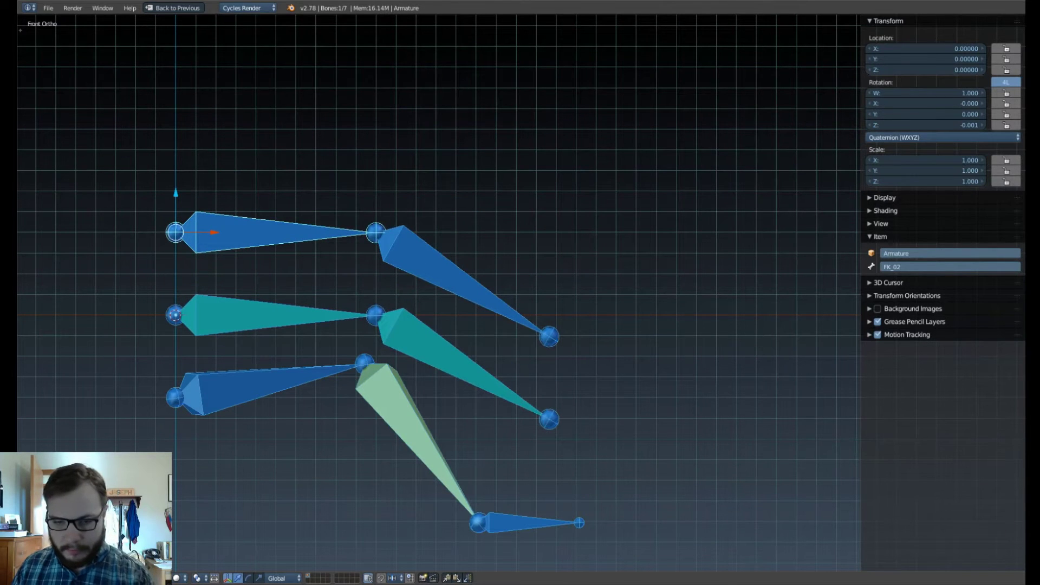
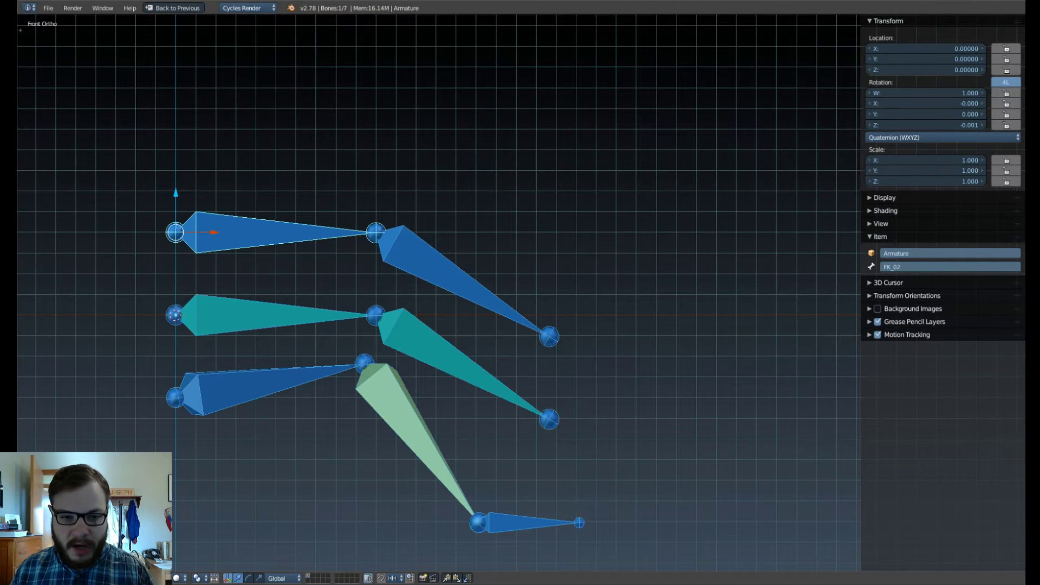
Rotate FK_02 and FK_01 upward to raise the whole FK chain.
key("r")
left_click(428, 167)
right_click(420, 156)
key("r")
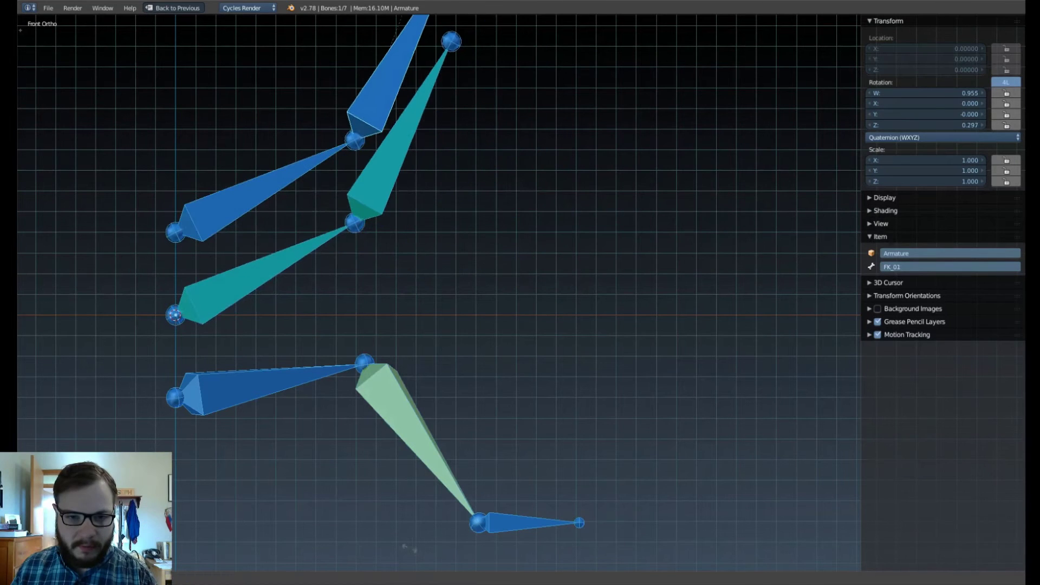
left_click(459, 78)
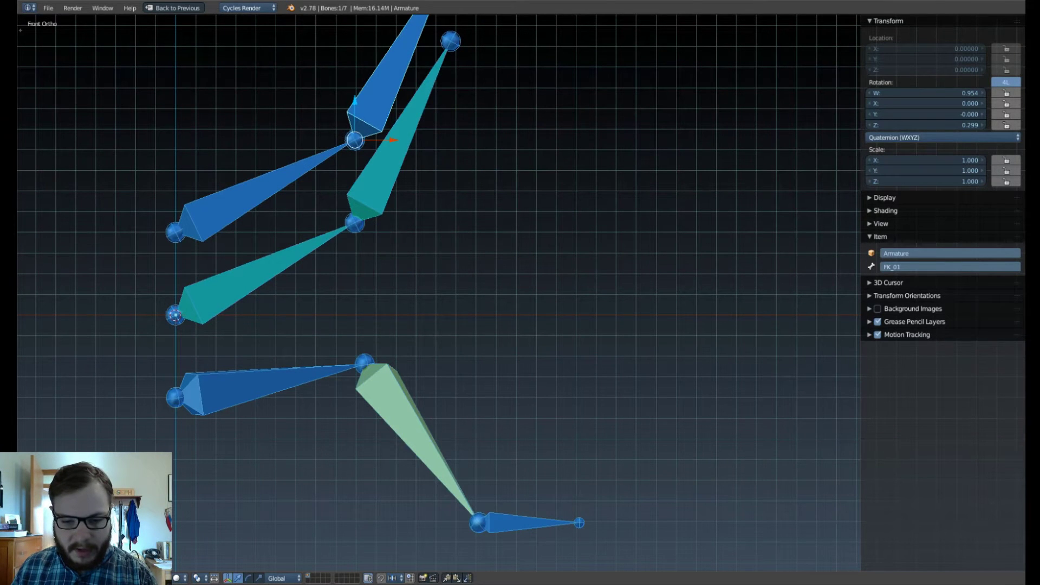
Test moving IK_ctrl_01 up towards the MCH chain, and cancel the move.
right_click(521, 523)
key("g")
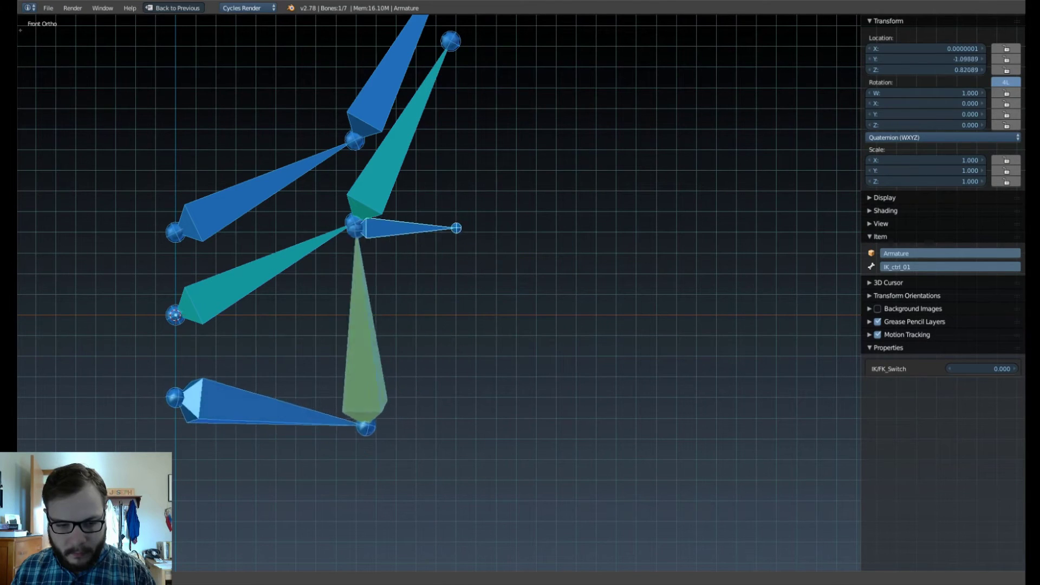
key("Escape")
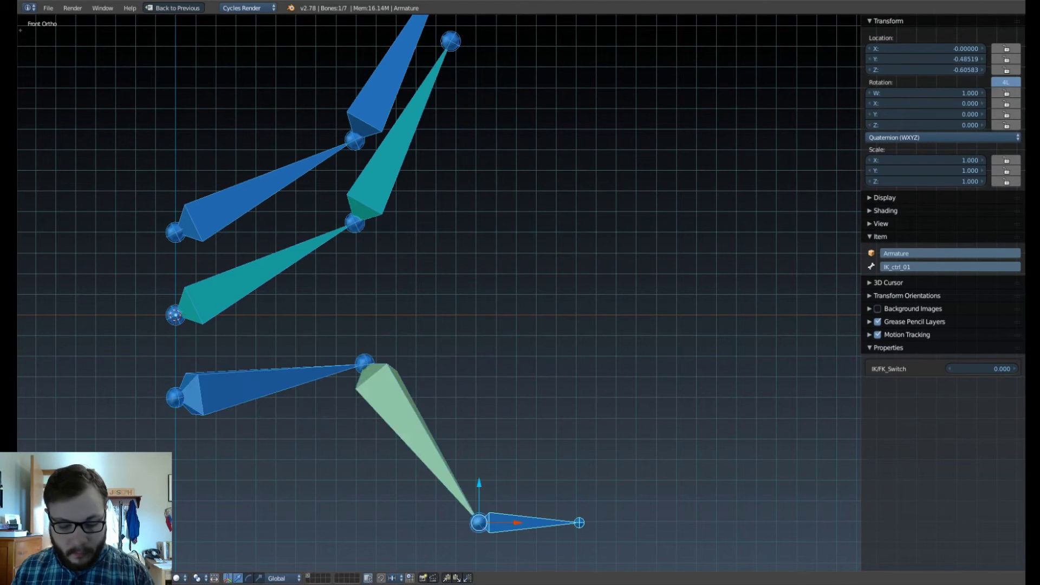
Clear the location and rotation of all bones in the example armature, and deselect them.
key("a")
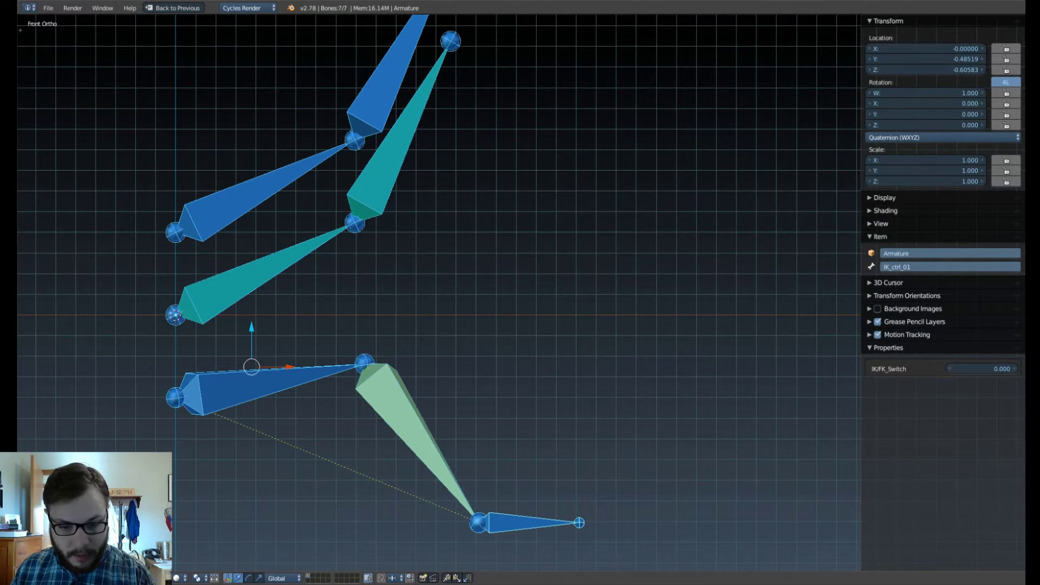
key("alt+g")
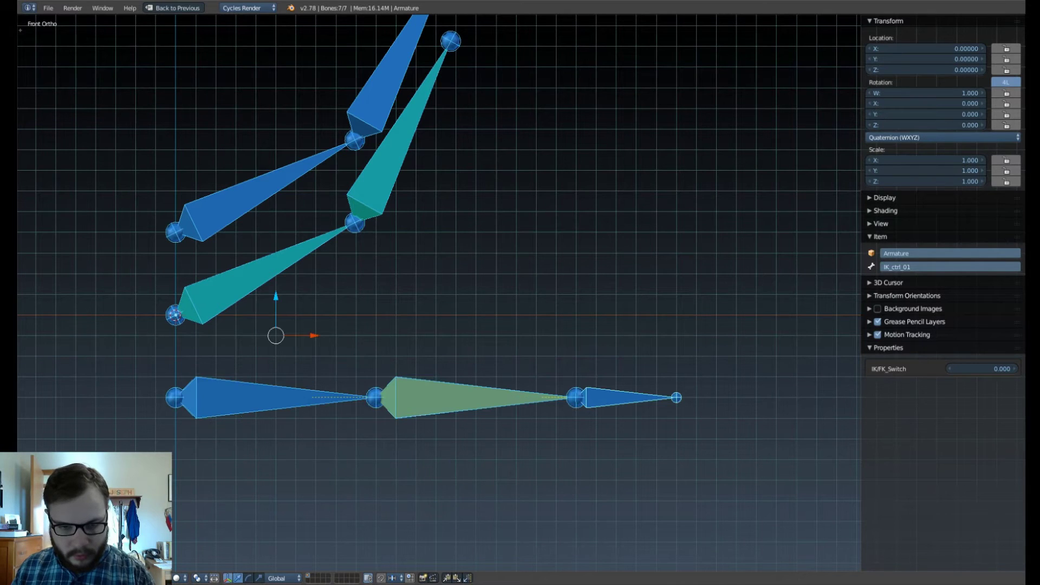
key("alt+r")
key("a")
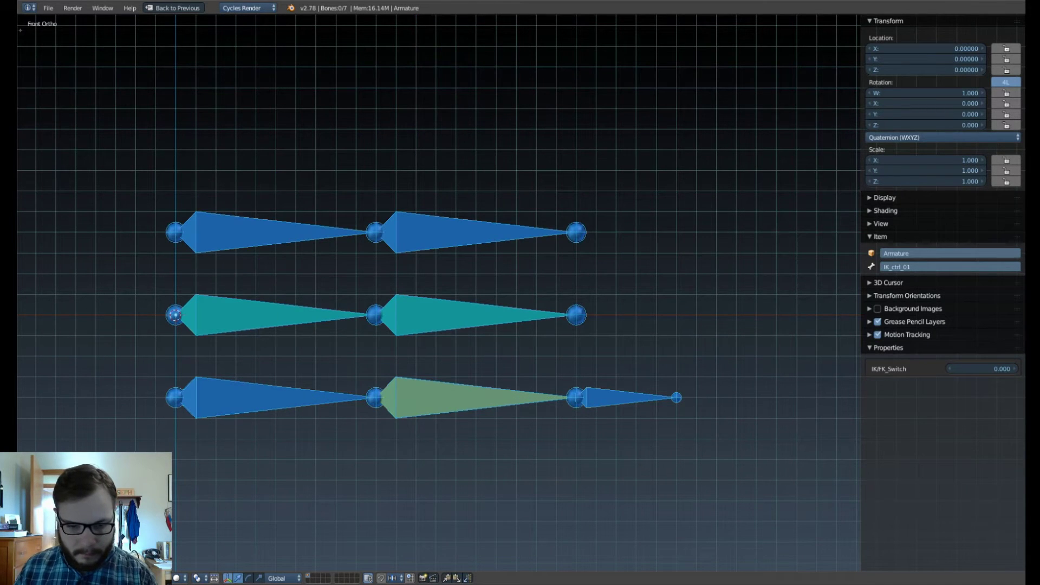
Show the empty second layer and add a new single-bone armature there.
key("2")
middle_click_drag(347, 293, 549, 335, "shift")
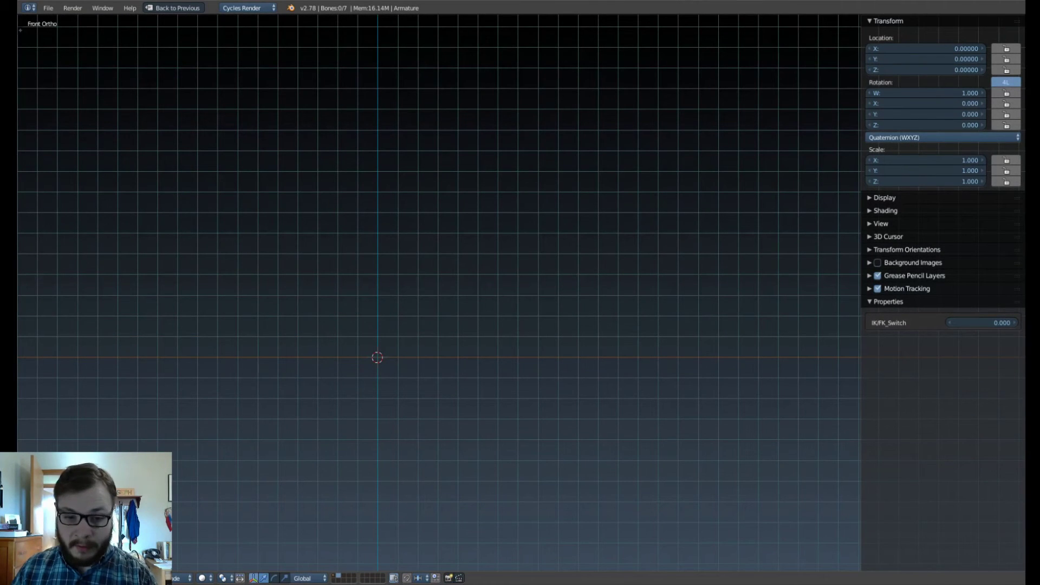
key("shift+a")
mouse_move(458, 386)
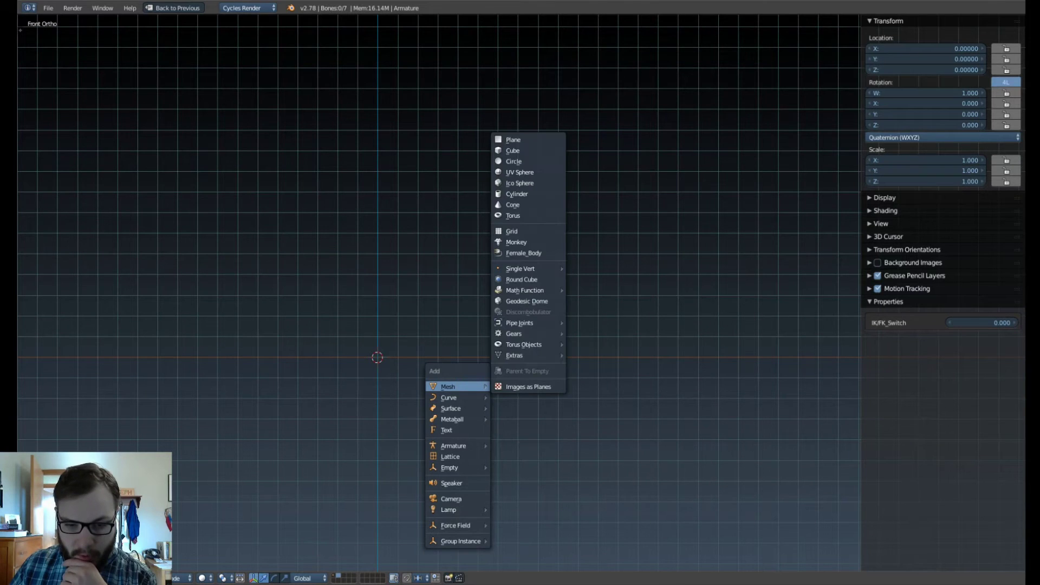
mouse_move(455, 445)
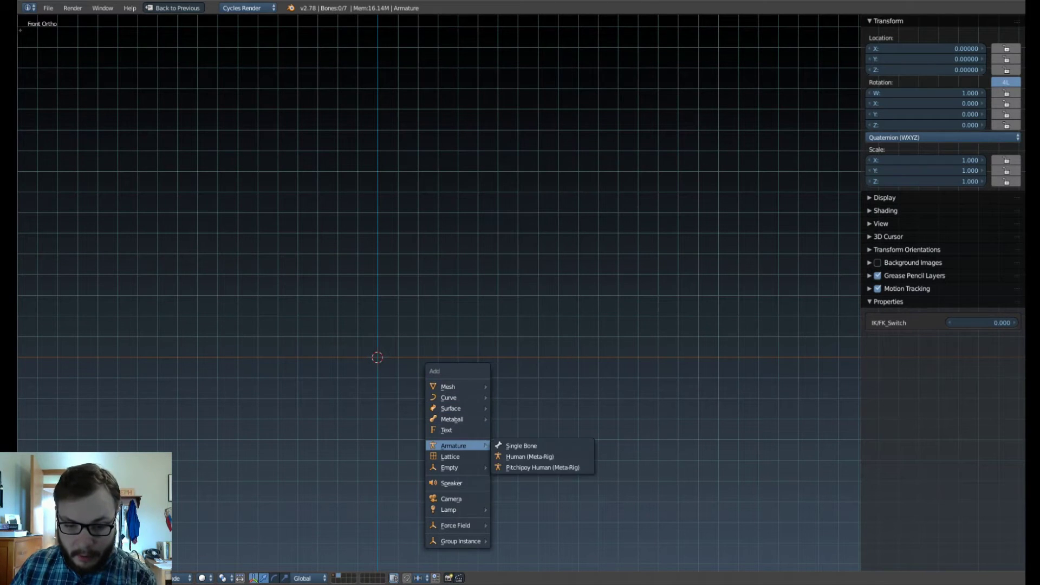
left_click(517, 445)
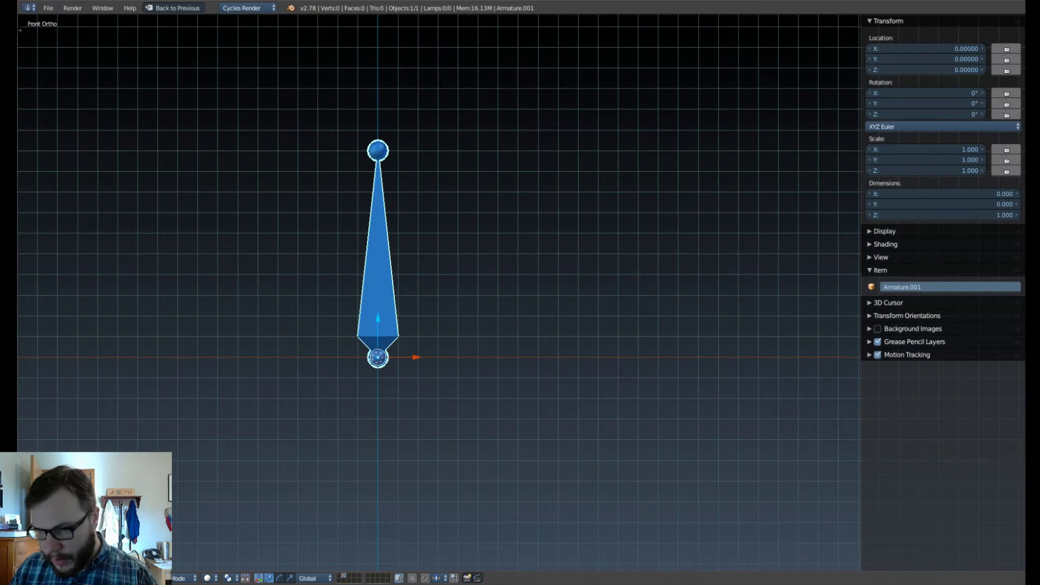
In Edit Mode, lay the bone along the X axis by moving its tail to X 1.2, Z 0.
middle_click_drag(466, 293, 391, 305, "shift")
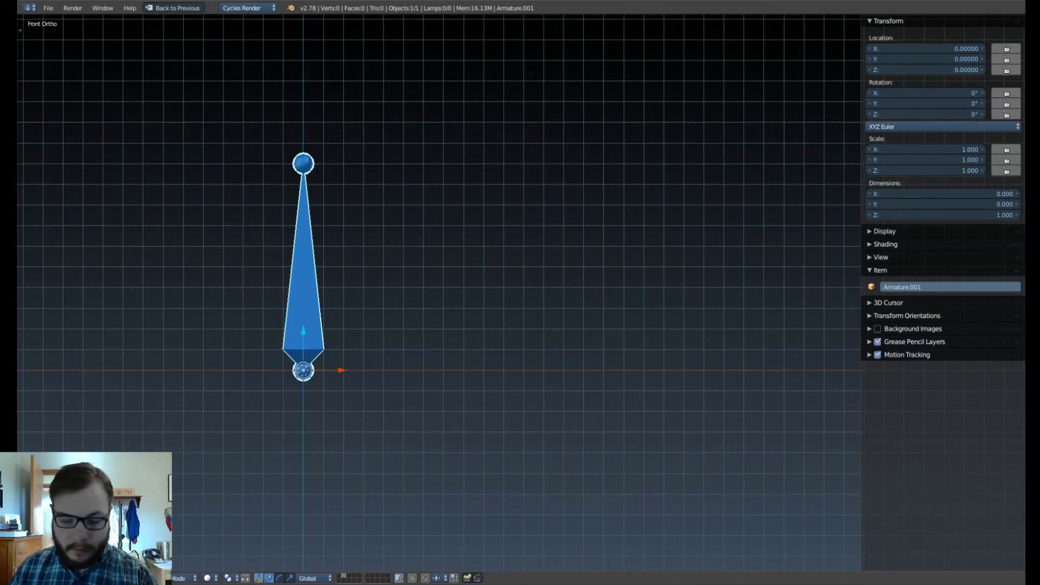
middle_click_drag(391, 306, 448, 289, "shift")
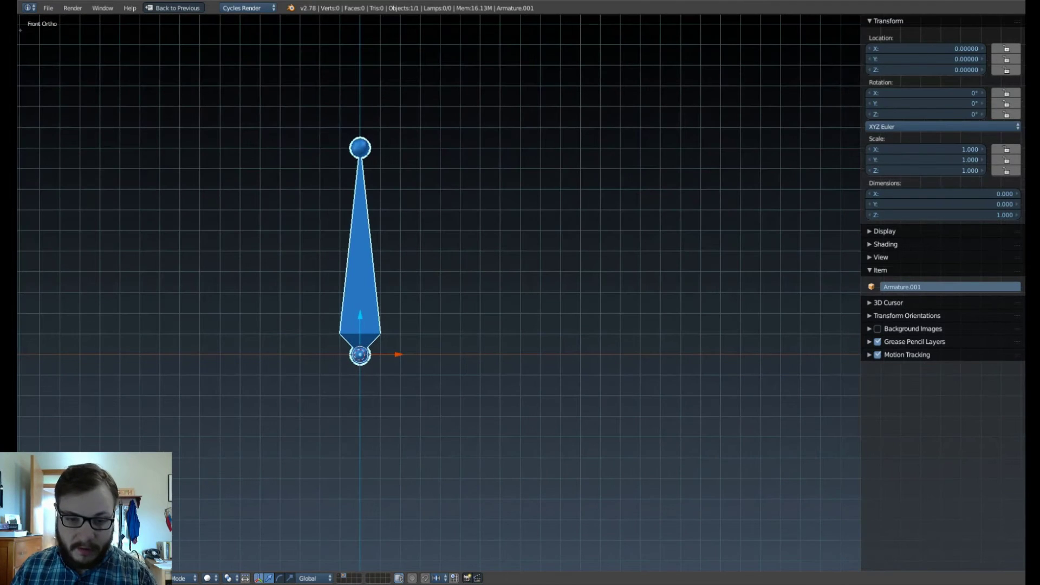
key("Tab")
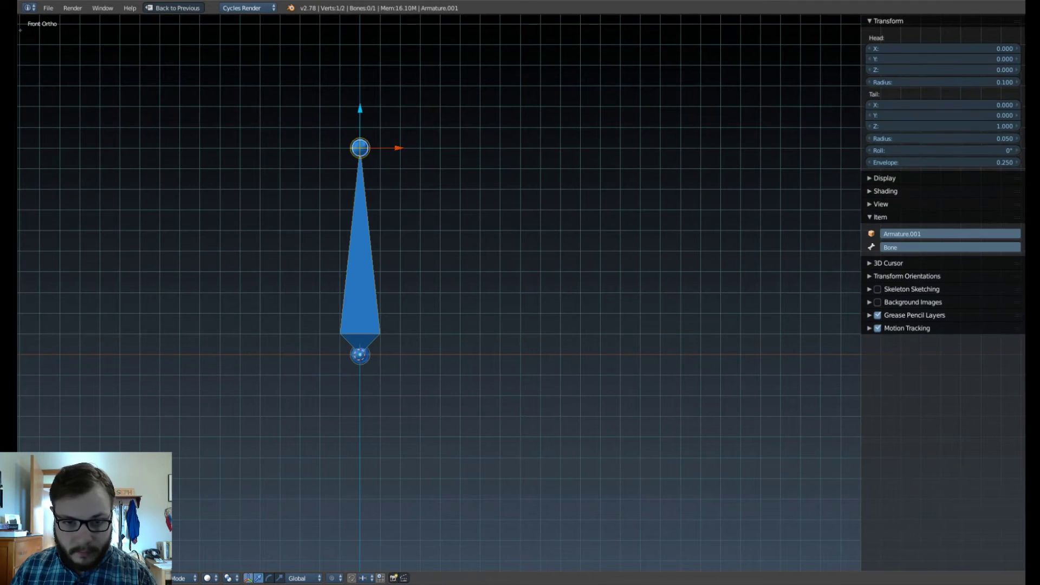
key("g")
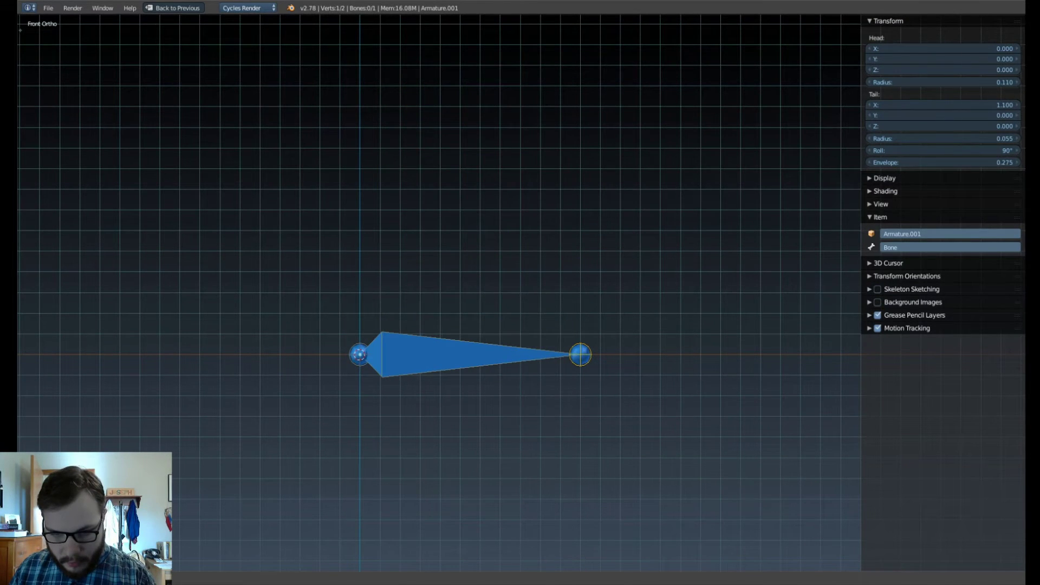
left_click(601, 354)
middle_click_drag(600, 354, 367, 319, "shift")
Extrude a second bone along the X axis from the first bone's tail to X 2.4.
key("e")
key("x")
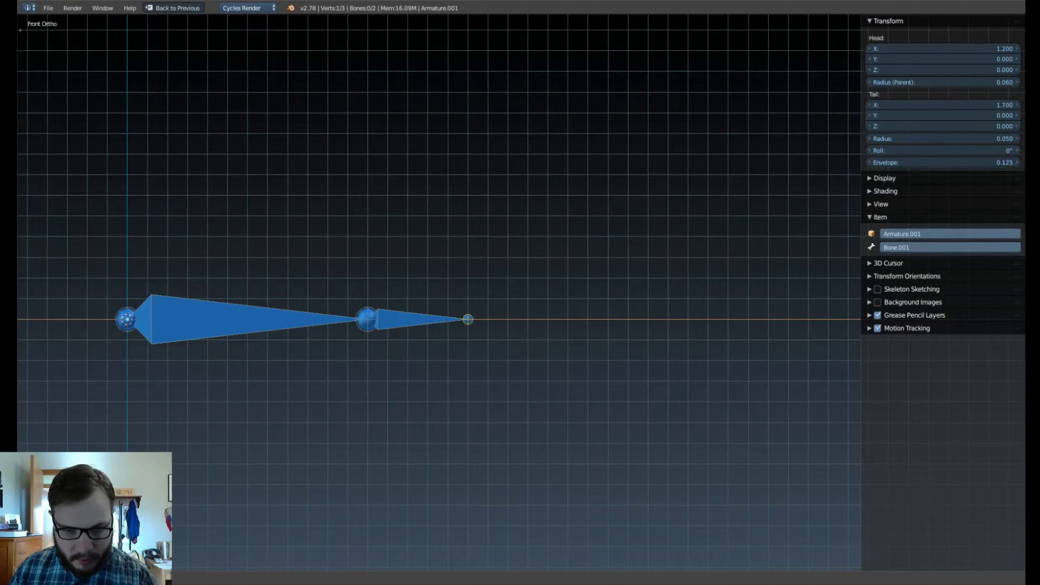
left_click(608, 319)
middle_click_drag(607, 319, 673, 302, "shift")
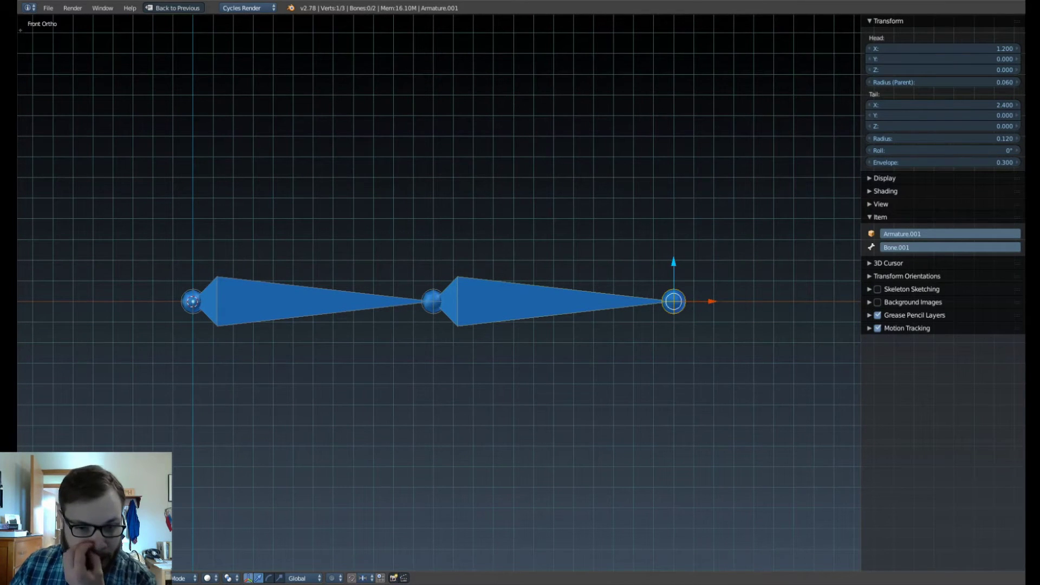
Rename the first bone of the chain as MCH_01.
right_click(325, 302)
left_click(921, 248)
type("M")
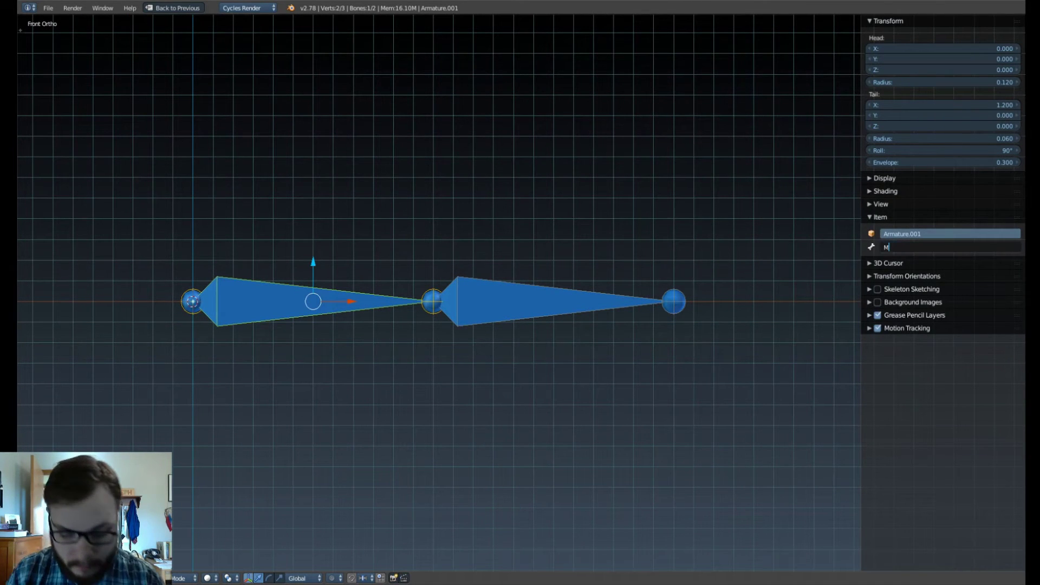
type("CH_01")
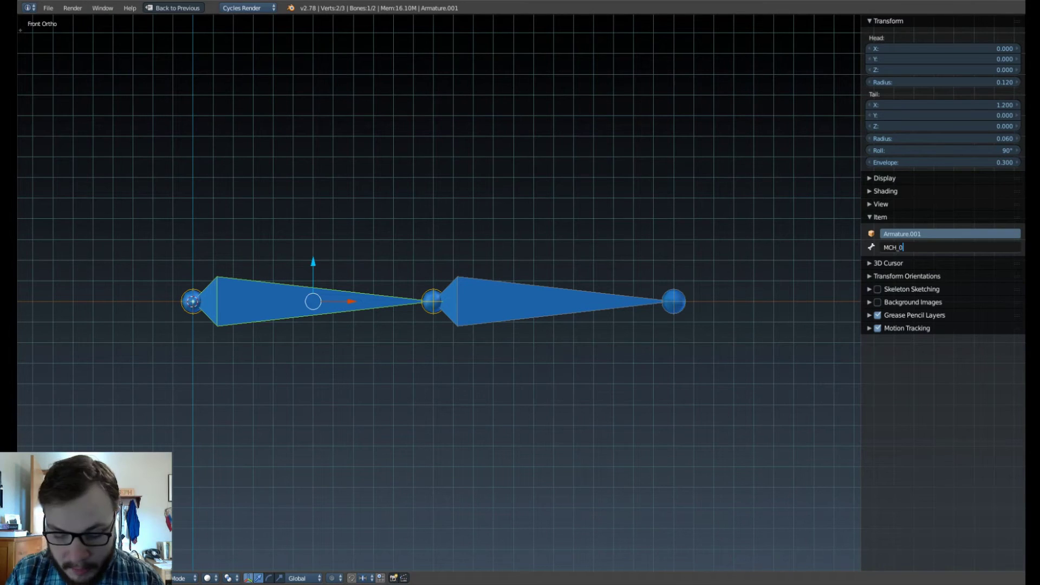
key("Return")
Rename the second bone of the chain as MCH_02.
right_click(563, 302)
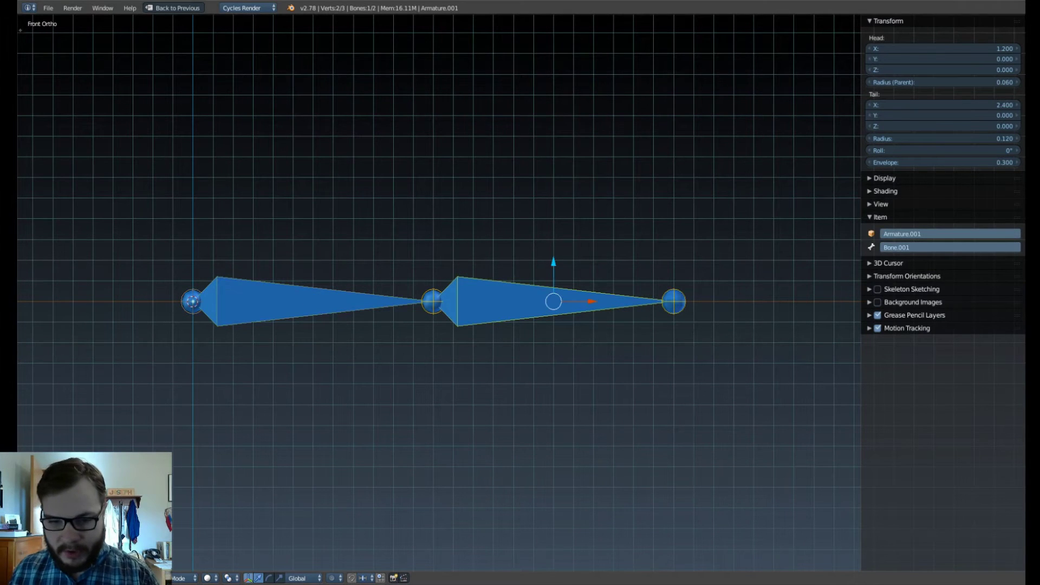
left_click(921, 248)
type("M")
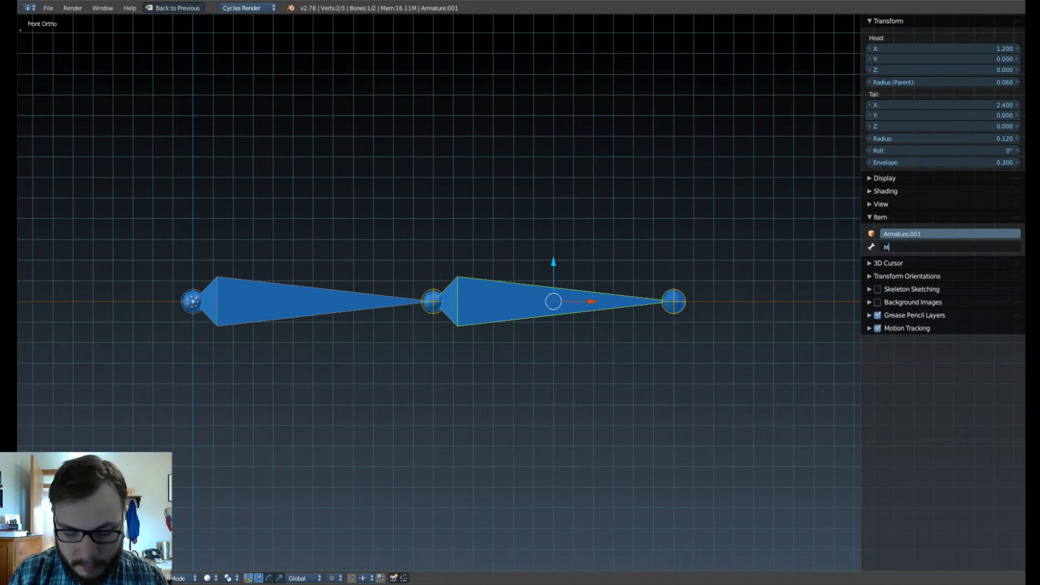
type("CH")
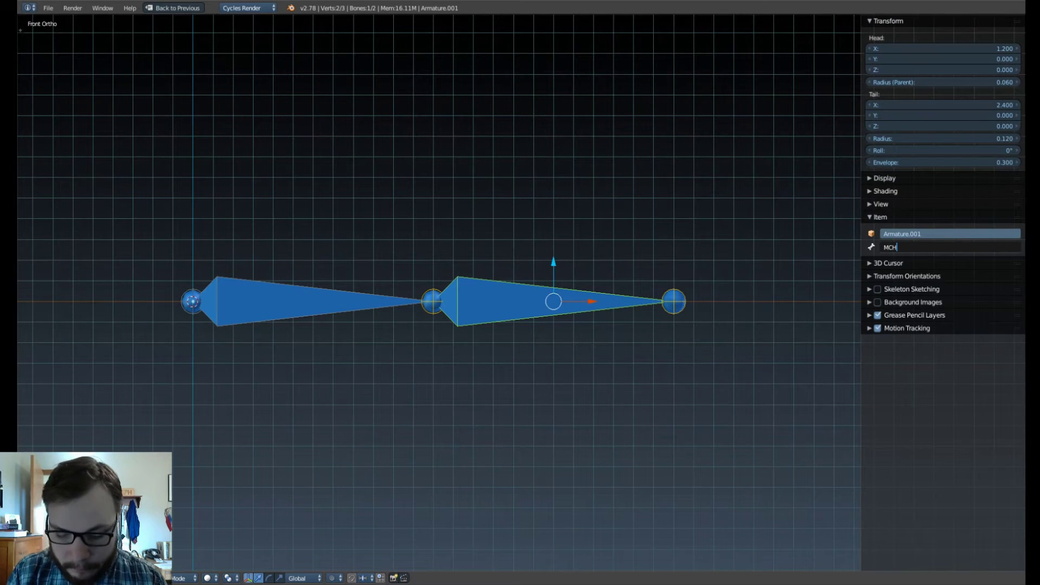
type("_02")
key("Return")
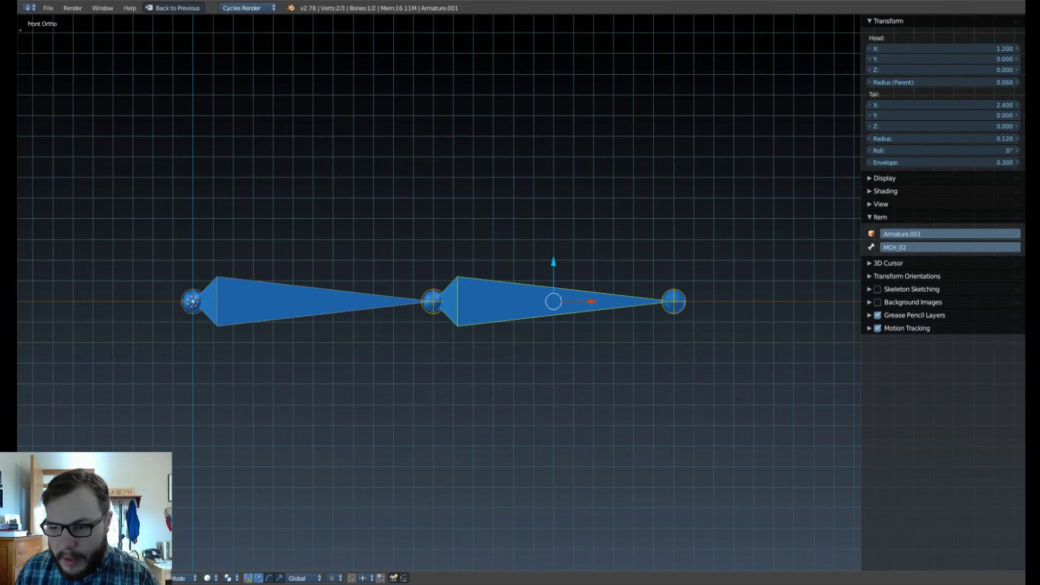
Duplicate both MCH bones and move the copy up along the Z axis to Z 0.6.
right_click(313, 301)
right_click(553, 302, "shift")
scroll(554, 301, "down", 3)
mouse_move(554, 302)
middle_mouse_down("shift")
mouse_move(554, 315)
mouse_move(539, 311)
mouse_move(543, 323)
mouse_move(538, 307)
middle_mouse_up("shift")
scroll(543, 324, "up", 3)
key("shift+d")
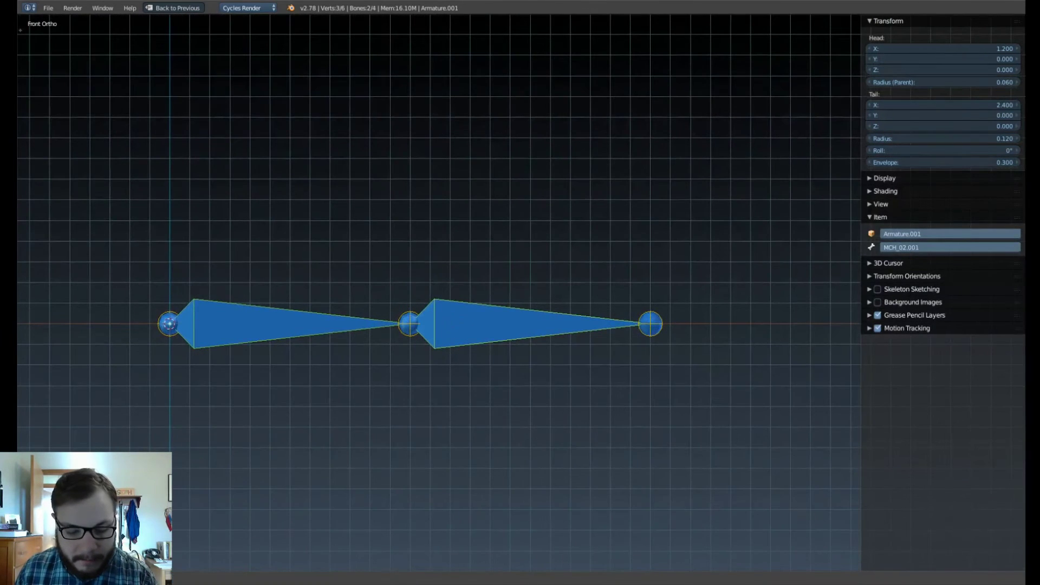
key("z")
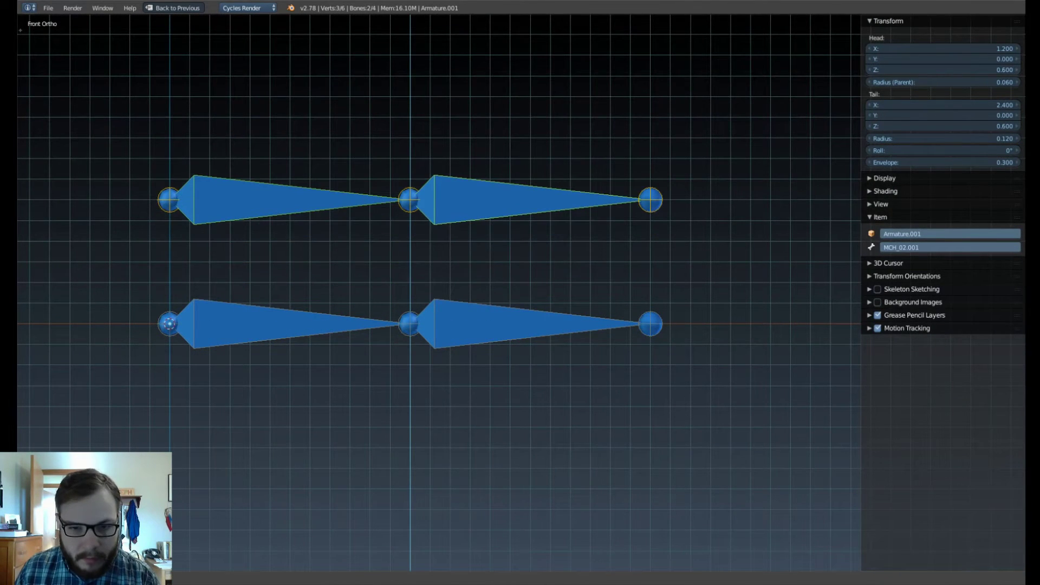
key("Return")
Rename the first bone of the upper duplicated chain as FK_01.
right_click(276, 199)
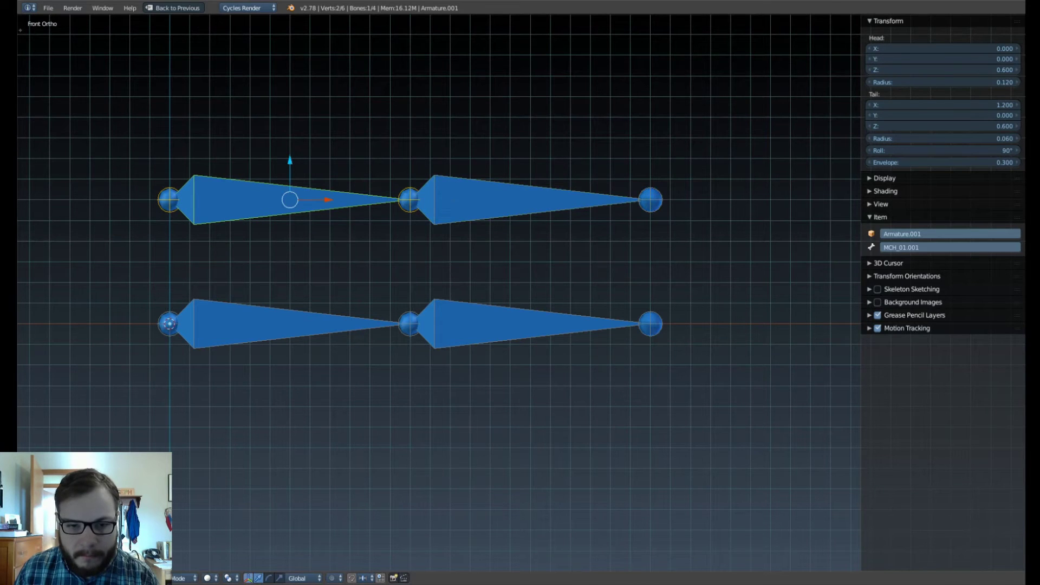
double_click(951, 248)
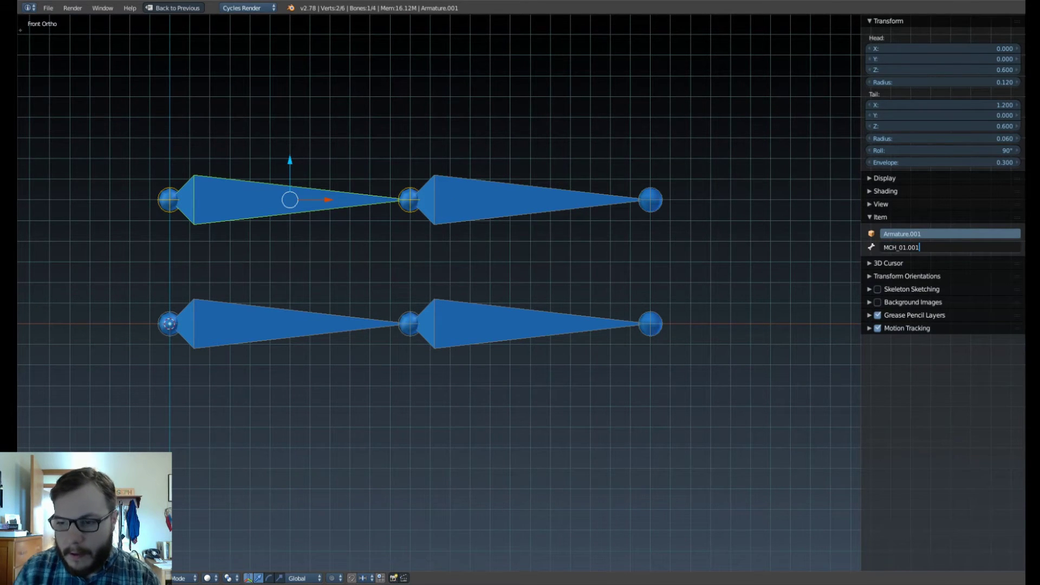
key("BackSpace")
key("BackSpace")
key("BackSpace")
key("BackSpace")
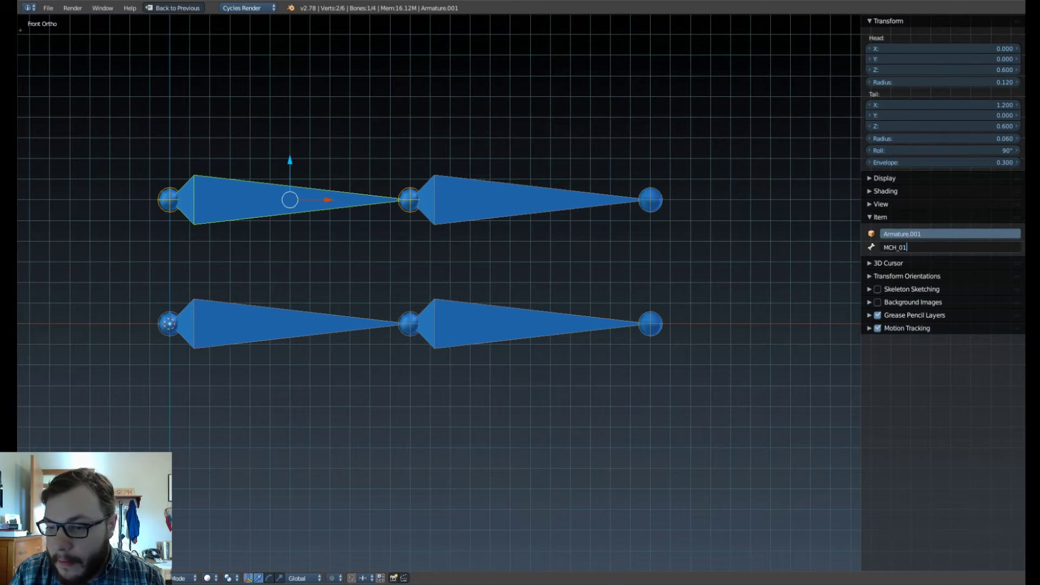
key("Left")
key("Left")
key("Left")
key("BackSpace")
key("BackSpace")
key("BackSpace")
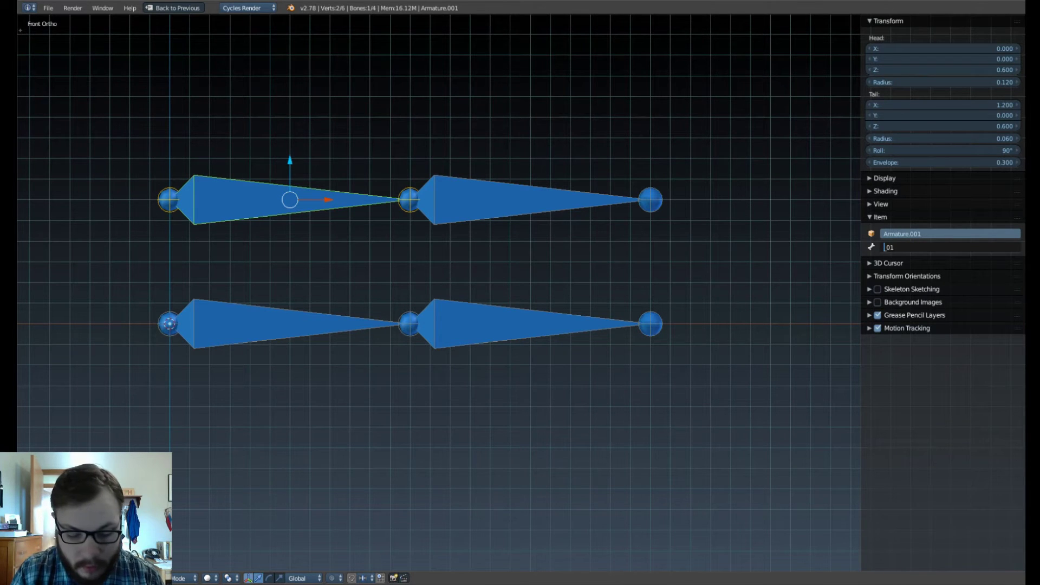
type("FK")
key("Return")
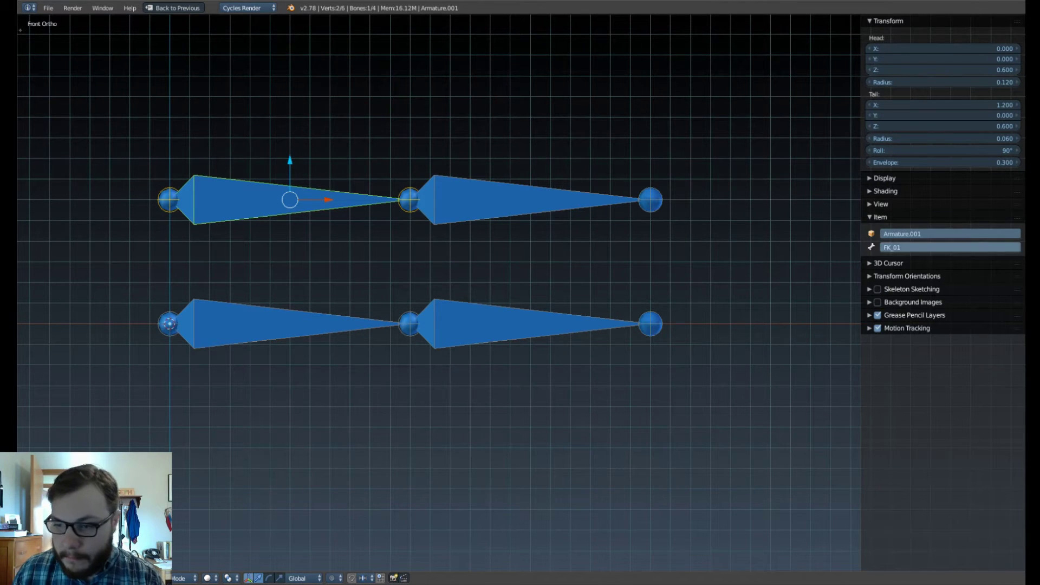
Rename the second bone of the upper chain as FK_02.
right_click(531, 201)
left_click(927, 248)
left_click(927, 248)
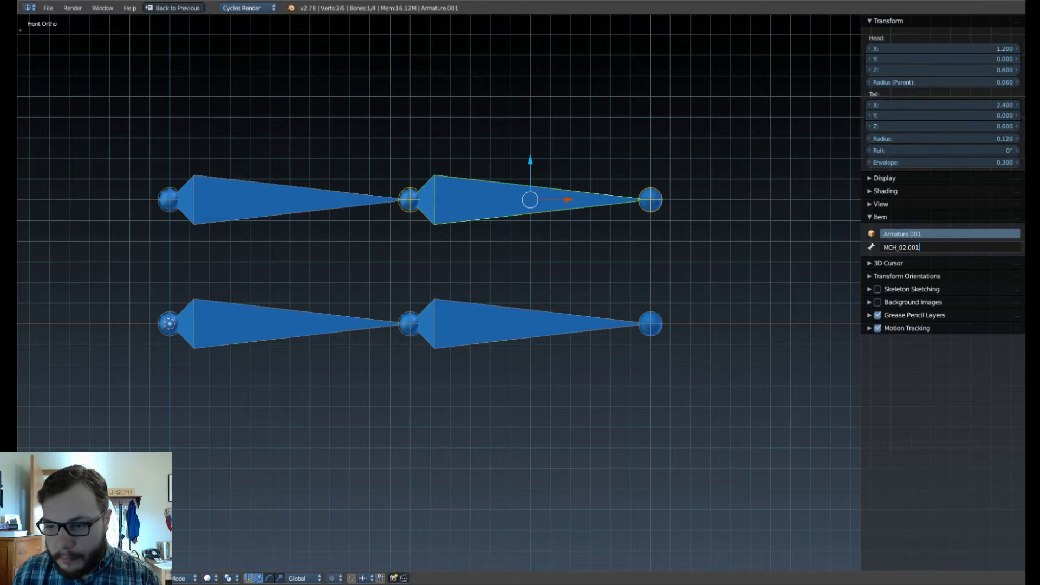
key("BackSpace")
key("BackSpace")
key("BackSpace")
key("BackSpace")
key("BackSpace")
key("BackSpace")
key("BackSpace")
key("BackSpace")
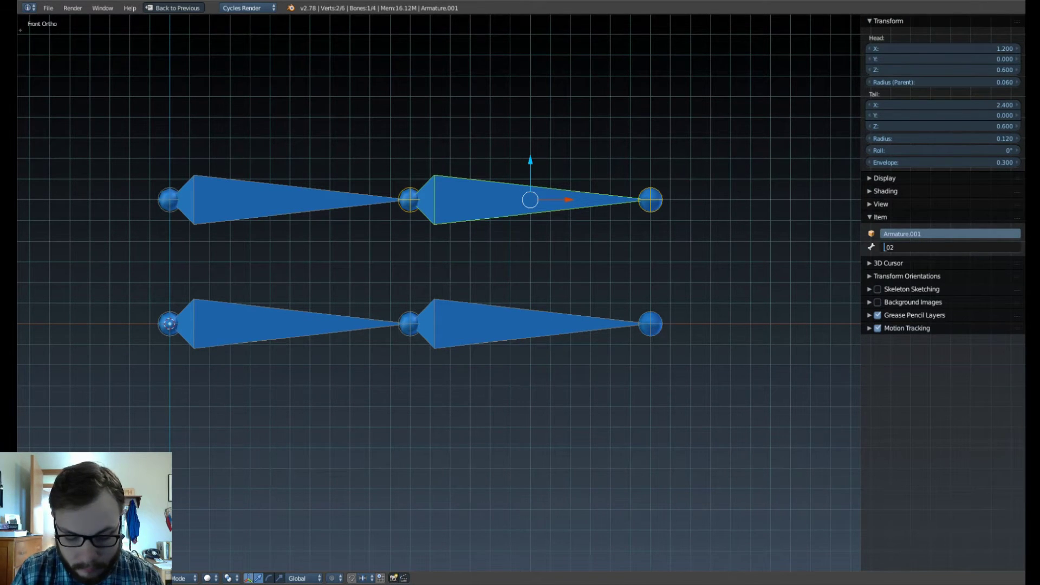
type("FK_")
key("Return")
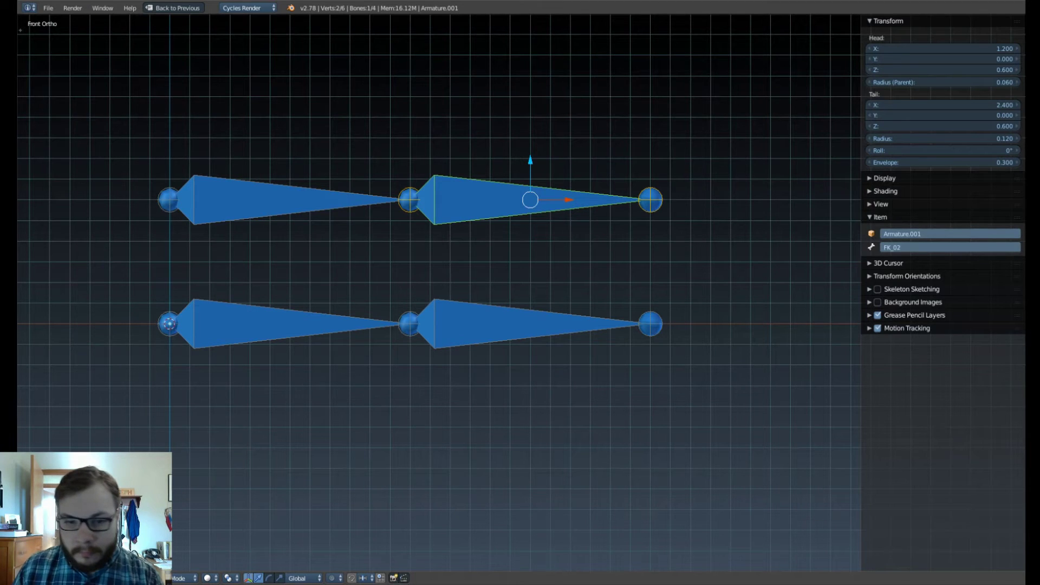
Duplicate both FK bones and move the copy down along the Z axis to Z -0.6, below the MCH chain.
right_click(293, 200, "shift")
key("shift+d")
key("z")
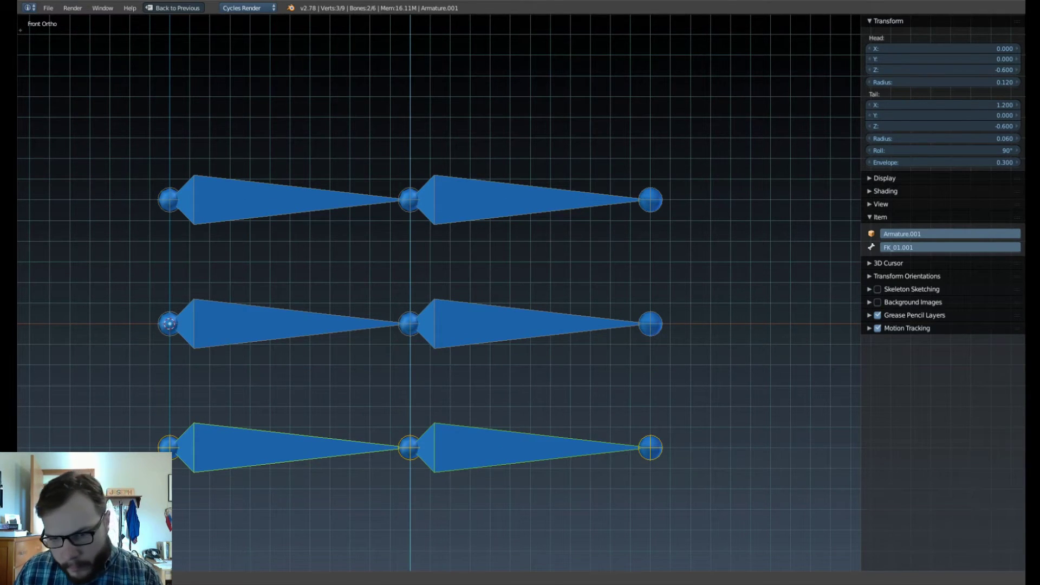
left_click(292, 448)
Rename the first bone of the lowest chain as IK_01.
right_click(293, 448)
left_click(942, 247)
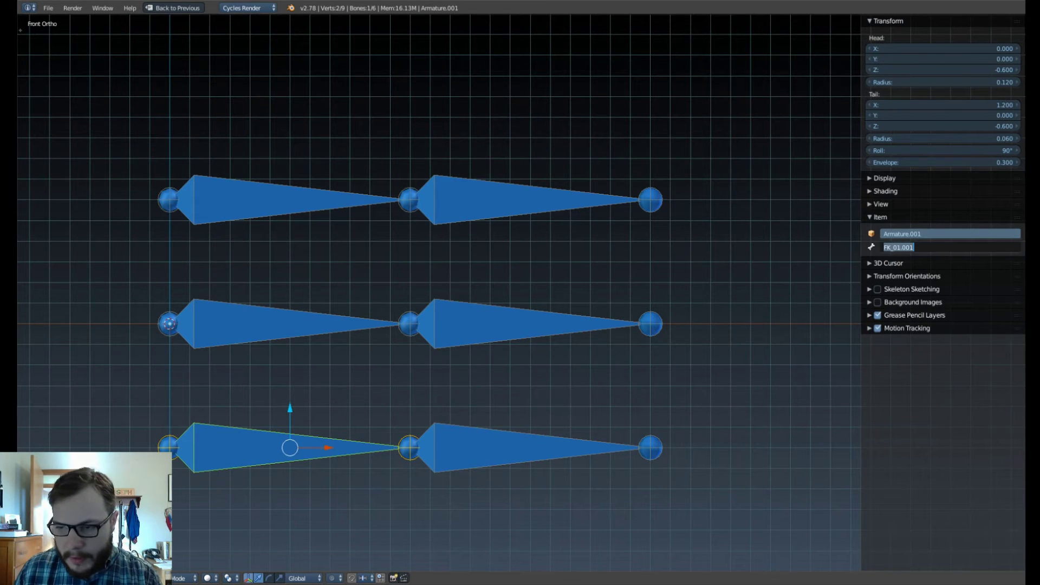
key("Right")
key("BackSpace")
key("BackSpace")
key("BackSpace")
key("BackSpace")
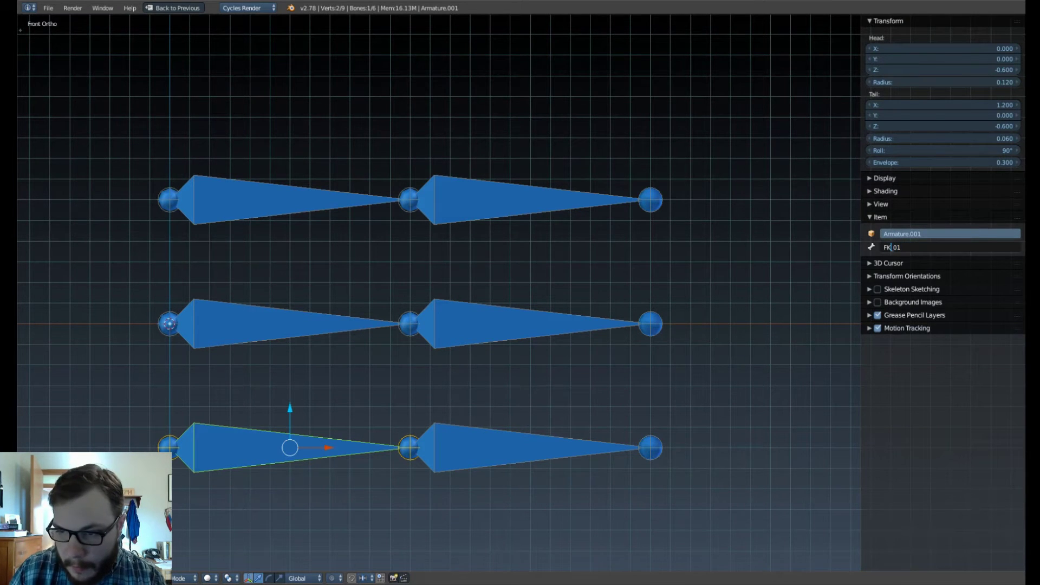
key("BackSpace")
key("BackSpace")
key("Return")
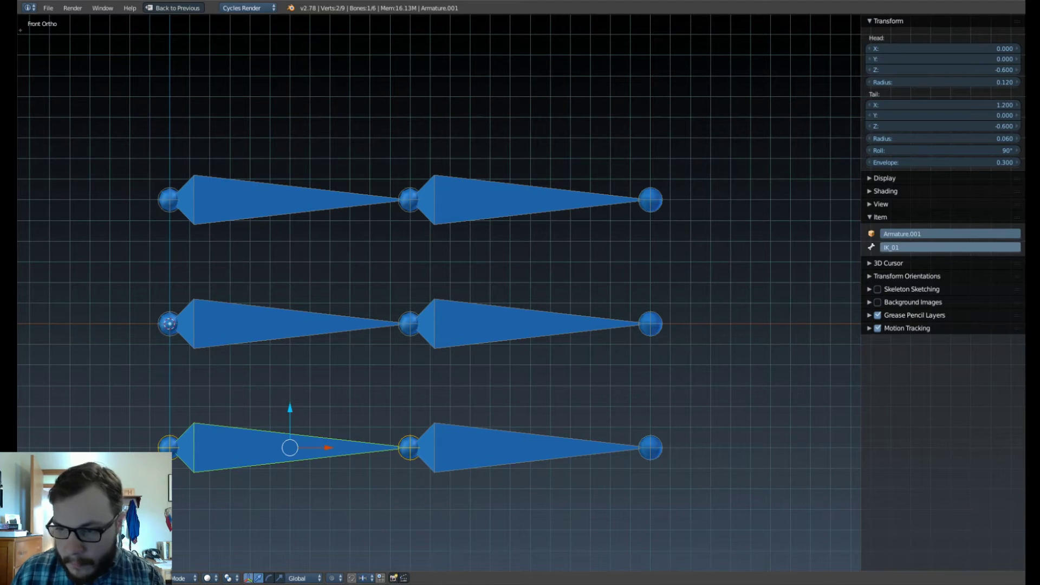
Rename the second bone of the lowest chain as IK_02.
right_click(514, 448)
left_click(951, 247)
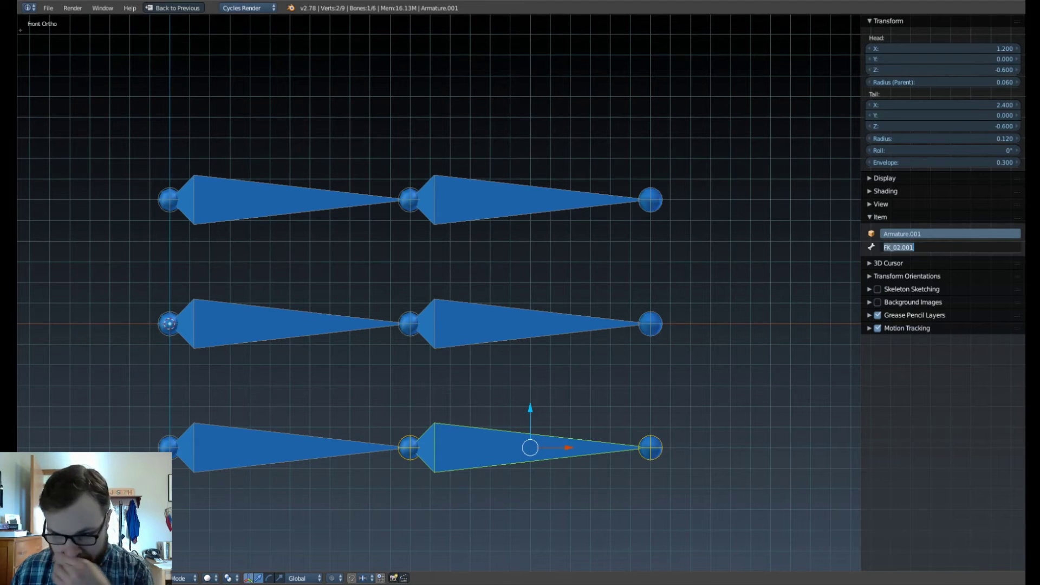
key("BackSpace")
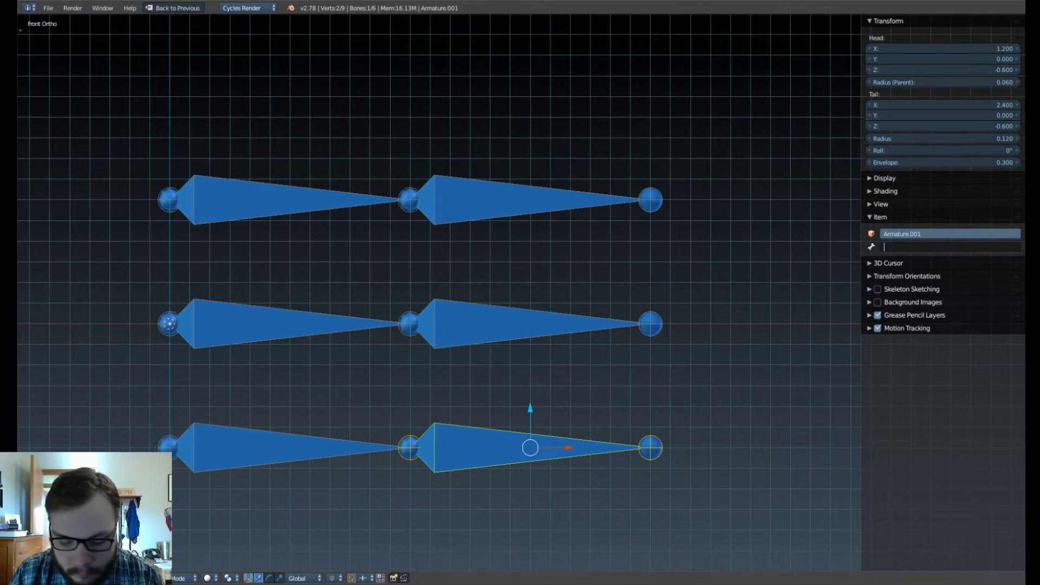
type("IK_01.001")
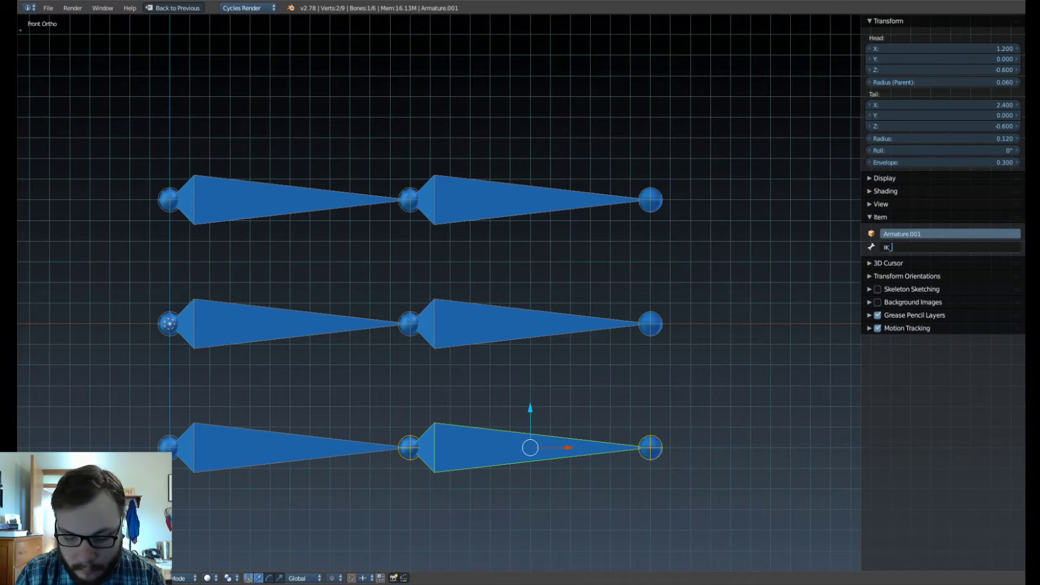
key("Return")
left_click(950, 248)
left_click(950, 247)
key("BackSpace")
key("BackSpace")
key("BackSpace")
key("BackSpace")
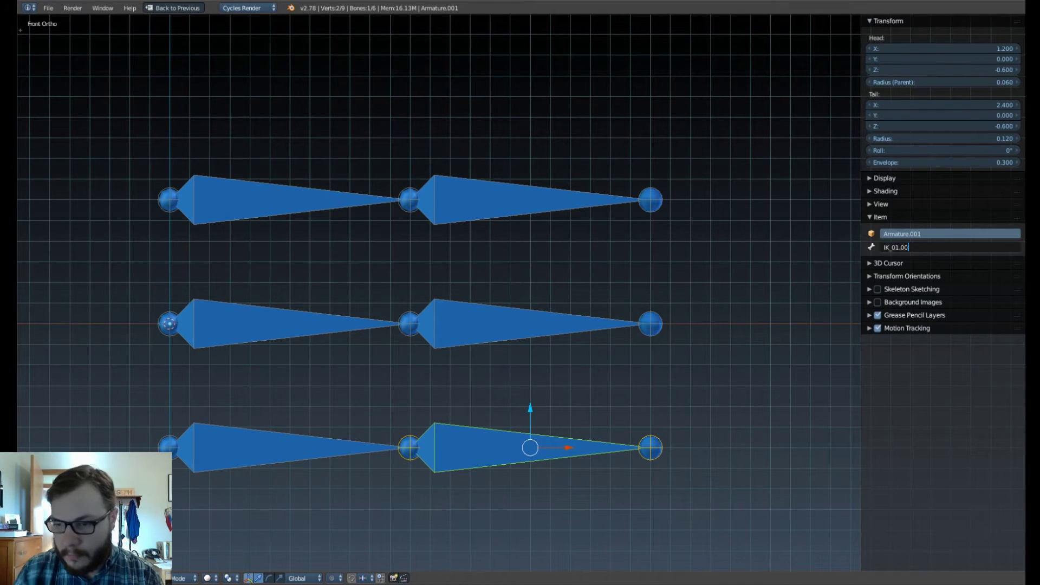
key("Return")
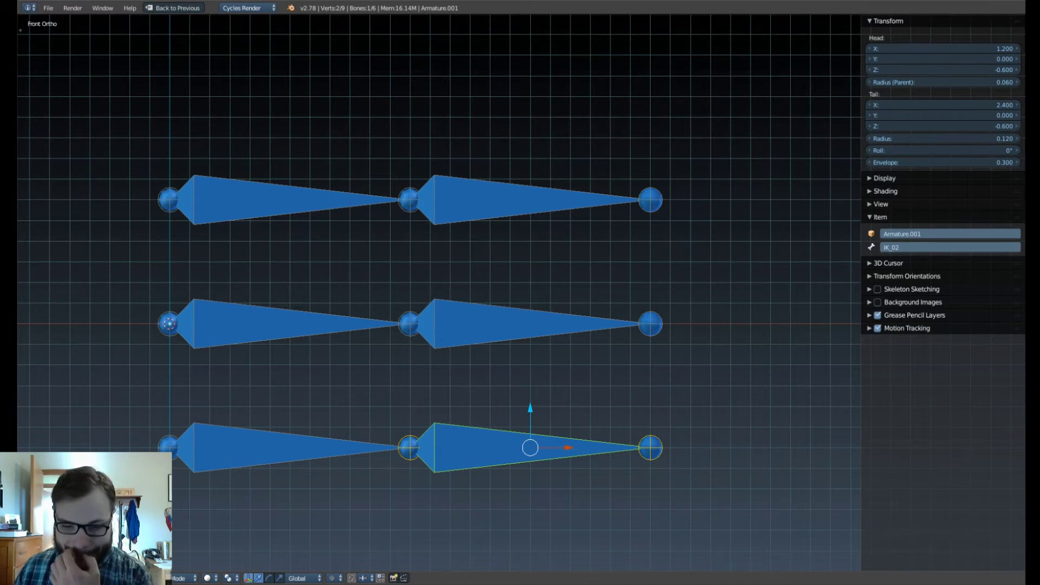
Extrude a short third bone along the X axis from the tail of IK_02 to X 3.0.
right_click(650, 447)
middle_click_drag(651, 448, 507, 378, "shift")
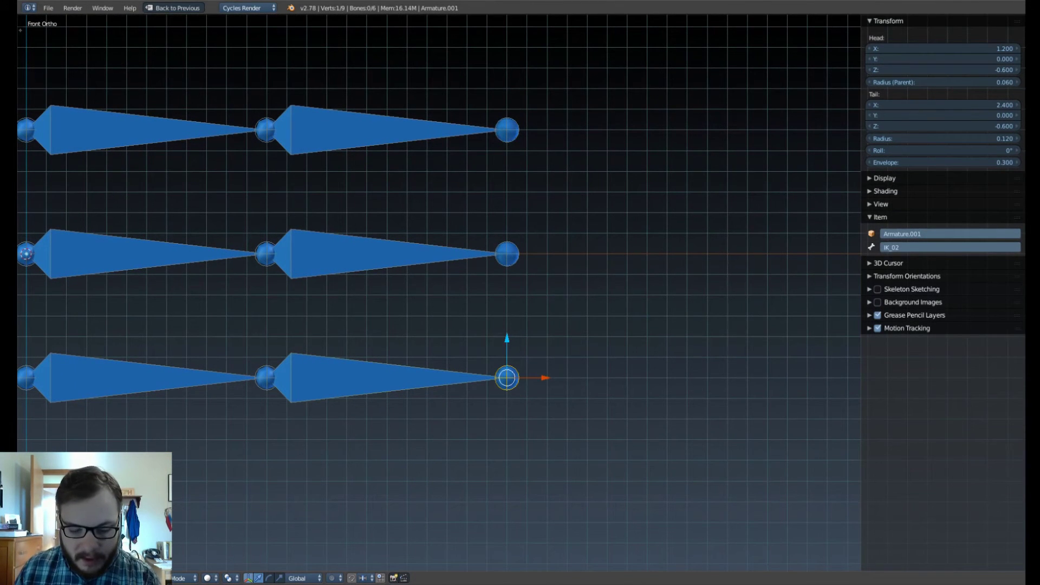
key("e")
key("x")
key("x")
key("x")
key("x")
key("x")
key("x")
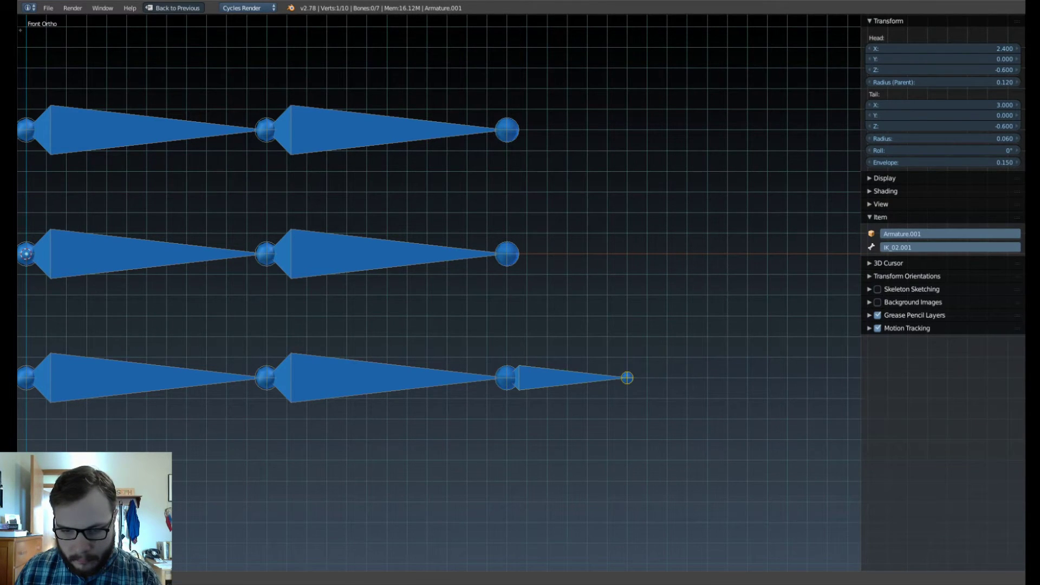
left_click(628, 378)
Clear the parent of the short bone at the end of the IK chain.
right_click(557, 376)
middle_click_drag(557, 375, 612, 378, "shift")
key("alt+p")
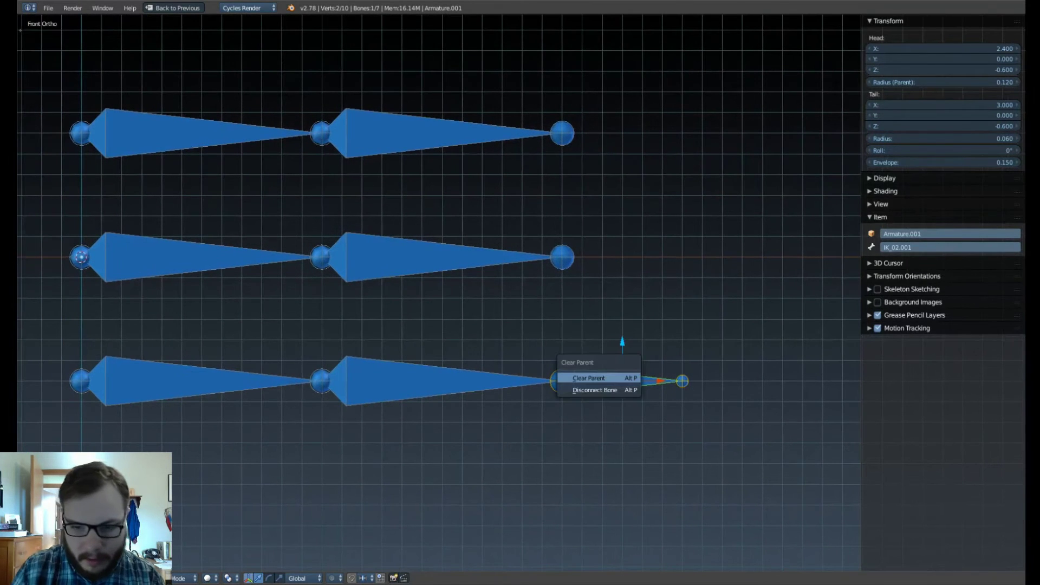
left_click(612, 378)
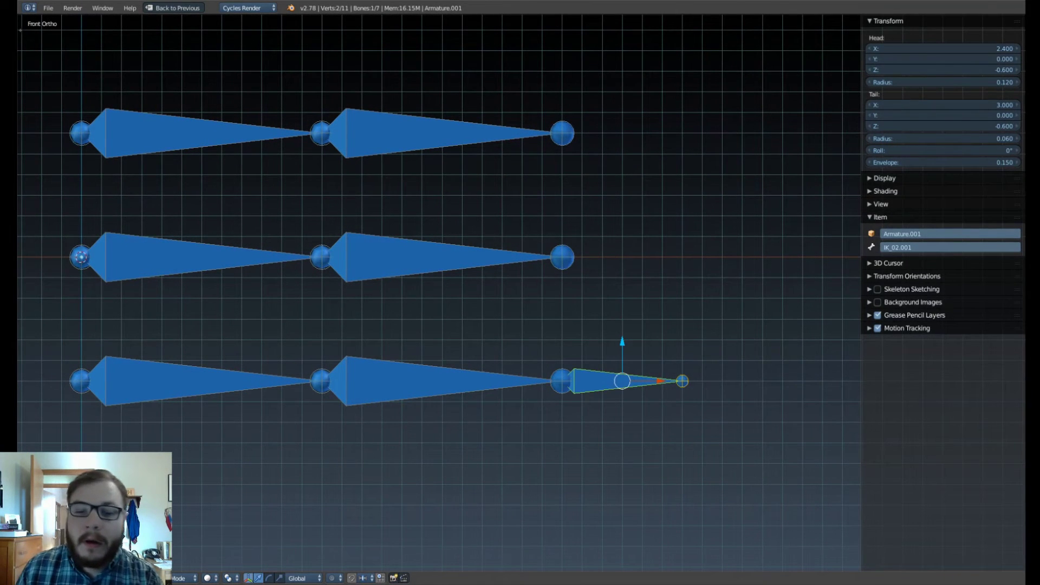
In top view, move the joint between IK_01 and IK_02 slightly along the Y axis to about Y 0.028.
right_click(322, 381)
key("KP_7")
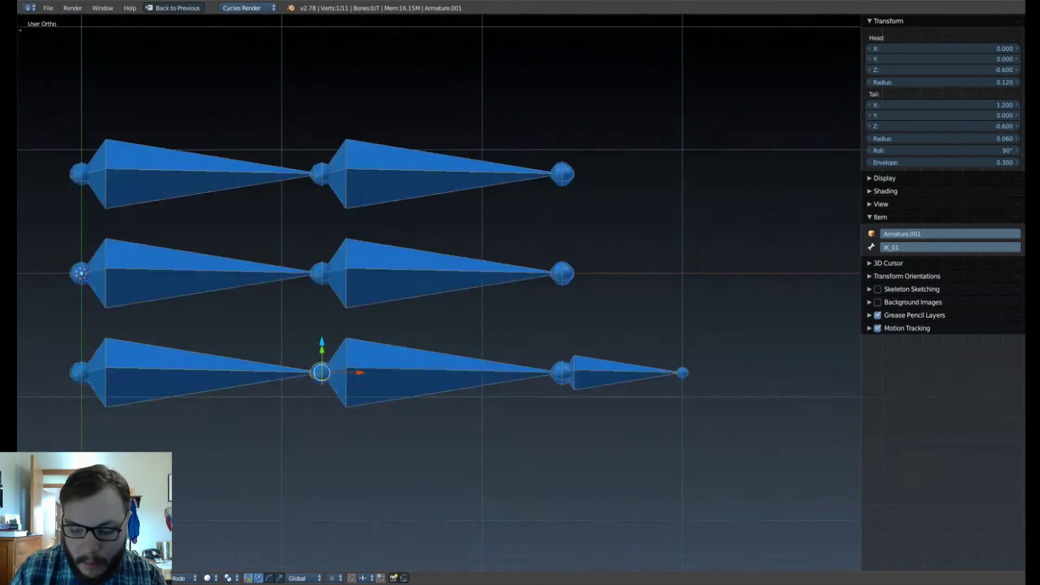
scroll(322, 381, "up", 4)
middle_click_drag(322, 381, 655, 230, "shift")
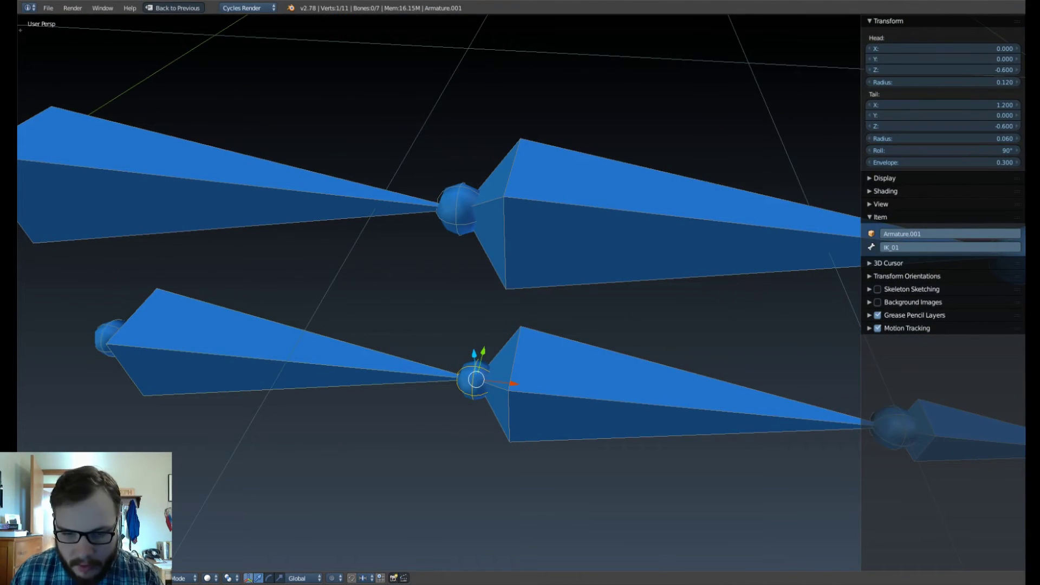
key("KP_7")
scroll(459, 263, "up", 3)
middle_click_drag(418, 243, 441, 267, "shift")
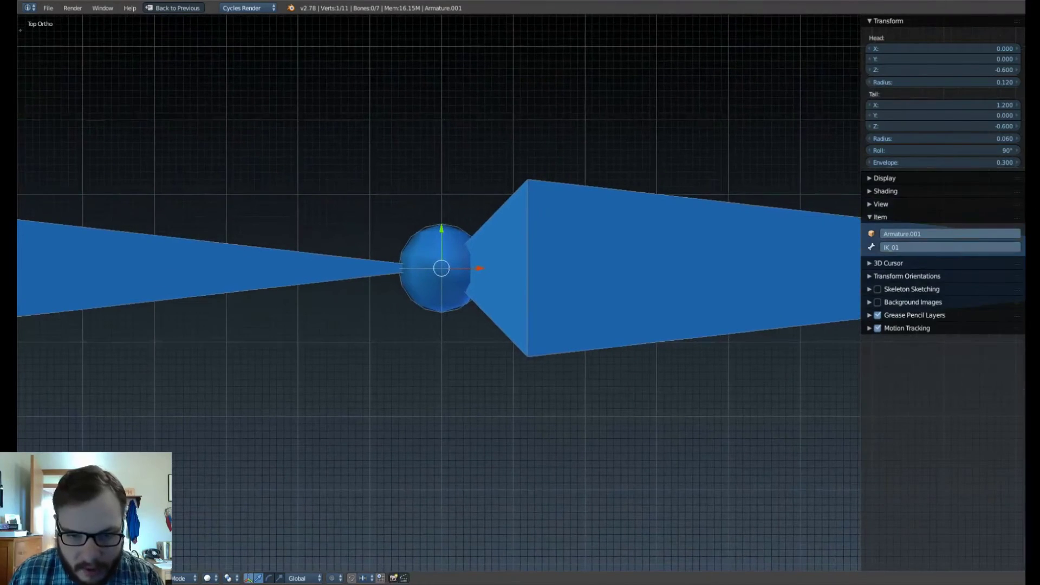
key("g")
key("y")
left_click(441, 245)
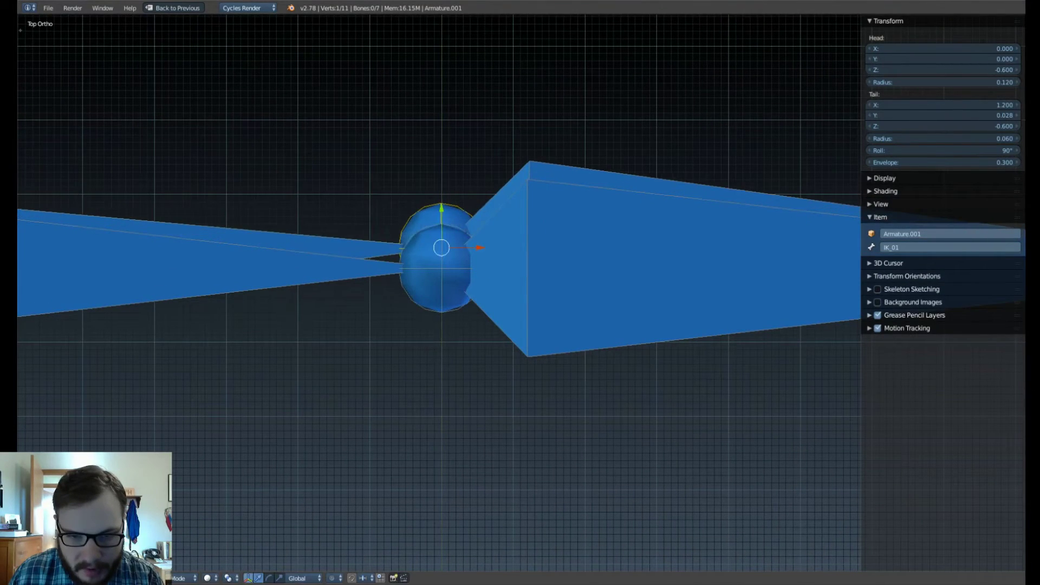
Extrude a short bone along the Y axis from the joint between IK_01 and IK_02 to about Y 0.422.
scroll(441, 244, "down", 11)
scroll(441, 245, "up", 4)
scroll(520, 292, "up", 4)
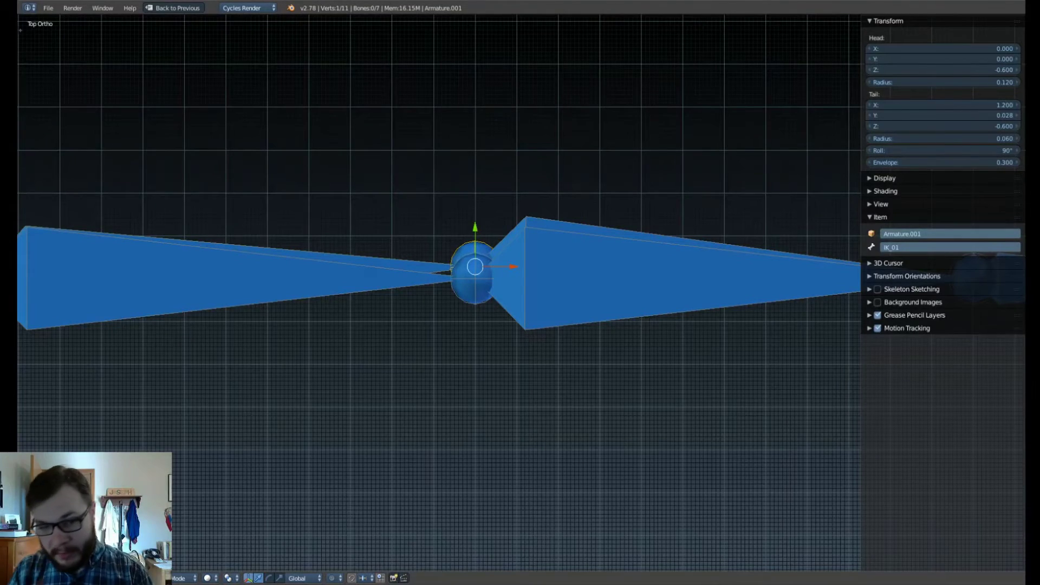
scroll(520, 293, "down", 4)
scroll(520, 292, "up", 4)
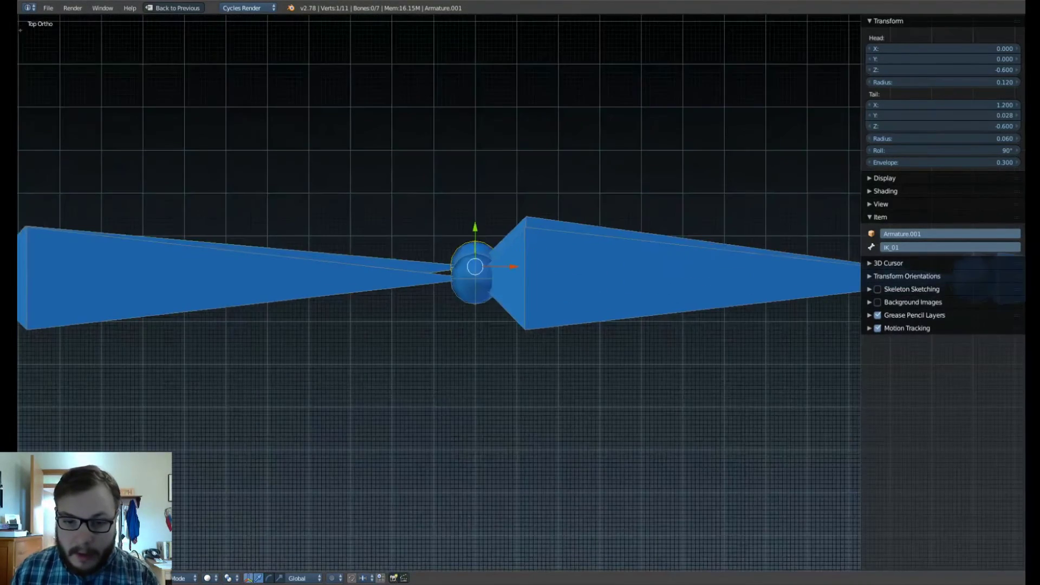
scroll(520, 292, "down", 3)
middle_click_drag(520, 293, 332, 229)
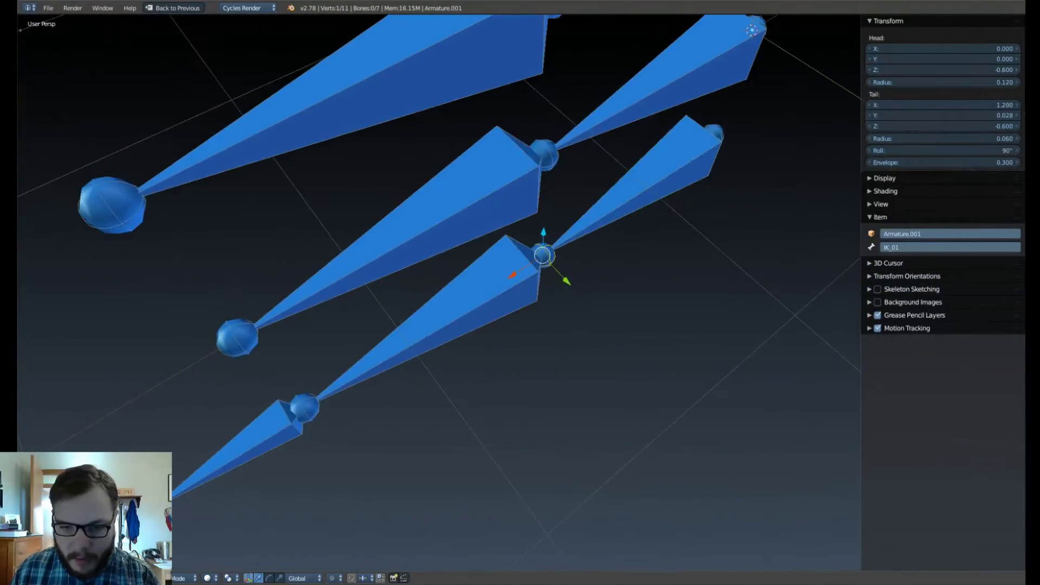
key("e")
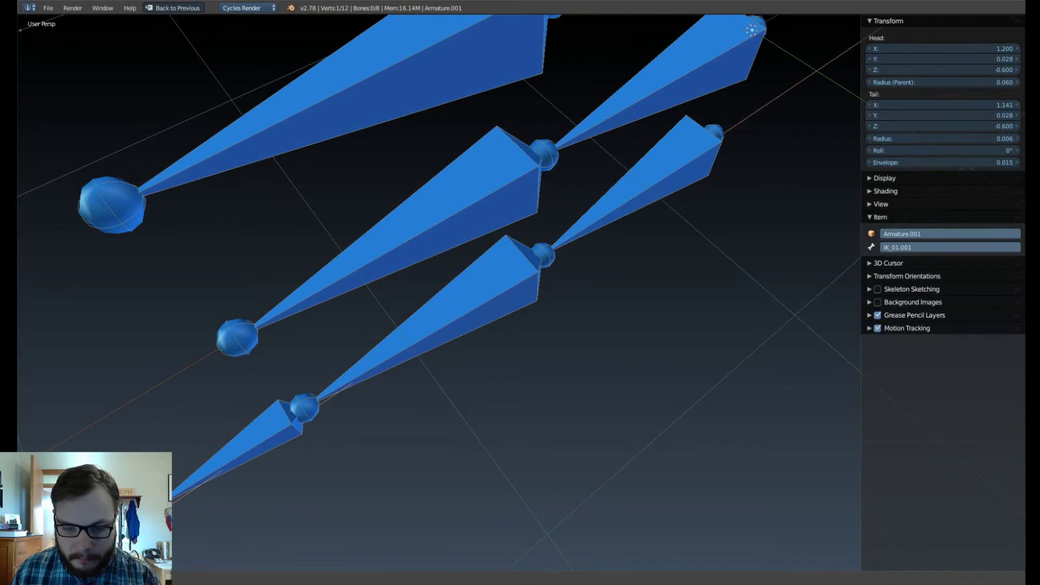
key("y")
left_click(599, 315)
Clear the parent of the short bone extruded from the middle joint of the IK chain.
right_click(571, 287)
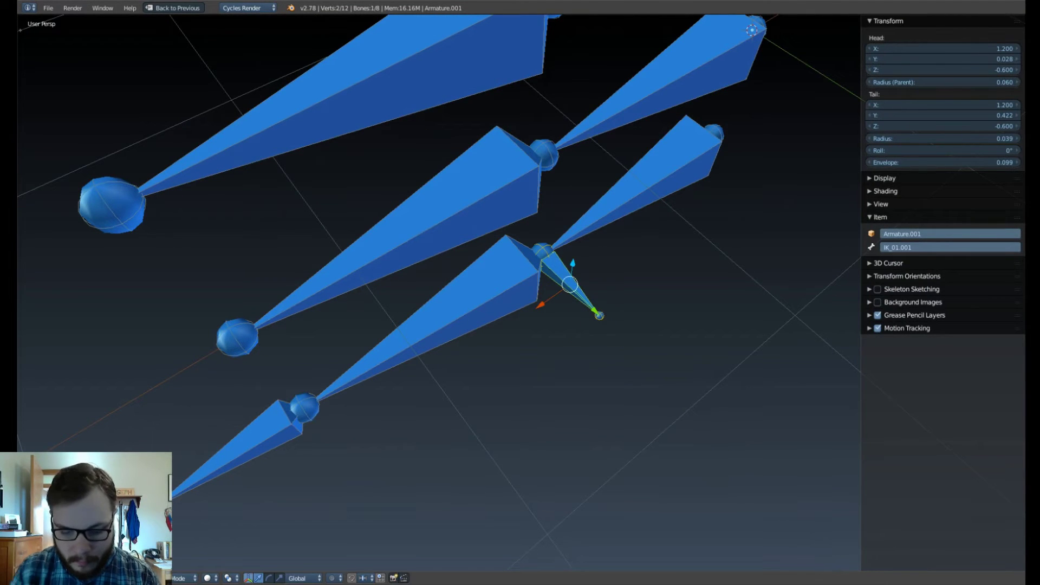
key("alt+p")
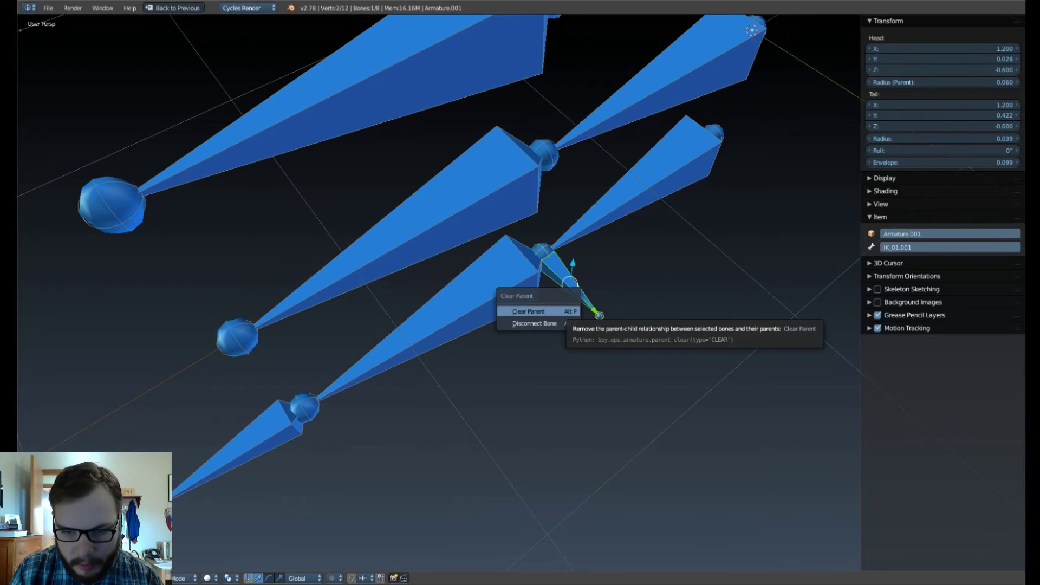
left_click(531, 312)
Move the unparented short bone along the Y axis away from the chain, placing its head at about Y 1.213.
scroll(496, 278, "down", 4)
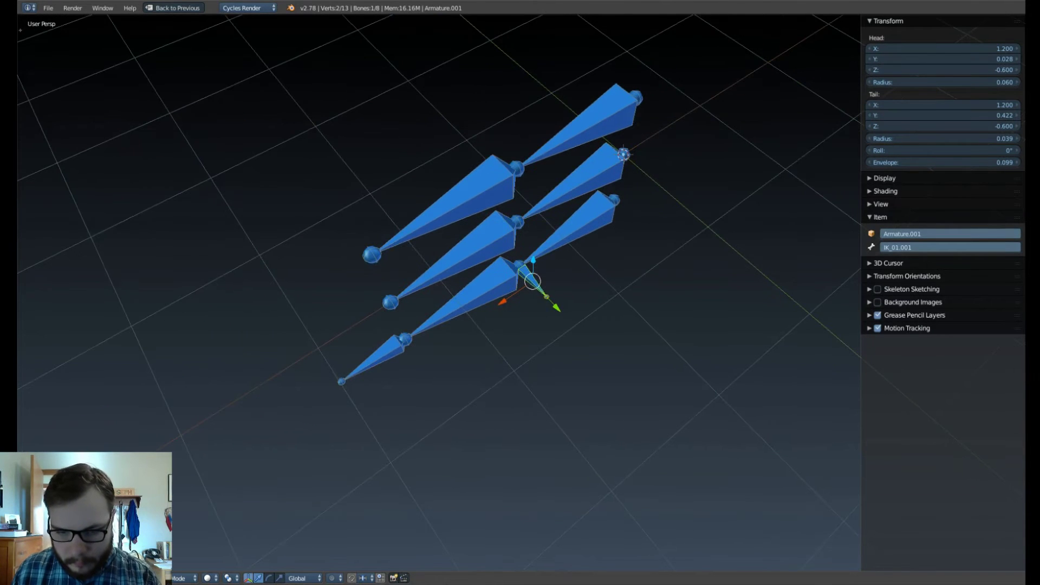
key("g")
key("y")
left_click(622, 380)
Restore the full multi-editor layout from the maximized 3D view and widen the 3D view over the drivers editor.
middle_click_drag(622, 379, 656, 154)
scroll(650, 312, "up", 2)
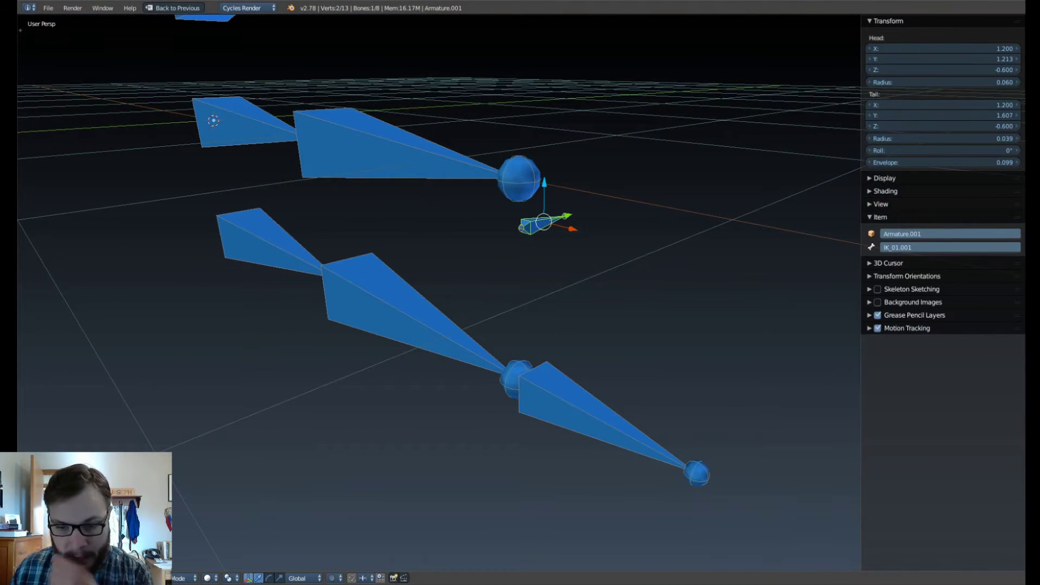
key("shift+space")
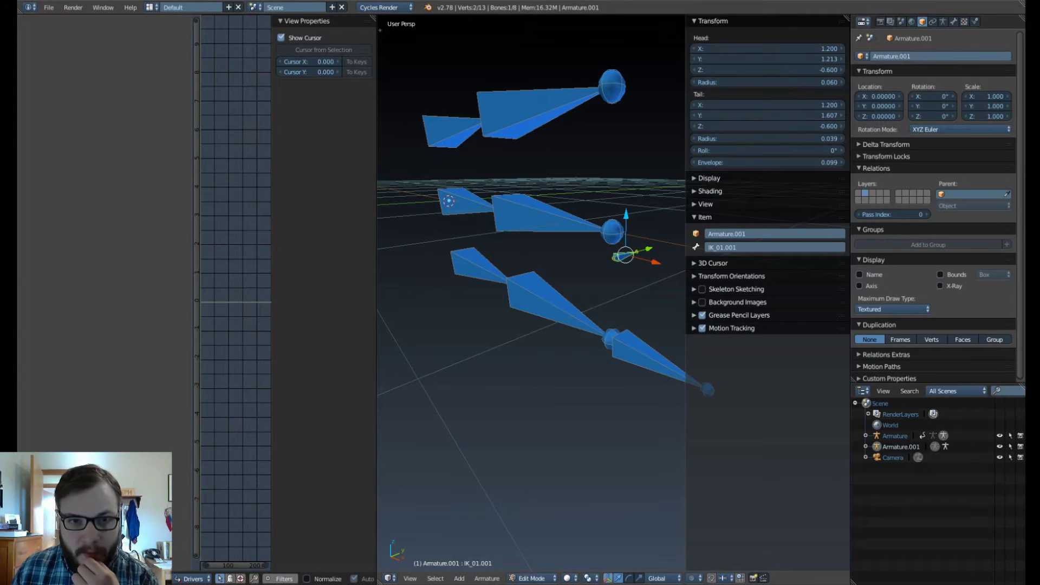
left_click_drag(377, 320, 165, 319)
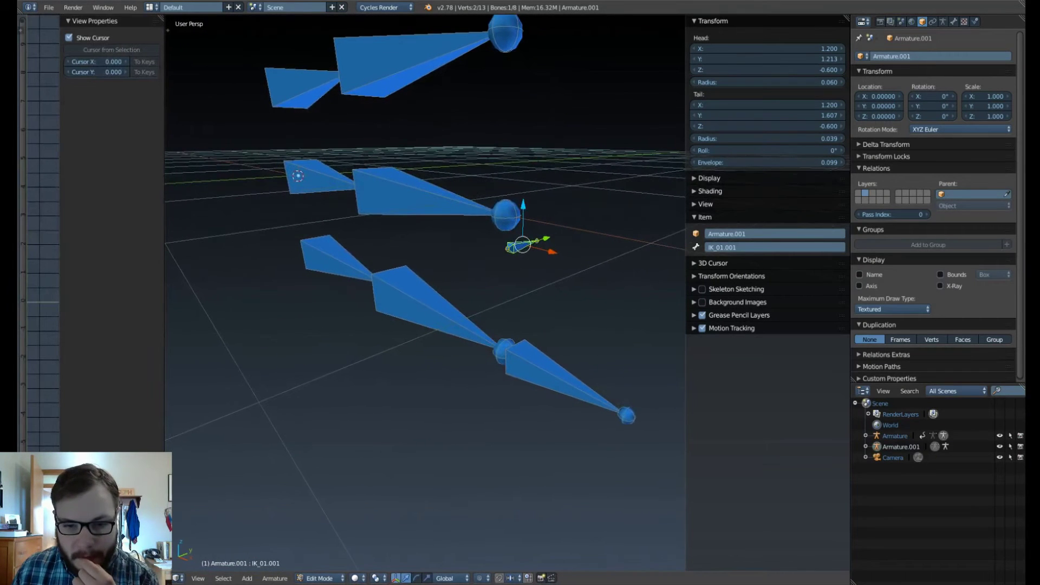
Rename the bone at the free end of the lowest chain to IK_Target_01.
right_click(559, 376)
left_click(769, 248)
left_click(770, 248)
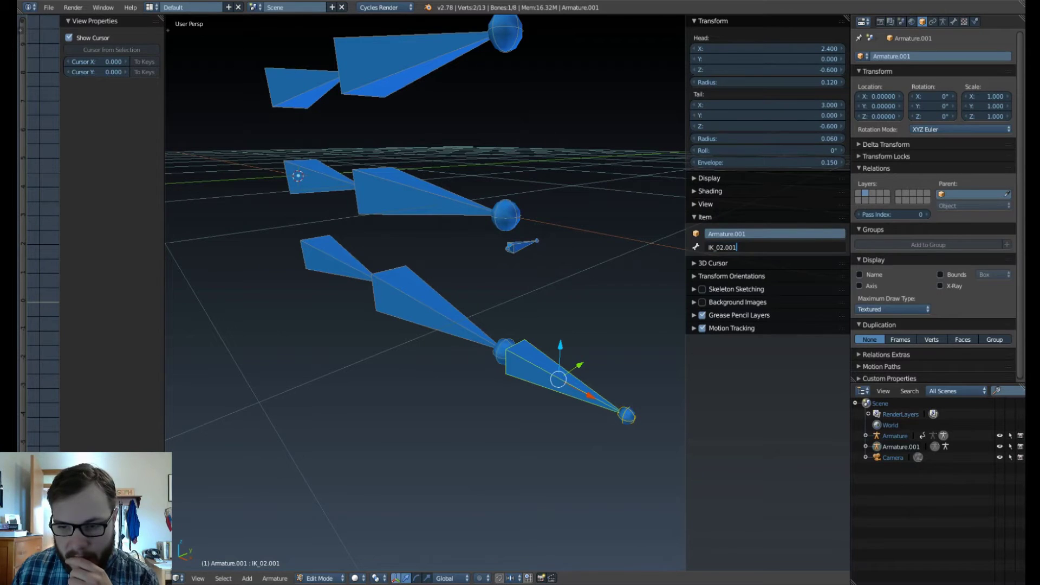
key("BackSpace")
key("BackSpace")
key("BackSpace")
key("BackSpace")
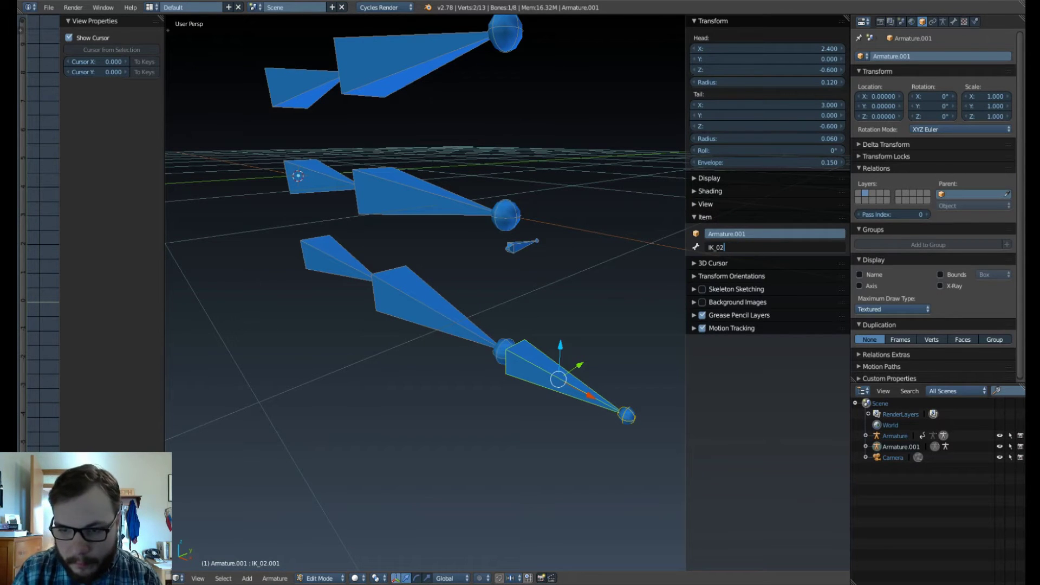
type("_")
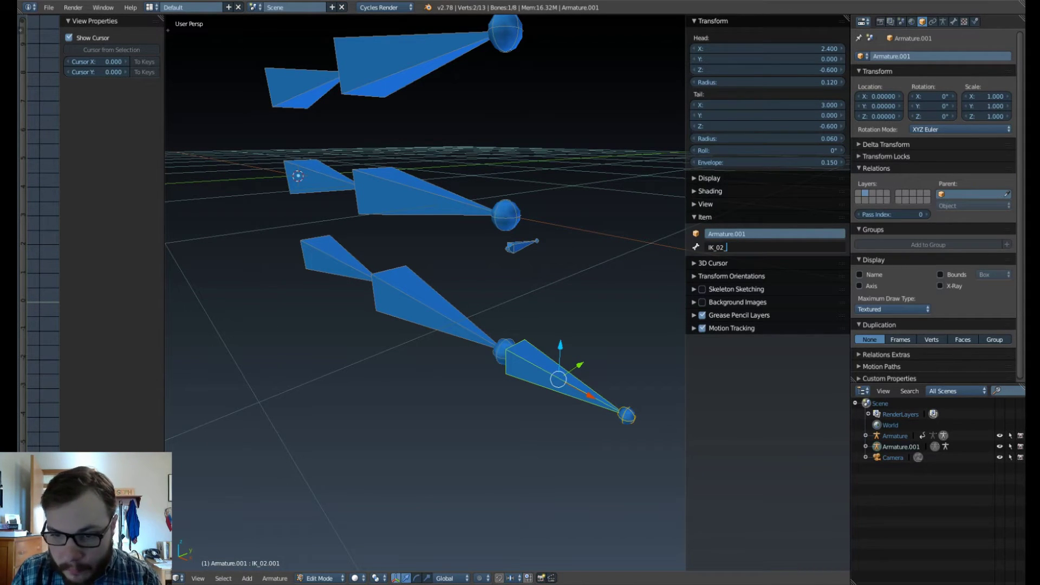
key("BackSpace")
key("BackSpace")
key("BackSpace")
key("BackSpace")
type("_T")
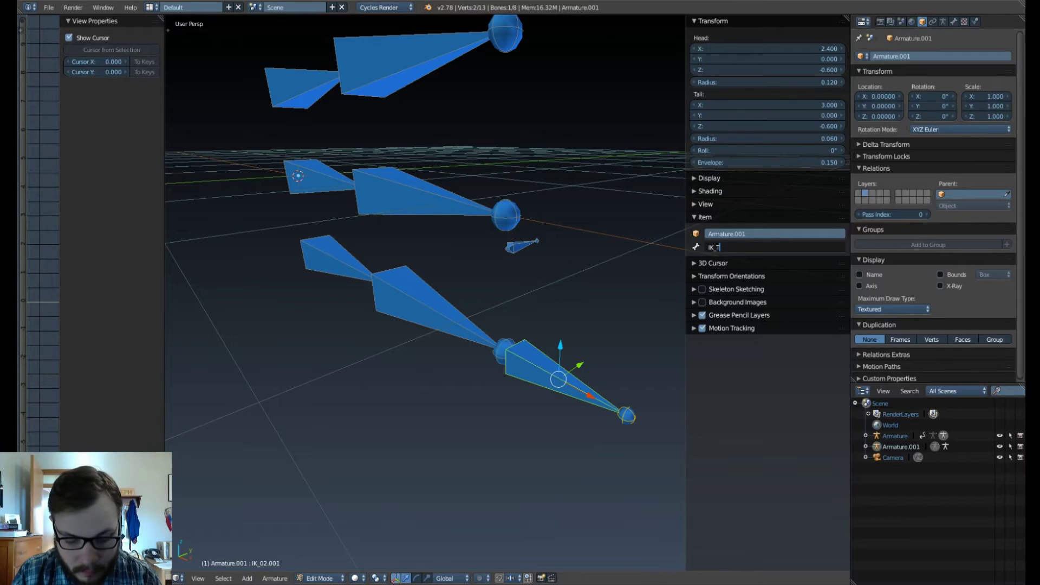
type("arget_01\\")
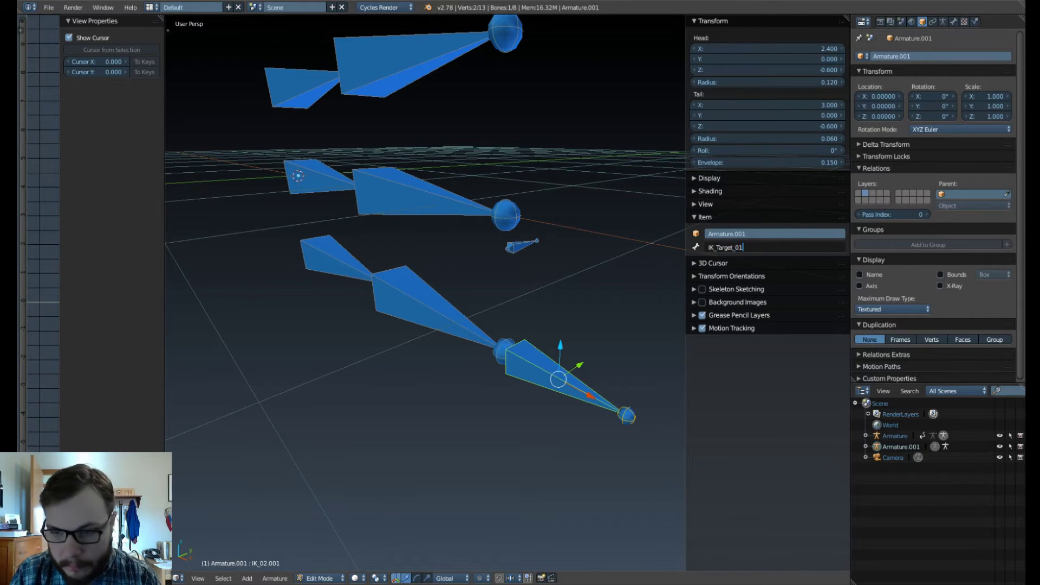
key("Return")
double_click(775, 248)
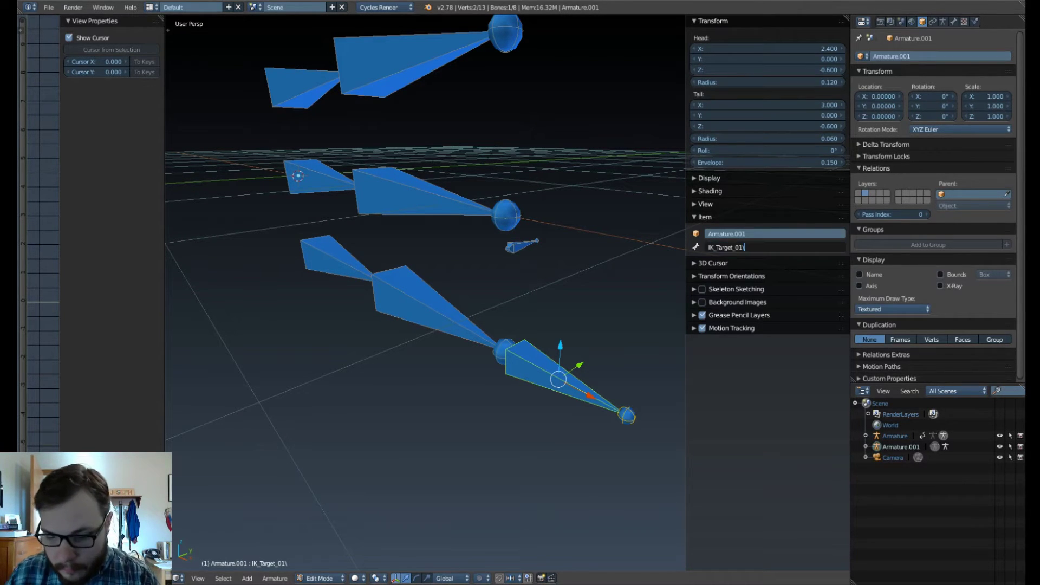
key("BackSpace")
key("Return")
Rename the small detached bone behind the lowest chain to IK_Pole_Target_01.
right_click(521, 246)
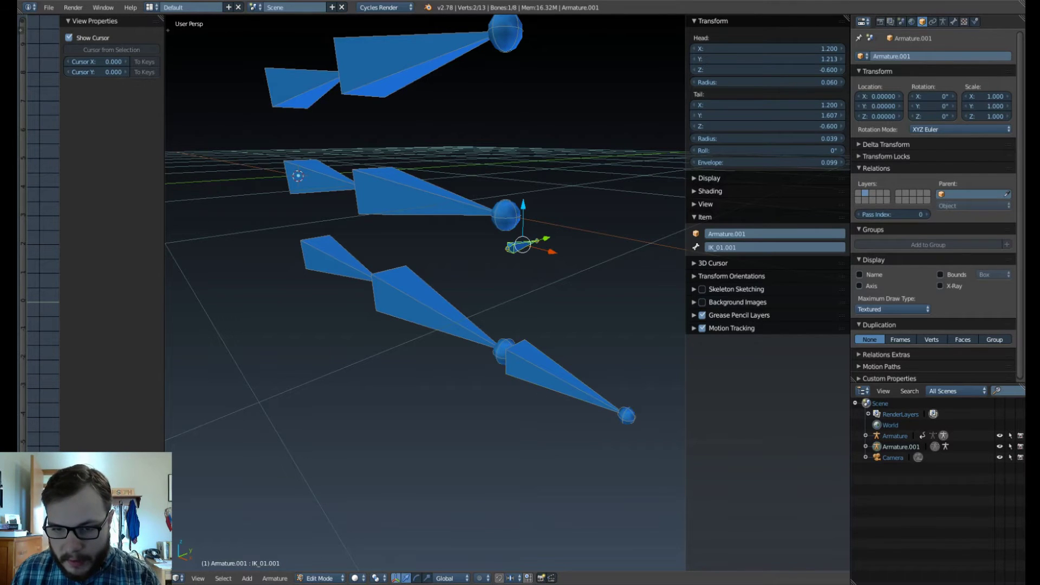
left_click(775, 247)
left_click(759, 248)
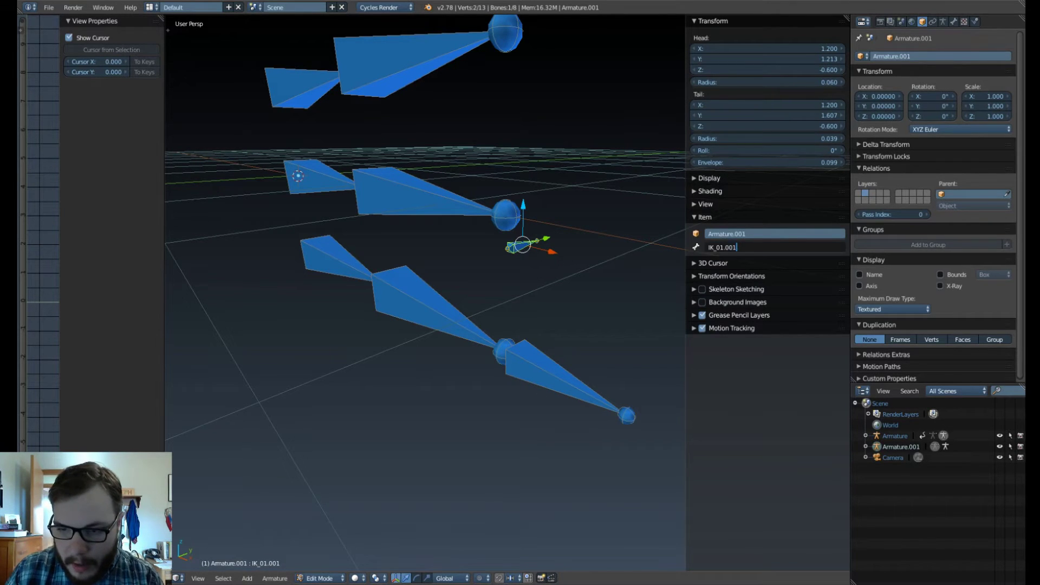
type("====")
key("BackSpace")
key("BackSpace")
key("BackSpace")
key("BackSpace")
key("BackSpace")
key("BackSpace")
key("BackSpace")
key("BackSpace")
key("BackSpace")
key("BackSpace")
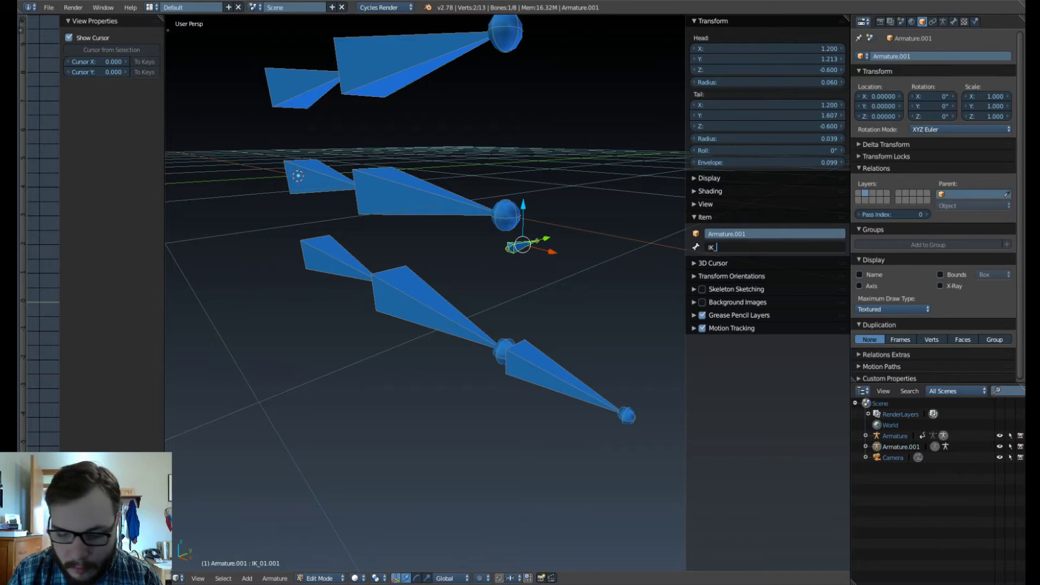
type("Pole_Ta")
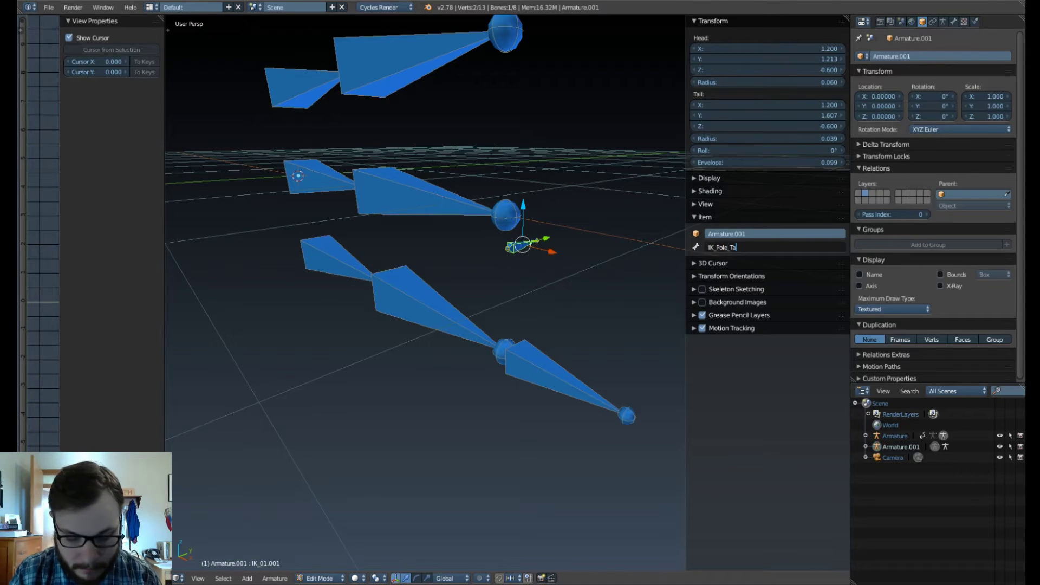
type("rget_01")
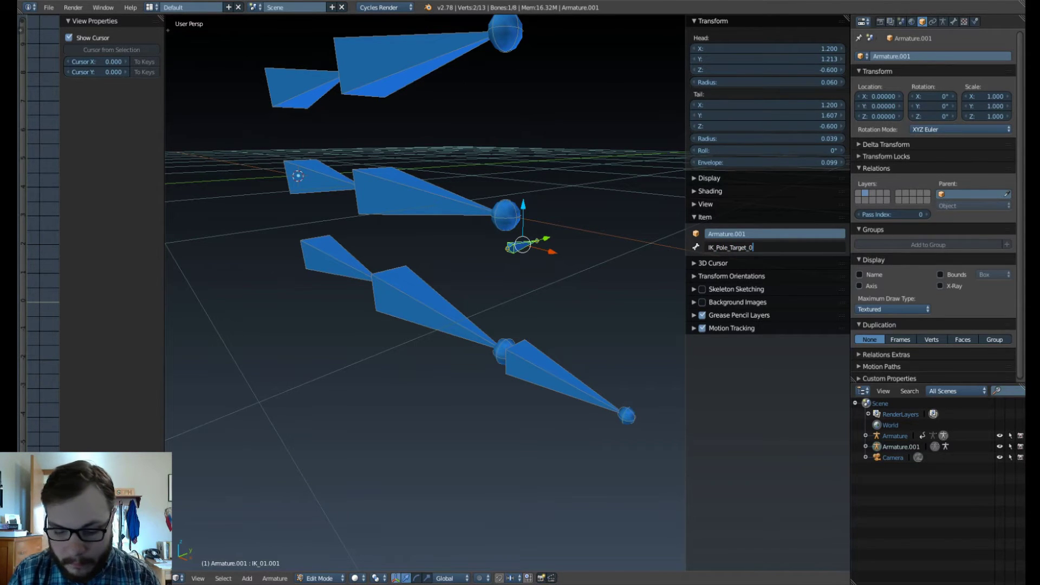
key("Return")
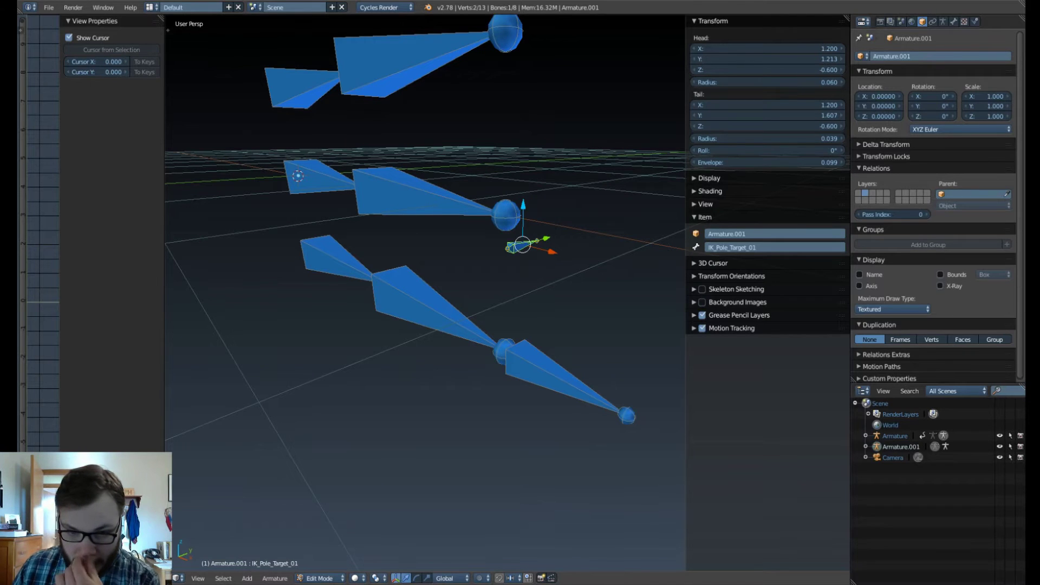
Select the IK_02 bone, switch the armature to Pose Mode and show the bone's constraint settings.
scroll(433, 303, "down", 2)
middle_click_drag(433, 303, 476, 294)
right_click(446, 309)
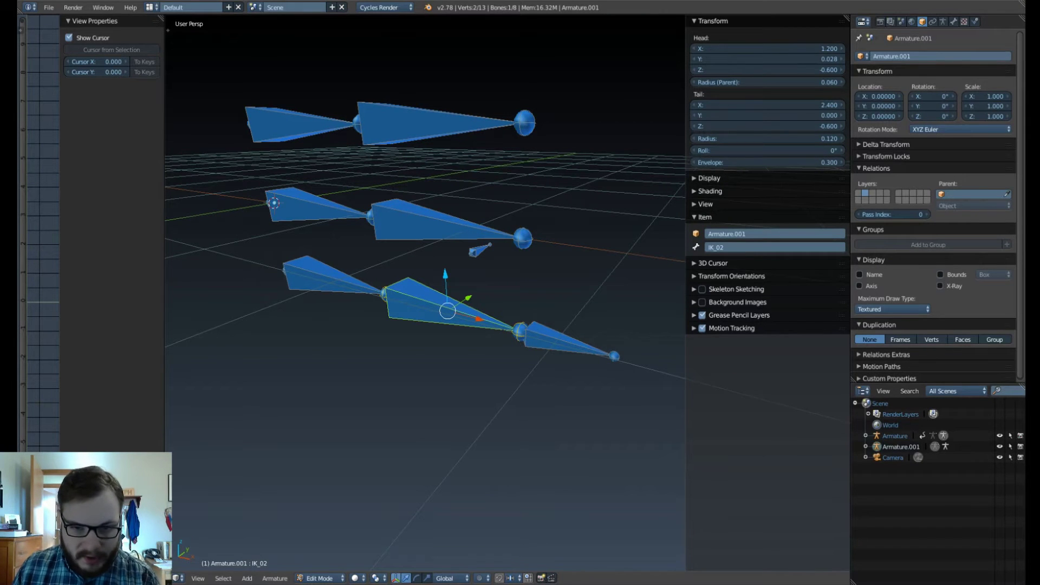
mouse_move(446, 309)
middle_mouse_down()
mouse_move(480, 307)
mouse_move(455, 312)
middle_mouse_up()
left_click(954, 22)
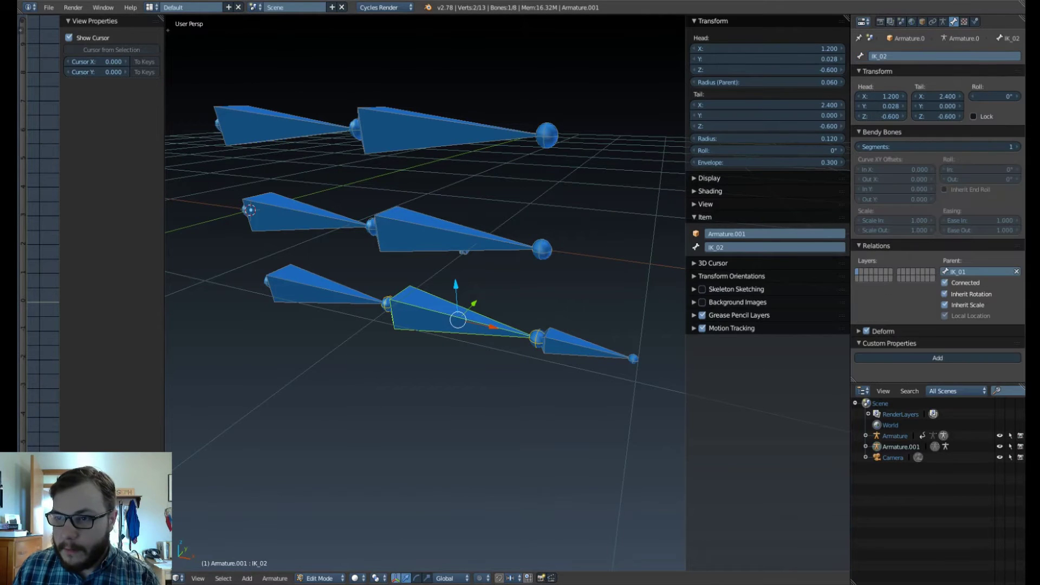
key("Tab")
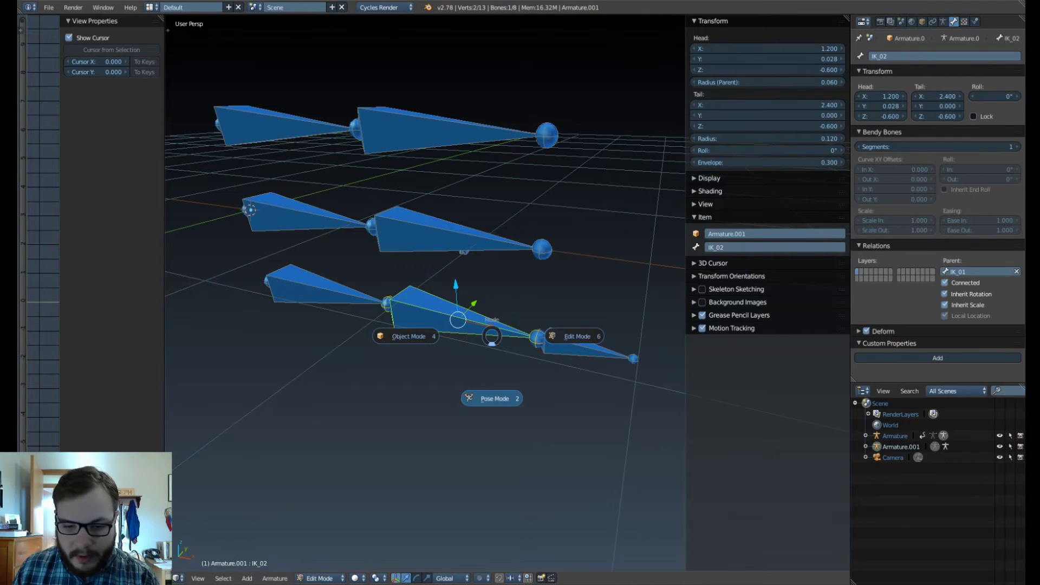
left_click(492, 398)
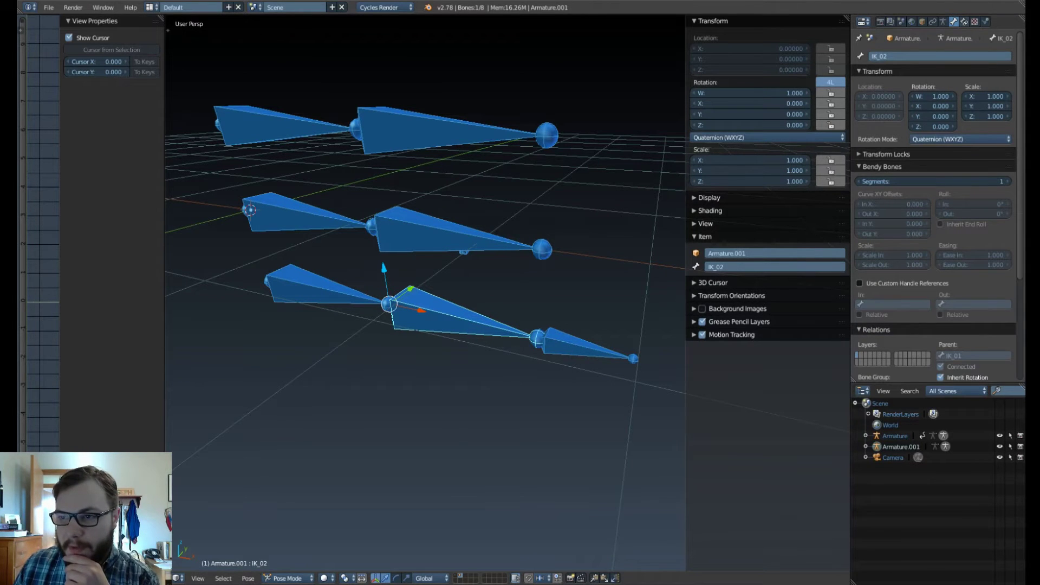
left_click(964, 22)
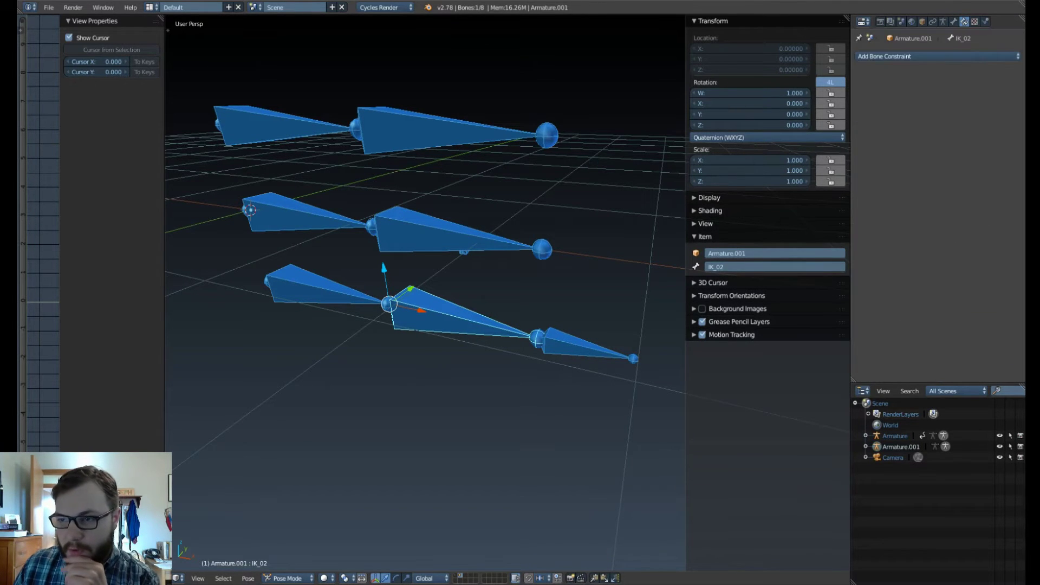
left_click(921, 57)
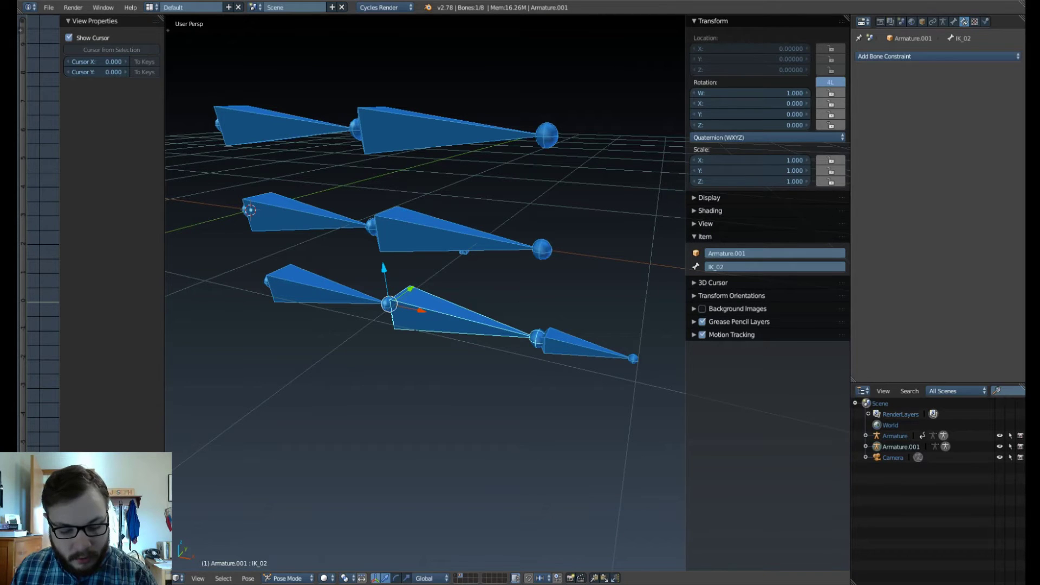
Try adding an Inverse Kinematics constraint to IK_02 with no target bone selected, and undo it.
key("shift+ctrl+c")
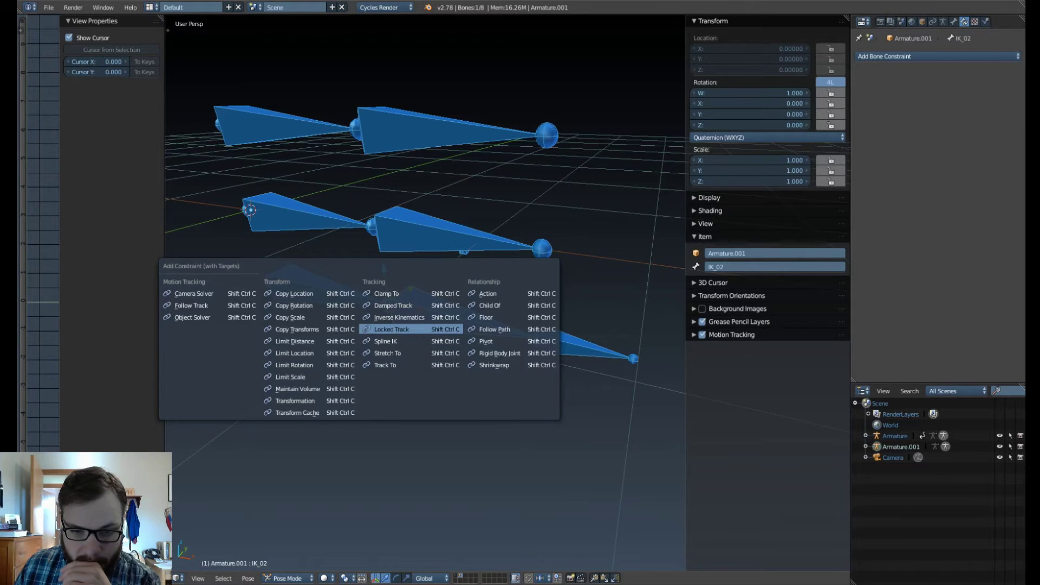
left_click(404, 318)
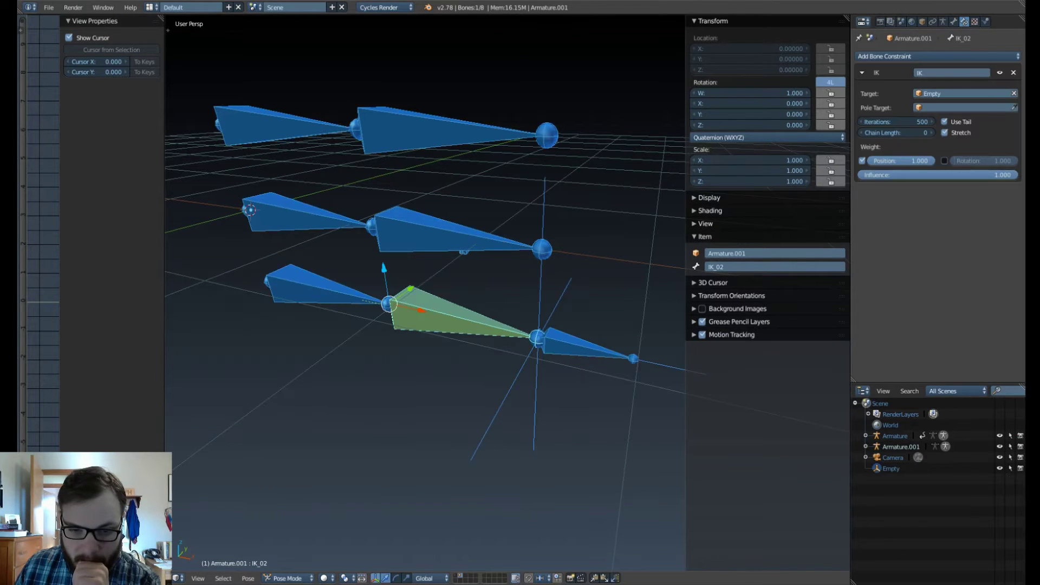
middle_click_drag(422, 317, 390, 330)
scroll(444, 307, "up", 3)
scroll(391, 330, "down", 2)
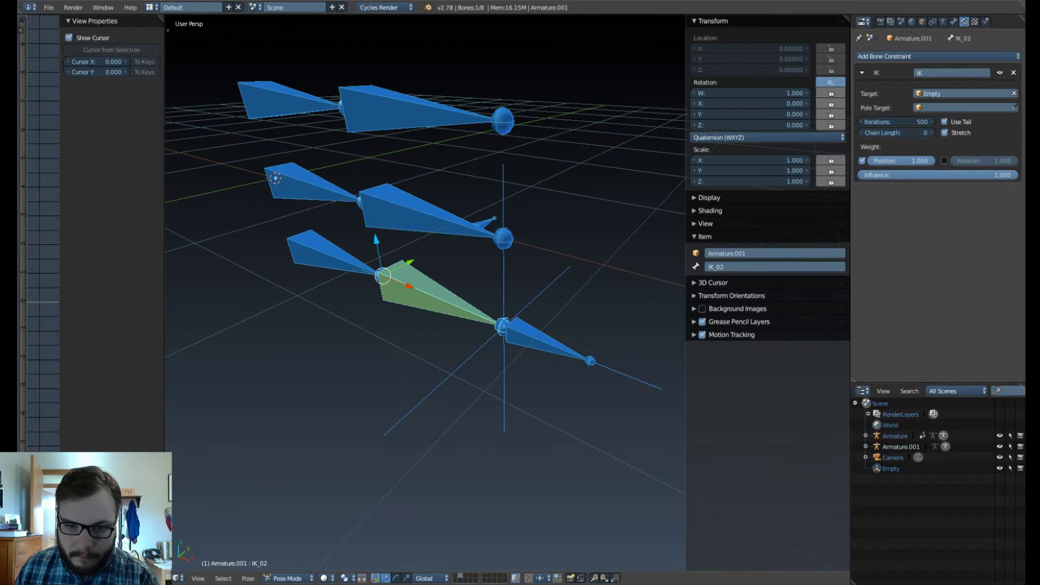
key("ctrl+z")
Add an Inverse Kinematics constraint to the IK_02 bone with IK_Target_01 as its target.
right_click(542, 340)
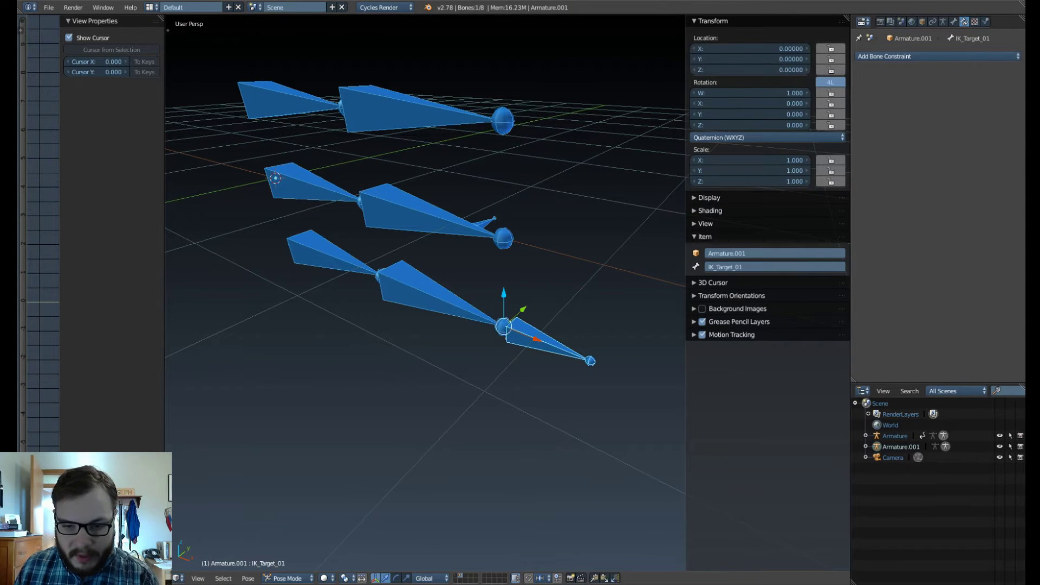
right_click(433, 295, "shift")
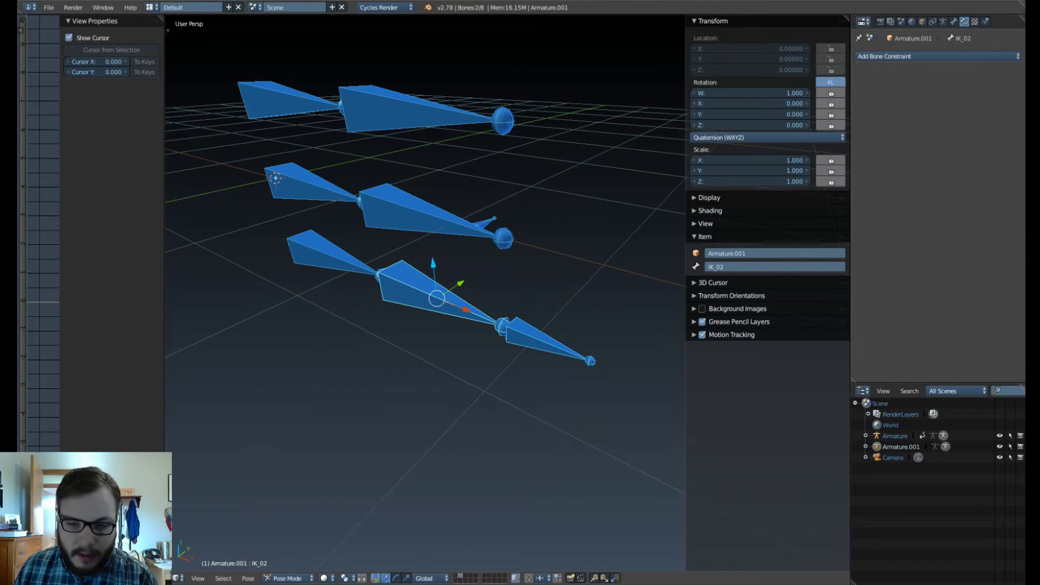
key("shift+ctrl+c")
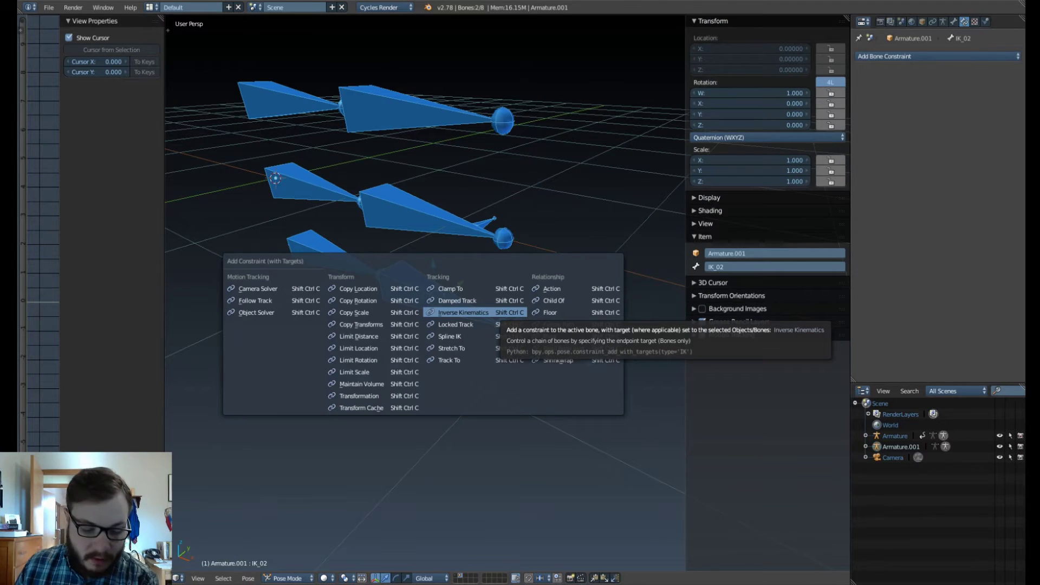
left_click(466, 313)
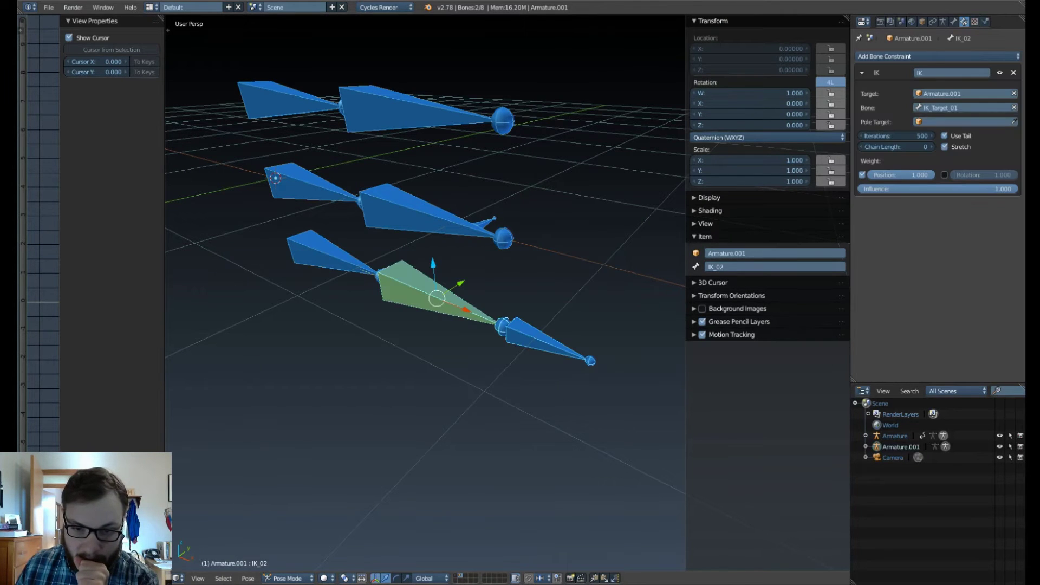
Test the IK chain by moving the IK_Target_01 bone, and cancel the move.
middle_click_drag(466, 312, 444, 306)
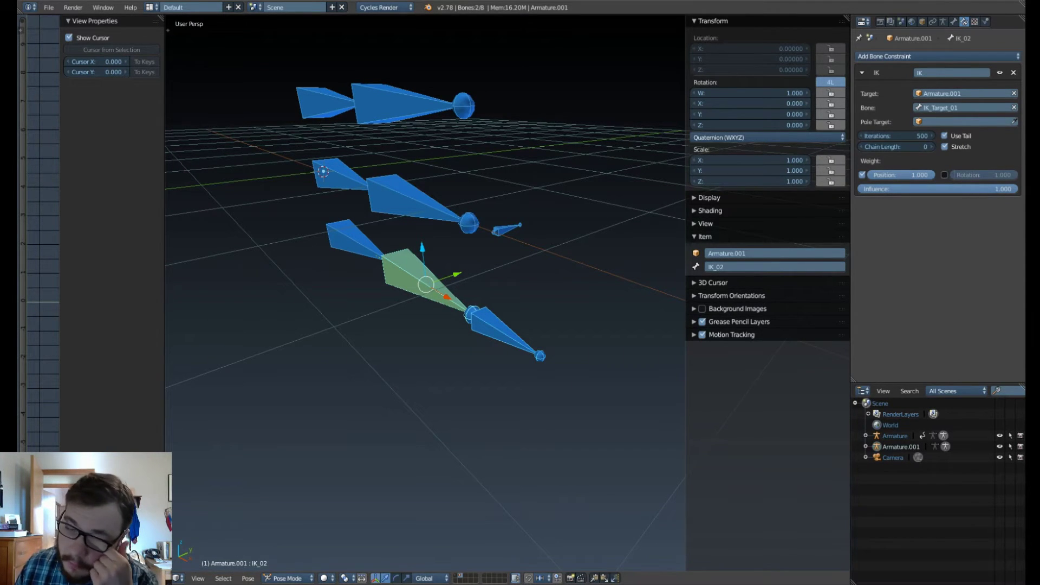
right_click_drag(504, 331, 467, 201)
right_click(466, 200)
scroll(467, 200, "up", 2)
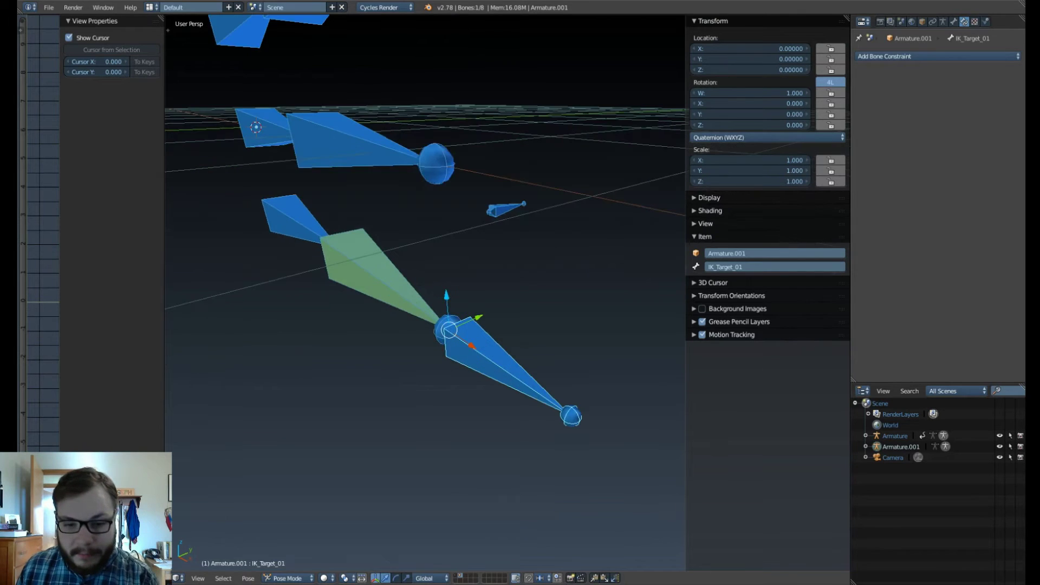
Set the chain length of IK_02's Inverse Kinematics constraint to 2.
middle_click_drag(467, 200, 514, 208)
right_click(444, 314)
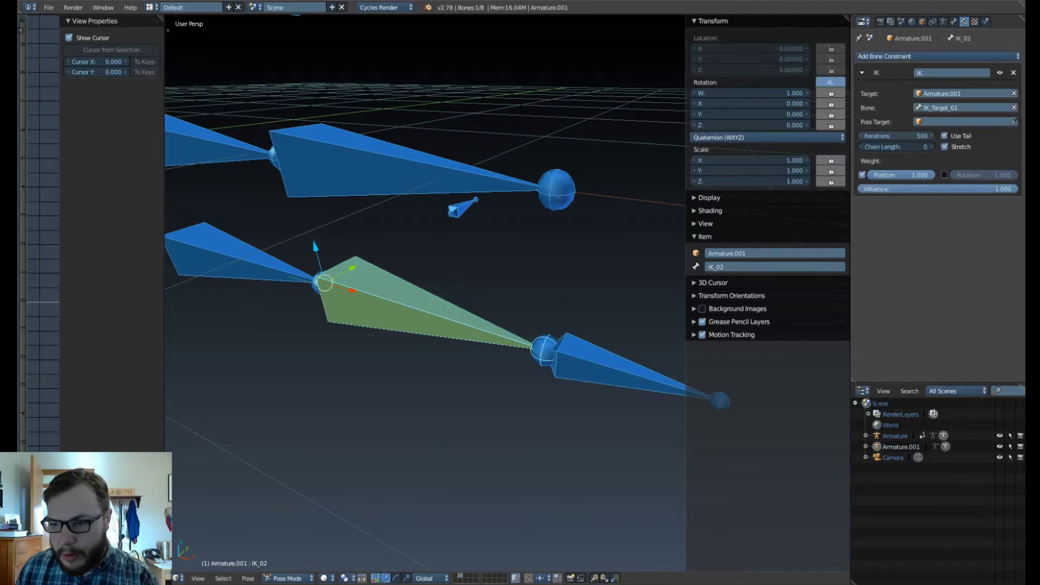
left_click(930, 147)
left_click(931, 147)
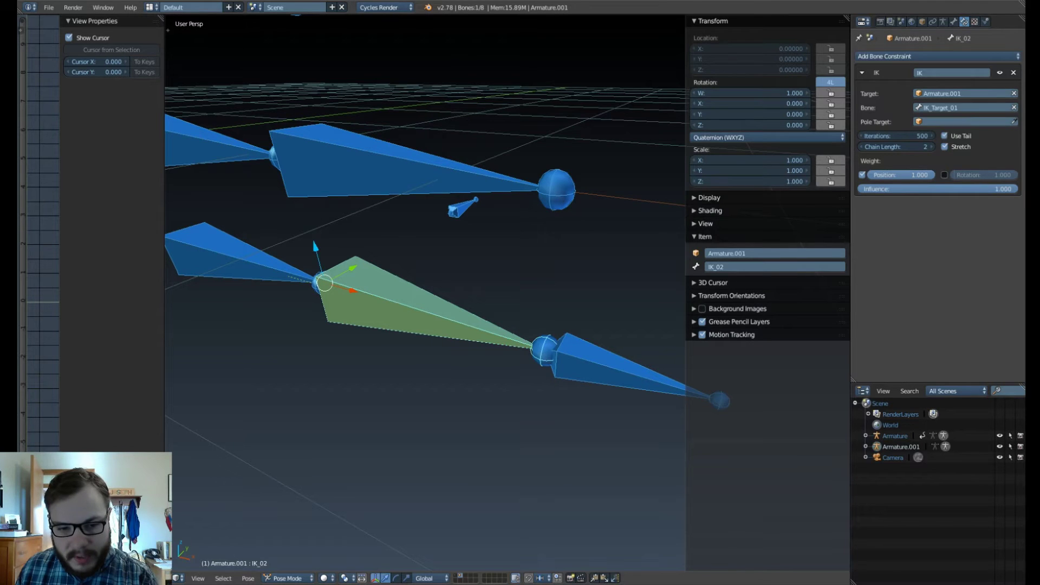
Set the pole target of IK_02's constraint to Armature.001 with IK_Pole_Target_01 as the pole bone.
scroll(520, 271, "down", 3)
middle_click_drag(520, 271, 491, 296)
scroll(461, 292, "up", 3)
left_click(957, 122)
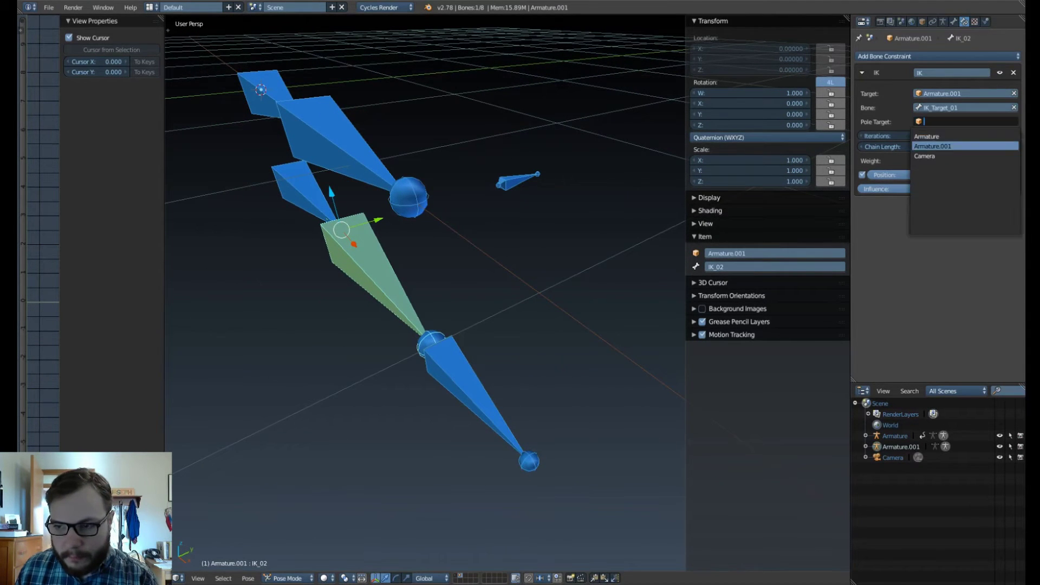
left_click(948, 147)
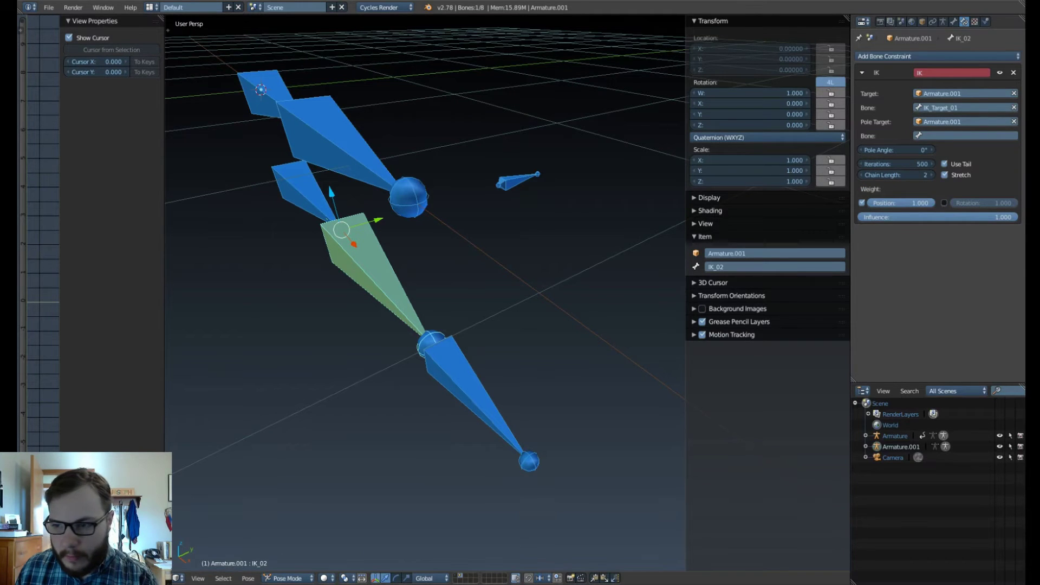
right_click(514, 180)
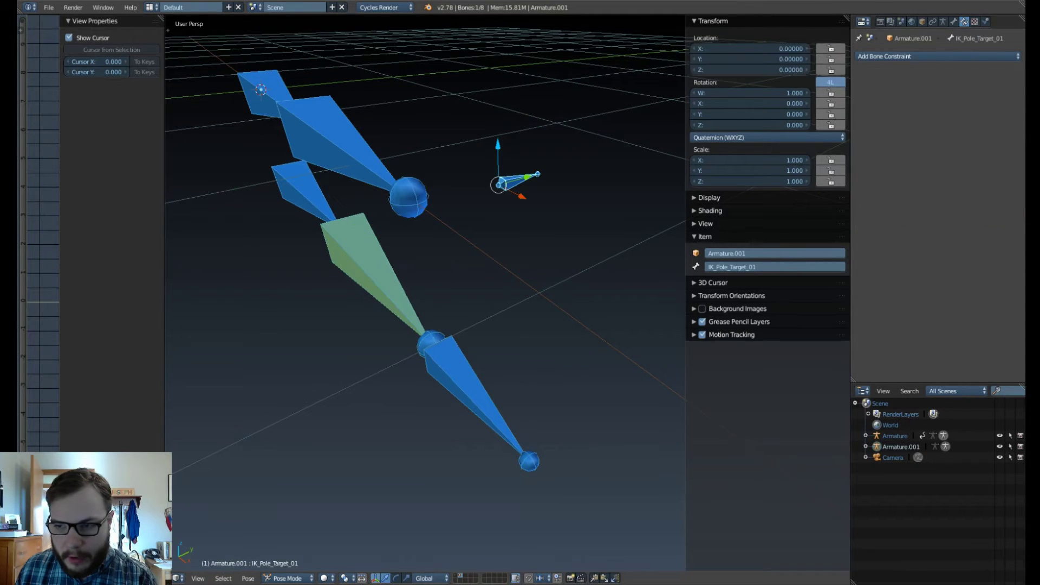
key("ctrl+z")
left_click(966, 136)
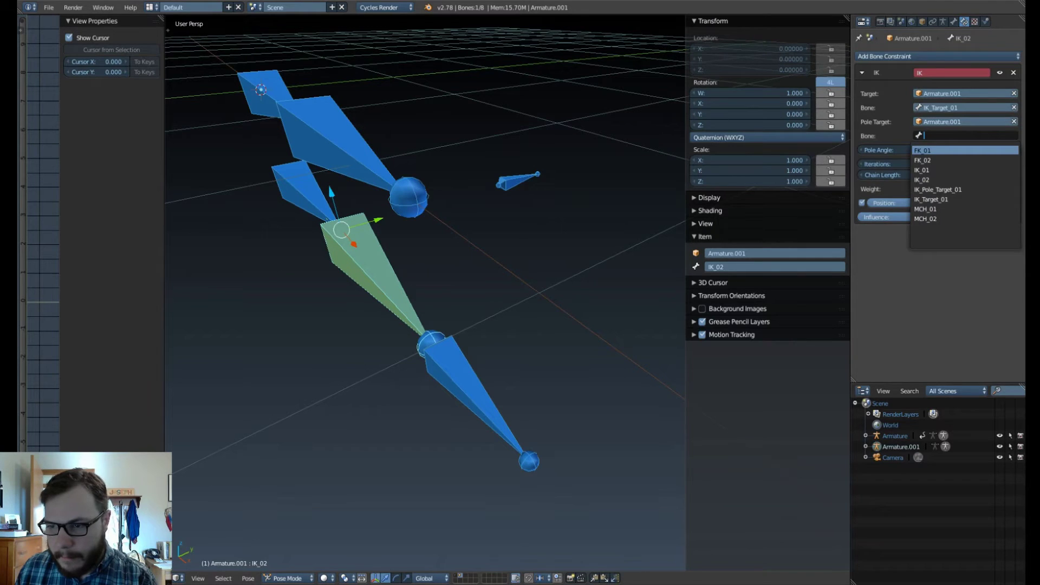
left_click(938, 189)
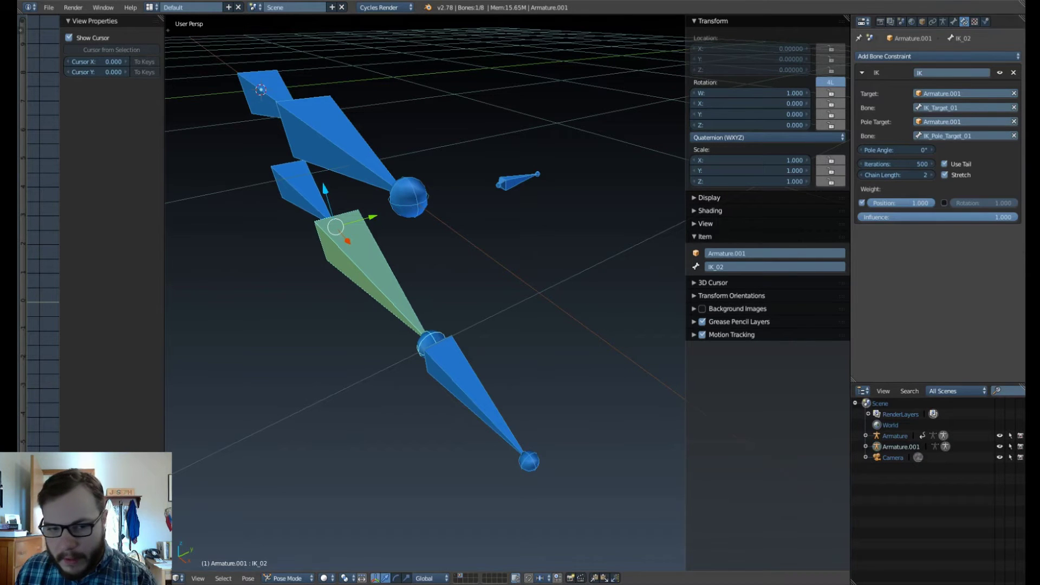
middle_click_drag(412, 325, 470, 228)
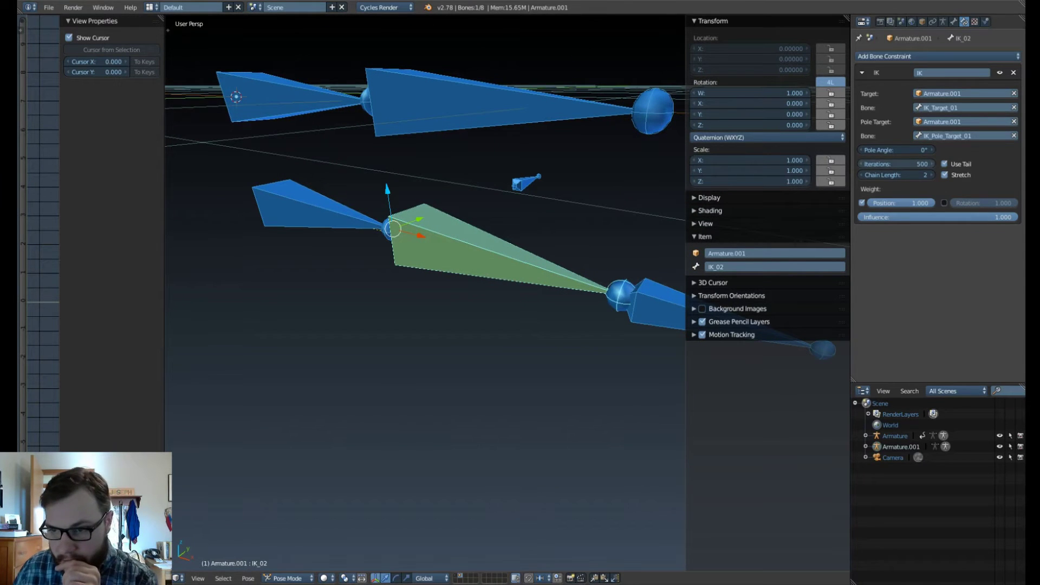
Set the pole angle of IK_02's Inverse Kinematics constraint to -91.2°.
left_click_drag(897, 150, 841, 150)
left_click_drag(897, 150, 875, 150)
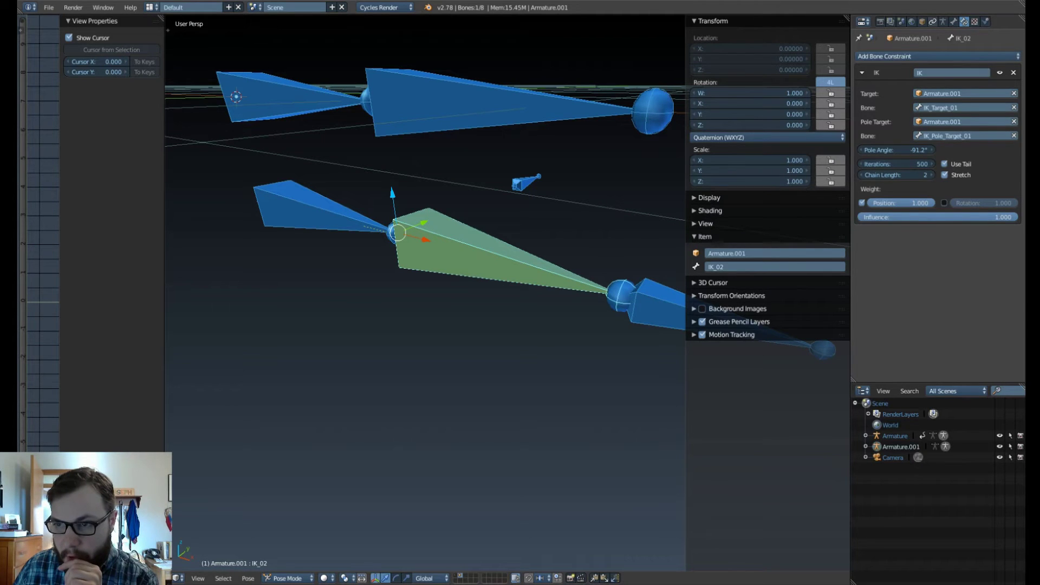
Turn on the Axes display for the bones of Armature.001.
left_click(944, 22)
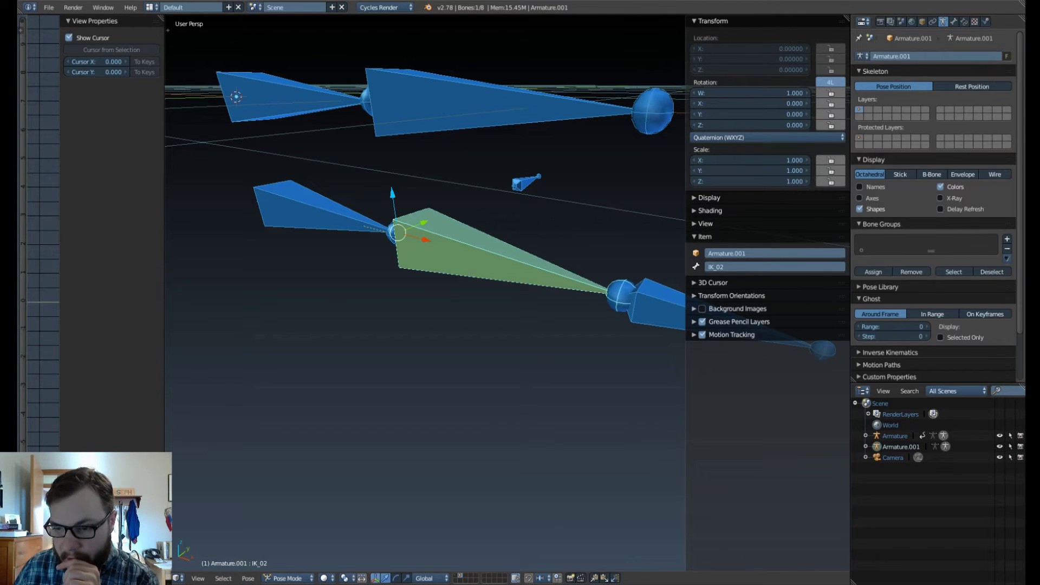
scroll(936, 206, "down", 2)
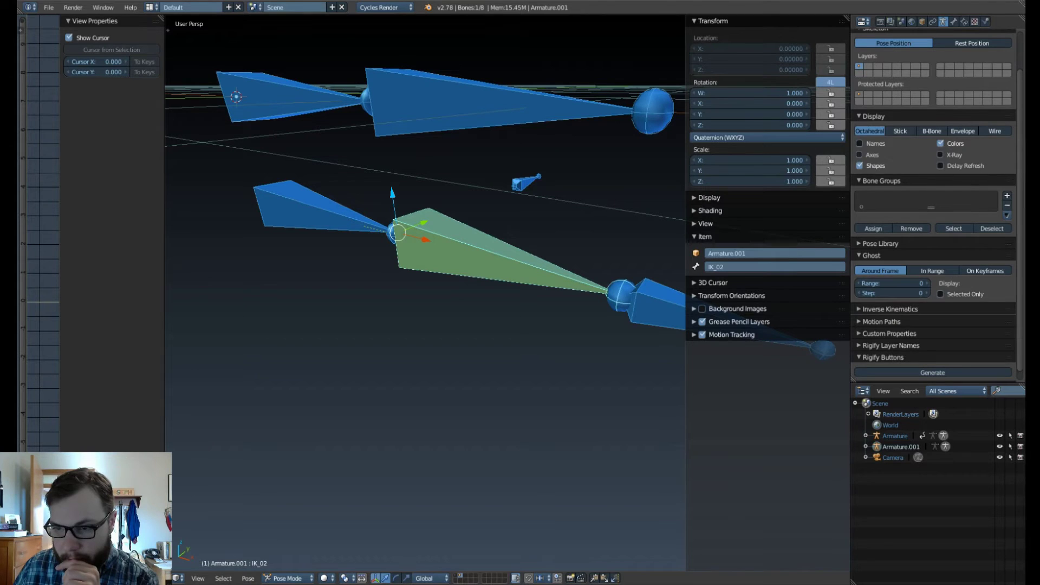
left_click(860, 155)
middle_click_drag(542, 260, 512, 293)
scroll(512, 292, "down", 2)
scroll(512, 292, "up", 1)
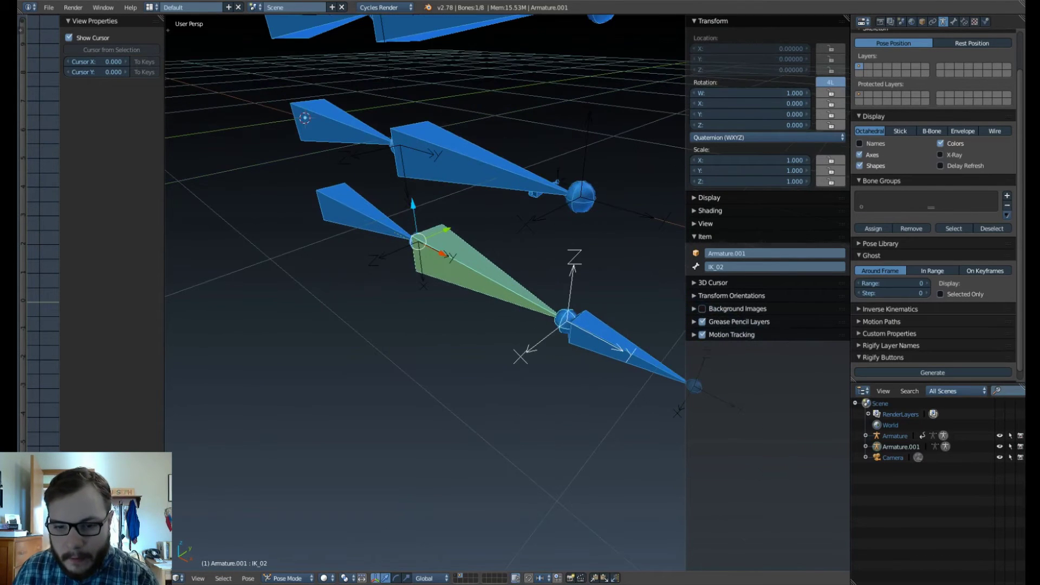
Compare the local axis orientation of the first and second bones across the FK, MCH and IK chains.
right_click(477, 157)
scroll(477, 157, "down", 1)
right_click(477, 83)
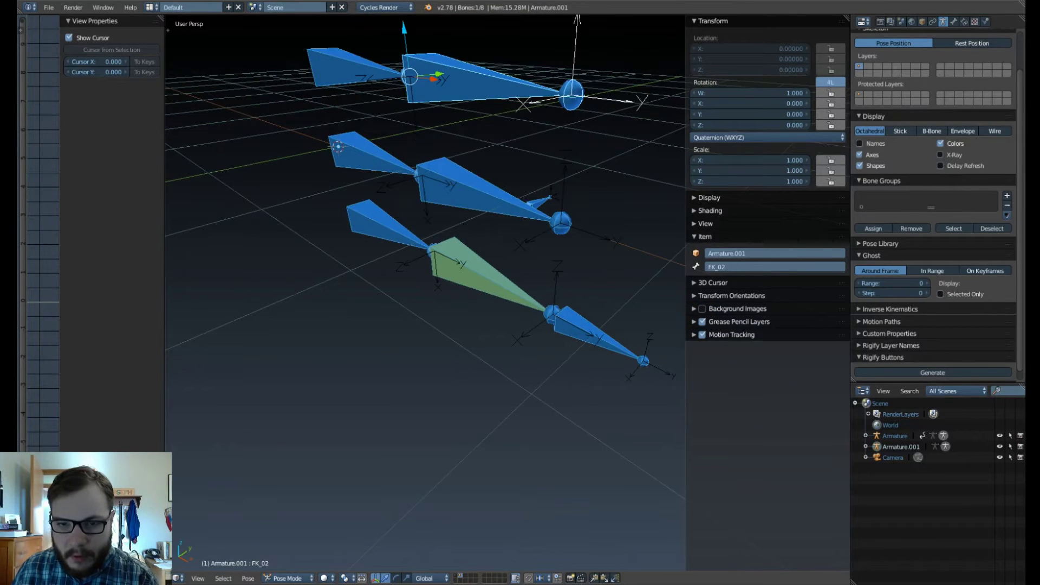
right_click(477, 187)
right_click(479, 277)
right_click(383, 226)
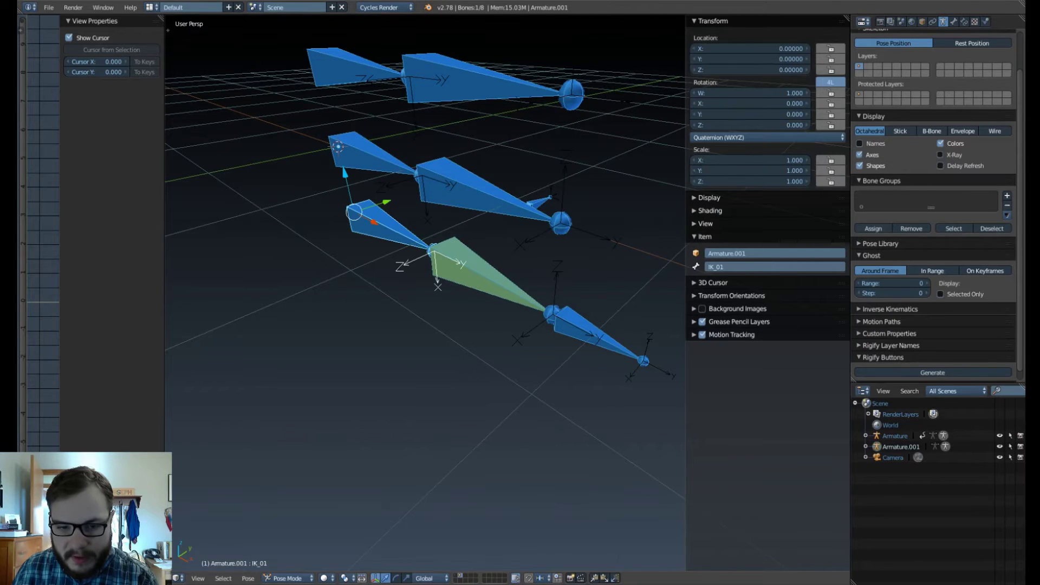
middle_click_drag(383, 227, 438, 227)
right_click(338, 183)
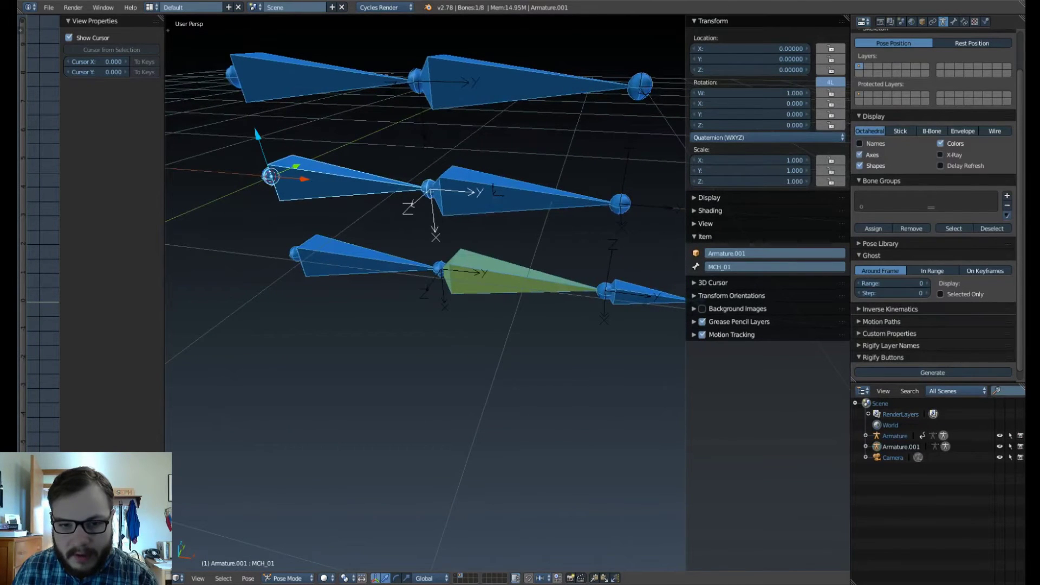
right_click(319, 80)
right_click(498, 82)
right_click(325, 80)
right_click(498, 192)
right_click(341, 181)
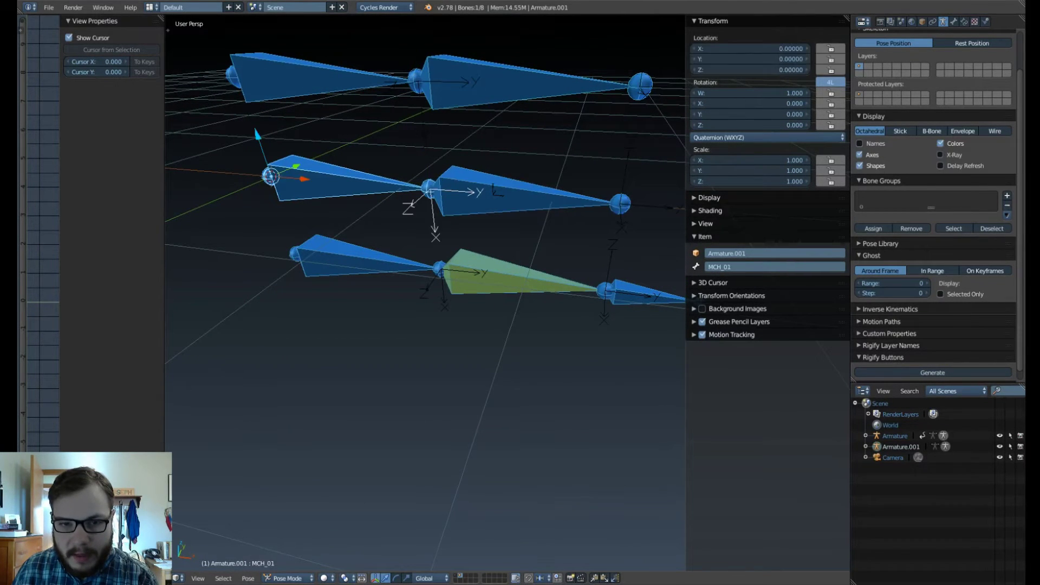
right_click(499, 193)
right_click(325, 80)
right_click(499, 82)
right_click(498, 279)
right_click(499, 192)
right_click(341, 181)
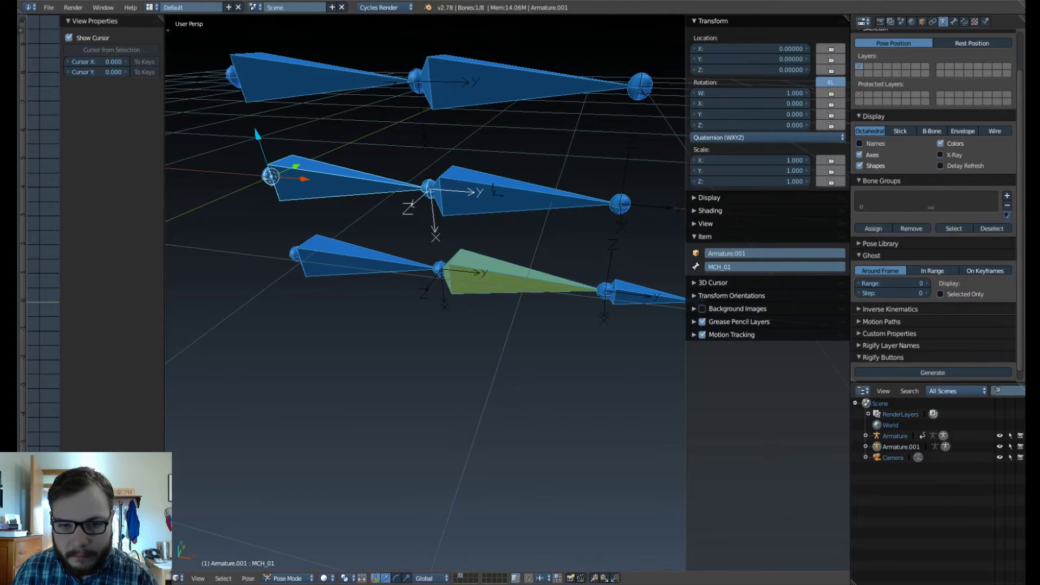
right_click(498, 192)
right_click(498, 83)
right_click(325, 80)
scroll(325, 80, "down", 1)
scroll(325, 80, "down", 1)
scroll(325, 80, "up", 1)
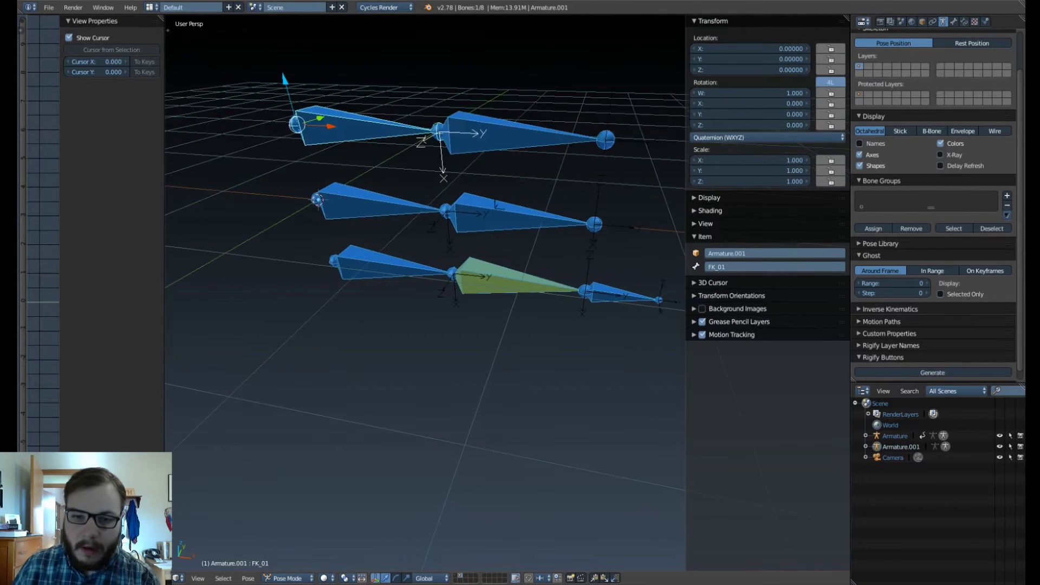
middle_click_drag(325, 80, 317, 146, "shift")
scroll(342, 101, "up", 1)
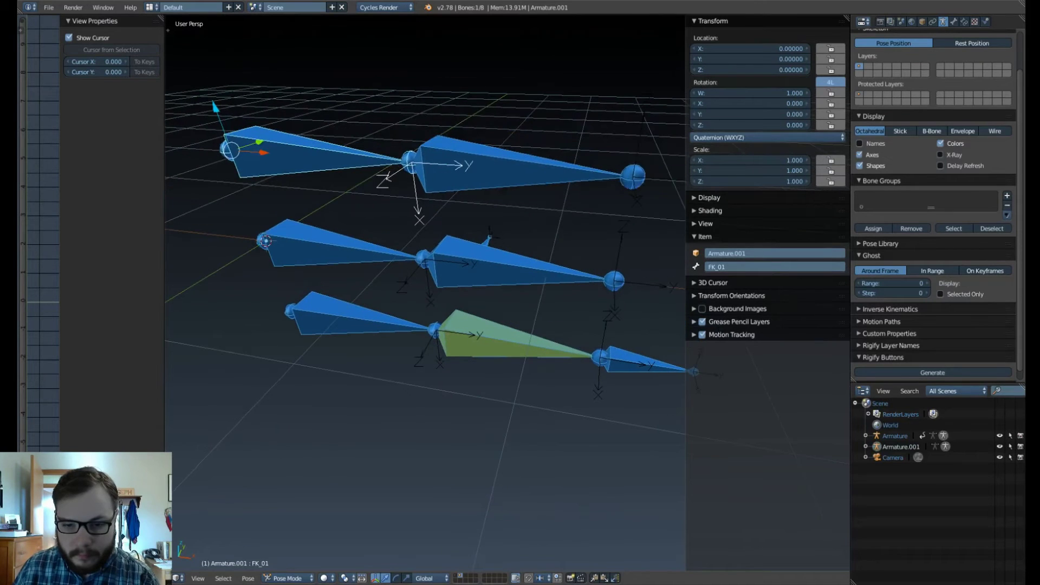
Switch Armature.001 to Edit Mode and show the bone chains in the front orthographic view.
key("Tab")
left_click(585, 323)
scroll(585, 323, "down", 4)
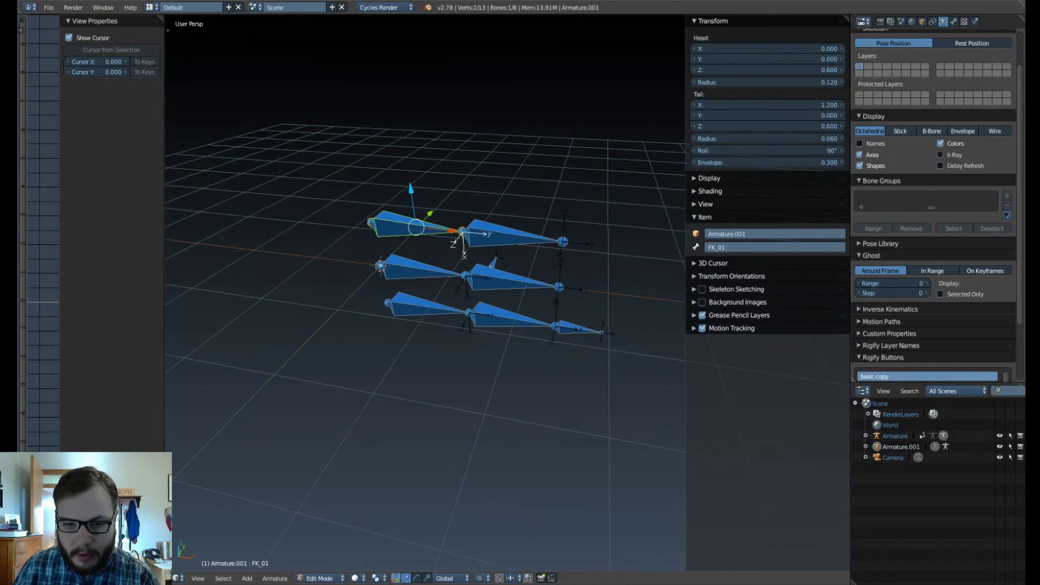
scroll(585, 322, "up", 4)
key("KP_1")
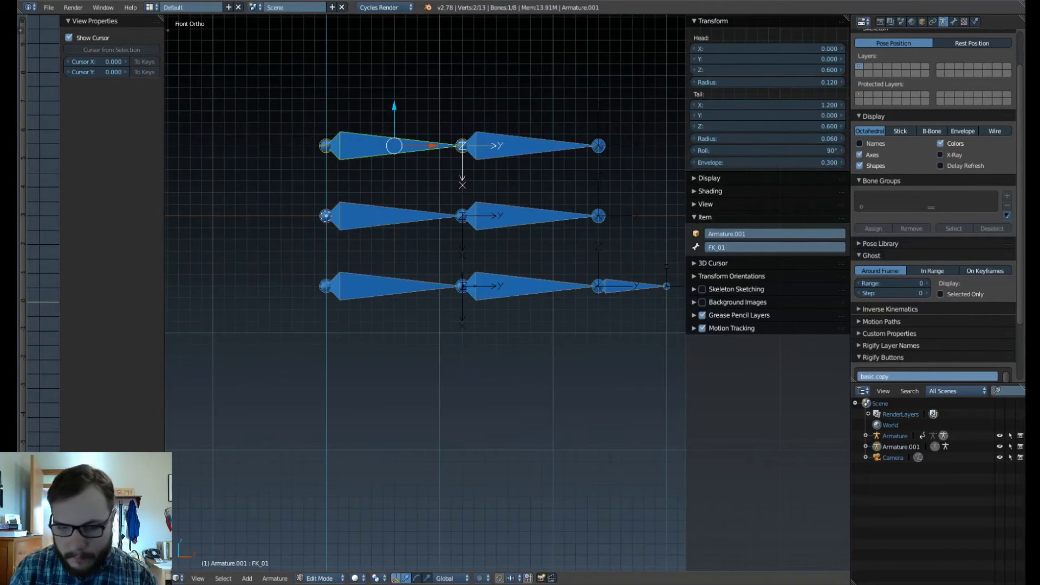
scroll(585, 322, "up", 2)
middle_click_drag(586, 323, 577, 381, "shift")
scroll(548, 379, "down", 2)
key("KP_1")
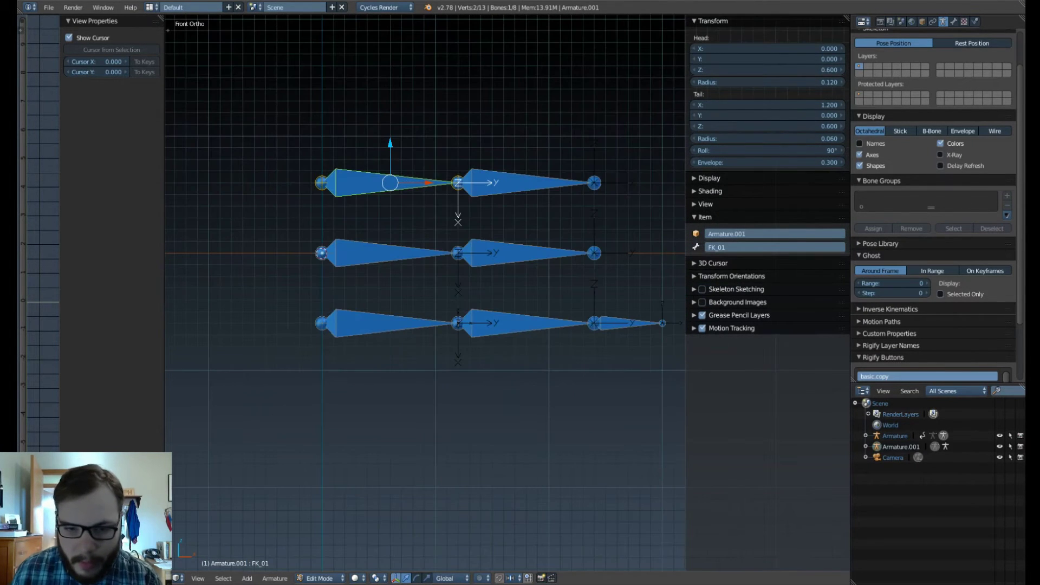
scroll(425, 244, "up", 2)
Recalculate the roll of FK_01, MCH_01 and IK_01 to match FK_02 using the Active Bone option.
right_click(509, 135)
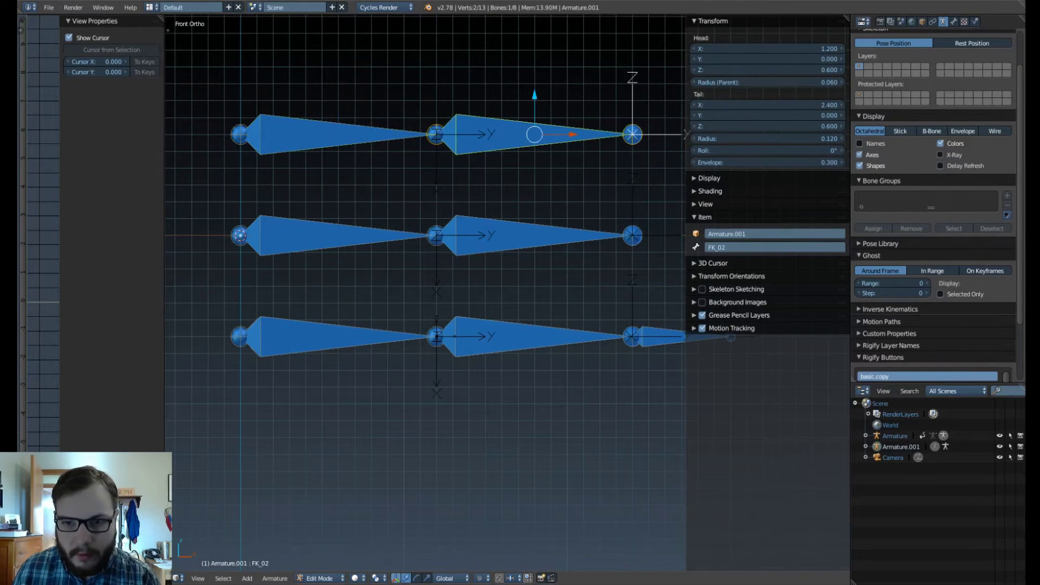
right_click(339, 135)
right_click(338, 236, "shift")
right_click(338, 336, "shift")
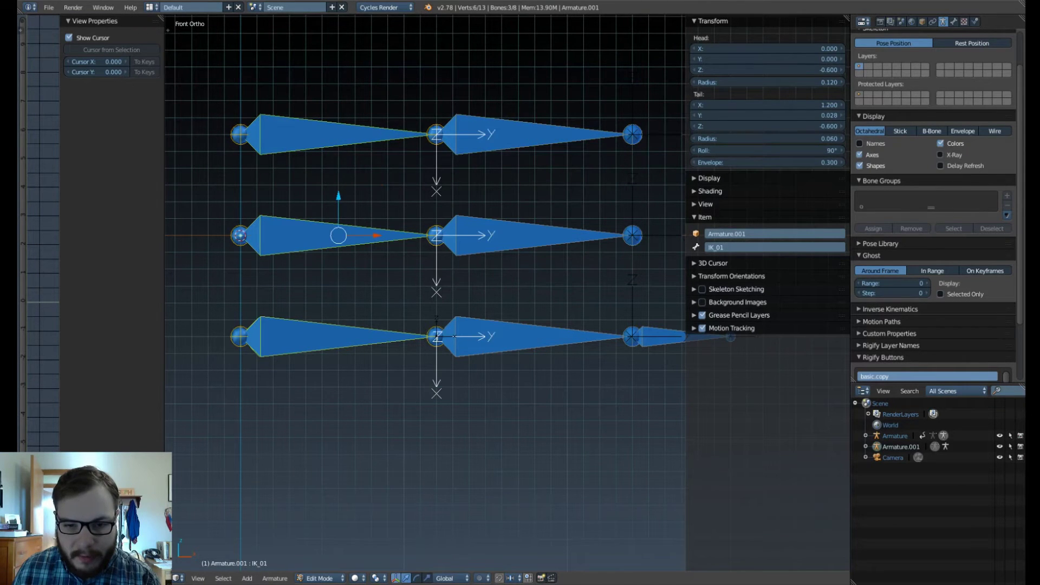
right_click(515, 135, "shift")
key("ctrl+p")
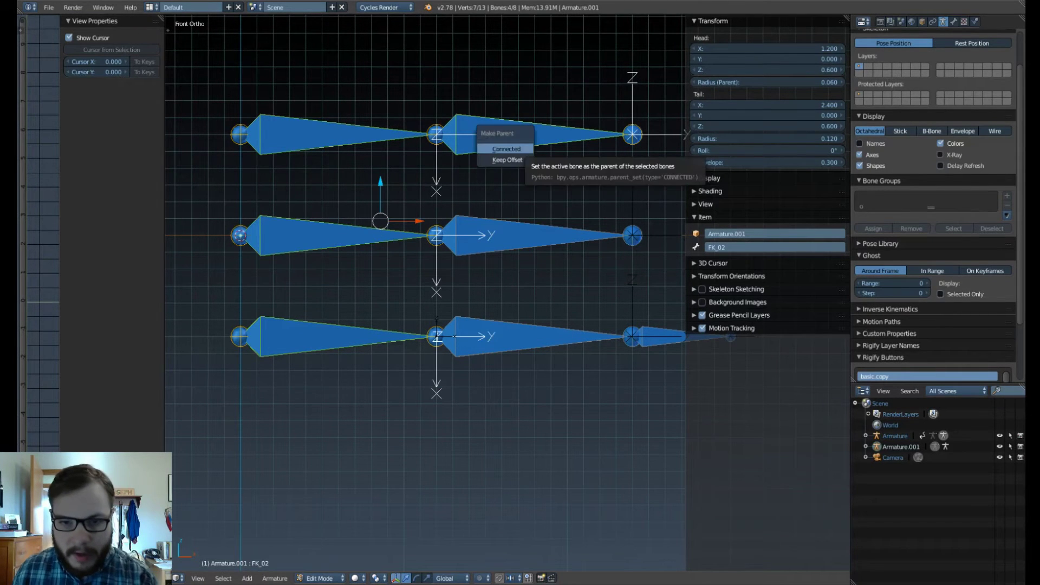
key("Escape")
key("ctrl+n")
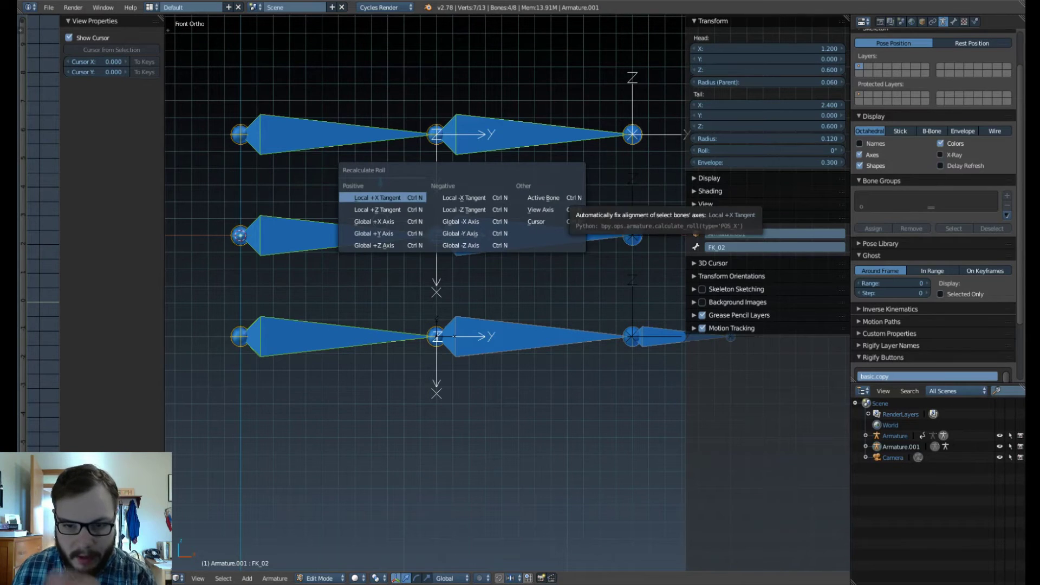
left_click(550, 197)
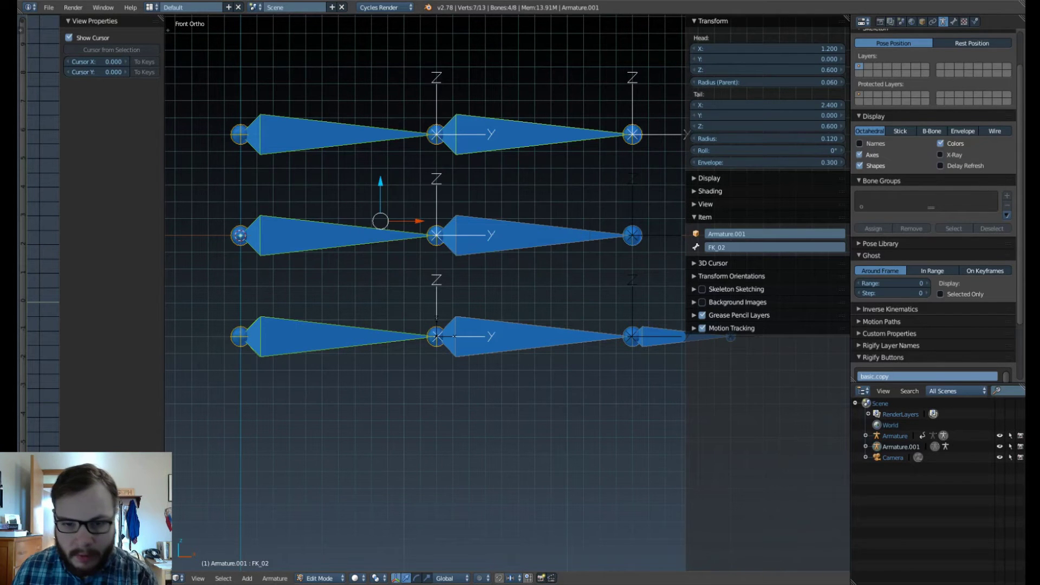
Inspect the axes of IK_Target_01 and IK_02, and return the armature to Pose Mode.
scroll(507, 293, "down", 1)
middle_click_drag(596, 303, 486, 315, "shift")
right_click(581, 341)
right_click(543, 341)
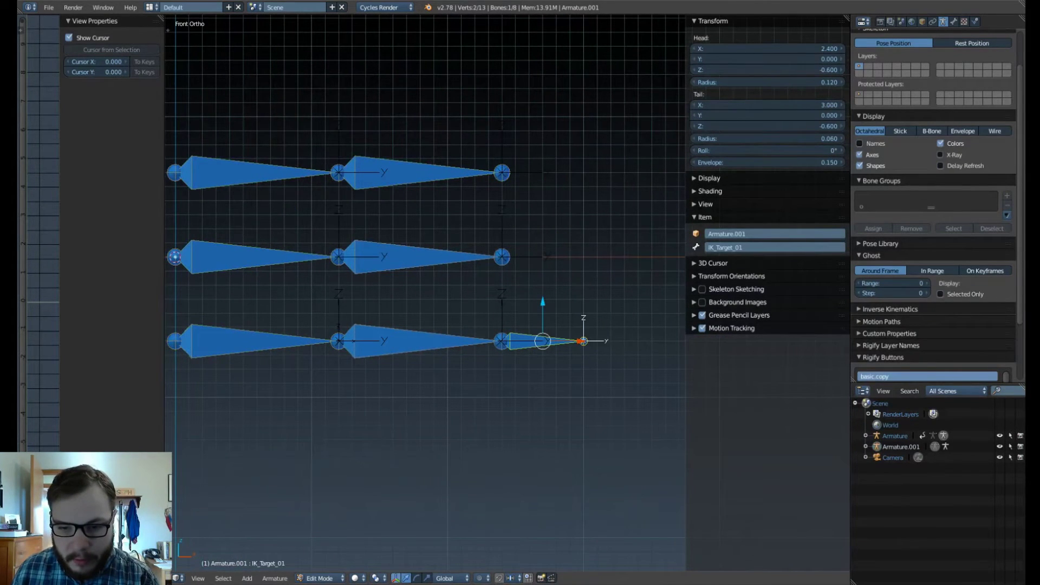
middle_click_drag(543, 339, 476, 368)
right_click(422, 331)
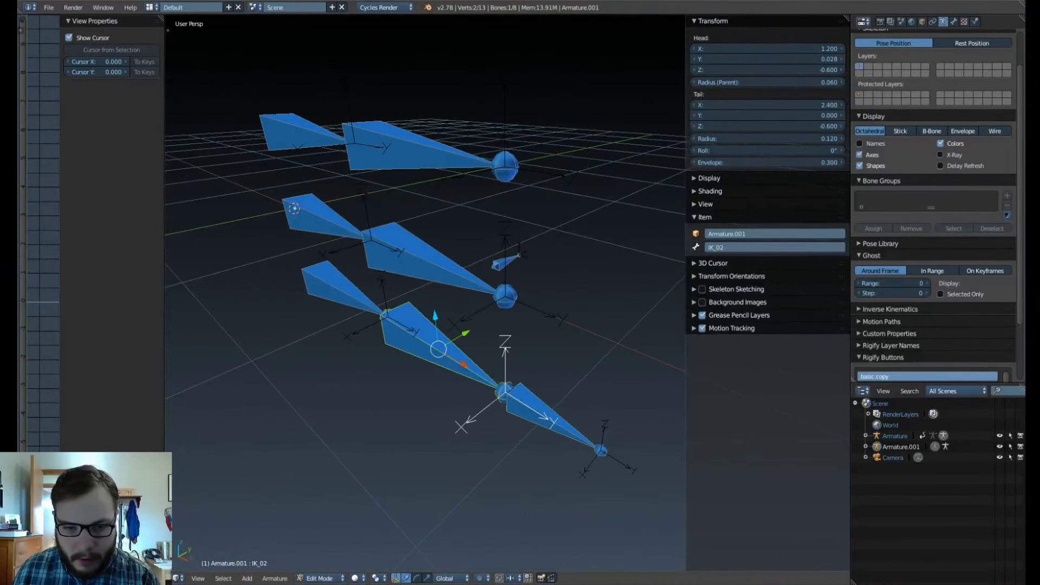
key("Tab")
left_click(418, 391)
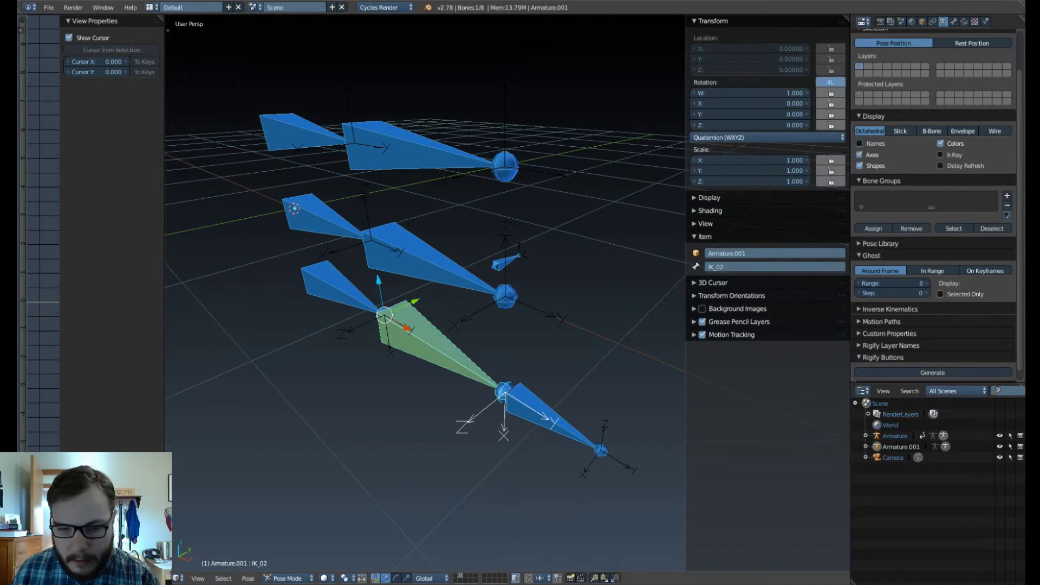
middle_click_drag(422, 387, 464, 372)
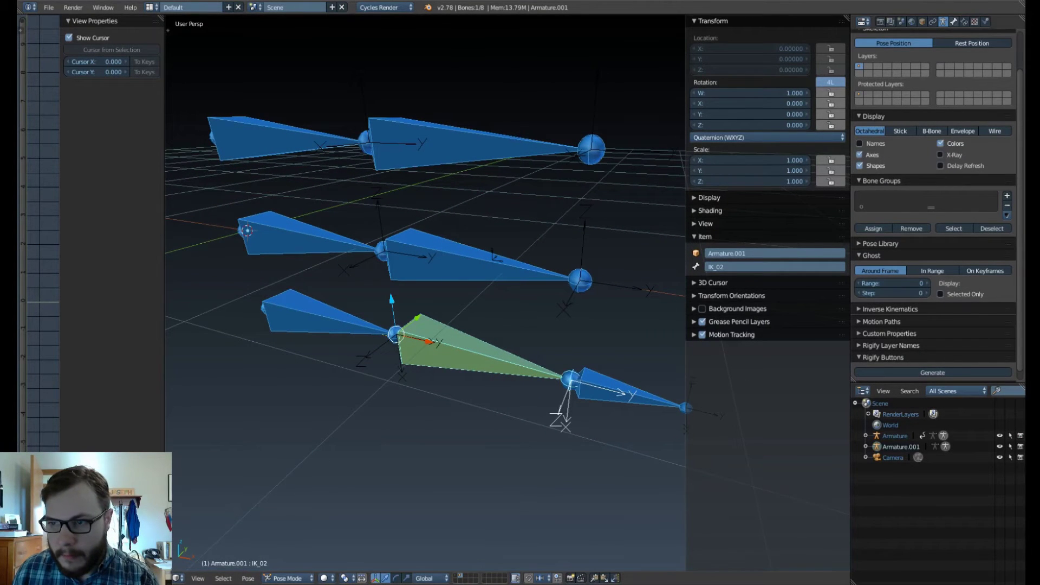
Reset the pole angle of IK_02's Inverse Kinematics constraint to 0°.
left_click(965, 22)
left_click_drag(900, 150, 893, 150)
left_click(894, 150)
type("0")
key("Return")
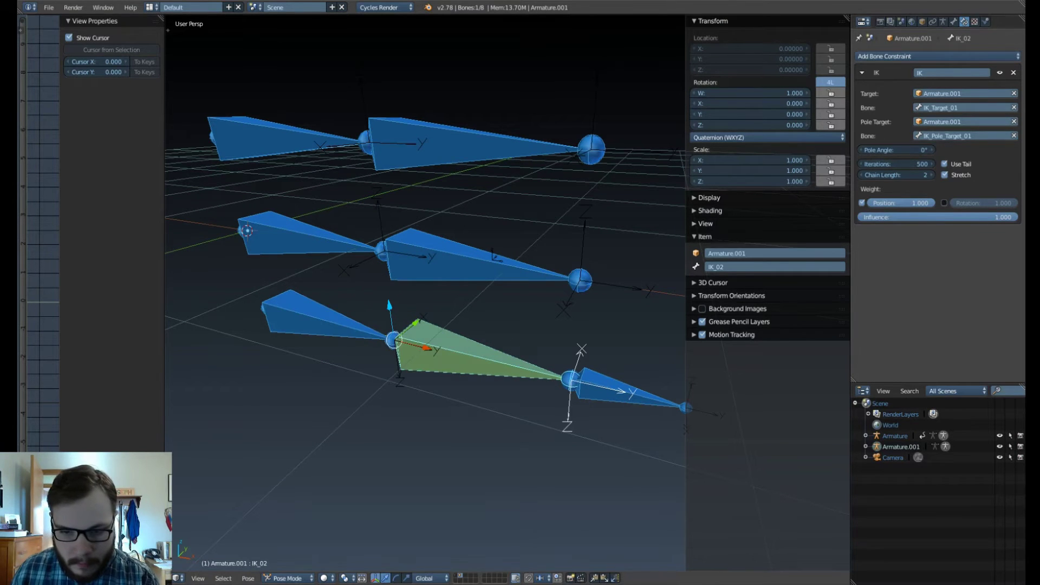
Set the pole angle of IK_02's Inverse Kinematics constraint to -180°.
mouse_move(520, 347)
middle_mouse_down()
mouse_move(561, 322)
mouse_move(536, 343)
middle_mouse_up()
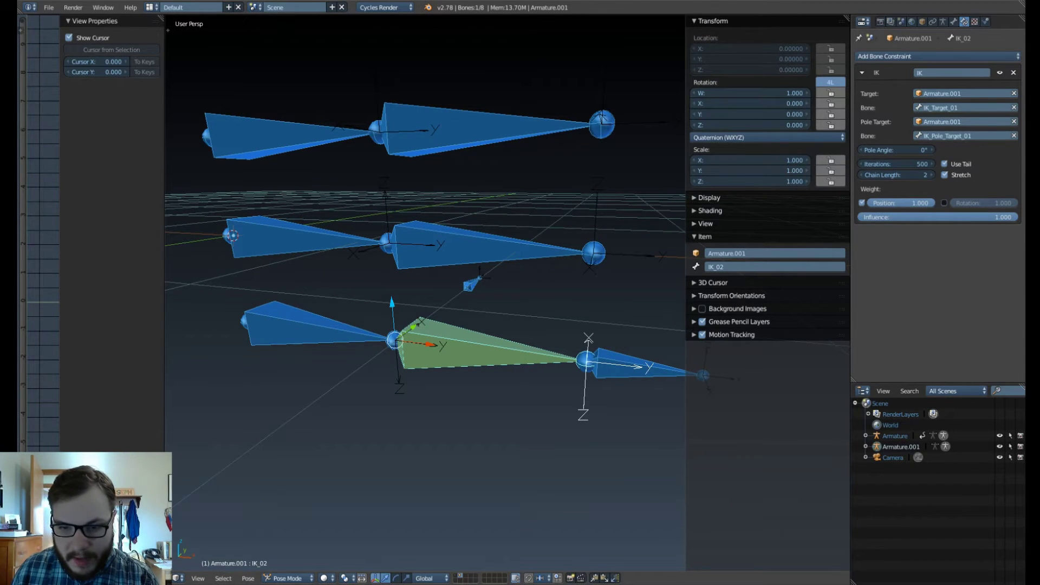
middle_click_drag(520, 336, 417, 347)
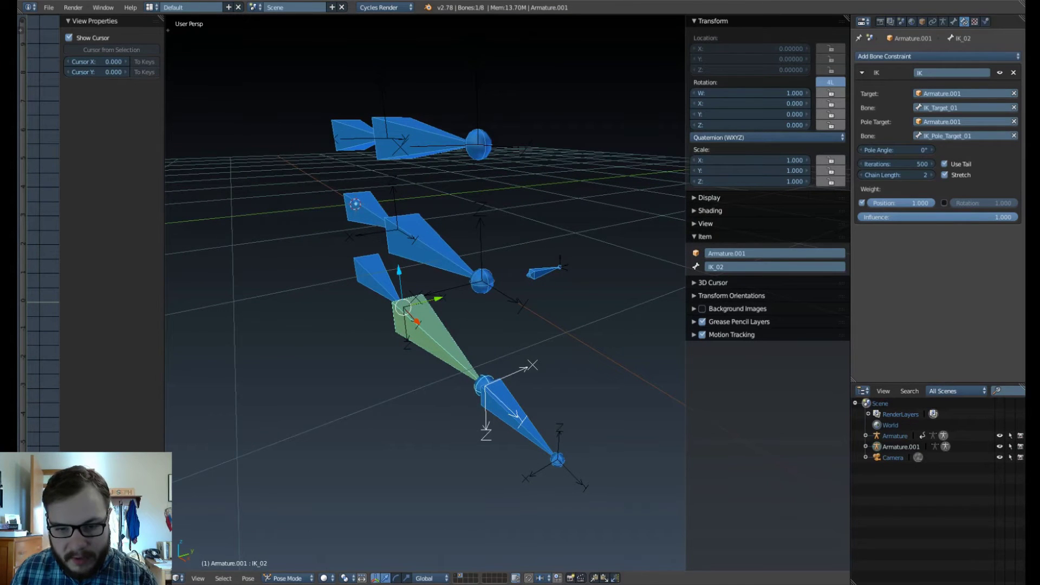
left_click_drag(897, 150, 762, 150)
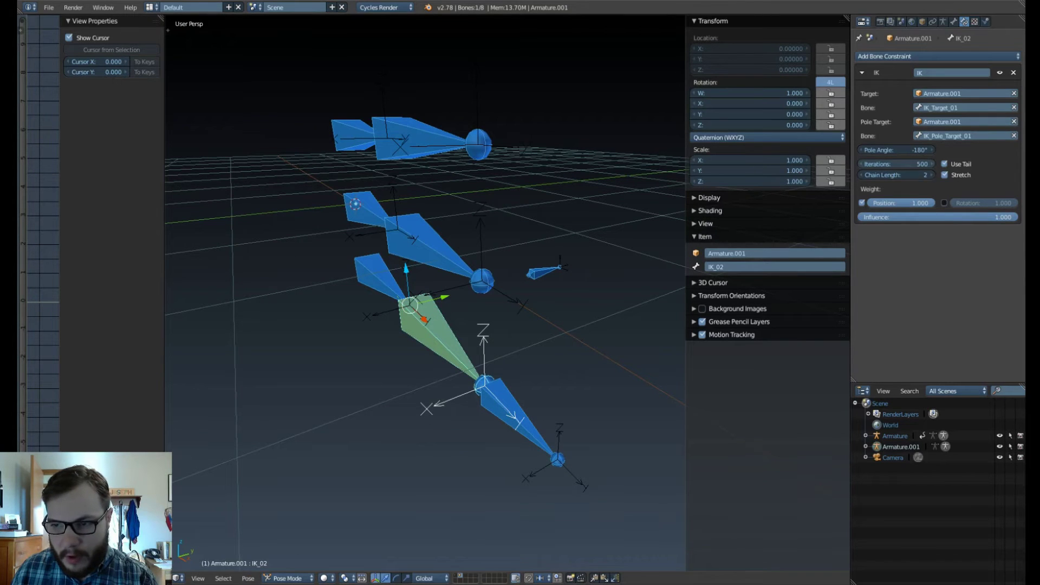
Test the IK chain's bending by moving the IK_Target_01 bone to several positions.
middle_click_drag(520, 309, 551, 263)
right_click_drag(588, 337, 374, 416)
right_click_drag(449, 258, 417, 320)
right_click_drag(386, 410, 355, 275)
right_click_drag(416, 319, 364, 185)
right_click_drag(347, 280, 654, 335)
key("Escape")
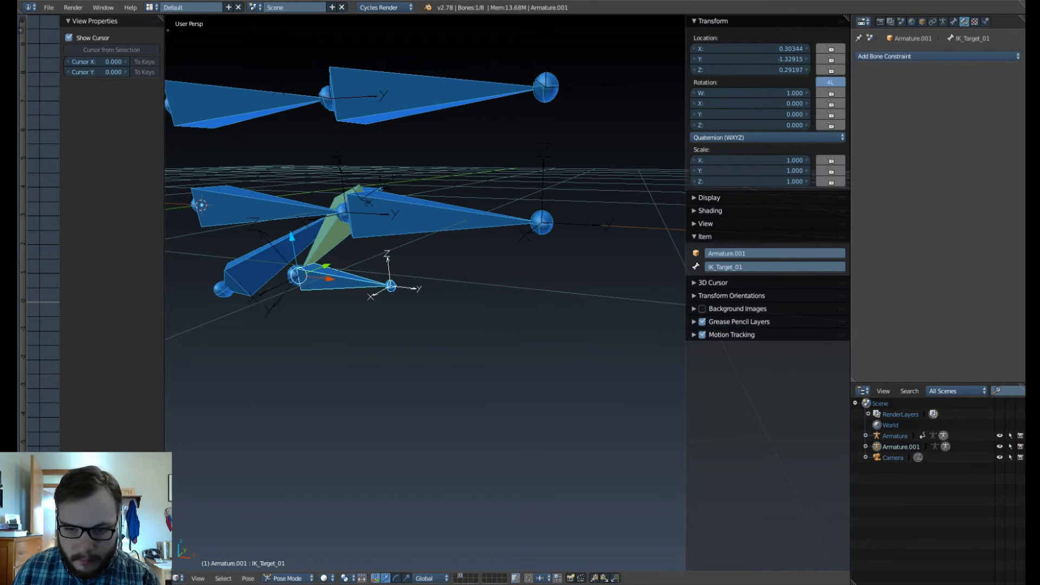
Select all pose bones and clear their location.
key("a")
key("alt+g")
scroll(507, 292, "down", 3)
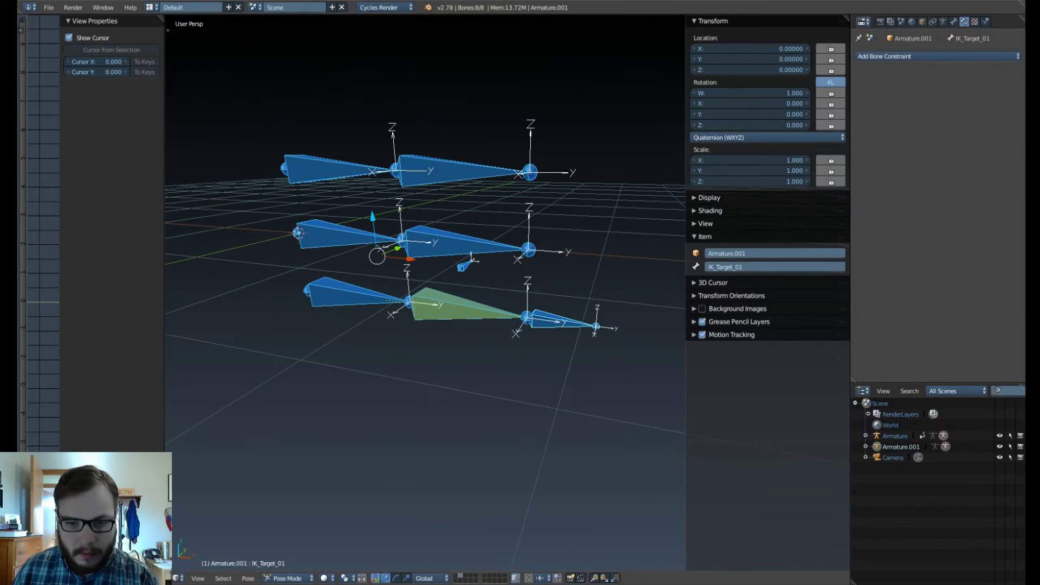
Turn off the armature's Axes display and return to the front orthographic view.
left_click(943, 22)
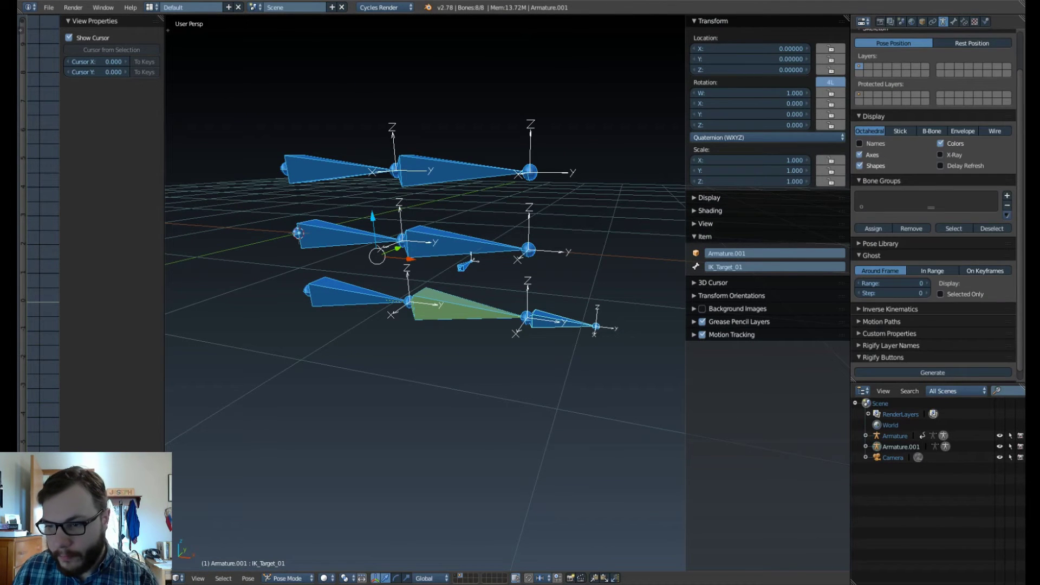
left_click(860, 155)
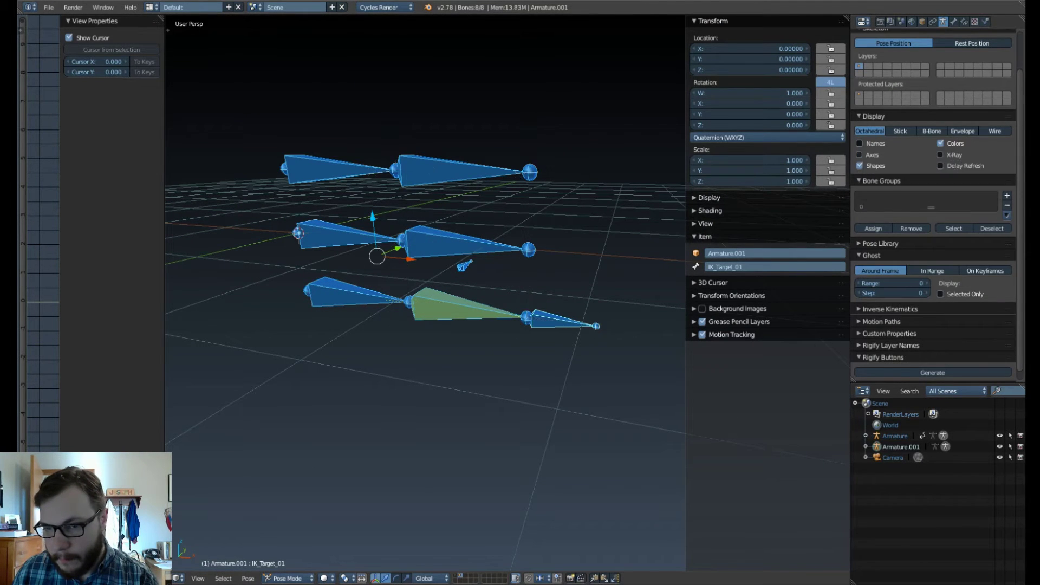
scroll(507, 293, "up", 1)
key("KP_1")
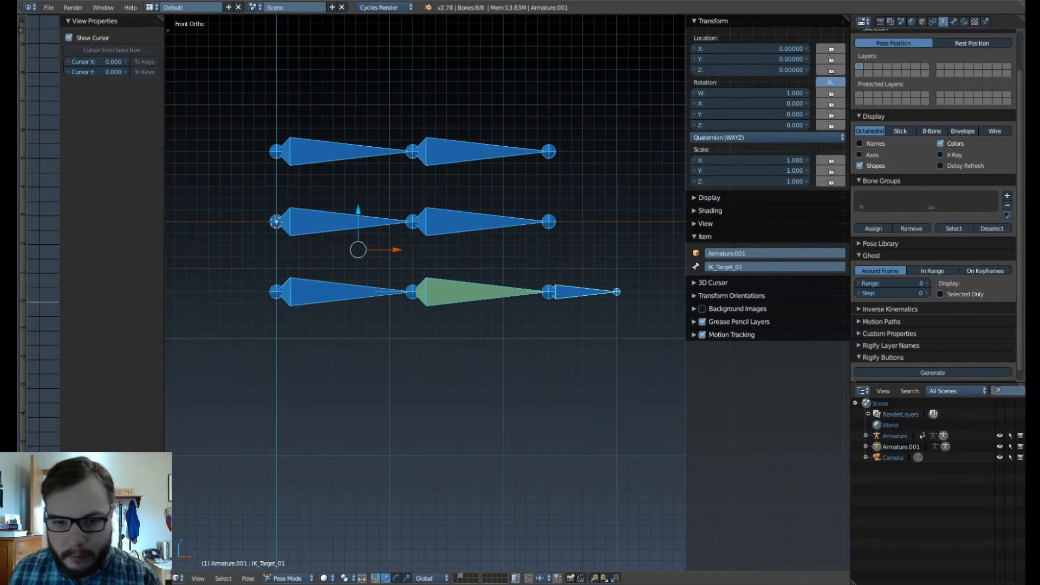
middle_click_drag(425, 254, 426, 322, "shift")
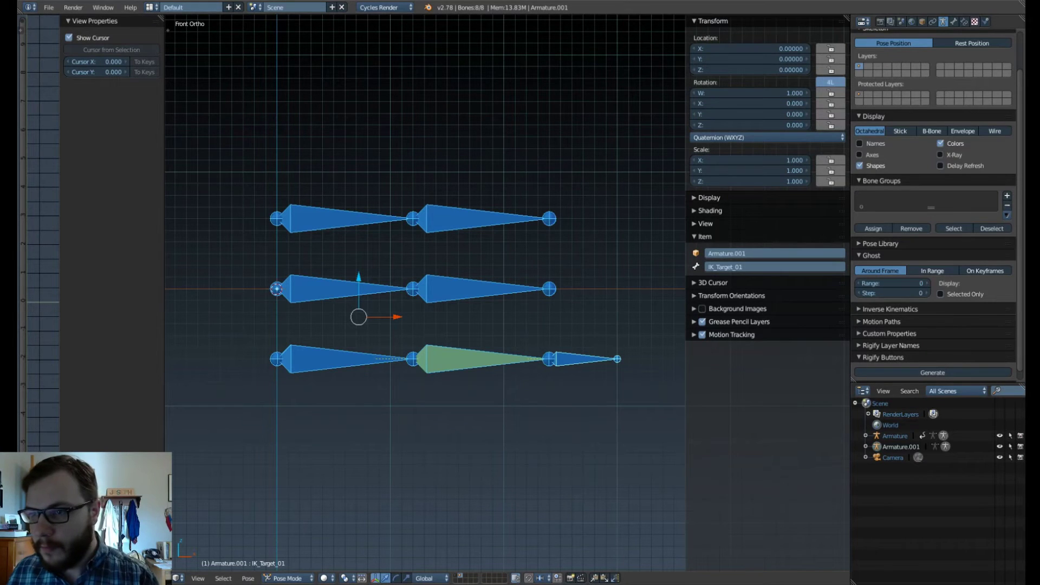
Add a Copy Rotation constraint to MCH_02 targeting FK_02 and name the constraint FK.
left_click(964, 22)
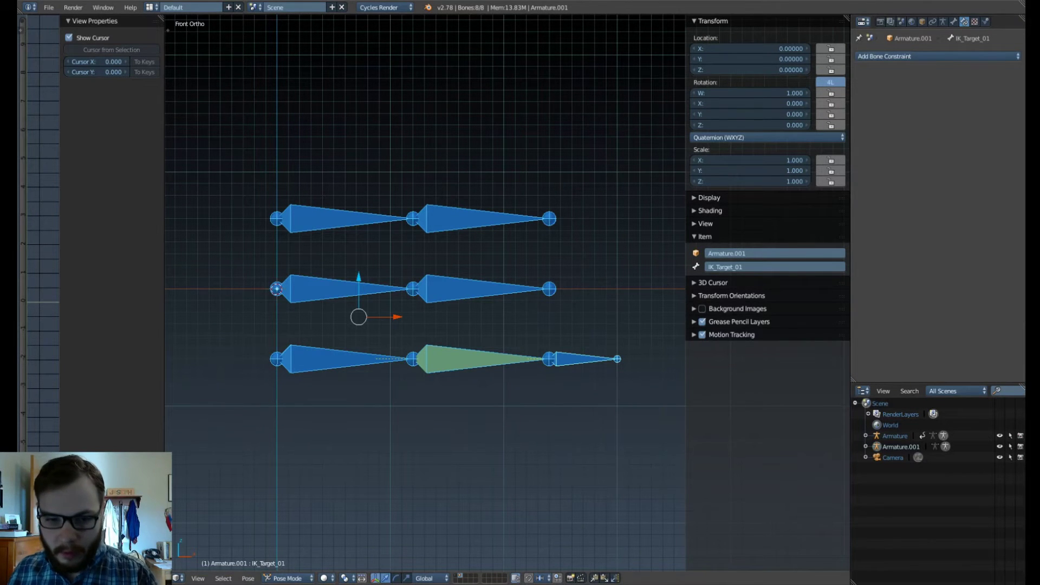
scroll(507, 293, "up", 2)
middle_click_drag(507, 292, 564, 312, "shift")
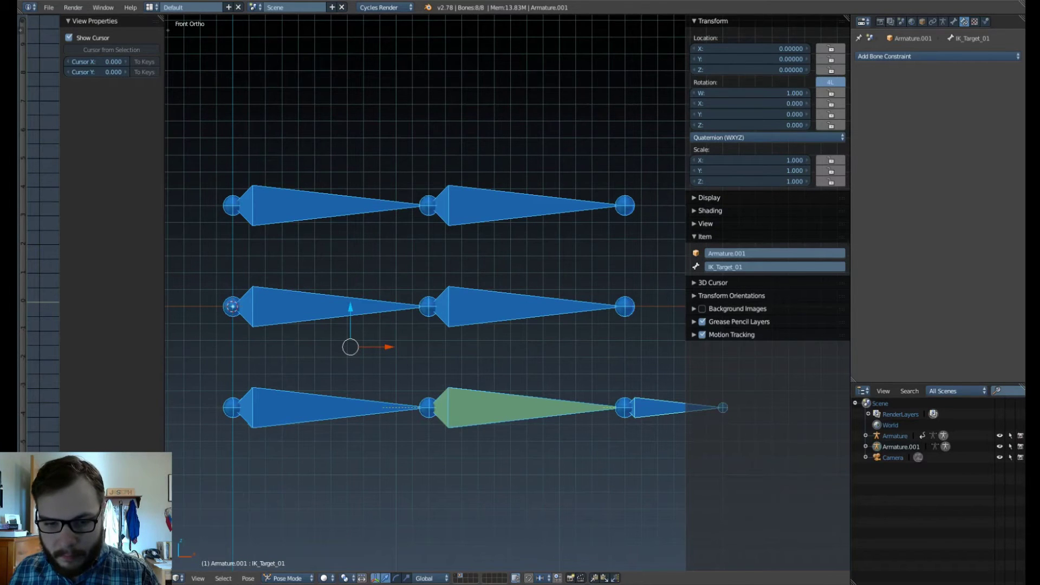
middle_click_drag(507, 292, 480, 292, "shift")
right_click(477, 205)
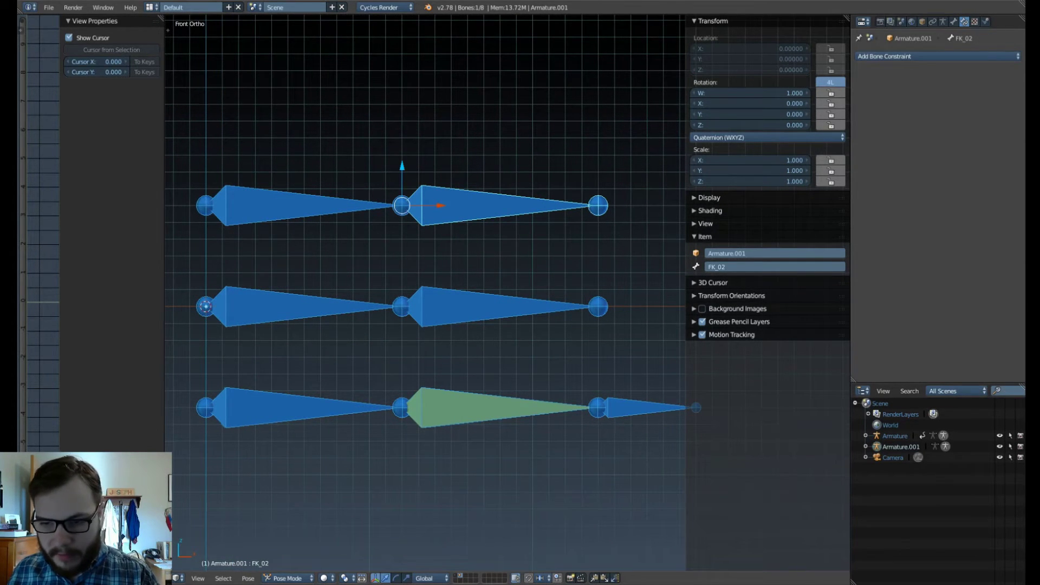
right_click(477, 307, "shift")
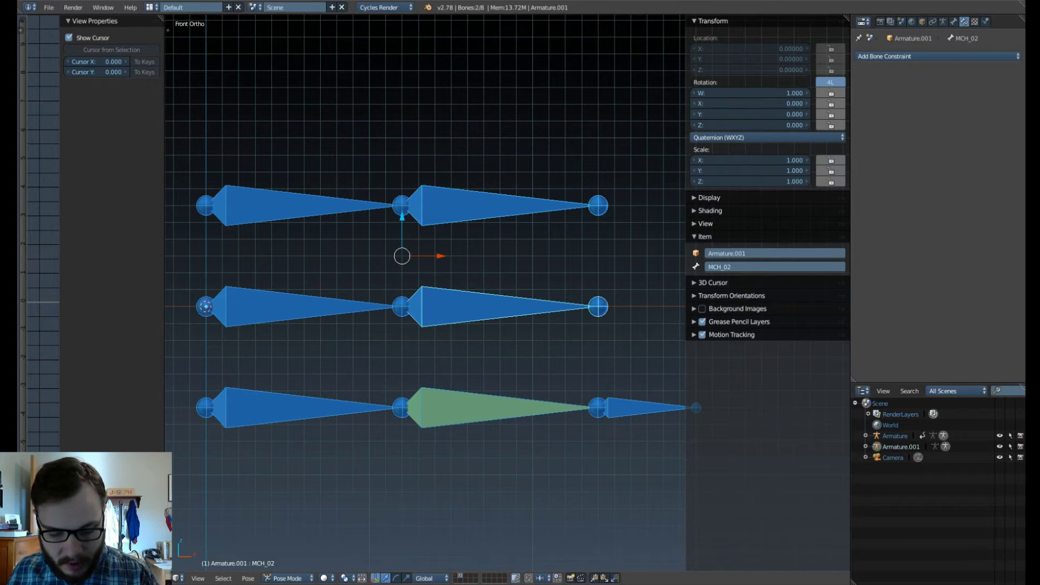
key("shift+ctrl+c")
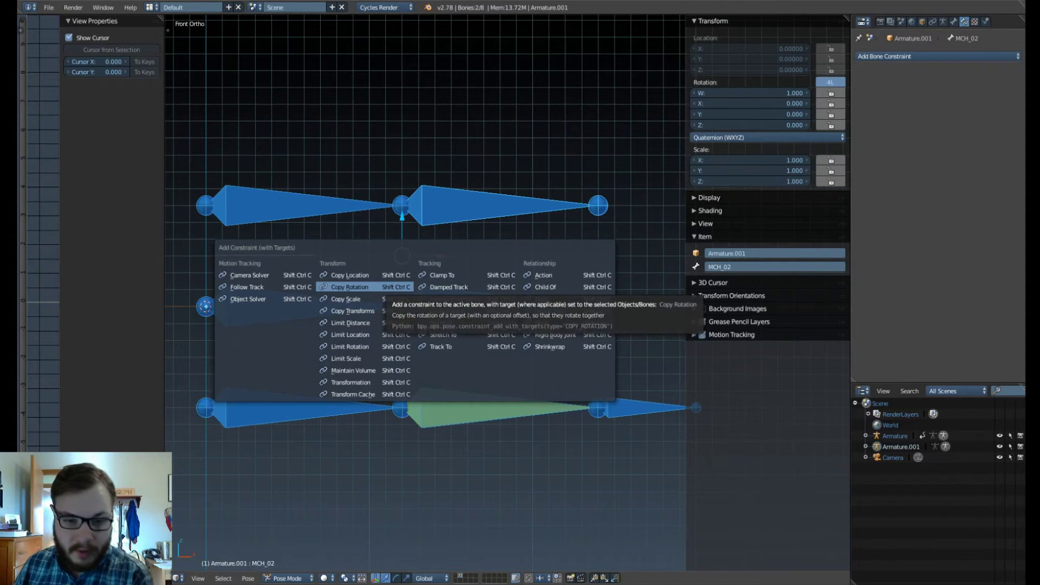
left_click(388, 287)
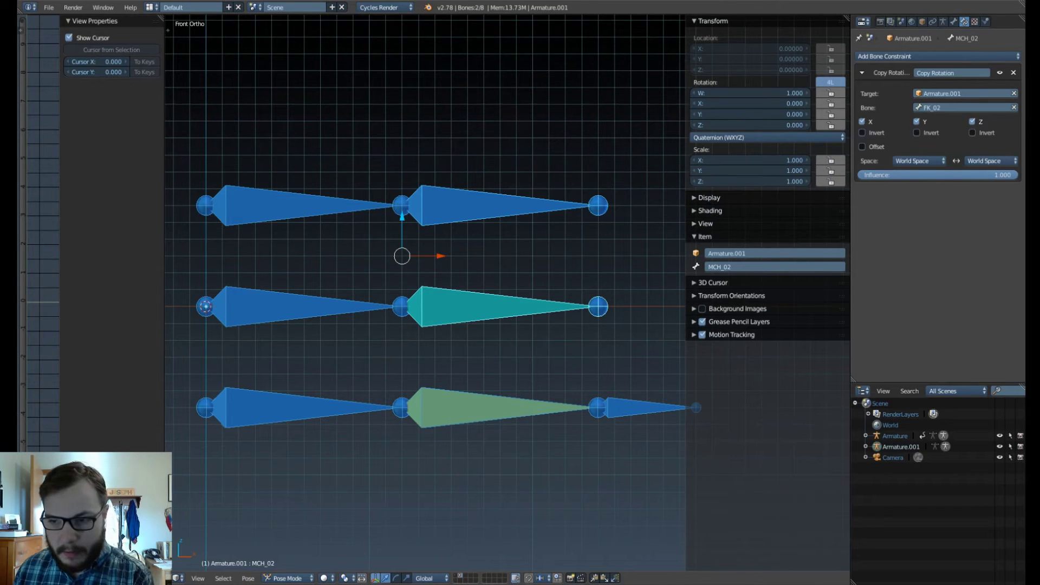
left_click(952, 72)
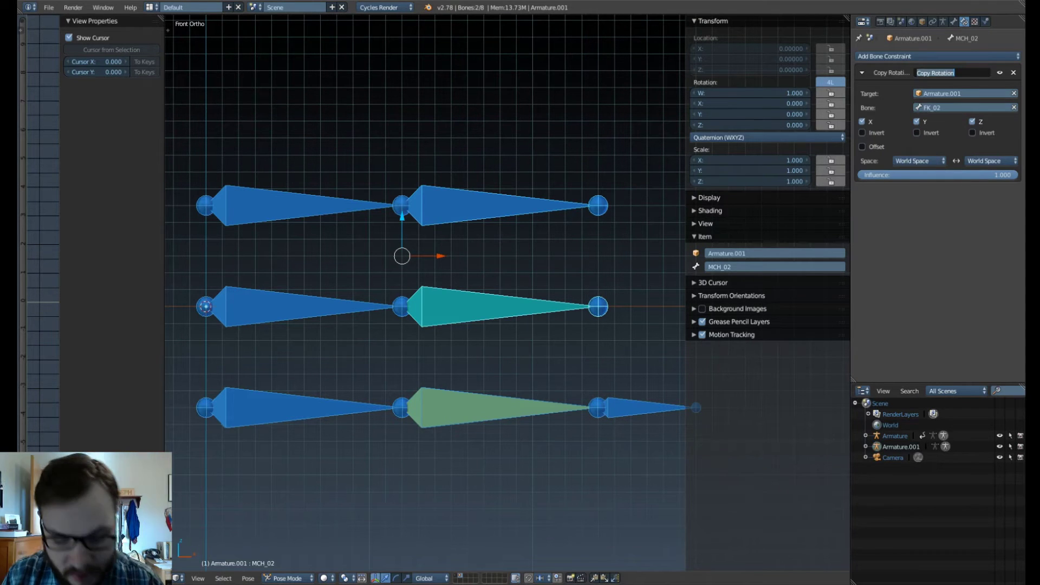
type("FK")
key("Return")
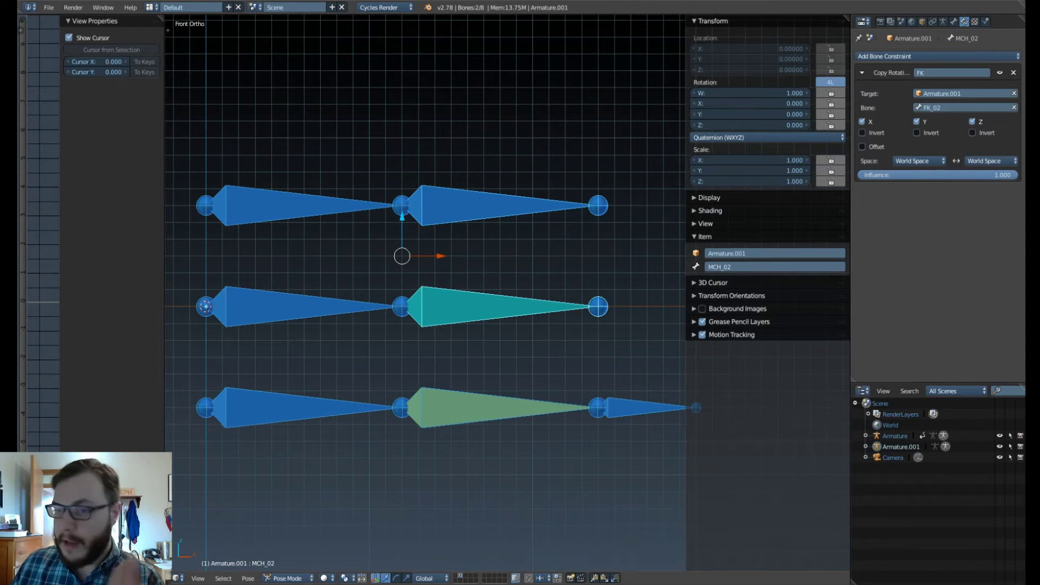
Add a Copy Rotation constraint to MCH_01 targeting FK_01 and name the constraint FK.
right_click(303, 206)
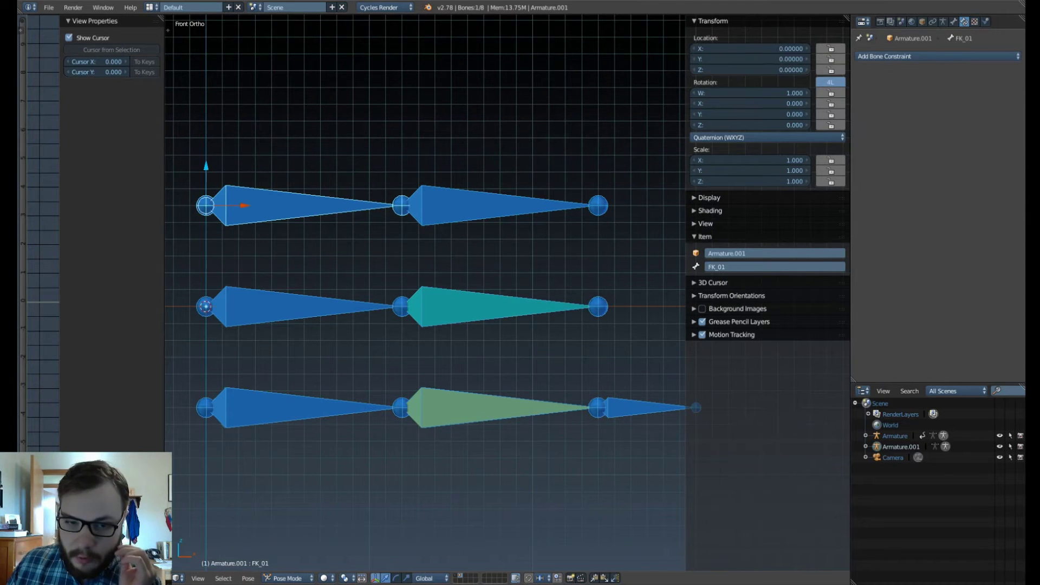
right_click(303, 307, "shift")
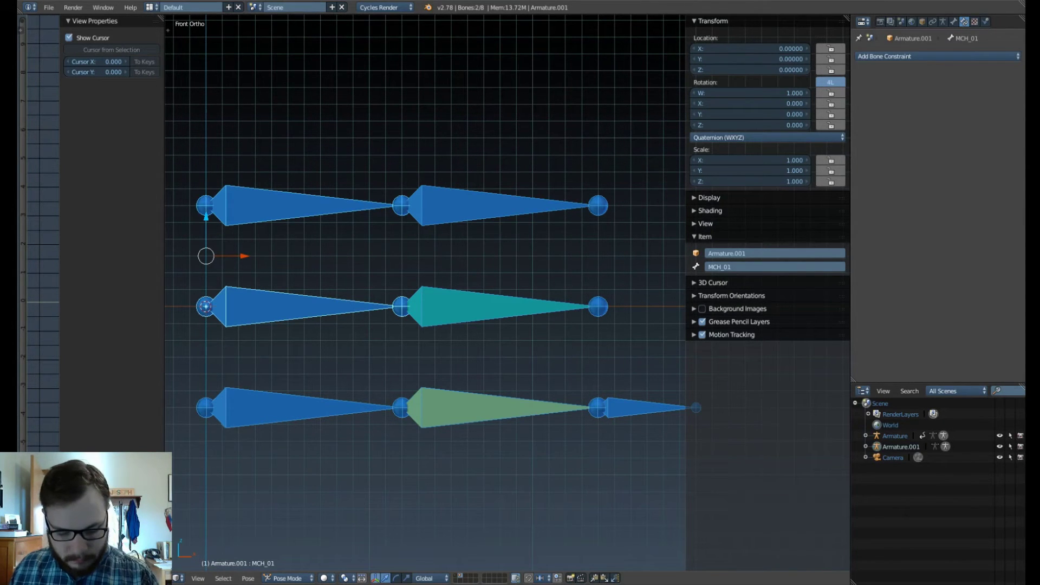
key("ctrl+shift+c")
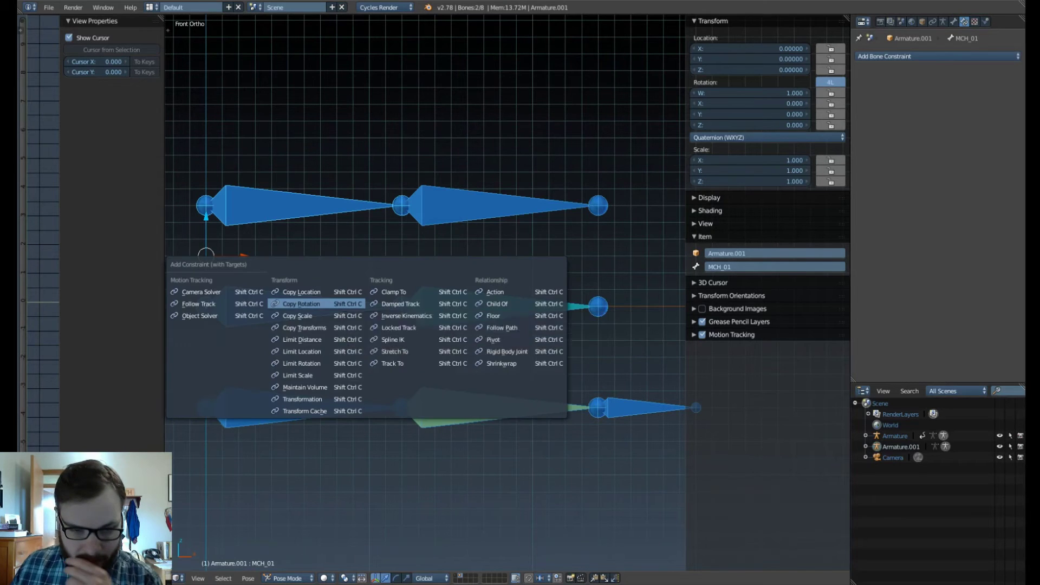
left_click(301, 304)
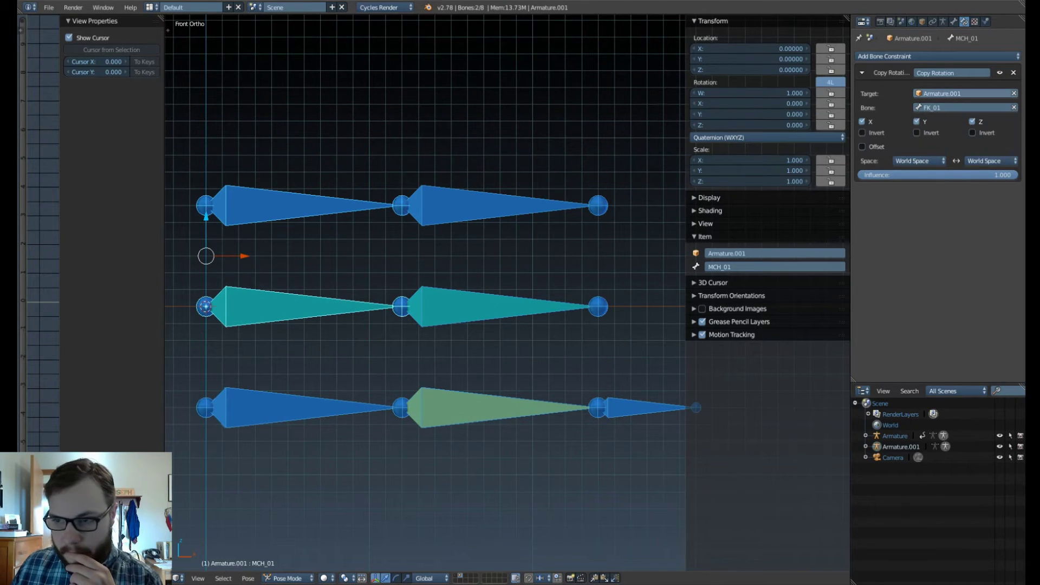
left_click(952, 74)
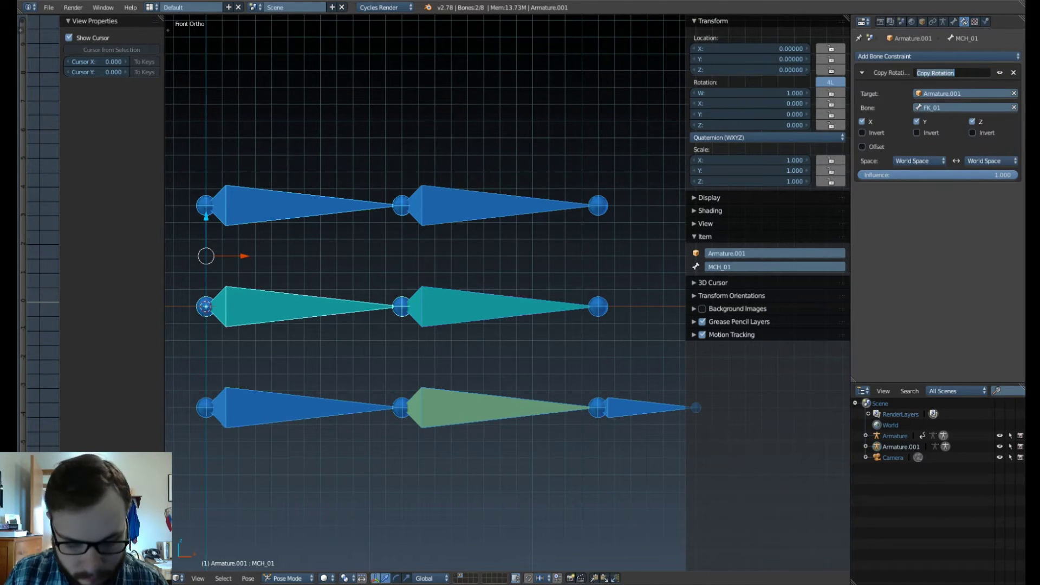
type("FK")
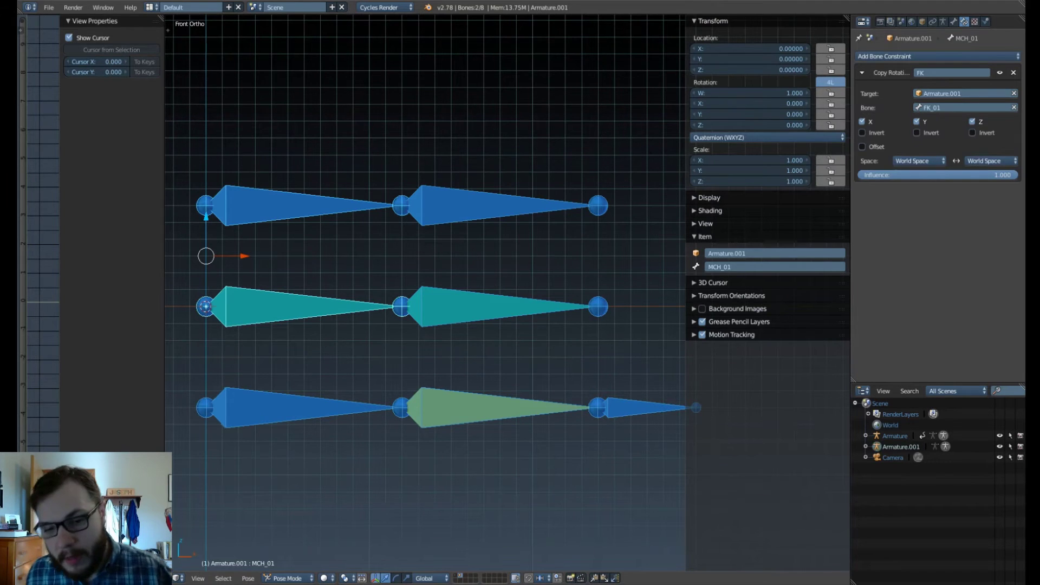
Add a second Copy Rotation constraint to MCH_02 targeting IK_02 and name it IK.
right_click(477, 408)
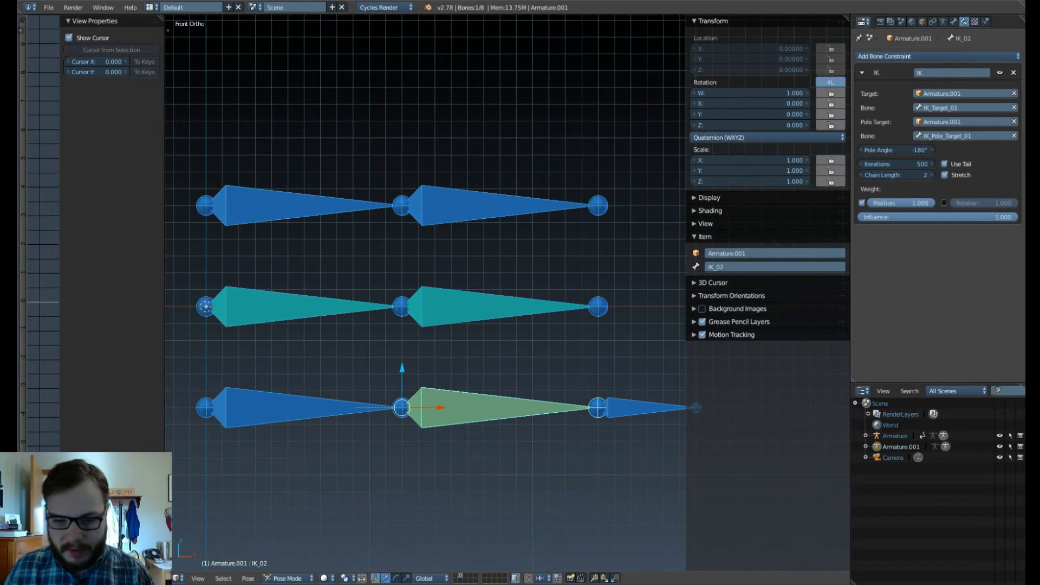
right_click(477, 306, "shift")
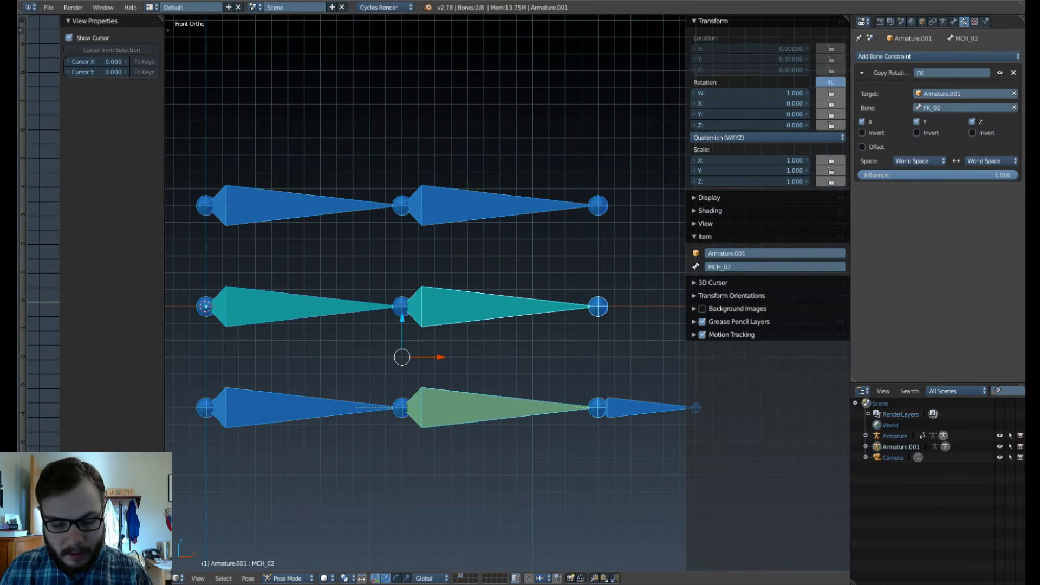
key("ctrl+shift+c")
left_click(481, 311)
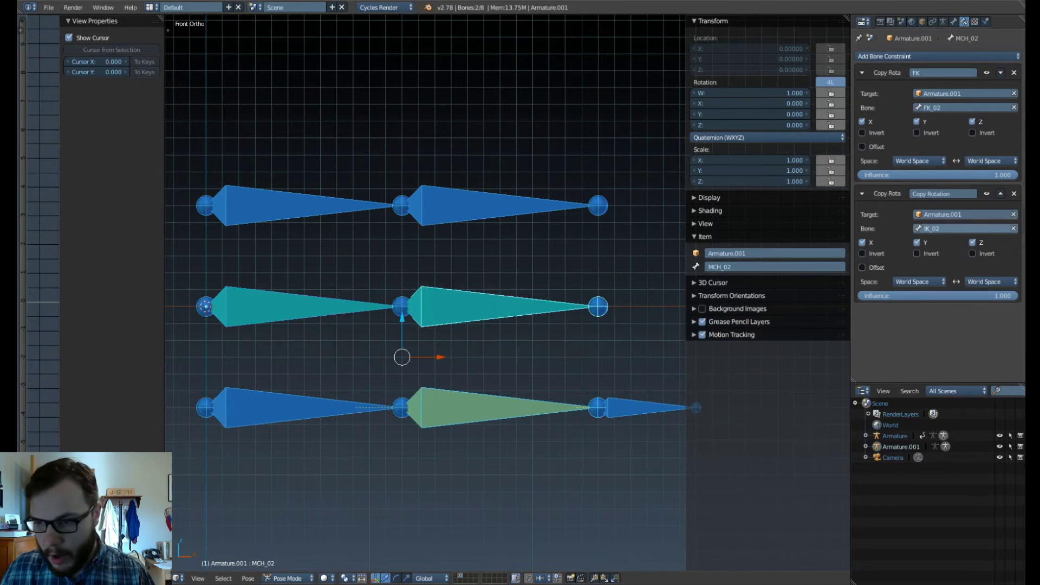
left_click(943, 194)
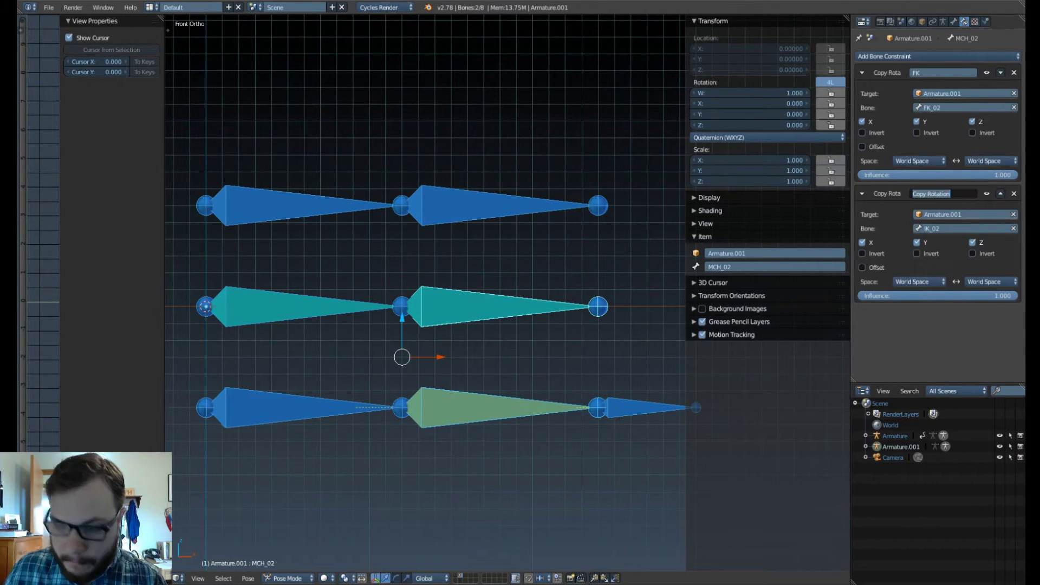
type("IK")
key("Return")
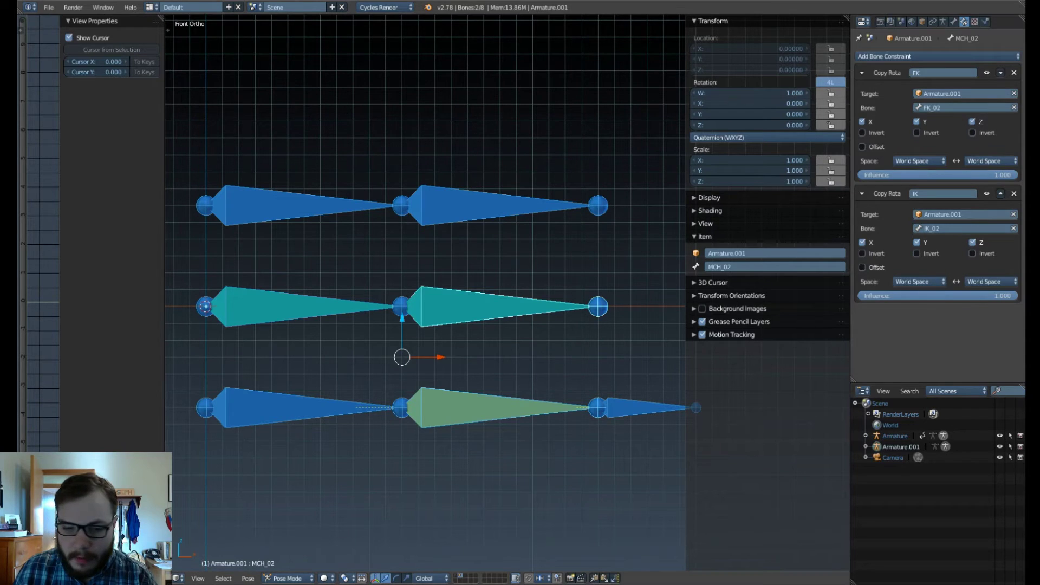
Add a second Copy Rotation constraint to MCH_01 targeting IK_01 and name it IK.
right_click(301, 407)
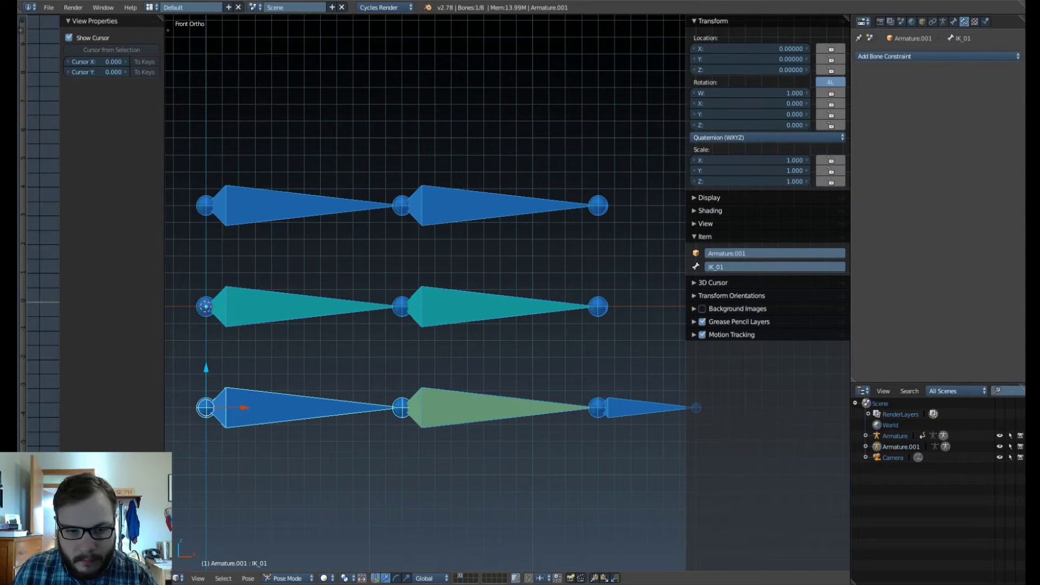
right_click(301, 206)
right_click(301, 307)
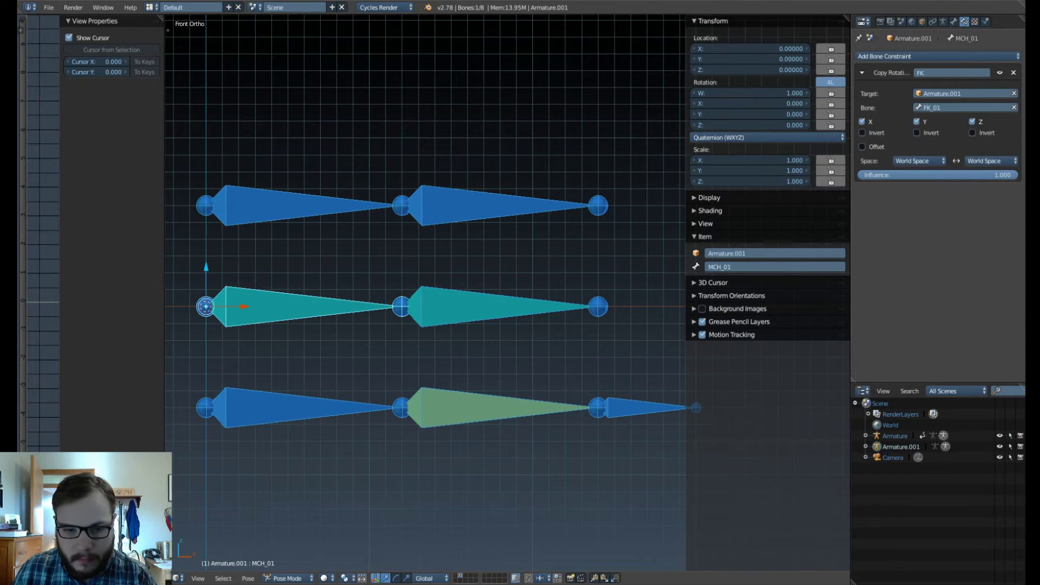
right_click(301, 407)
right_click(301, 307, "shift")
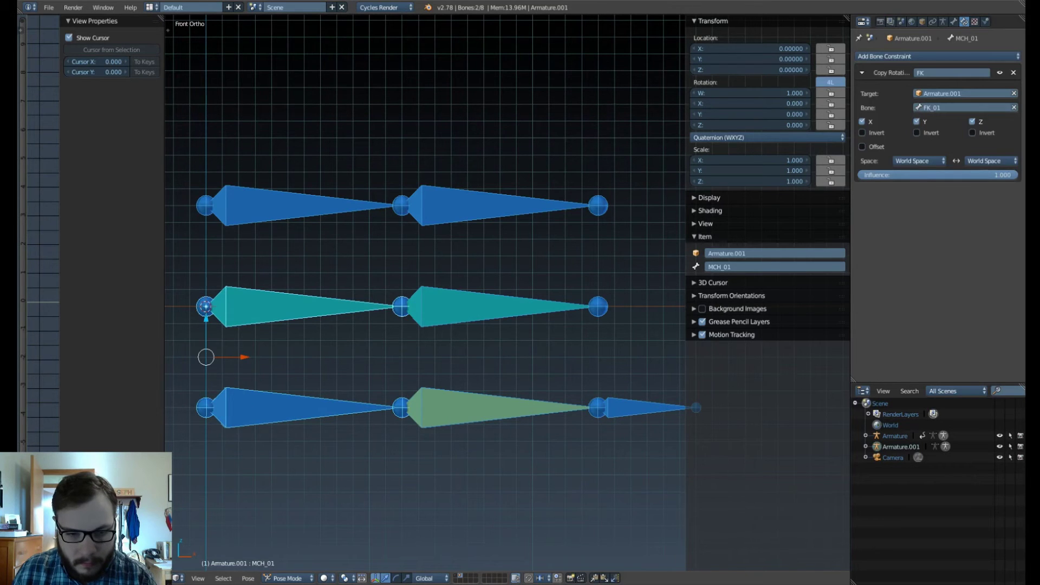
key("ctrl+shift+c")
left_click(287, 323)
left_click(943, 194)
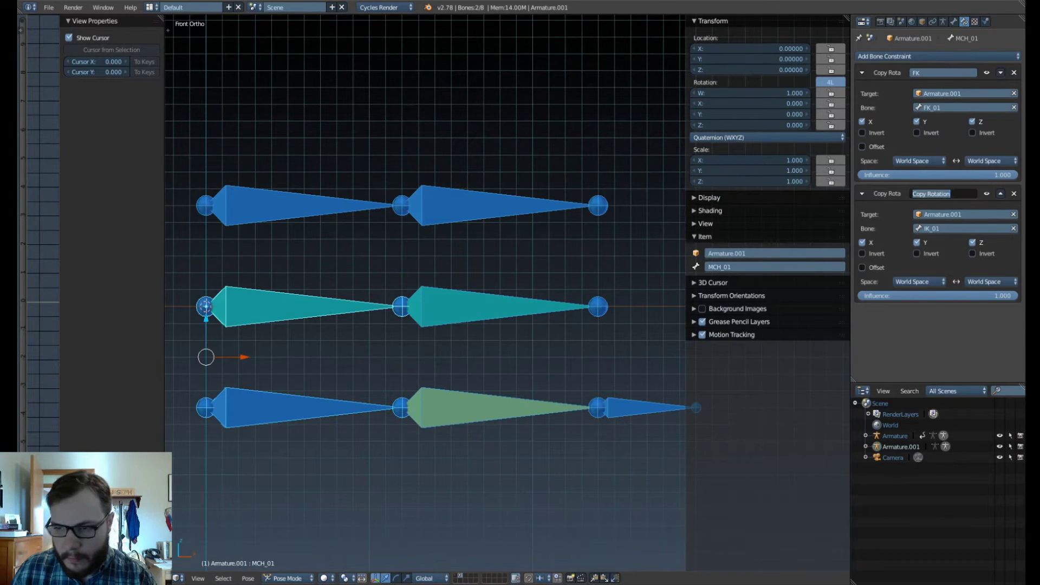
type("IK")
key("Return")
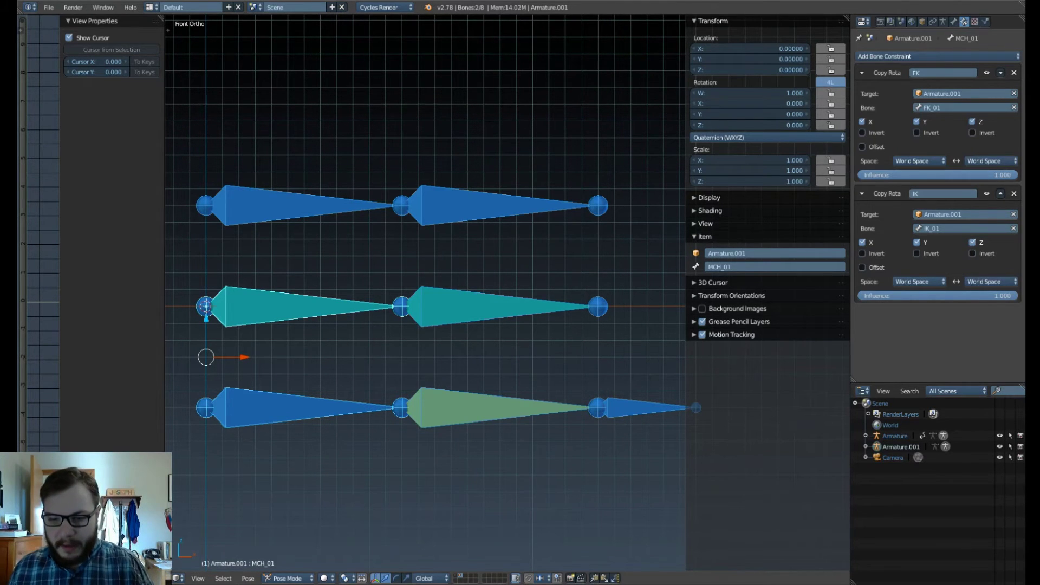
Test how the MCH chain follows a trial move of IK_Target_01, and check the constraints on MCH_02.
right_click(639, 407)
key("g")
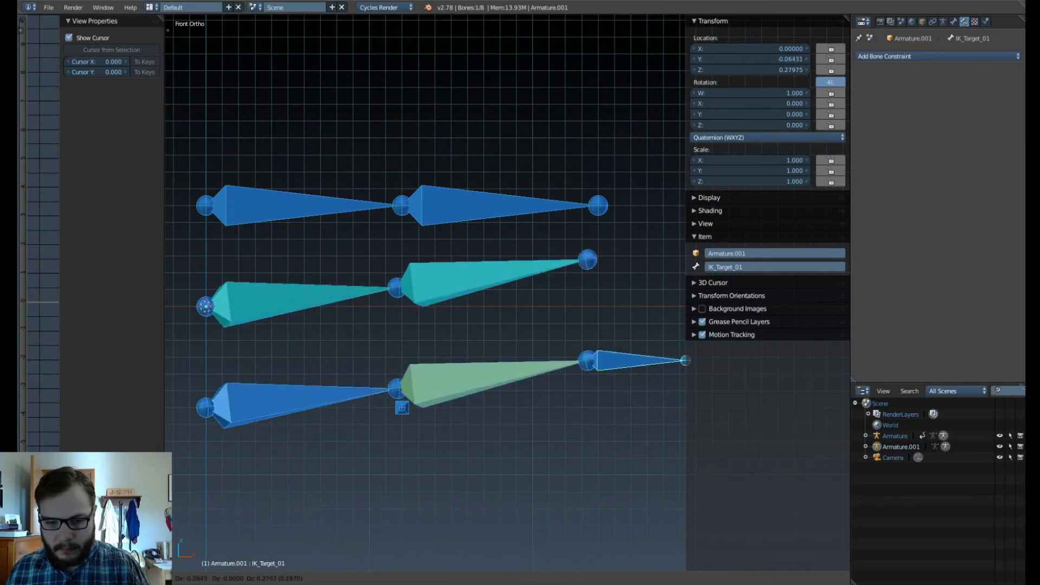
key("Escape")
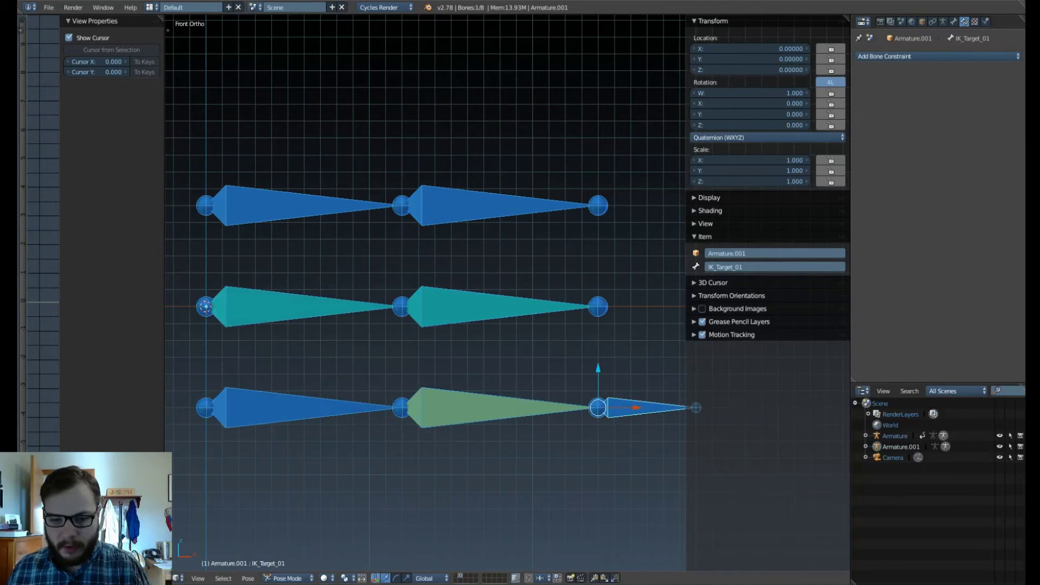
right_click(487, 407)
right_click(488, 307)
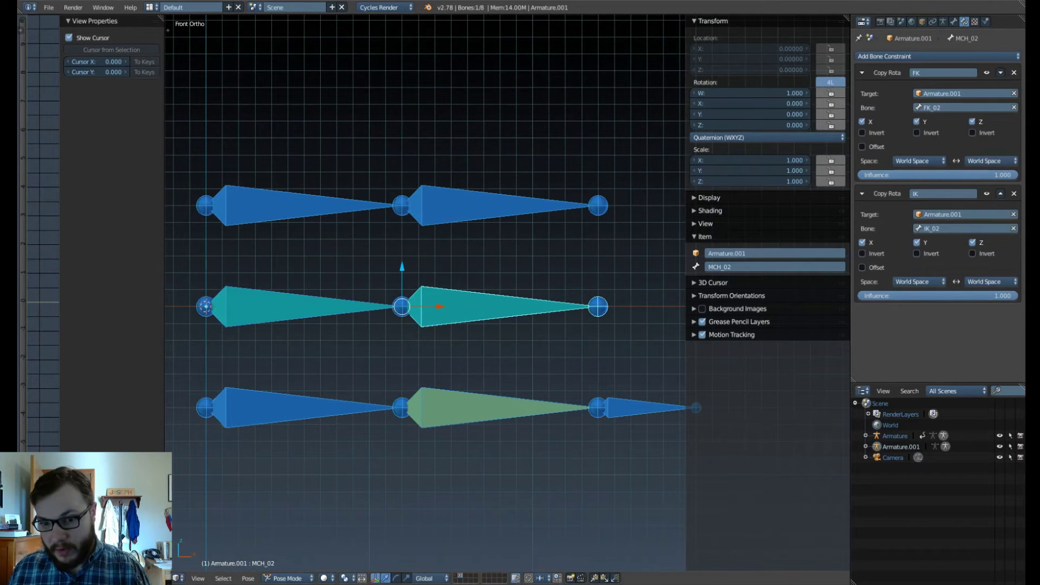
Bend the IK chain by moving IK_Target_01 about 1.01 units toward the chain's base and about 0.08 units up.
right_click(640, 407)
key("g")
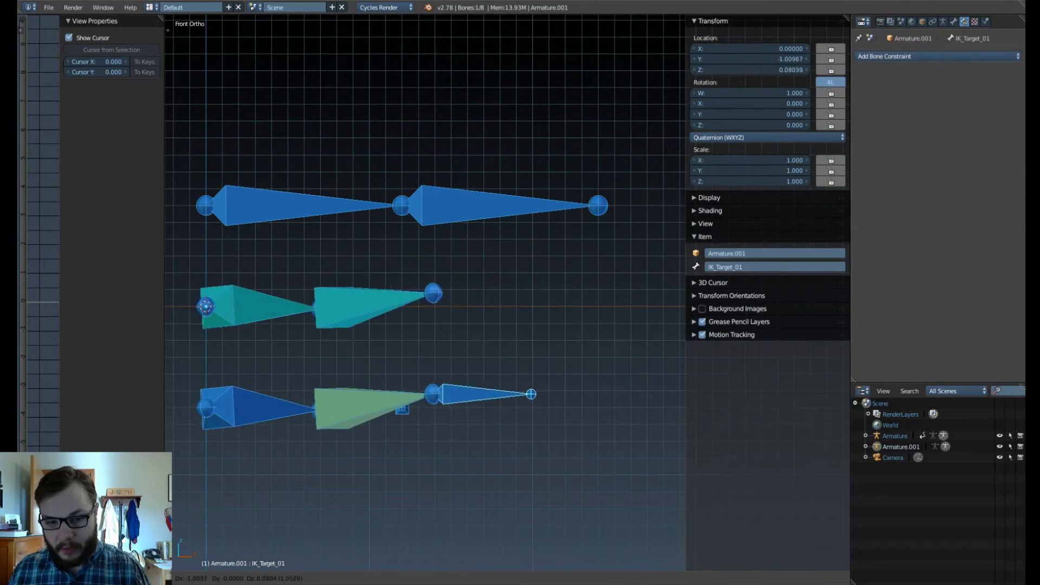
left_click(474, 393)
Pose the FK chain by rotating FK_02 steeply upward and FK_01 slightly upward.
right_click(487, 206)
key("r")
left_click(454, 138)
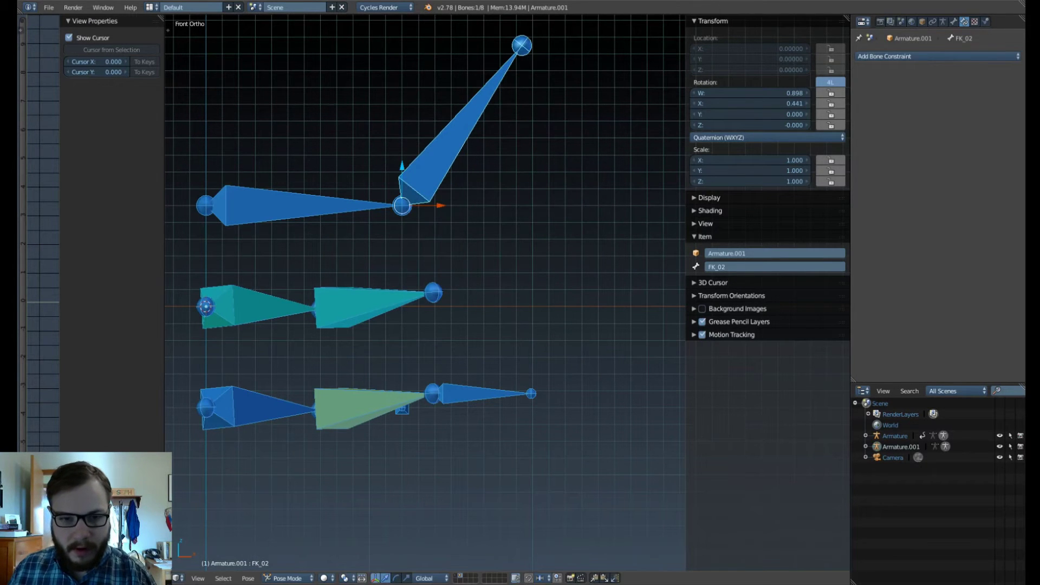
right_click(295, 206)
key("r")
left_click(293, 169)
Compare the MCH_02 bone and its FK and IK Copy Rotation influences with the IK_Target_01 bone.
right_click(358, 307)
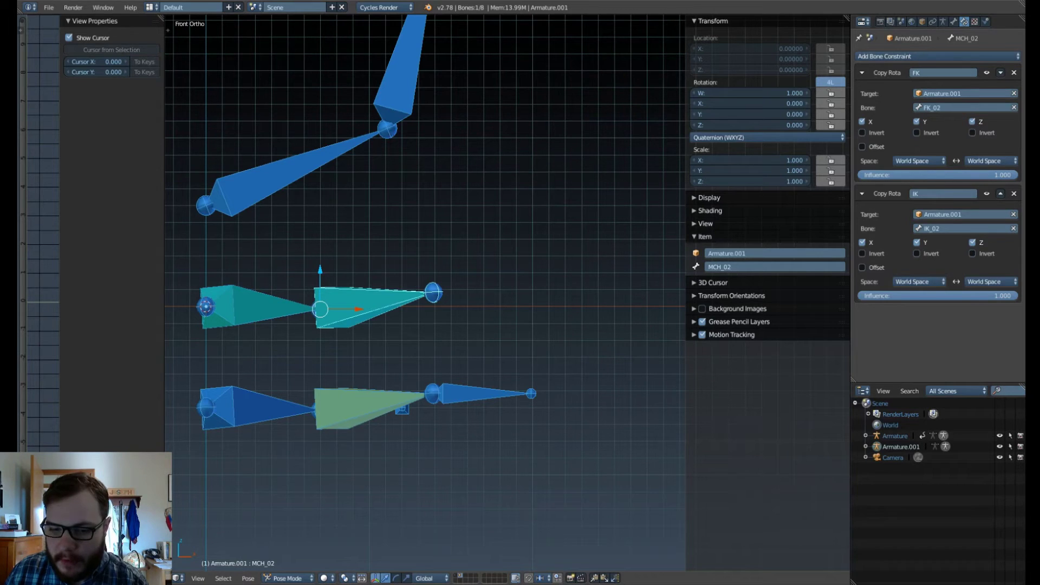
right_click(476, 394)
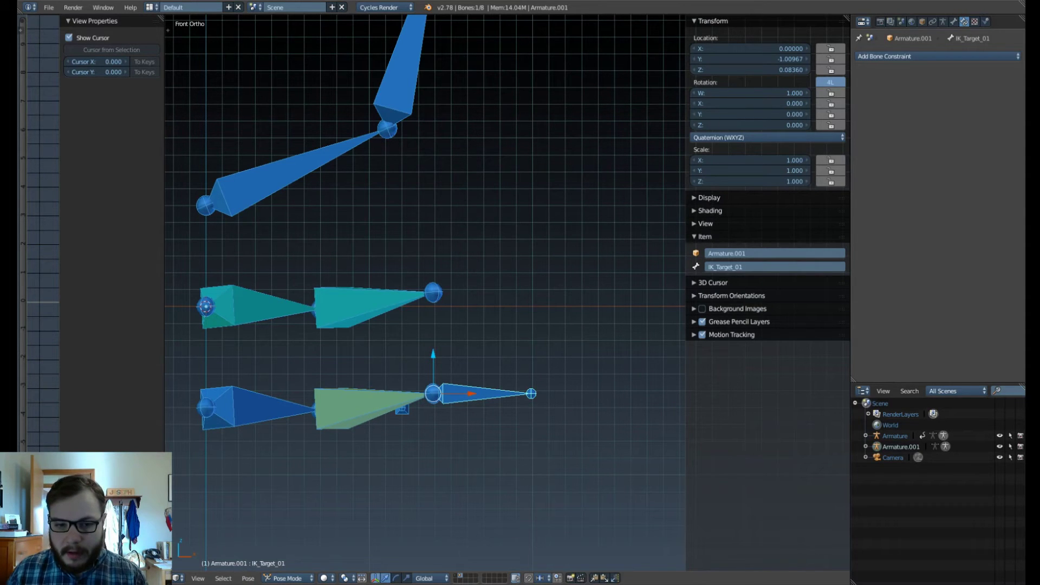
right_click(370, 305)
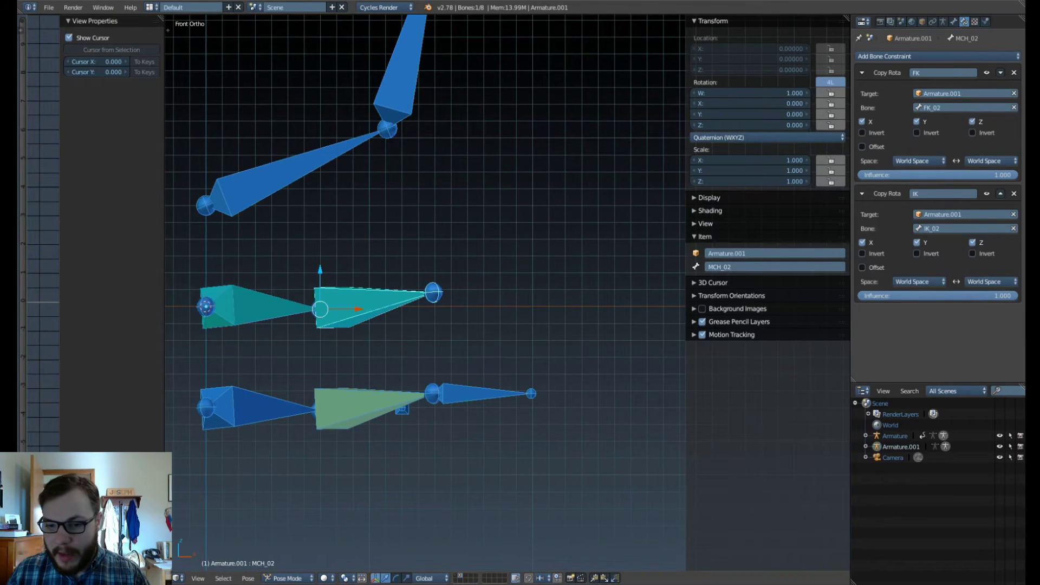
right_click(472, 394)
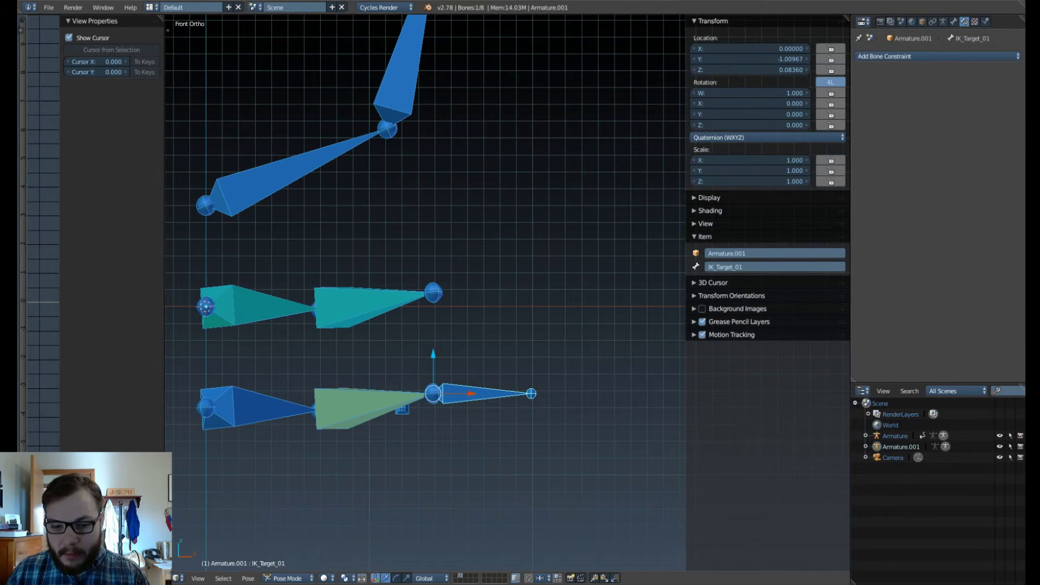
right_click(374, 306)
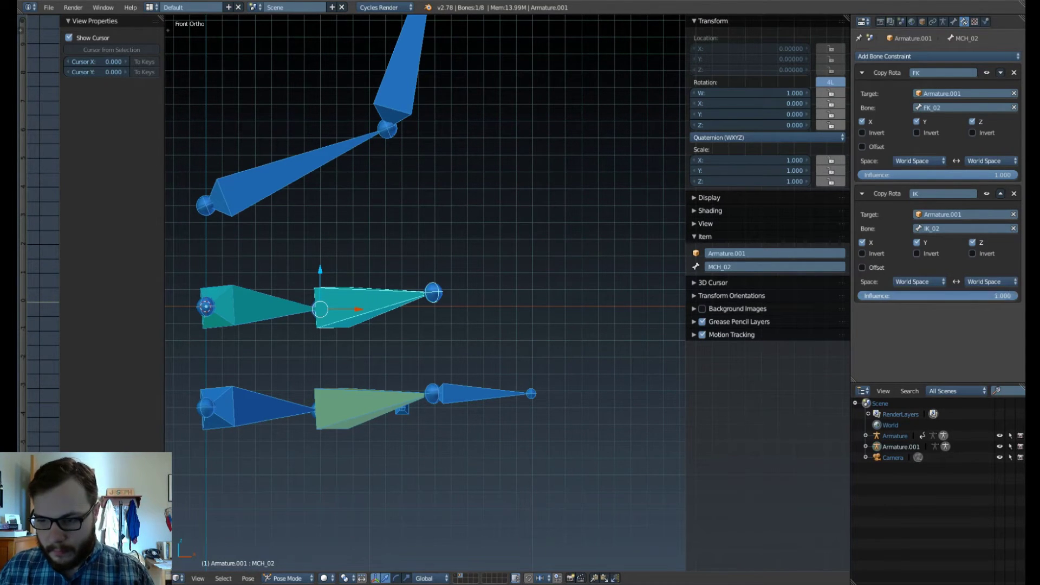
mouse_move(1001, 296)
left_mouse_down()
mouse_move(891, 296)
mouse_move(1003, 296)
left_mouse_up()
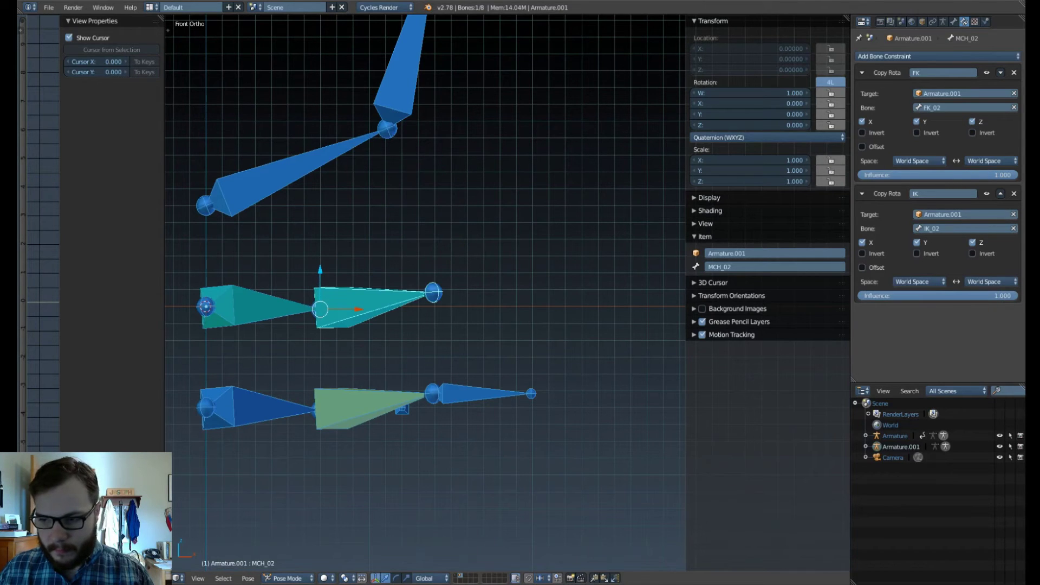
Return the whole armature to its rest pose by clearing the rotation and location of all bones.
key("a")
key("a")
key("alt+r")
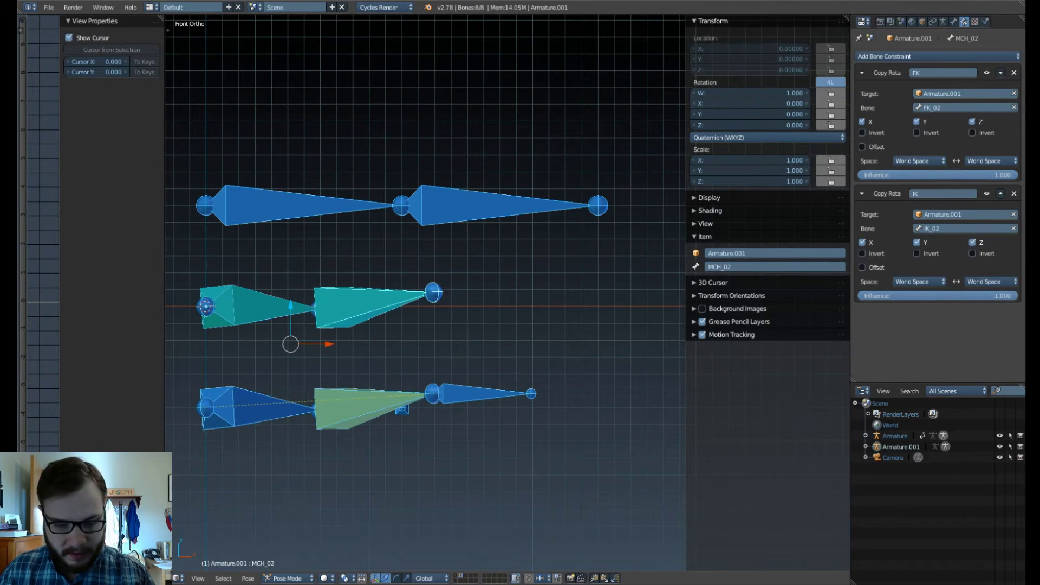
key("alt+g")
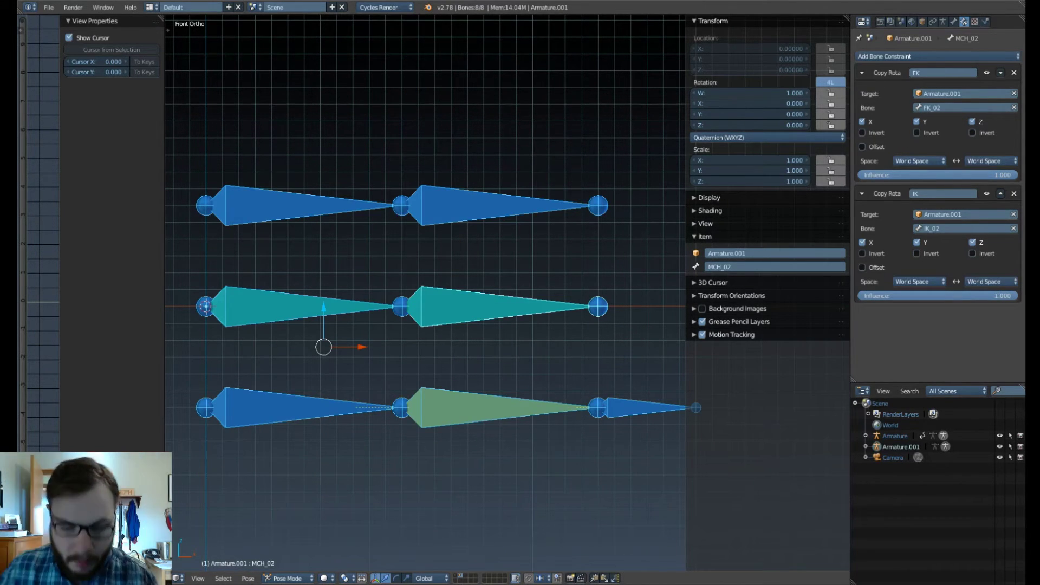
Add manually created single drivers to the influence of both the IK and FK Copy Rotation constraints on MCH_02.
right_click(477, 307)
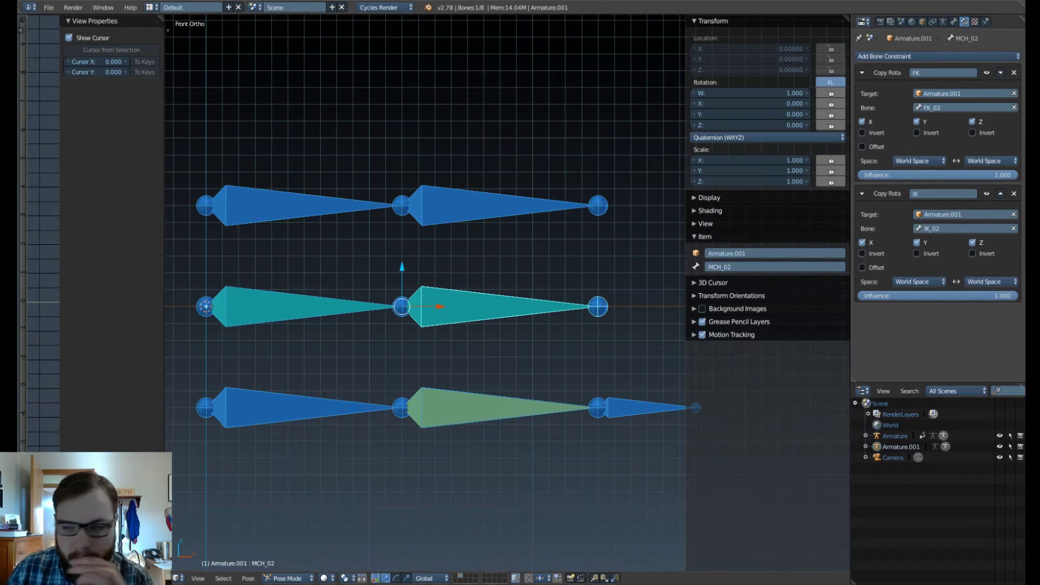
right_click(937, 295)
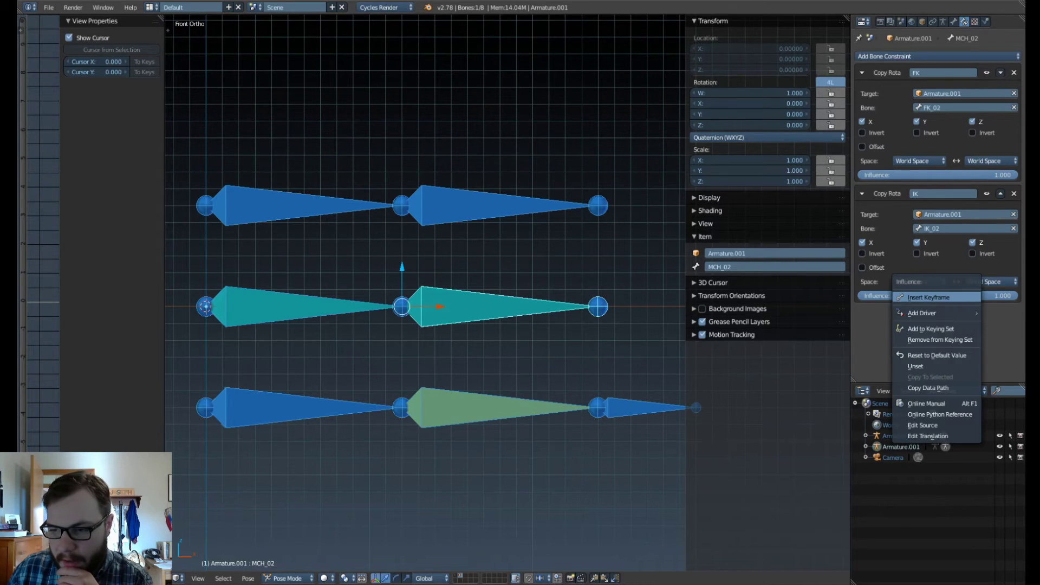
mouse_move(937, 313)
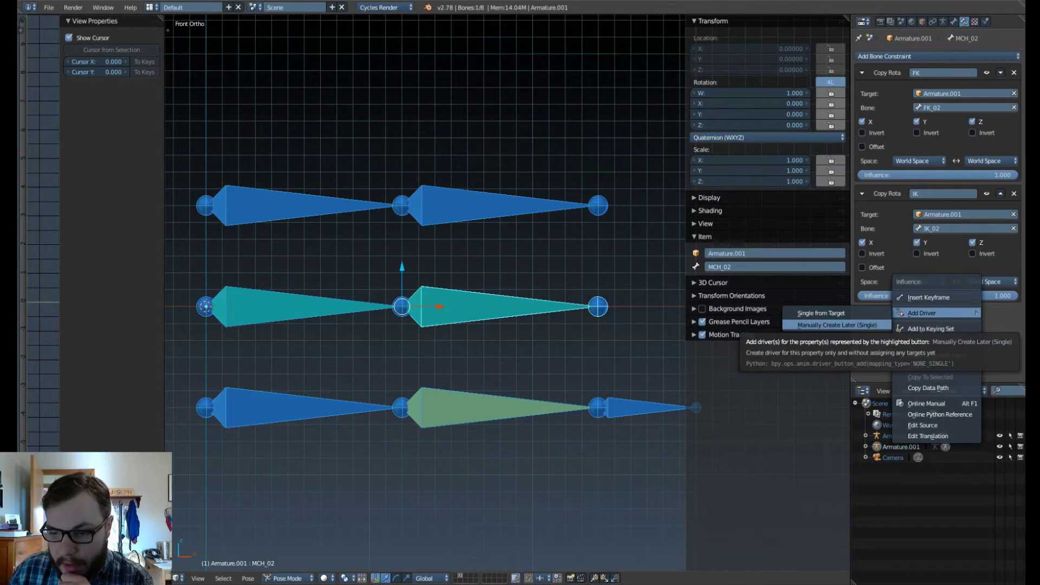
left_click(837, 325)
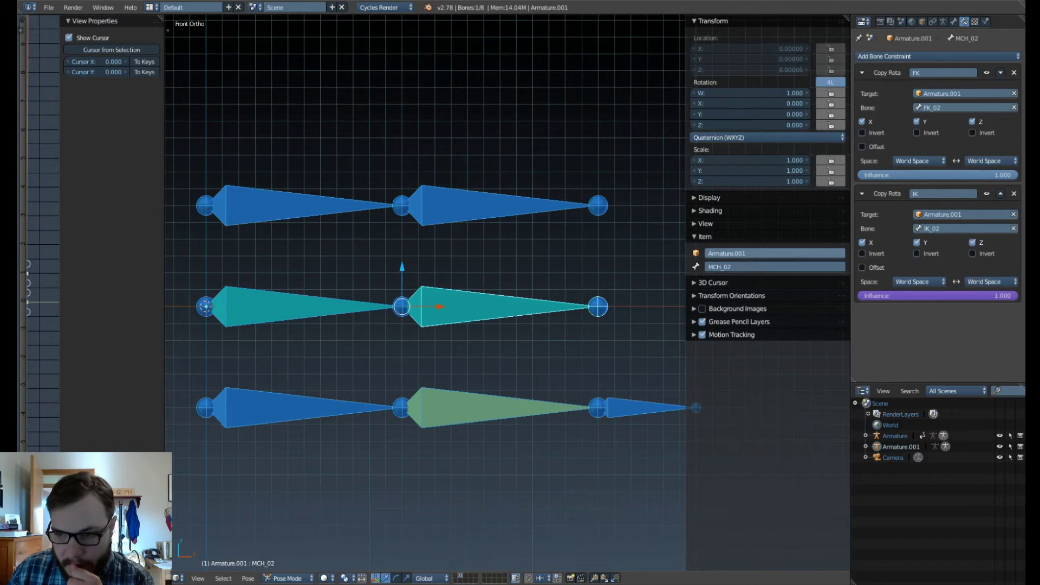
right_click(899, 177)
mouse_move(899, 179)
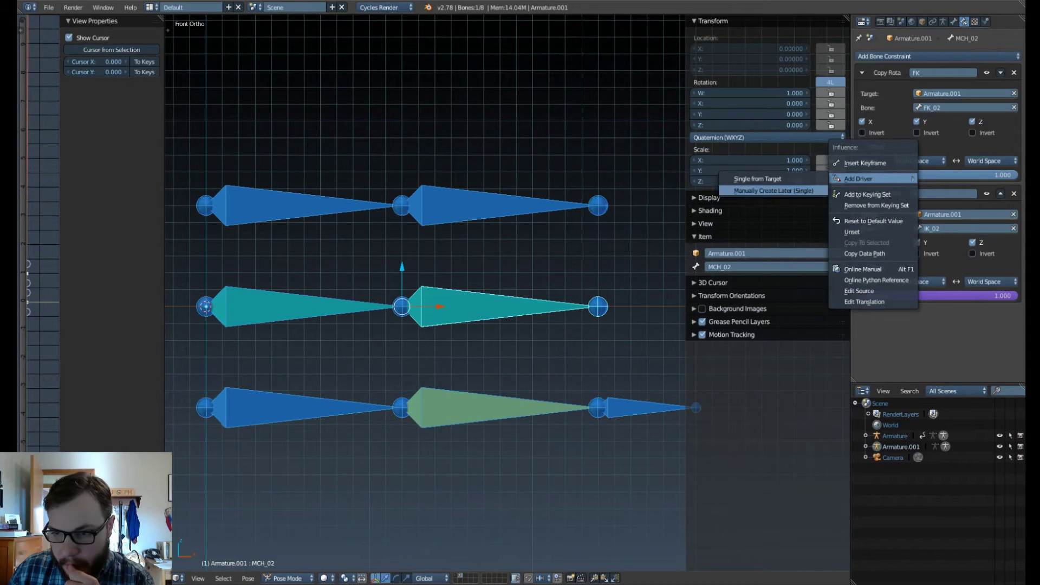
left_click(774, 191)
Add manually created single drivers to the influence of both the IK and FK Copy Rotation constraints on MCH_01.
right_click(314, 306)
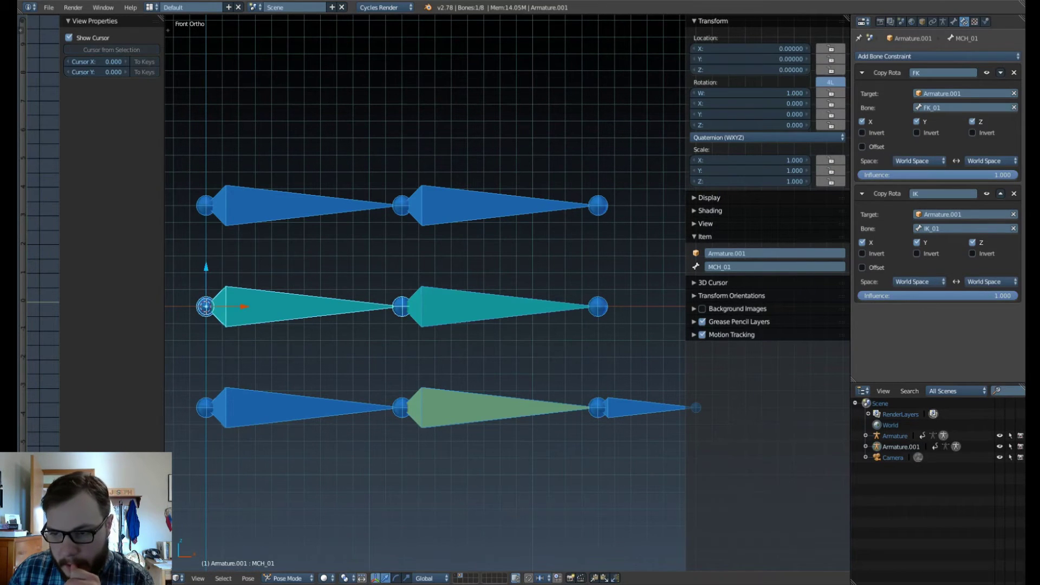
right_click(912, 294)
mouse_move(913, 292)
left_click(789, 304)
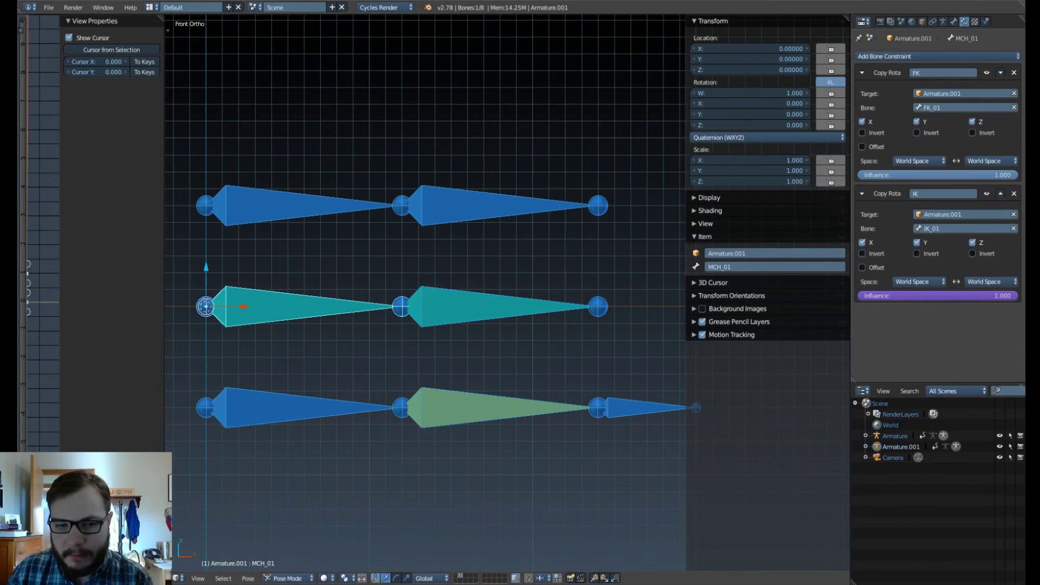
right_click(889, 174)
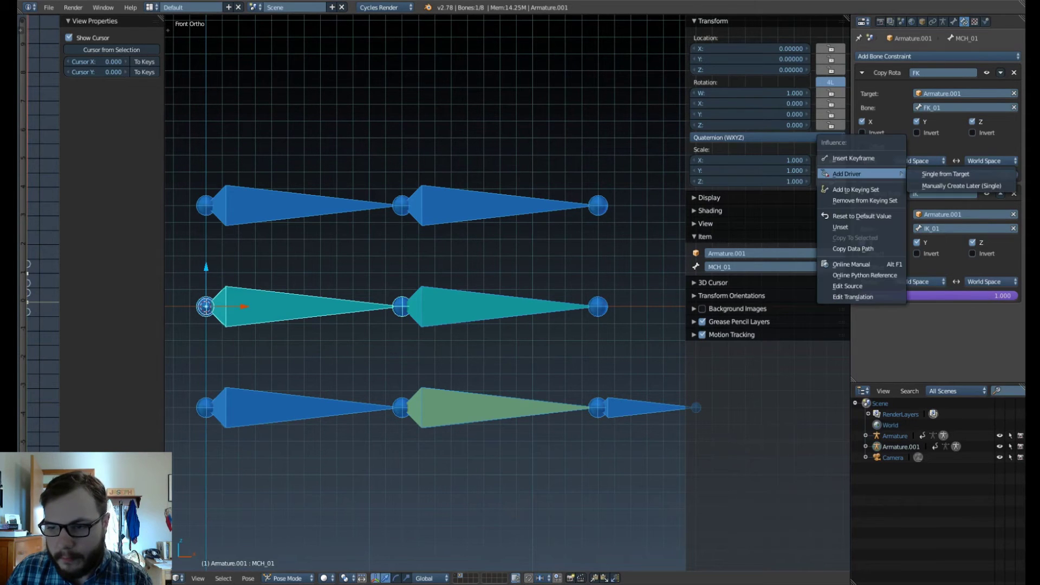
left_click(951, 186)
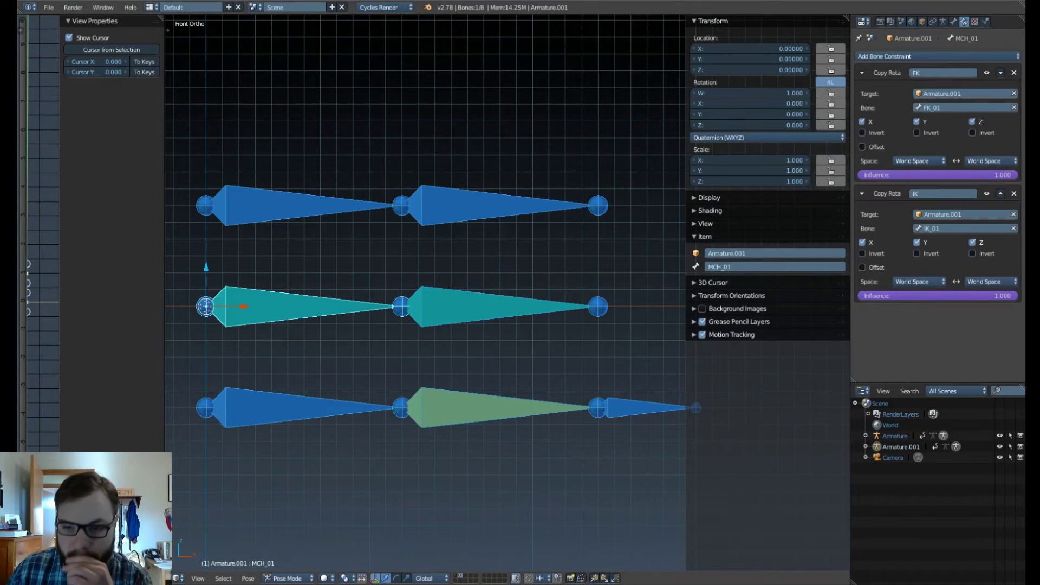
Add a custom property to the IK_Target_01 bone.
left_click_drag(685, 244, 743, 244)
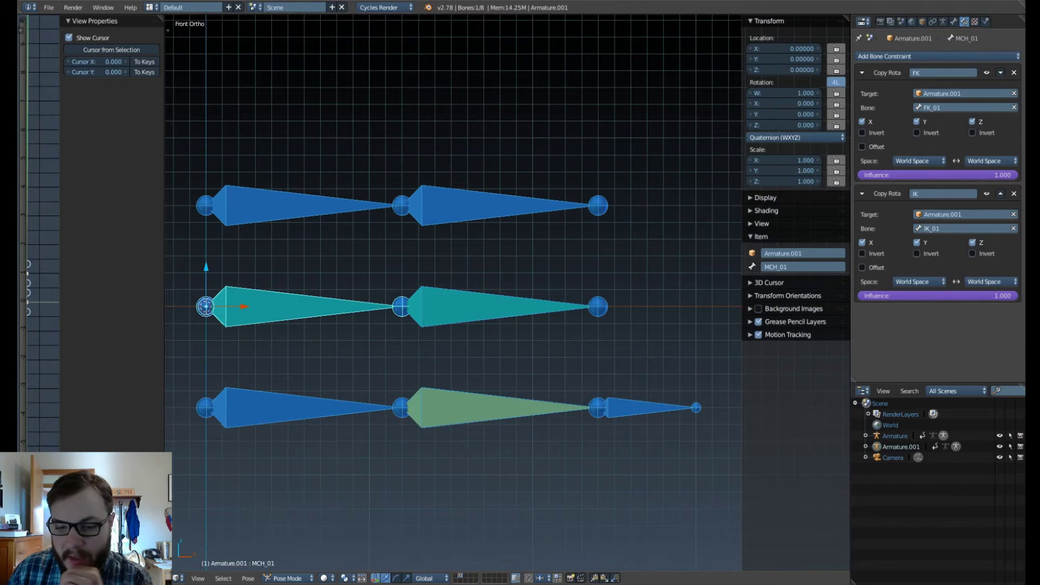
right_click(644, 408)
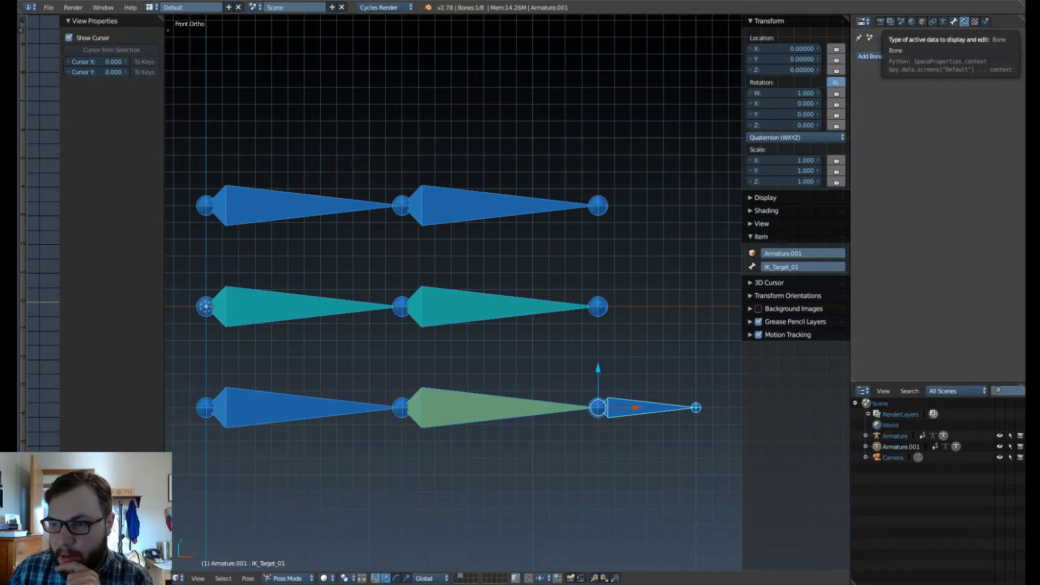
left_click(954, 22)
scroll(933, 181, "down", 7)
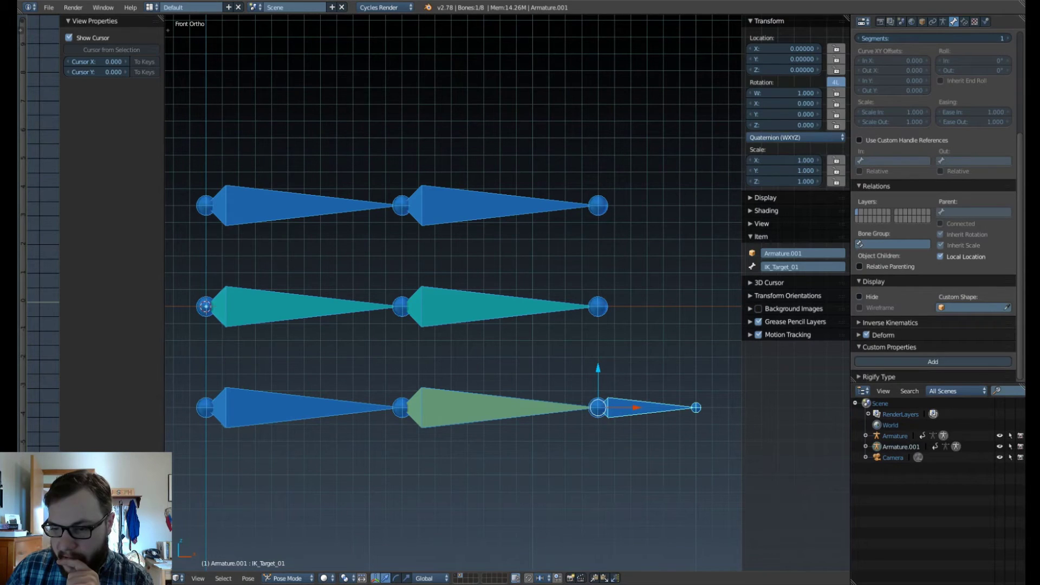
left_click(933, 362)
scroll(933, 362, "down", 1)
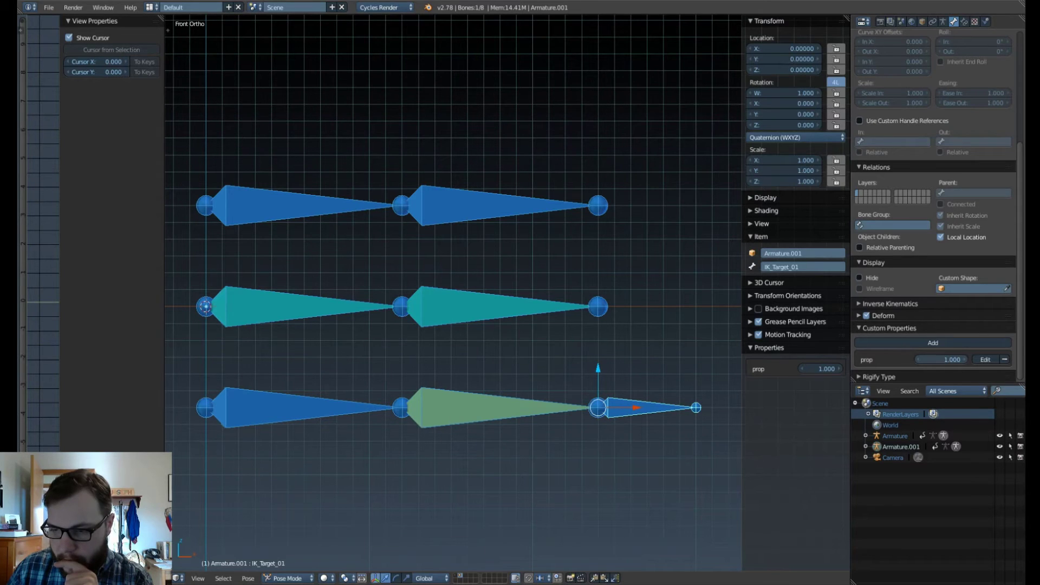
Open the new custom property for editing and set its property value to 0.0.
left_click(985, 360)
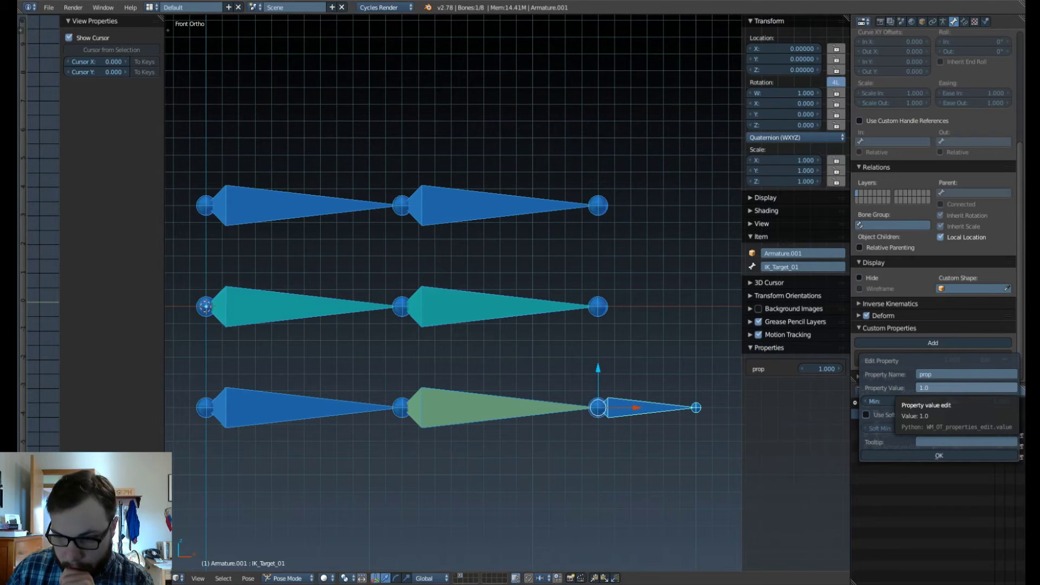
left_click(966, 388)
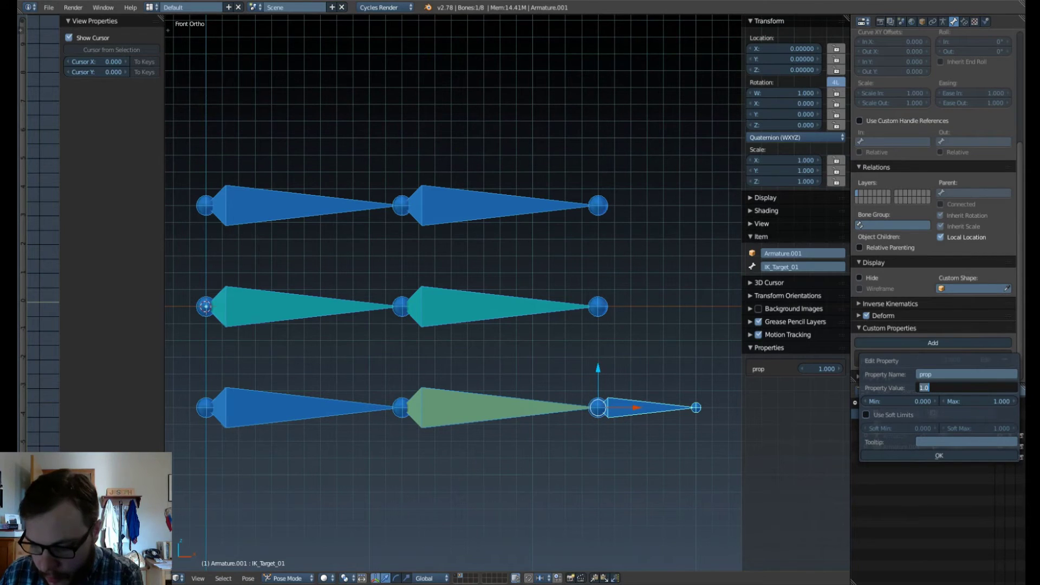
type("0.")
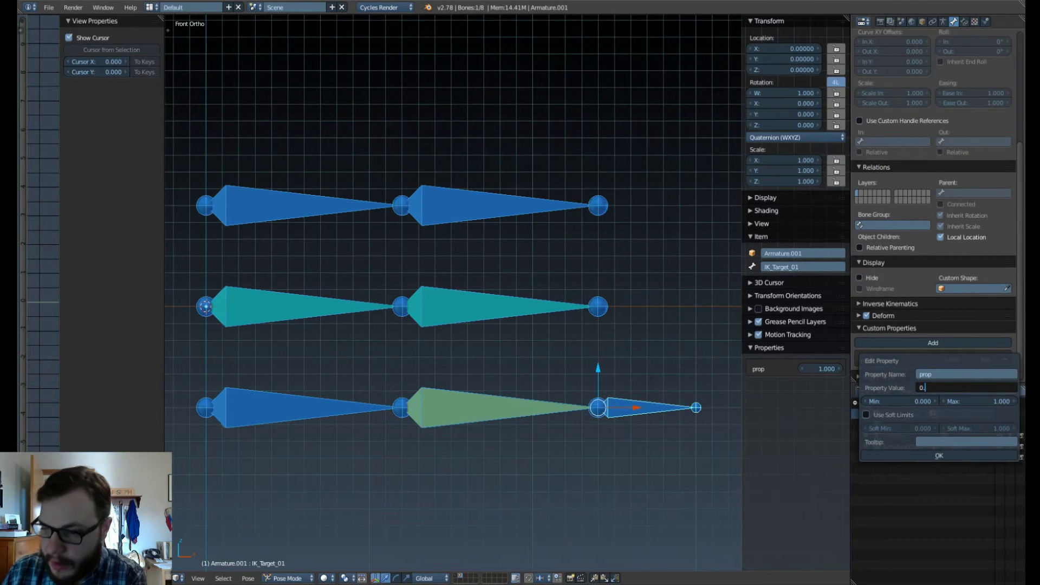
type("0")
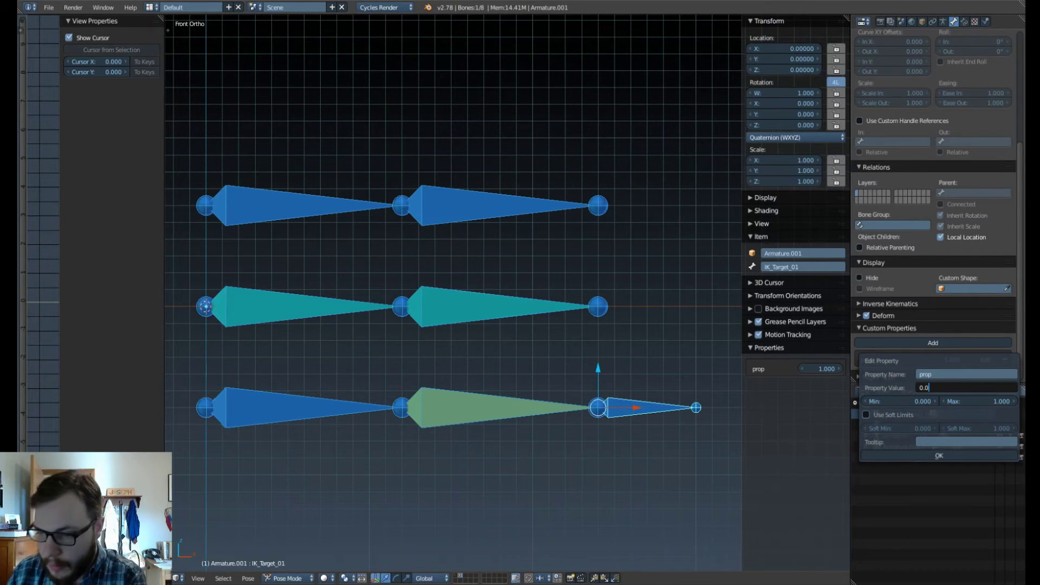
key("Return")
Name the custom property FK/IK Switch, apply the edit and try its value slider.
left_click(966, 375)
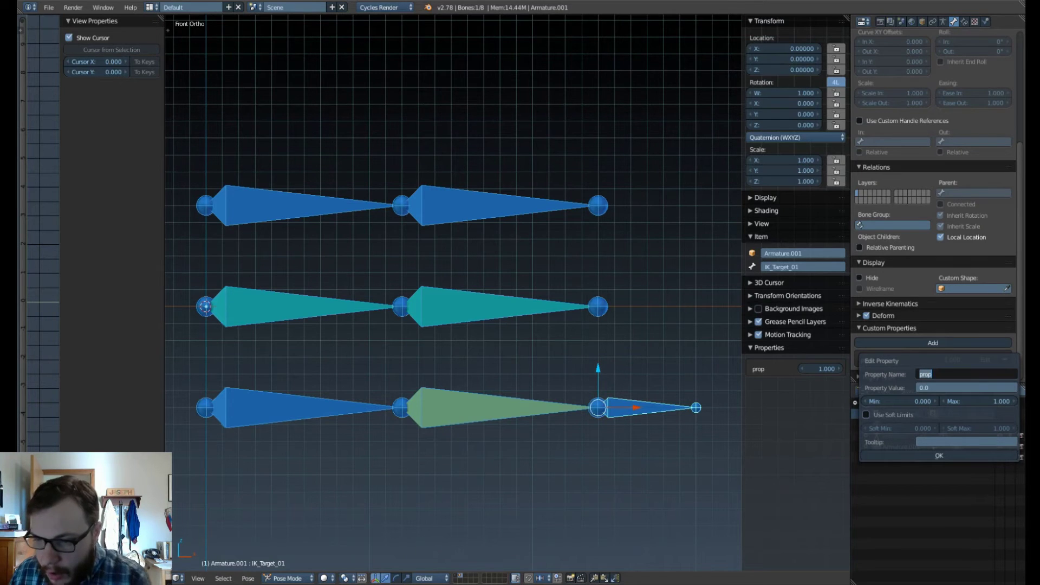
type("Switch")
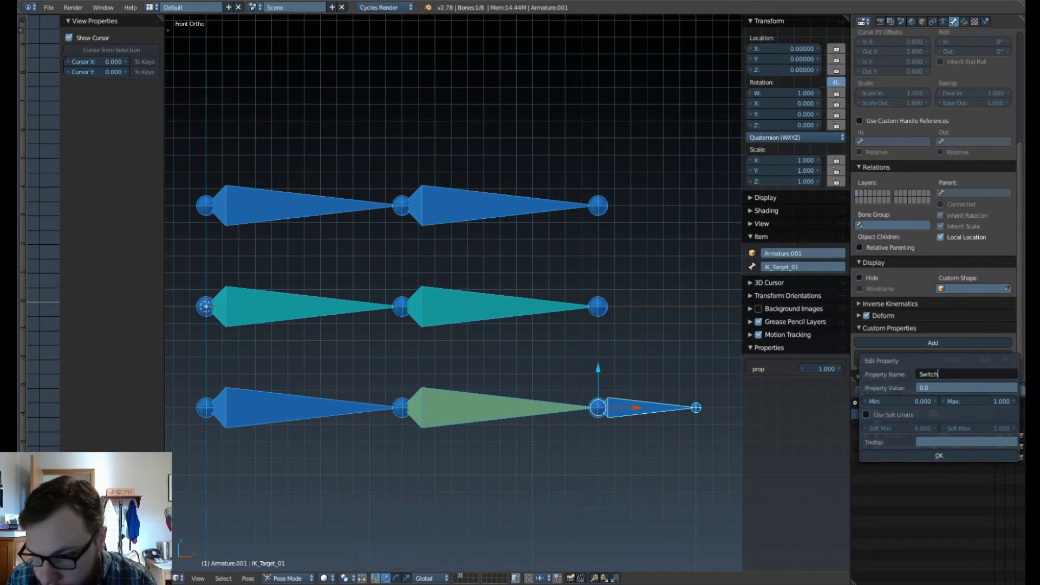
key("BackSpace")
key("BackSpace")
key("BackSpace")
key("BackSpace")
key("BackSpace")
key("BackSpace")
type("sw")
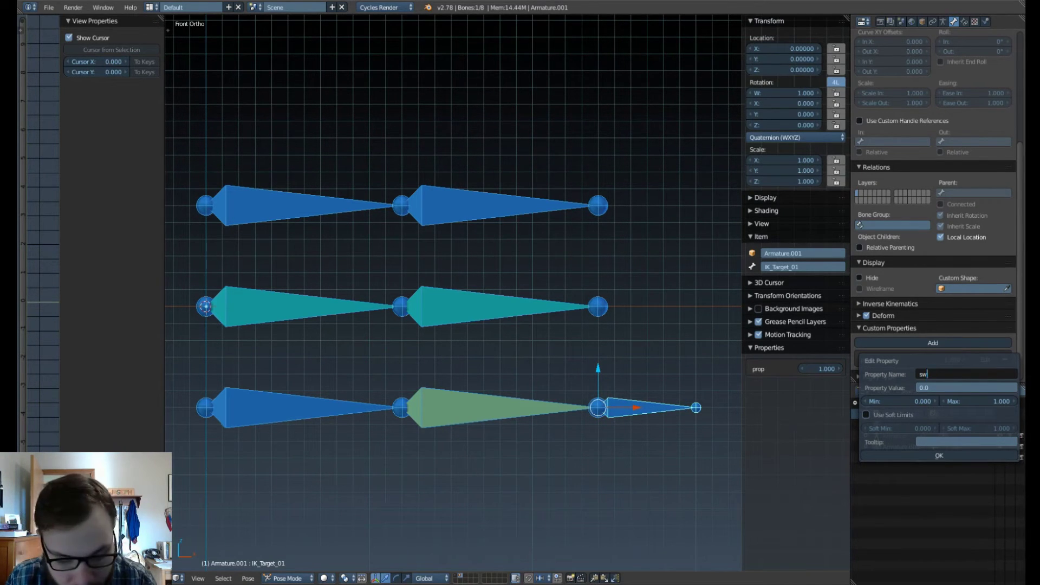
type("itch")
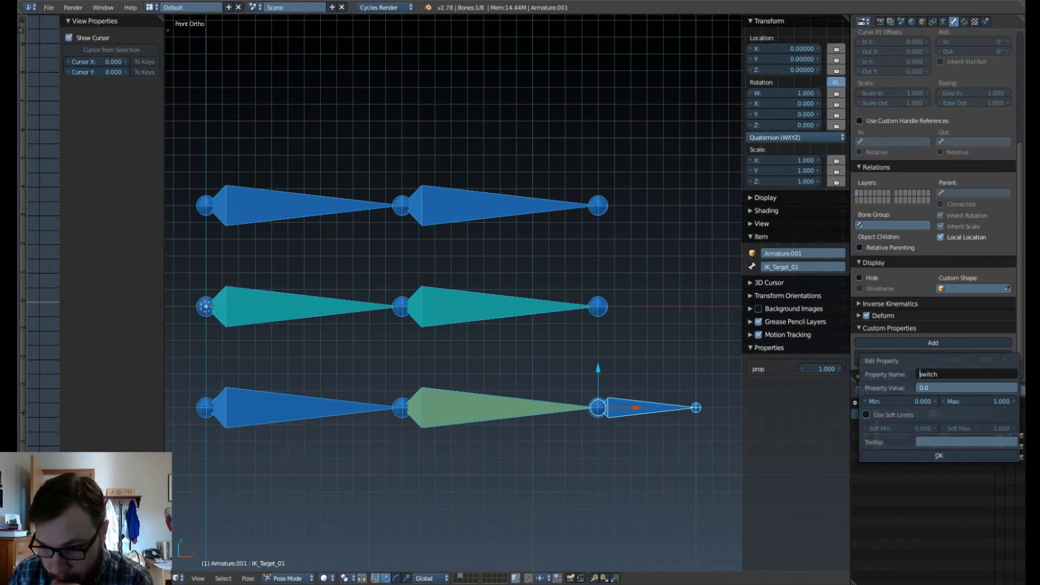
type("IK_")
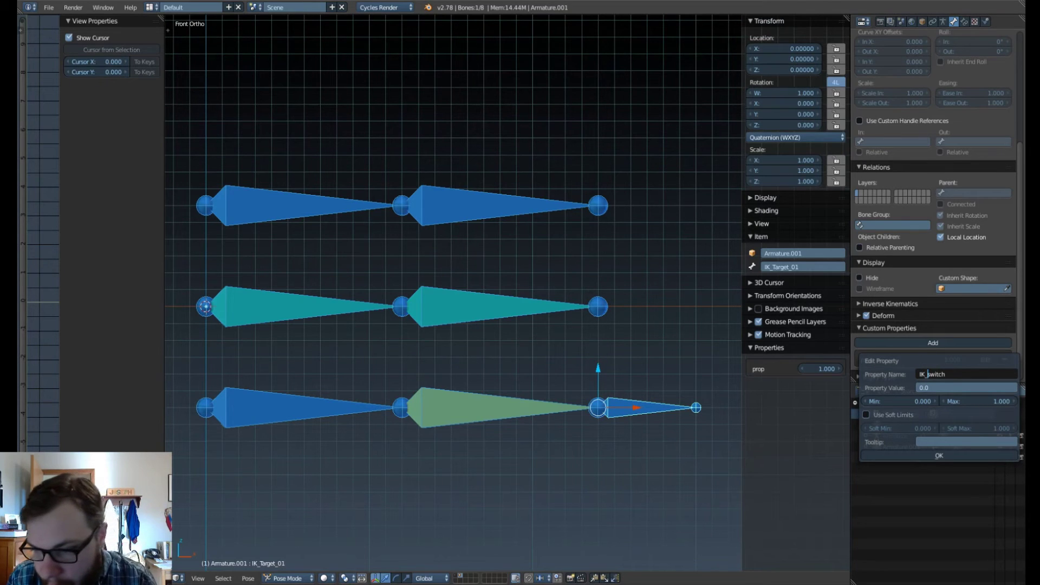
type("/FK")
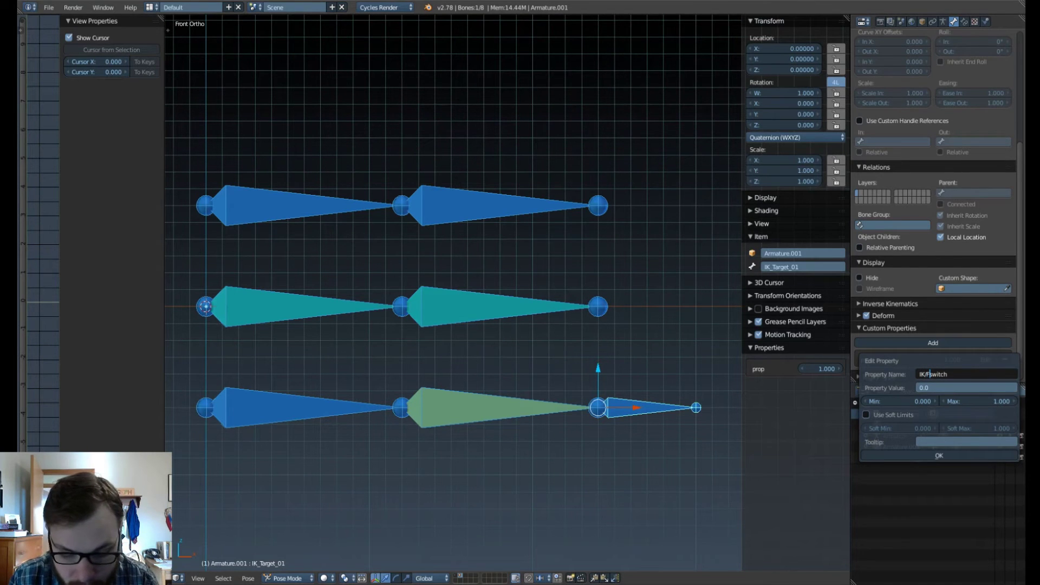
key("BackSpace")
key("BackSpace")
key("BackSpace")
key("BackSpace")
key("BackSpace")
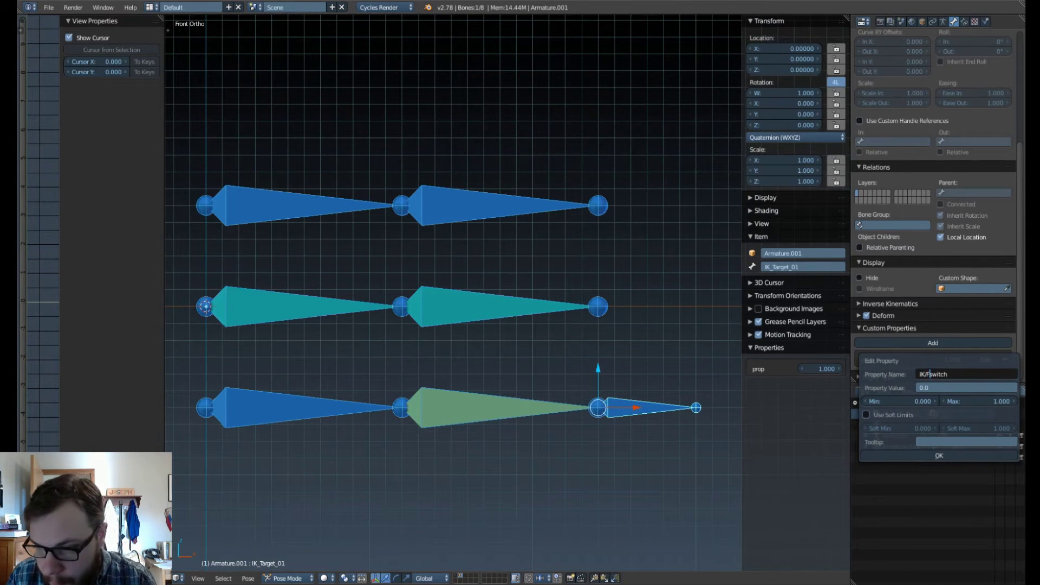
type("FK")
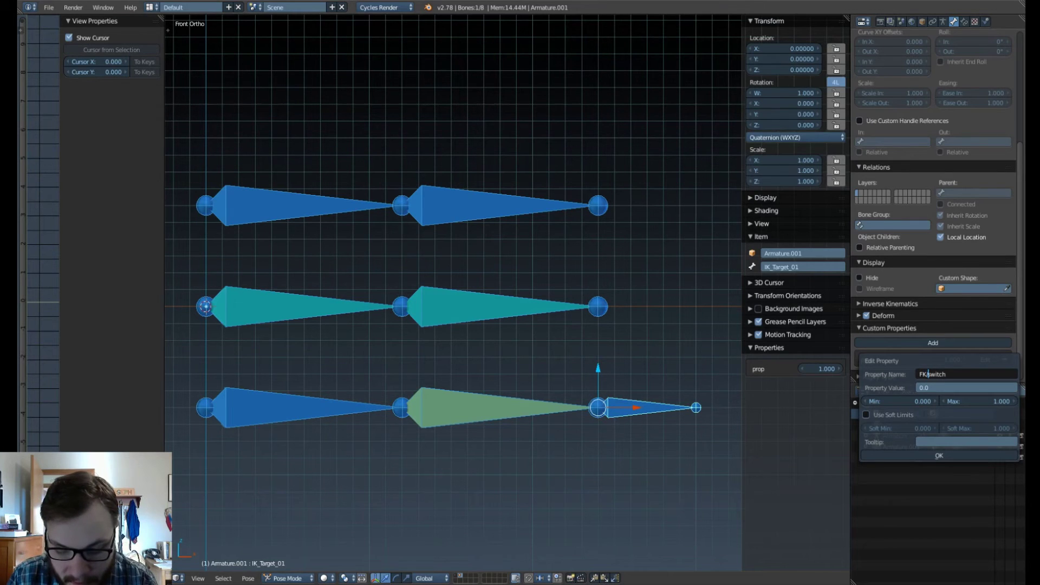
type("/IK")
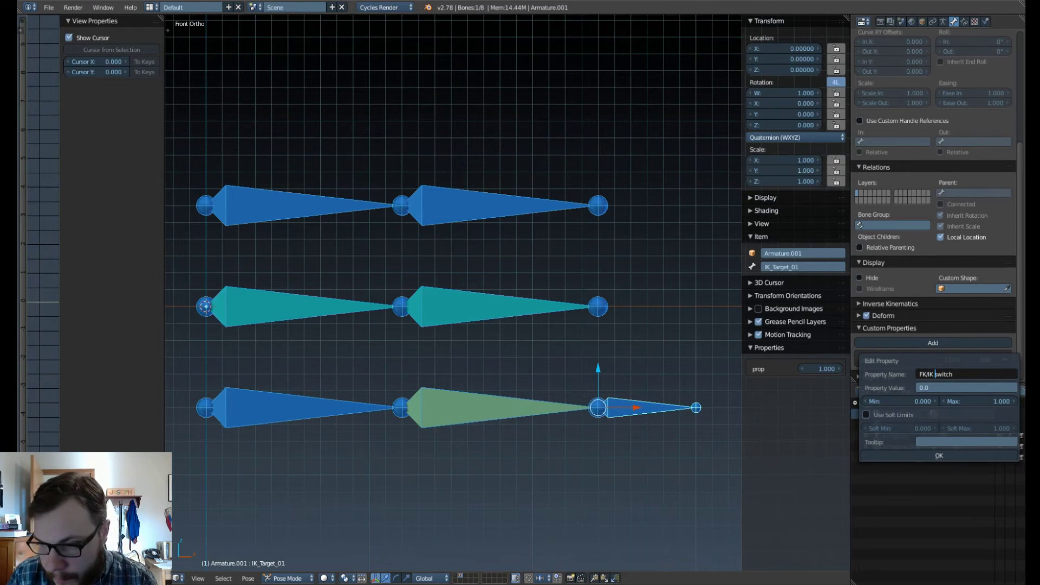
key("Delete")
type("S")
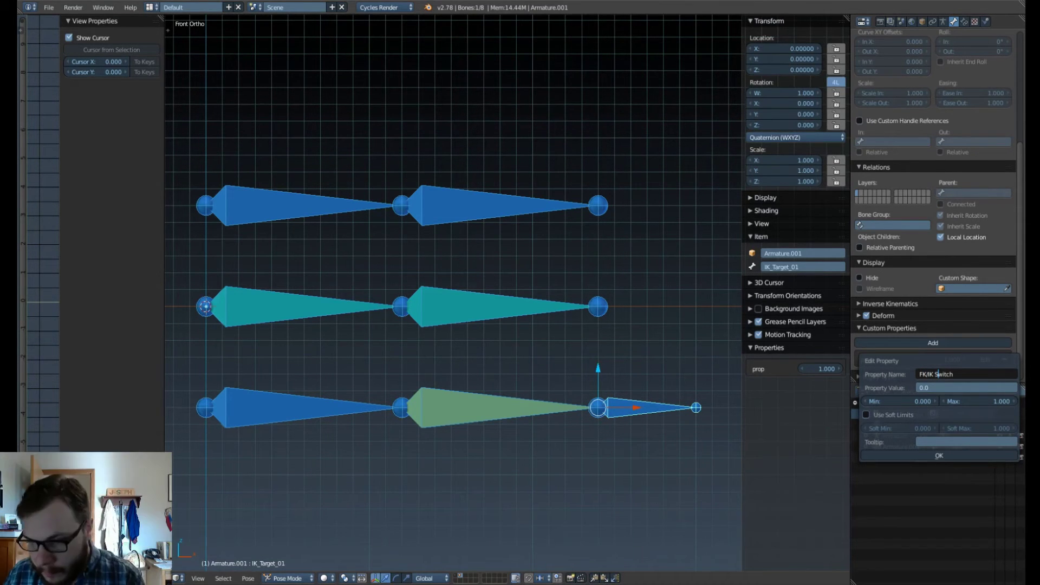
key("Return")
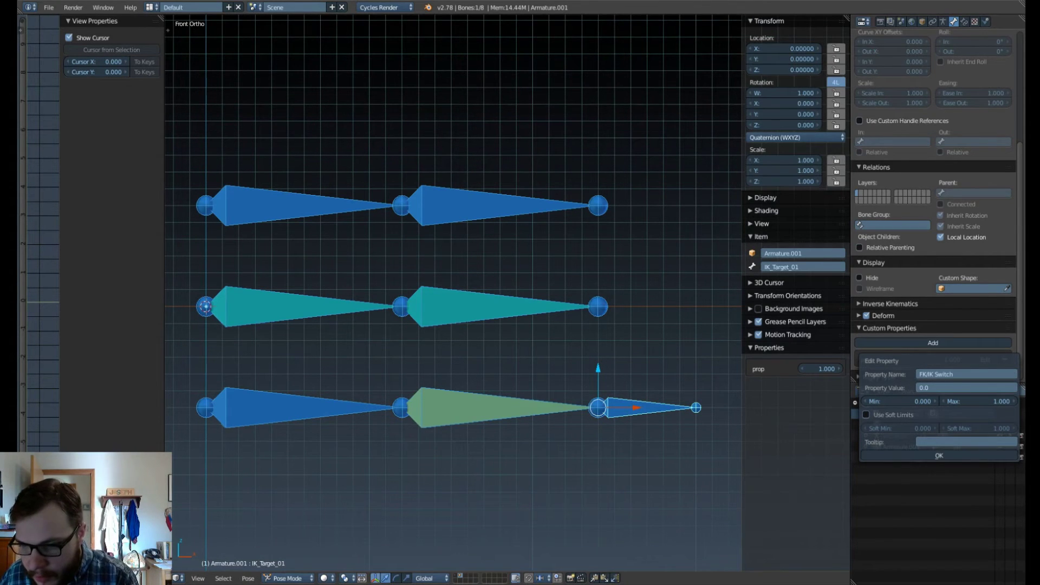
left_click(939, 456)
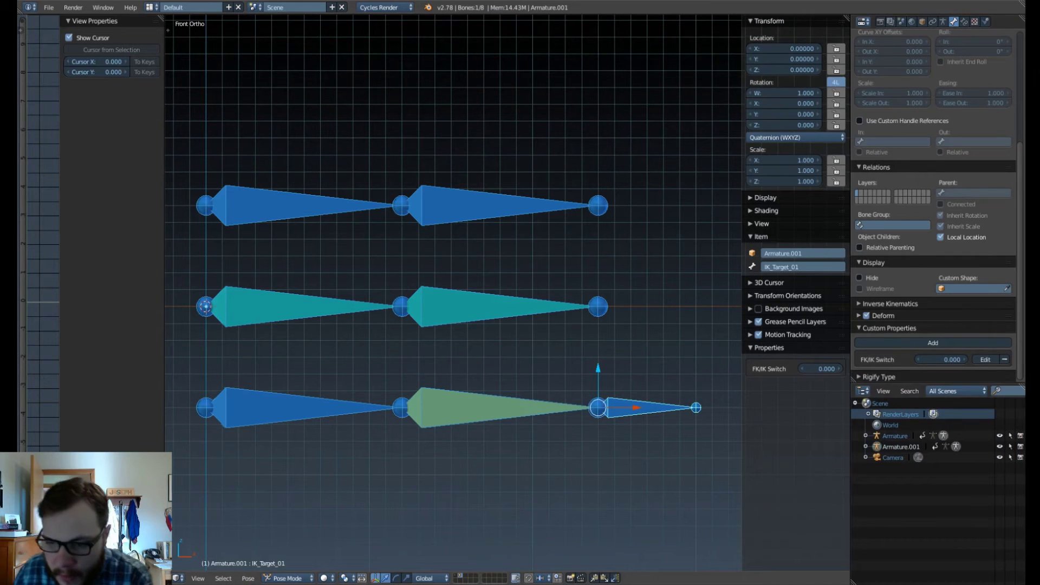
mouse_move(821, 369)
left_mouse_down()
mouse_move(877, 369)
mouse_move(821, 369)
left_mouse_up()
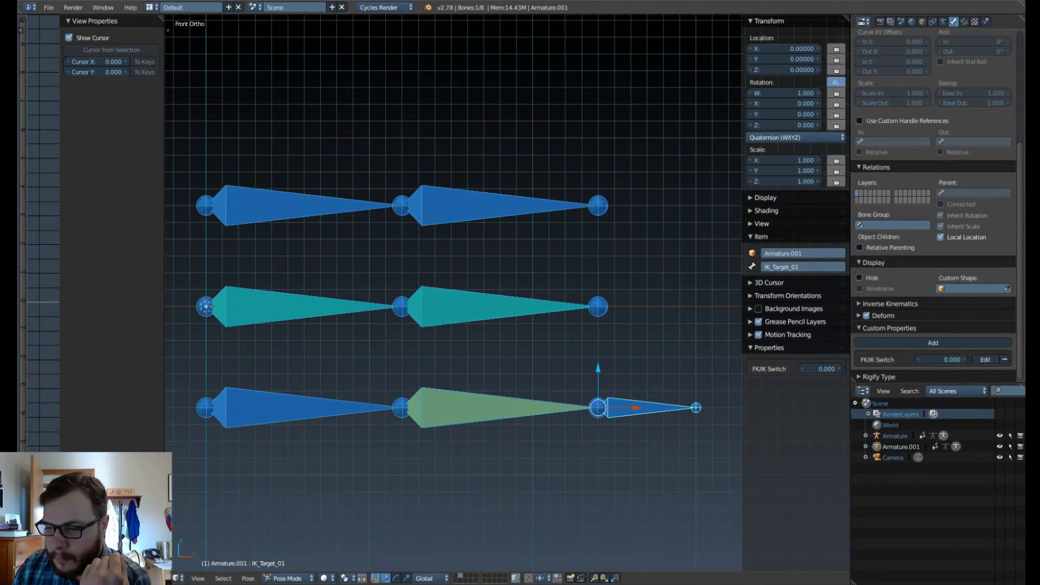
Set the FK/IK Switch property value to the whole number 0 and apply the edit.
left_click(986, 360)
left_click(970, 389)
left_click(970, 388)
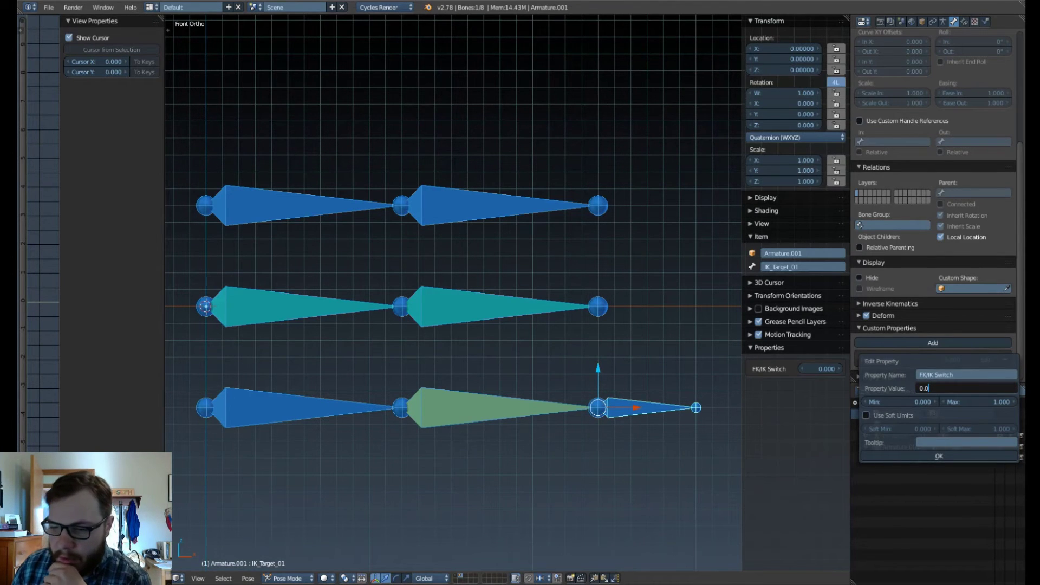
key("BackSpace")
key("BackSpace")
key("Return")
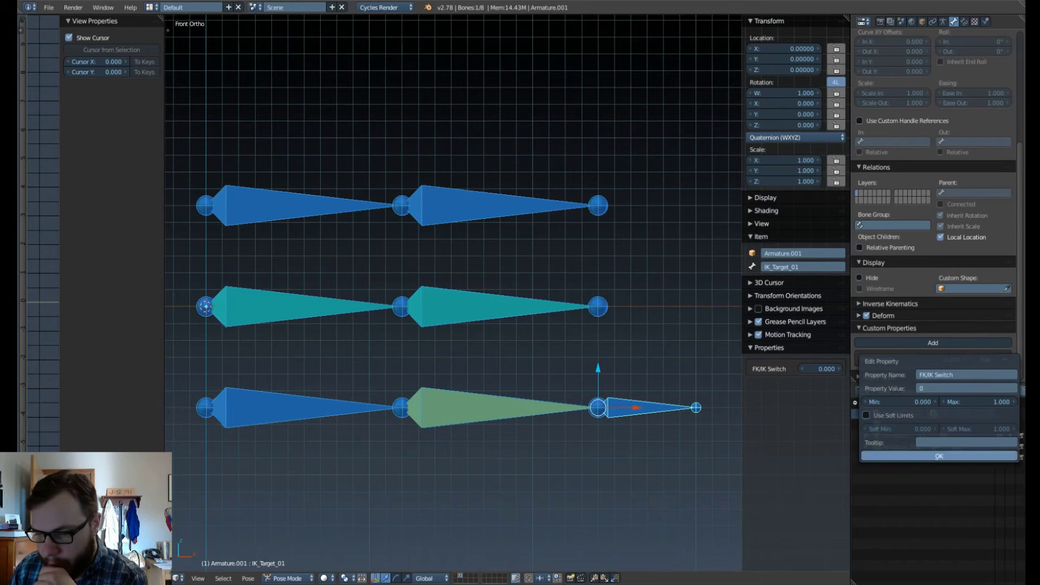
left_click(939, 456)
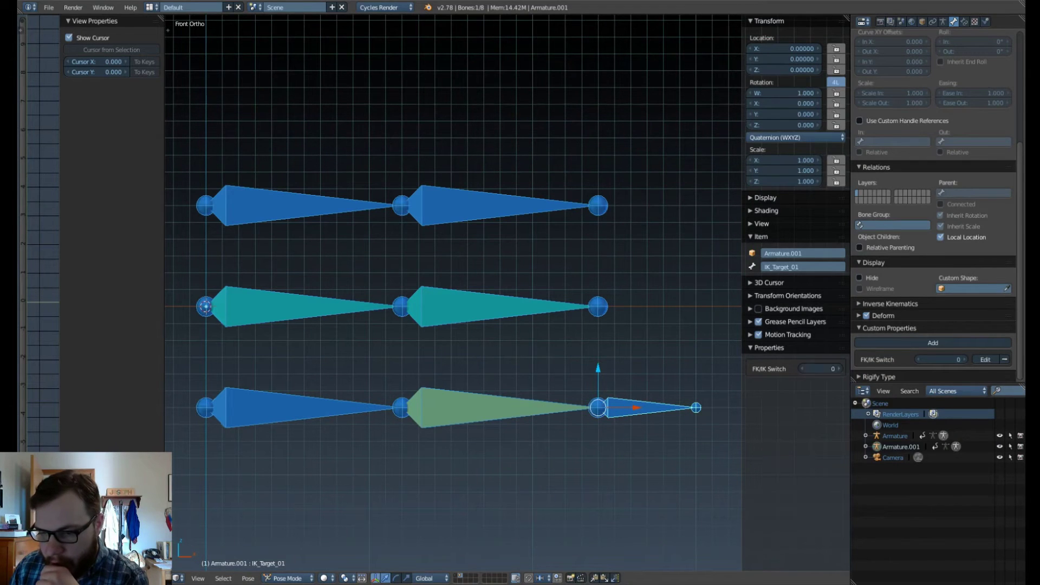
Step the FK/IK Switch value between 0 and 1 to try it as an on/off switch.
left_click(839, 369)
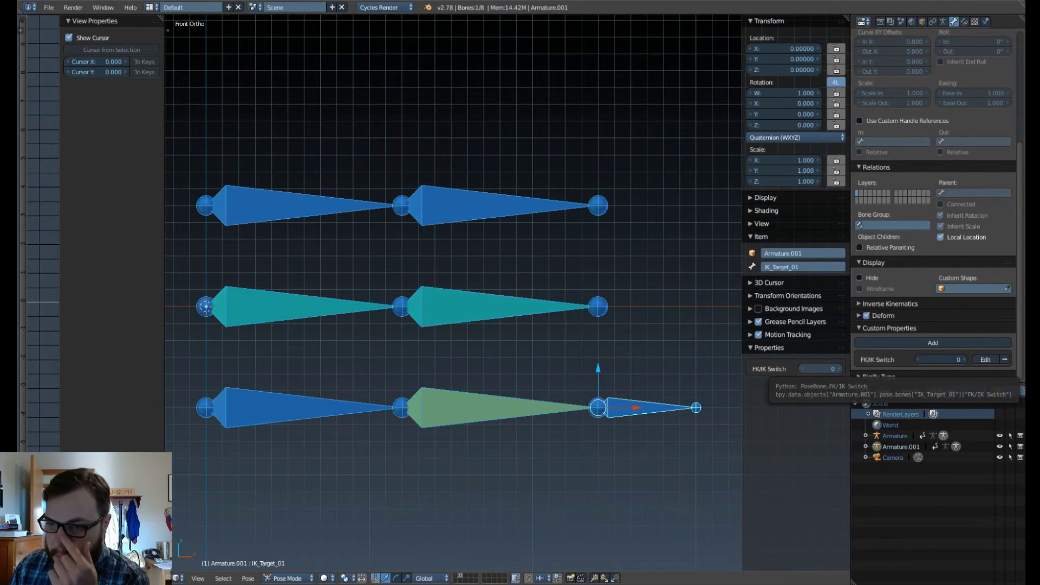
left_click(839, 369)
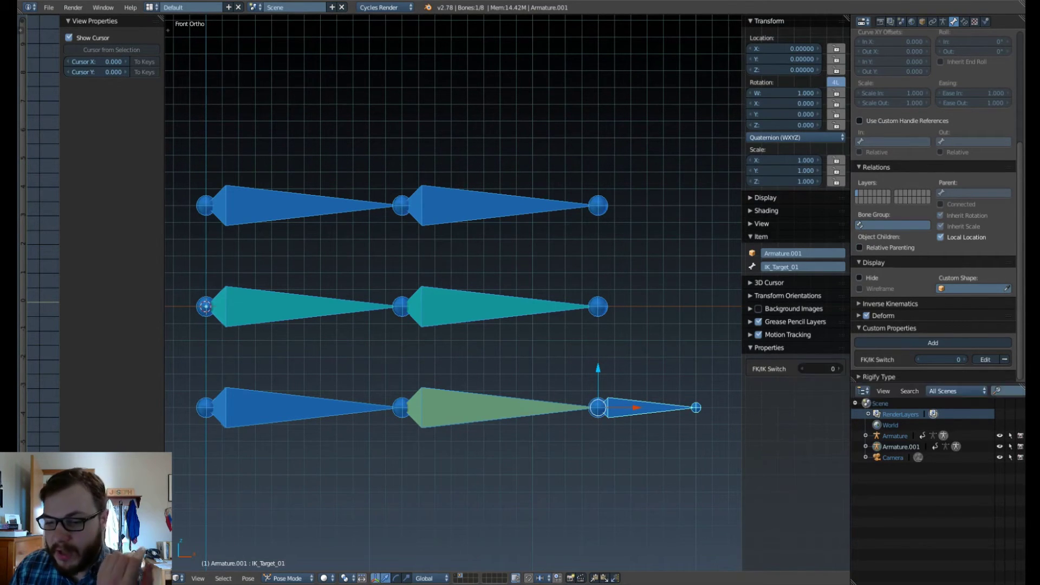
left_click(840, 369)
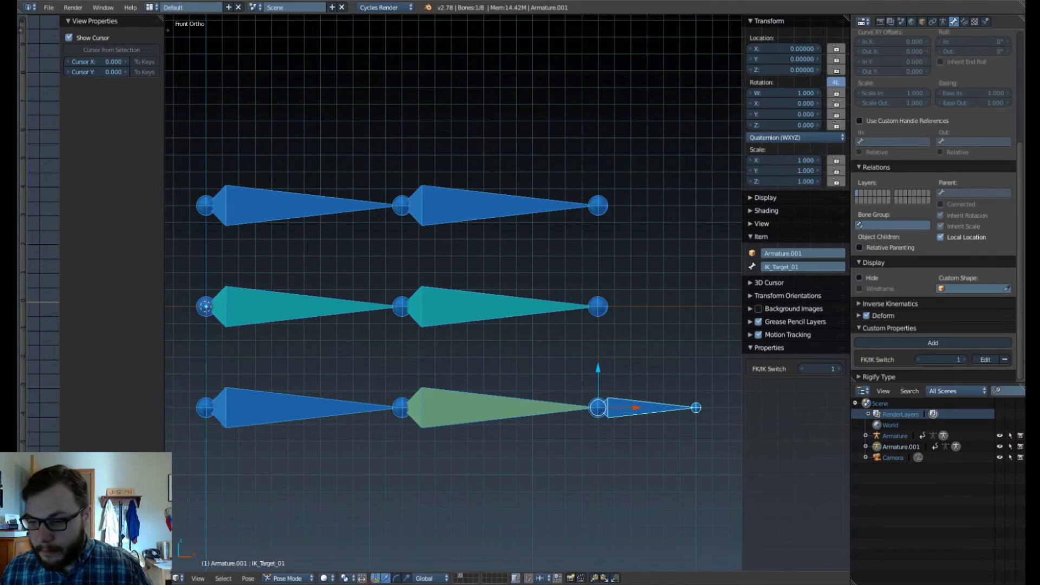
Set the FK/IK Switch property value to the decimal 0.0, apply the edit and try its slider.
left_click(986, 360)
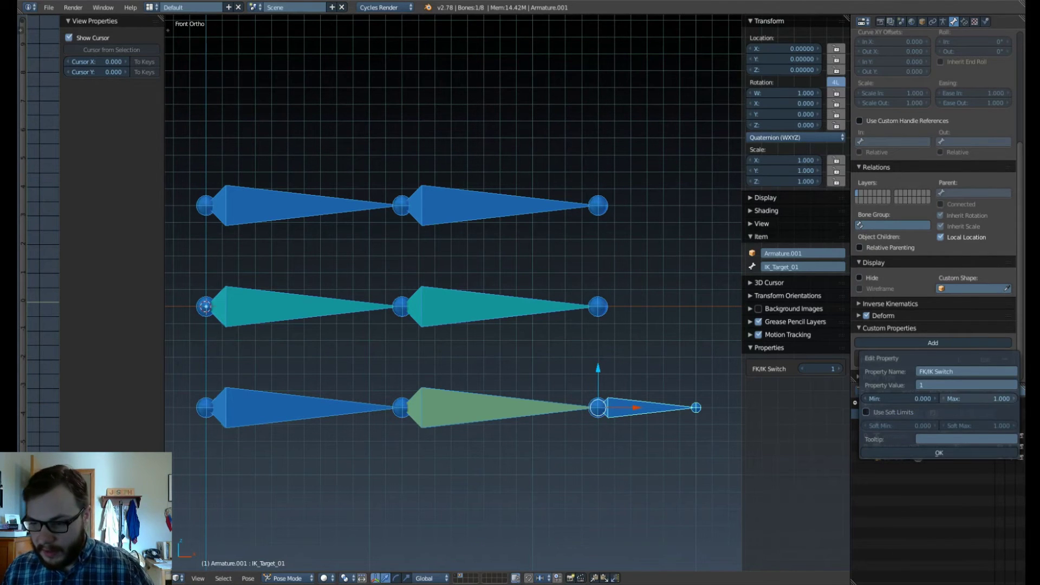
left_click(967, 385)
type("0.0")
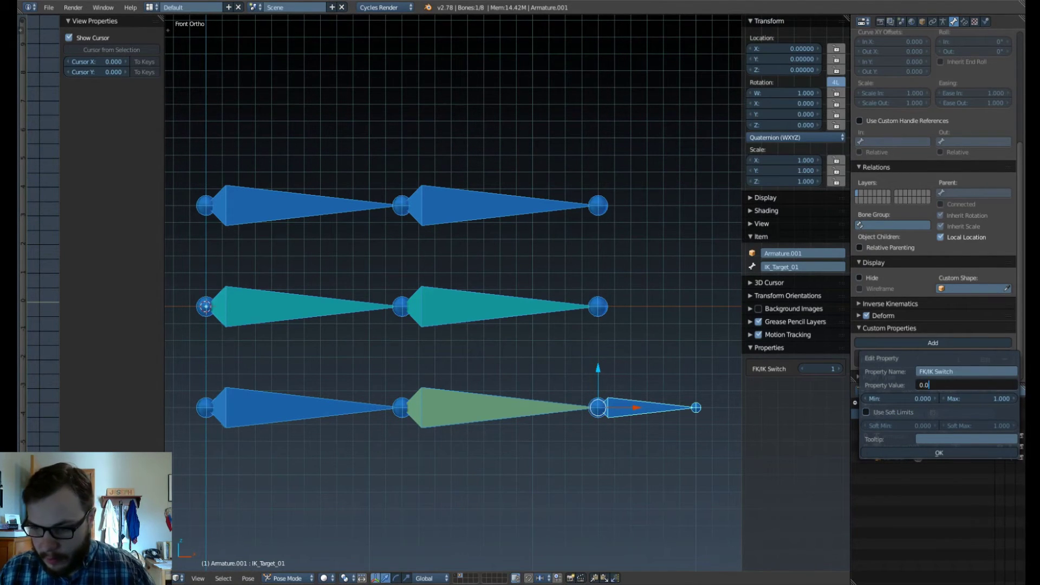
key("Return")
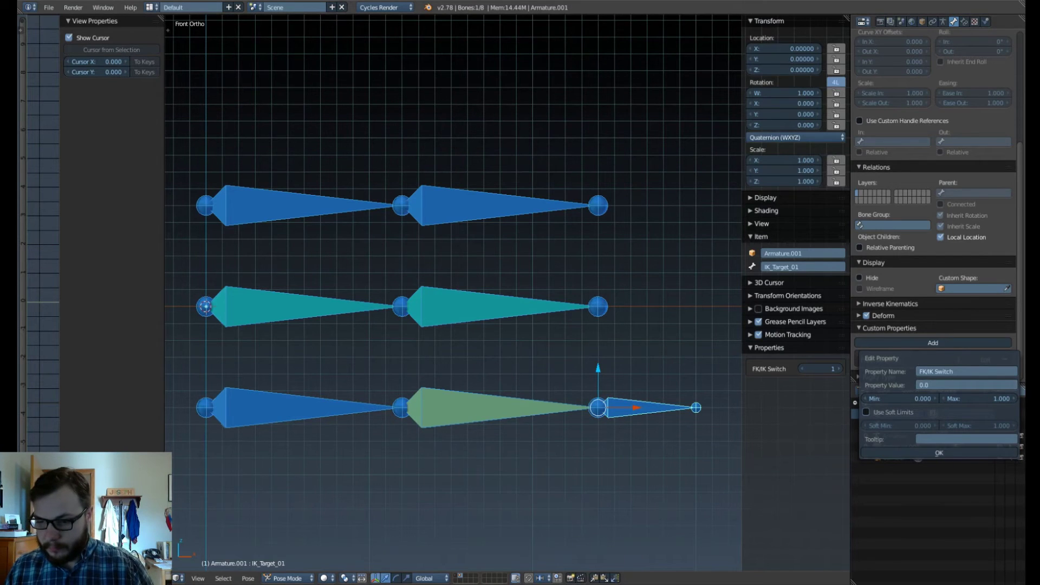
left_click(939, 453)
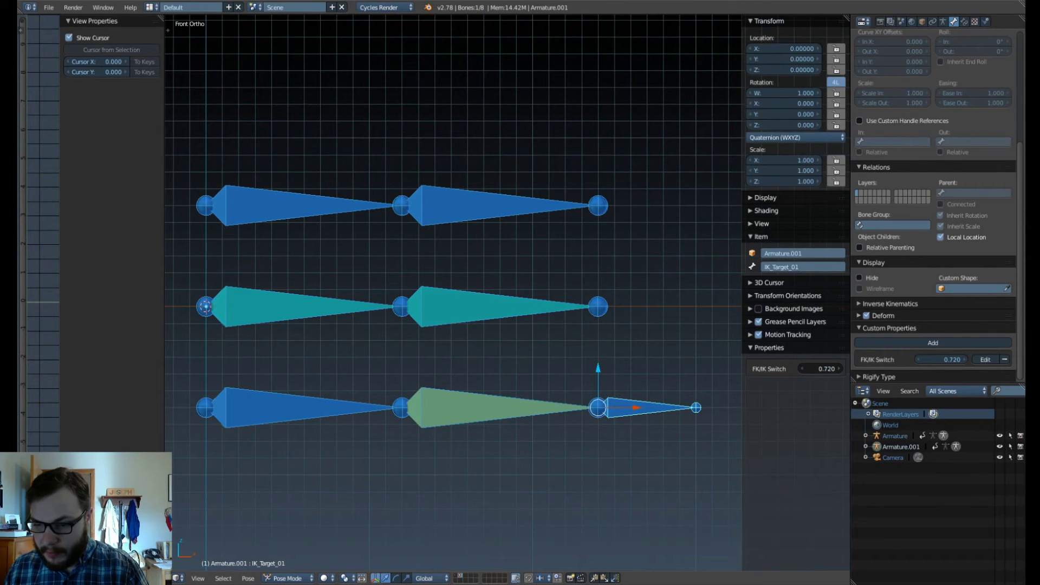
left_click_drag(820, 369, 840, 369)
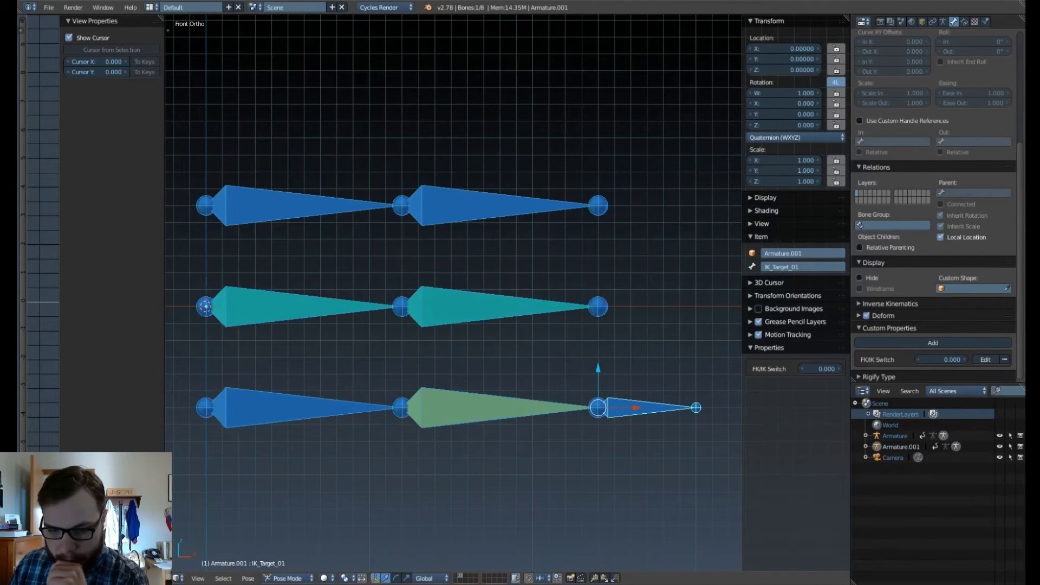
Select the MCH_02 bone and extend the 3D view over the drivers editor, hiding the 3D view's properties sidebar.
left_click_drag(165, 304, 335, 303)
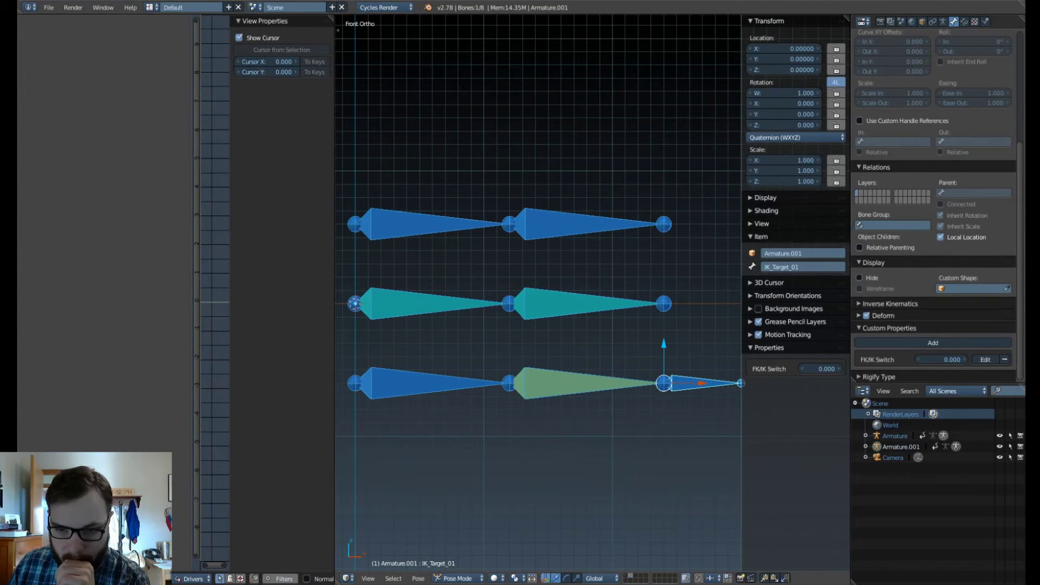
right_click(579, 304)
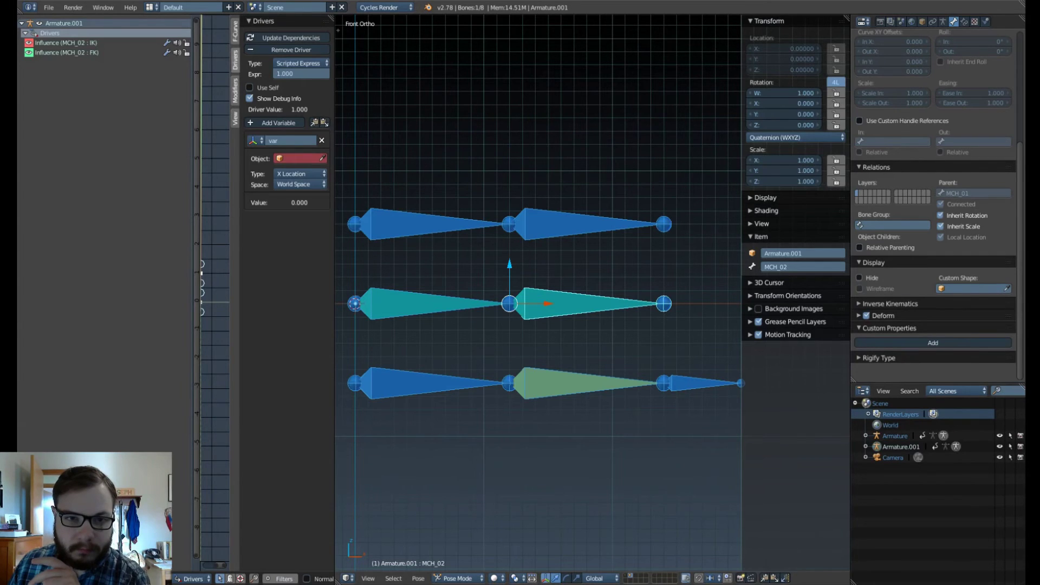
left_click_drag(338, 581, 298, 566)
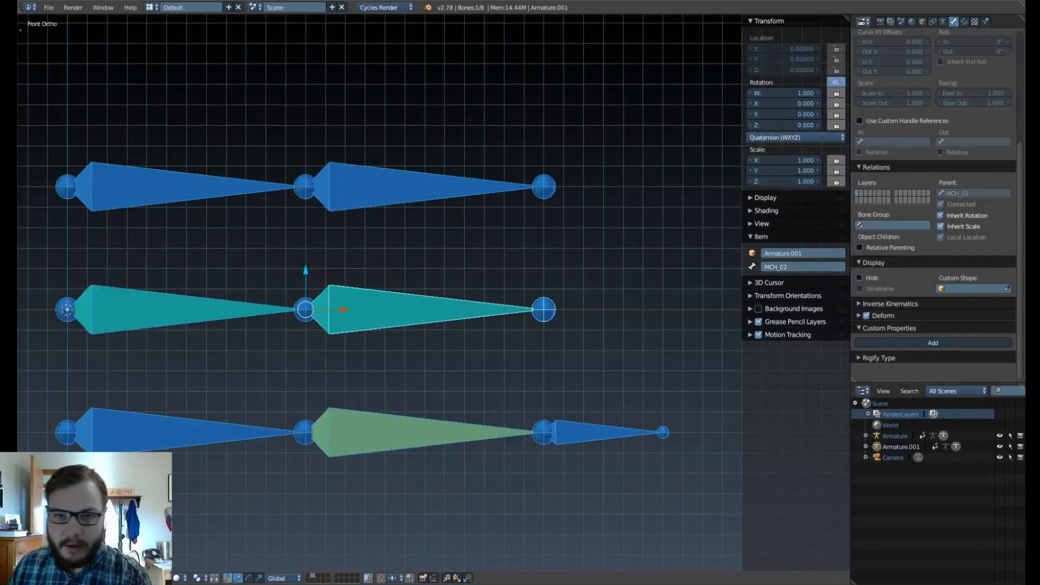
key("n")
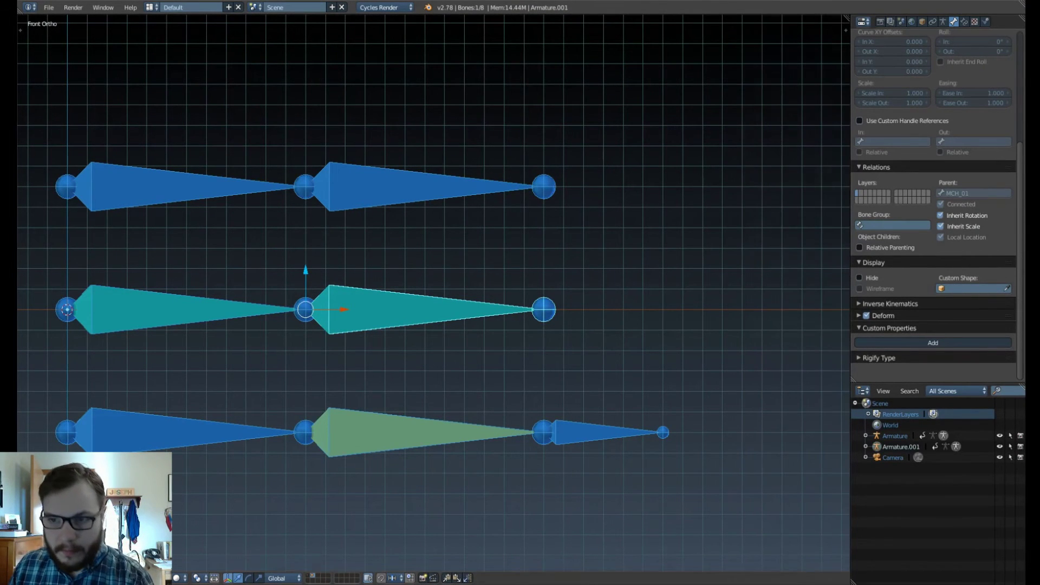
Split off a second area beside the 3D view and make it a Graph Editor in Drivers mode.
left_click_drag(847, 18, 328, 27)
left_click(28, 578)
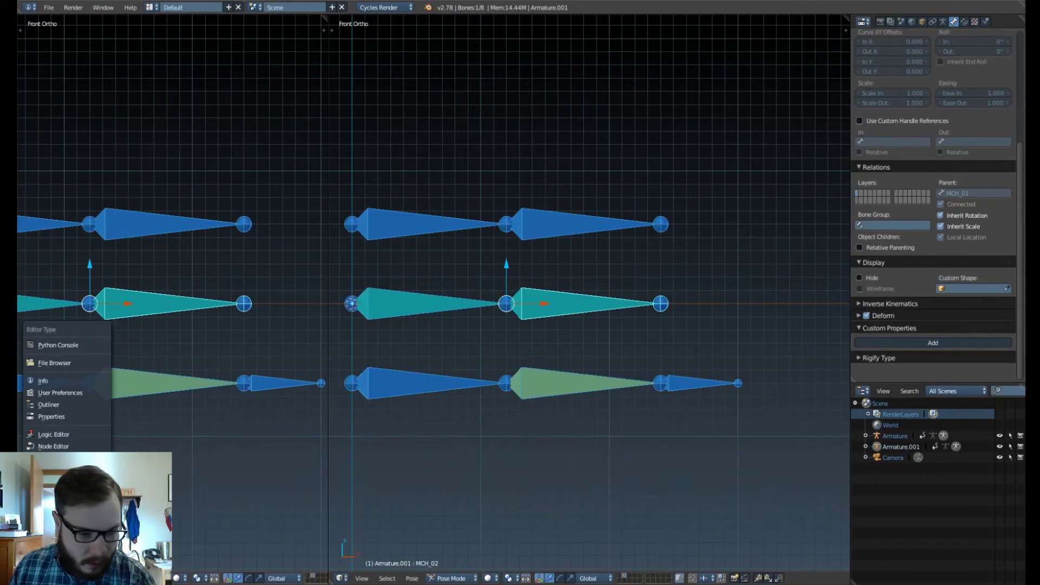
left_click(54, 536)
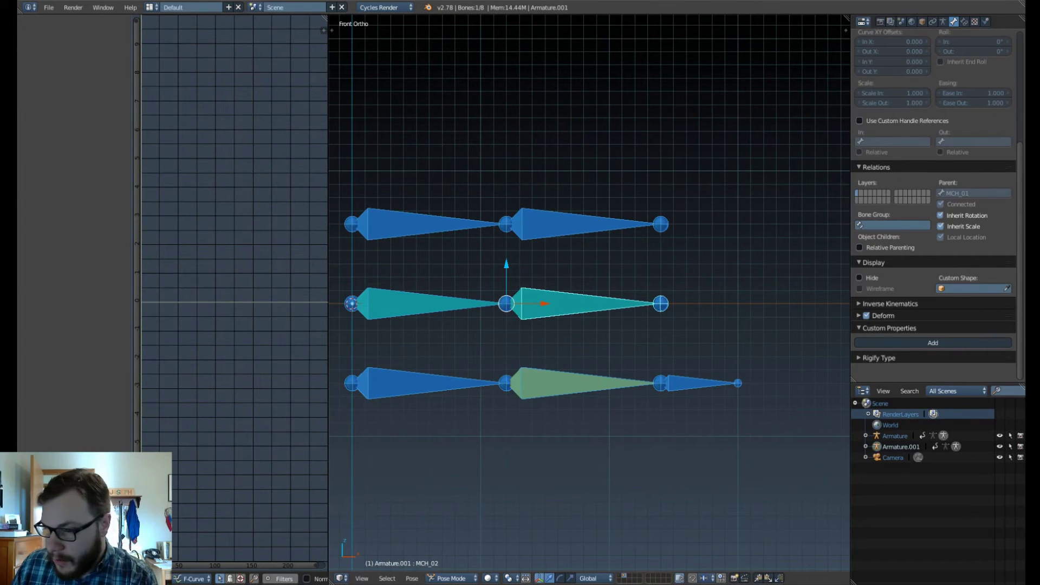
left_click(193, 578)
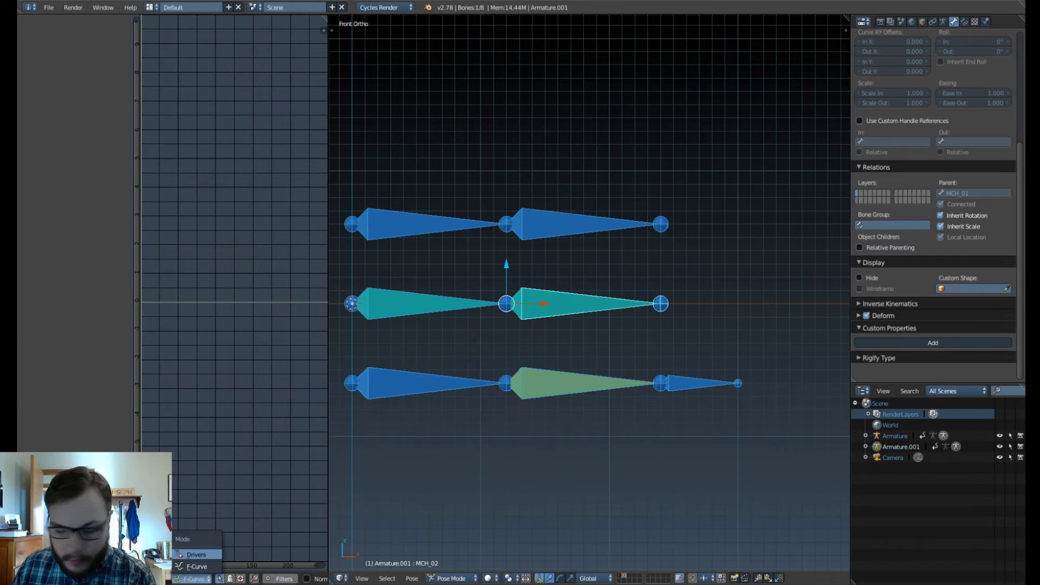
left_click(196, 554)
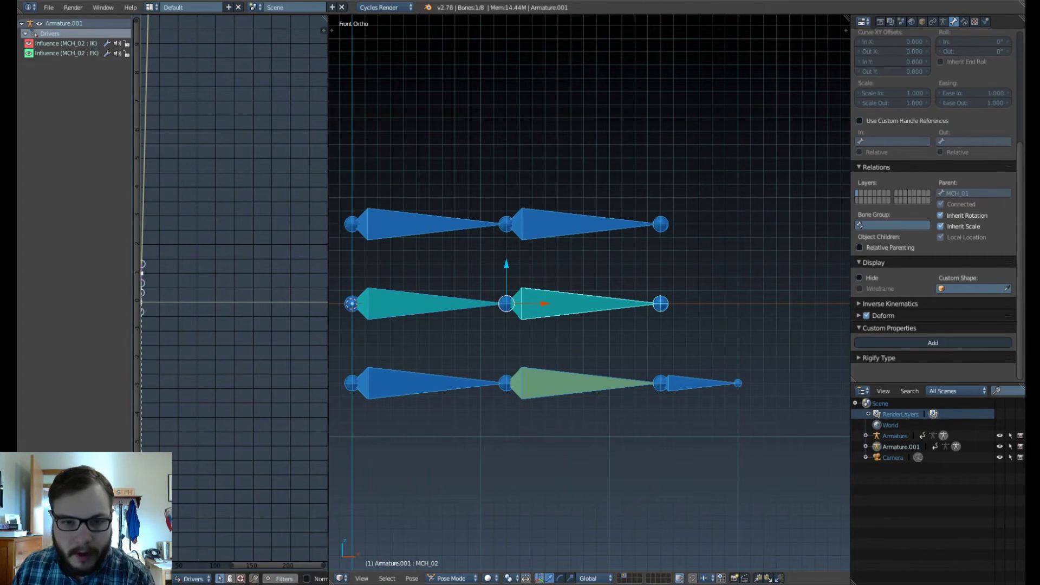
Widen the drivers editor area, show its properties sidebar and enlarge the sidebar.
key("t")
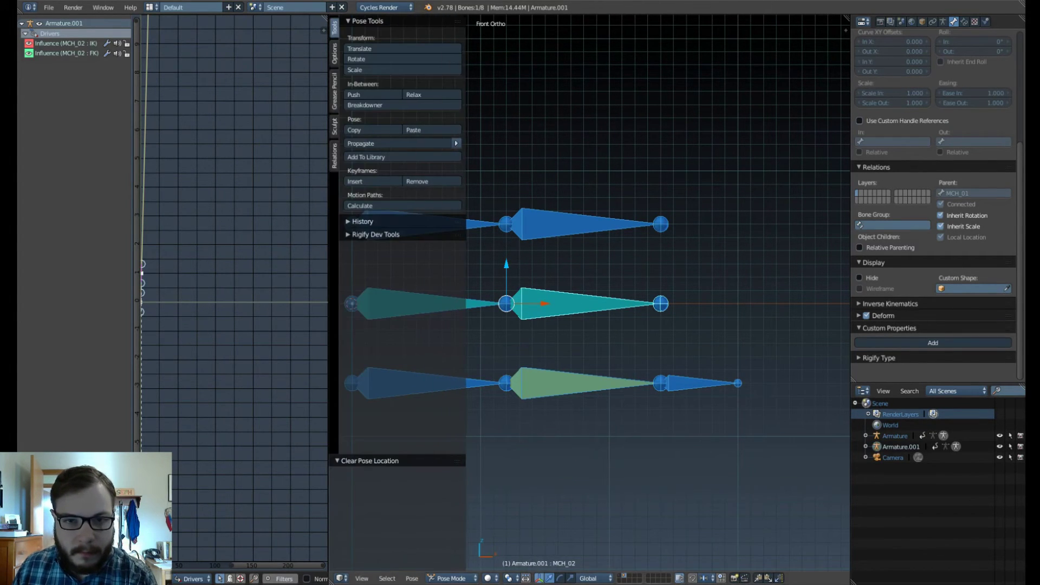
key("t")
left_click_drag(328, 303, 402, 303)
key("n")
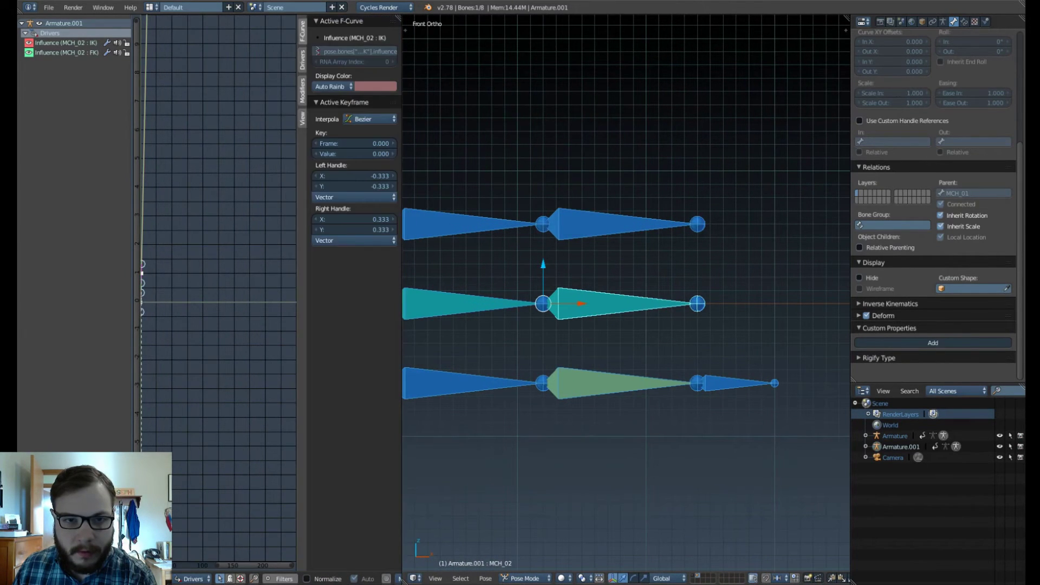
left_click_drag(297, 146, 274, 147)
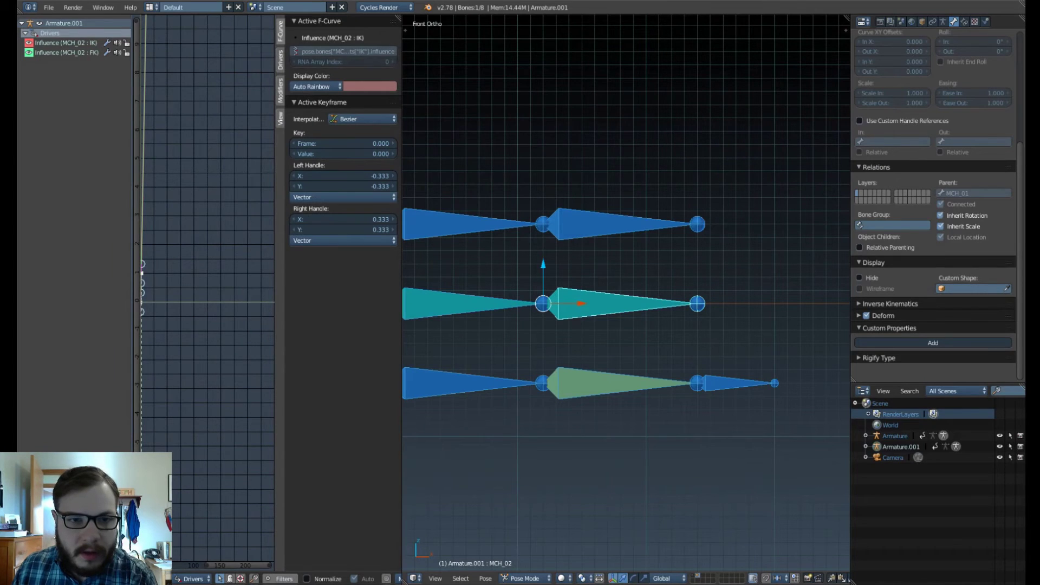
Display MCH_02's influence driver settings and show the 3D view's properties sidebar with its Item section collapsed.
left_click(318, 21)
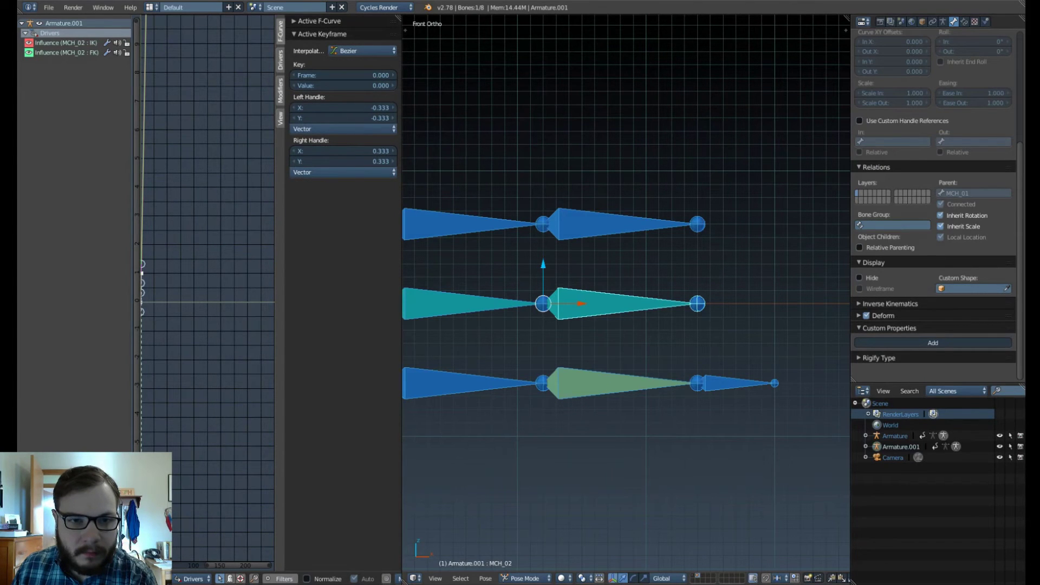
left_click(280, 60)
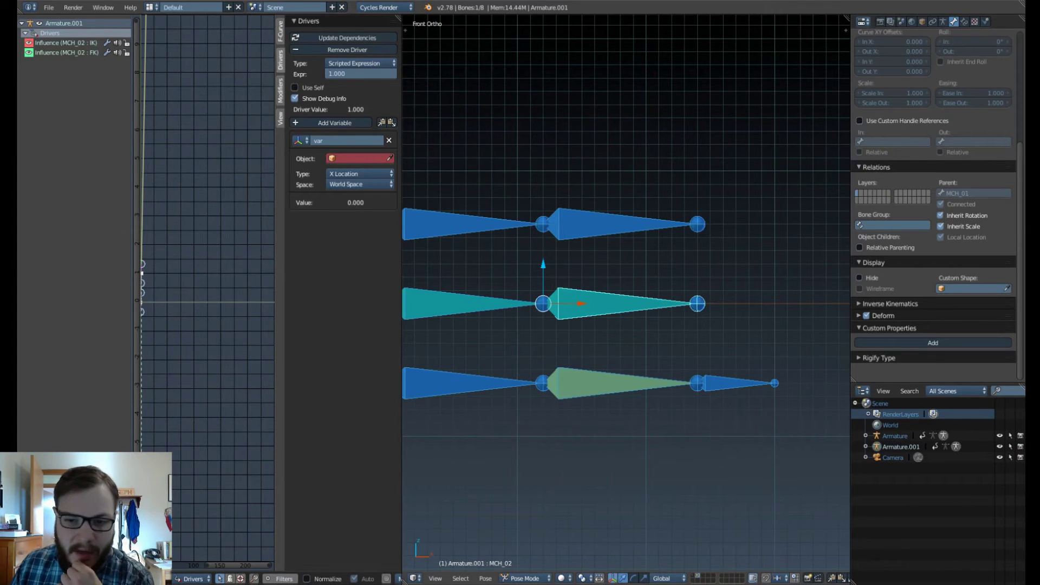
middle_click_drag(613, 325, 638, 323, "shift")
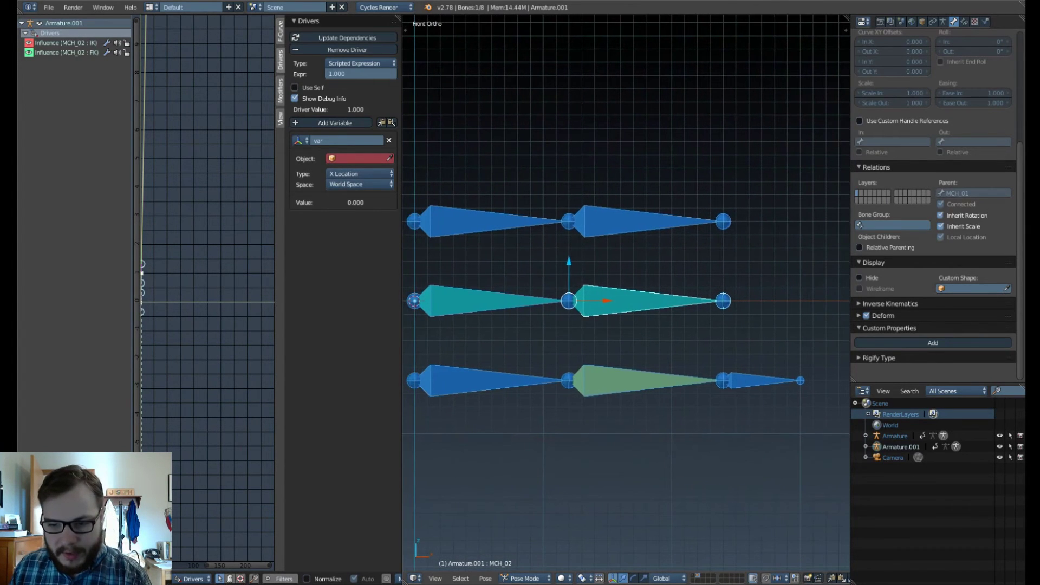
key("n")
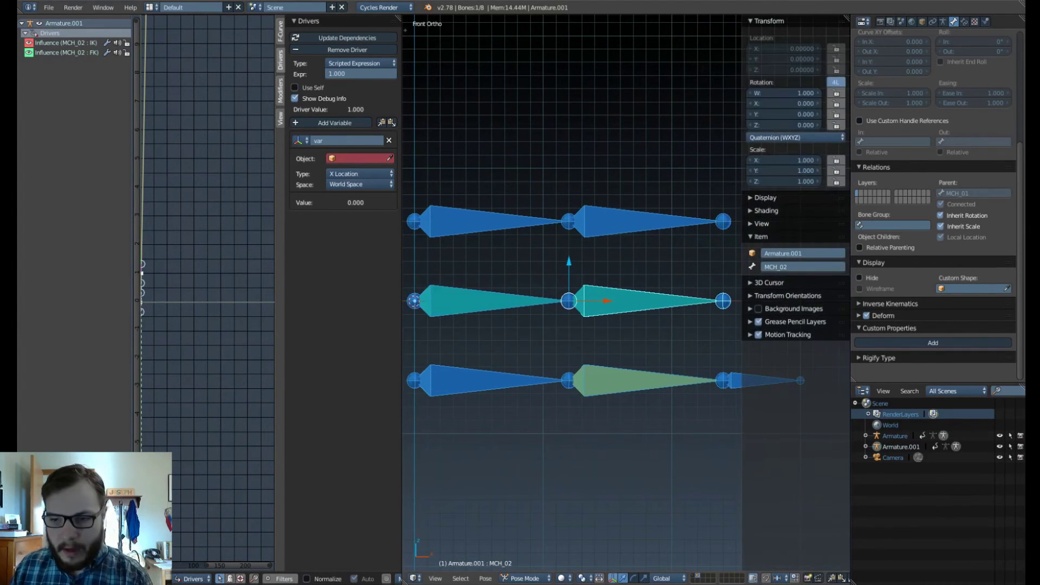
left_click(761, 236)
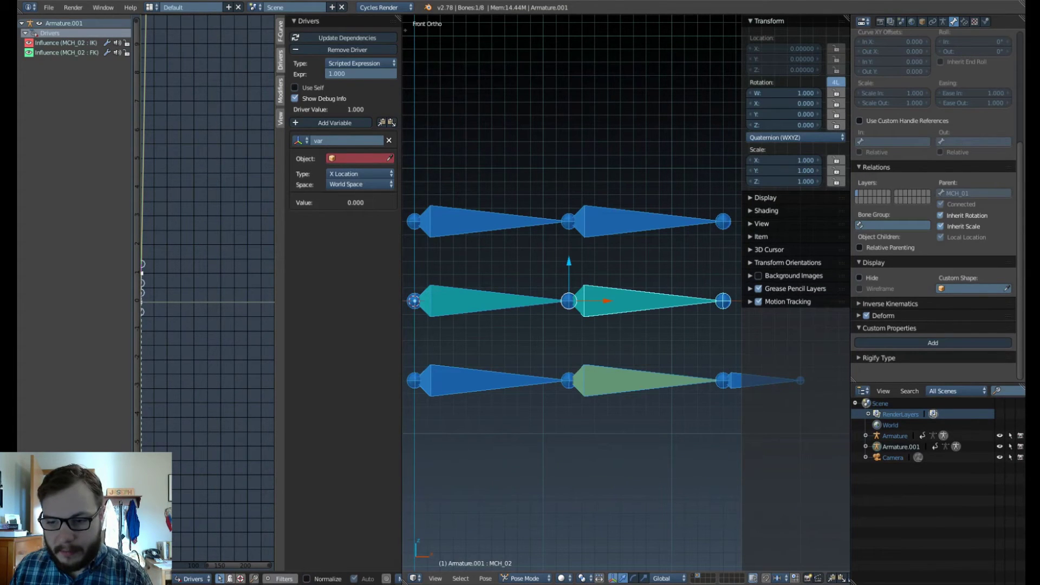
Select the IK_Target_01 bone and copy the data path of its FK/IK Switch property.
right_click(728, 381)
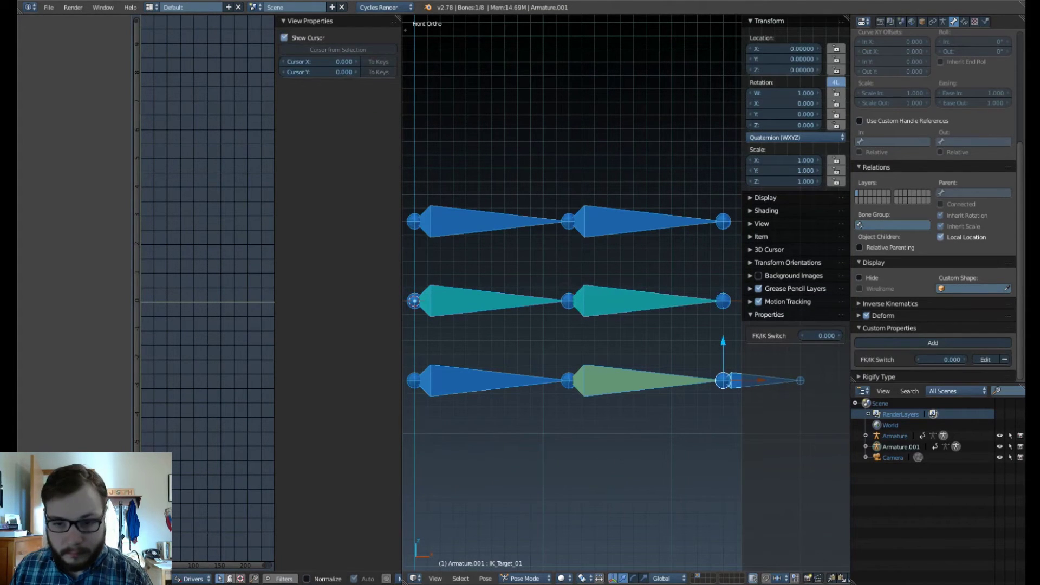
right_click(631, 301)
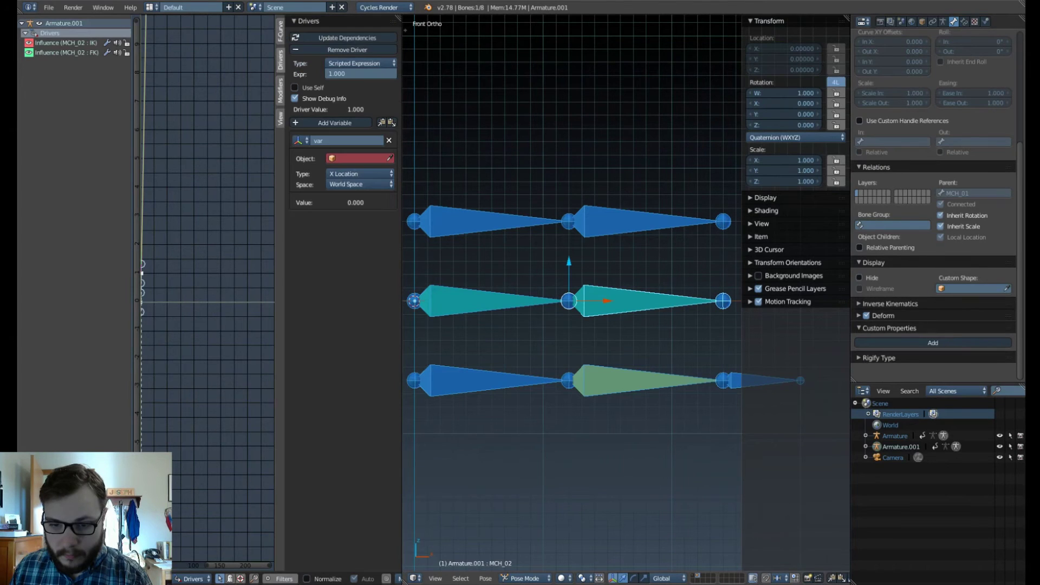
right_click(730, 381)
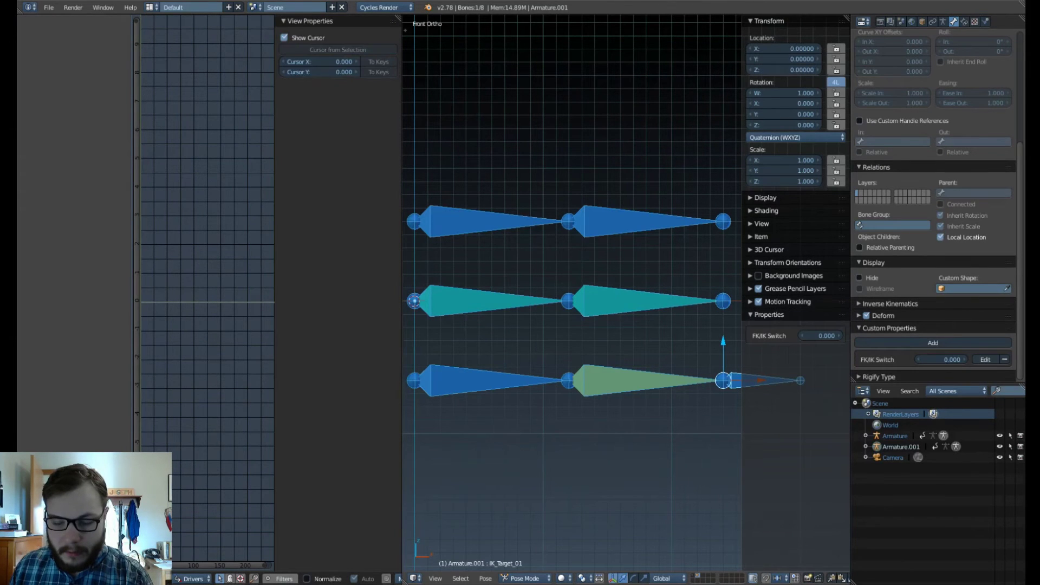
middle_click_drag(730, 381, 608, 347, "shift")
scroll(608, 362, "up", 3)
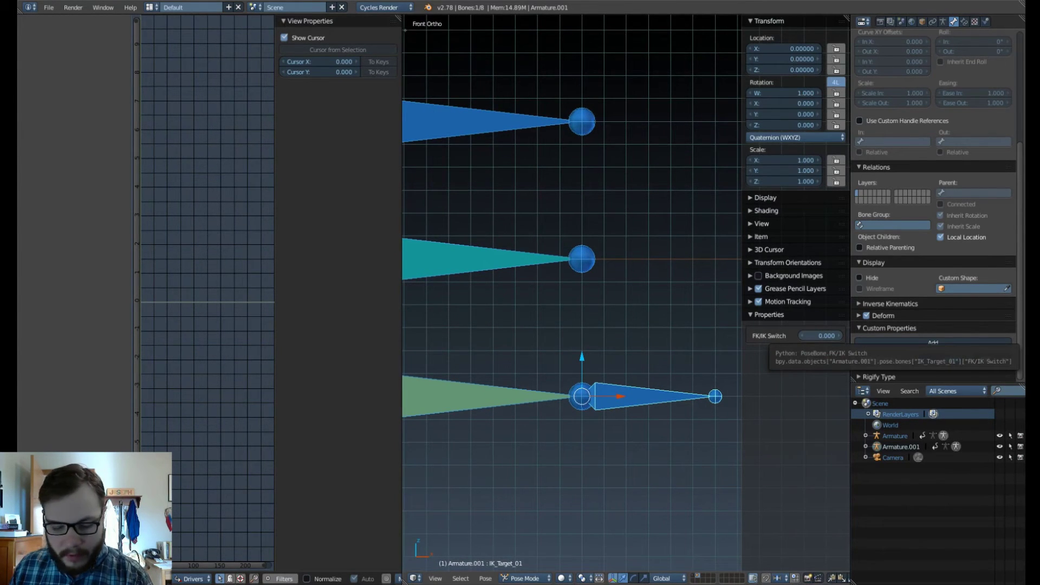
right_click(821, 336)
mouse_move(797, 336)
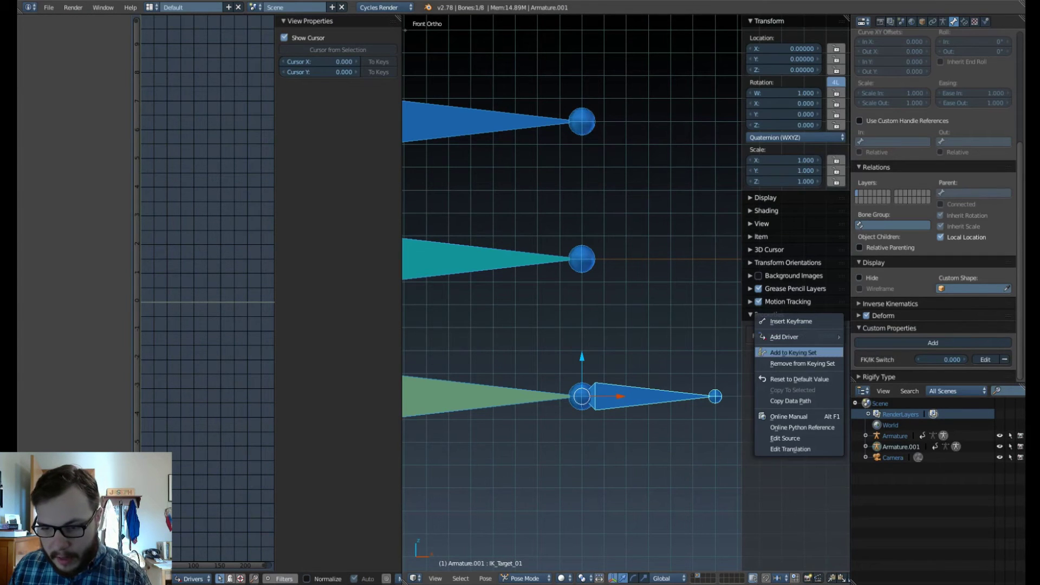
left_click(798, 401)
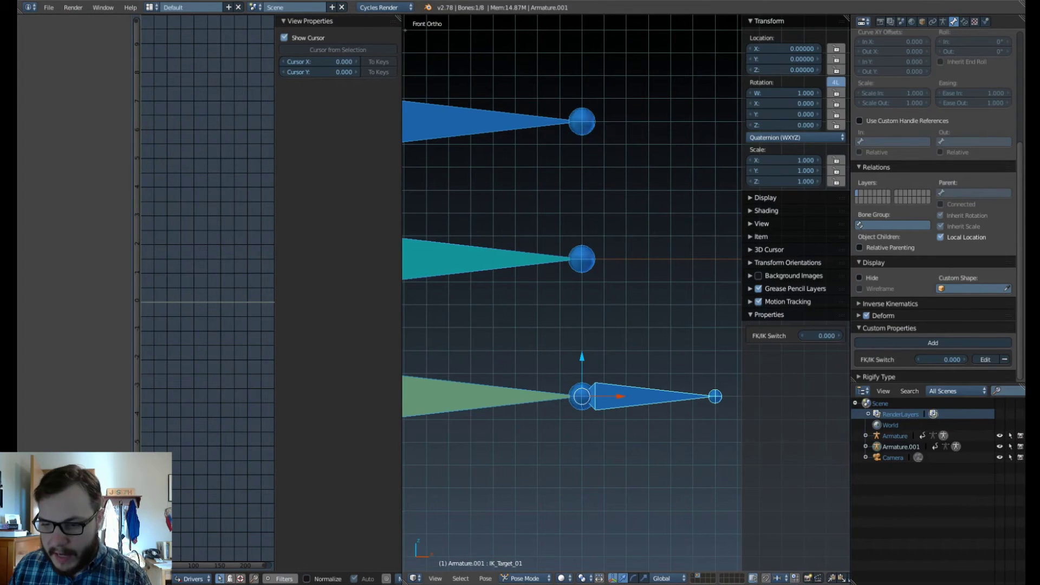
Select the MCH_02 bone again and display its bone constraints.
scroll(572, 293, "down", 5)
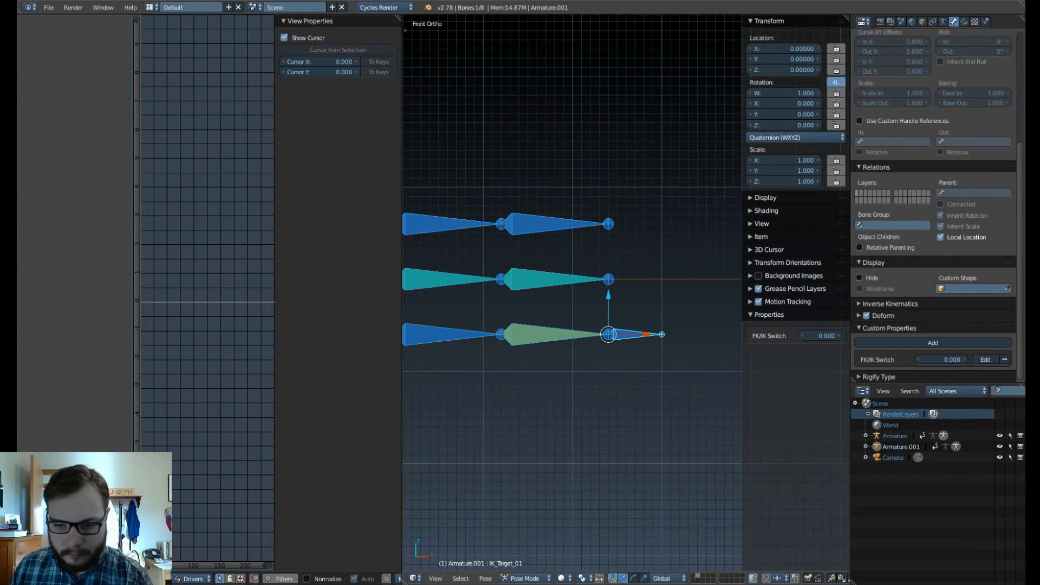
scroll(572, 293, "up", 1)
middle_click_drag(572, 293, 639, 302, "shift")
right_click(604, 287)
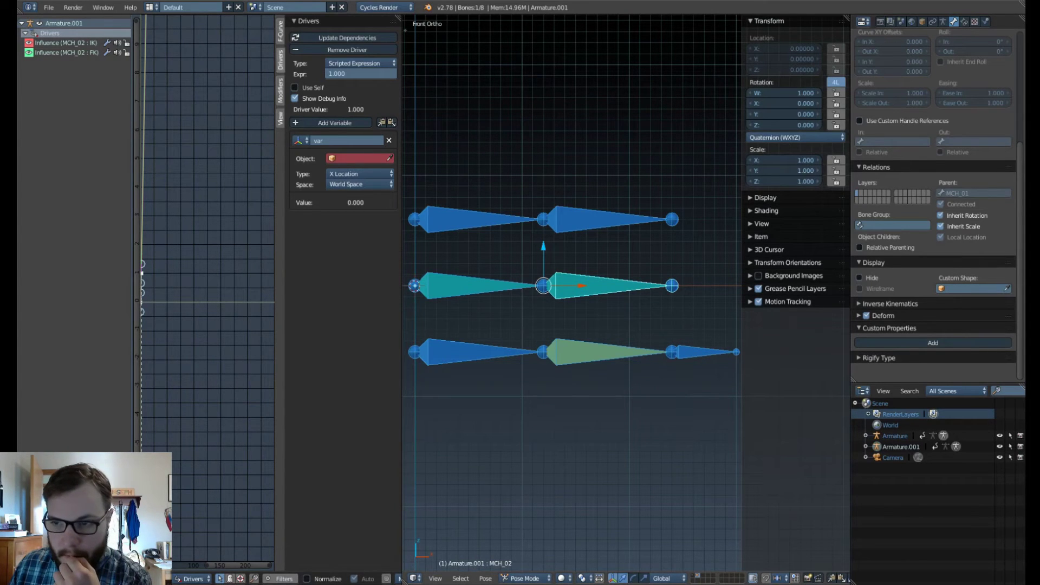
scroll(935, 206, "up", 7)
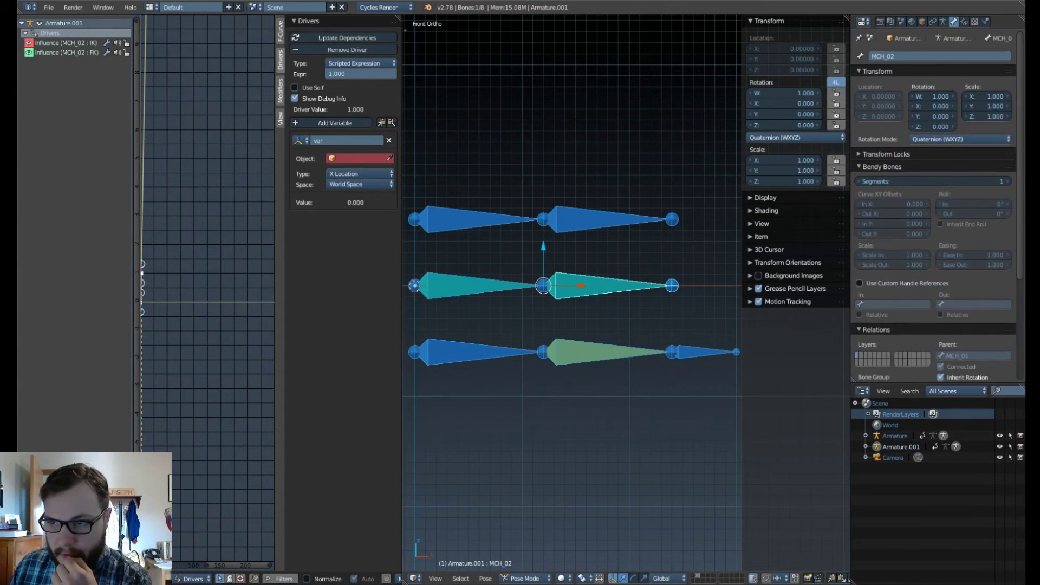
left_click(964, 21)
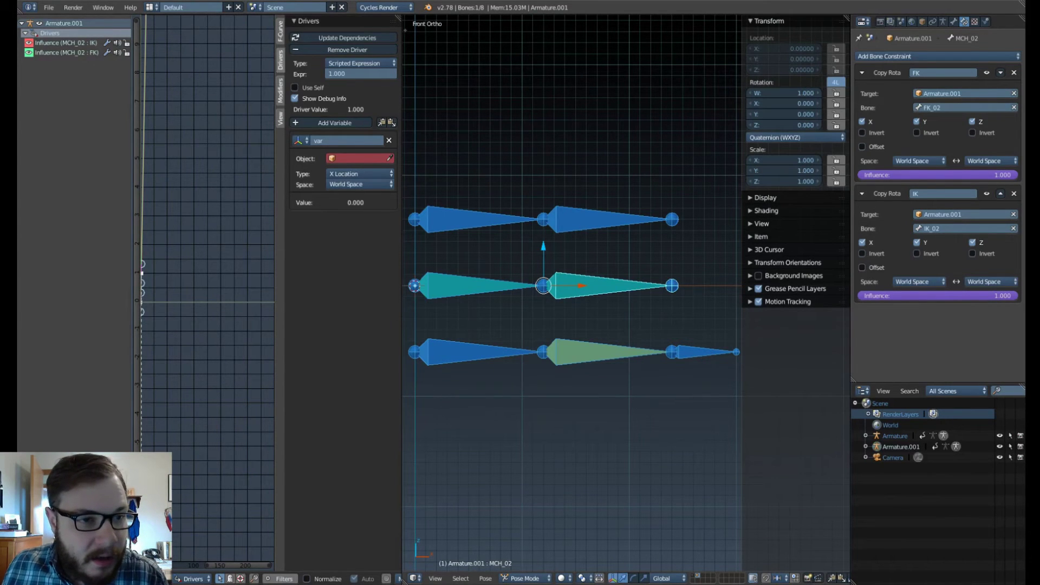
On MCH_02's IK influence driver, change the variable type to Single Property and name the variable switch.
left_click(66, 43)
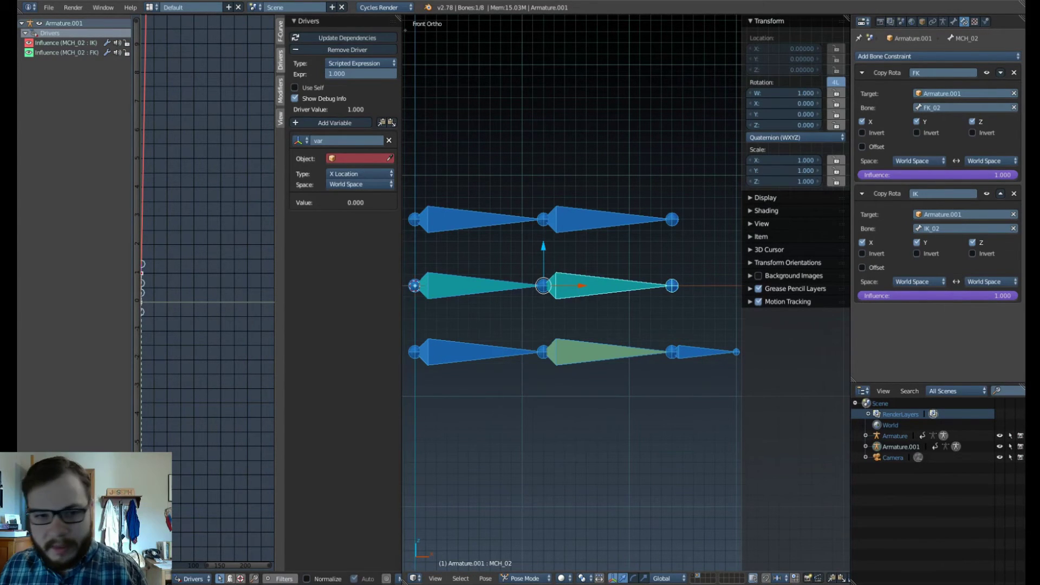
left_click(302, 141)
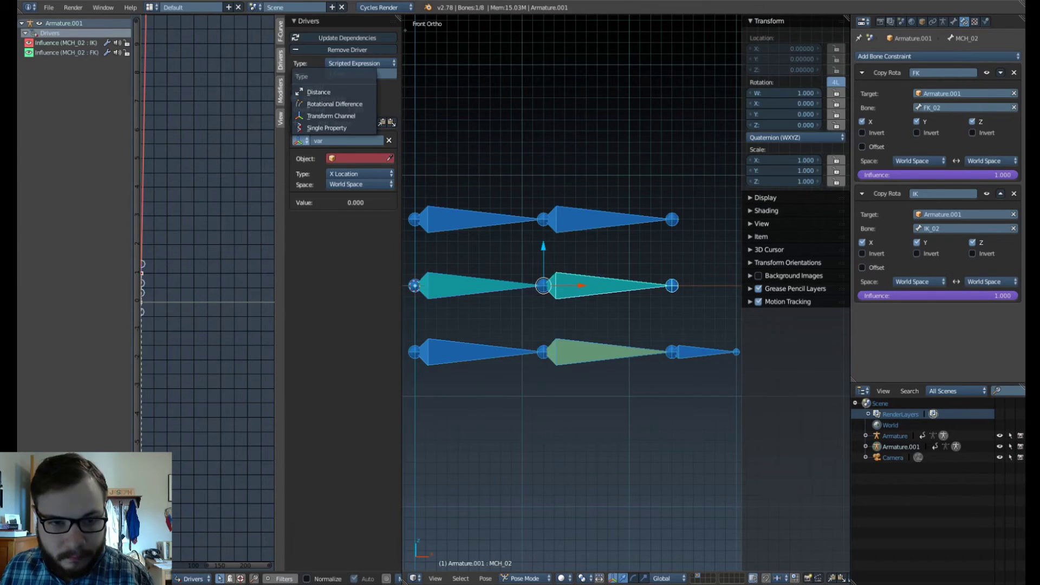
left_click(328, 127)
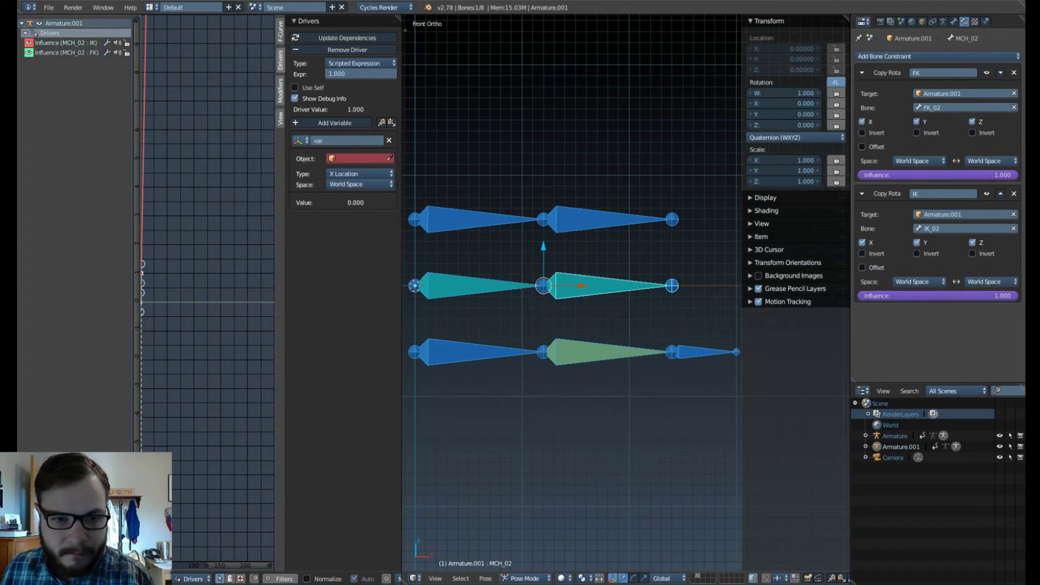
left_click(300, 140)
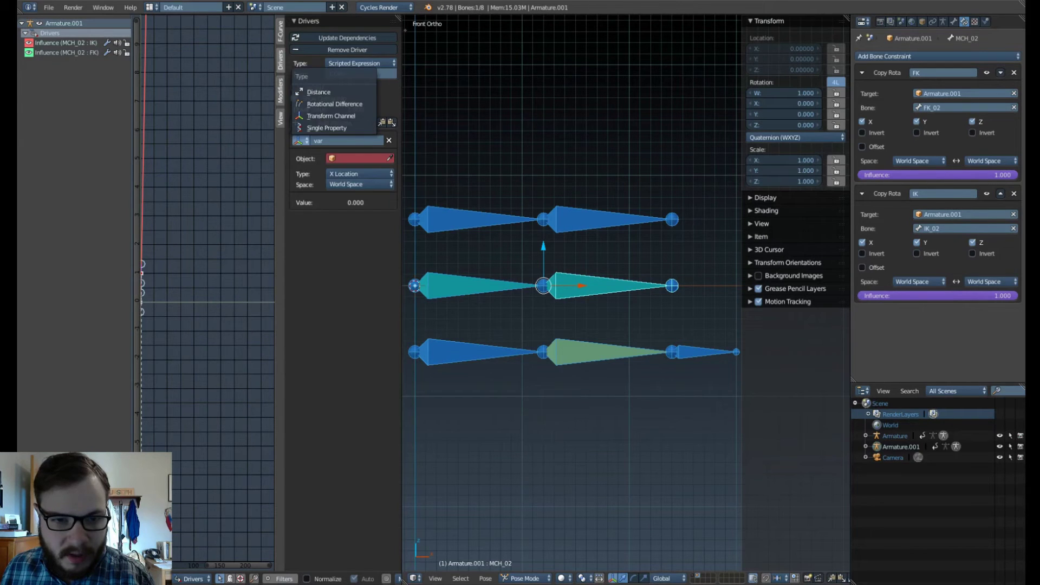
left_click(326, 127)
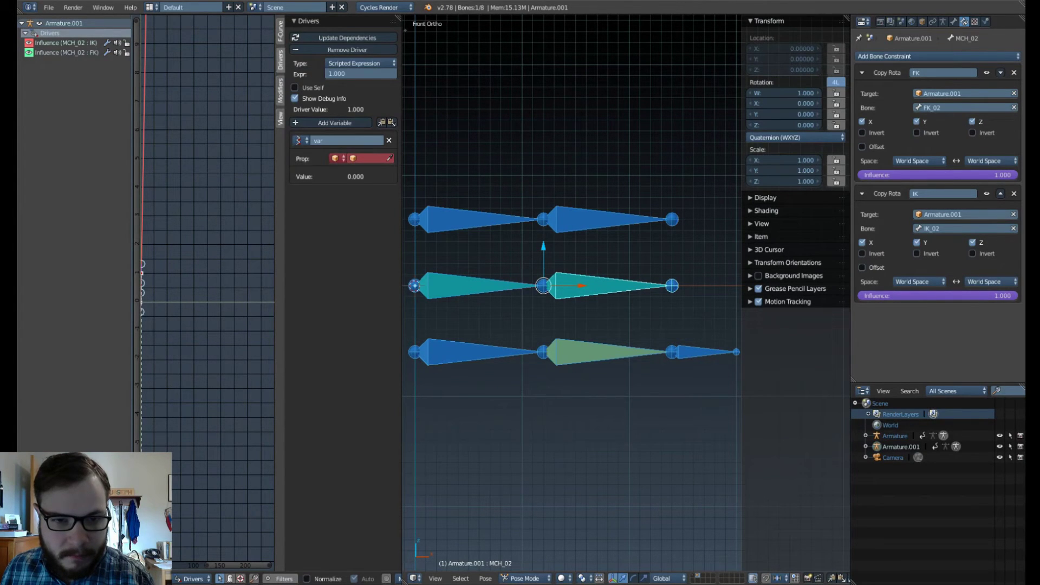
left_click(340, 140)
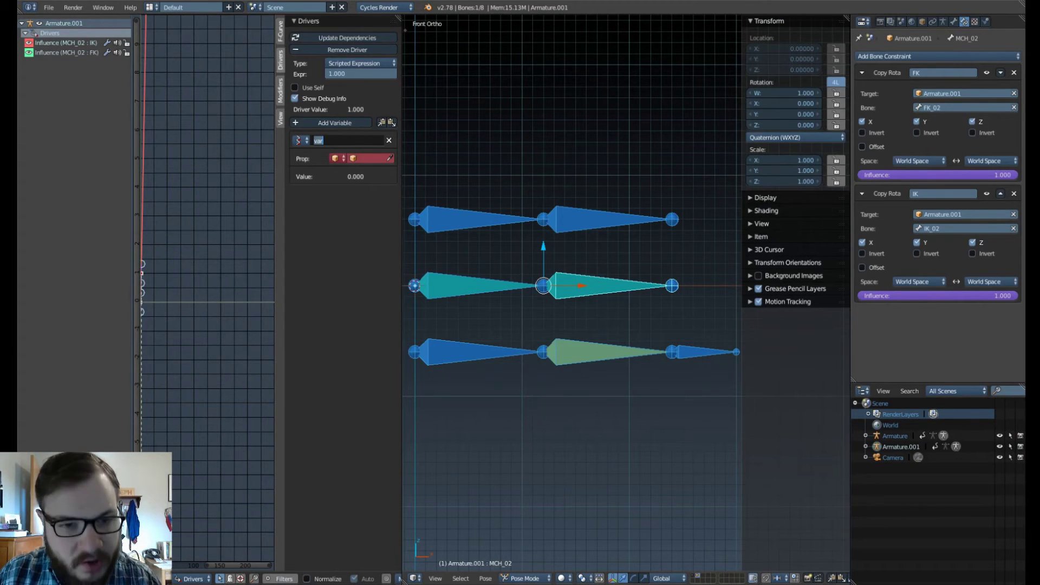
type("switch")
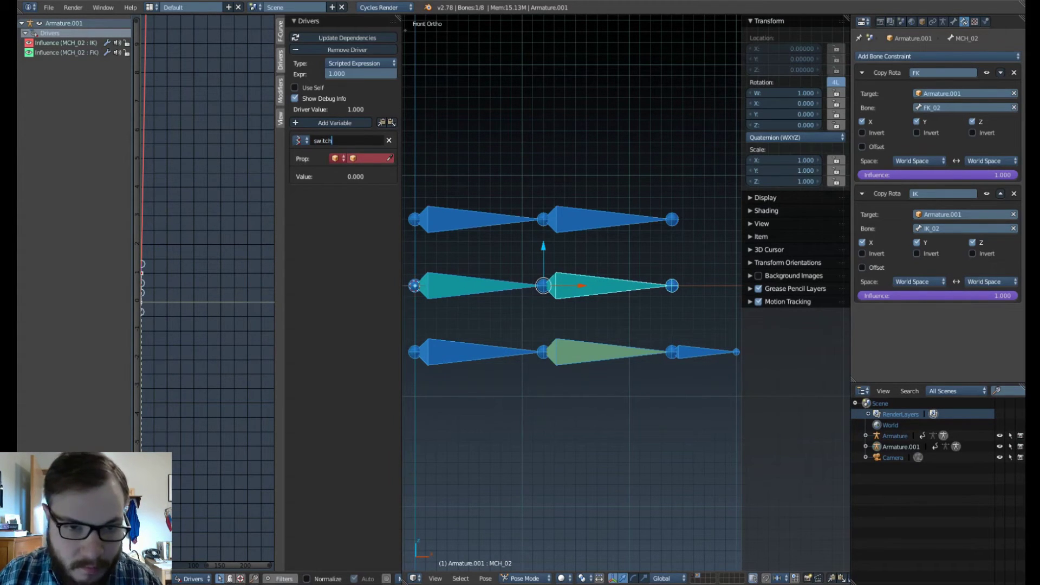
key("Return")
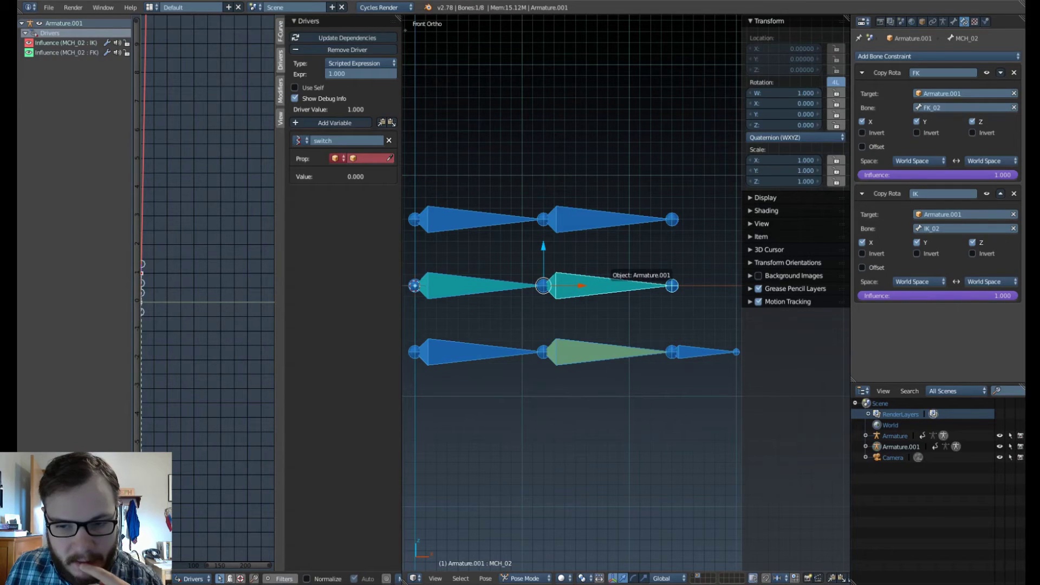
Set the switch variable's target object to Armature.001 and paste the copied FK/IK Switch data path as its path.
left_click(609, 281)
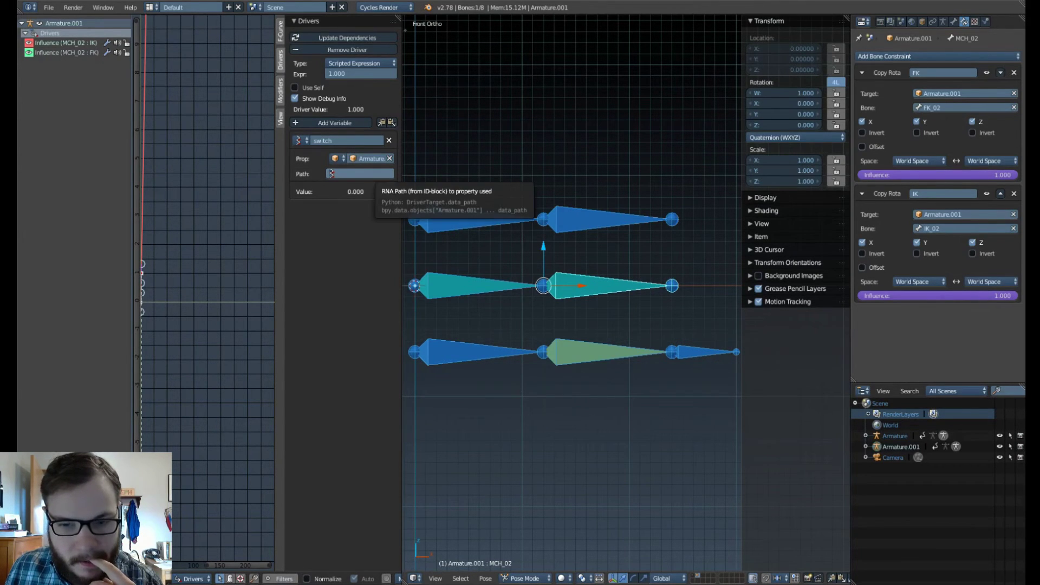
left_click(332, 174)
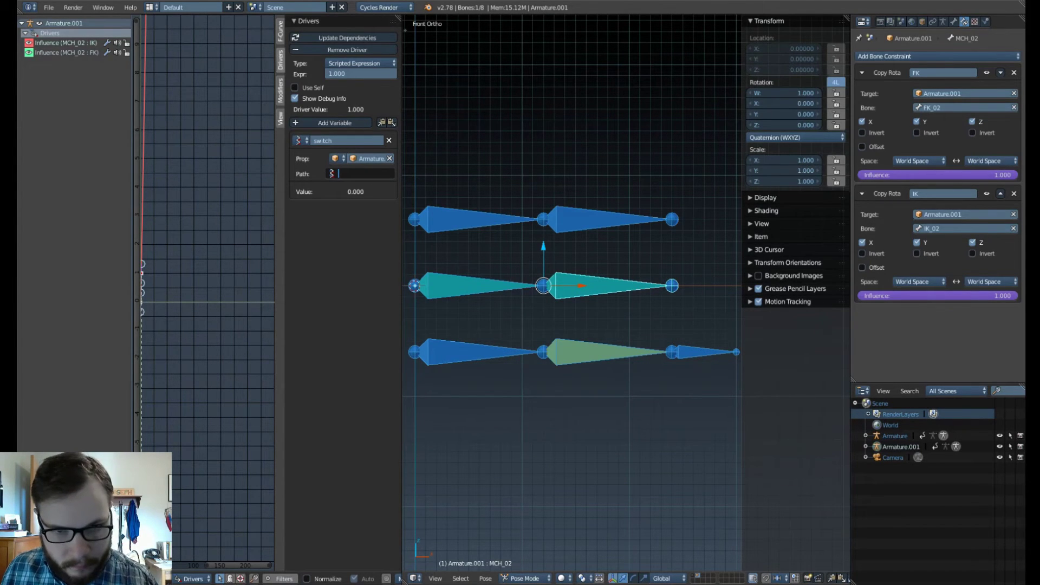
key("ctrl+v")
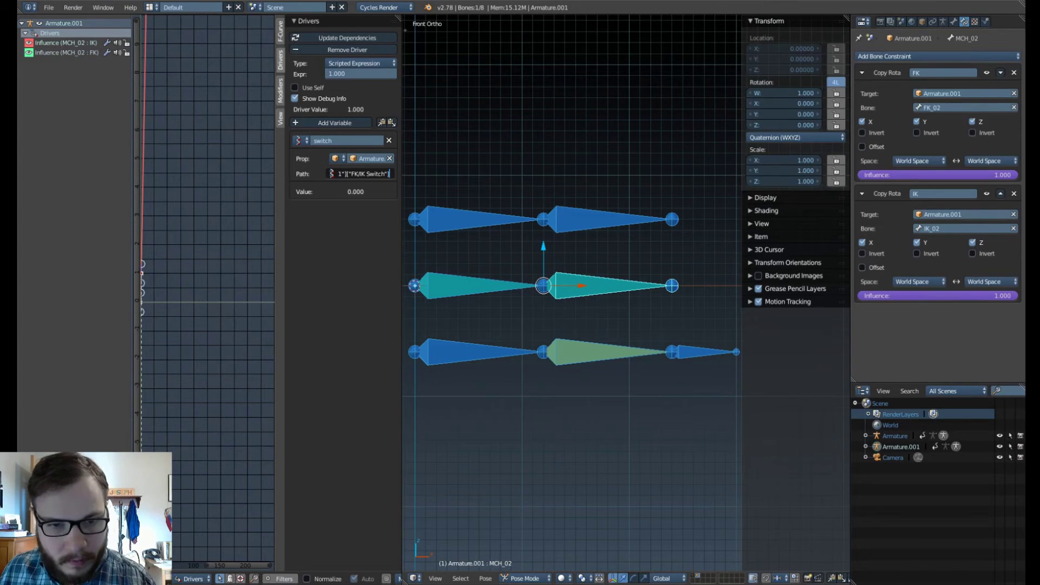
key("Return")
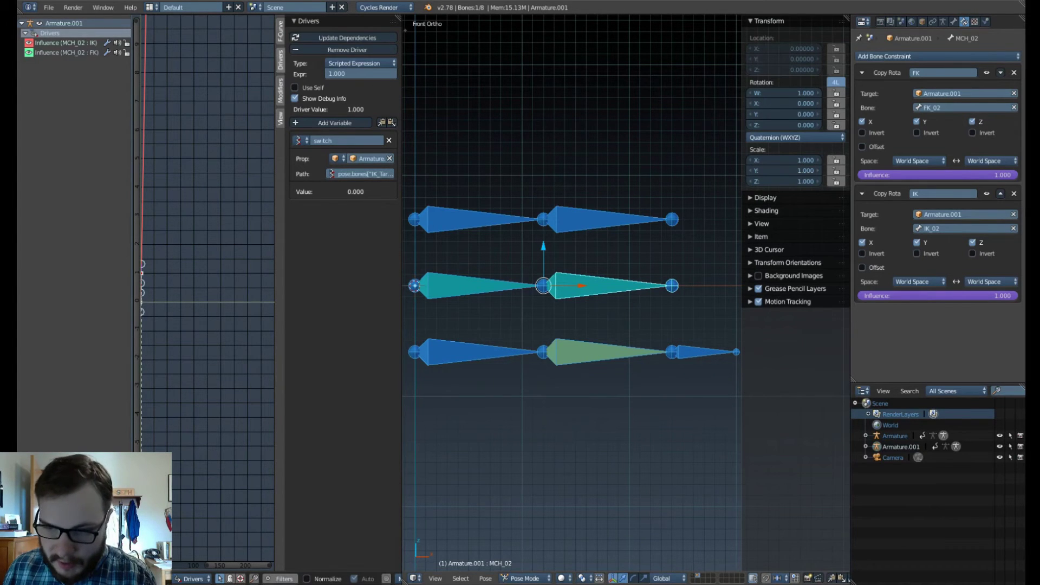
Slide IK_Target_01's FK/IK Switch to 1 and back to 0, checking the switch variable's value in MCH_02's IK influence driver each time.
right_click(703, 352)
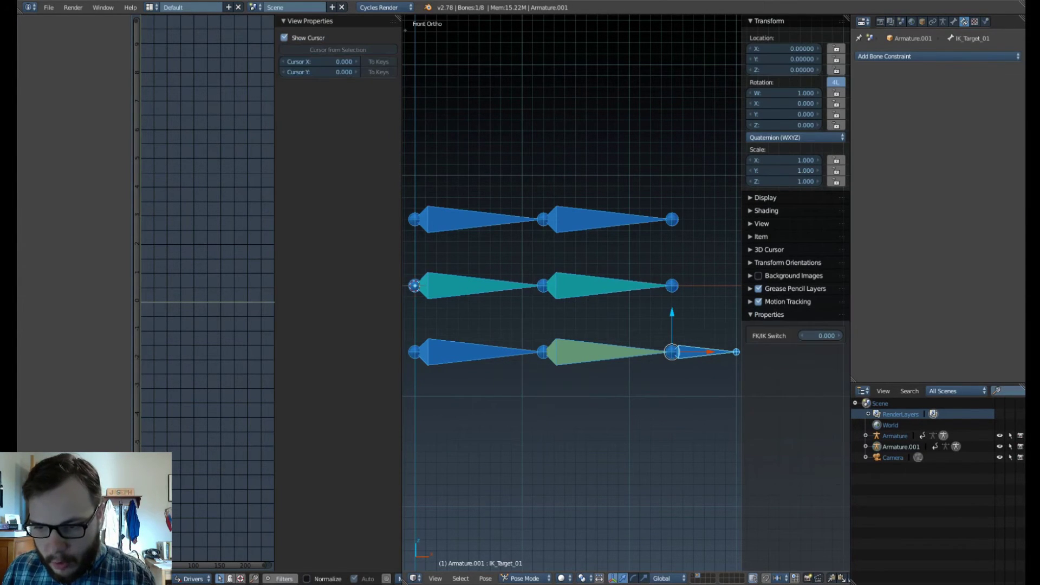
right_click(599, 286)
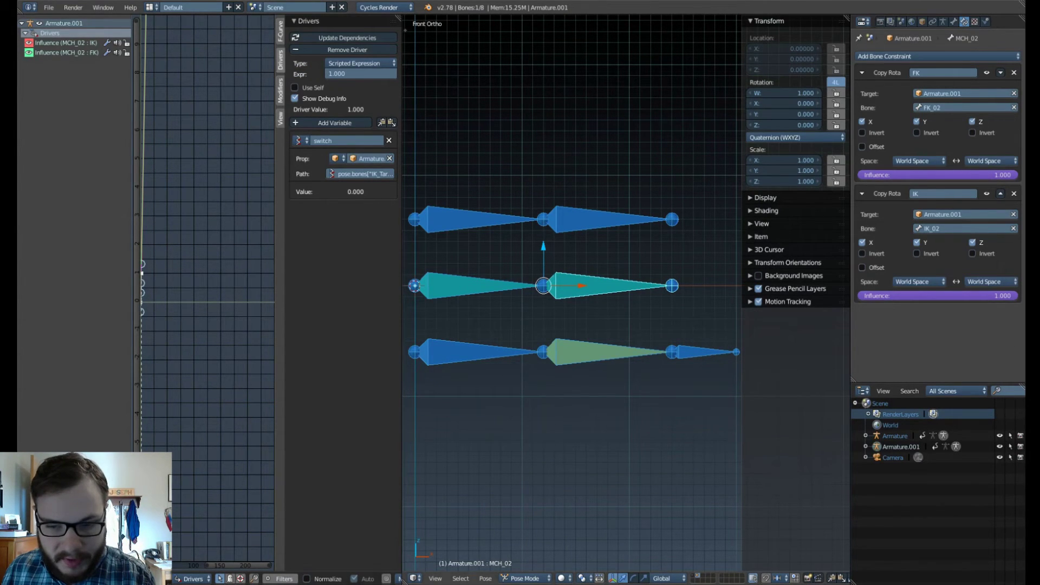
right_click(704, 352)
left_click_drag(819, 336, 839, 336)
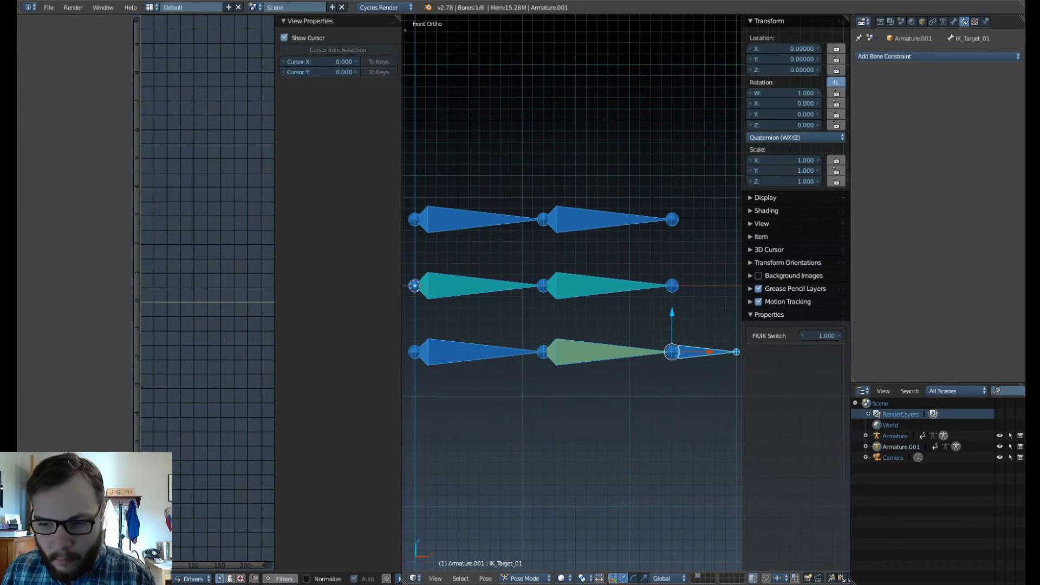
right_click(599, 286)
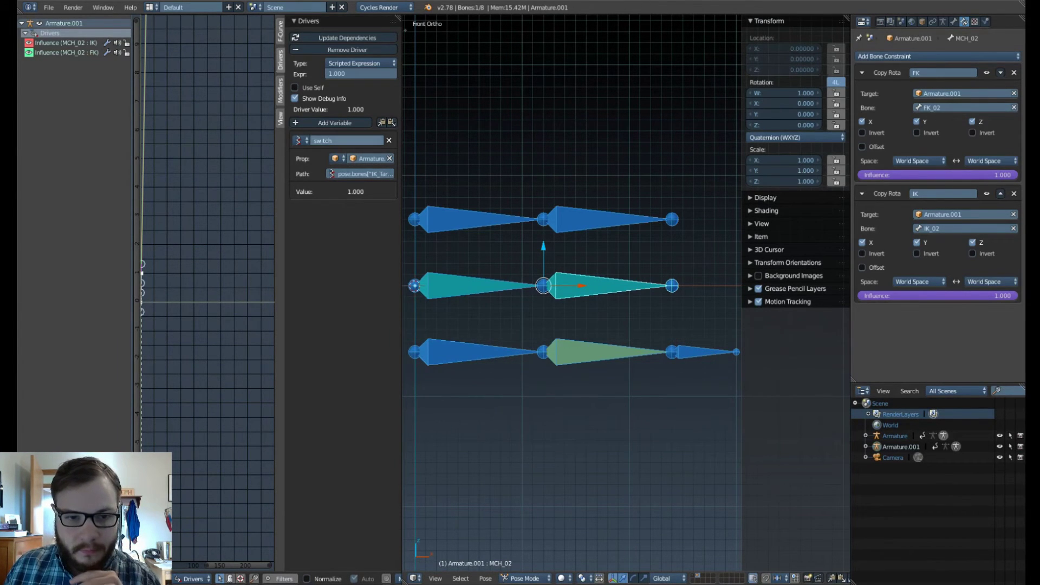
right_click(704, 352)
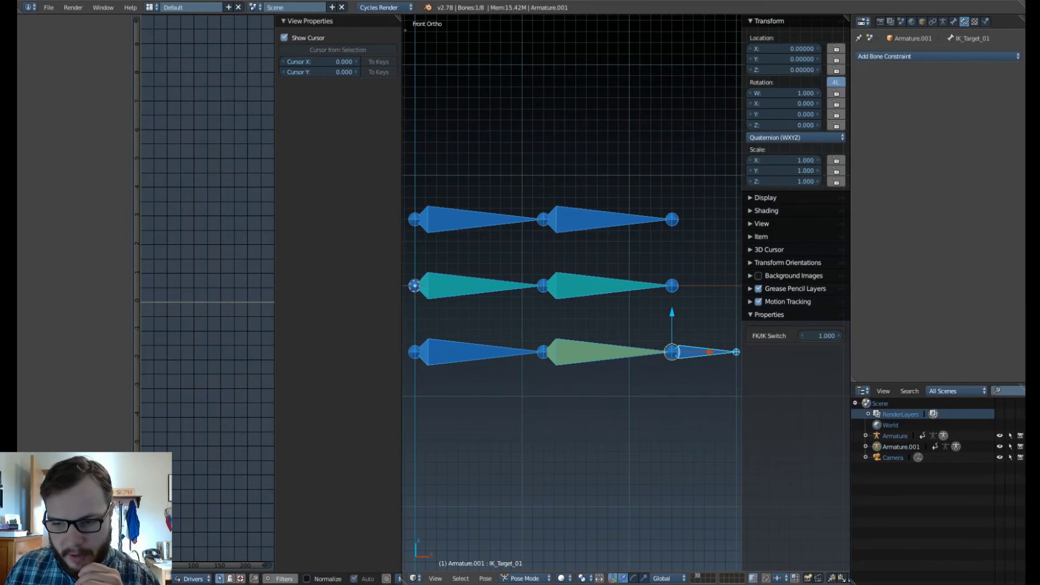
left_click_drag(822, 335, 769, 336)
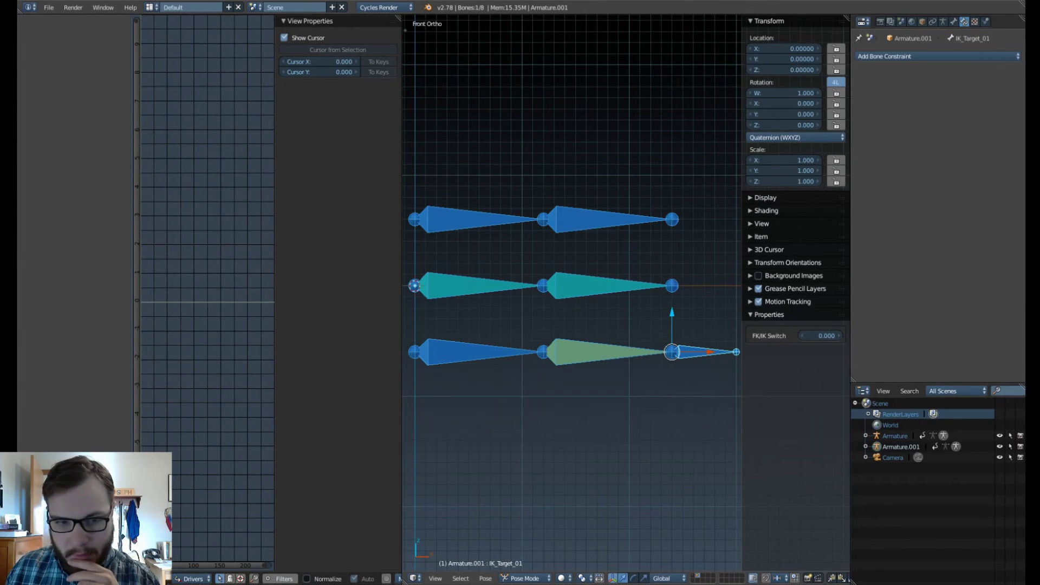
right_click(602, 286)
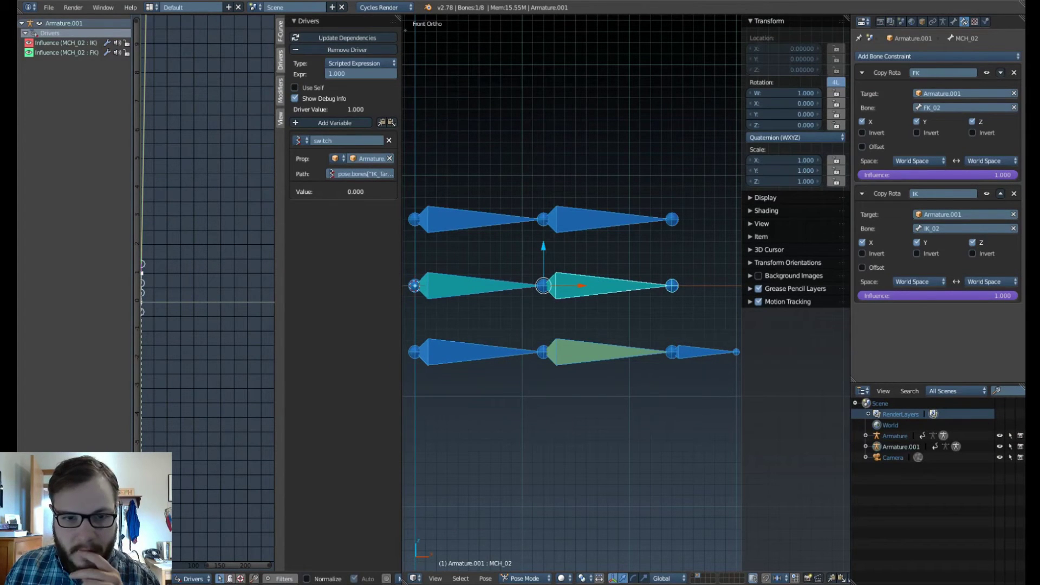
left_click(65, 43)
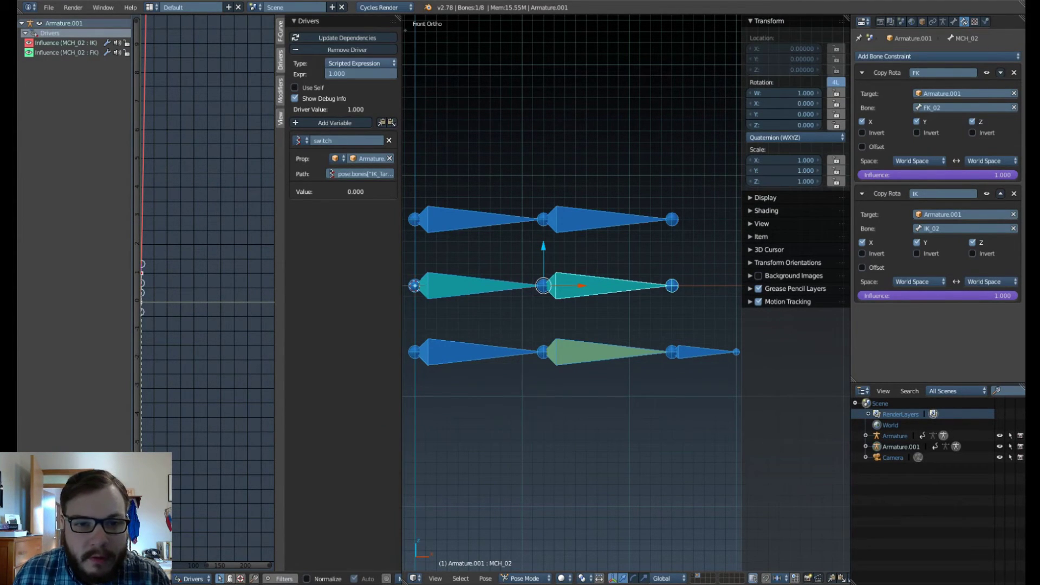
Set the scripted expression of MCH_02's IK influence driver to switch.
left_click(360, 63)
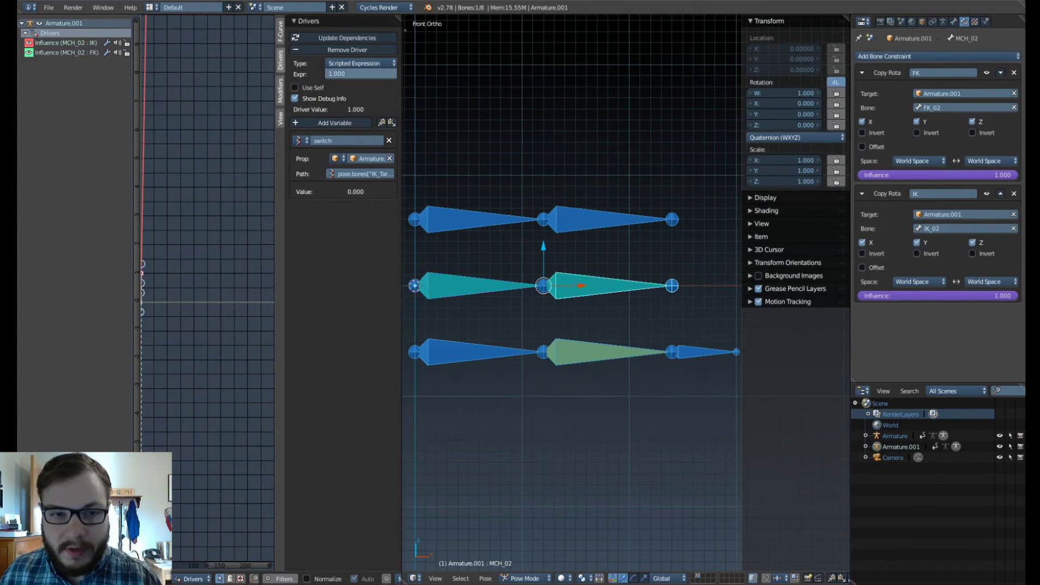
left_click(361, 74)
type("switch")
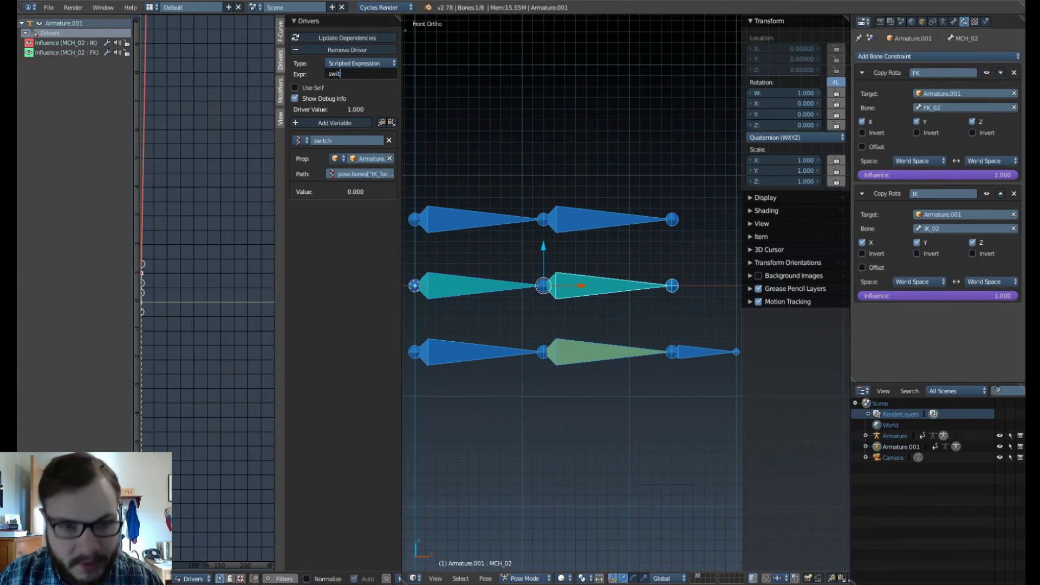
key("Return")
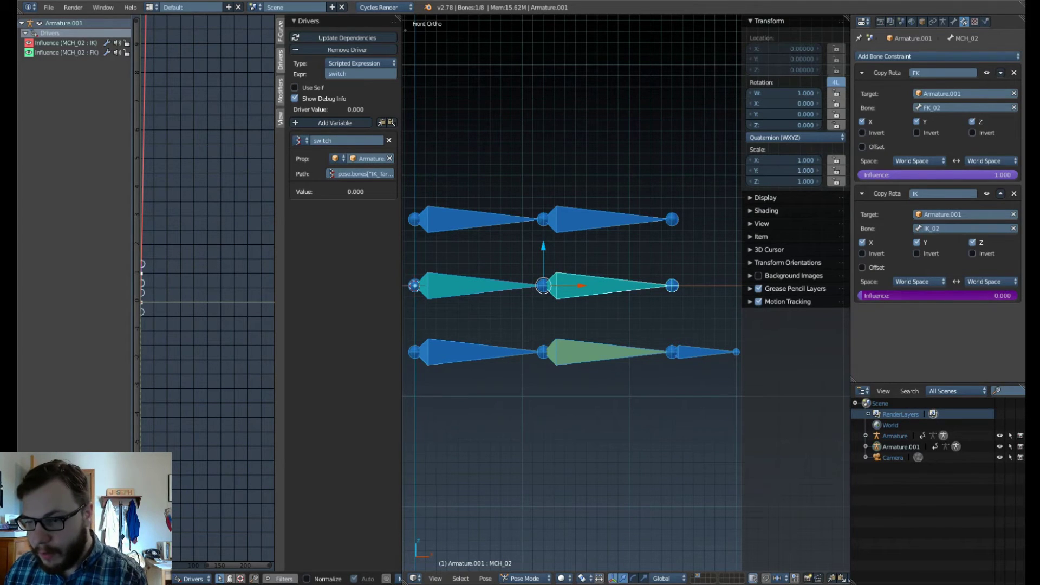
Raise IK_Target_01's FK/IK Switch to 0.240 and reselect MCH_02 to check its IK constraint influence.
right_click(703, 353)
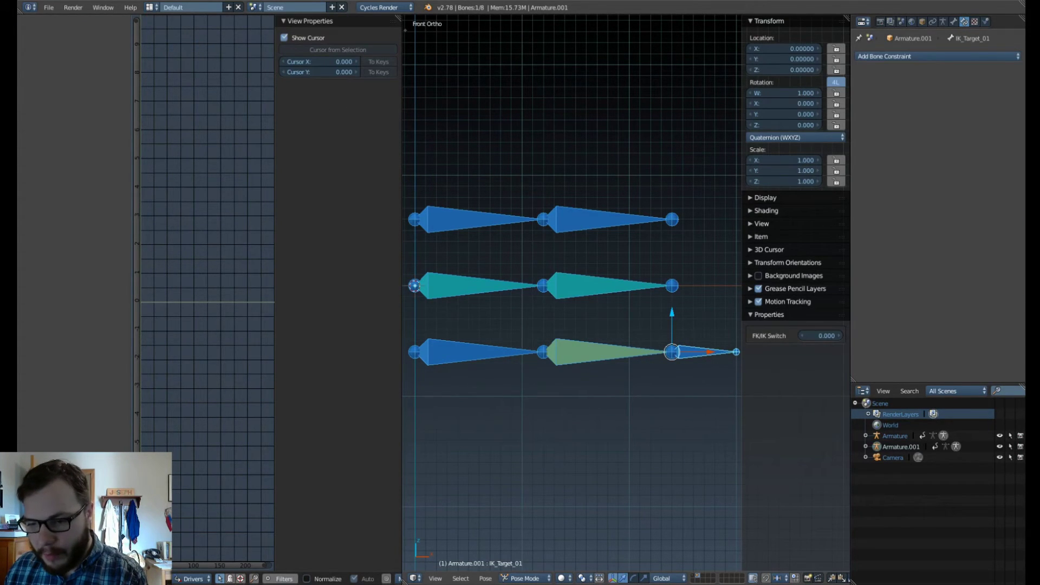
left_click_drag(821, 336, 833, 336)
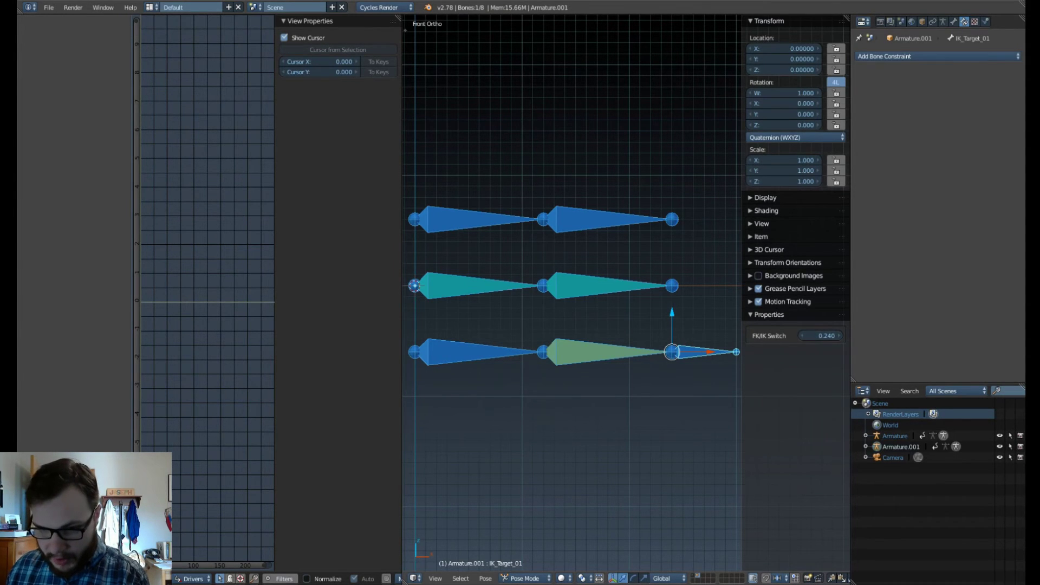
right_click(599, 286)
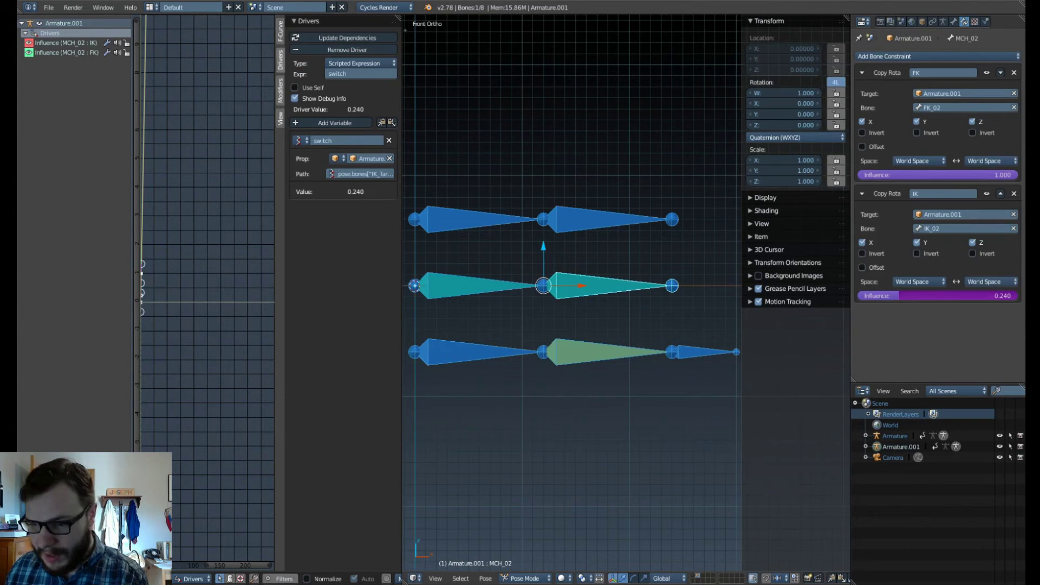
Test the partial IK influence by moving IK_Target_01 down and inward to about Y -0.378, Z -0.662.
right_click(699, 352)
key("g")
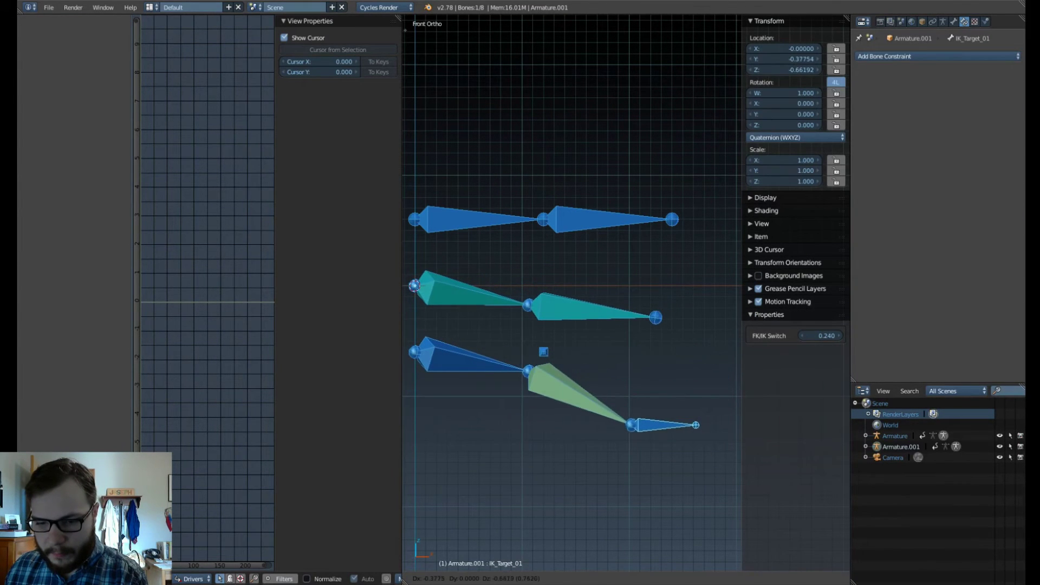
left_click(659, 426)
Rotate FK_02 steeply upward to test how the MCH chain blends the FK rotation.
right_click(601, 219)
key("r")
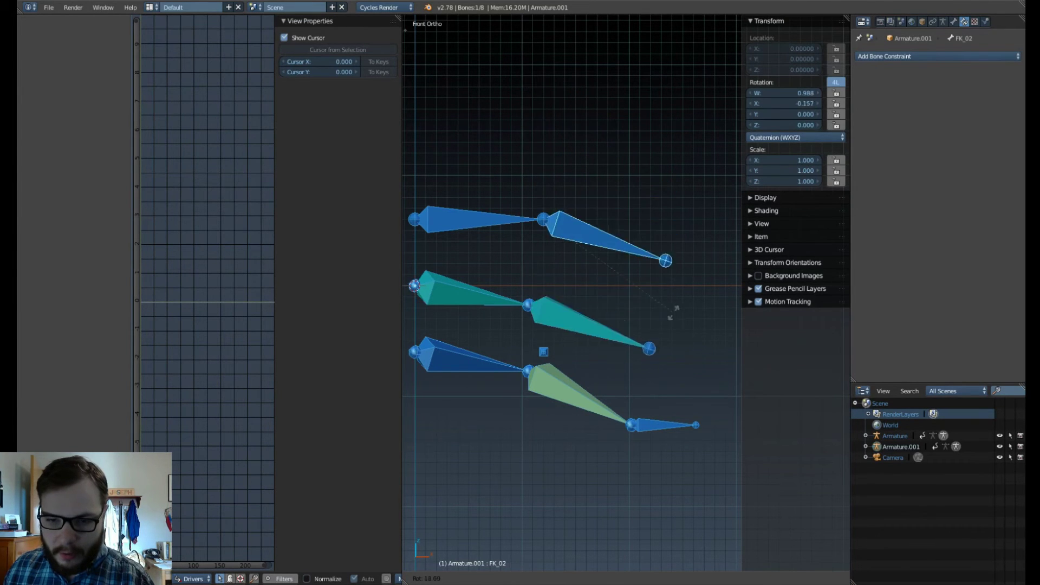
right_click(642, 180)
key("r")
left_click(596, 127)
Try moving IK_Target_01 slightly inward and up while FK_02 is raised, then cancel the move.
right_click(656, 426)
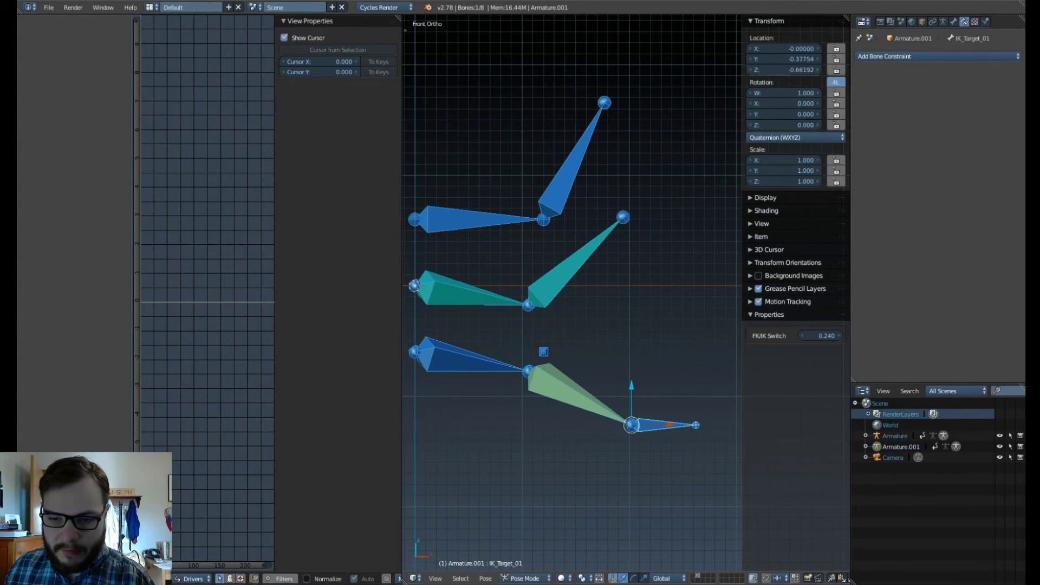
key("g")
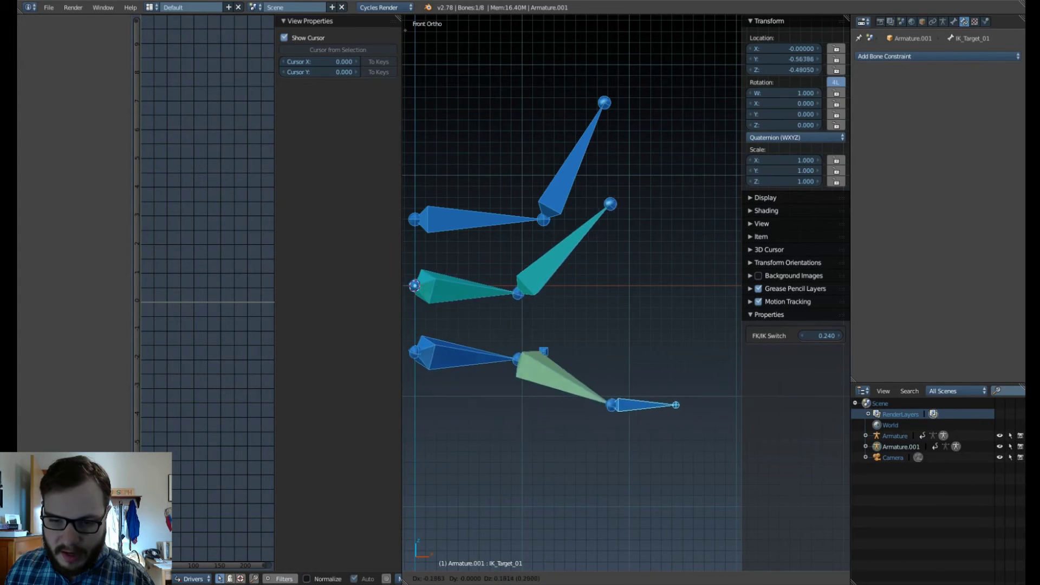
right_click(660, 404)
Clear the rotation and location of all bones to return the rig to its rest pose.
right_click(575, 166)
key("a")
key("a")
key("alt+r")
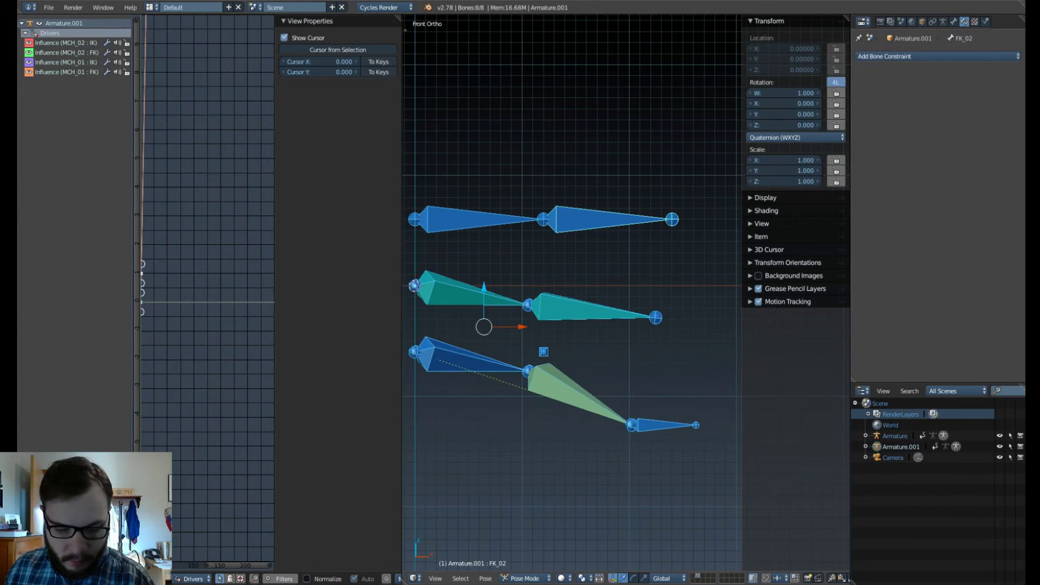
key("alt+g")
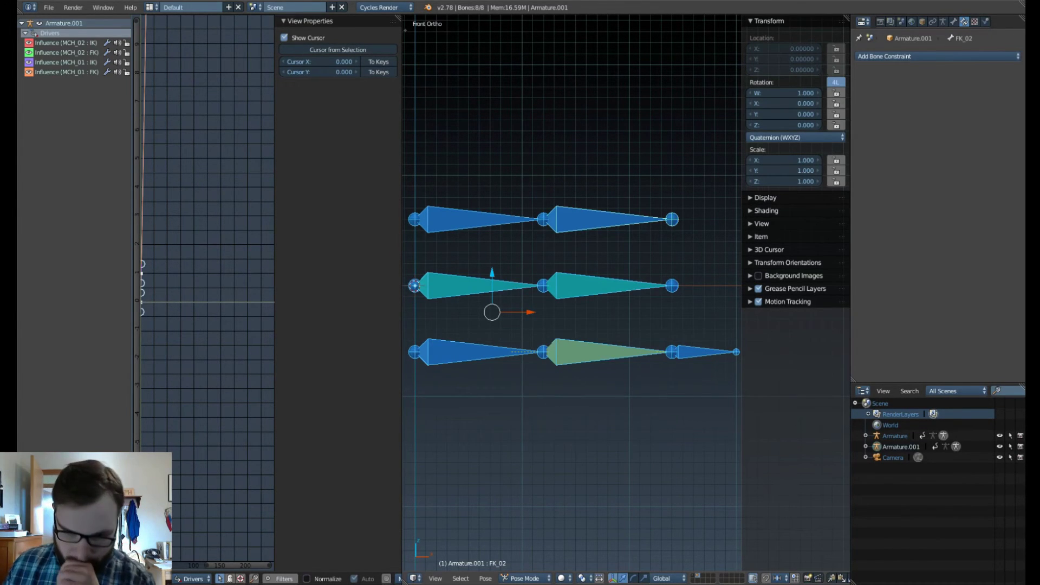
Set IK_Target_01's FK/IK Switch back to 0.
right_click(600, 352)
right_click(600, 287)
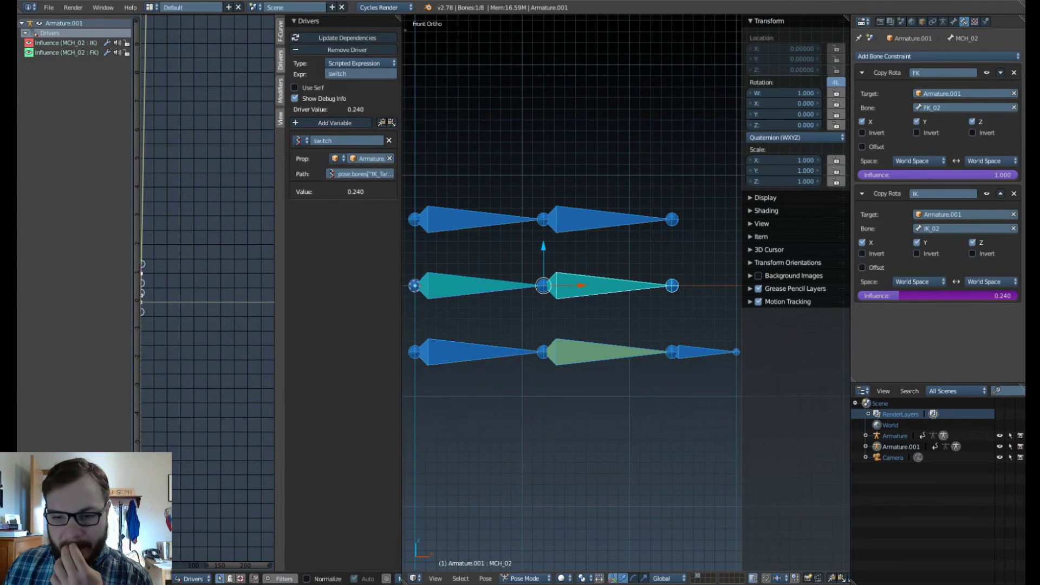
right_click(705, 352)
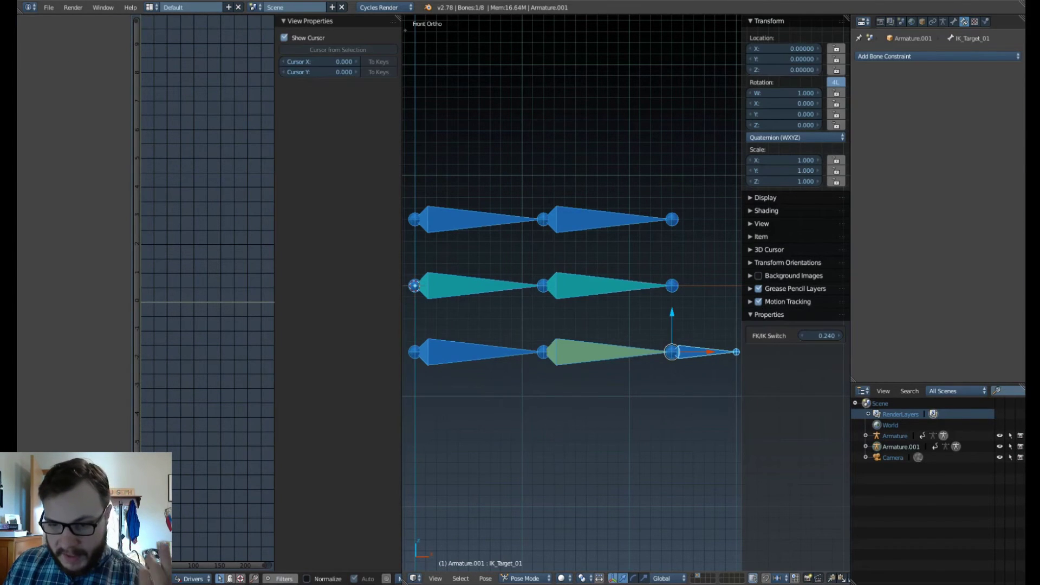
left_click_drag(821, 336, 805, 335)
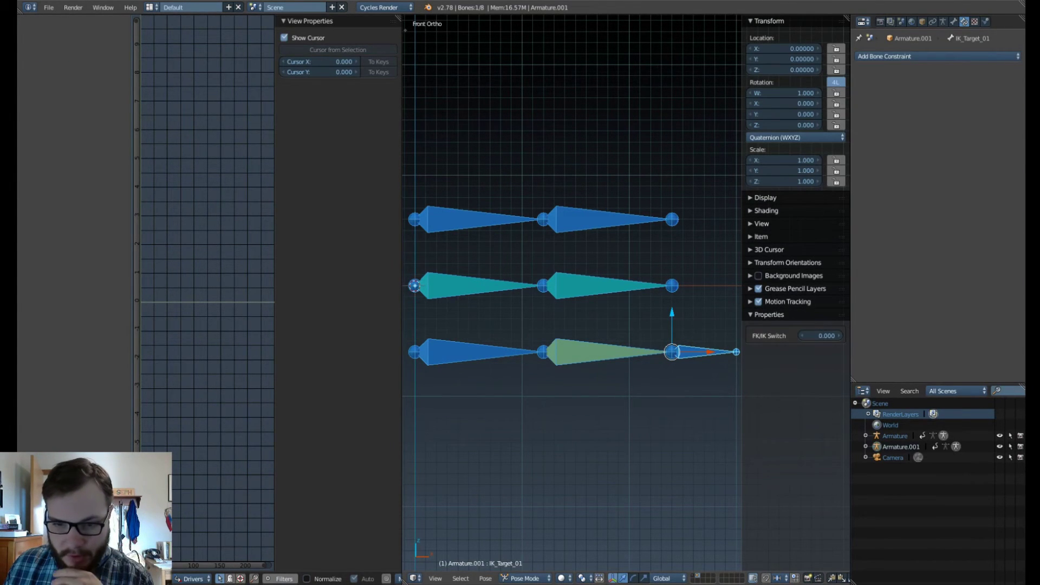
Make the variable of MCH_02's FK influence driver a Single Property targeting Armature.001, with the copied FK/IK Switch data path.
right_click(601, 286)
left_click(66, 53)
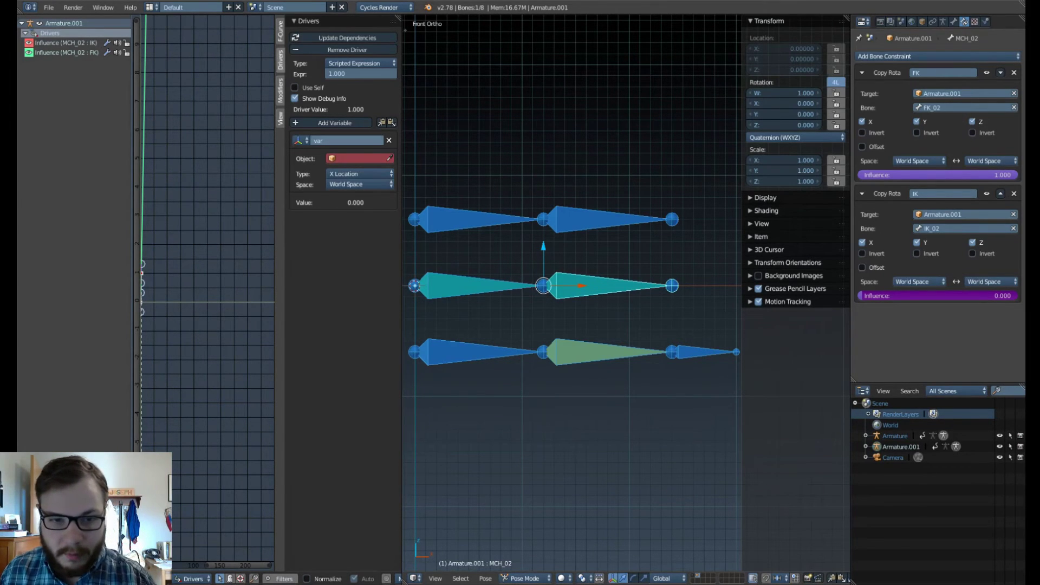
left_click(355, 158)
left_click(355, 186)
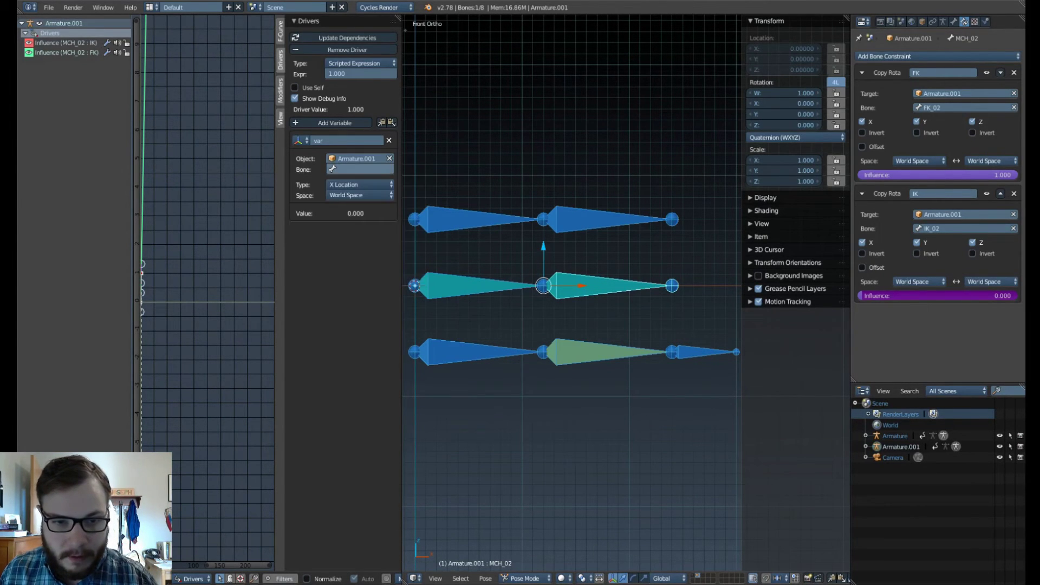
left_click(302, 141)
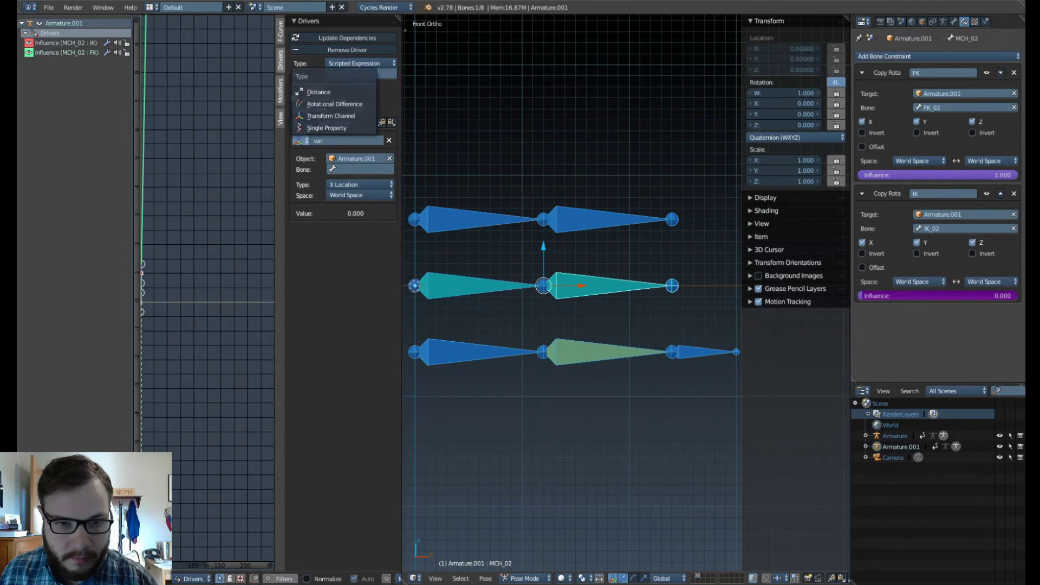
left_click(328, 128)
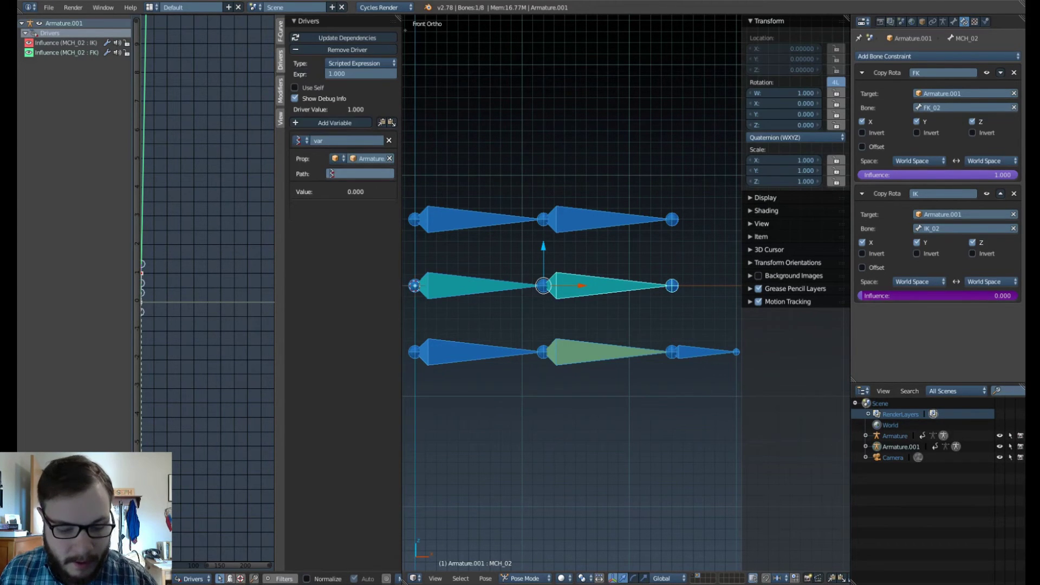
key("ctrl+v")
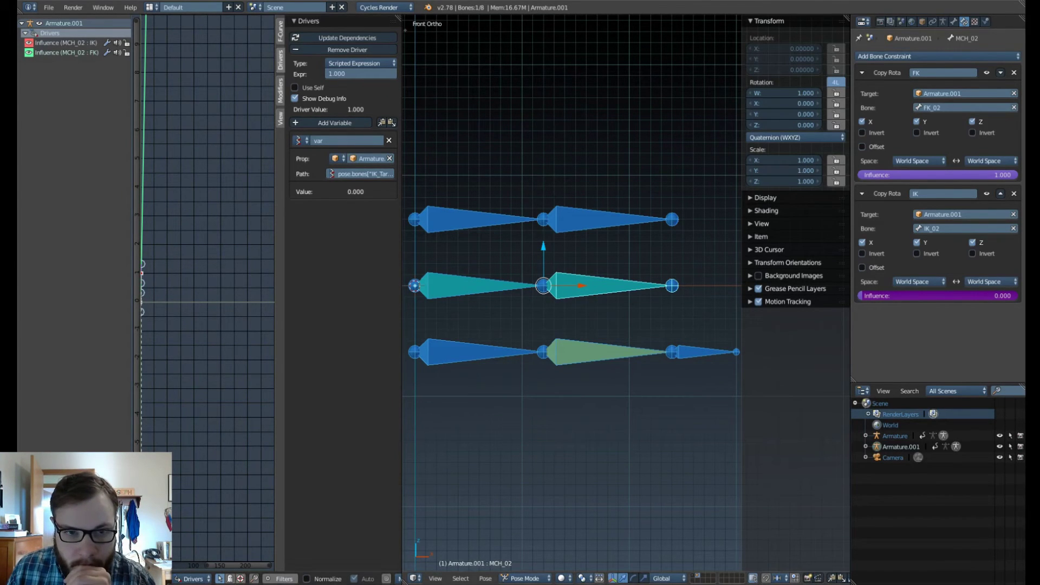
Rename the variable of MCH_02's FK influence driver to switch.
left_click(361, 74)
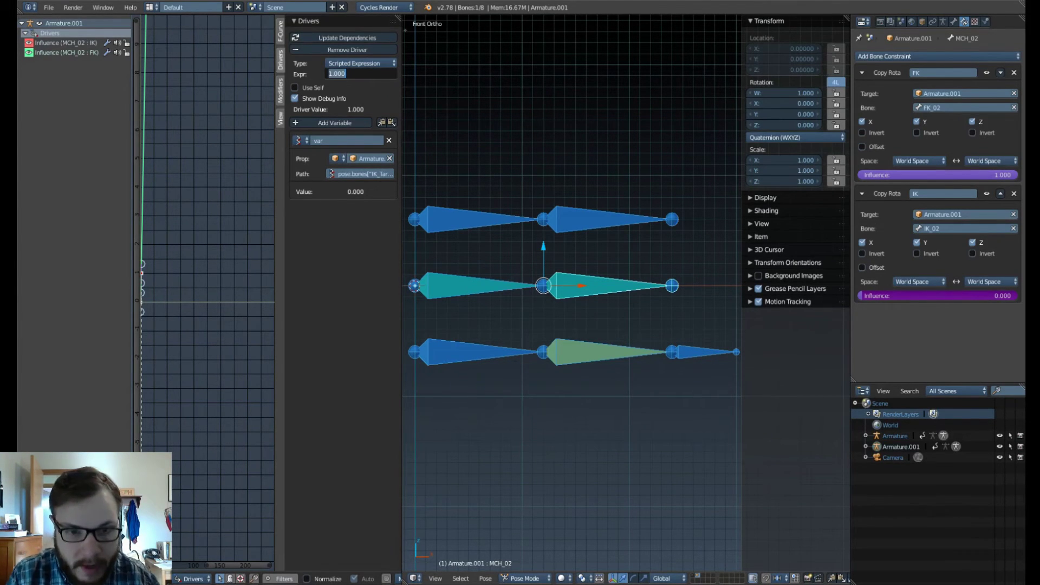
double_click(347, 140)
type("s")
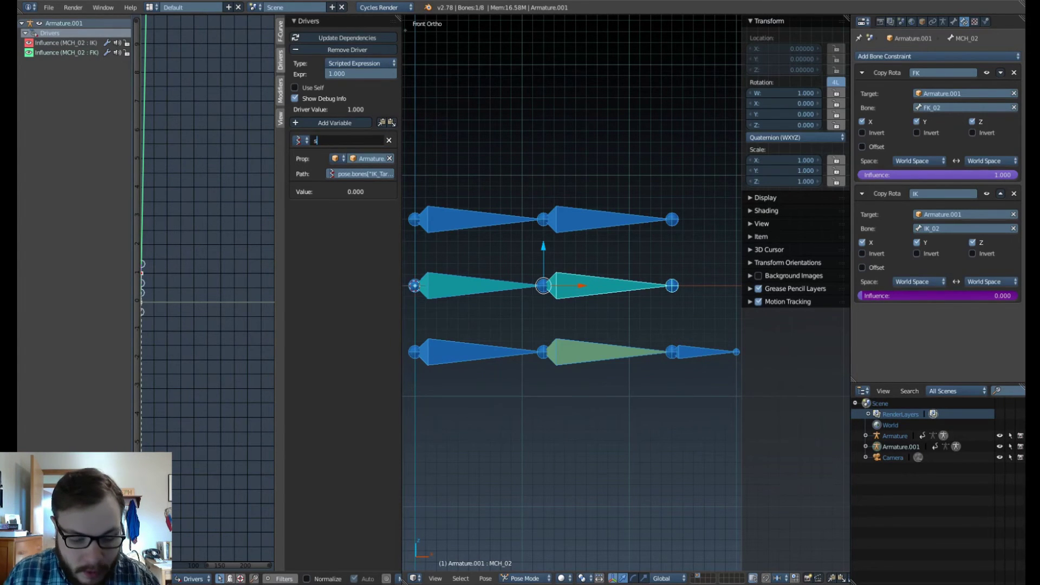
type("witch")
key("Return")
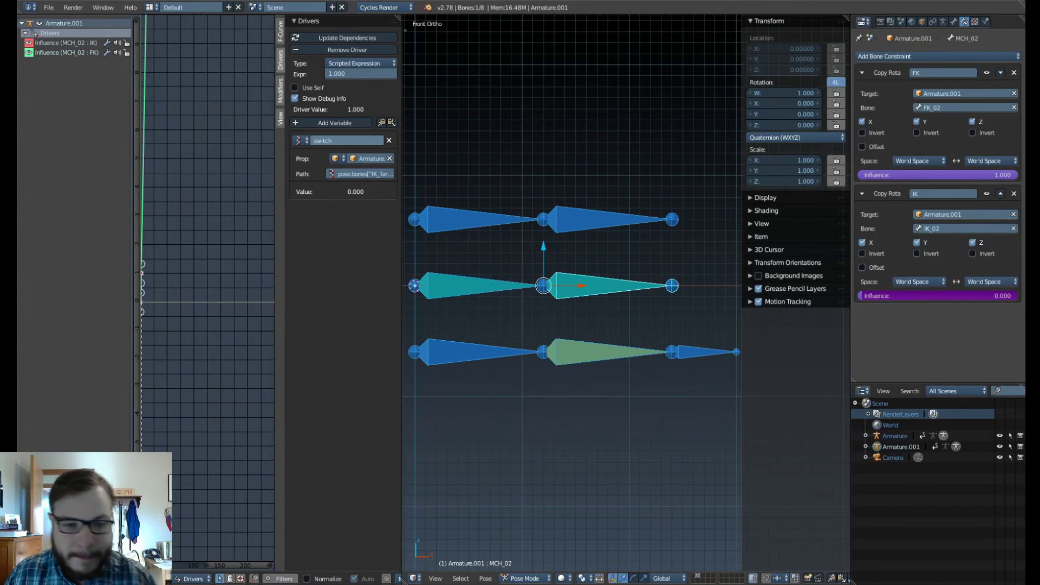
Set the scripted expression of MCH_02's FK influence driver to switch.
left_click(361, 74)
type("switch")
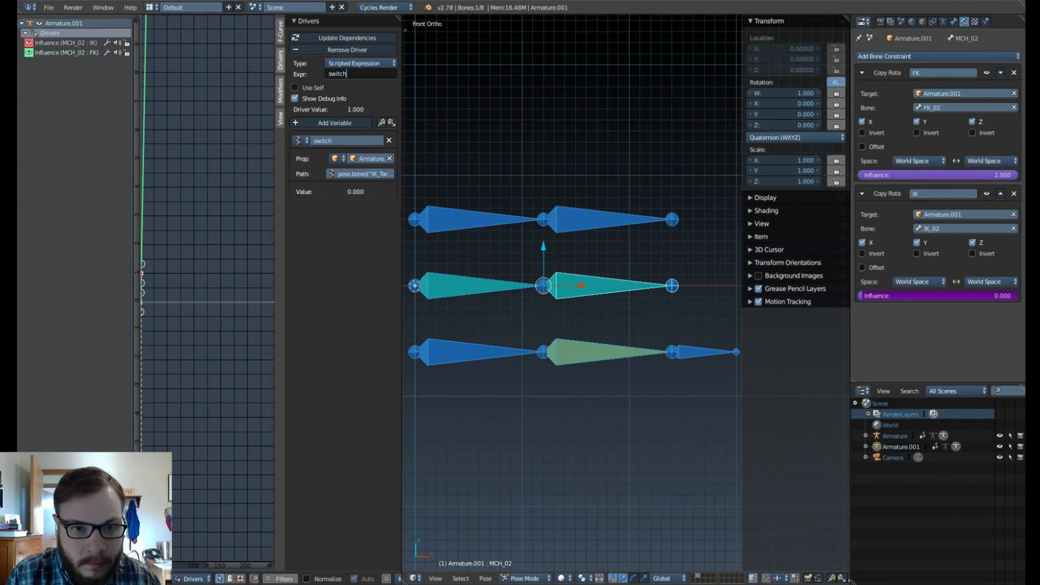
key("Return")
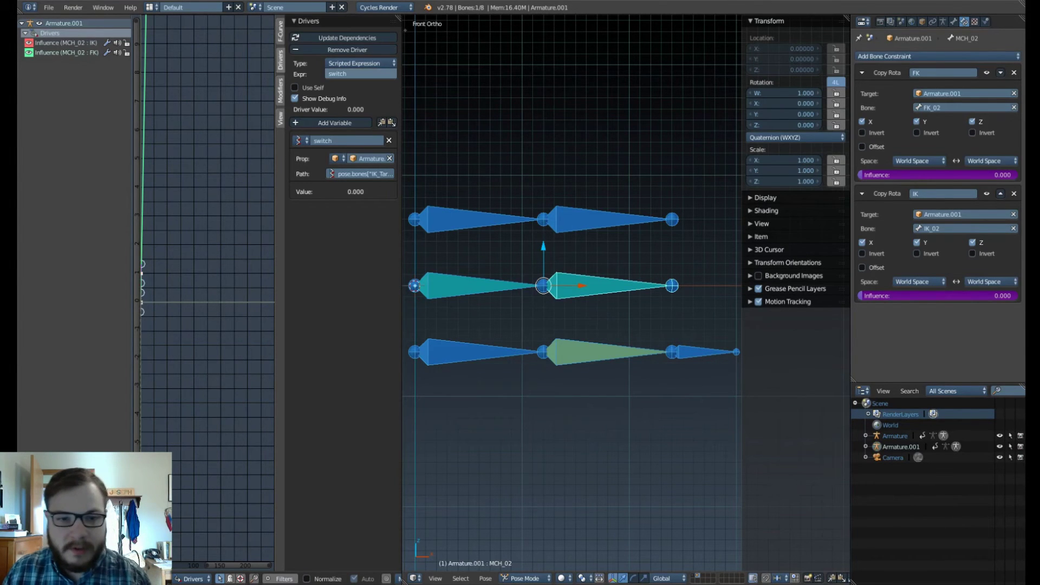
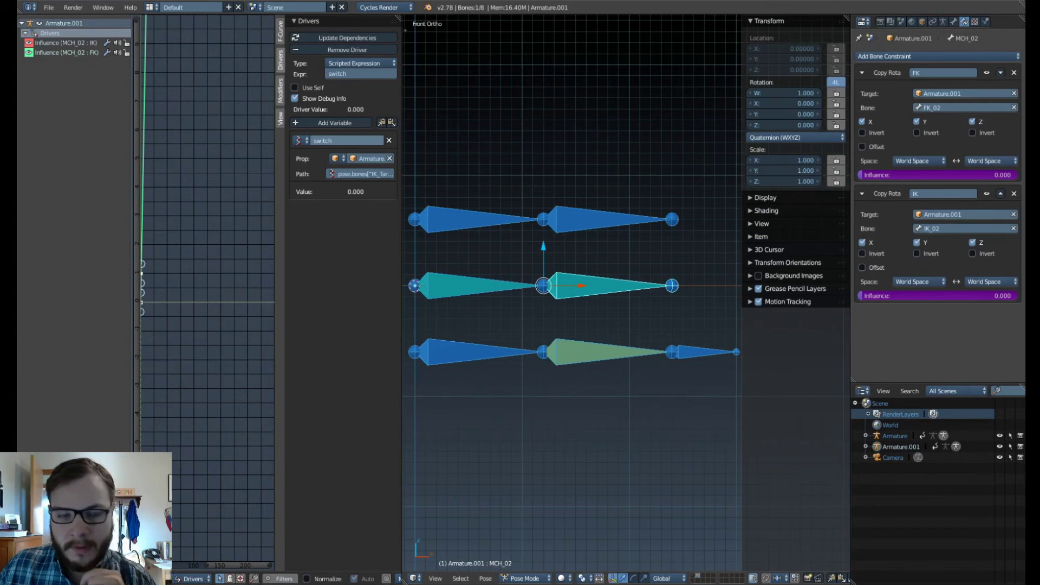
Invert MCH_02's FK influence driver by changing its expression to -switch-(-1).
mouse_move(617, 578)
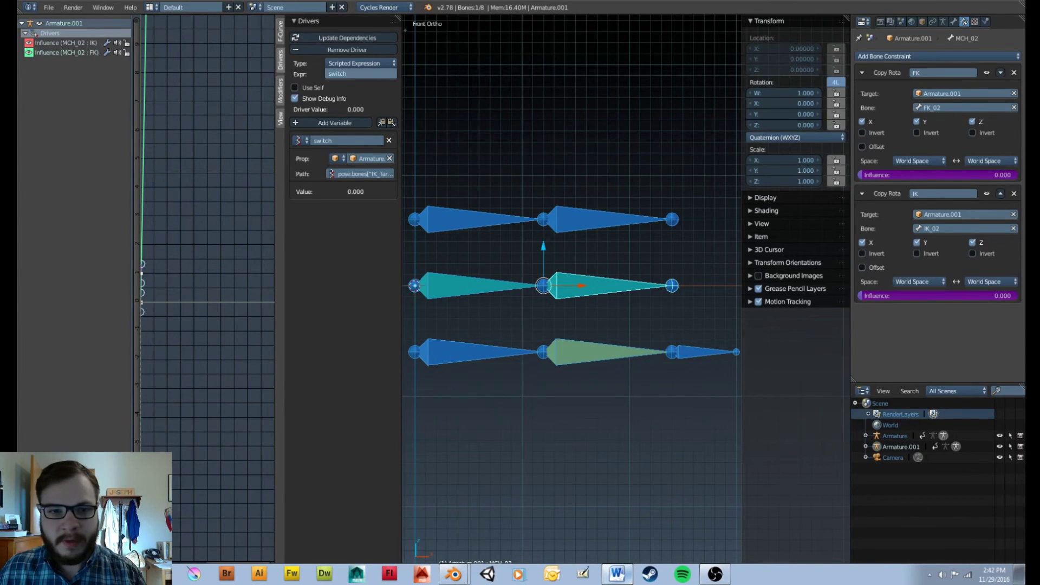
left_click(333, 74)
left_click(332, 74)
key("Left")
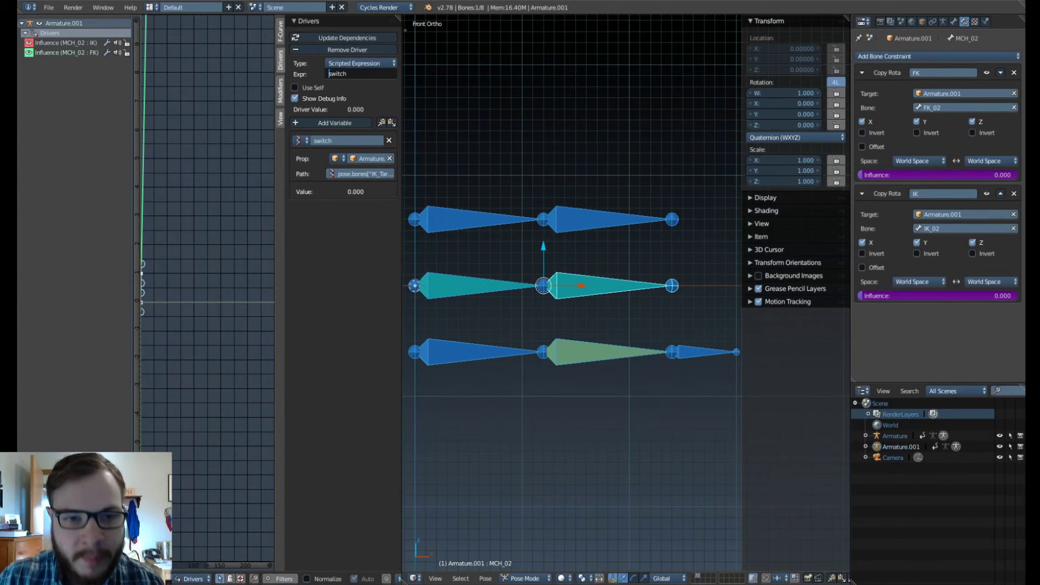
type("-")
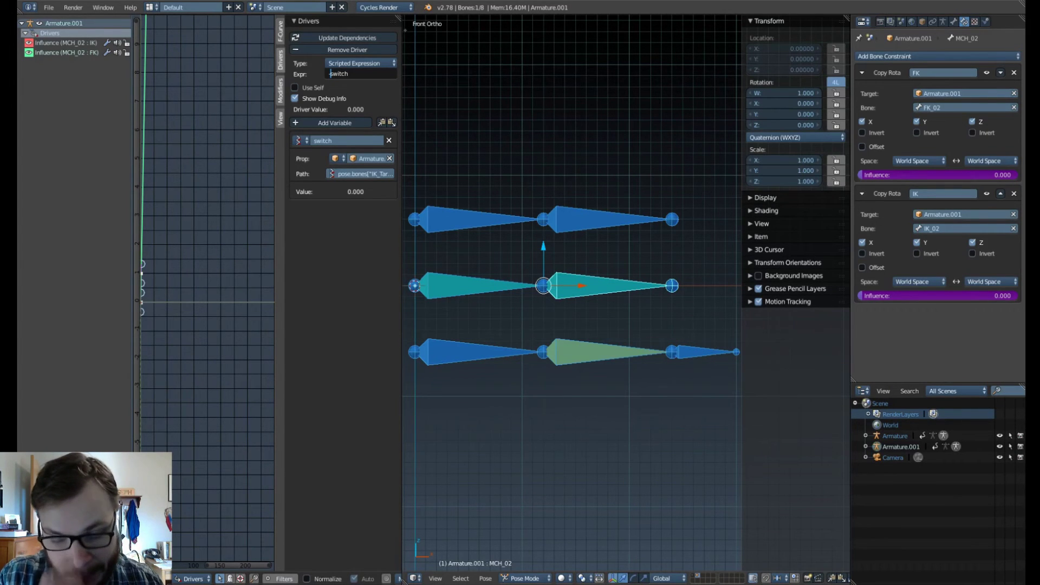
key("Right")
key("Right")
key("Right")
key("Right")
type("-")
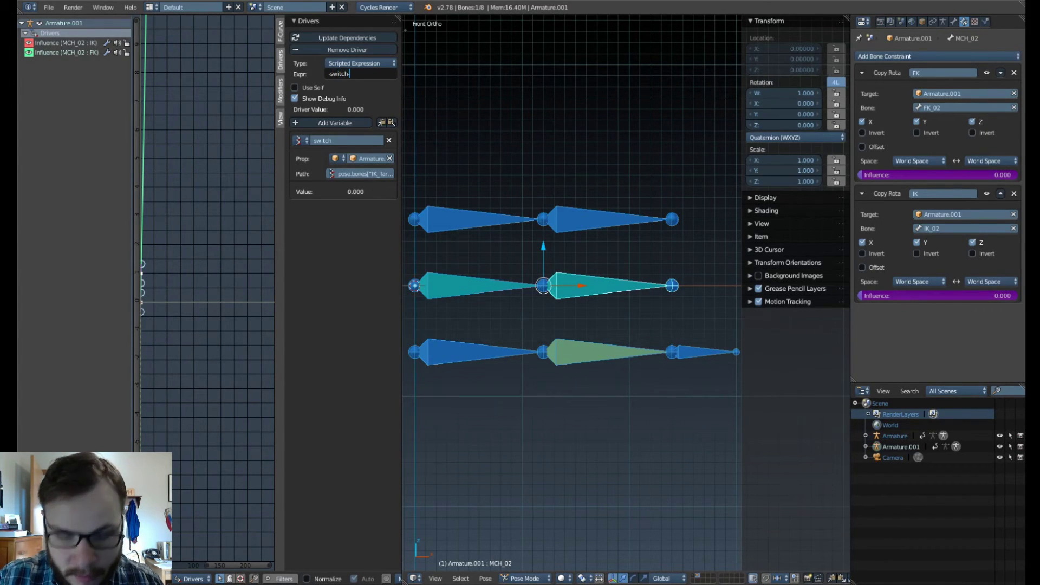
type("(-")
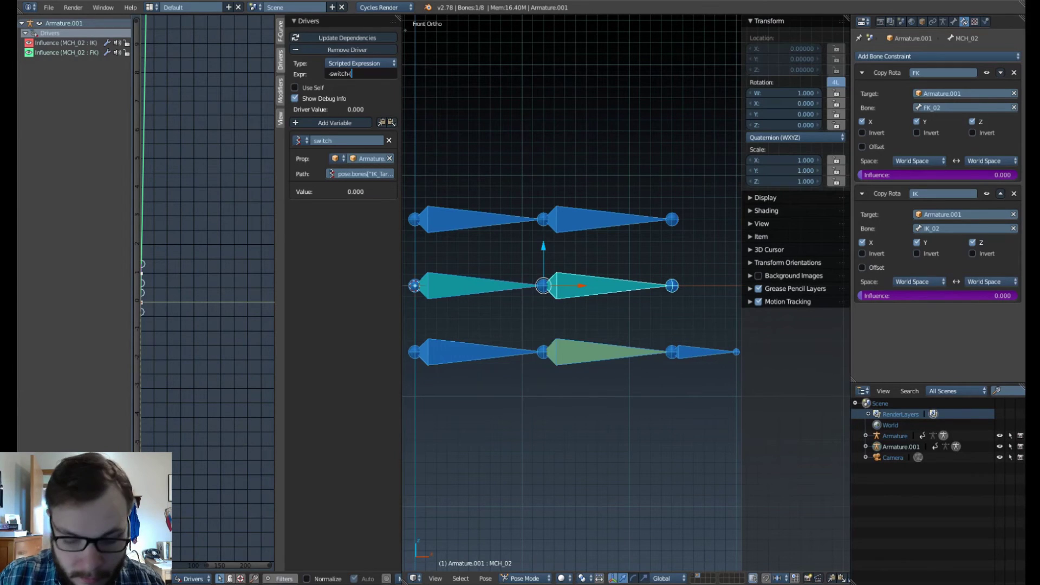
type("1")
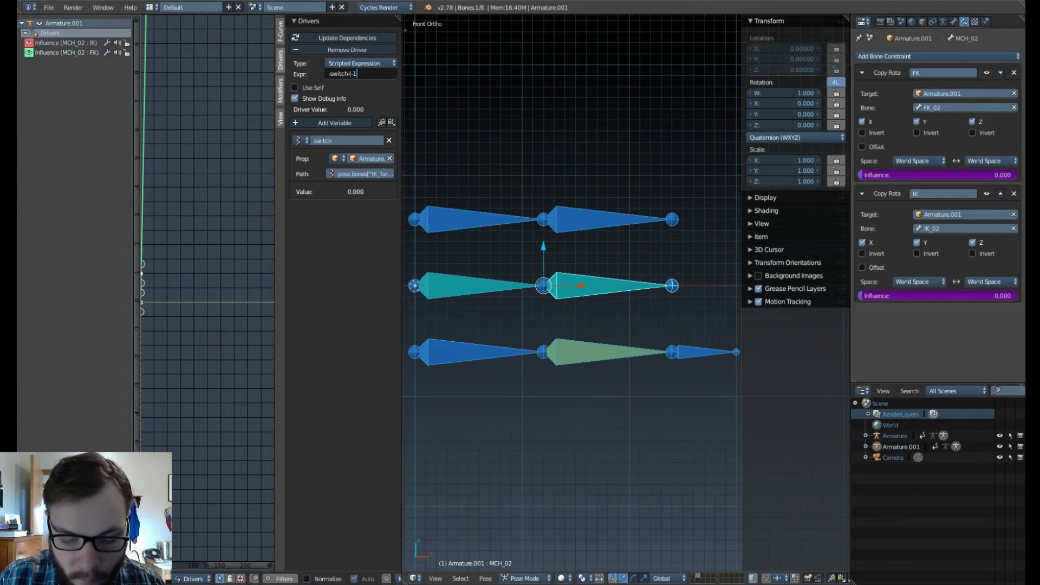
type(")")
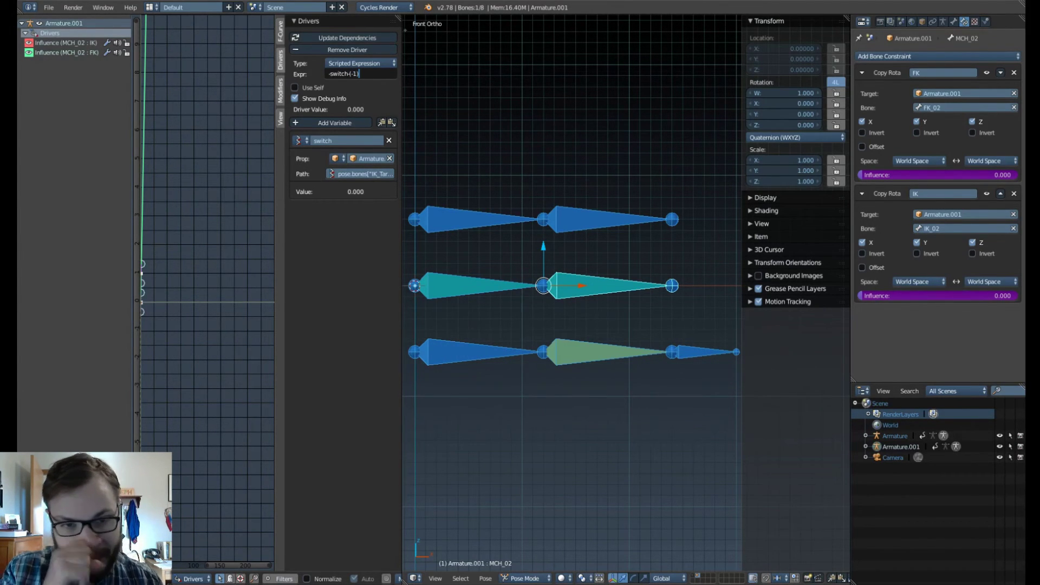
key("Return")
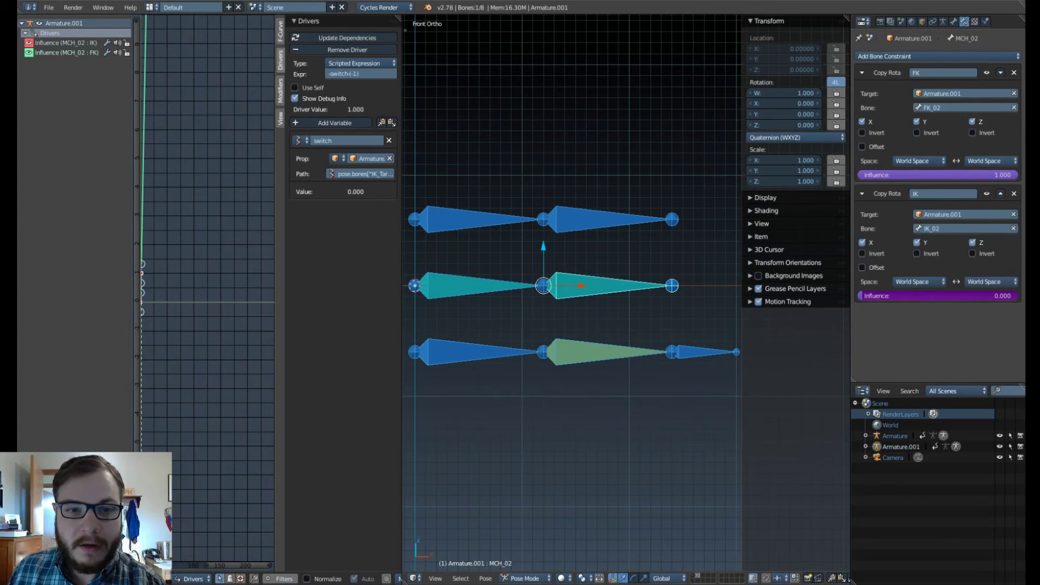
Try moving IK_Target_01 to test how the MCH chain follows it, and cancel the move.
right_click(702, 352)
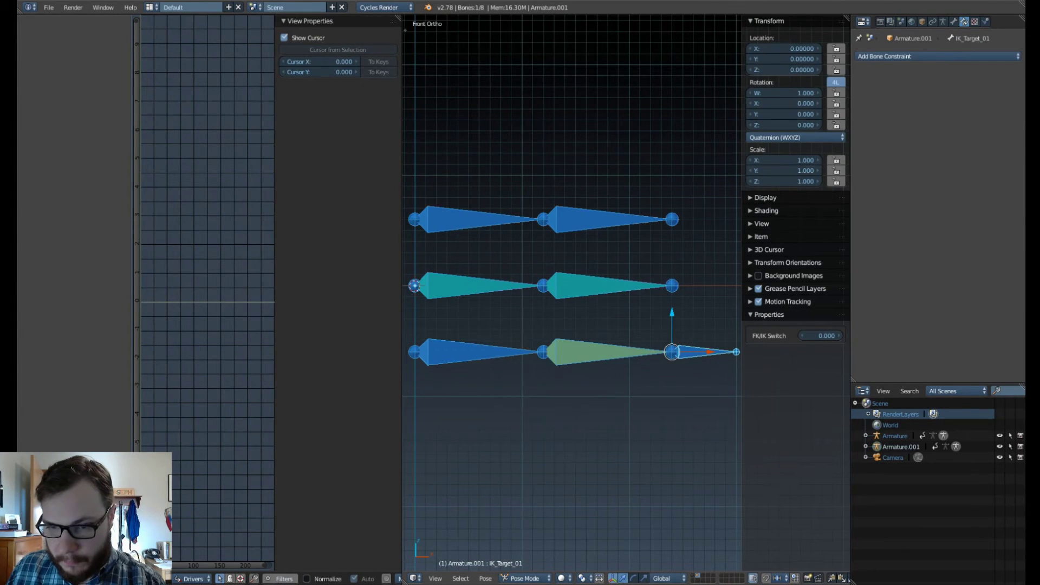
key("g")
key("Escape")
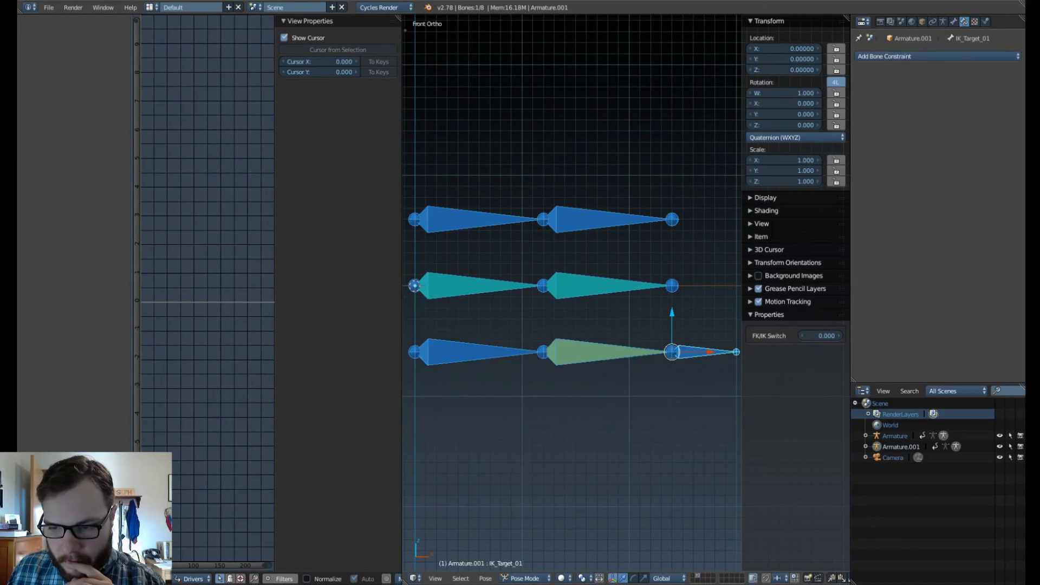
key("g")
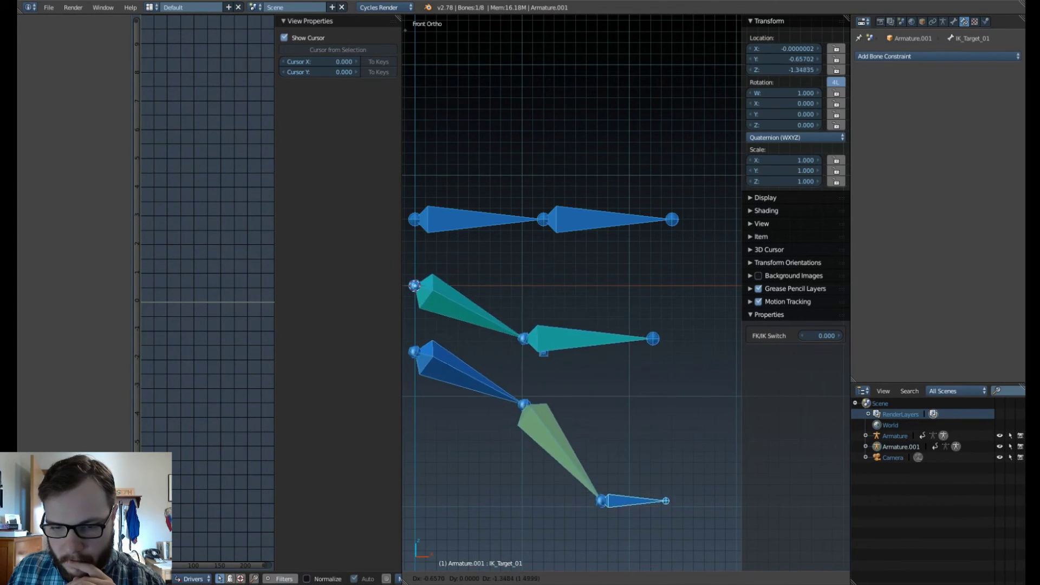
key("Escape")
Set the scripted expression of MCH_01's IK influence driver to switch.
right_click(475, 286)
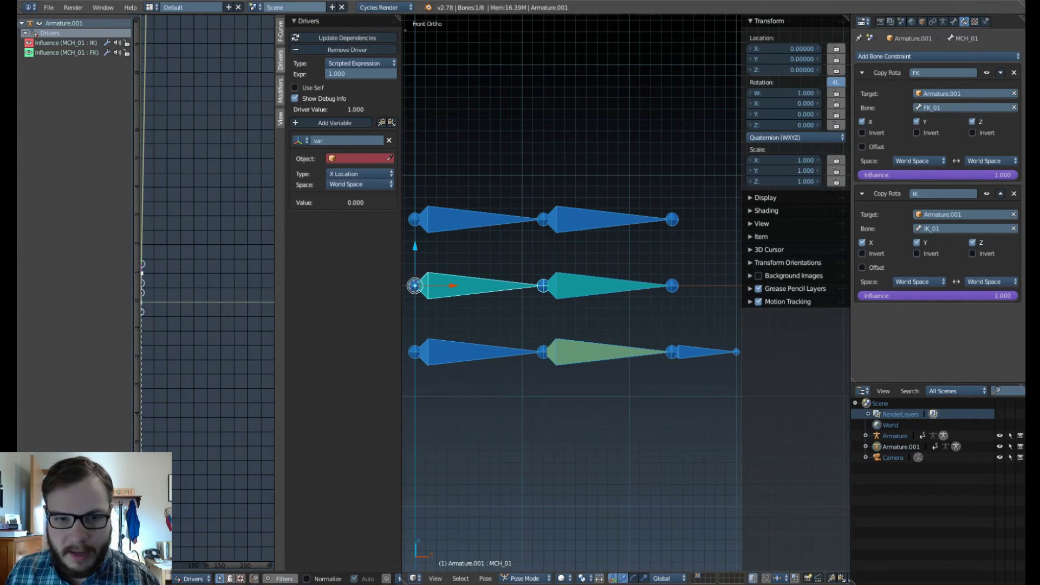
left_click(360, 74)
type("switcfh")
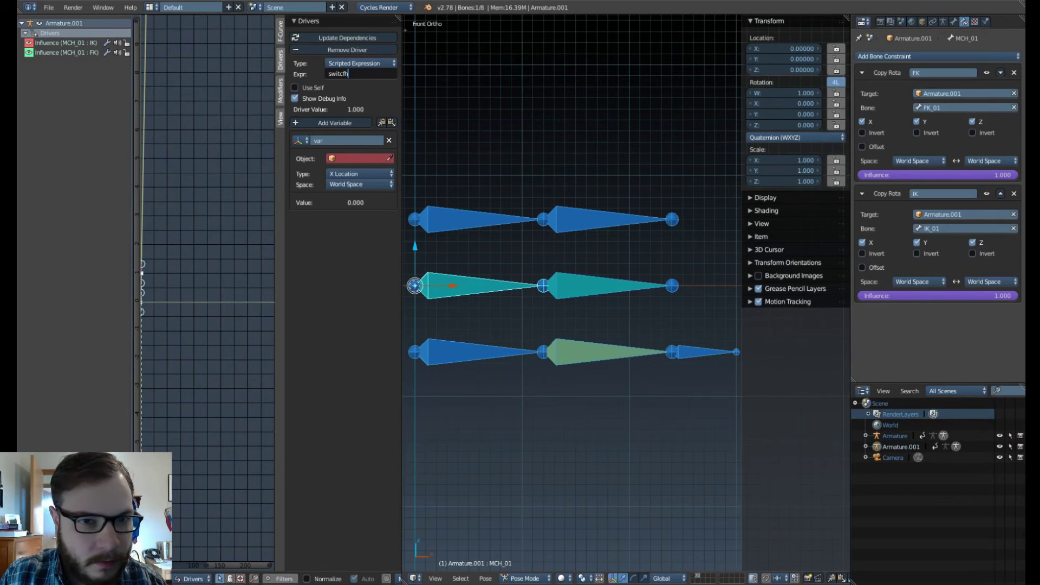
key("BackSpace")
key("BackSpace")
key("BackSpace")
key("BackSpace")
key("BackSpace")
key("BackSpace")
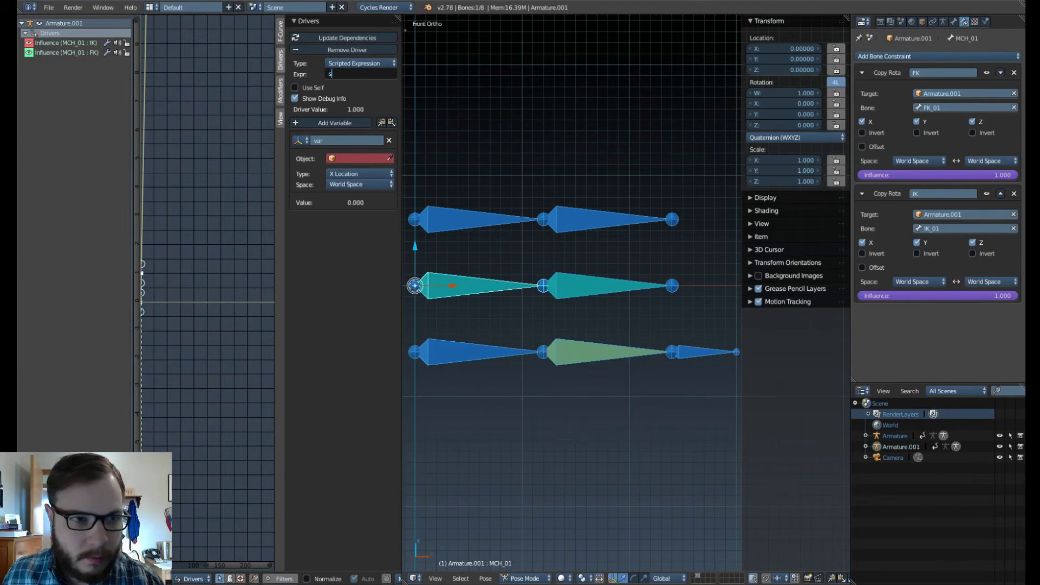
key("Return")
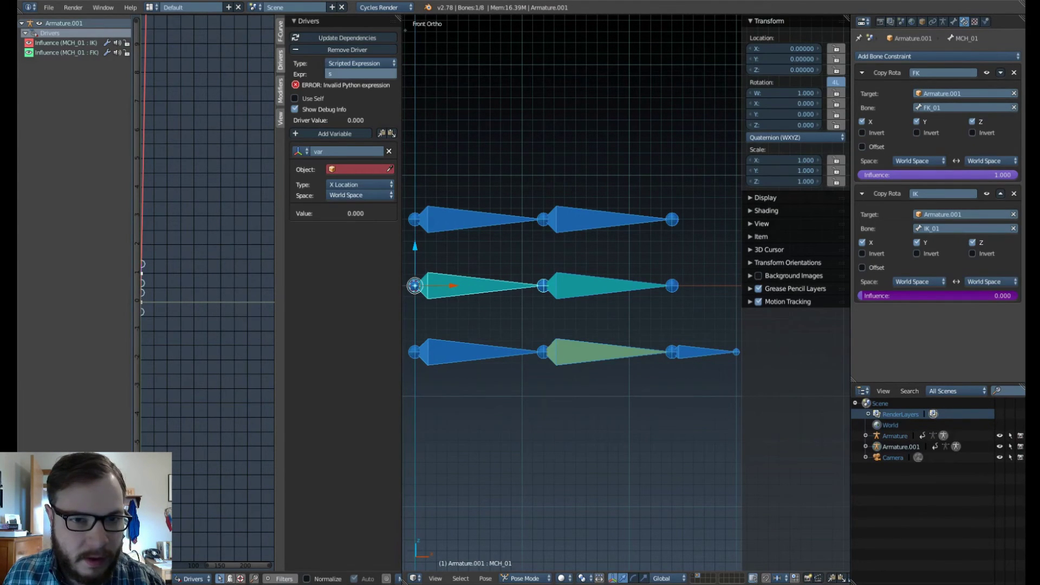
left_click(360, 74)
type("witch")
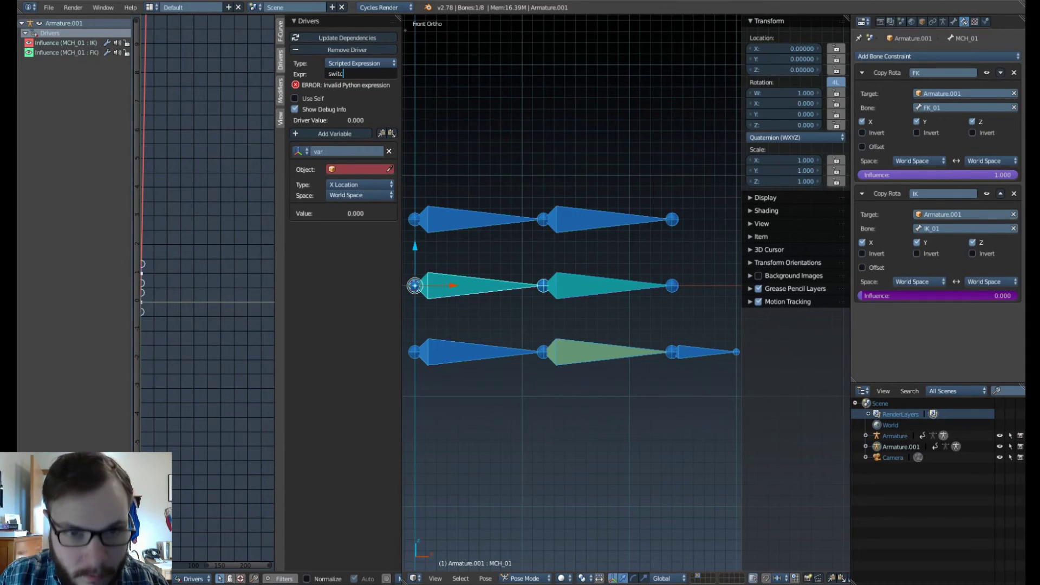
key("Return")
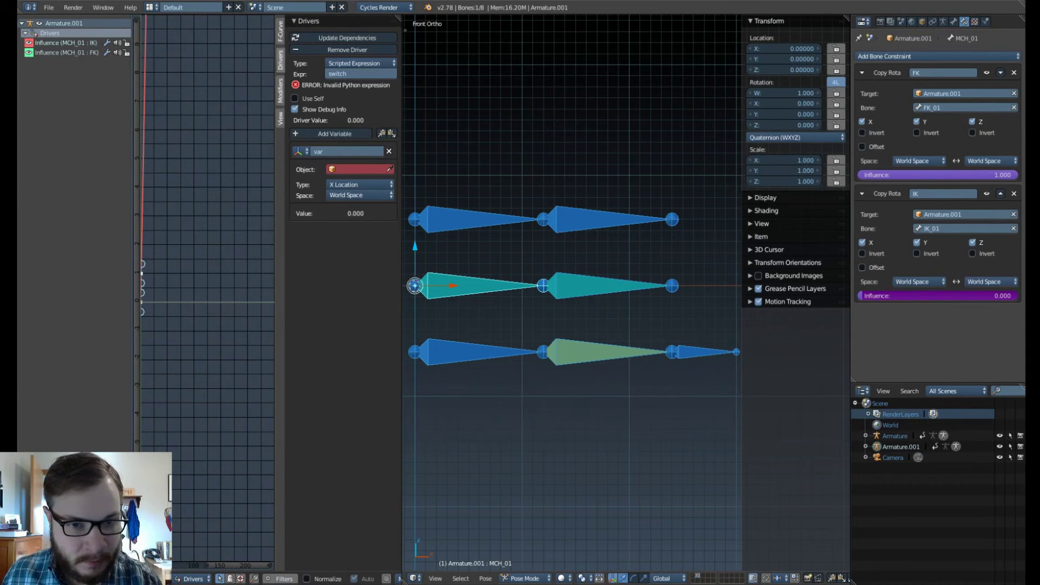
Rename the variable of MCH_01's IK influence driver to switch.
left_click(347, 151)
type("switch")
key("Return")
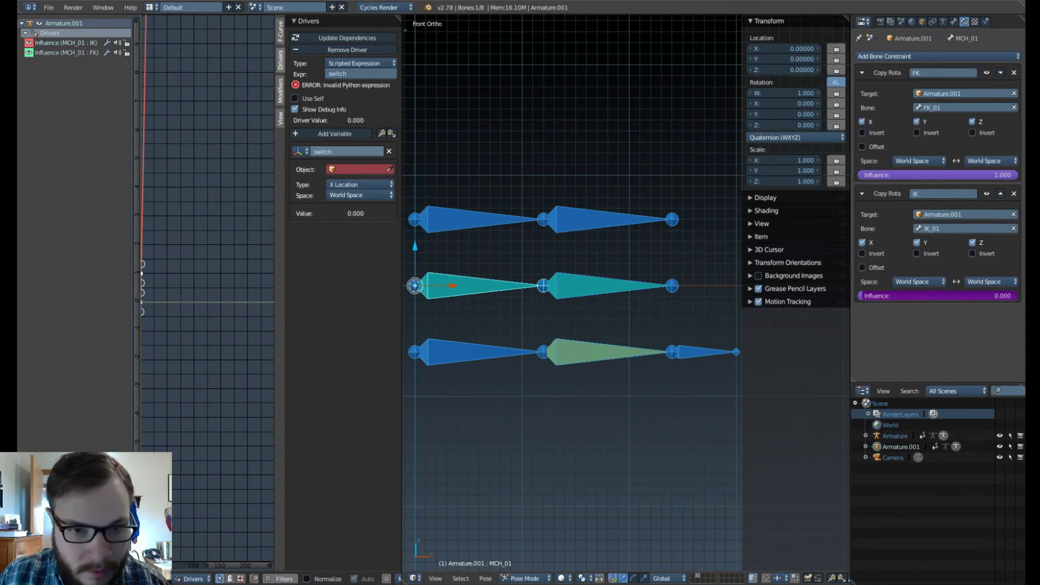
Make the variable of MCH_01's IK influence driver a Single Property targeting Armature.001, with the copied FK/IK Switch data path.
left_click(301, 152)
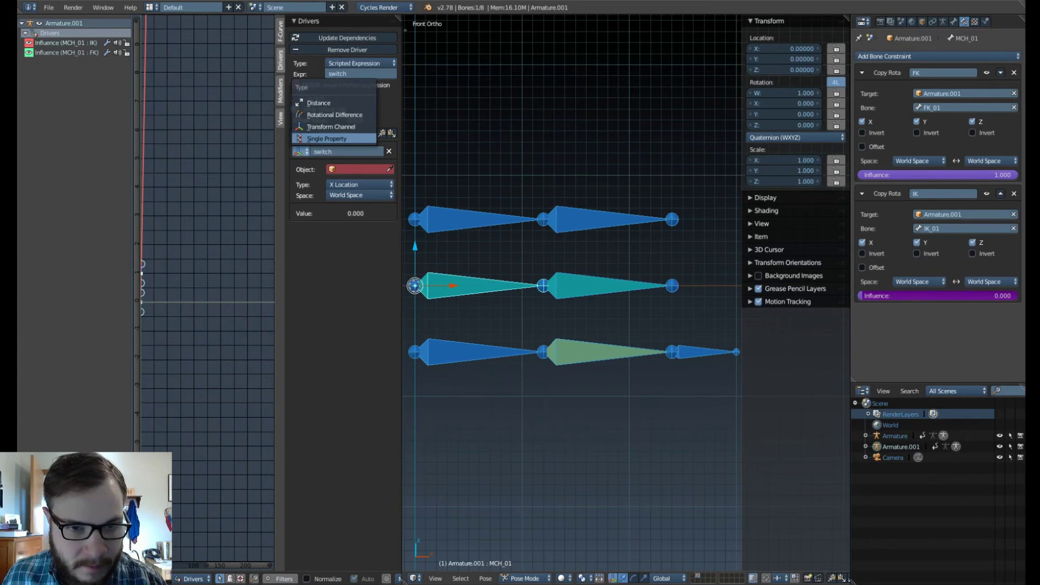
left_click(325, 139)
left_click(371, 170)
left_click(373, 196)
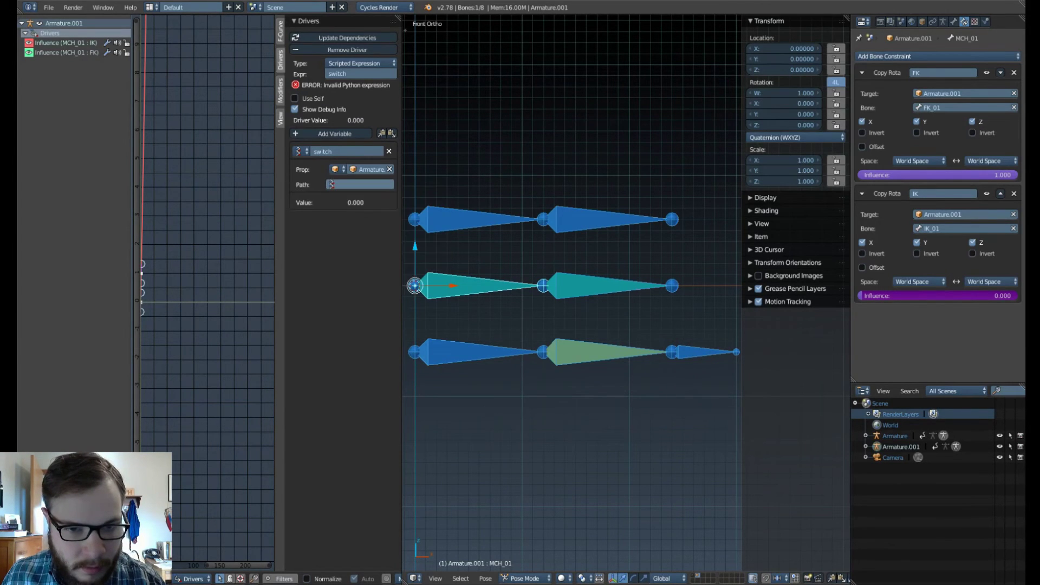
key("ctrl+v")
left_click(361, 185)
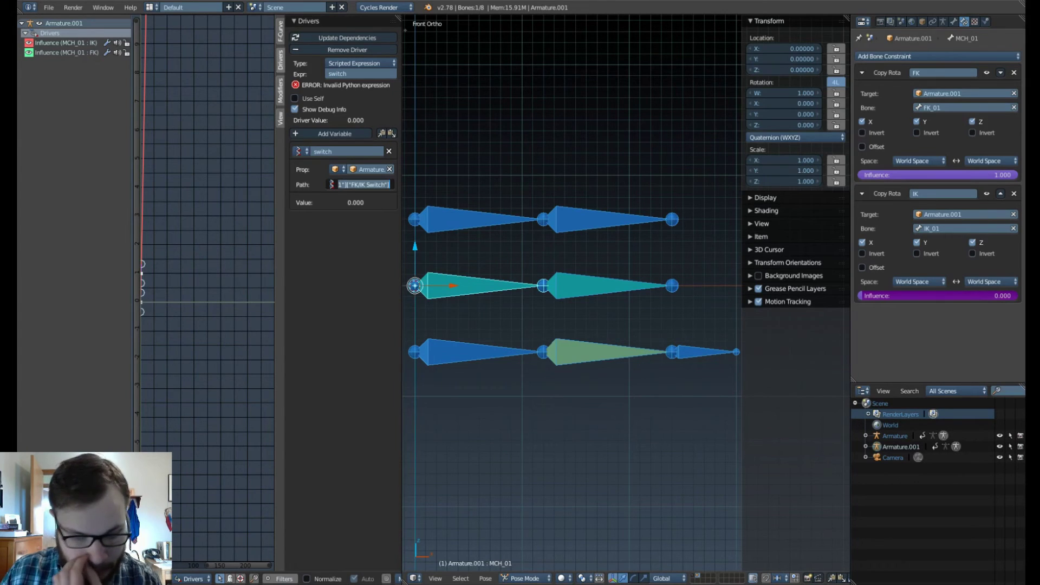
left_click(366, 184)
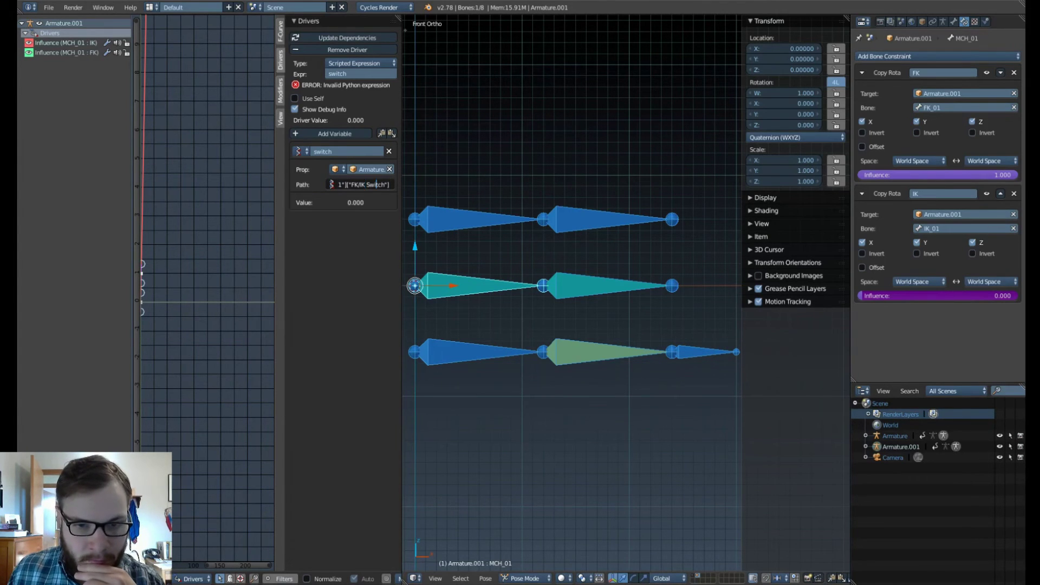
key("Return")
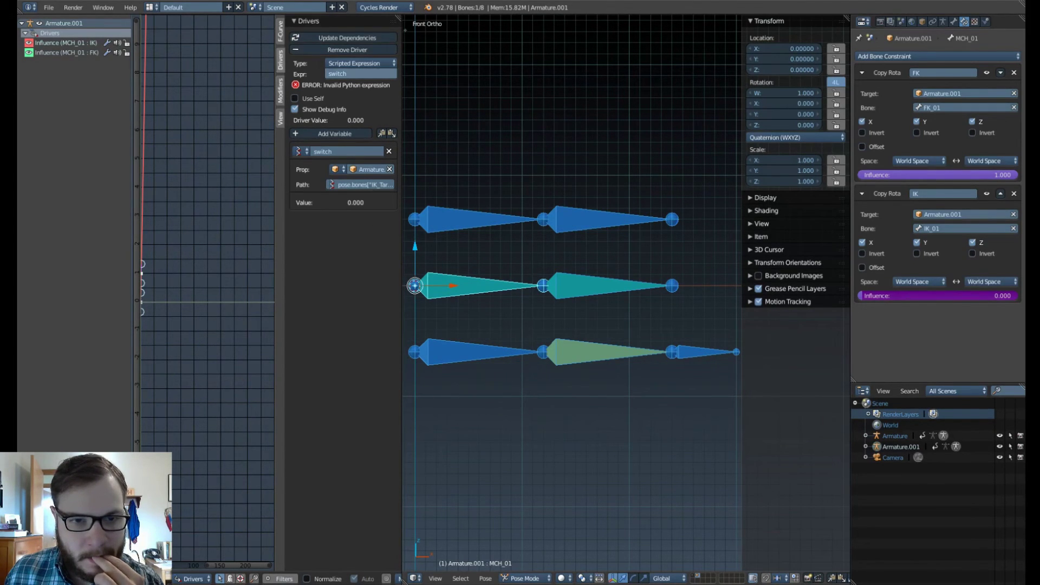
Re-enter the expression switch in MCH_01's IK influence driver so that it is evaluated again.
left_click(360, 74)
left_click(351, 74)
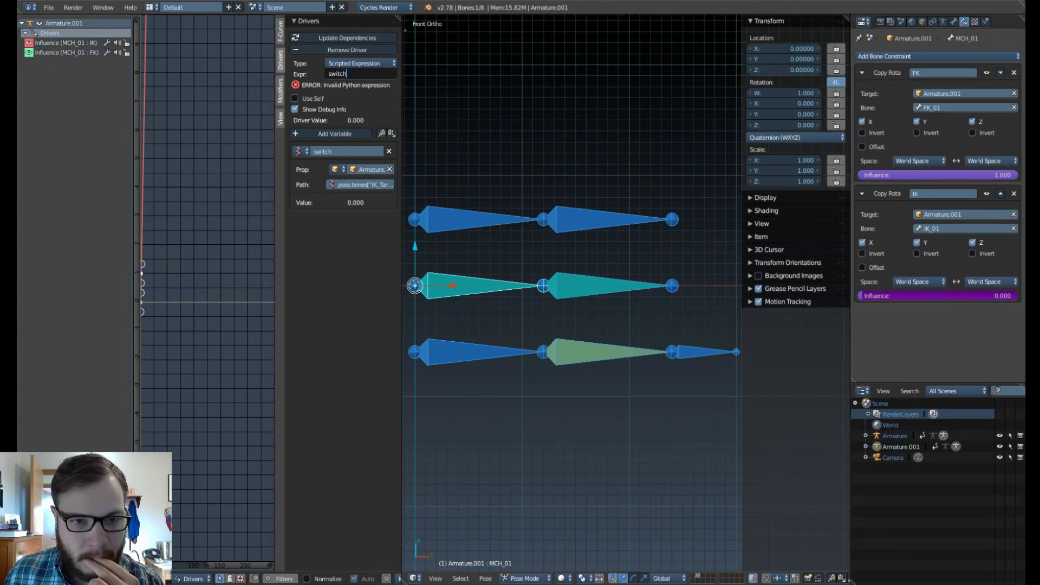
key("Return")
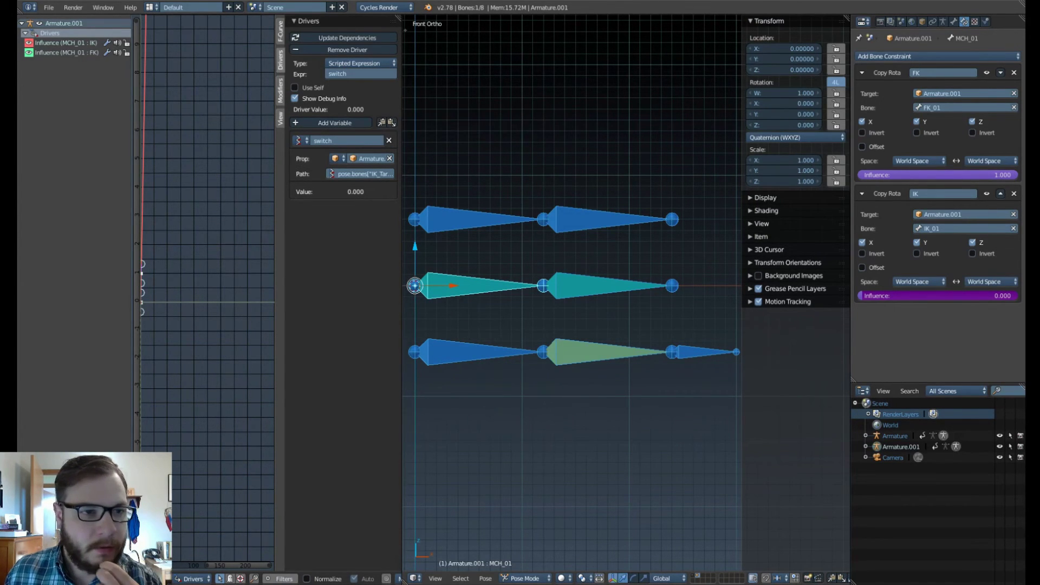
Make the variable of MCH_01's FK influence driver a Single Property targeting Armature.001, with the copied FK/IK Switch data path.
left_click(66, 53)
left_click(302, 141)
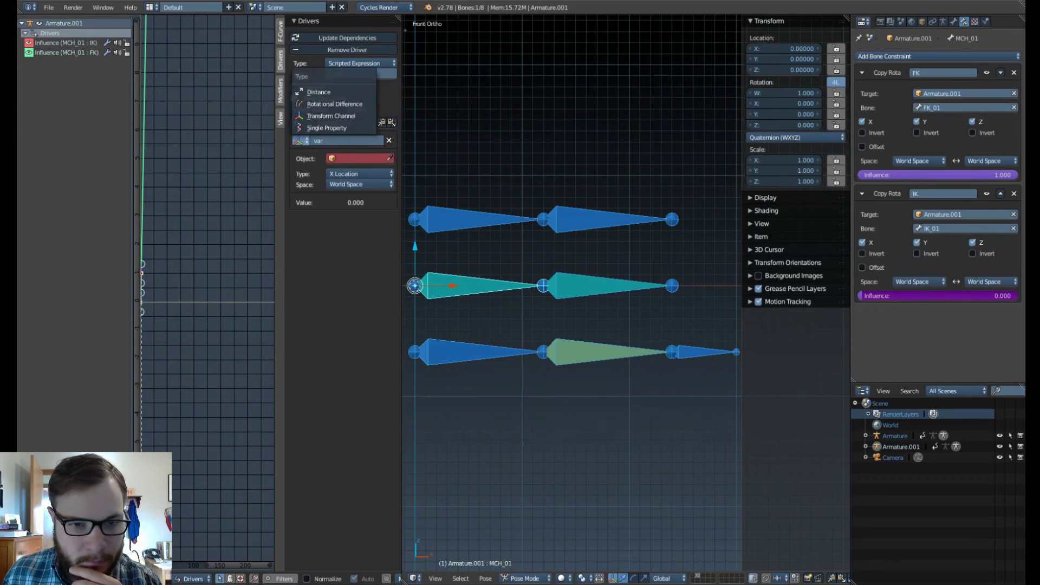
left_click(326, 128)
left_click(374, 159)
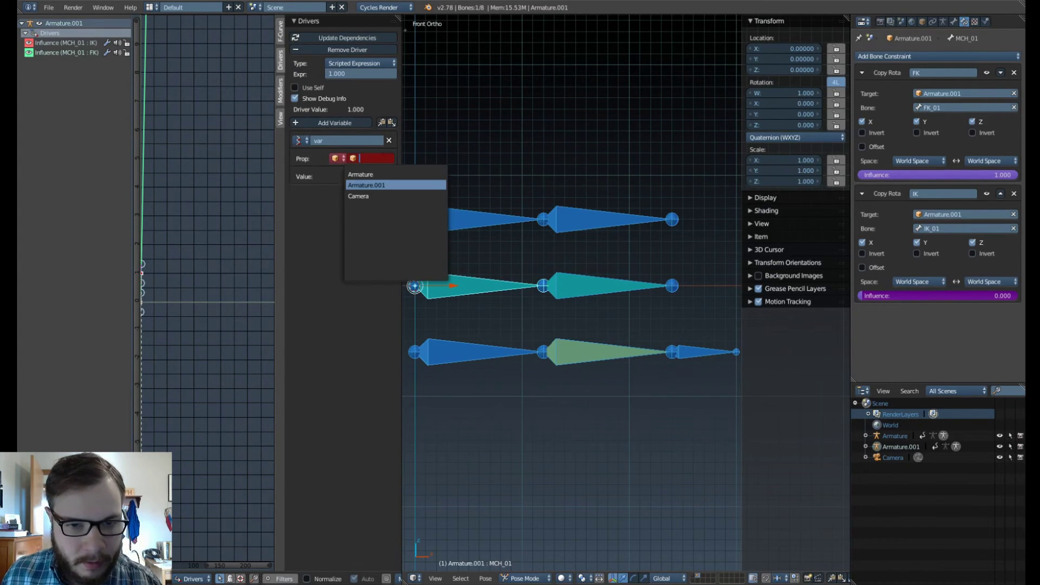
left_click(366, 185)
key("ctrl+v")
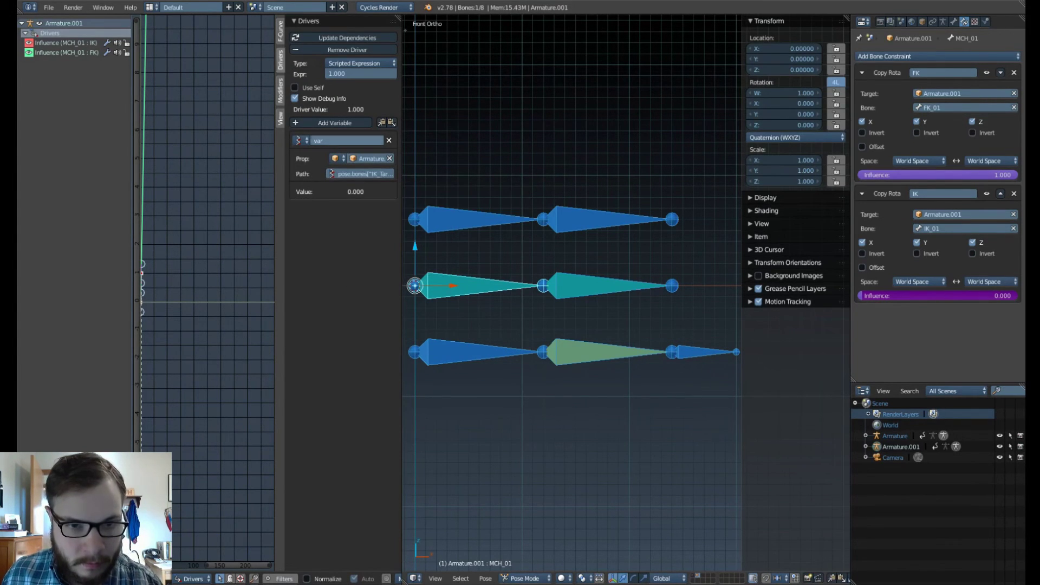
Rename the variable of MCH_01's FK influence driver to switch.
left_click(347, 141)
type("switch")
key("Return")
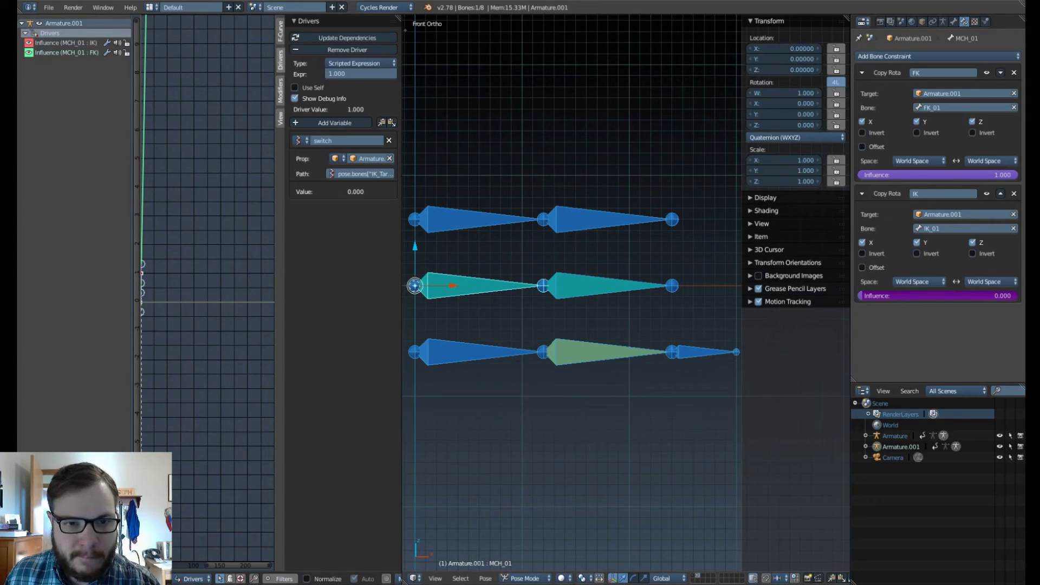
Set the inverted expression -switch-(-1) in MCH_01's FK influence driver.
left_click(361, 74)
key("BackSpace")
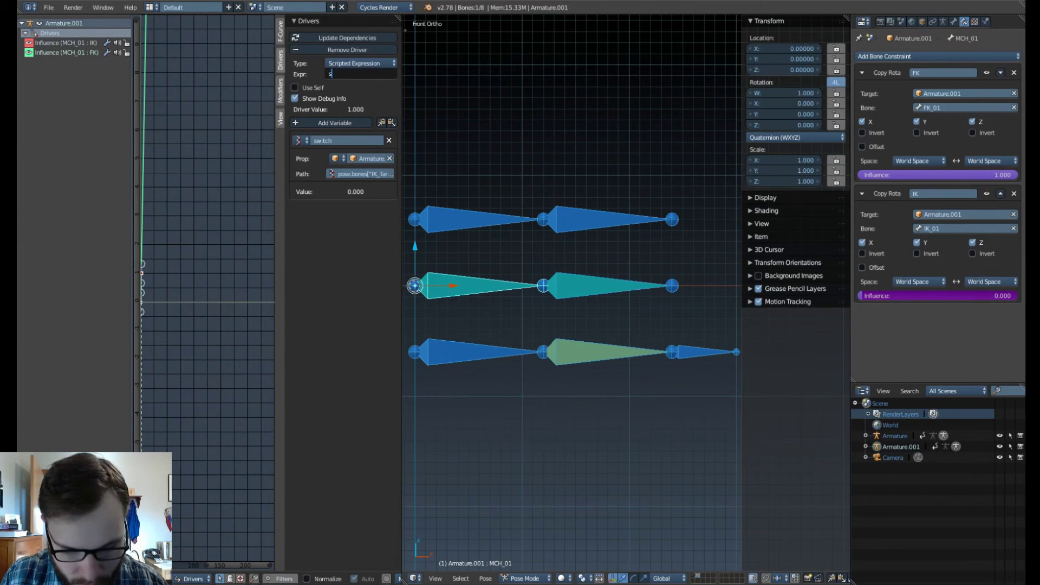
type("-switch")
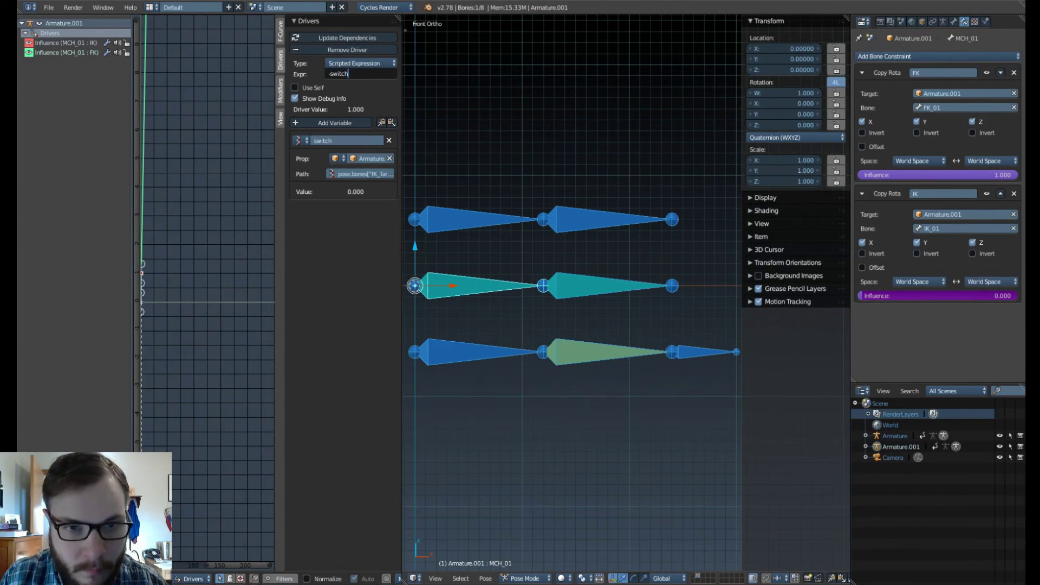
type("+")
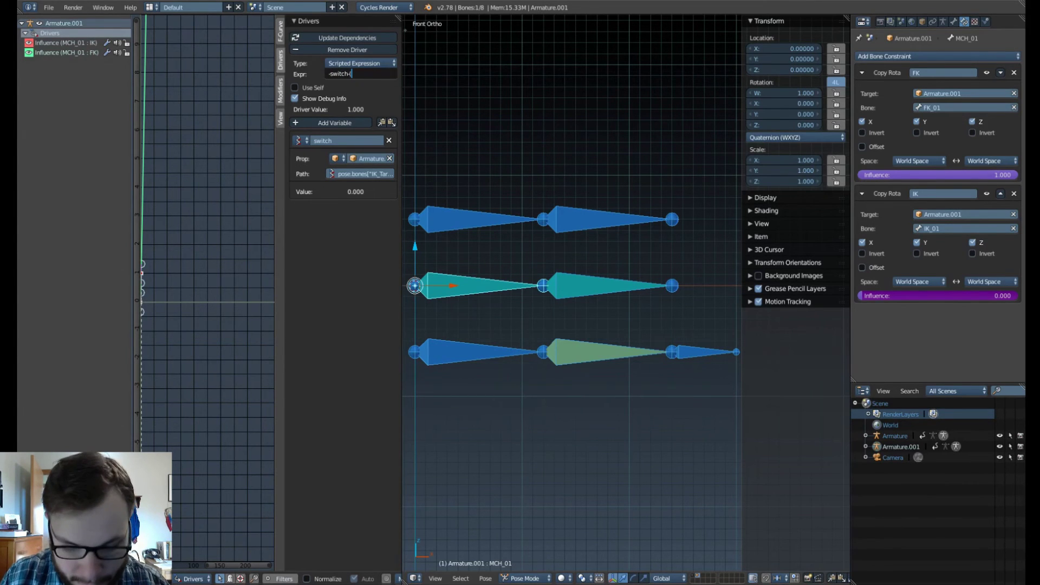
type("(-1)")
key("Return")
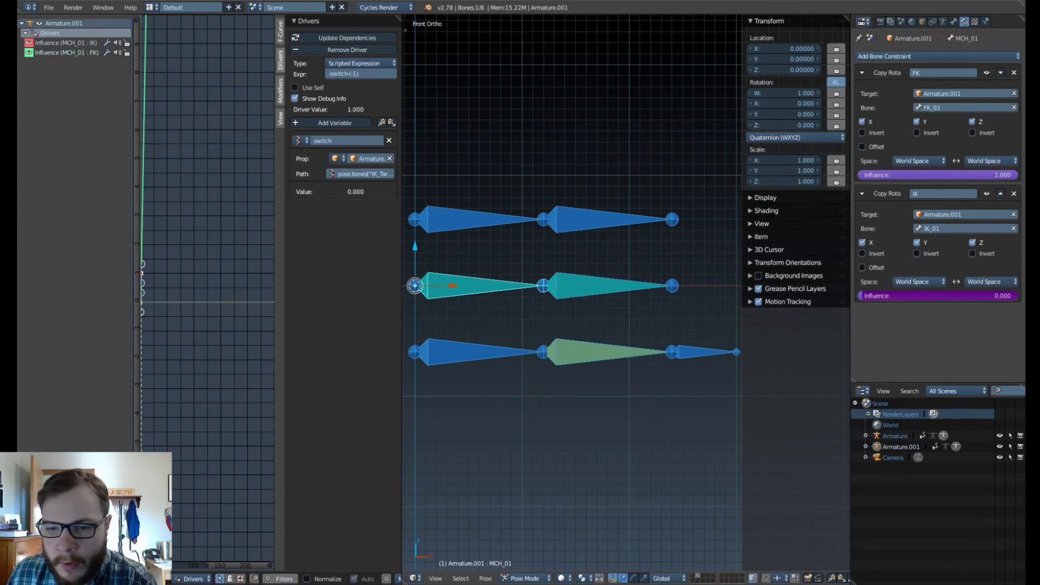
Move IK_Target_01 down about 0.70 and back toward the chain about 0.25 to pose the IK bones.
right_click(702, 352)
key("g")
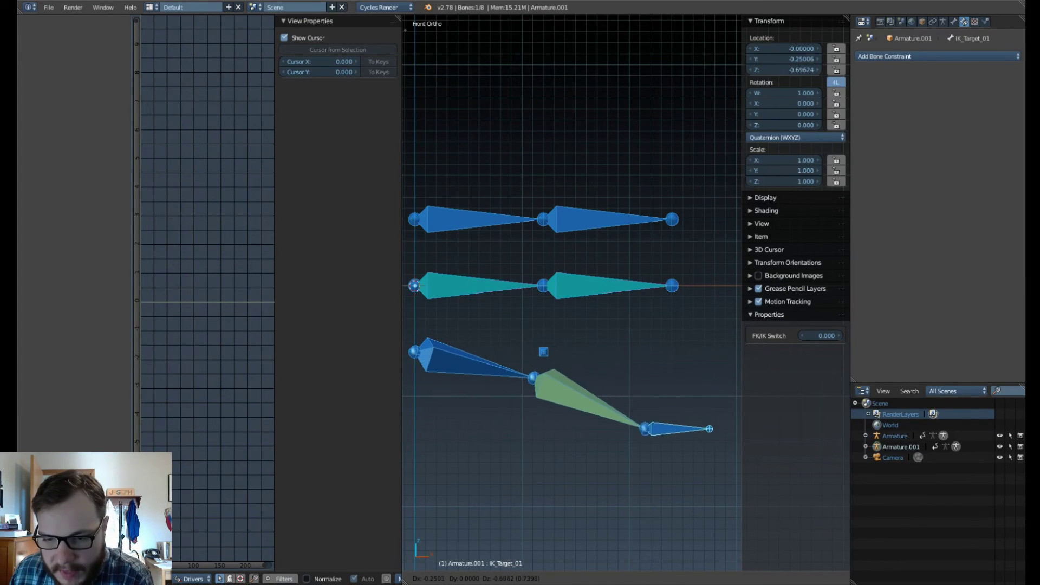
left_click(710, 429)
Rotate FK_02 and FK_01 upward to test FK control, and check the constraint influences on MCH_01 and MCH_02.
right_click(602, 221)
key("r")
left_click(618, 146)
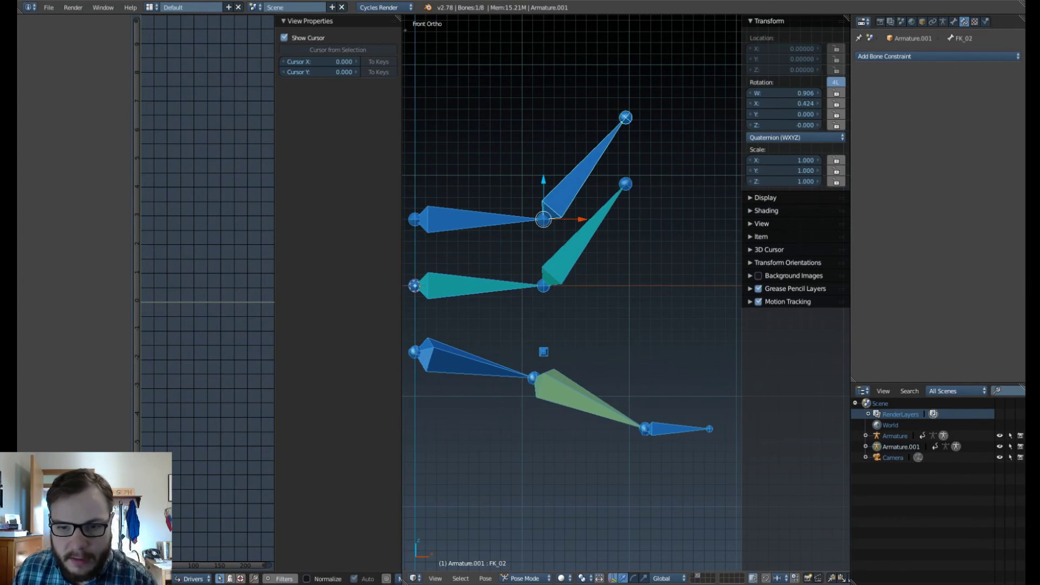
right_click(488, 229)
key("r")
left_click(667, 188)
right_click(477, 267)
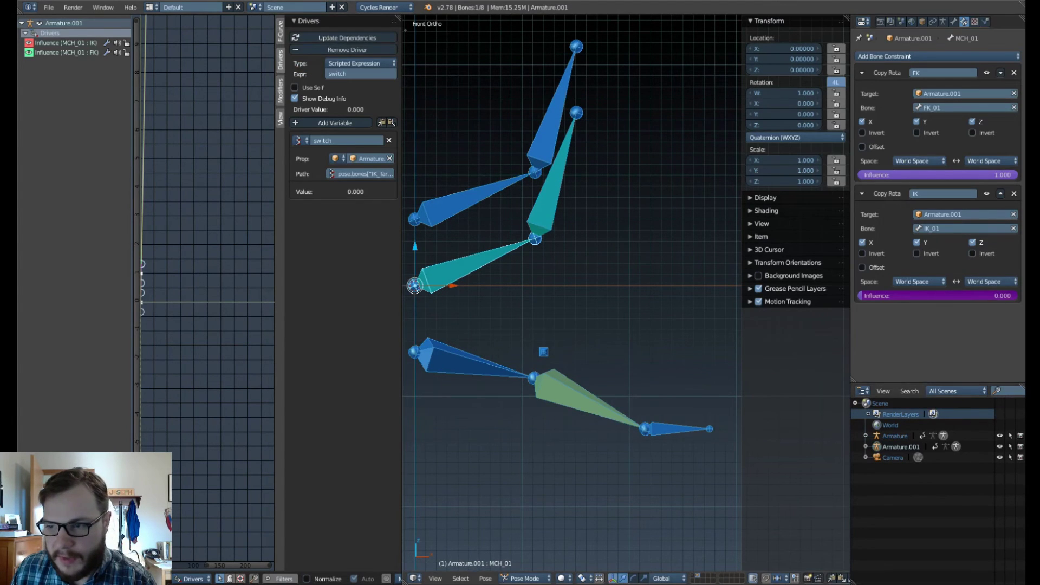
right_click(549, 200)
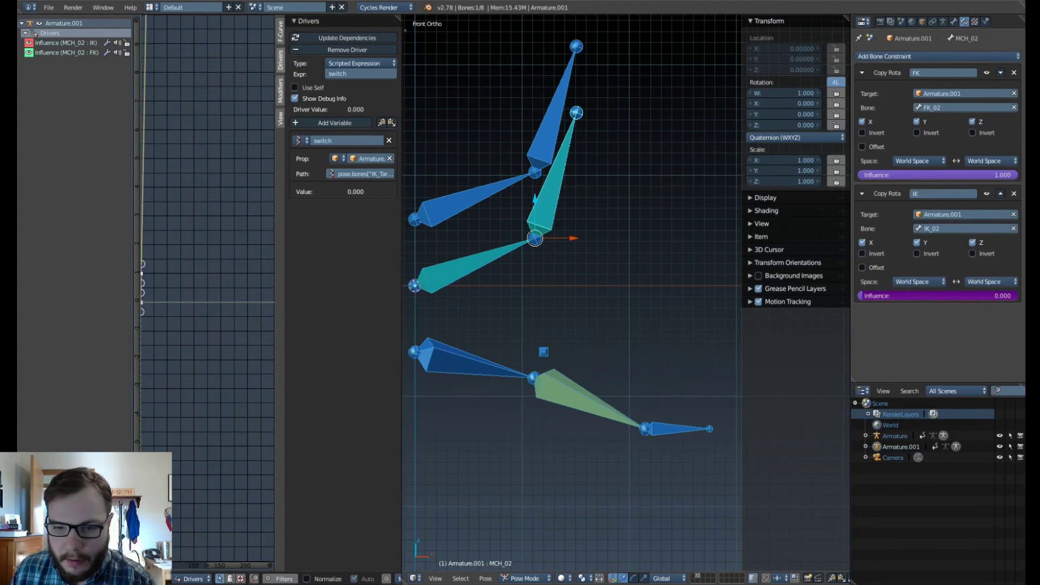
Set IK_Target_01's FK/IK Switch property to 1.000.
right_click(676, 429)
left_click_drag(819, 336, 877, 336)
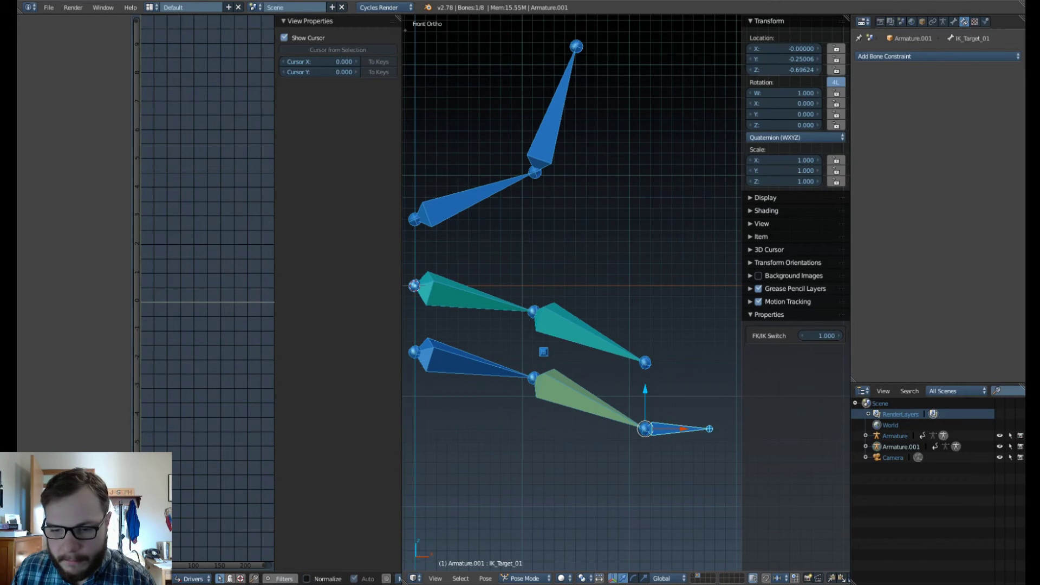
Move IK_Target_01 up about 1.73 to test IK control, and check the constraint influences on MCH_02 and MCH_01.
key("g")
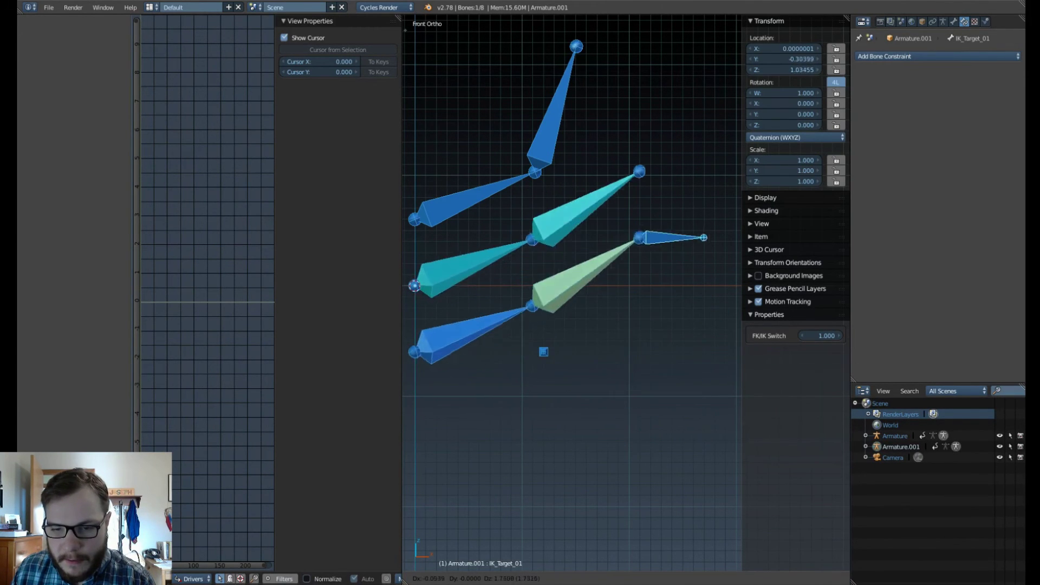
left_click(661, 238)
right_click(580, 211)
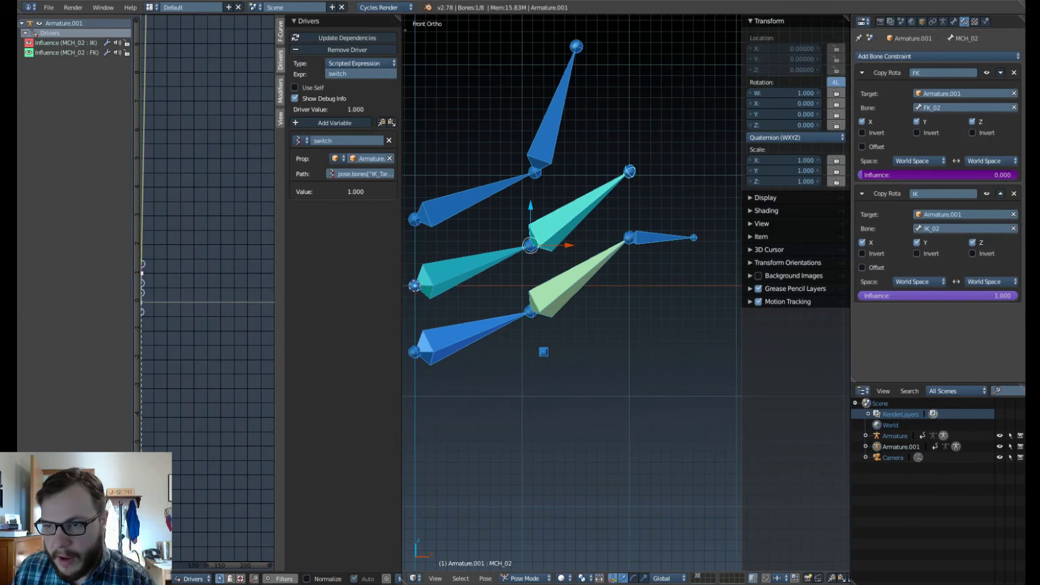
right_click(470, 271)
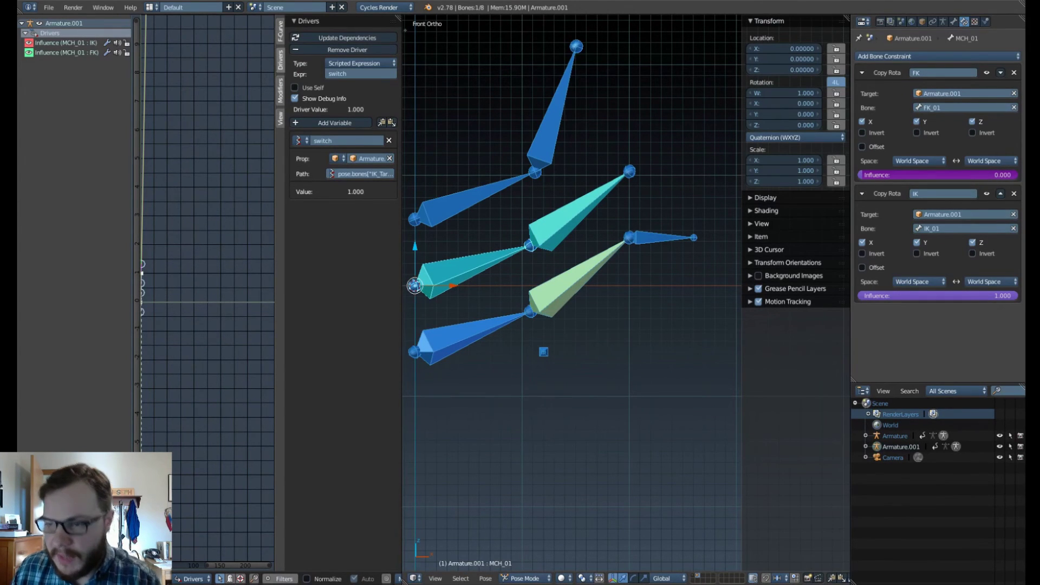
Clear the rotation and location of all the armature's bones, and select MCH_02.
key("a")
key("a")
key("alt+r")
key("alt+g")
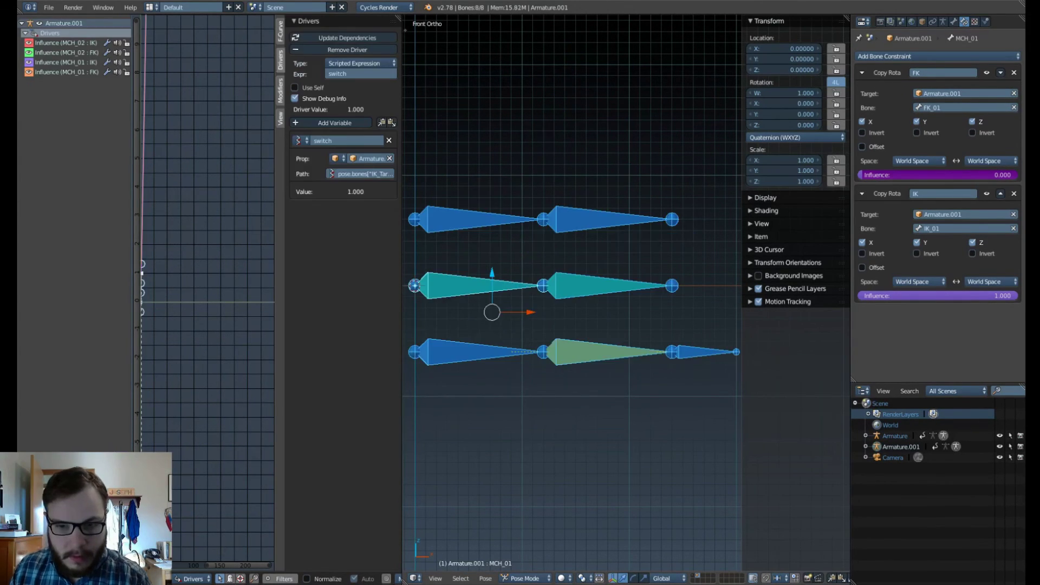
right_click(596, 285)
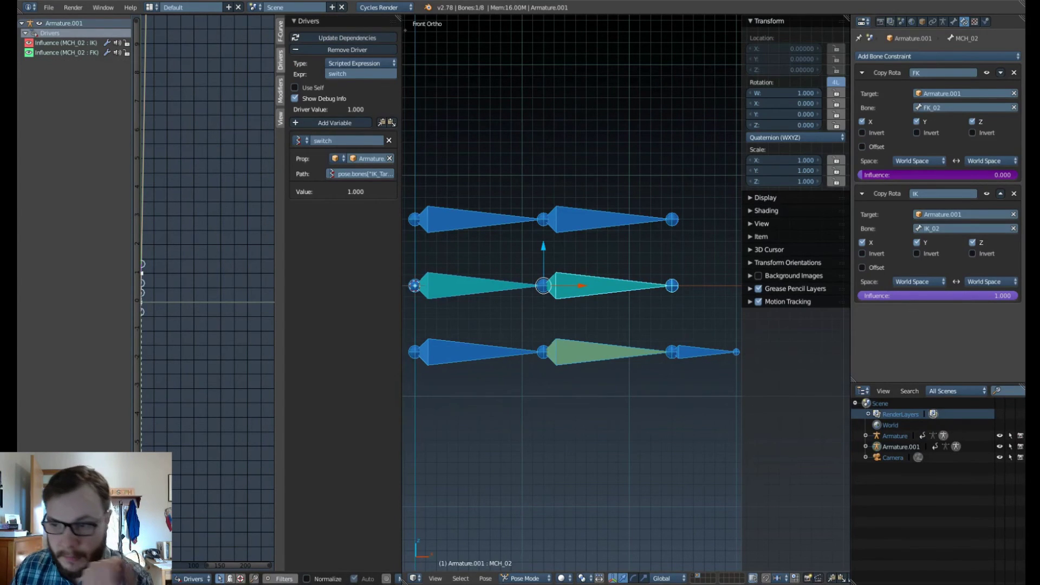
Set IK_Target_01's FK/IK Switch to 0.000, check the constraint influences on MCH_02, and select FK_02.
right_click(704, 353)
left_click_drag(824, 336, 822, 336)
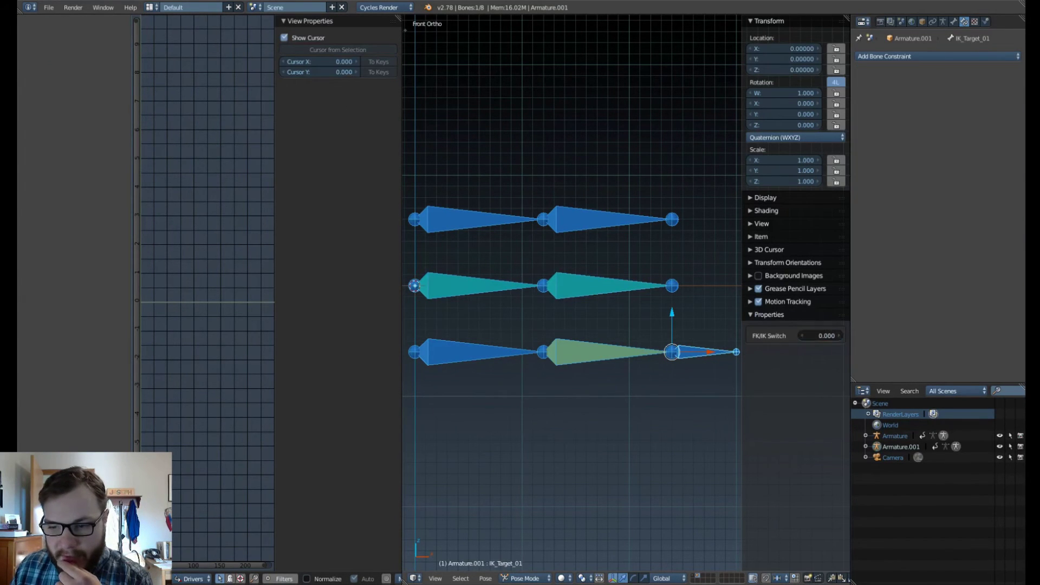
right_click(596, 286)
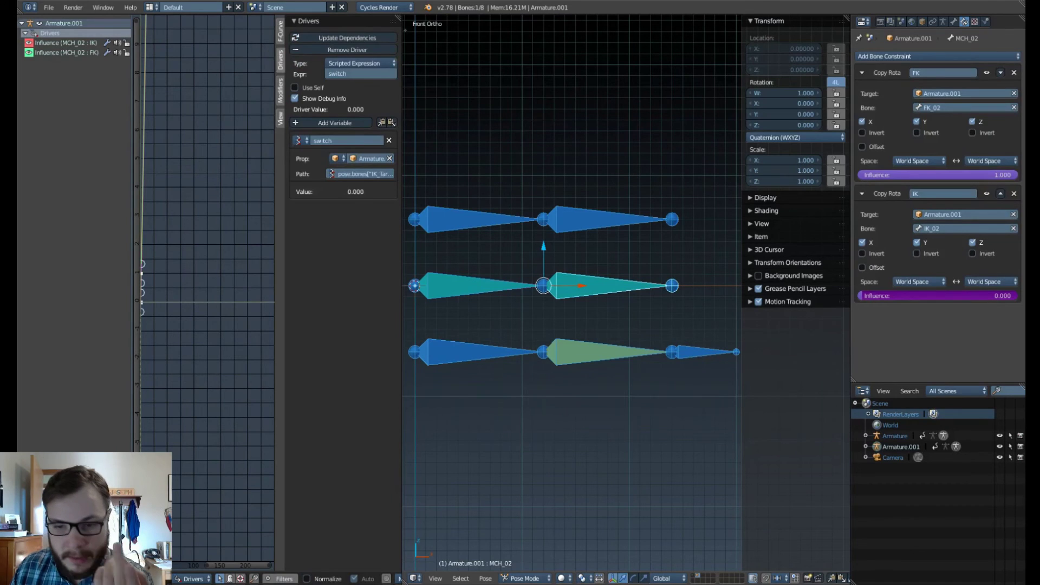
right_click(596, 220)
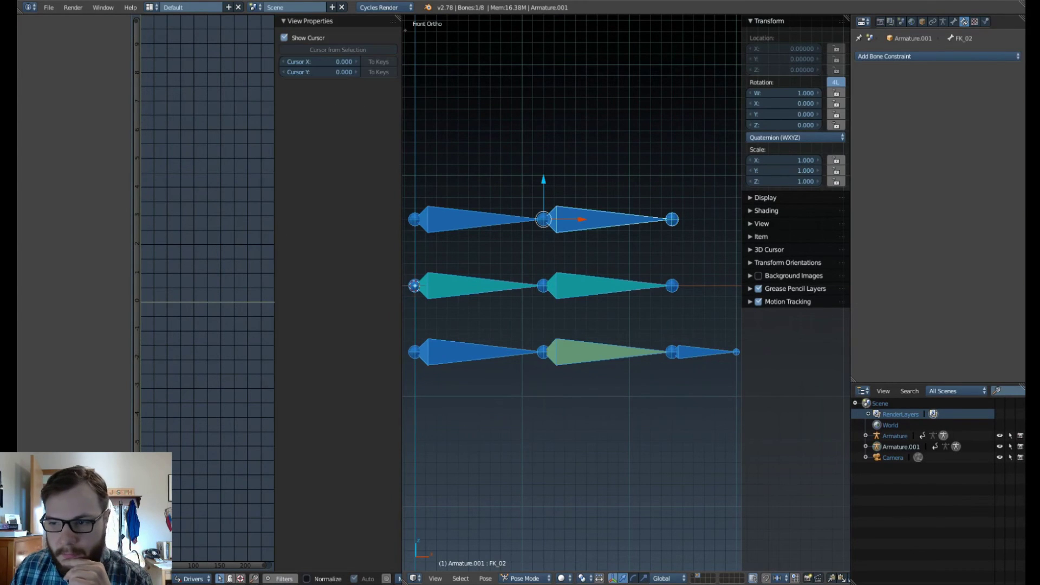
Set IK_Target_01's FK/IK Switch to 0.460 and check how MCH_02's FK and IK influences blend.
right_click(703, 352)
left_click_drag(822, 336, 866, 336)
right_click(596, 286)
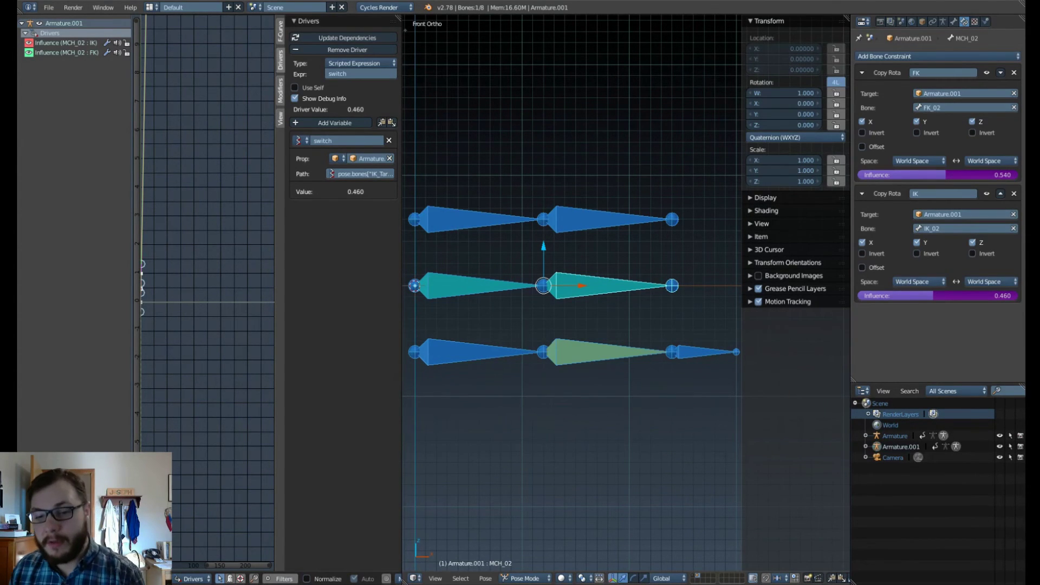
Return IK_Target_01's FK/IK Switch to 0.000 and inspect MCH_02's influences and its FK influence driver expression.
right_click(703, 353)
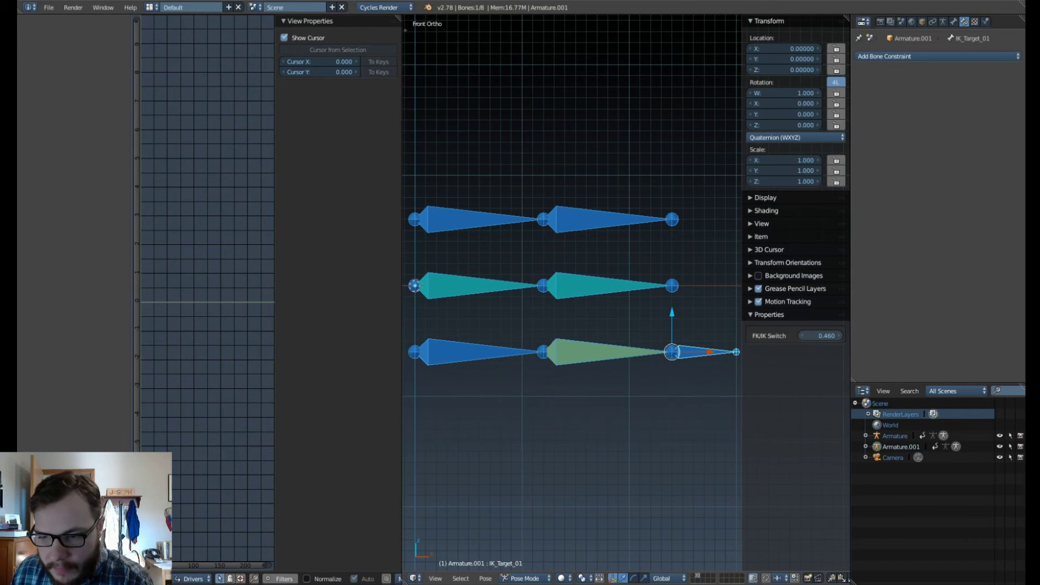
left_click_drag(820, 336, 778, 336)
right_click(601, 286)
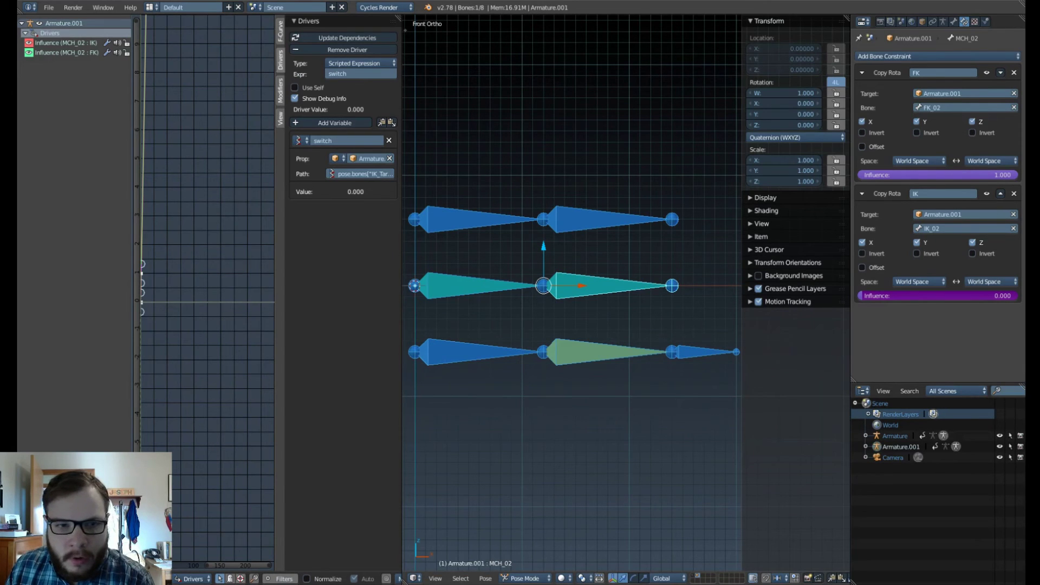
left_click(66, 53)
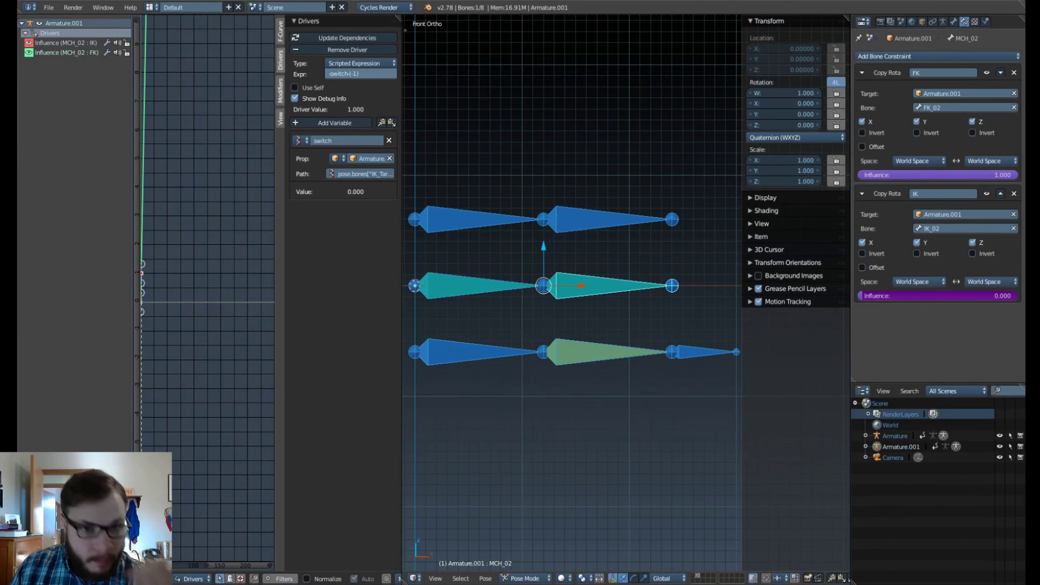
Set IK_Target_01's FK/IK Switch to 1.000 and inspect MCH_02's influences and the driver on its FK influence.
right_click(699, 352)
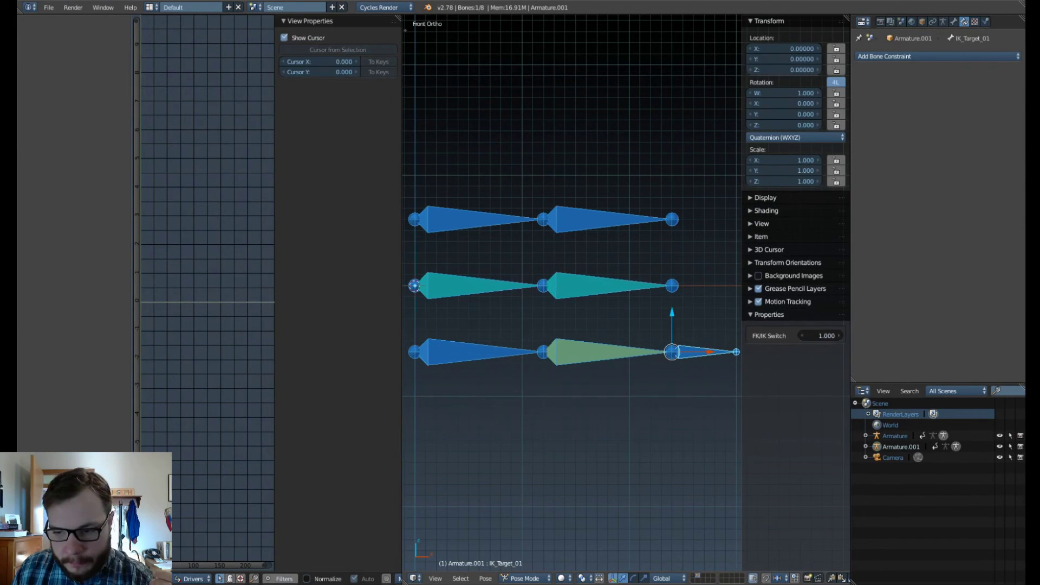
right_click(604, 352)
right_click(604, 286)
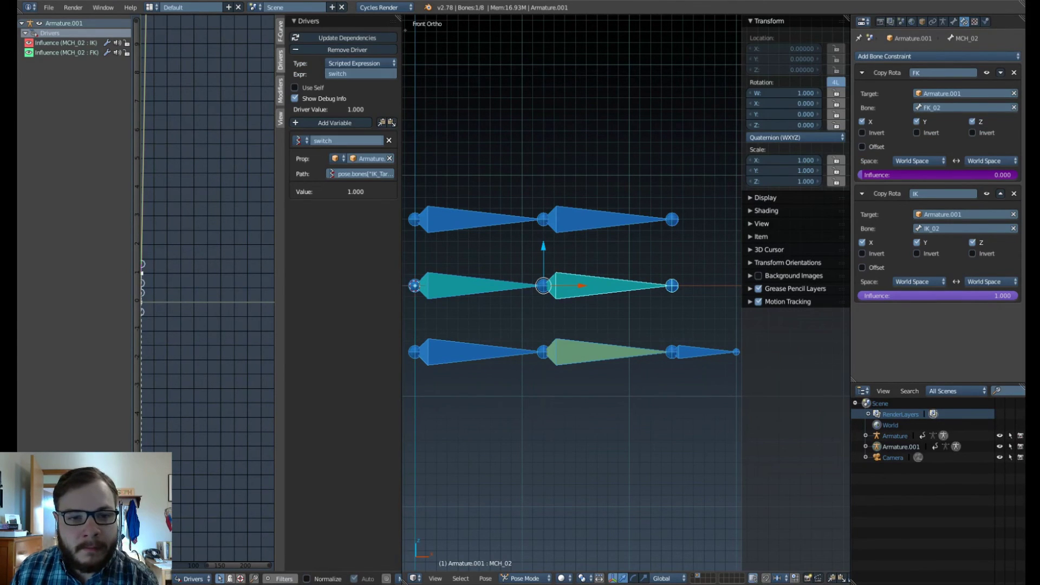
left_click(66, 53)
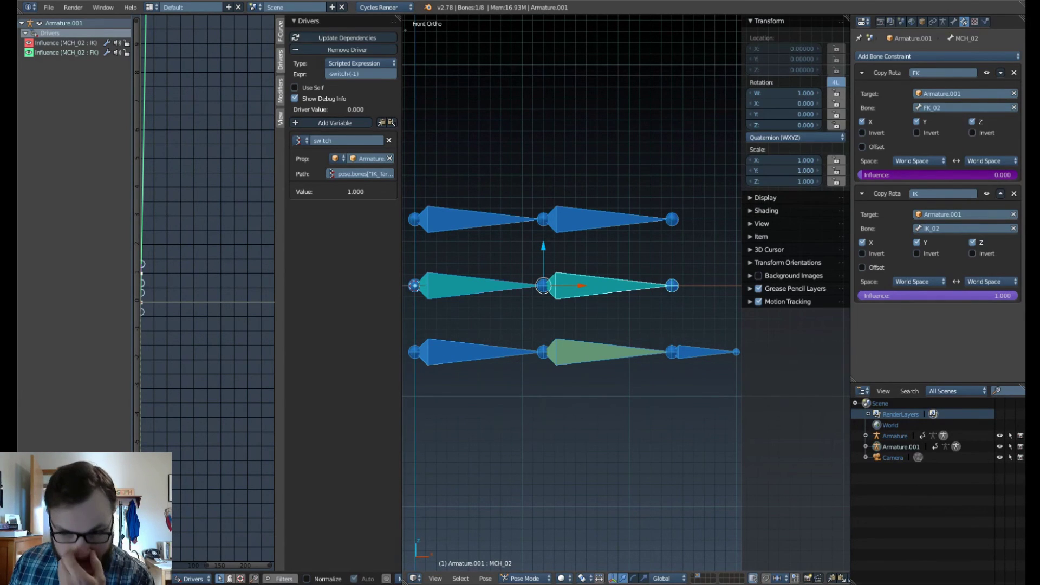
Set IK_Target_01's FK/IK Switch to 0.670 and check MCH_02's FK and IK influences.
right_click(699, 352)
left_click_drag(823, 336, 733, 336)
right_click(602, 286)
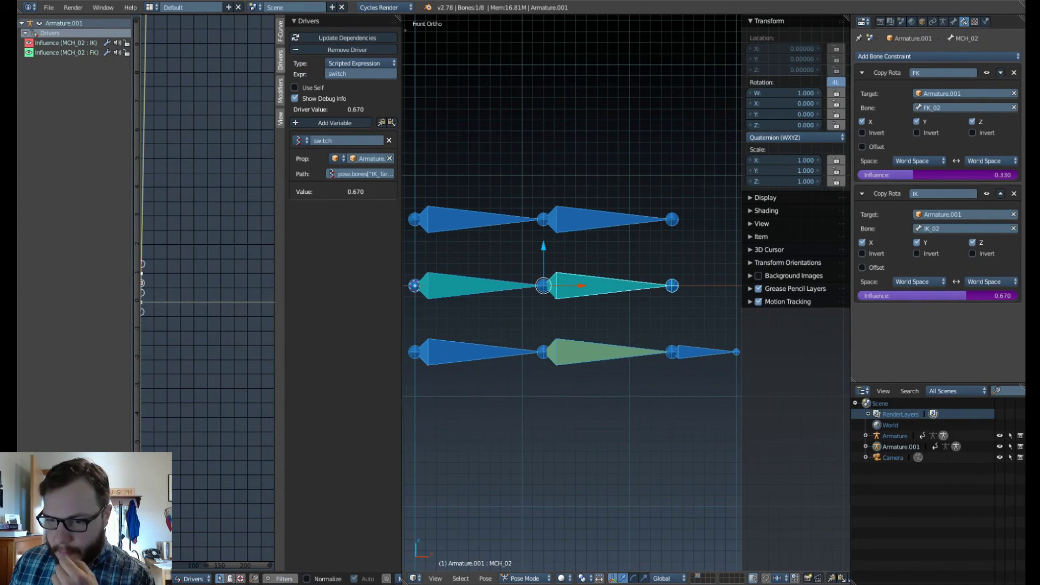
Move IK_Target_01 down about 0.63 and rotate FK_02 downward and FK_01 upward to test the blended control.
right_click_drag(702, 352, 693, 380)
left_click(687, 421)
right_click(602, 219)
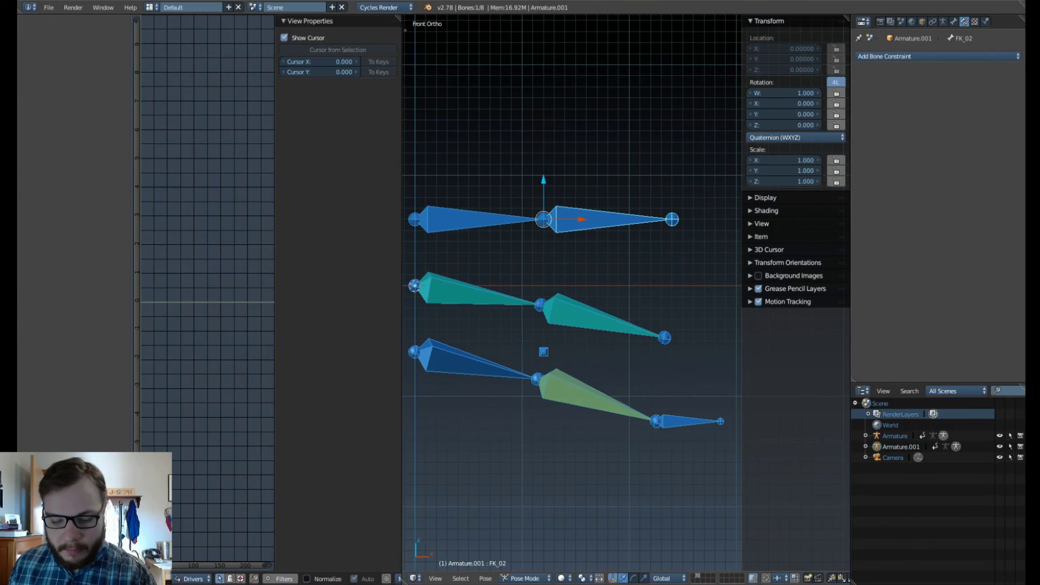
key("r")
left_click(667, 328)
right_click(477, 224)
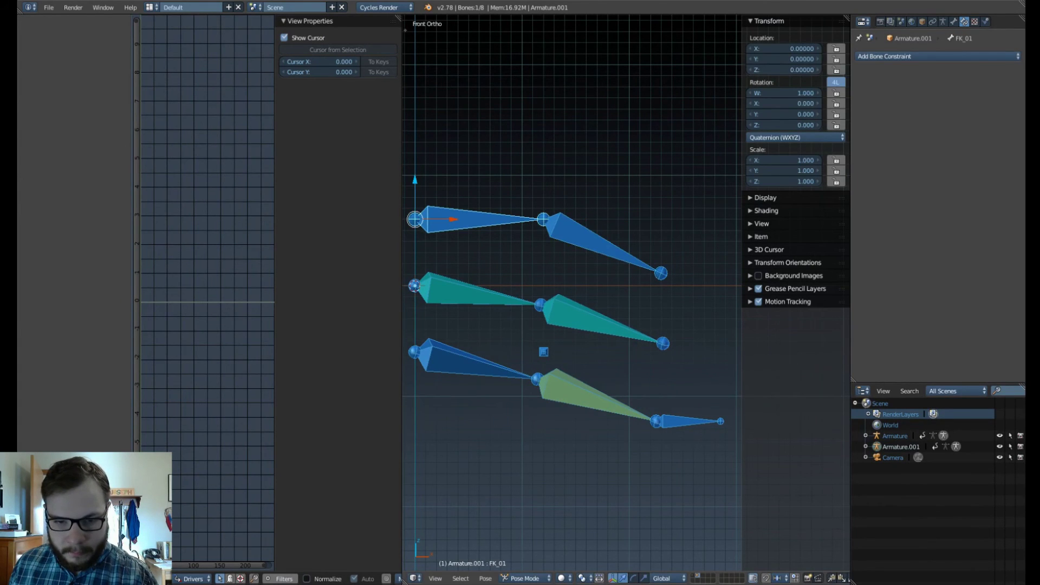
key("r")
left_click(562, 123)
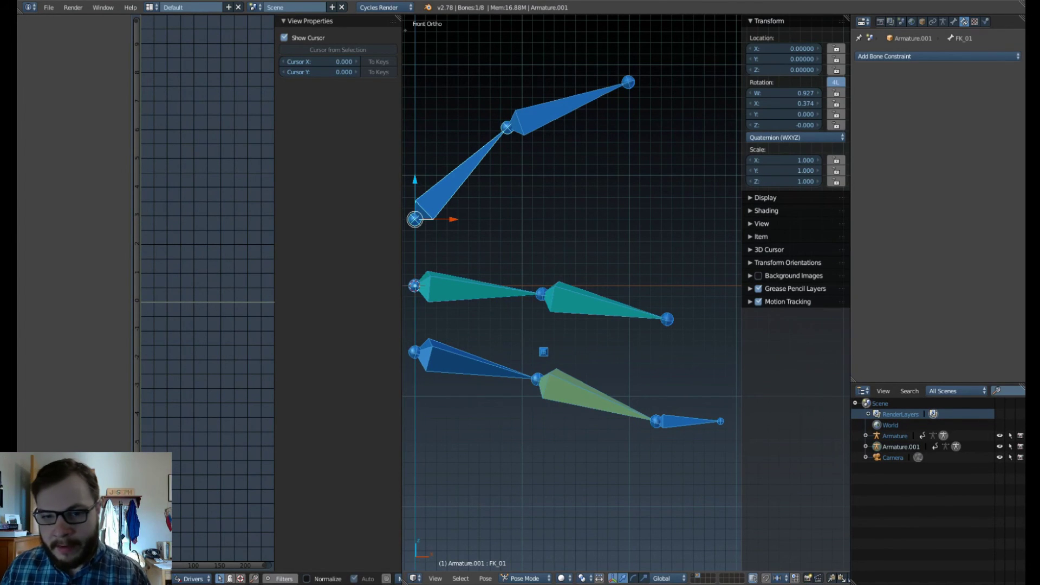
Set IK_Target_01's FK/IK Switch to 0 and clear the rotation and location of all the armature's bones.
right_click(687, 421)
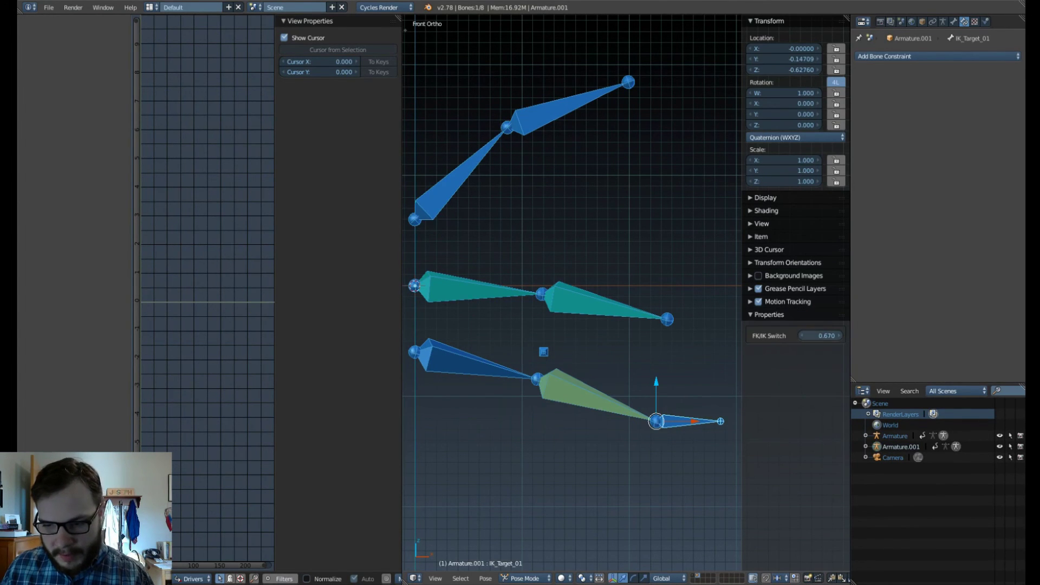
left_click(821, 336)
type("0")
key("Return")
key("a")
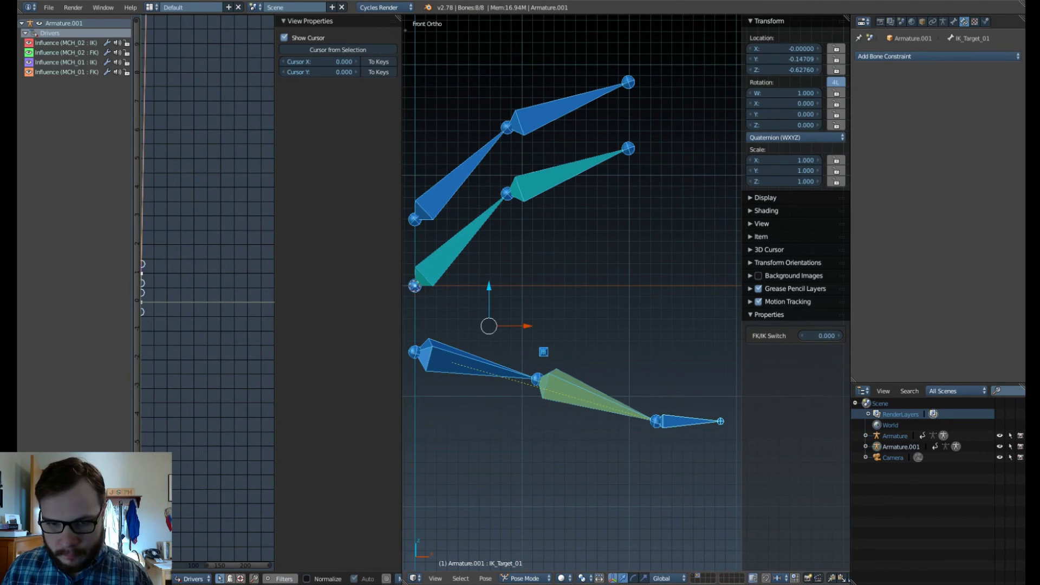
key("alt+r")
key("alt+g")
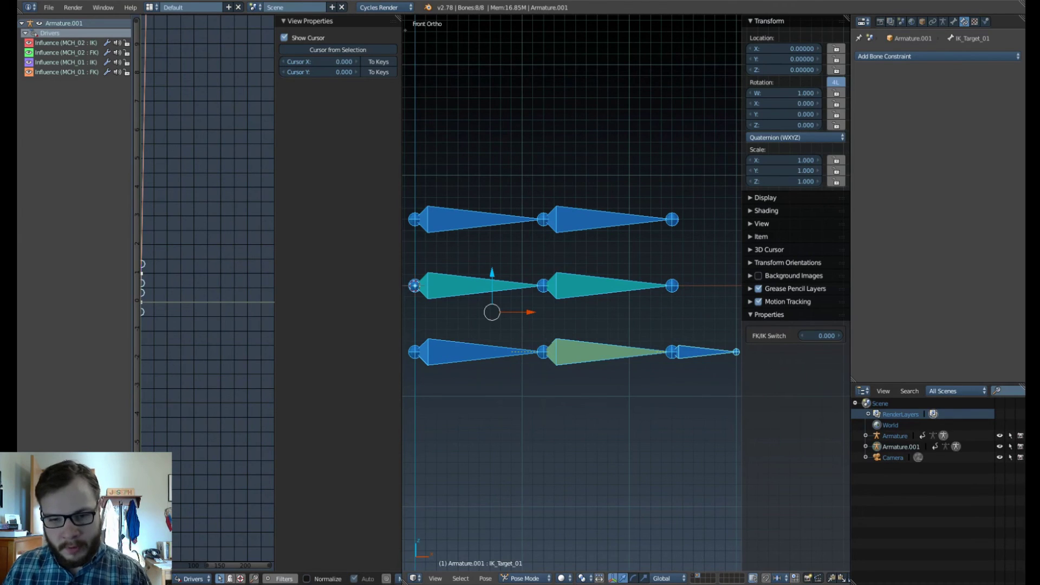
Switch to the Blender window with the rabbit character rig and leave local view to show the whole model around the arm chains.
key("alt+Tab")
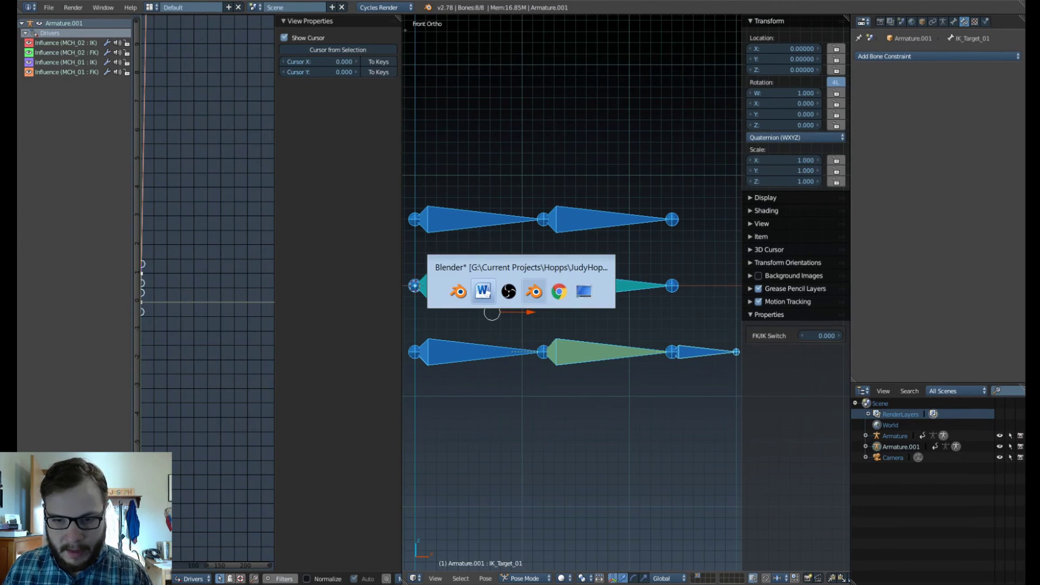
left_click(534, 294)
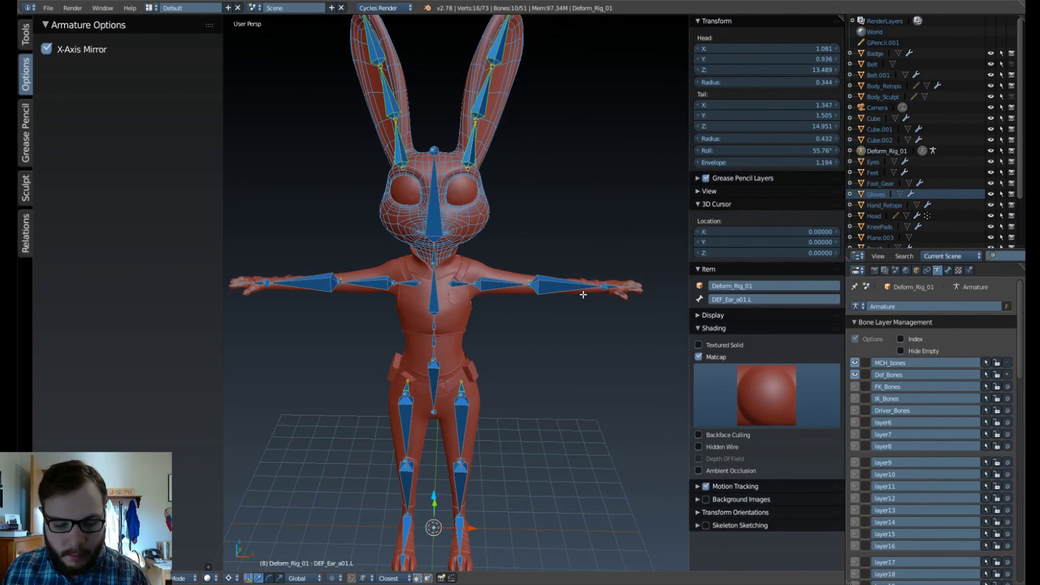
key("alt+Tab")
key("alt+Tab")
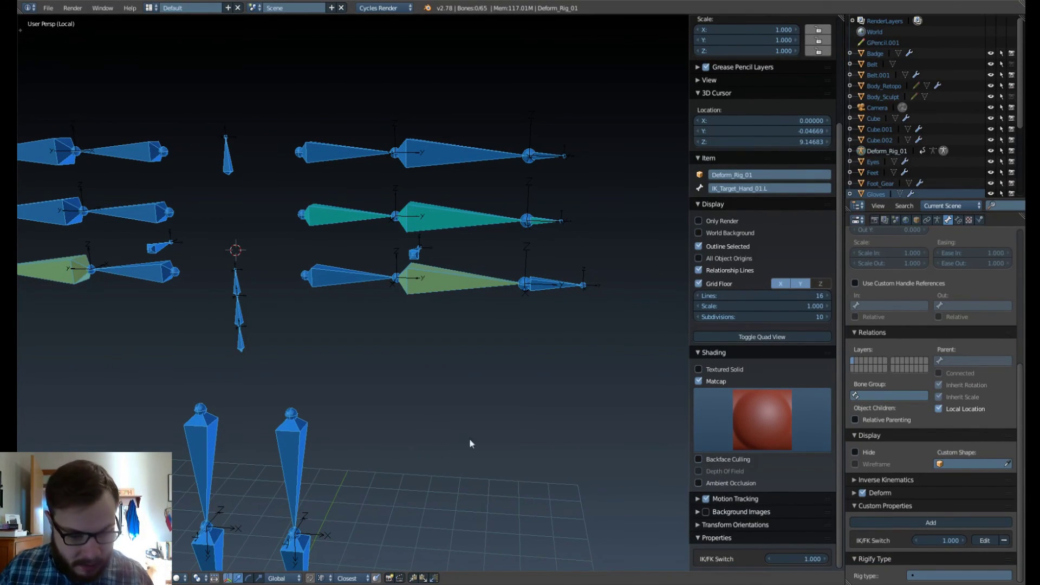
middle_click_drag(555, 367, 500, 328)
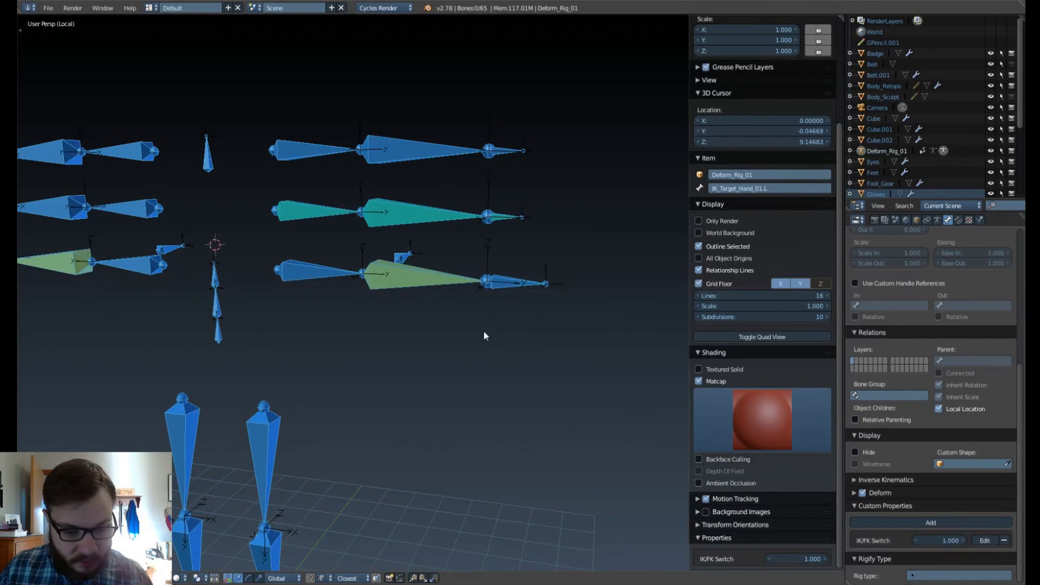
scroll(484, 332, "up", 3)
middle_click_drag(486, 245, 408, 279, "shift")
scroll(477, 287, "down", 2)
key("KP_Divide")
scroll(387, 301, "down", 2)
scroll(405, 295, "up", 2)
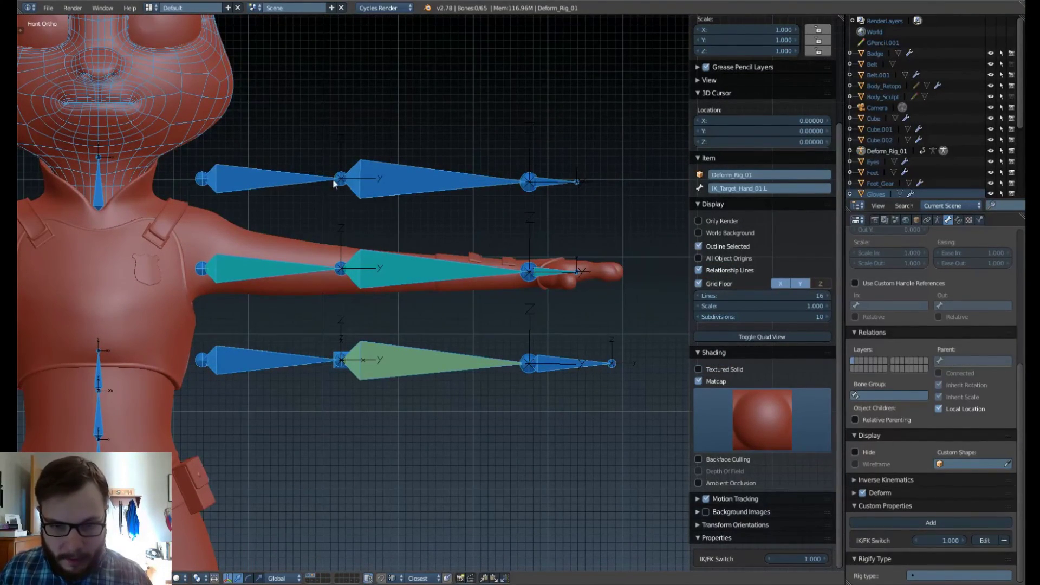
Examine the character's left arm FK shoulder, forearm and hand bones and the matching IK bones.
right_click(301, 182)
right_click(434, 184)
right_click(544, 183)
right_click(386, 170)
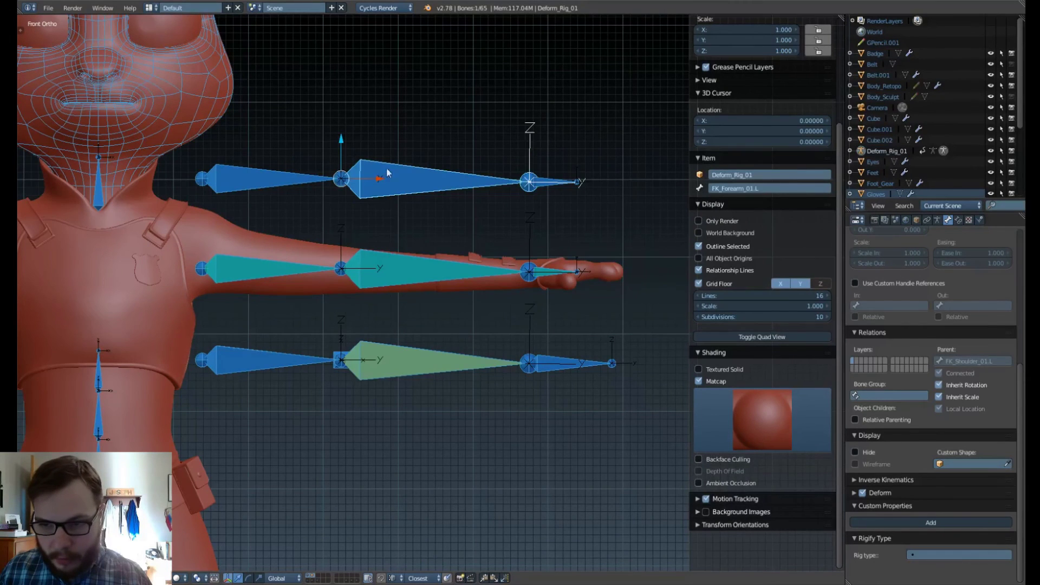
right_click(269, 168)
right_click(387, 174)
right_click(554, 355)
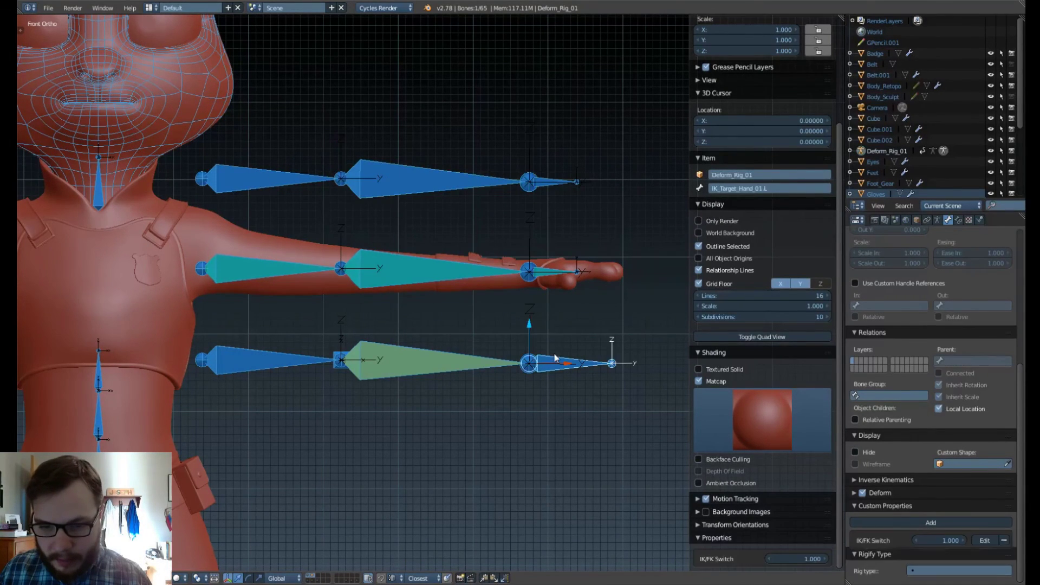
right_click(404, 357)
right_click(304, 355)
Move IK_Target_Hand_01.L down and in toward the body to test the left arm's IK chain.
middle_click_drag(448, 353, 449, 354)
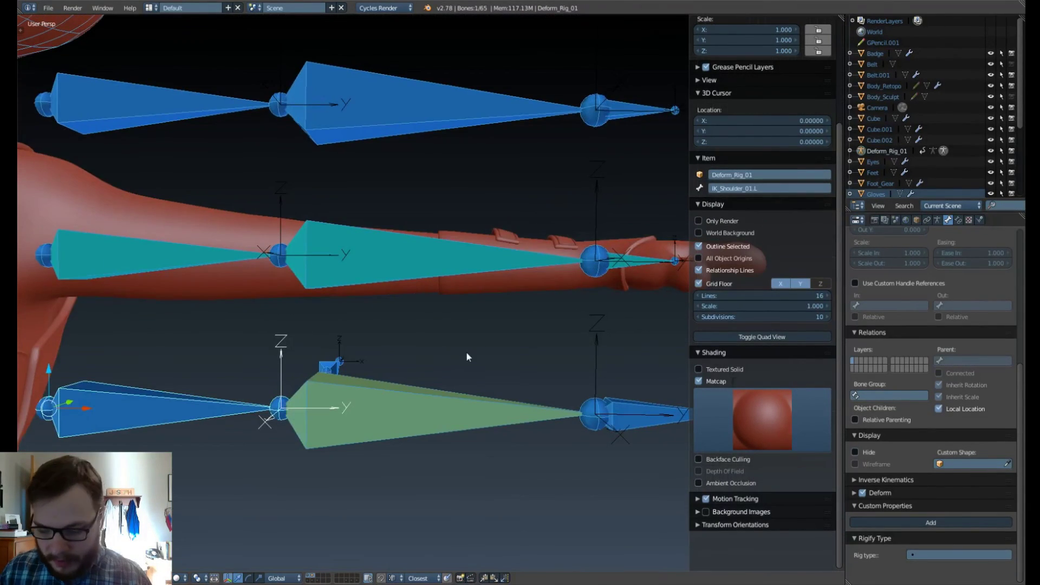
key("KP_1")
scroll(467, 353, "down", 2)
middle_click_drag(552, 347, 529, 344, "shift")
right_click(506, 332)
key("g")
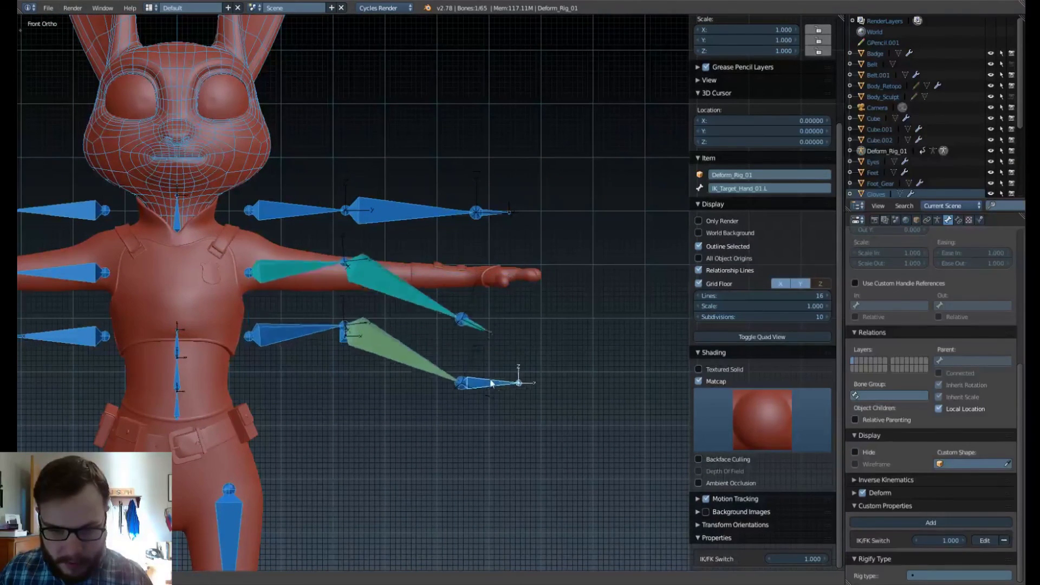
left_click(460, 404)
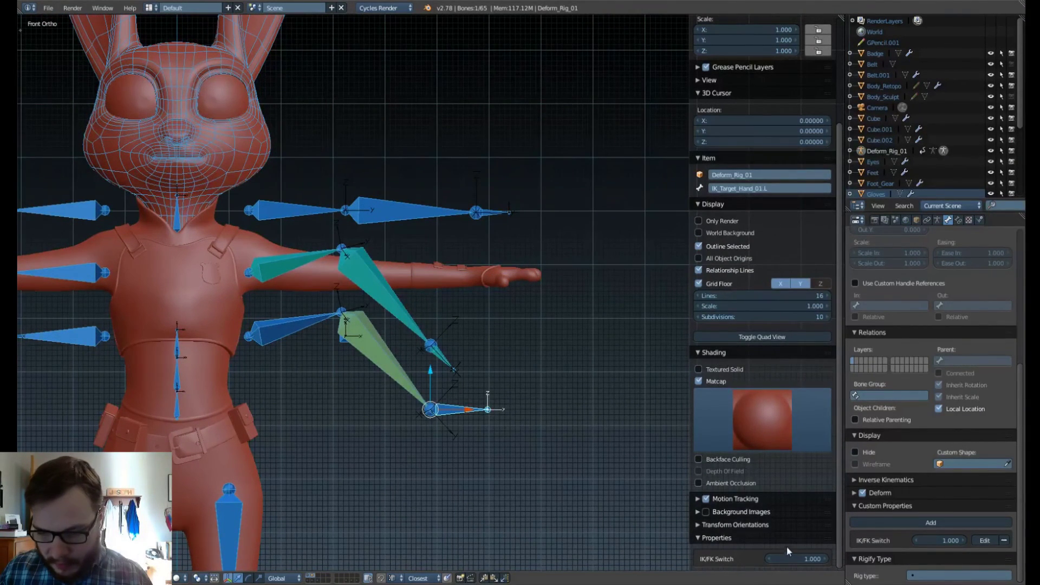
Reorder the sidebar so Properties sits directly below Item, and raise IK_Target_Hand_01.L slightly.
left_click_drag(832, 537, 818, 204)
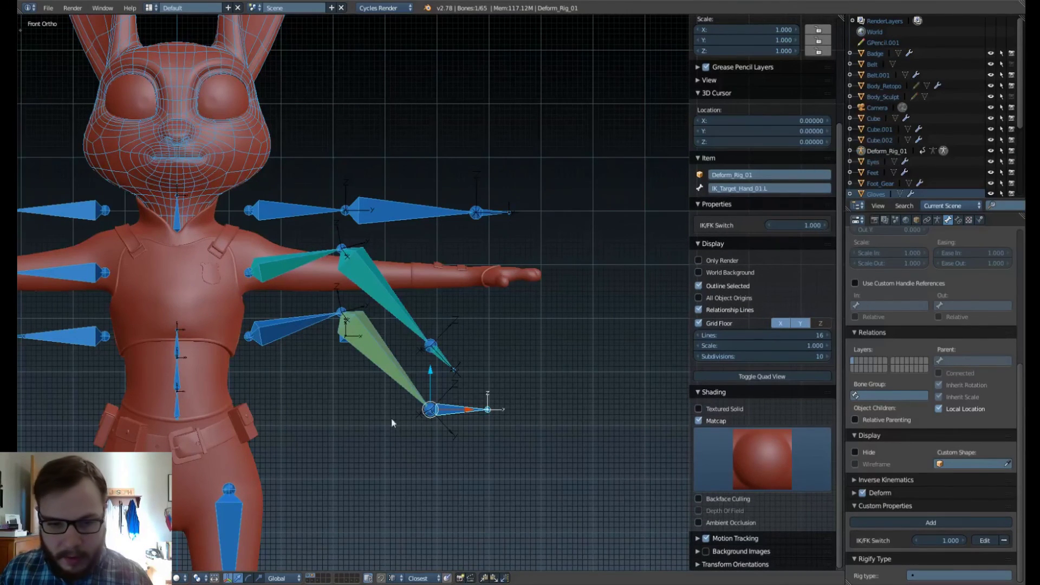
key("g")
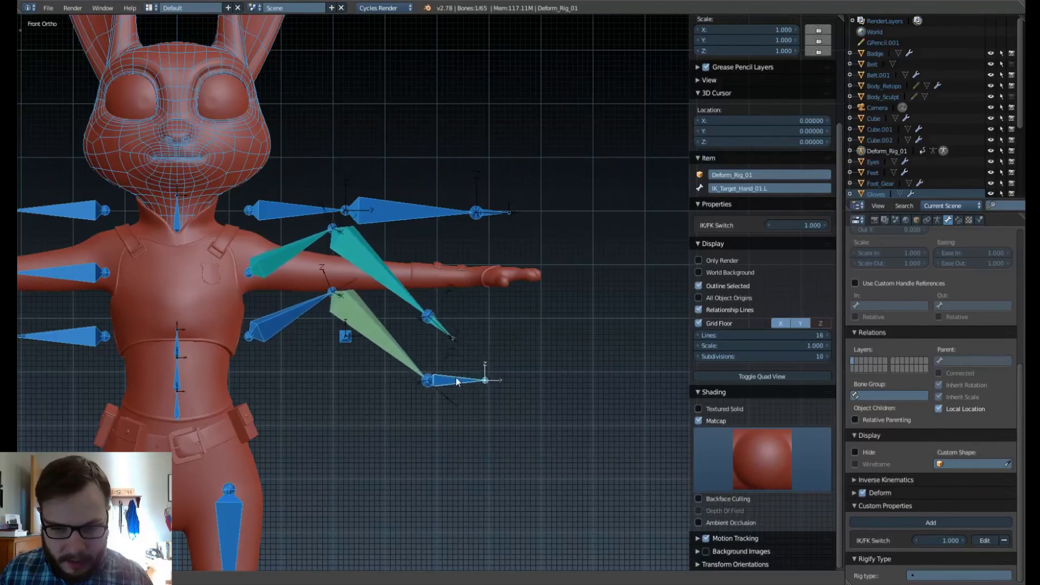
left_click(468, 376)
Display the bone constraints of MCH_Hand_01.L and try rotating the bone.
right_click(453, 324)
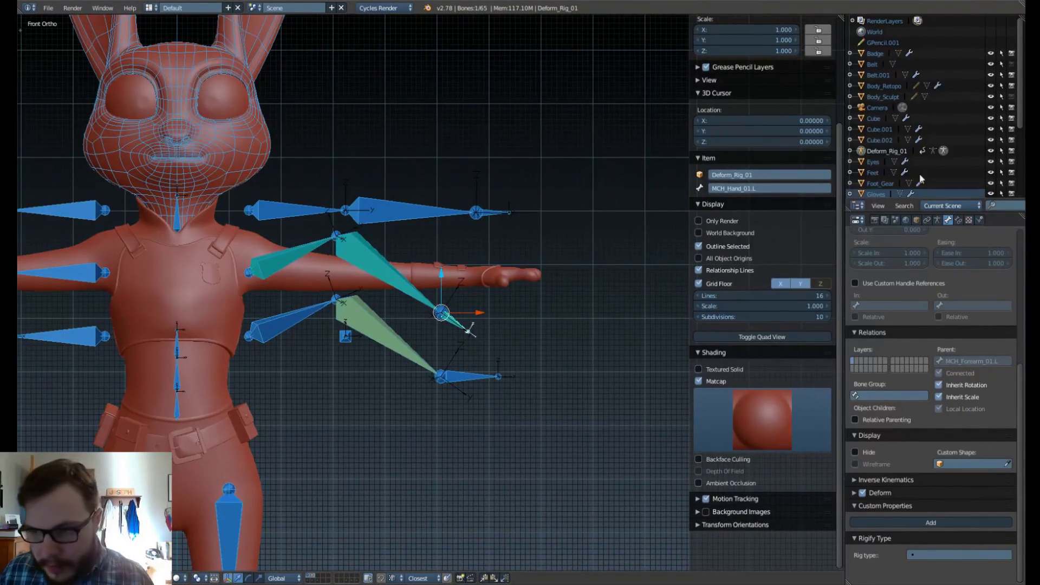
left_click(952, 221)
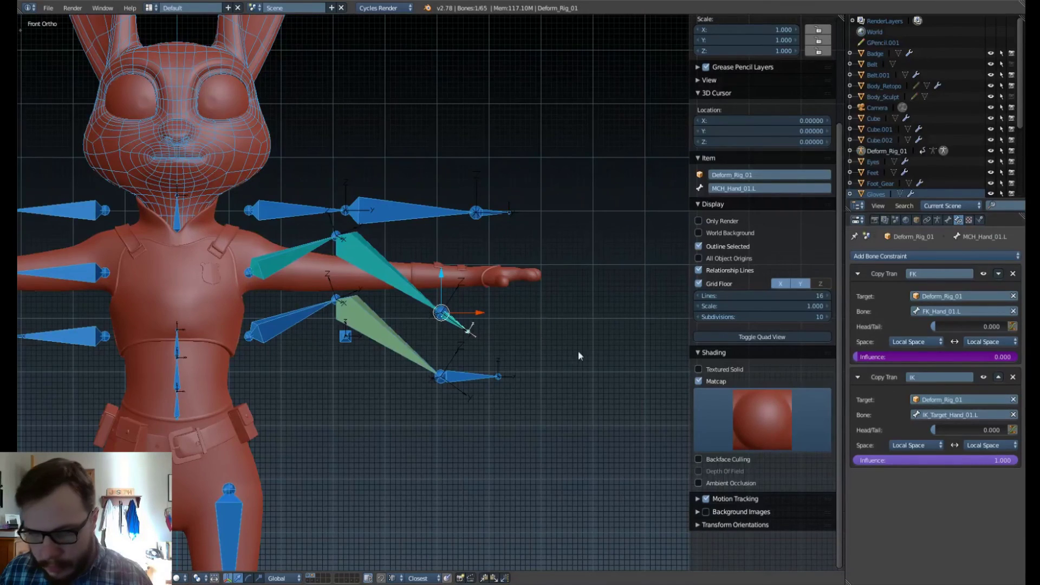
mouse_move(499, 316)
middle_mouse_down()
mouse_move(454, 335)
mouse_move(379, 401)
mouse_move(447, 315)
mouse_move(484, 306)
middle_mouse_up()
key("r")
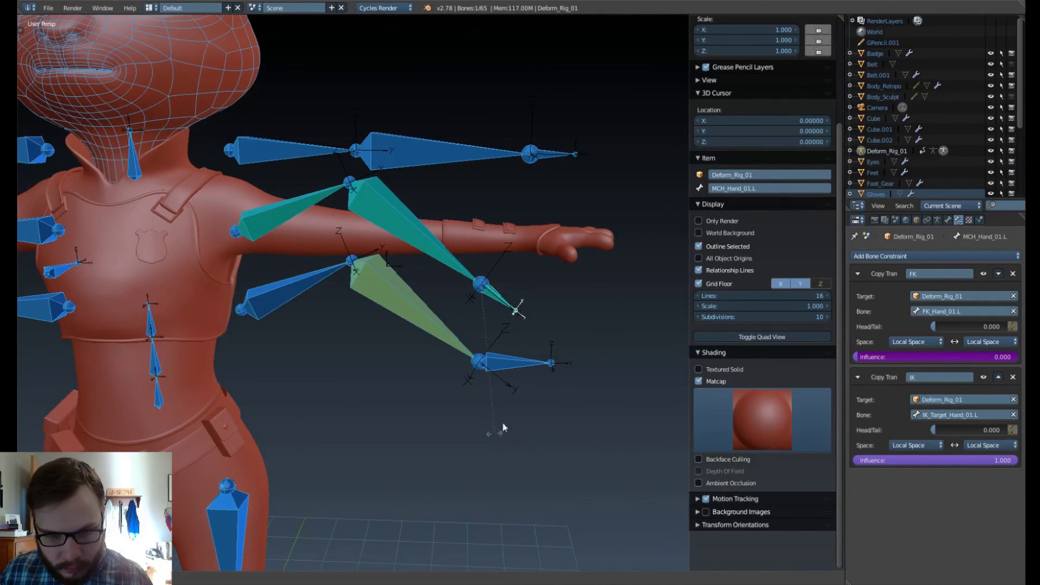
right_click(503, 423)
Try rotating IK_Target_Hand_01.L downward to test how MCH_Hand_01.L follows it.
right_click(512, 365)
key("r")
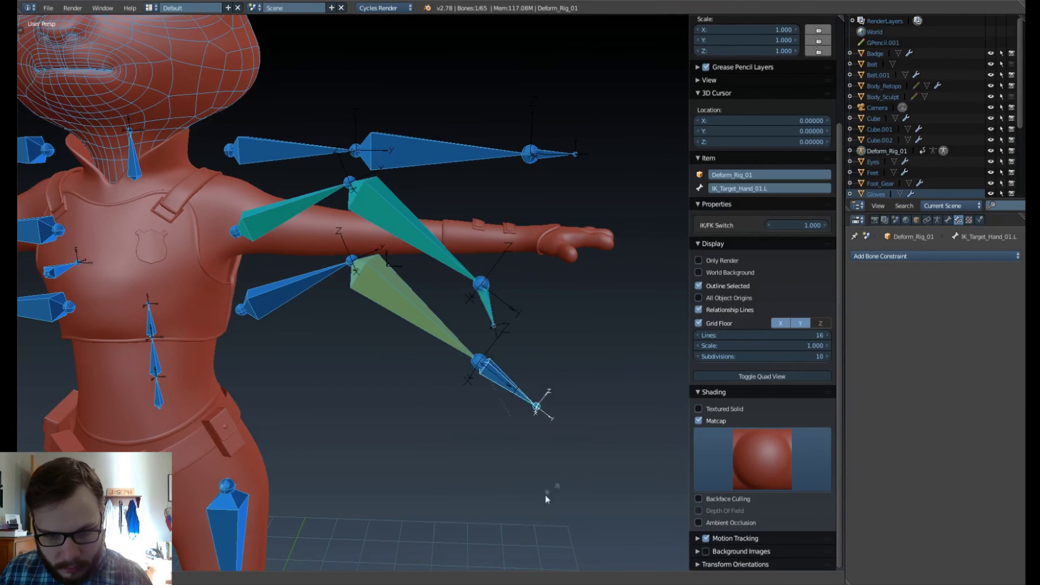
right_click(543, 335)
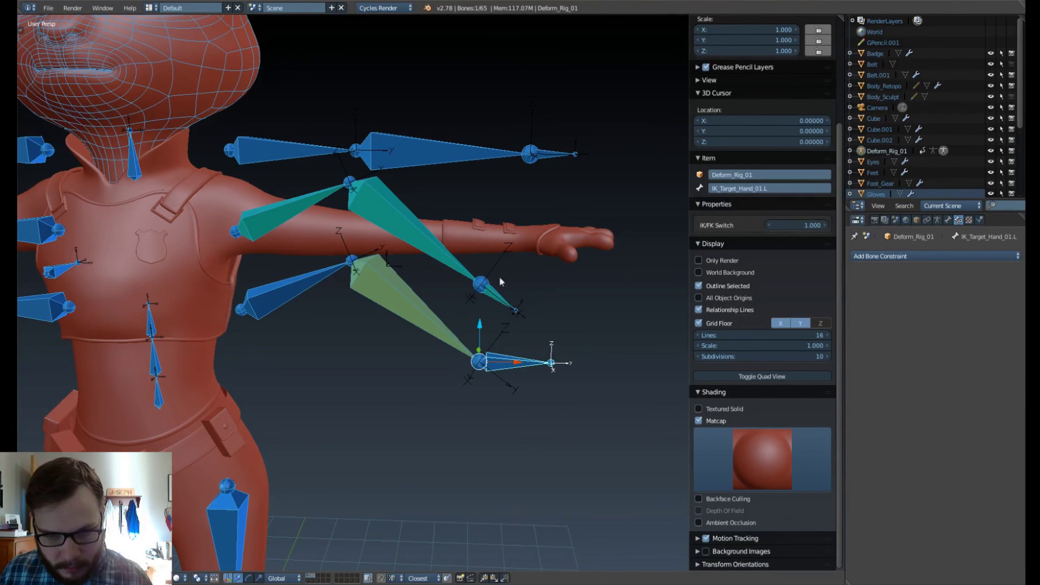
Set the target space of MCH_Hand_01.L's IK Copy Transforms constraint to World Space.
right_click(499, 277)
left_click(923, 446)
left_click(924, 434)
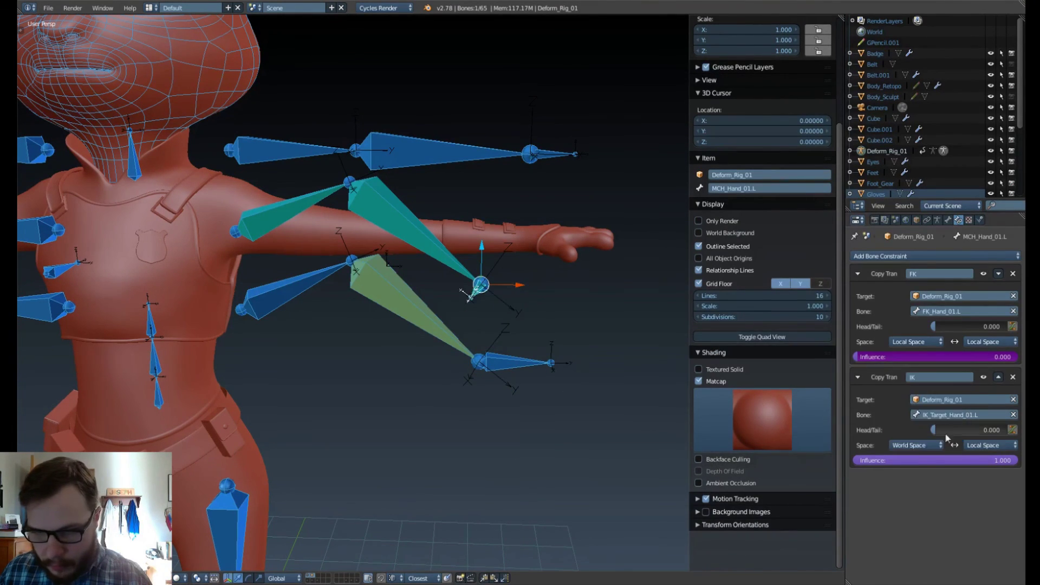
Set the owner space of MCH_Hand_01.L's IK Copy Transforms constraint to World Space.
left_click(981, 446)
left_click(977, 433)
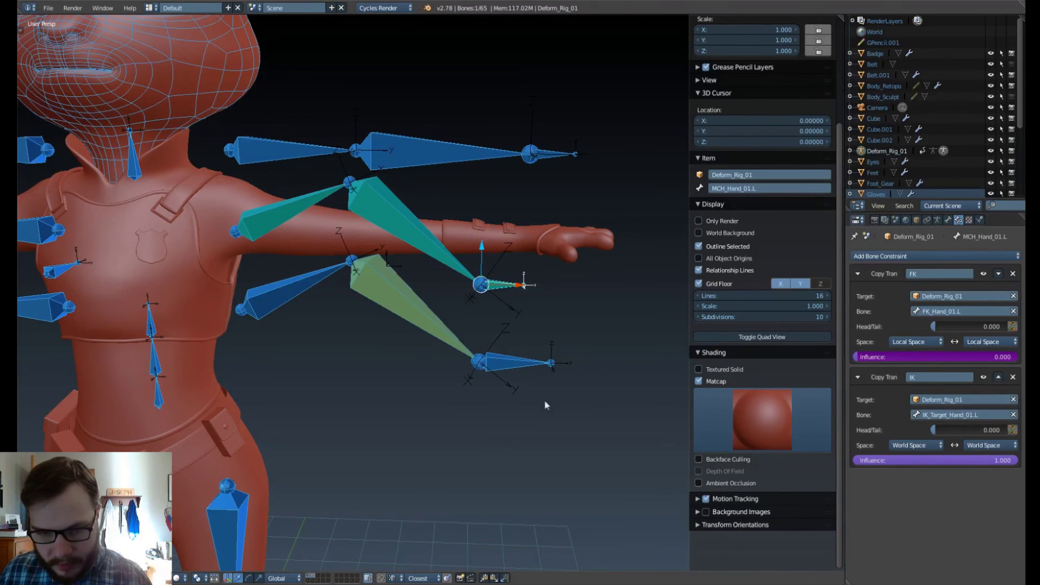
Try rotating IK_Target_Hand_01.L up and down without keeping the rotation, and move it slightly toward the body.
right_click(534, 364)
key("r")
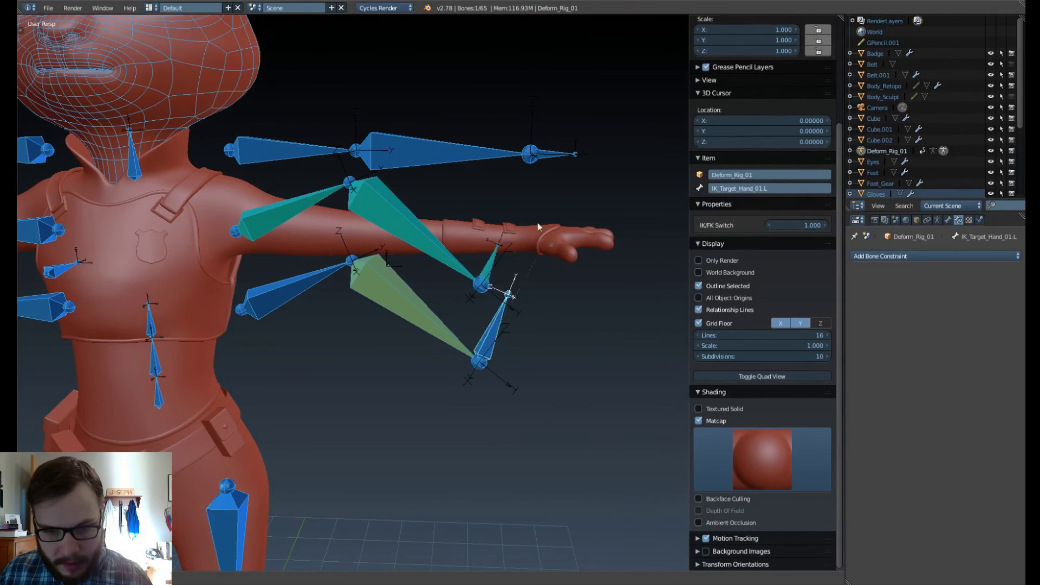
right_click(548, 355)
key("r")
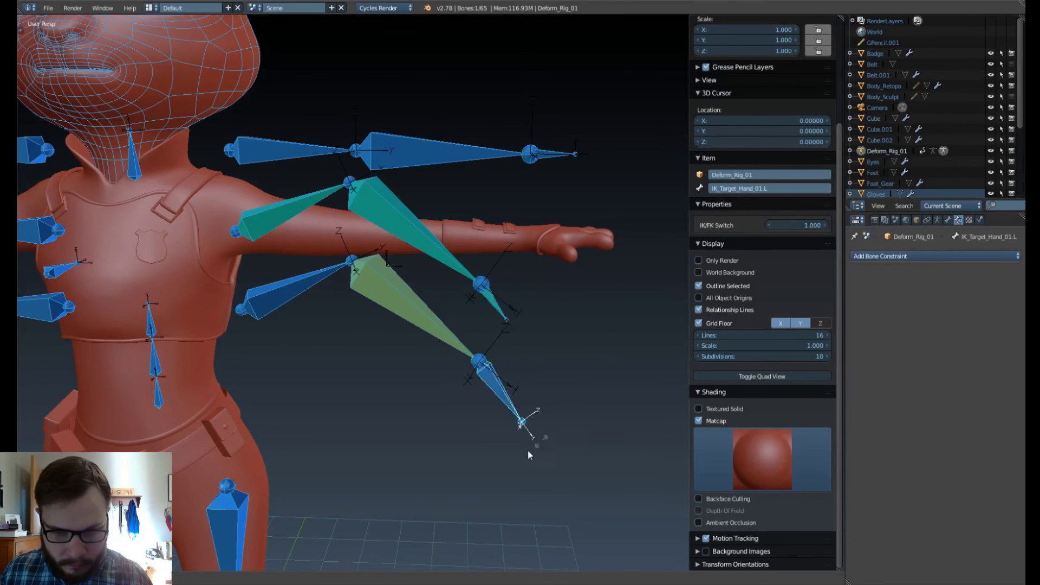
right_click(600, 369)
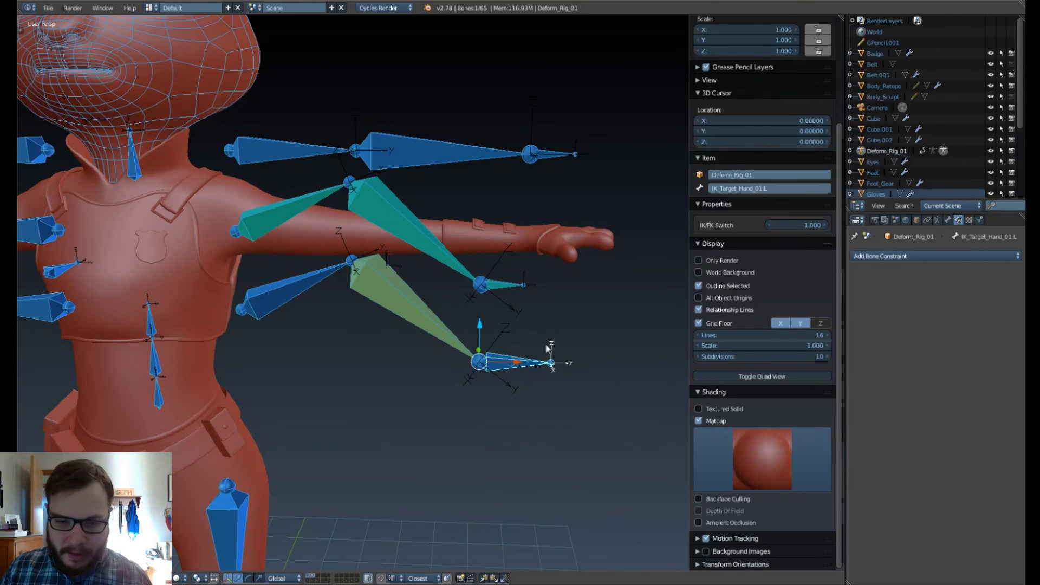
key("g")
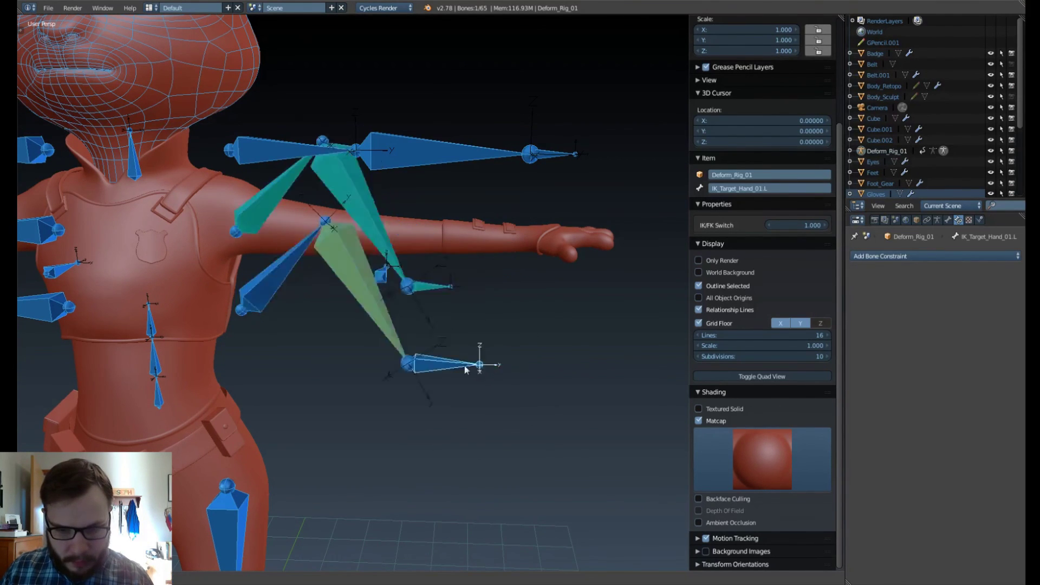
left_click(532, 348)
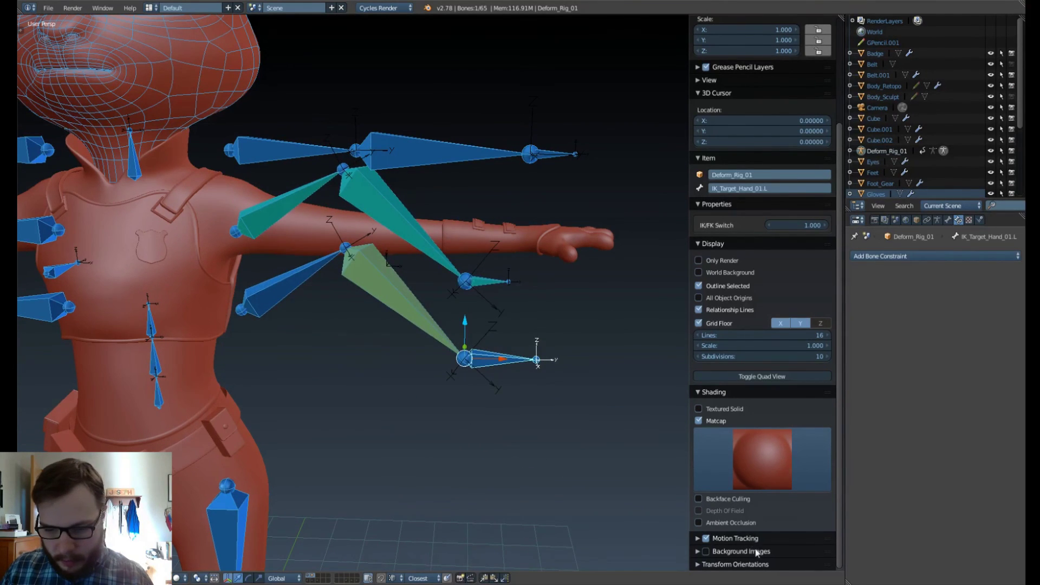
Rotate FK_Forearm_01.L upward, FK_Hand_01.L downward and FK_Shoulder_01.L slightly upward to pose the left FK arm.
right_click(471, 151)
key("r")
left_click(522, 71)
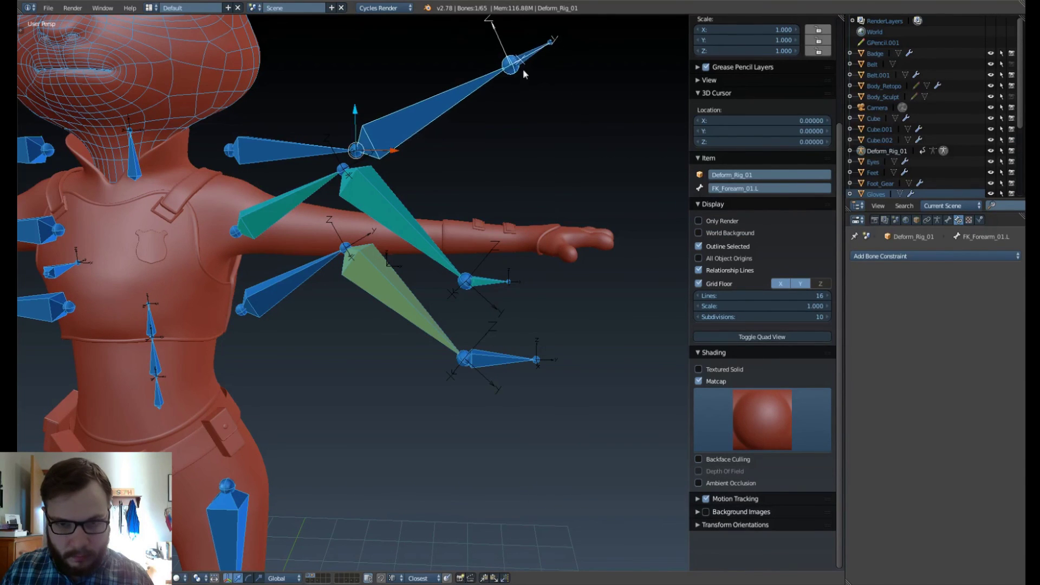
right_click(527, 64)
key("r")
left_click(524, 90)
right_click(294, 153)
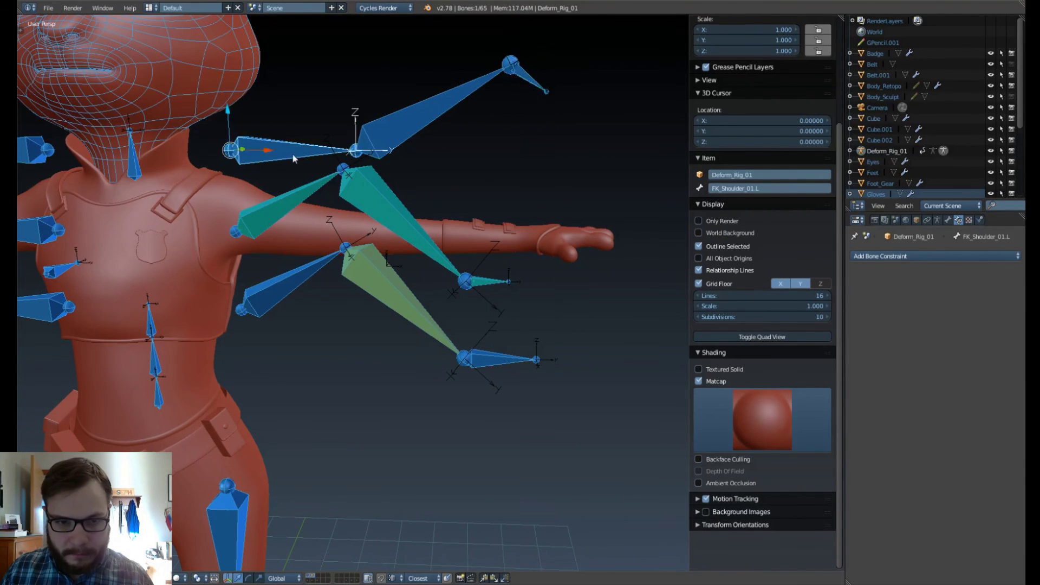
key("r")
left_click(307, 140)
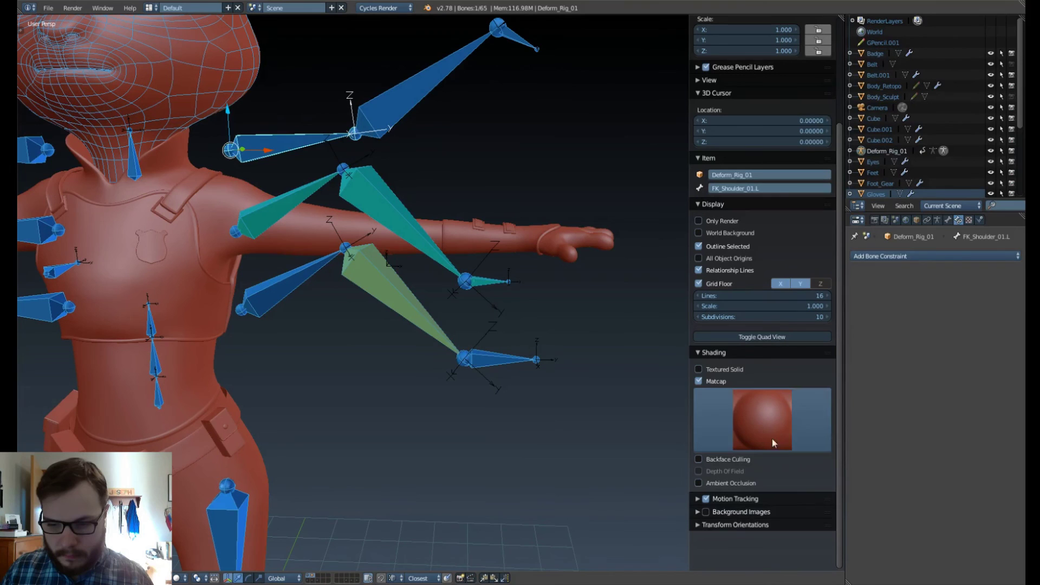
Set IK_Target_Hand_01.L's IK/FK Switch to 0 and inspect the arm chains from several angles and the front.
right_click(511, 352)
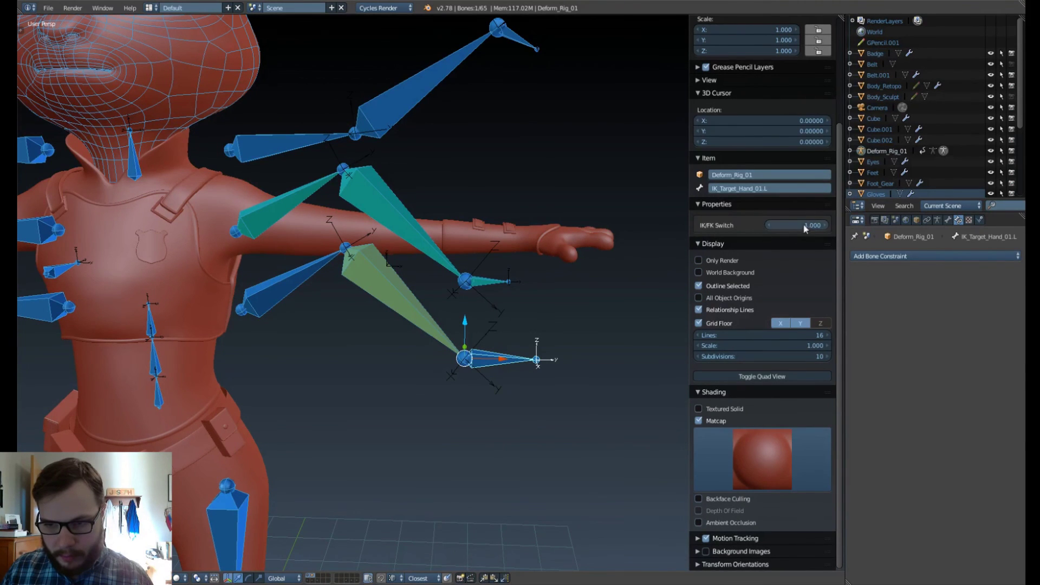
left_click_drag(806, 226, 661, 226)
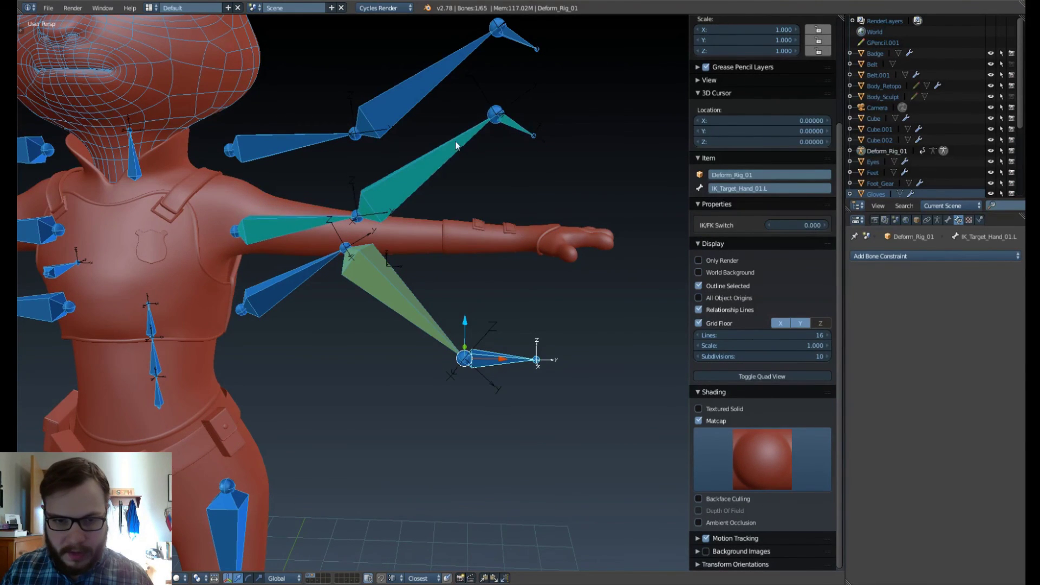
middle_click_drag(457, 143, 479, 134)
scroll(476, 141, "down", 3)
middle_click_drag(437, 230, 502, 210, "shift")
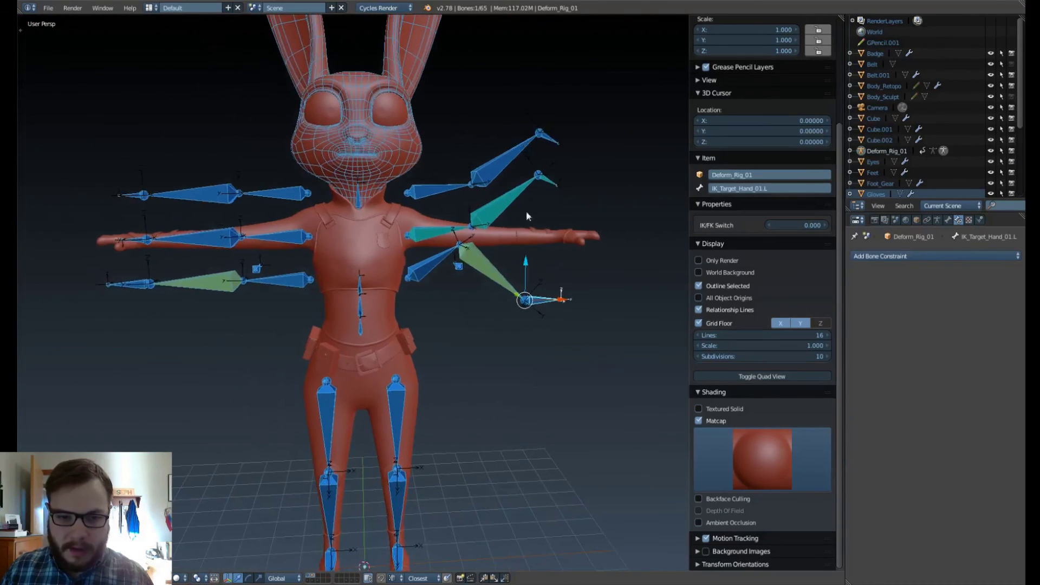
middle_click_drag(474, 293, 487, 266, "shift")
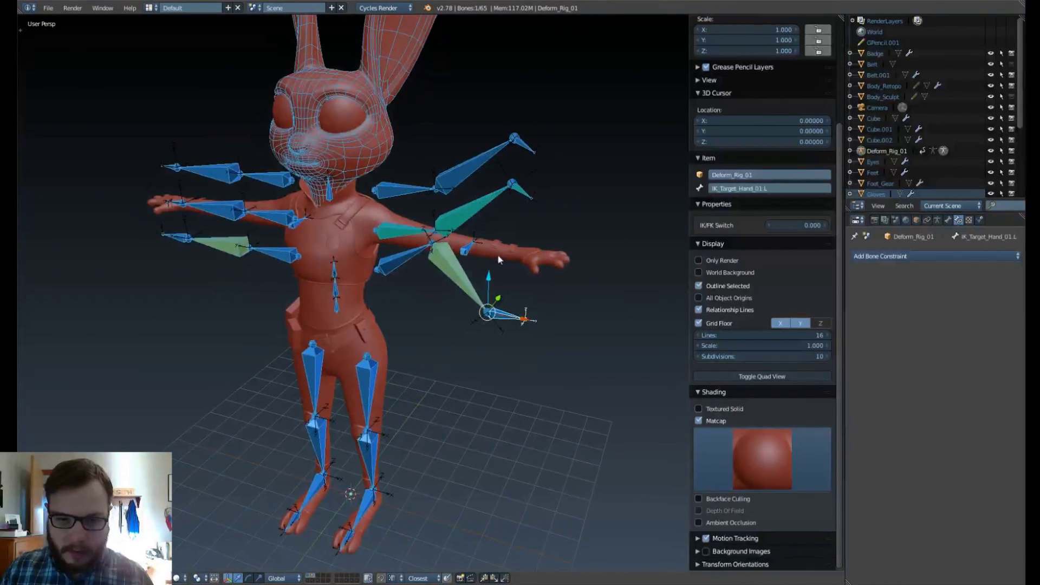
key("KP_1")
scroll(421, 314, "up", 4)
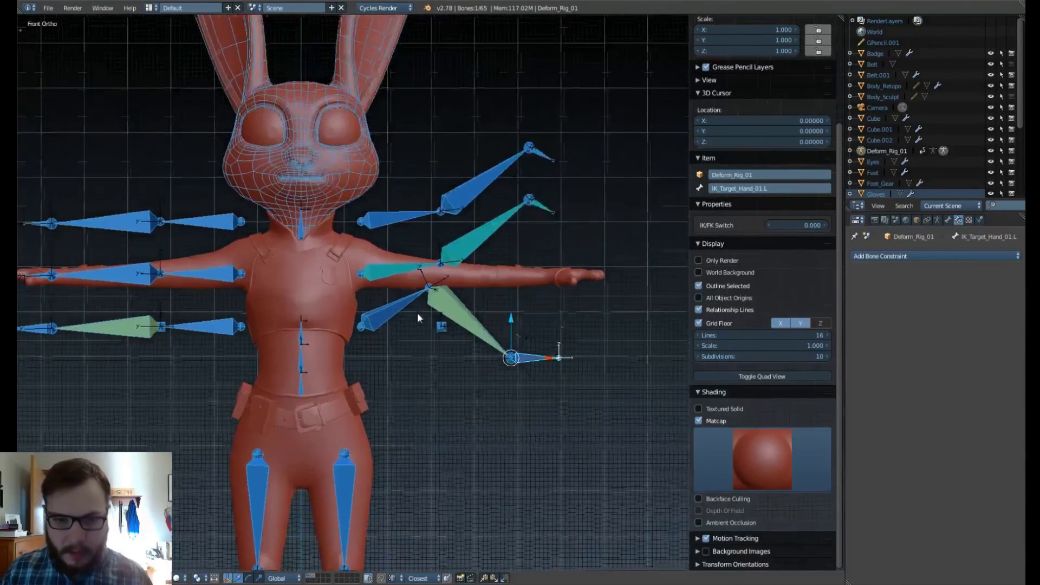
scroll(442, 326, "down", 3)
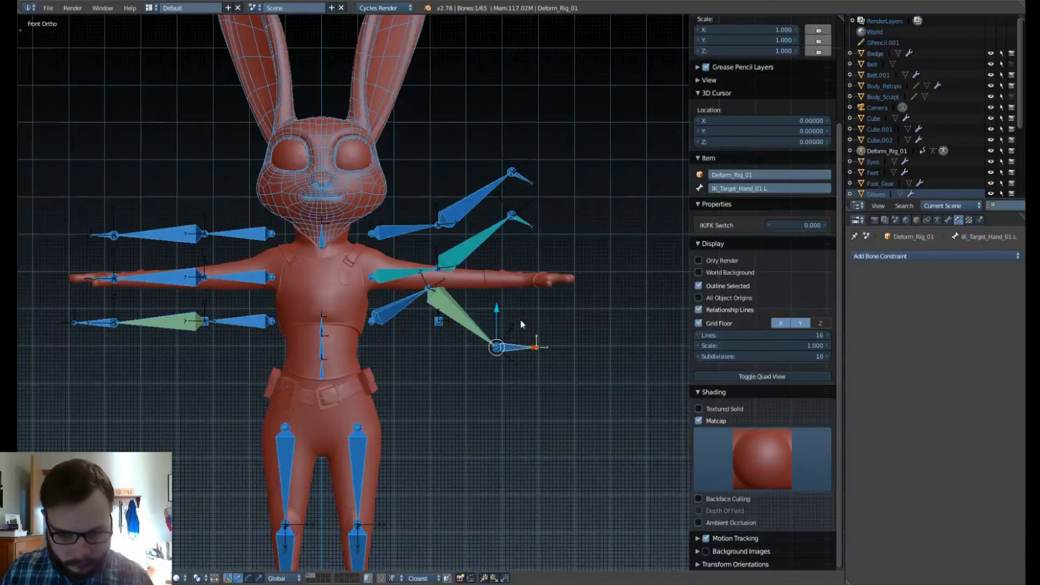
Clear the location and rotation of all pose bones in Deform_Rig_01.
scroll(499, 316, "up", 1)
scroll(499, 316, "up", 1)
key("a")
key("a")
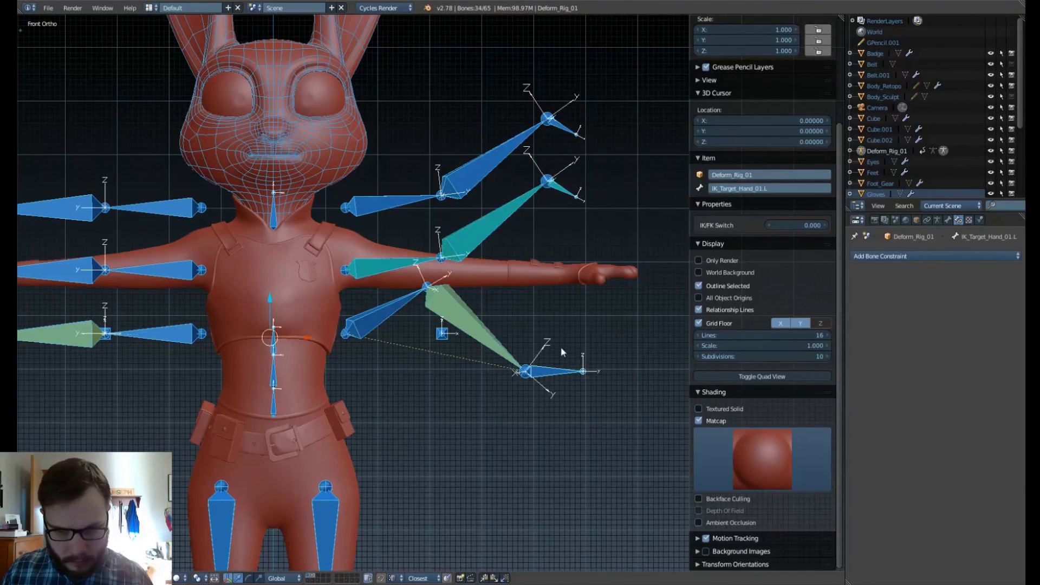
key("alt+g")
key("alt+r")
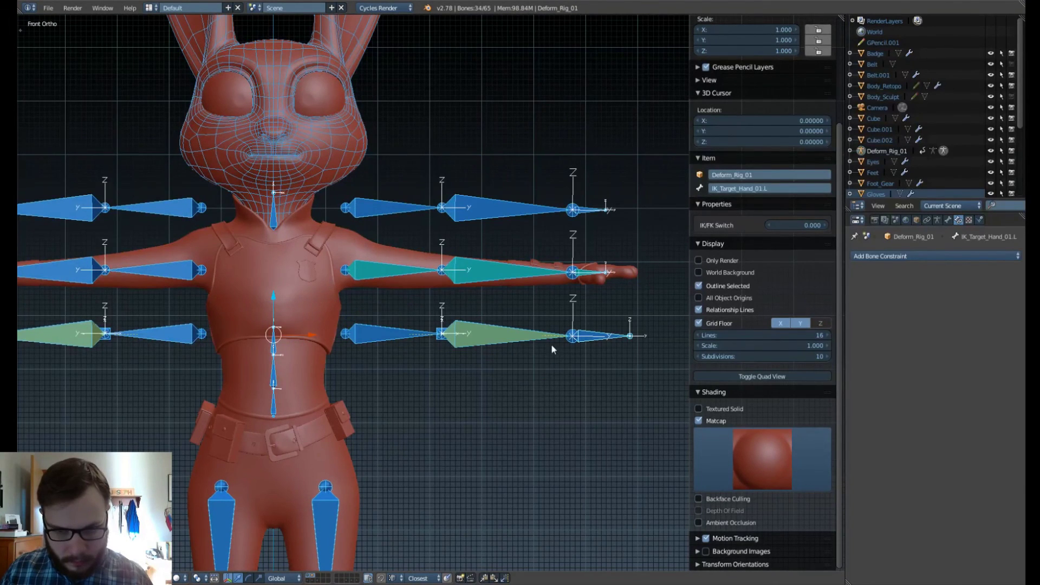
Isolate the rig in local view and display the bone constraints of MCH_Forearm_01.L.
right_click(597, 333)
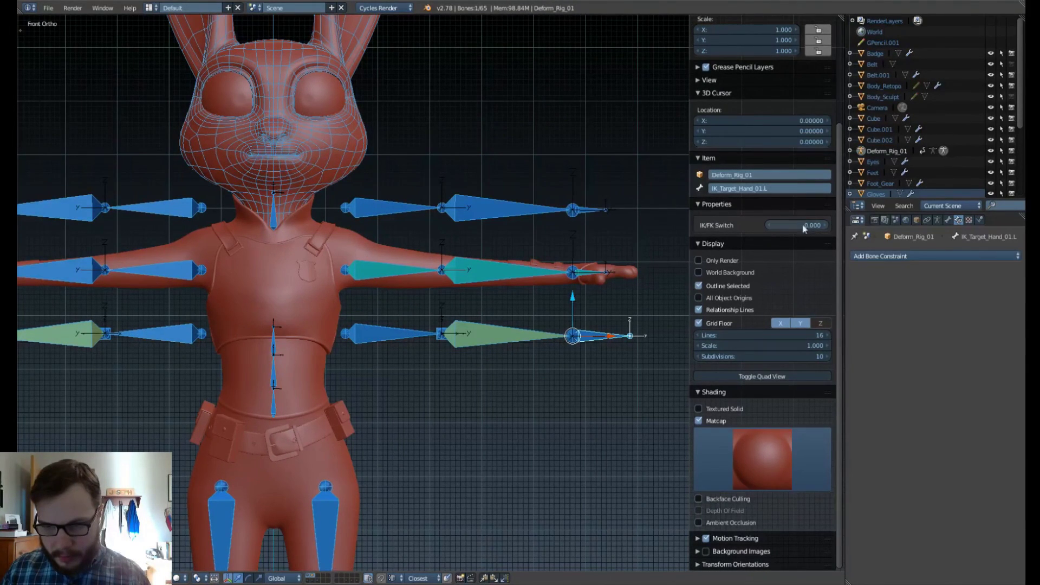
scroll(505, 265, "up", 1)
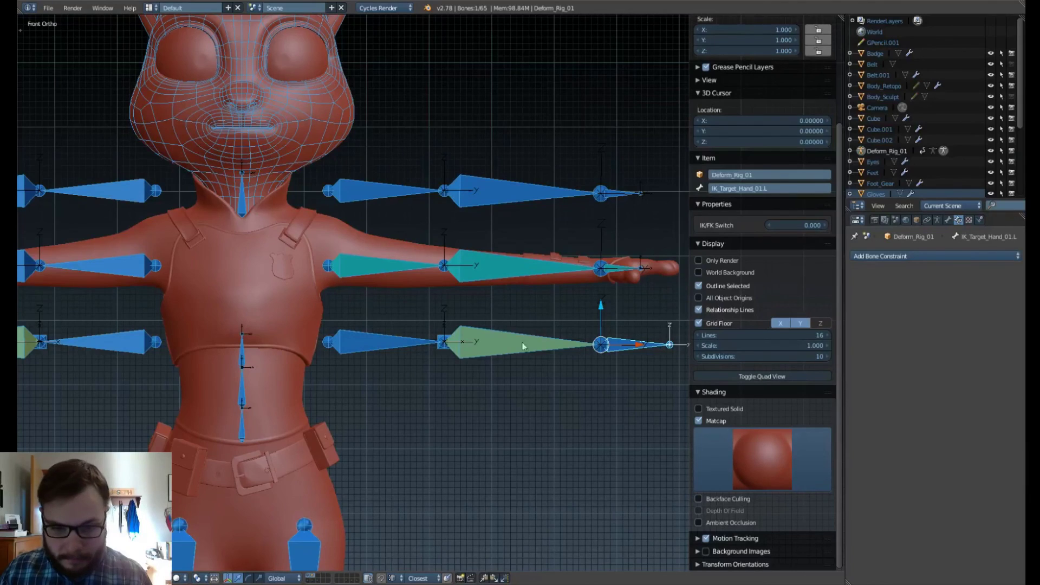
key("KP_Divide")
scroll(489, 341, "up", 3)
middle_click_drag(542, 282, 368, 450, "shift")
middle_click_drag(418, 395, 446, 382, "shift")
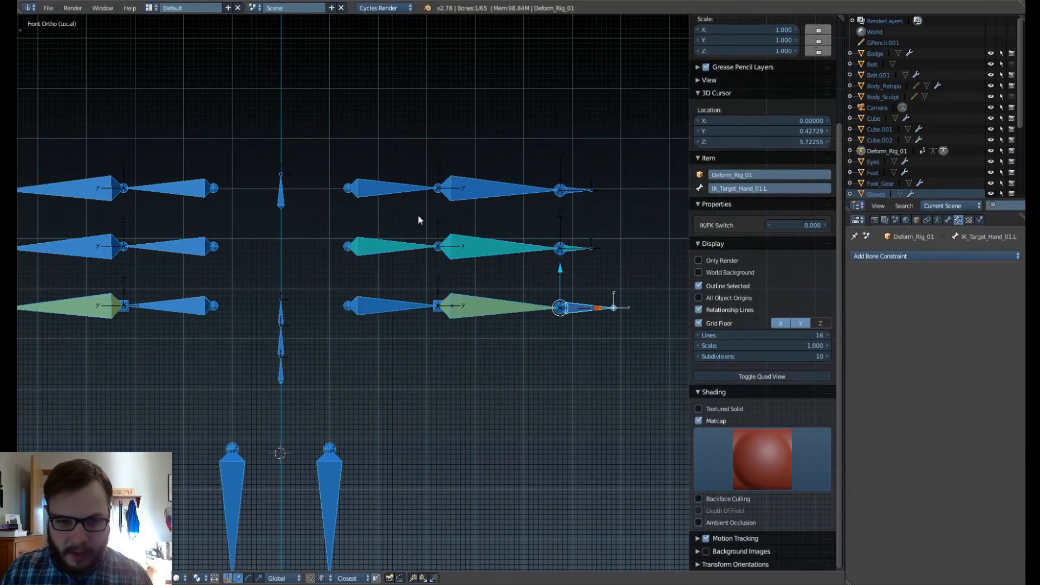
middle_click_drag(332, 284, 448, 281, "shift")
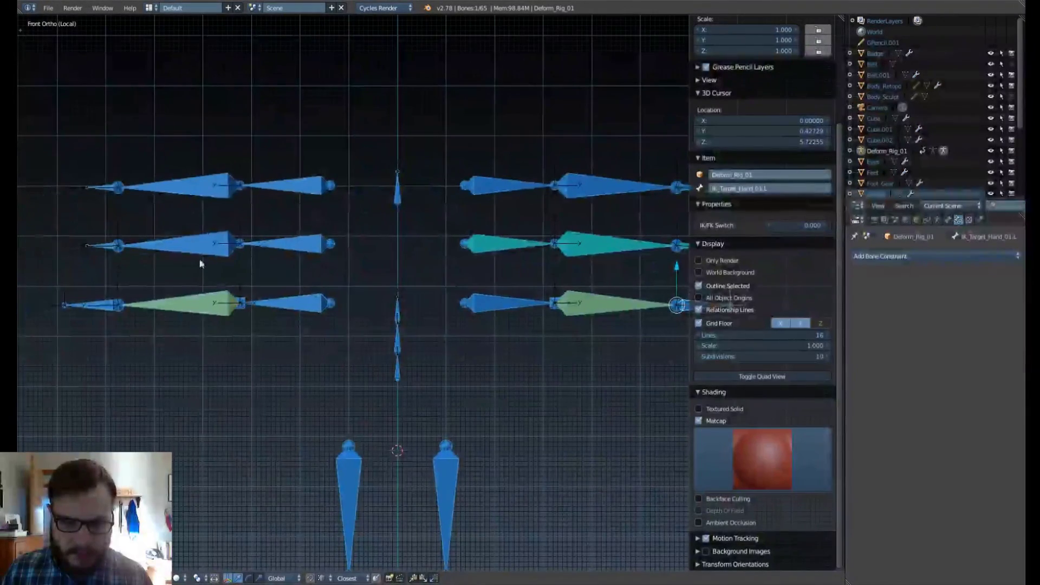
middle_click_drag(509, 295, 334, 326, "shift")
right_click(472, 279)
scroll(477, 339, "up", 2)
middle_click_drag(471, 326, 456, 329, "shift")
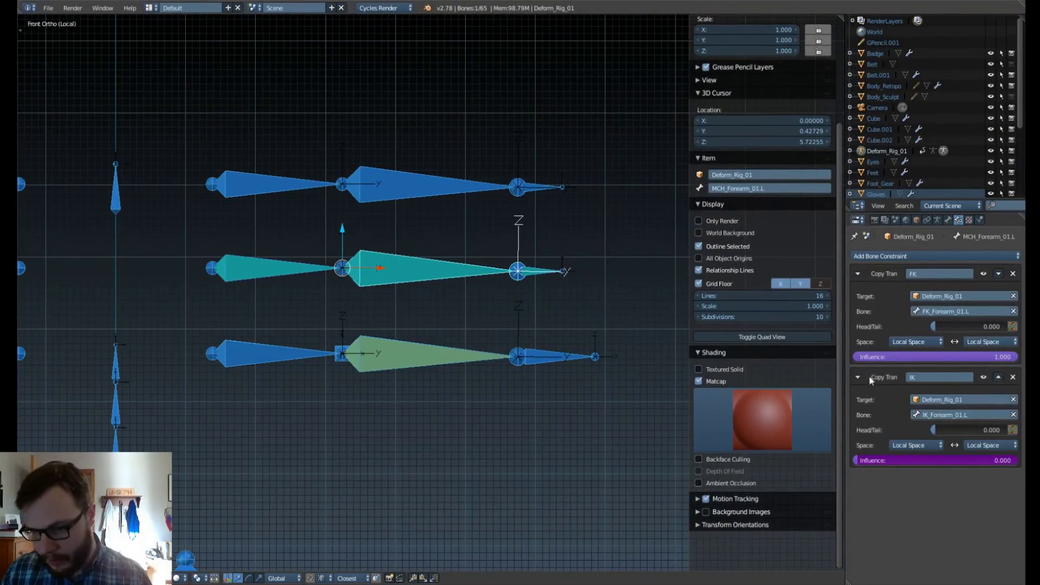
Move IK_Target_Hand_01.L slightly down, and rotate FK_Forearm_01.L upward and FK_Hand_01.L downward to test the MCH chain.
right_click(538, 355)
key("g")
left_click(540, 365)
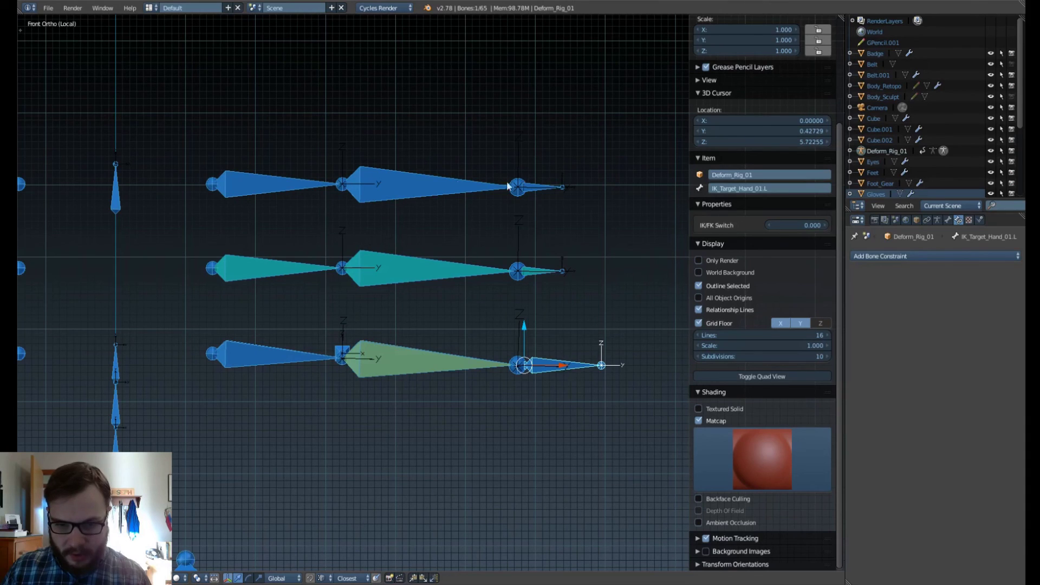
right_click(452, 179)
key("r")
left_click(467, 129)
right_click(528, 97)
key("r")
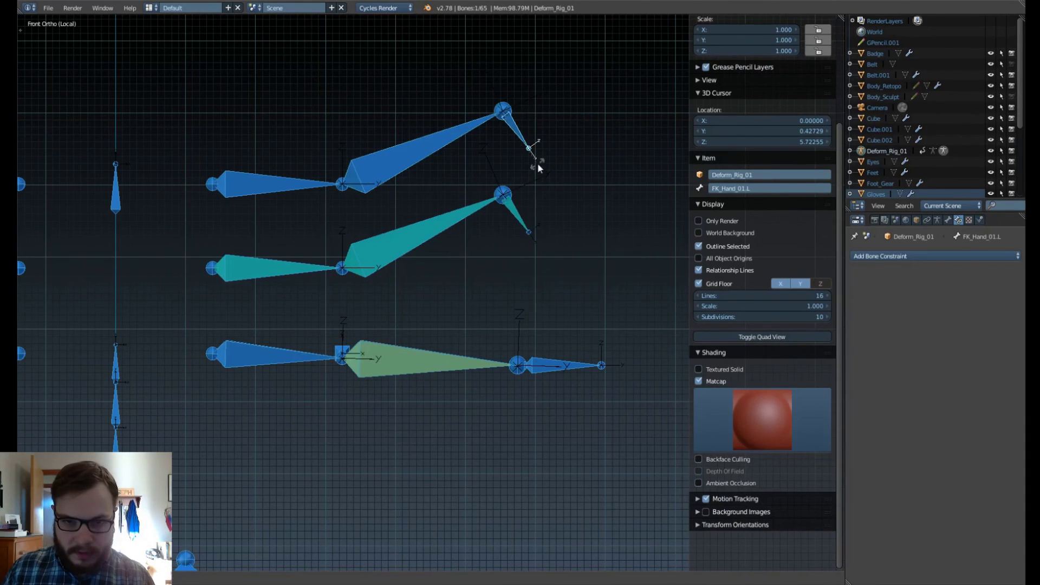
left_click(537, 163)
Return every bone to its rest pose by clearing all rotations and locations.
right_click(467, 215)
key("a")
key("a")
key("alt+r")
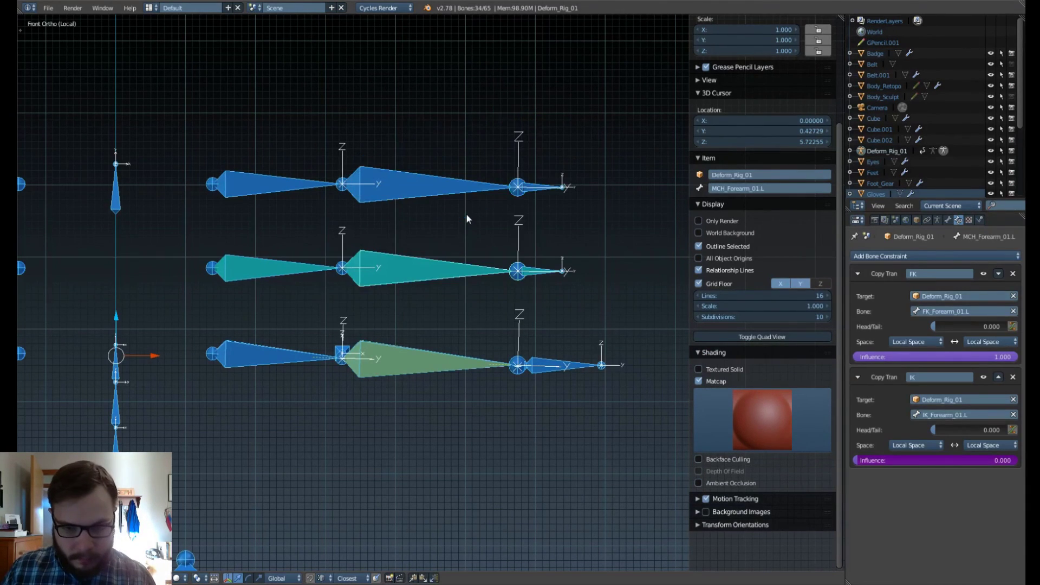
key("alt+g")
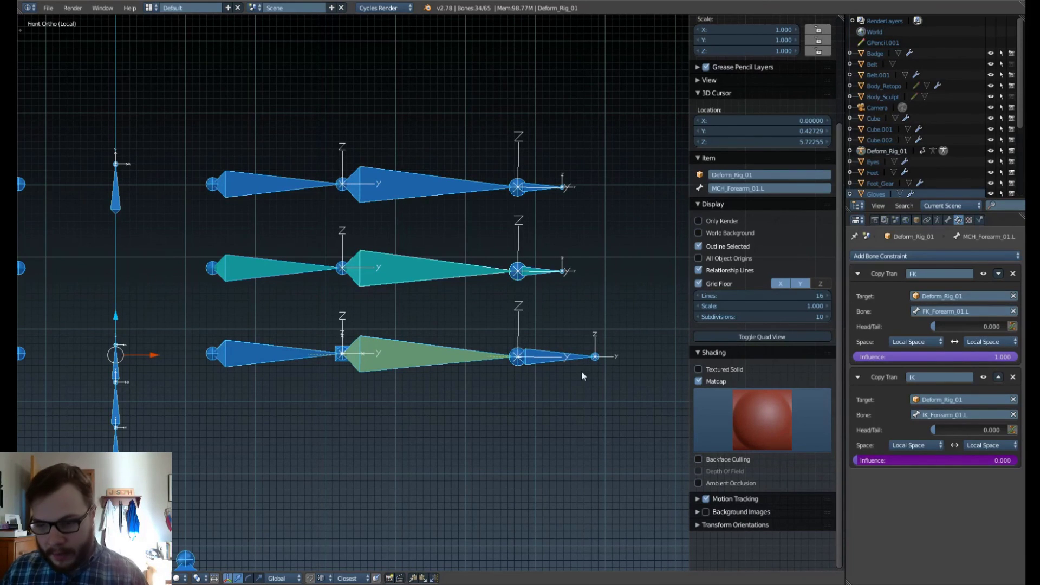
Switch the armature to Edit Mode with wireframe display and deselect all bones.
right_click(349, 358)
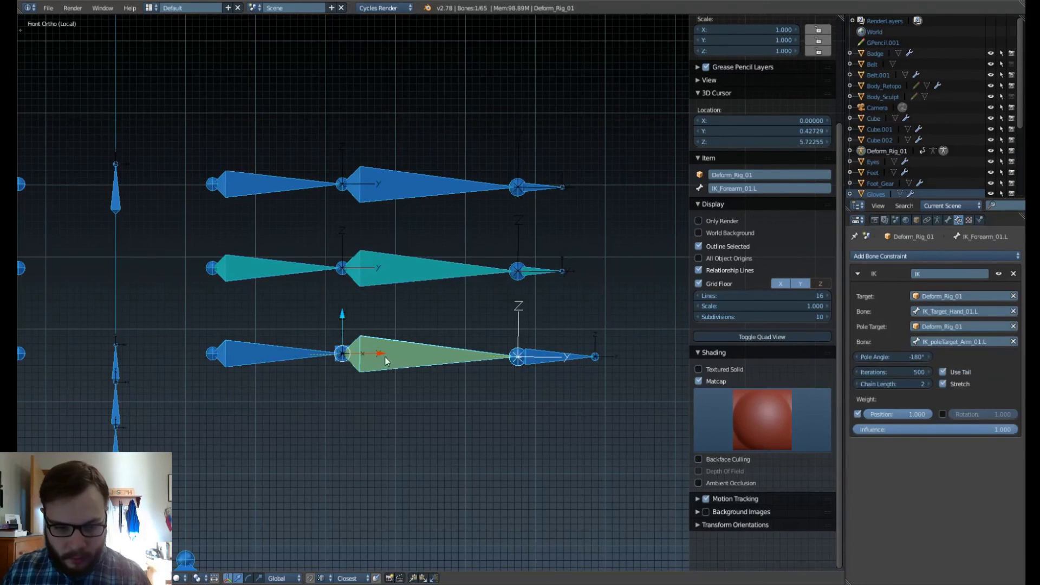
key("Tab")
left_click(526, 364)
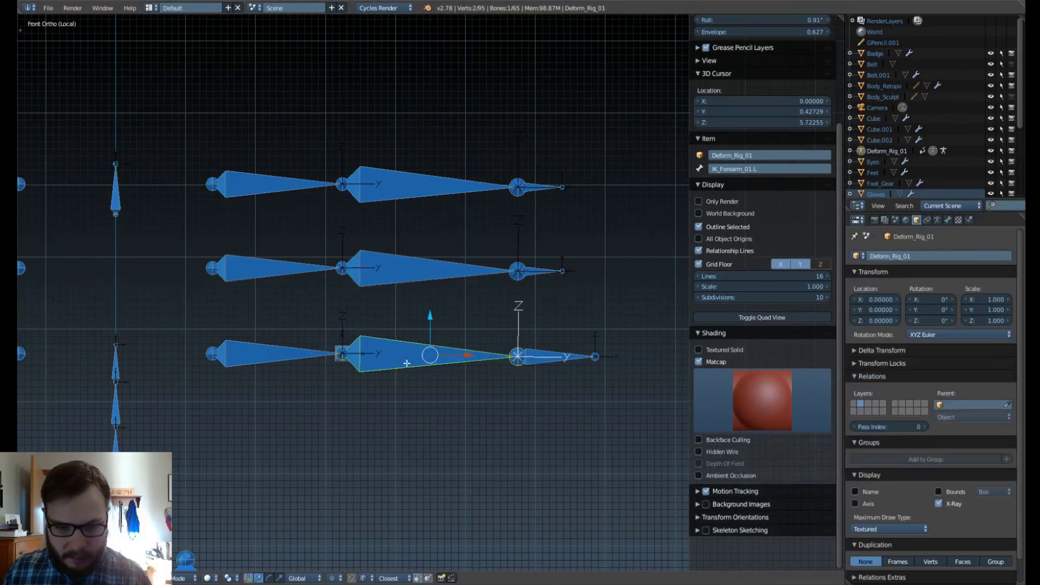
key("a")
key("z")
left_click(403, 351)
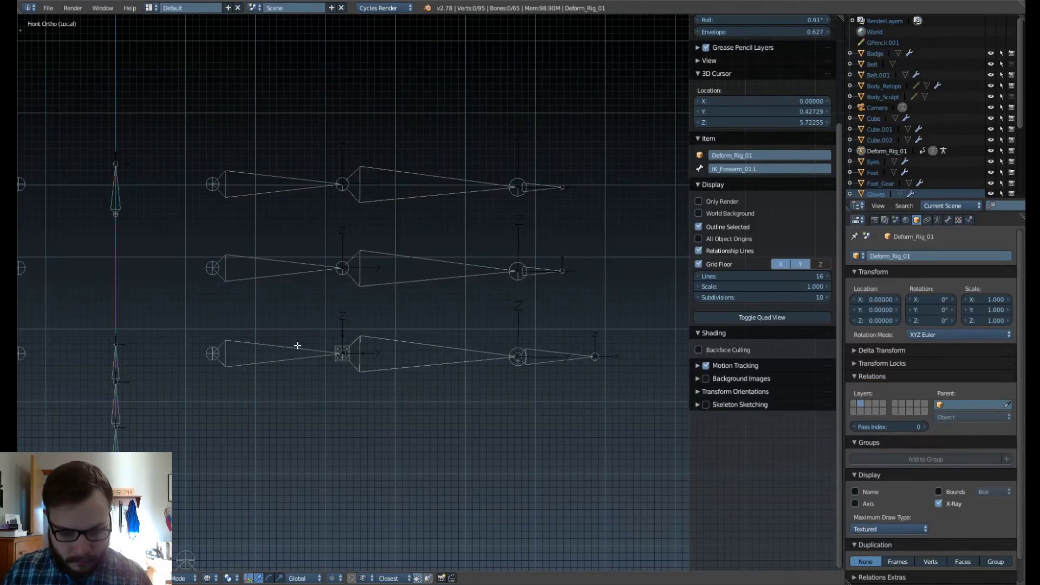
Move the left IK arm chain, including its pole target, up along Z onto the MCH arm chain using Vertex snapping.
key("b")
mouse_move(168, 313)
left_mouse_down()
mouse_move(465, 355)
mouse_move(627, 405)
left_mouse_up()
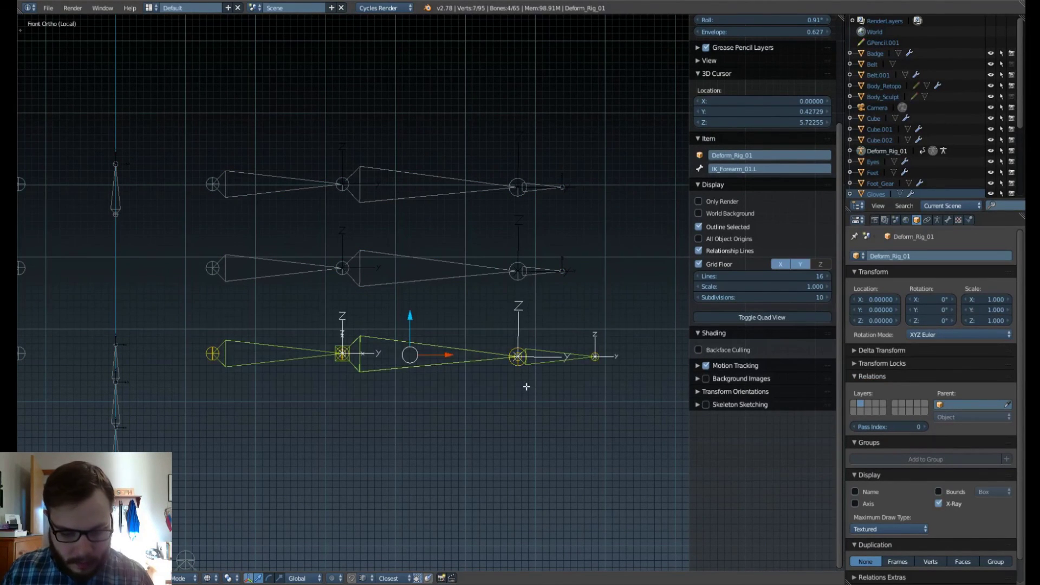
scroll(333, 307, "up", 1)
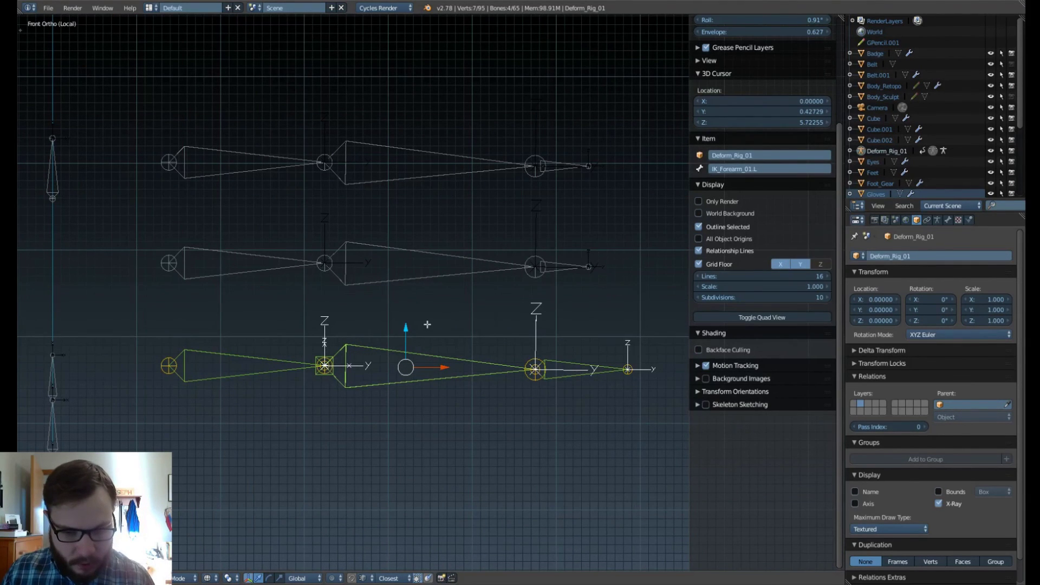
key("ctrl+shift+Tab")
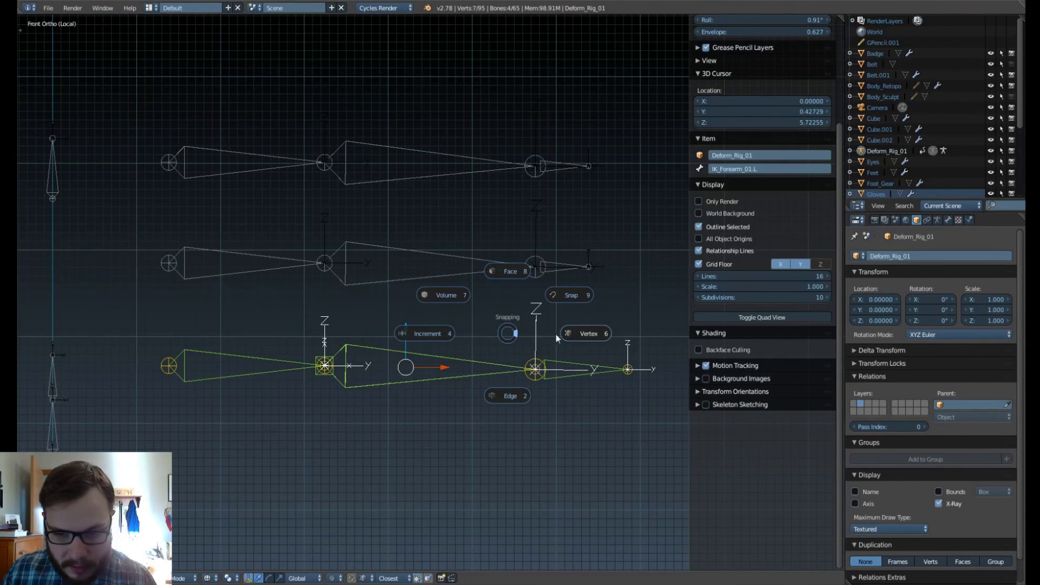
left_click(589, 335)
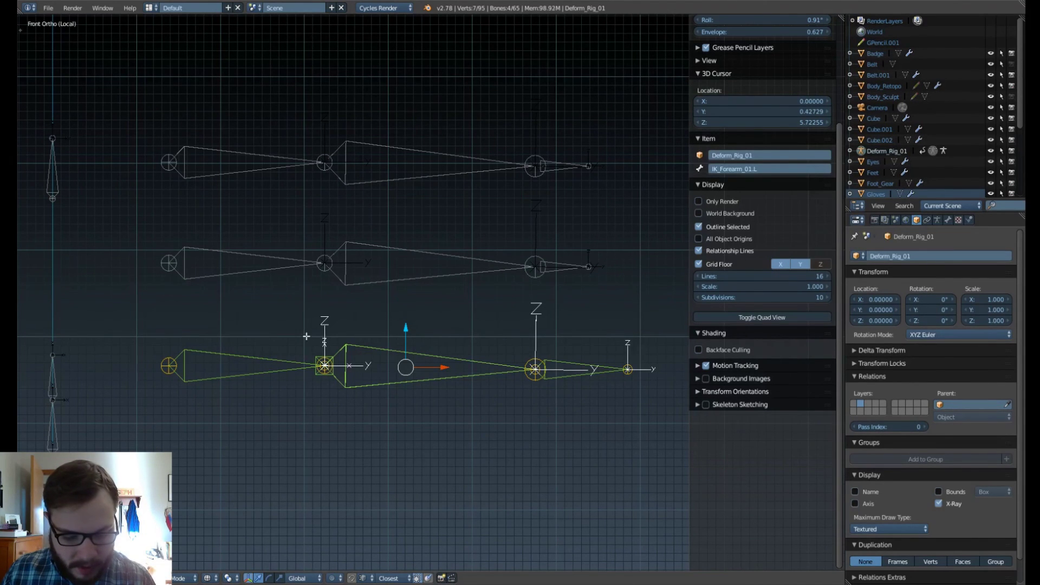
key("g")
key("z")
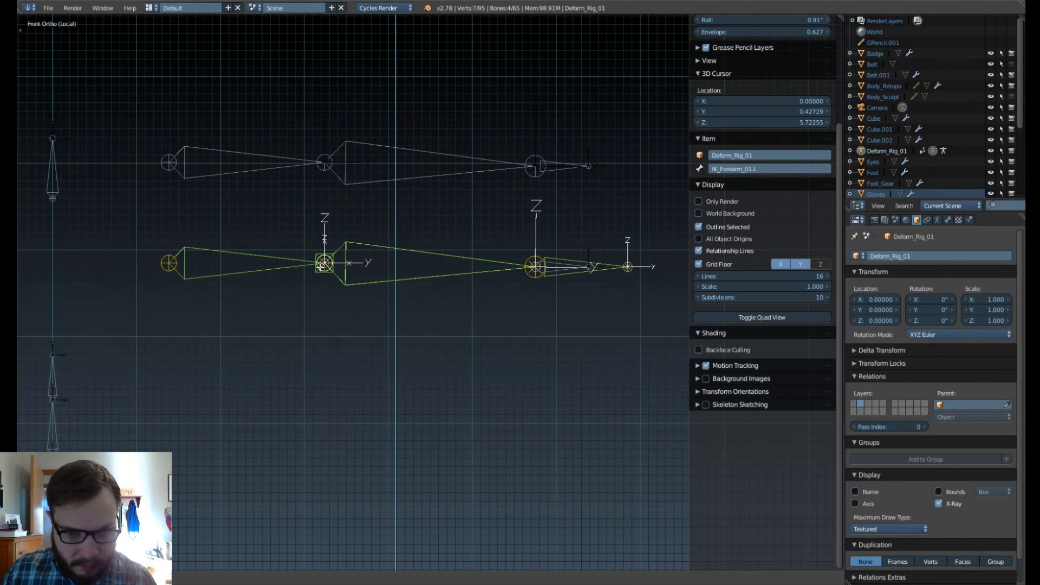
left_click(320, 267)
Move the three-bone left FK arm chain down along Z onto the MCH arm chain using Vertex snapping.
right_click(346, 190)
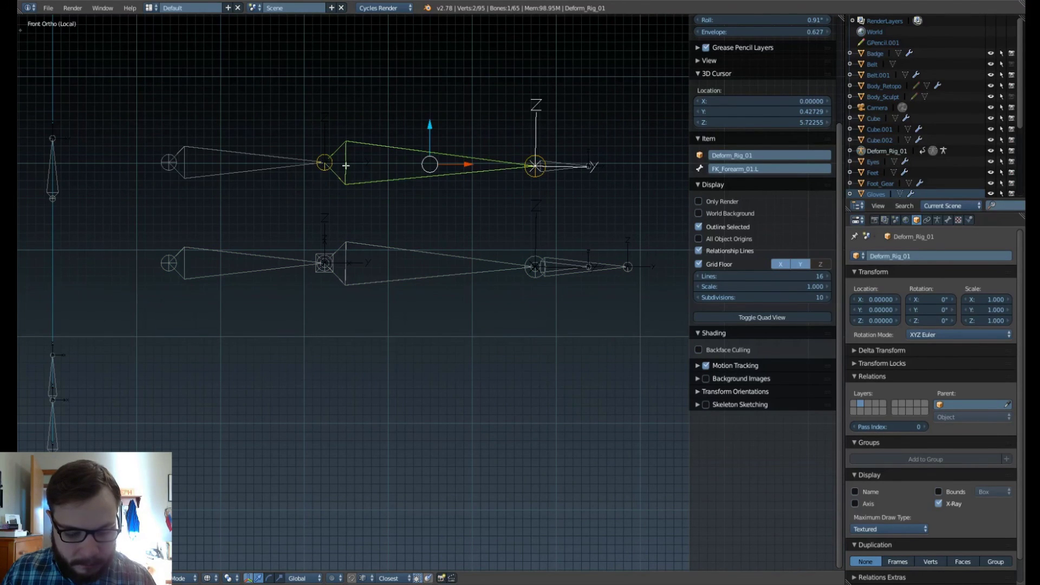
key("b")
left_click_drag(143, 105, 625, 204)
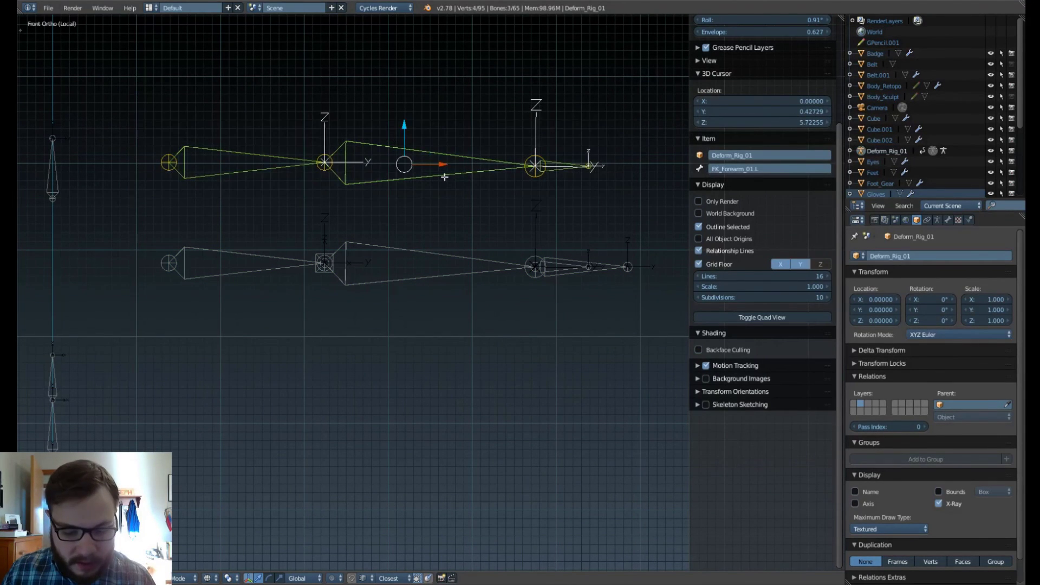
key("g")
key("z")
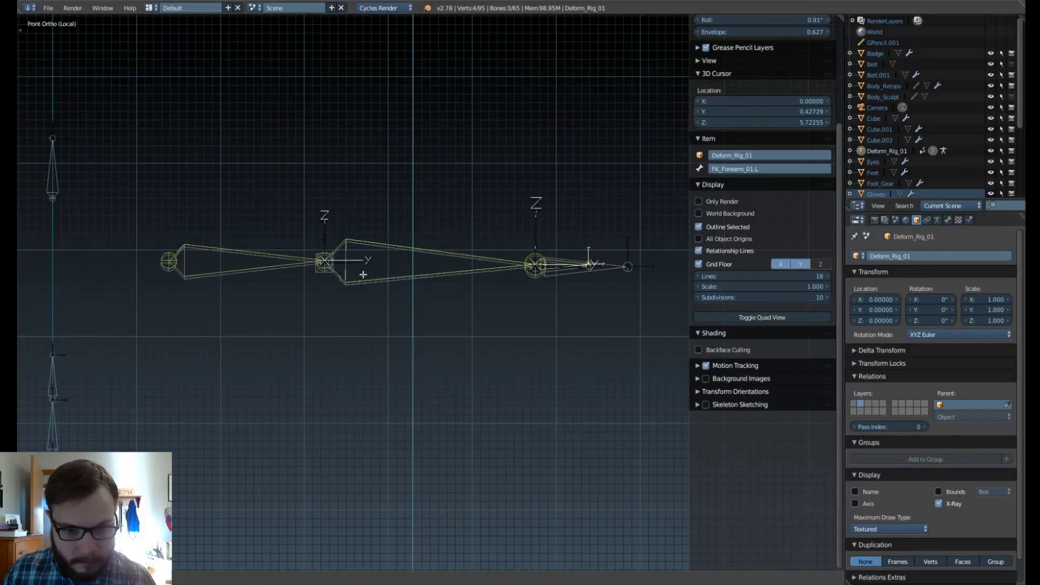
left_click(328, 265)
Undo the FK and IK arm chain moves so the FK, MCH and IK chains are separate again.
middle_click_drag(447, 242, 459, 282)
scroll(434, 353, "up", 2)
key("ctrl+z")
key("ctrl+z")
key("ctrl+z")
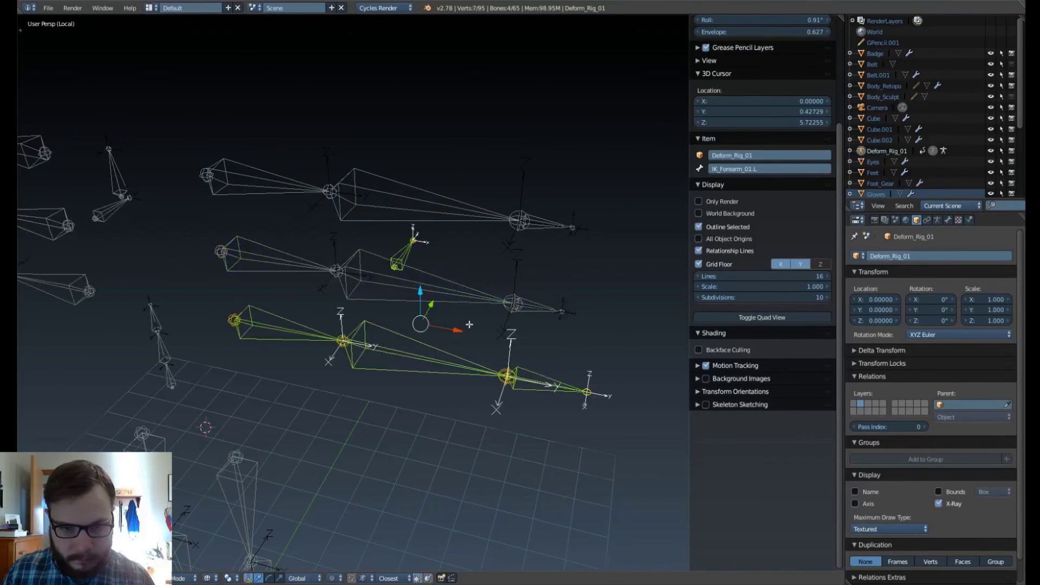
Switch the armature to Pose Mode in front orthographic view and select MCH_Forearm_01.L.
key("KP_1")
key("KP_5")
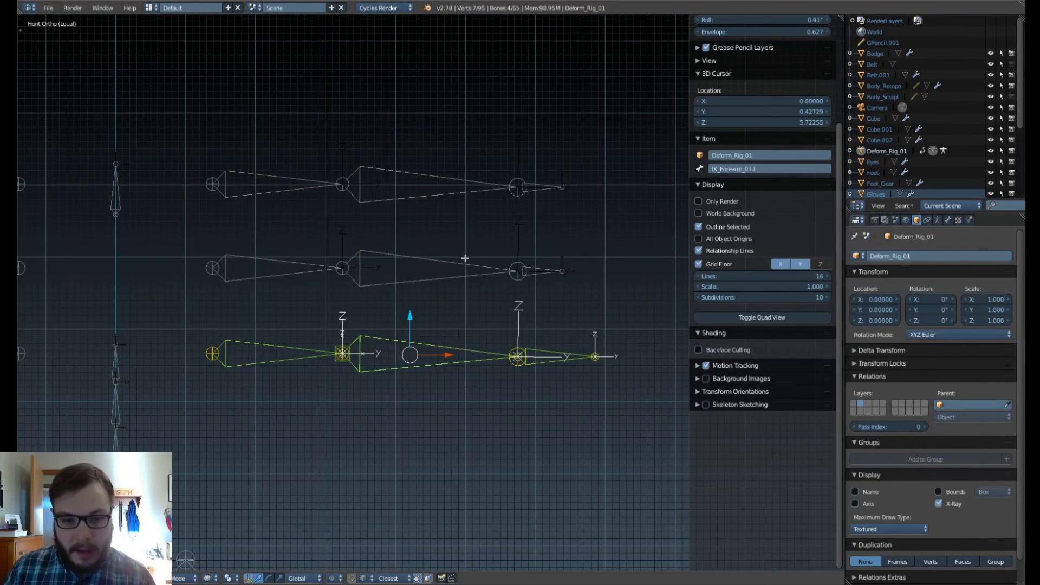
key("Tab")
left_click(470, 288)
right_click(468, 275)
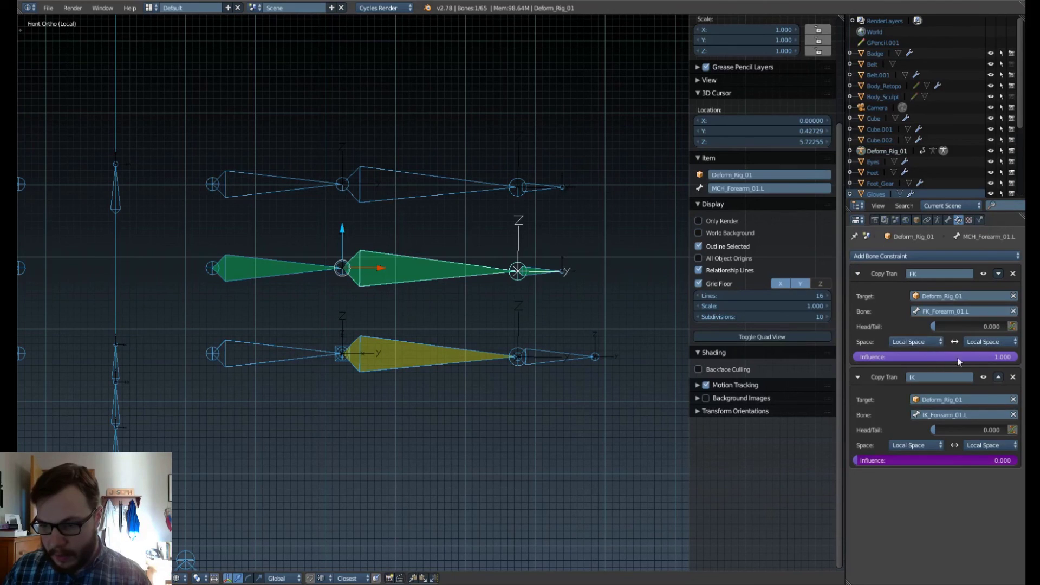
Set both the target and owner space of the forearm's FK Copy Transforms constraint to World Space.
left_click(920, 342)
left_click(921, 332)
left_click(984, 341)
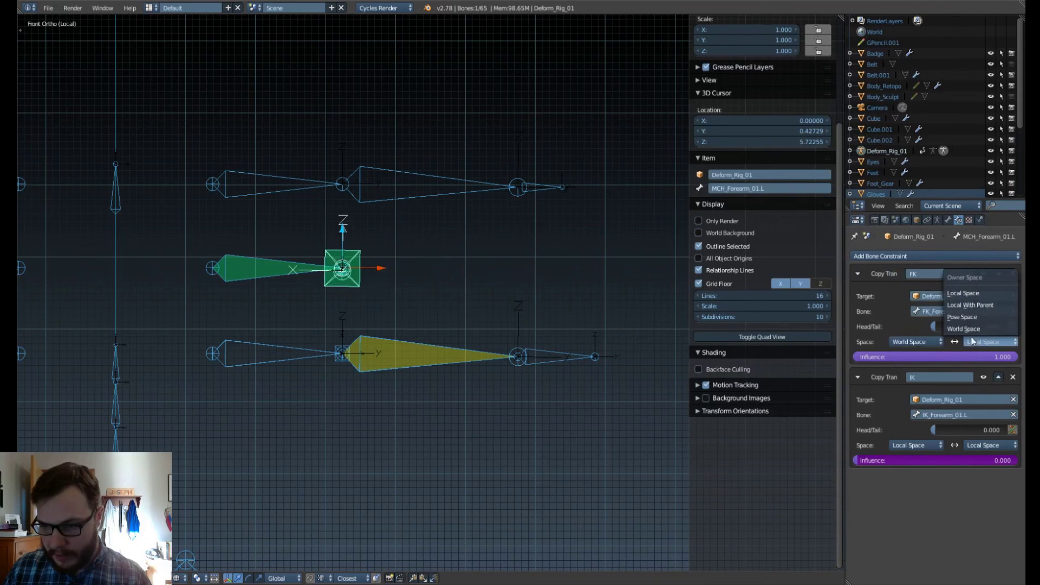
left_click(981, 331)
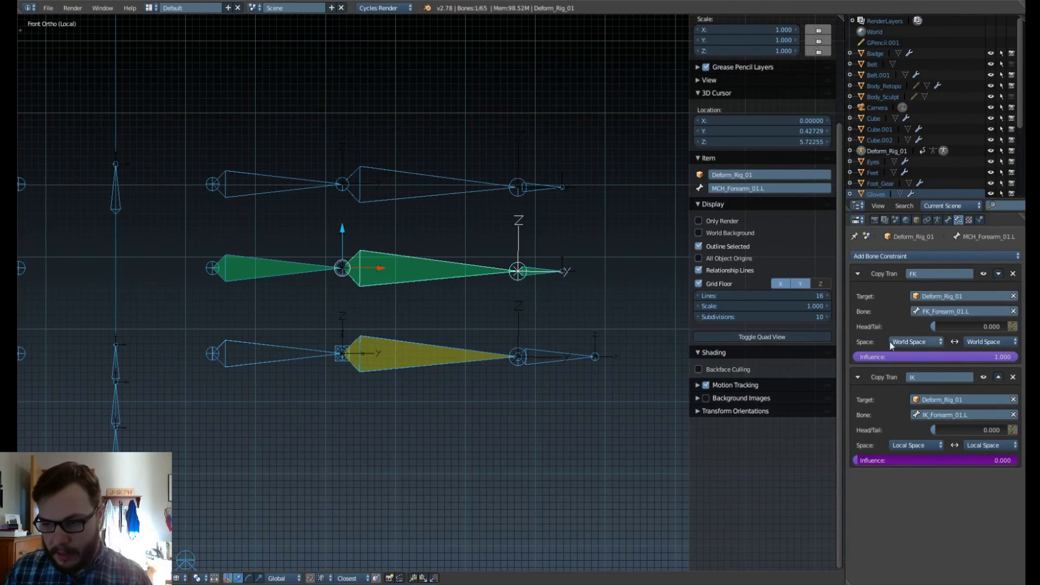
Return the target and owner space of the forearm's FK Copy Transforms constraint to Local Space.
left_click(915, 342)
left_click(916, 293)
left_click(991, 342)
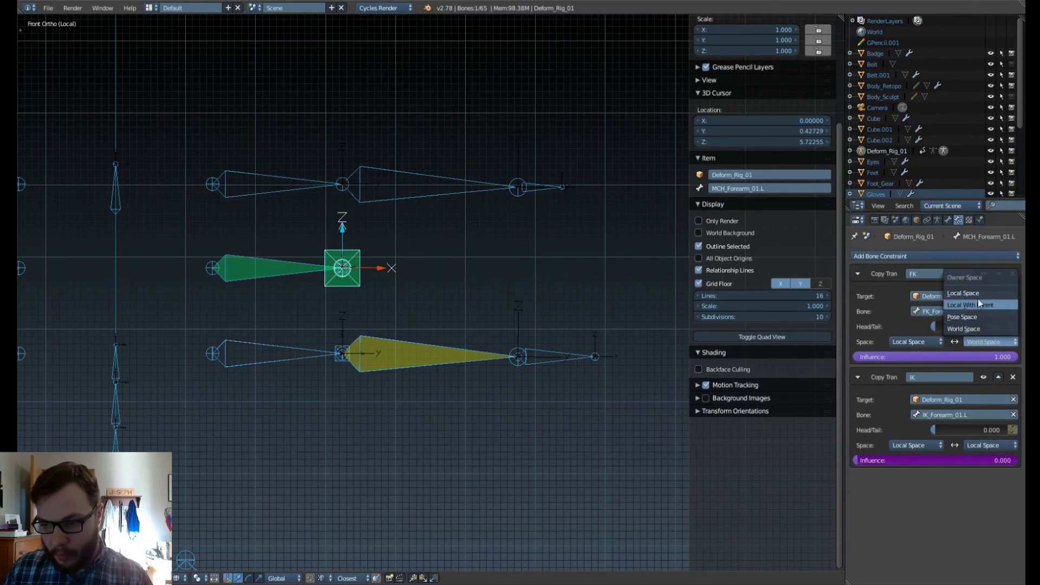
left_click(972, 305)
left_click(986, 342)
left_click(975, 293)
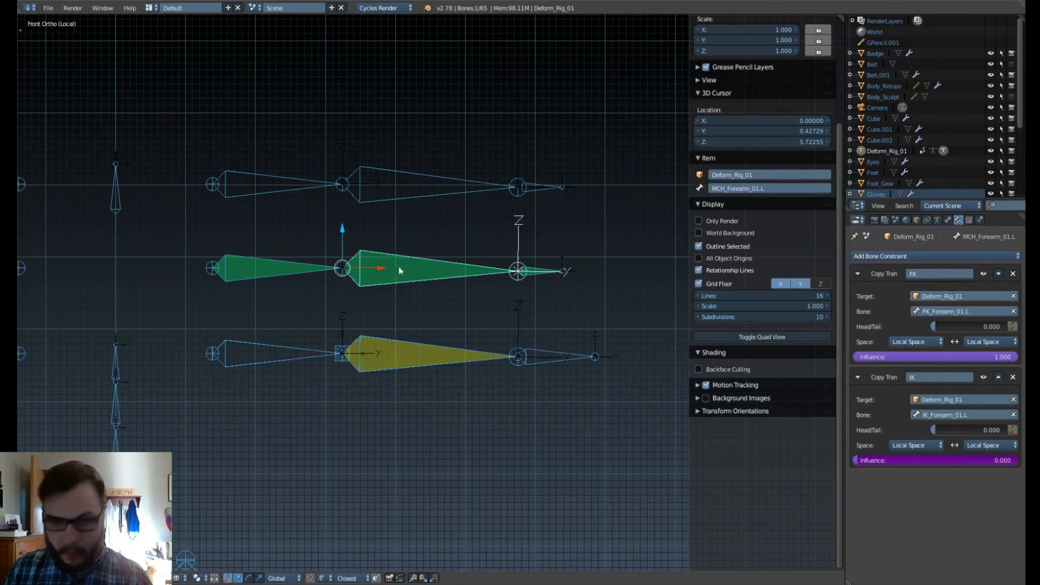
Examine the whole rig in perspective, checking the left leg bones down to MCH_Foot_01.L against the arm chains.
mouse_move(399, 268)
middle_mouse_down()
mouse_move(408, 341)
mouse_move(481, 248)
mouse_move(428, 236)
mouse_move(407, 259)
mouse_move(418, 274)
middle_mouse_up()
scroll(408, 259, "up", 1)
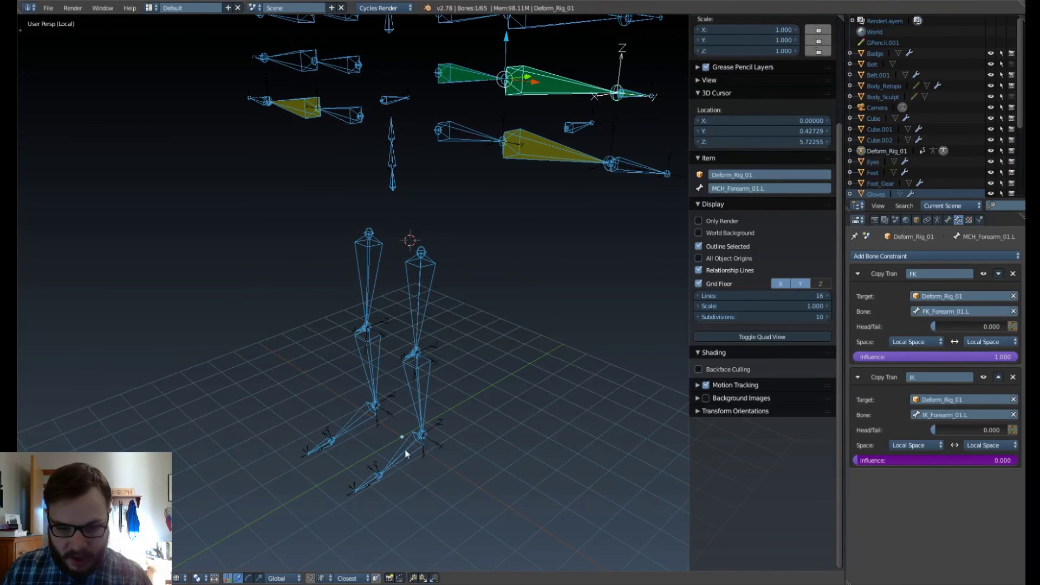
middle_click_drag(416, 345, 452, 323)
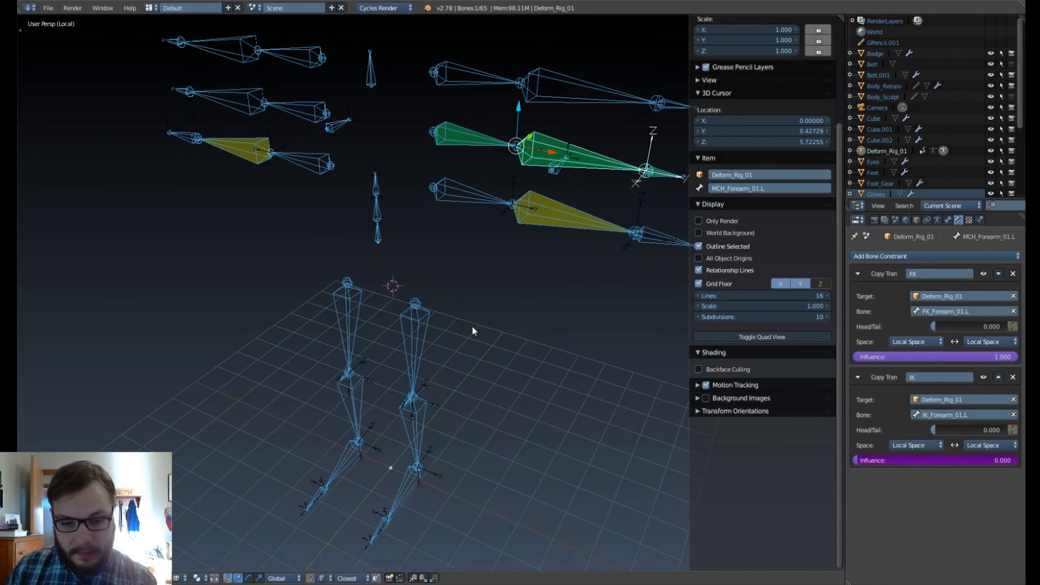
right_click(421, 340)
right_click(416, 451)
right_click(418, 462)
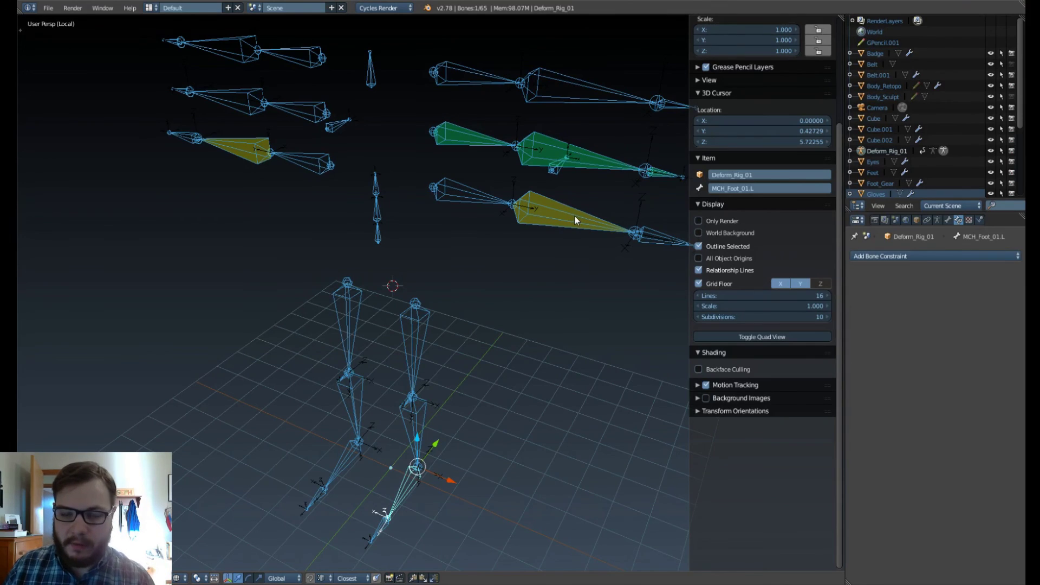
middle_click_drag(585, 216, 520, 223, "shift")
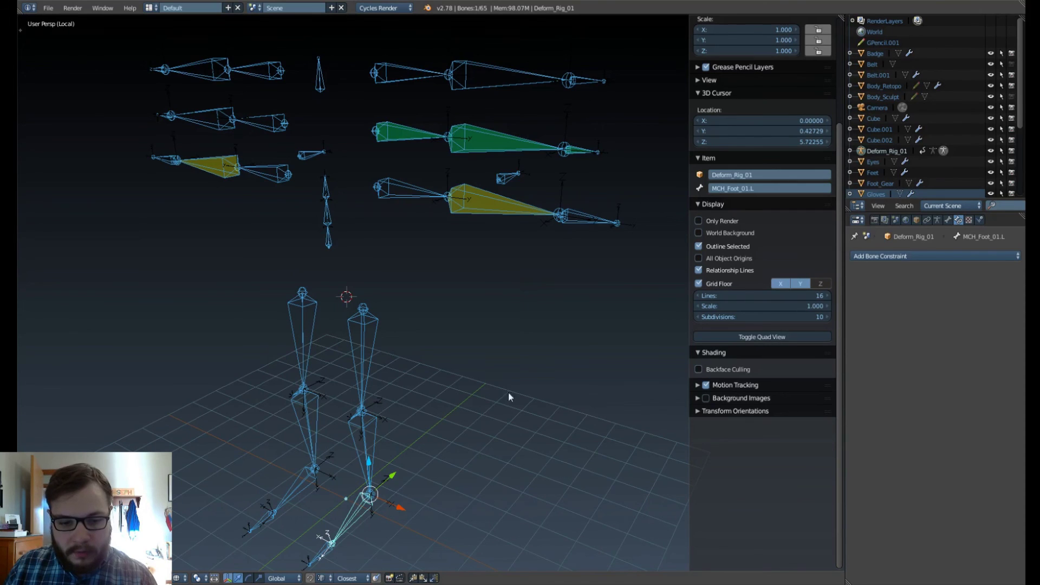
middle_click_drag(486, 409, 502, 405, "shift")
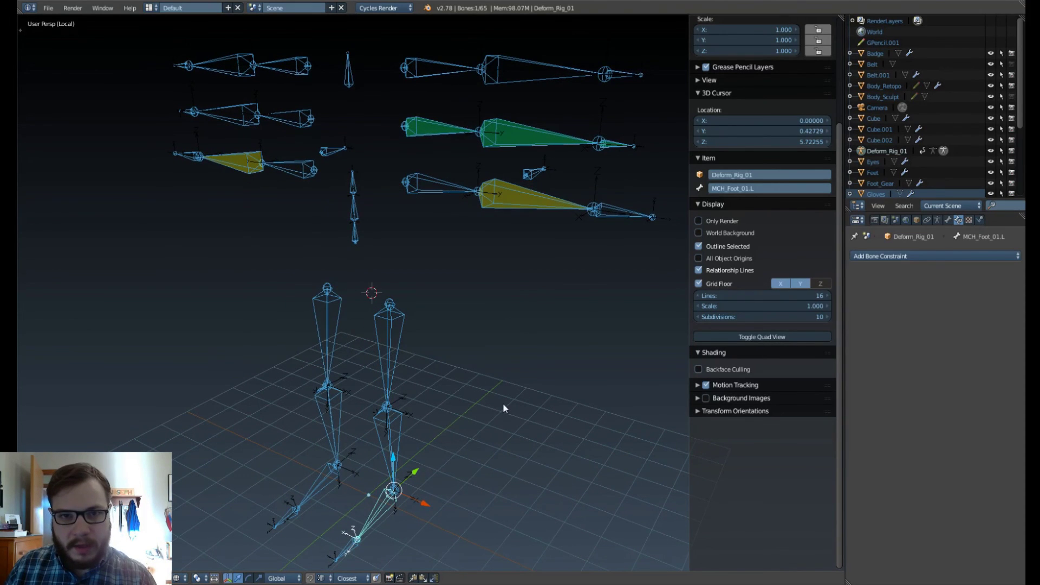